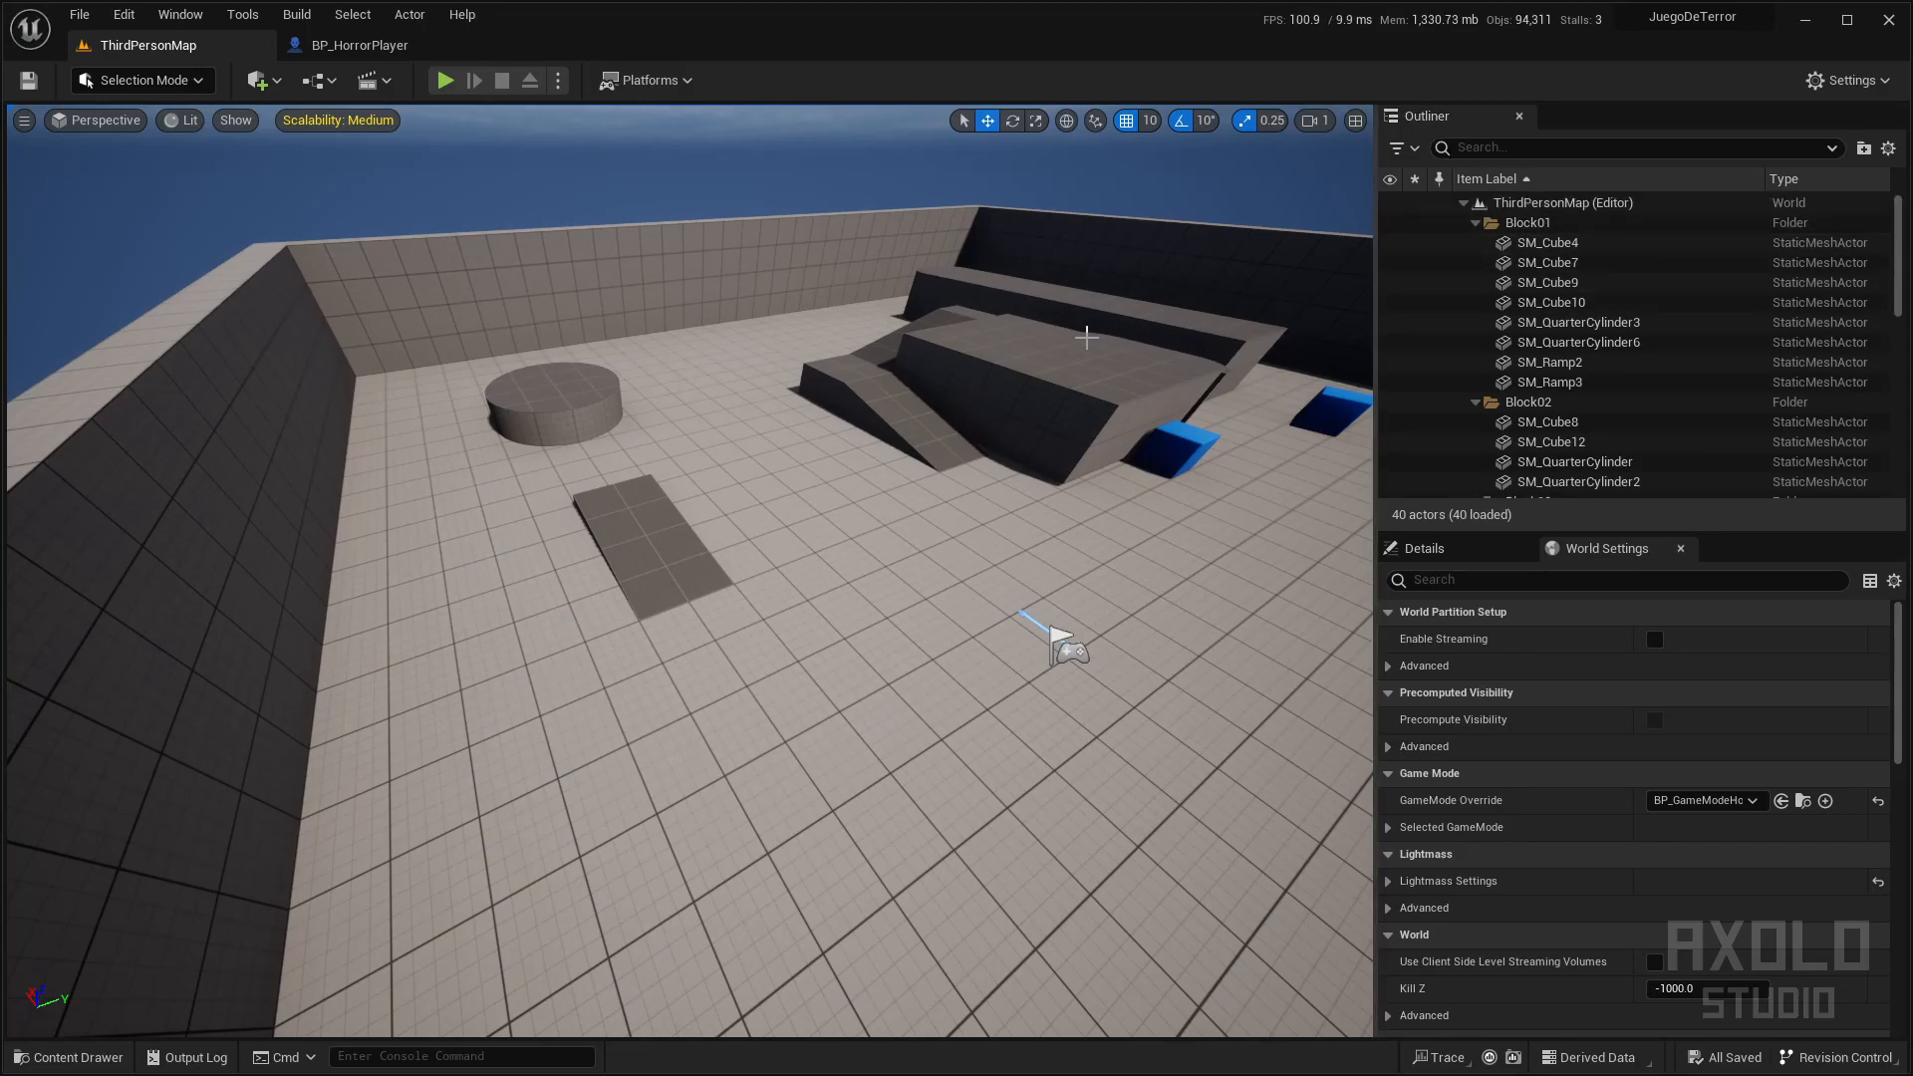
# Collapse the Block01, Block02, Block03, Cylinder and Playground folders in the Outliner
pyautogui.click(1476, 222)
pyautogui.click(1475, 242)
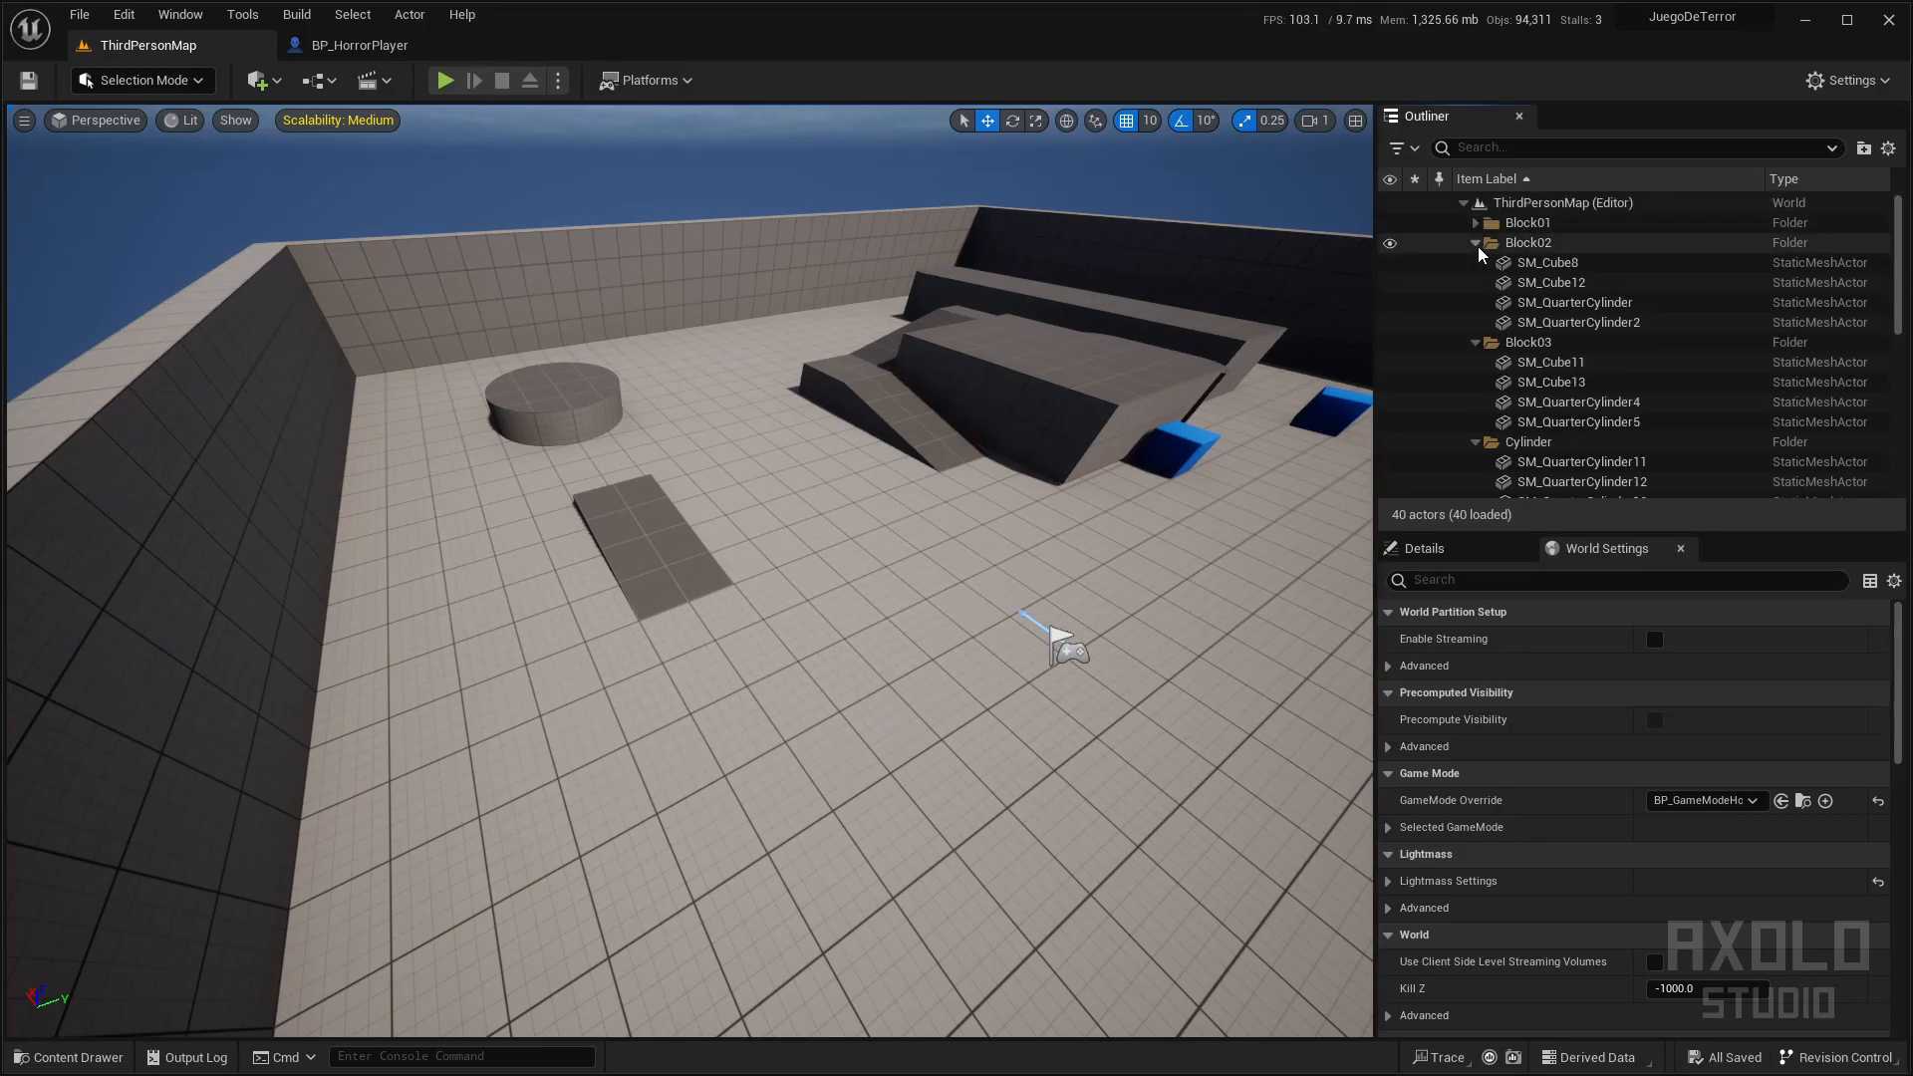
pyautogui.click(1475, 262)
pyautogui.click(1476, 282)
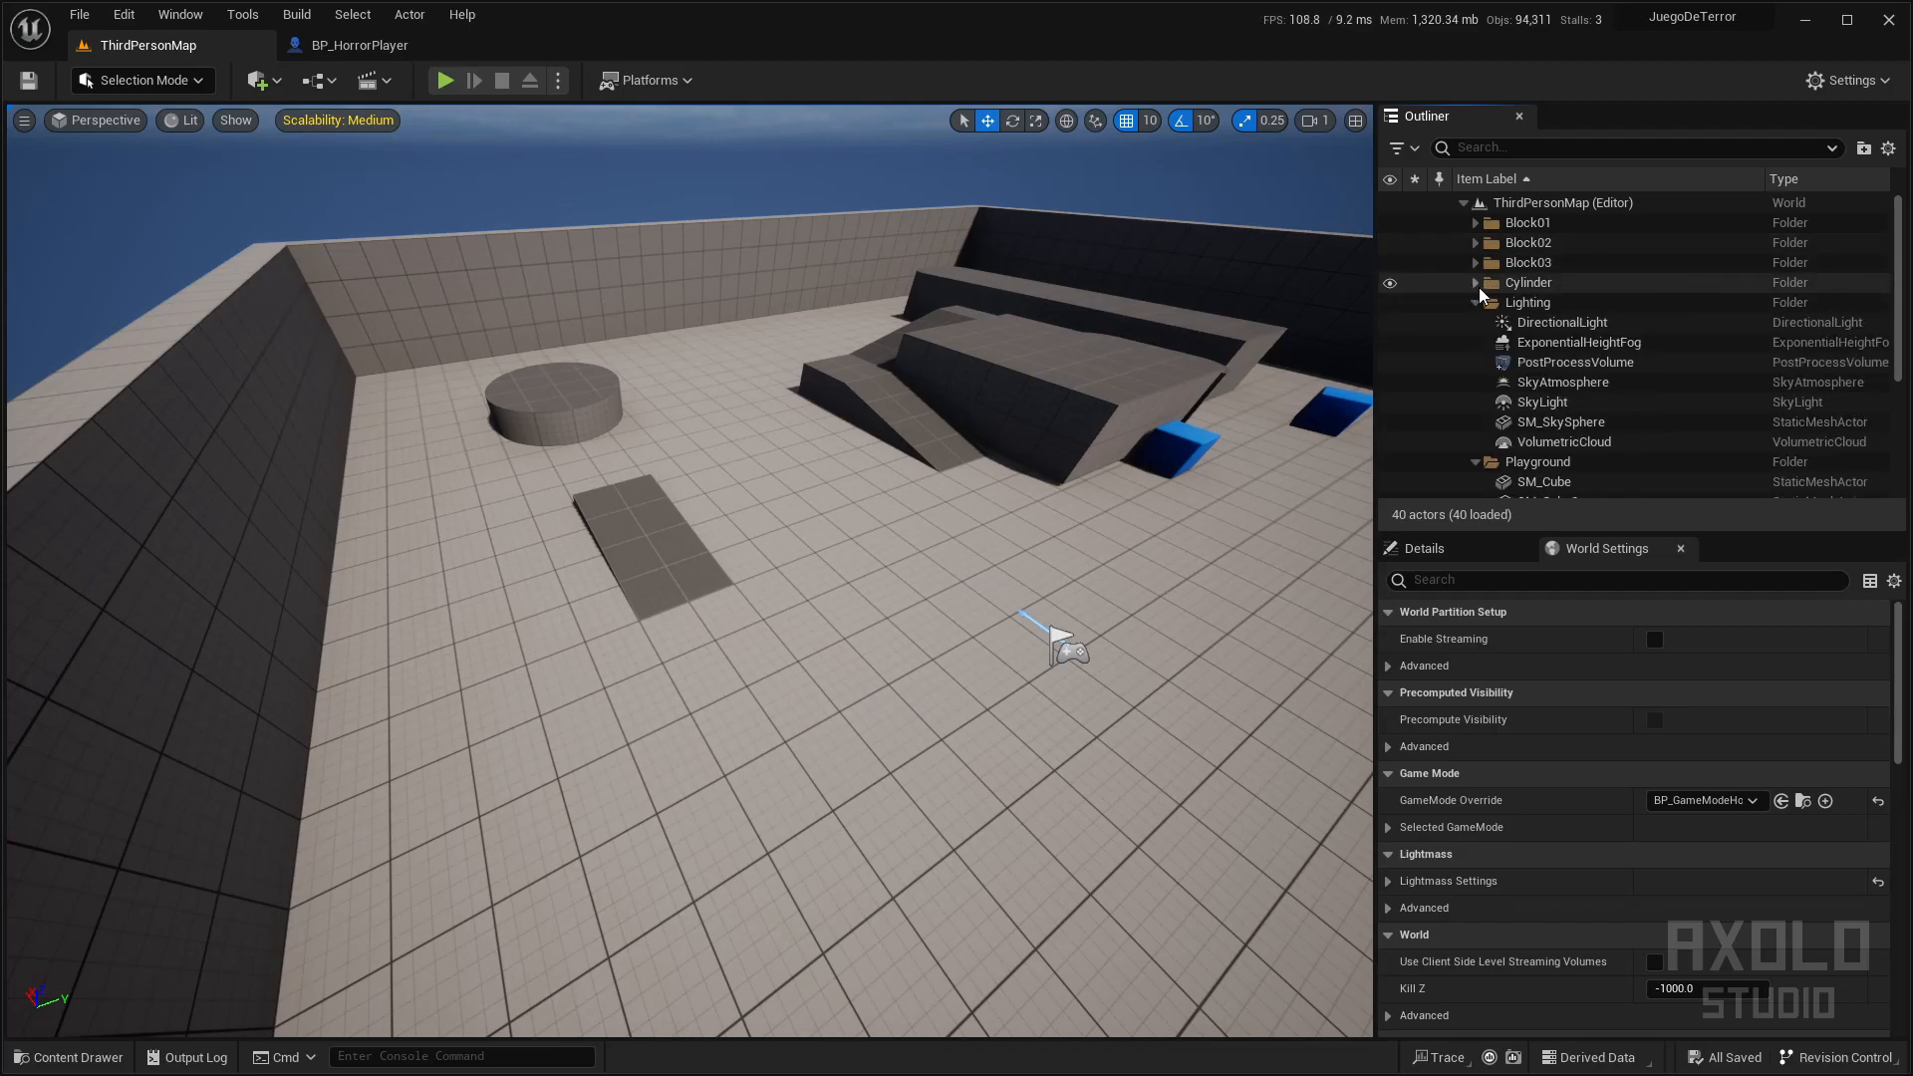
pyautogui.click(1540, 310)
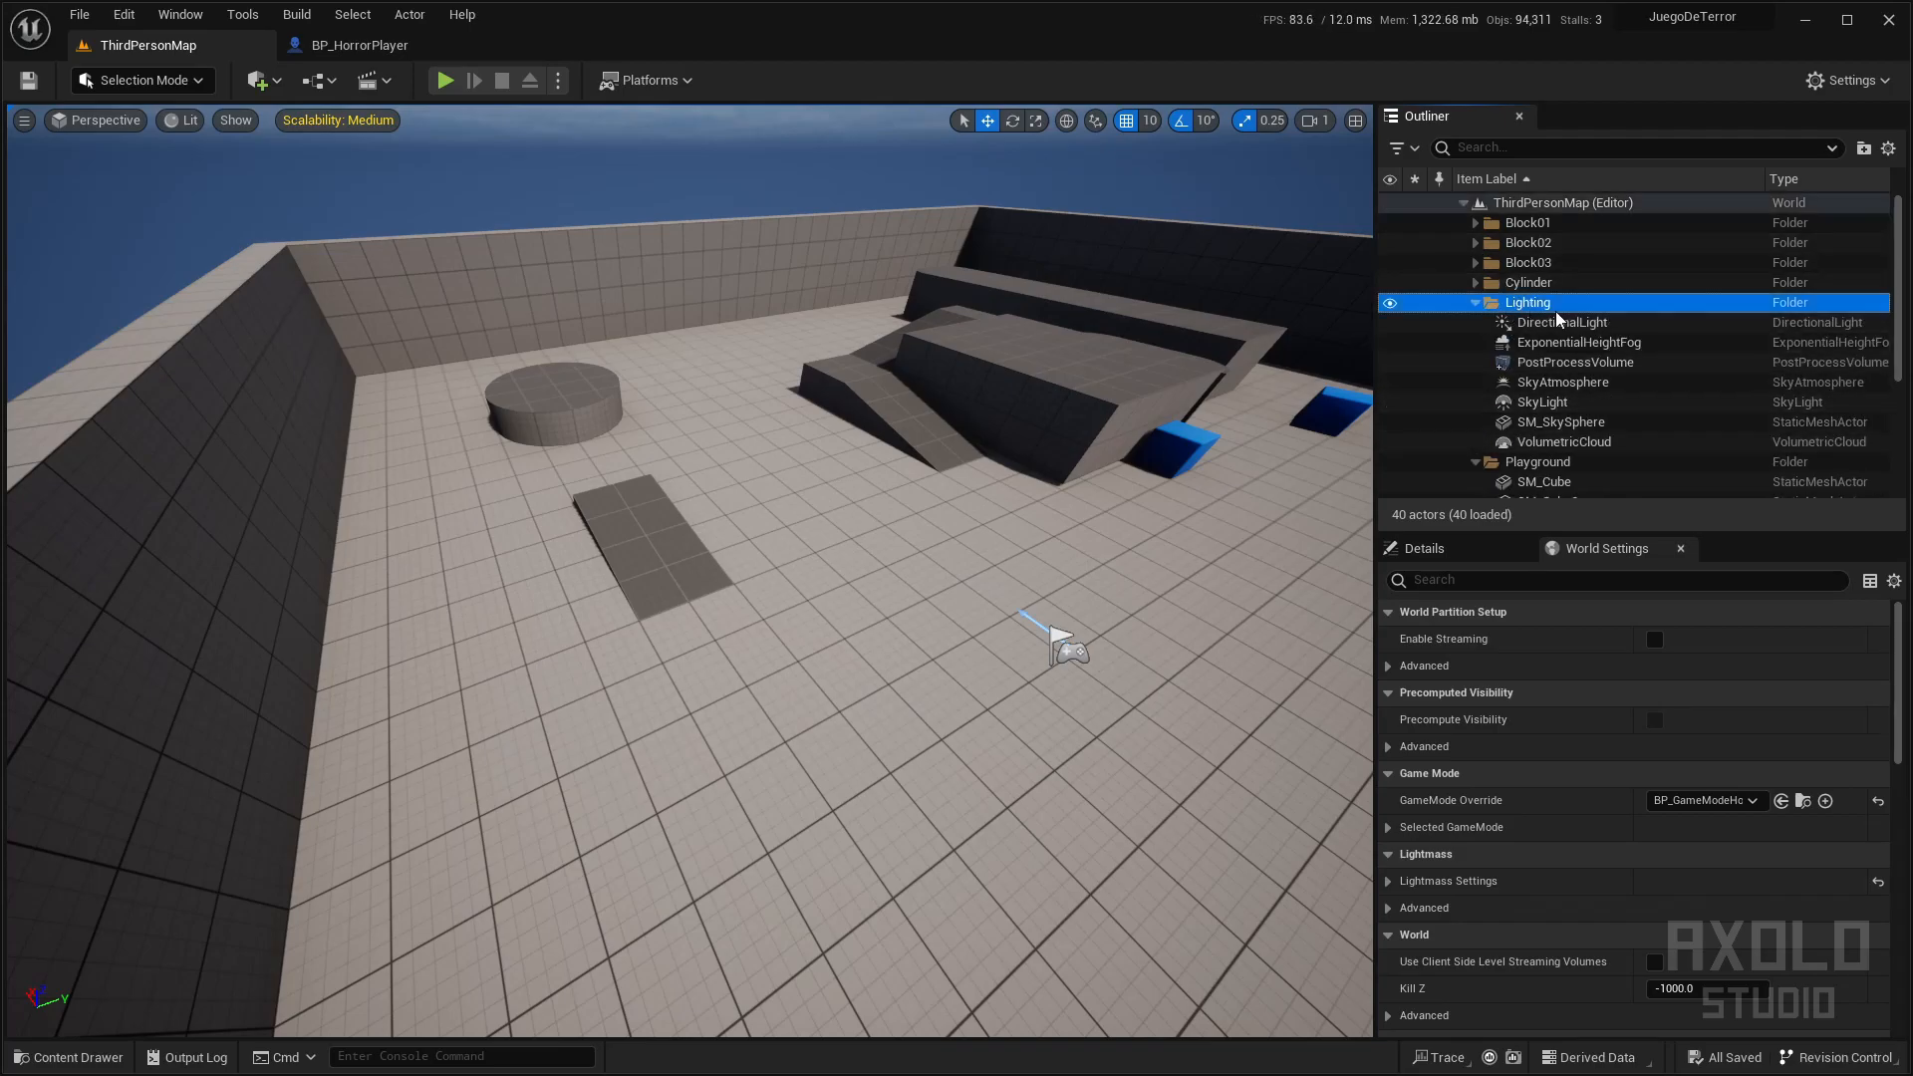
pyautogui.scroll(-2, 1481, 438)
pyautogui.click(1475, 387)
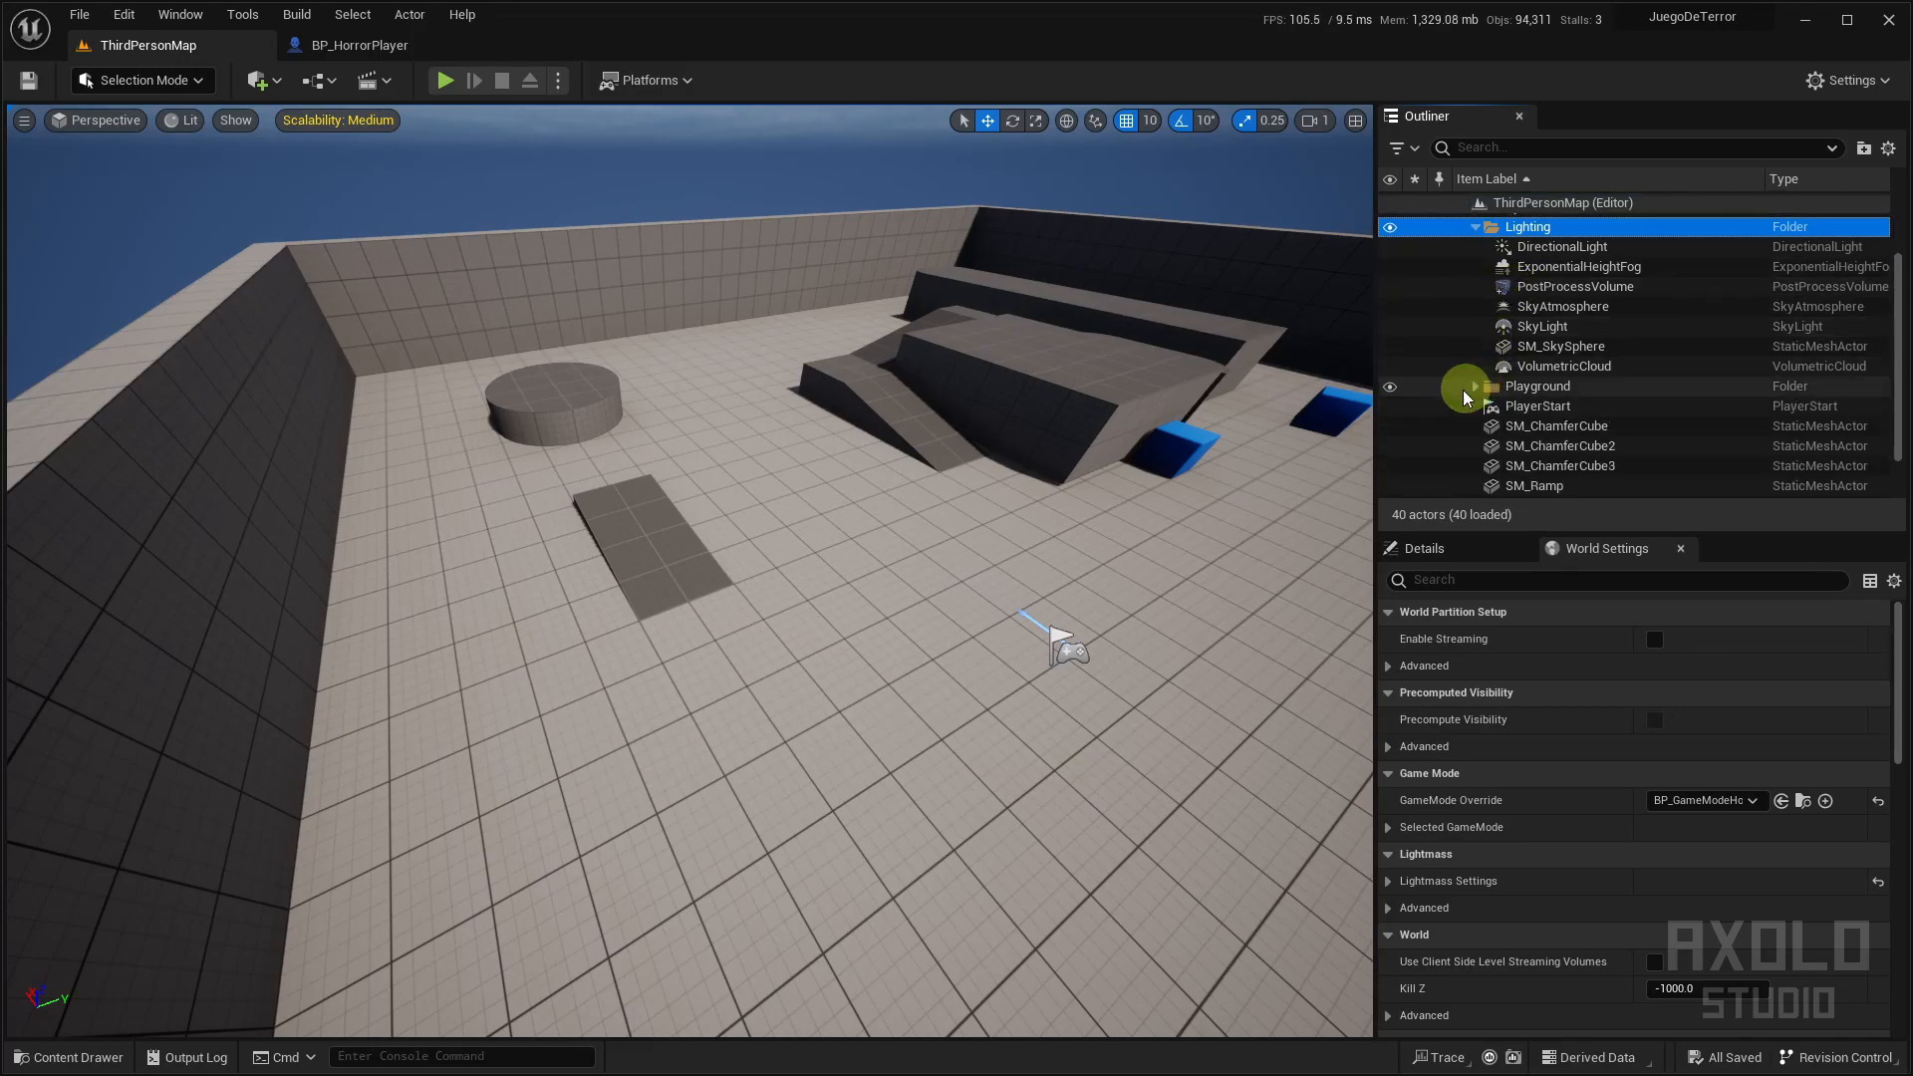
pyautogui.scroll(-1, 1529, 460)
# Delete the perimeter walls SM_Cube2, SM_Cube3, SM_Cube5 and SM_Cube6 from the Playground folder, keeping the floor SM_Cube
pyautogui.moveTo(1161, 461); pyautogui.dragTo(757, 469, button='right')
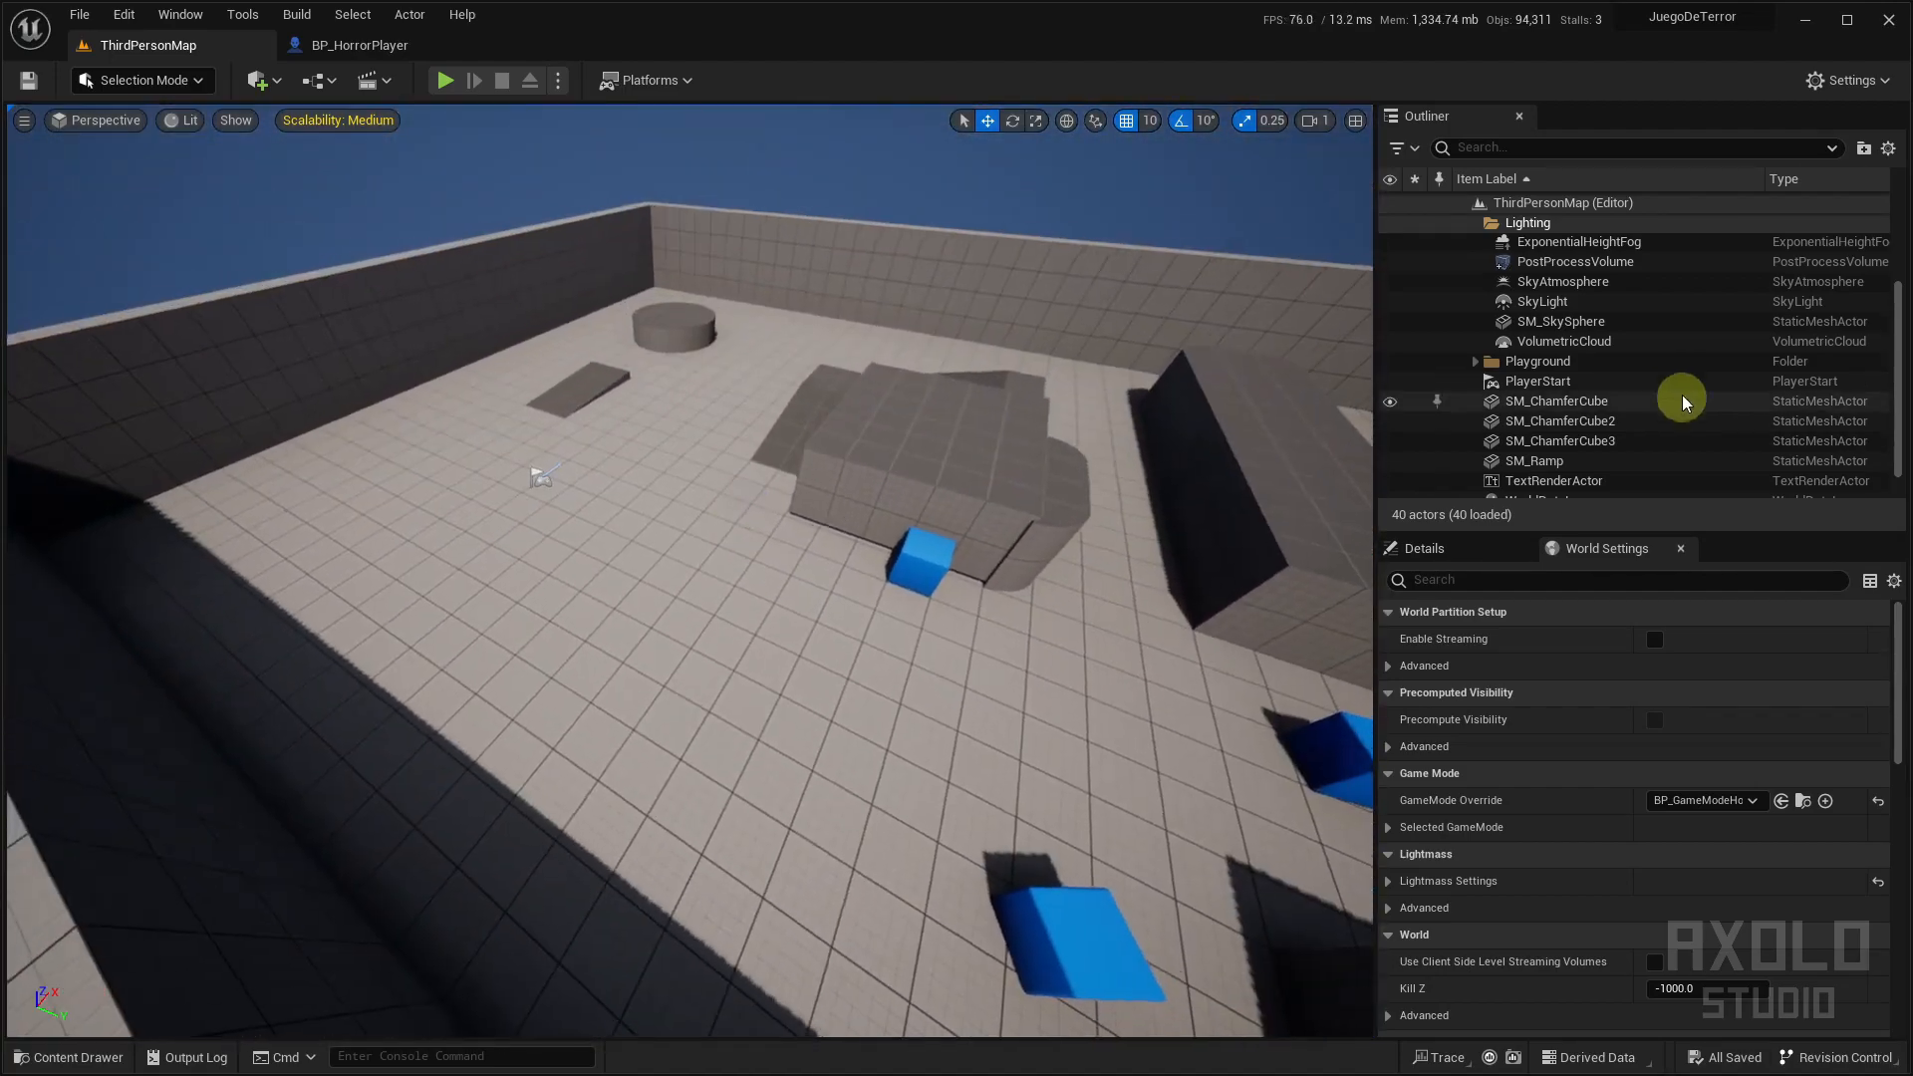
pyautogui.click(1475, 362)
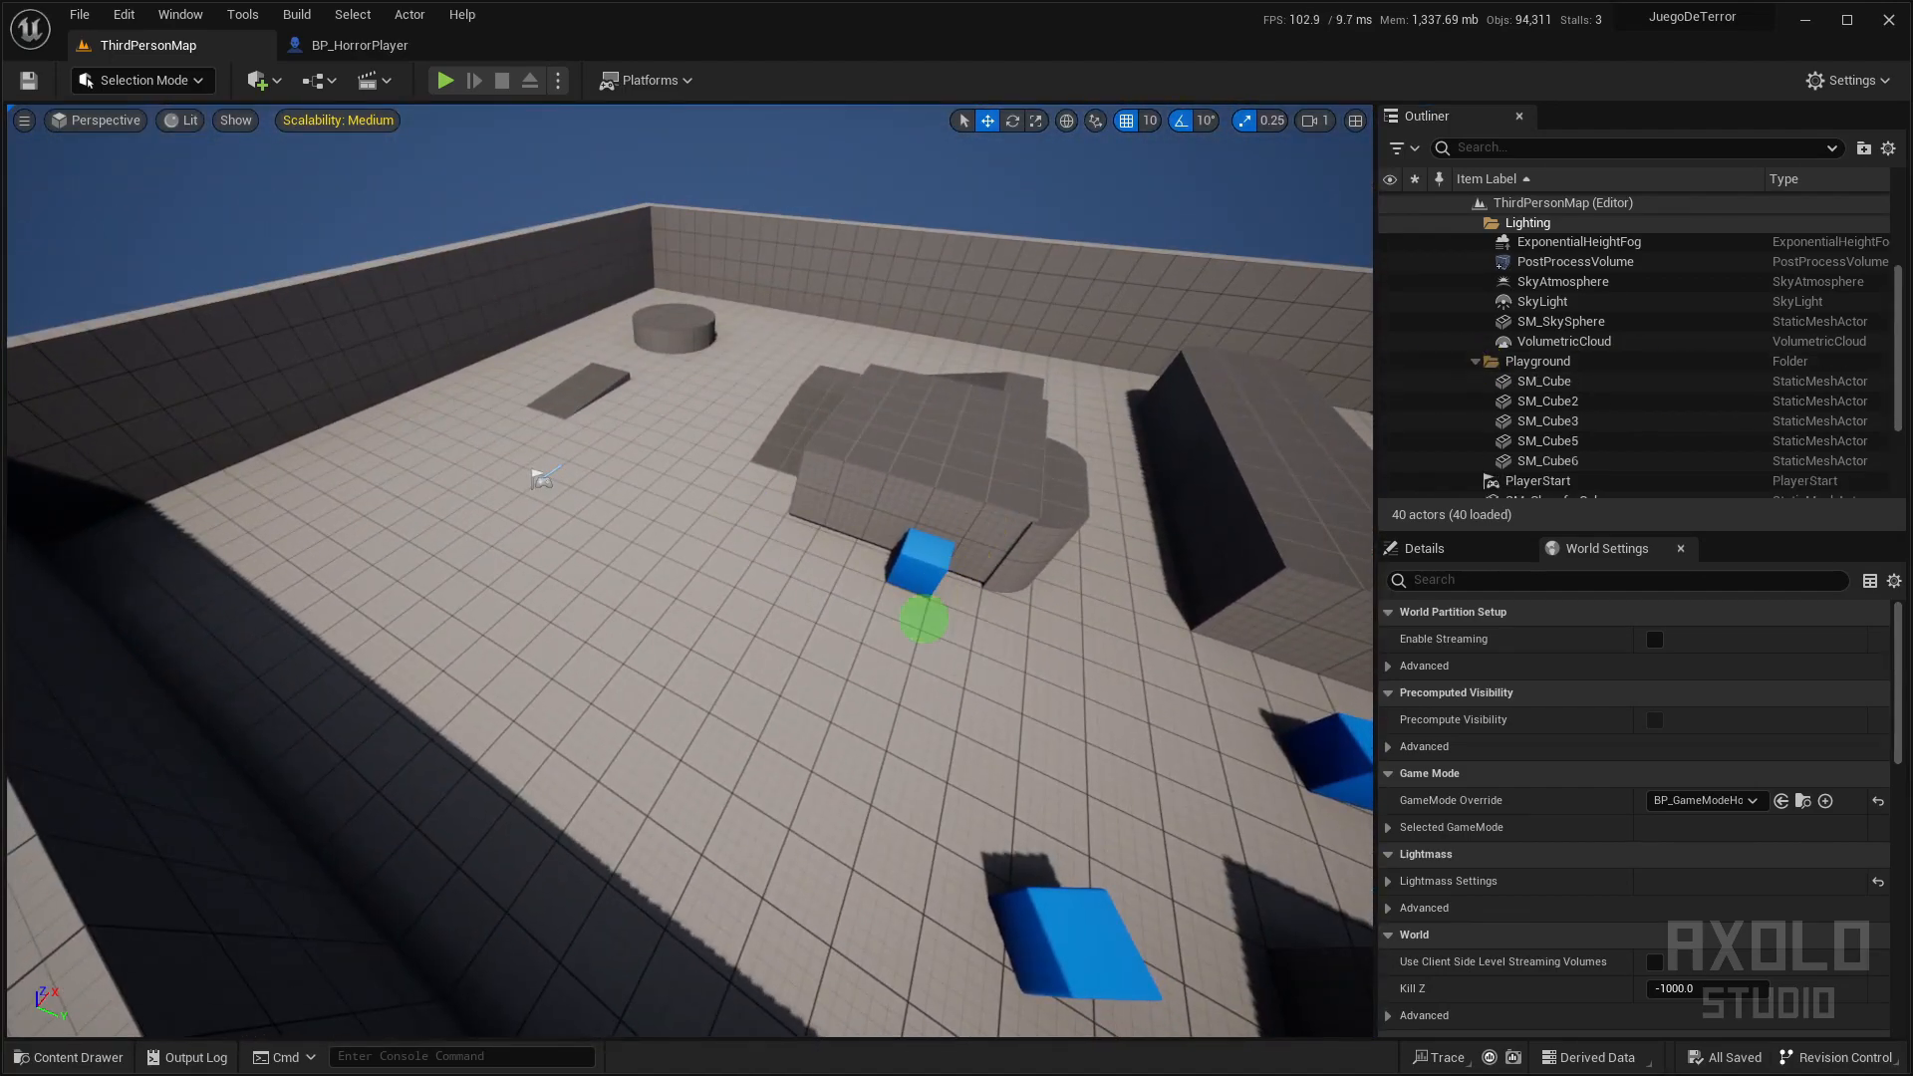
pyautogui.click(924, 619)
pyautogui.press('f')
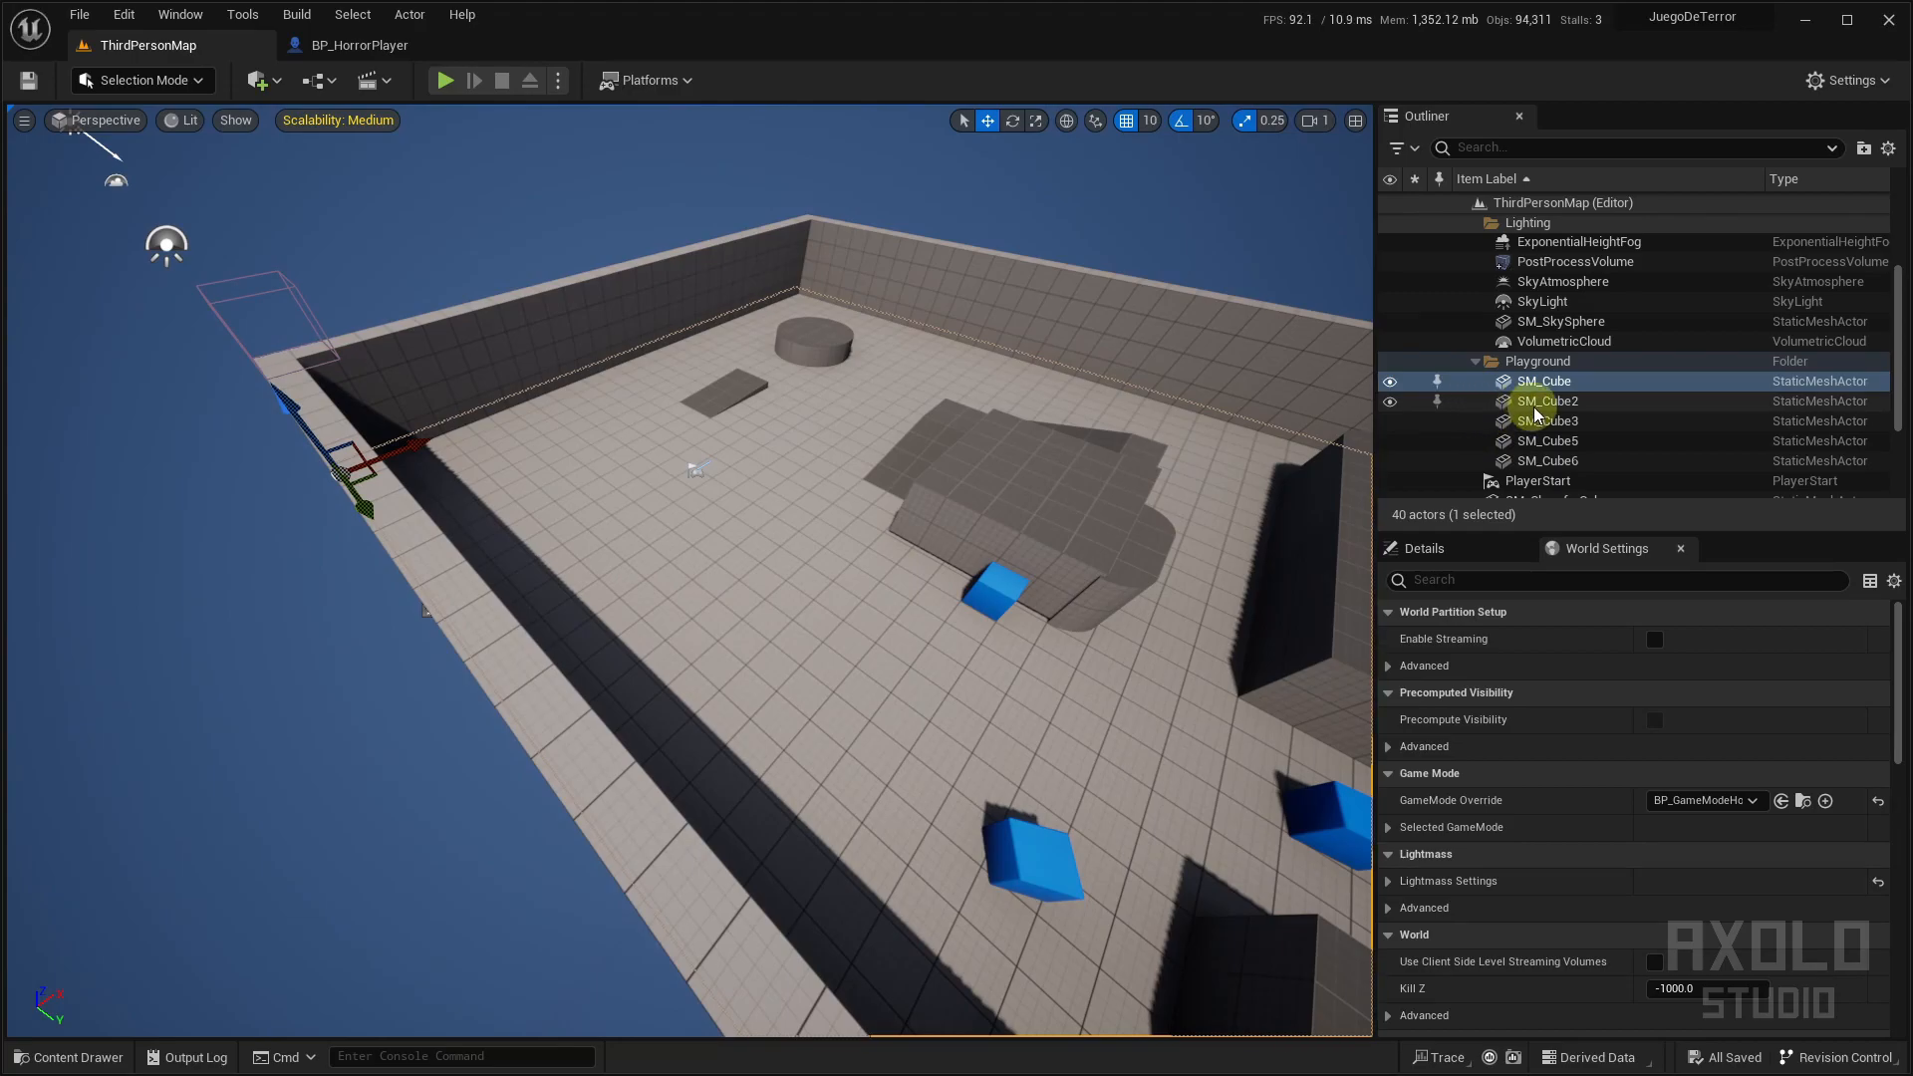
pyautogui.click(1525, 402)
pyautogui.keyDown('shift'); pyautogui.click(1551, 462); pyautogui.keyUp('shift')
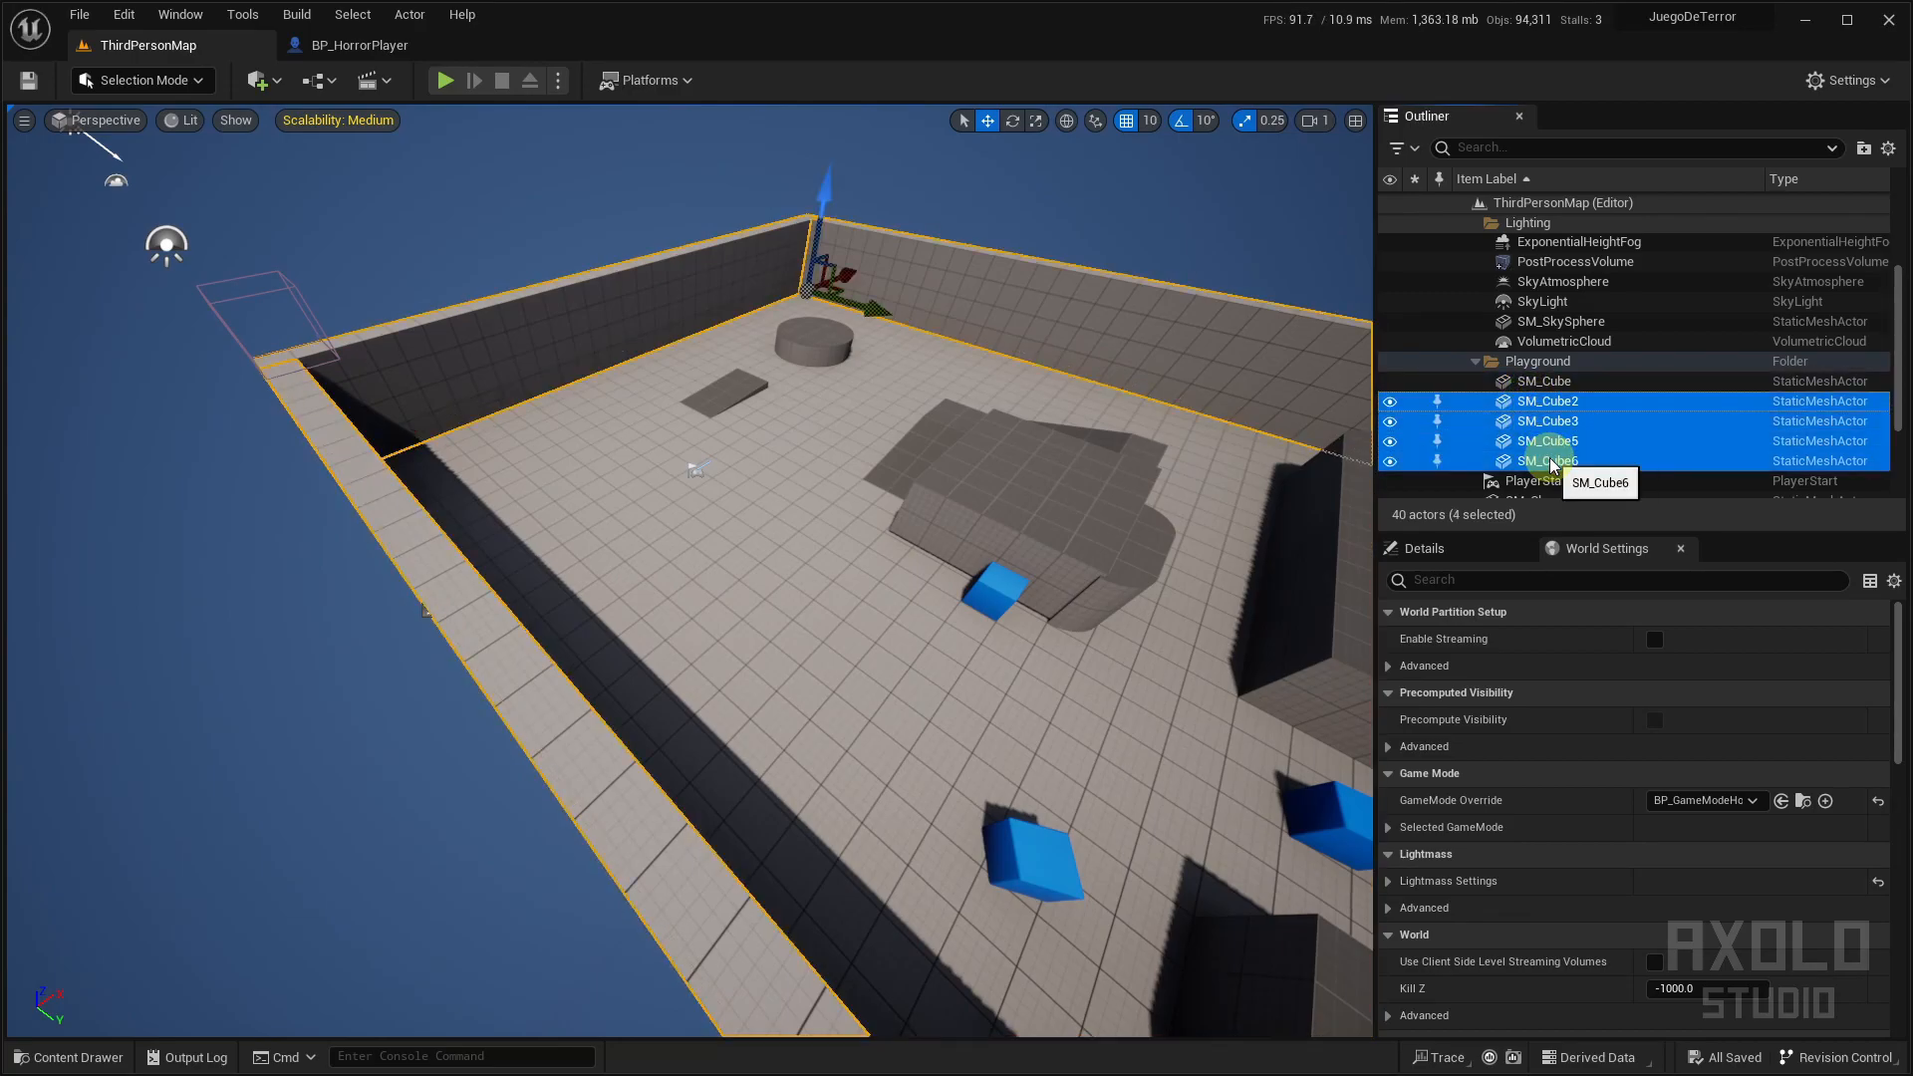
pyautogui.press('Delete')
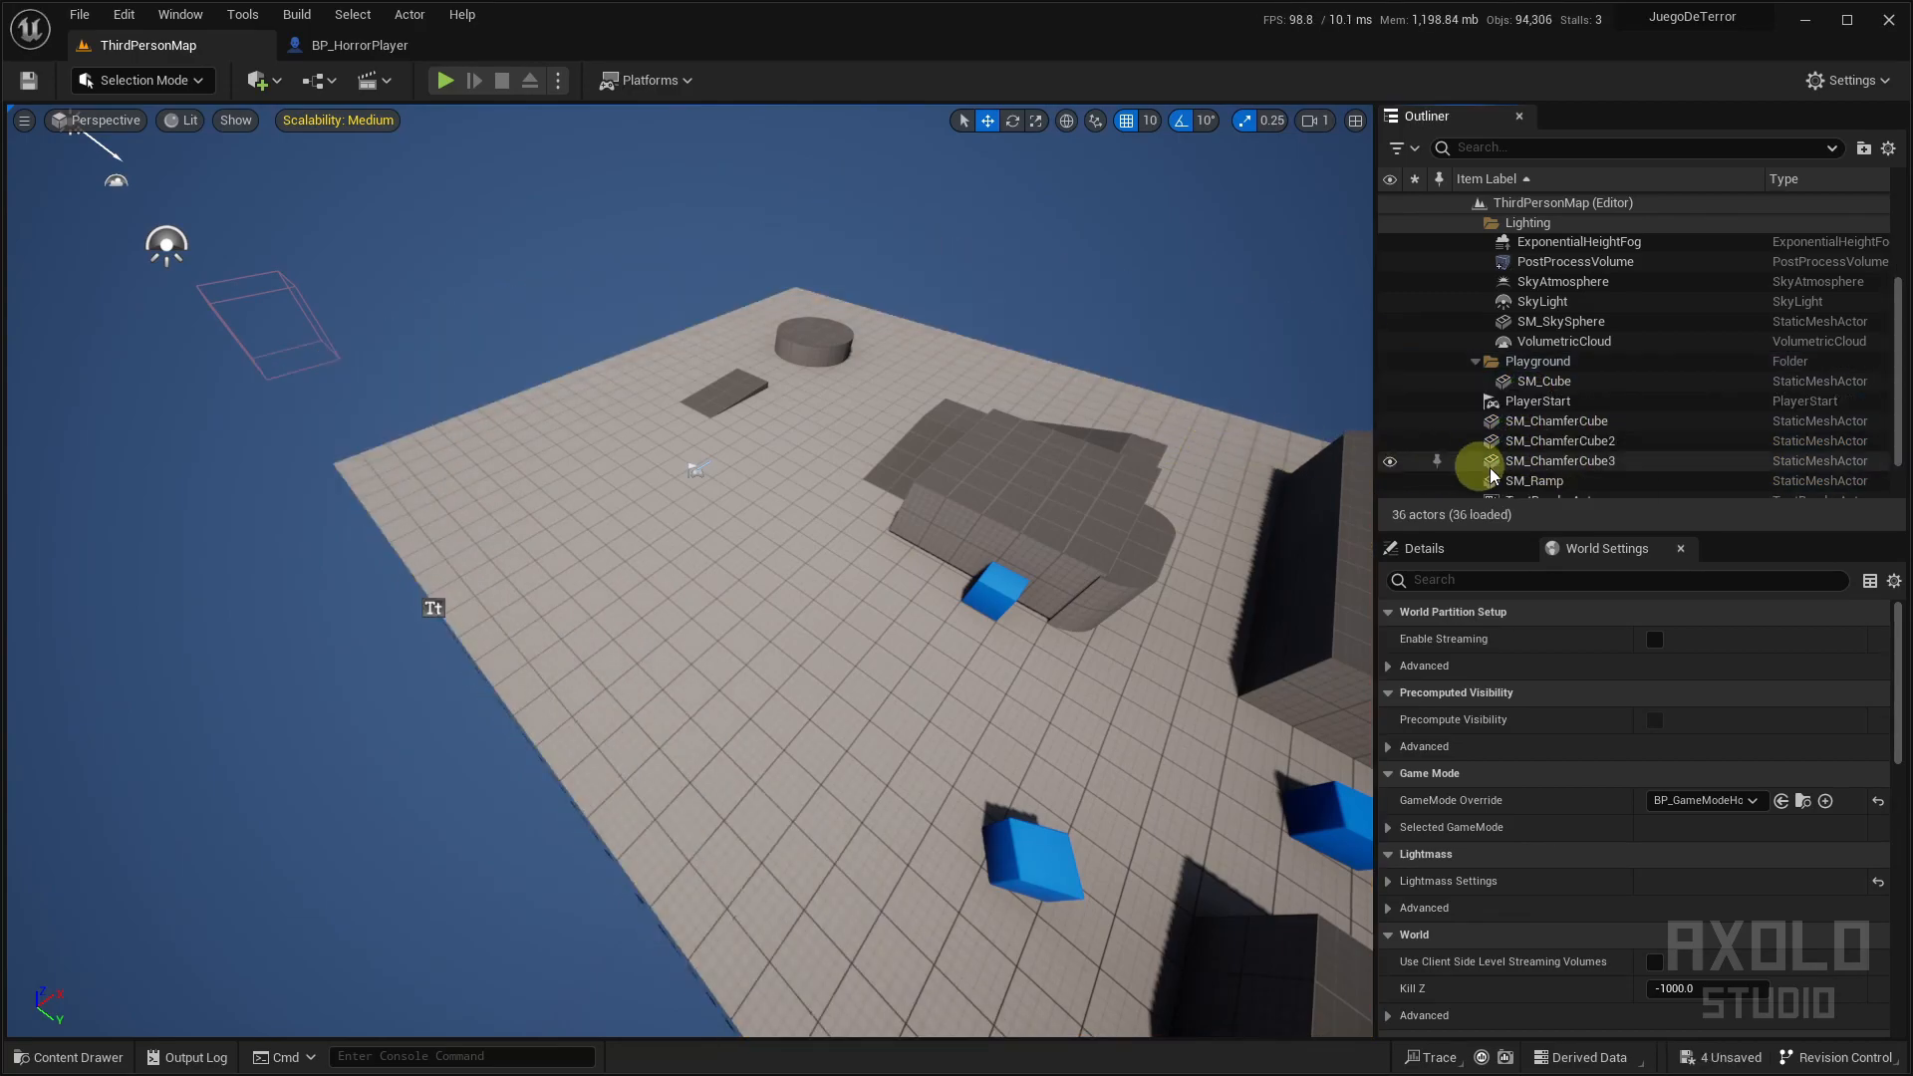
# Delete the four quarter cylinders SM_QuarterCylinder11 through SM_QuarterCylinder14 from the Cylinder folder
pyautogui.scroll(4, 1544, 389)
pyautogui.click(1527, 263)
pyautogui.scroll(1, 1524, 267)
pyautogui.click(1476, 284)
pyautogui.click(1539, 303)
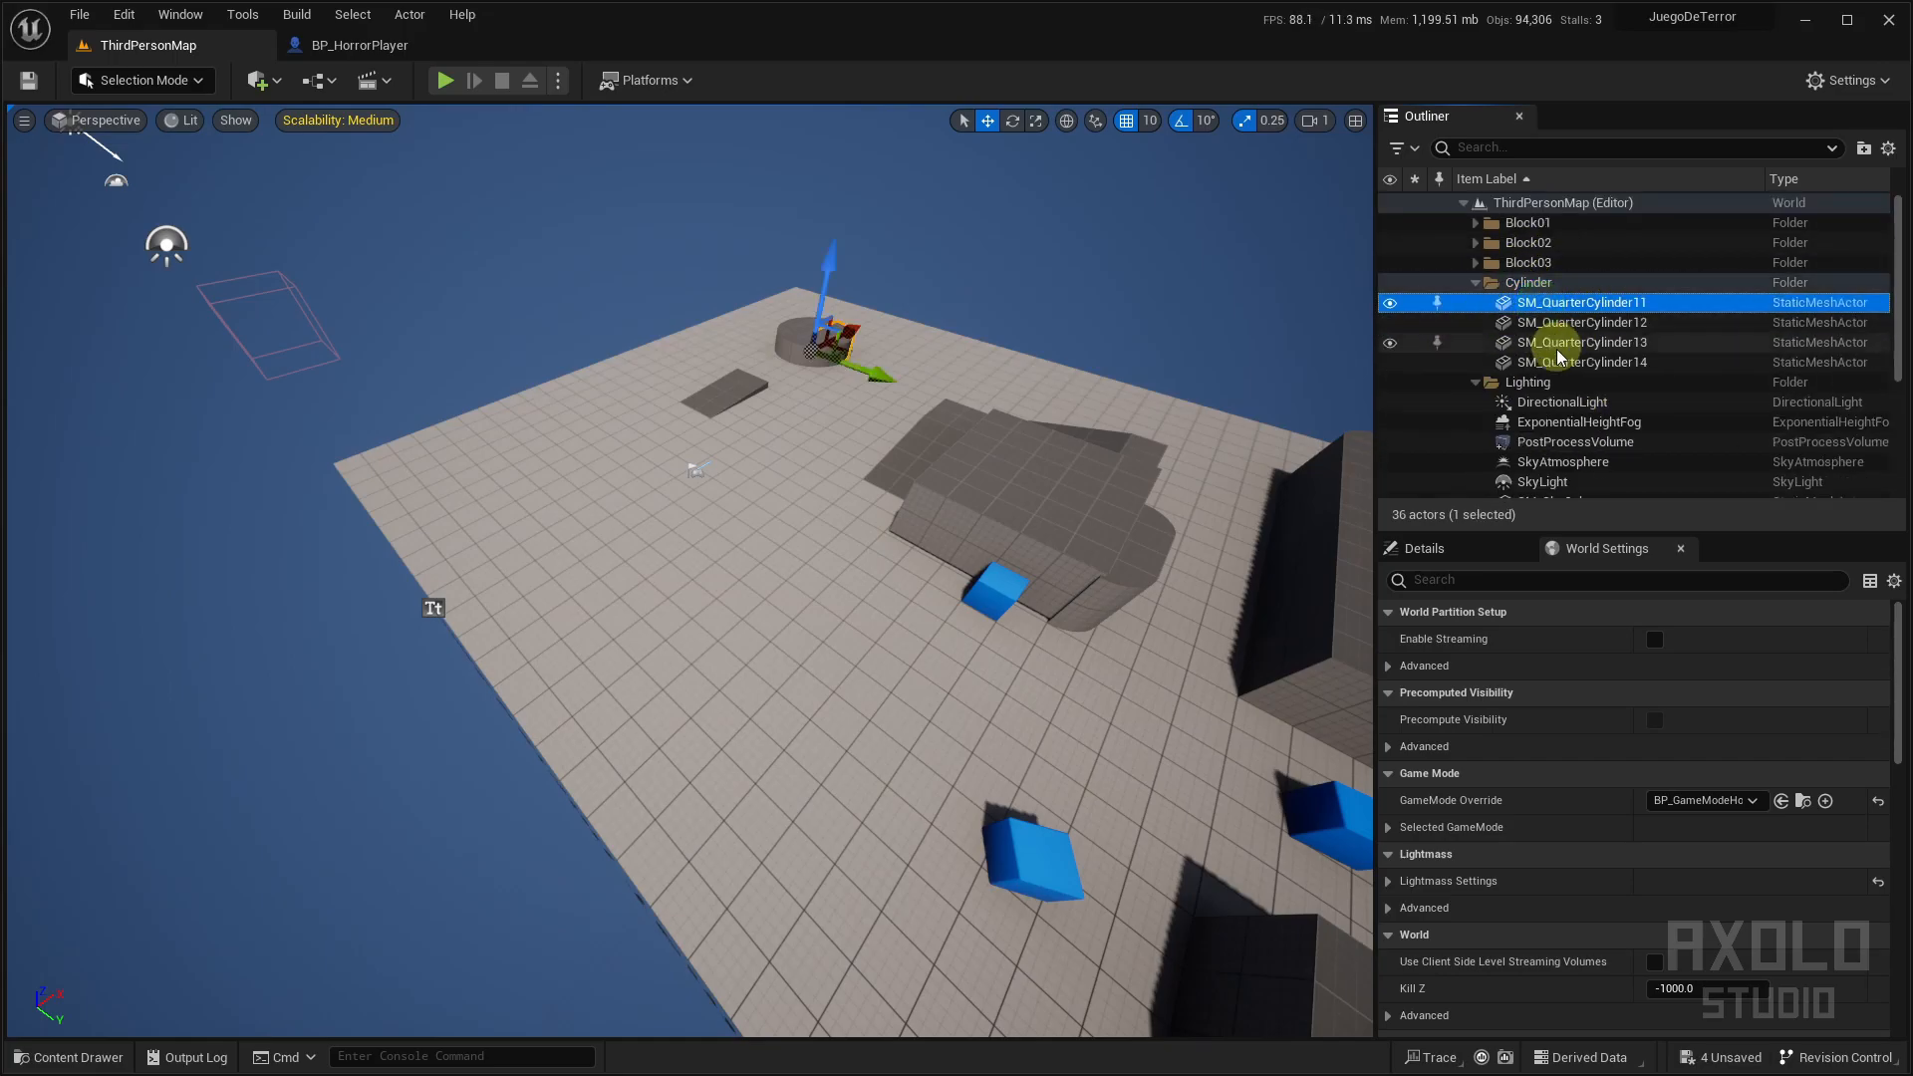
pyautogui.keyDown('shift'); pyautogui.click(1561, 362); pyautogui.keyUp('shift')
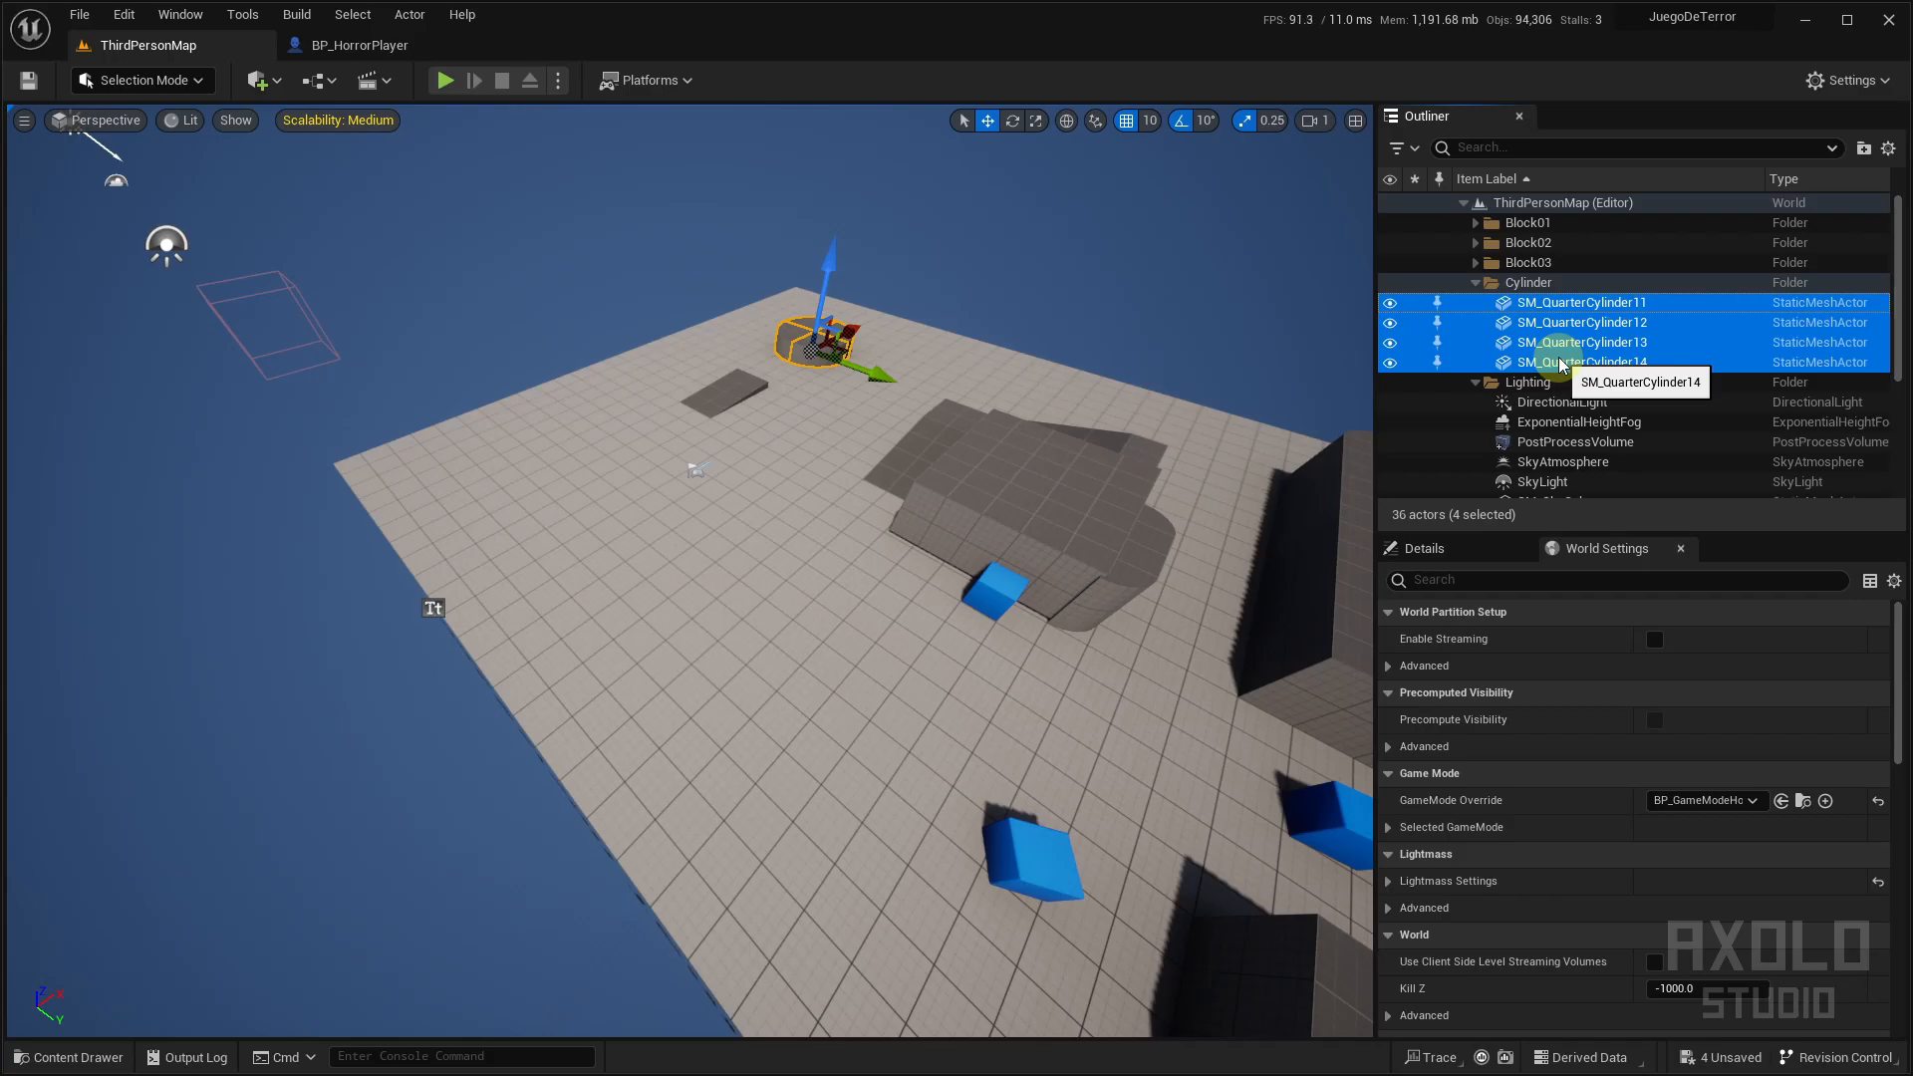
pyautogui.press('Delete')
# Delete the Block03, Block02 and Block01 folders from the Outliner
pyautogui.click(1534, 264)
pyautogui.press('Delete')
pyautogui.click(1535, 245)
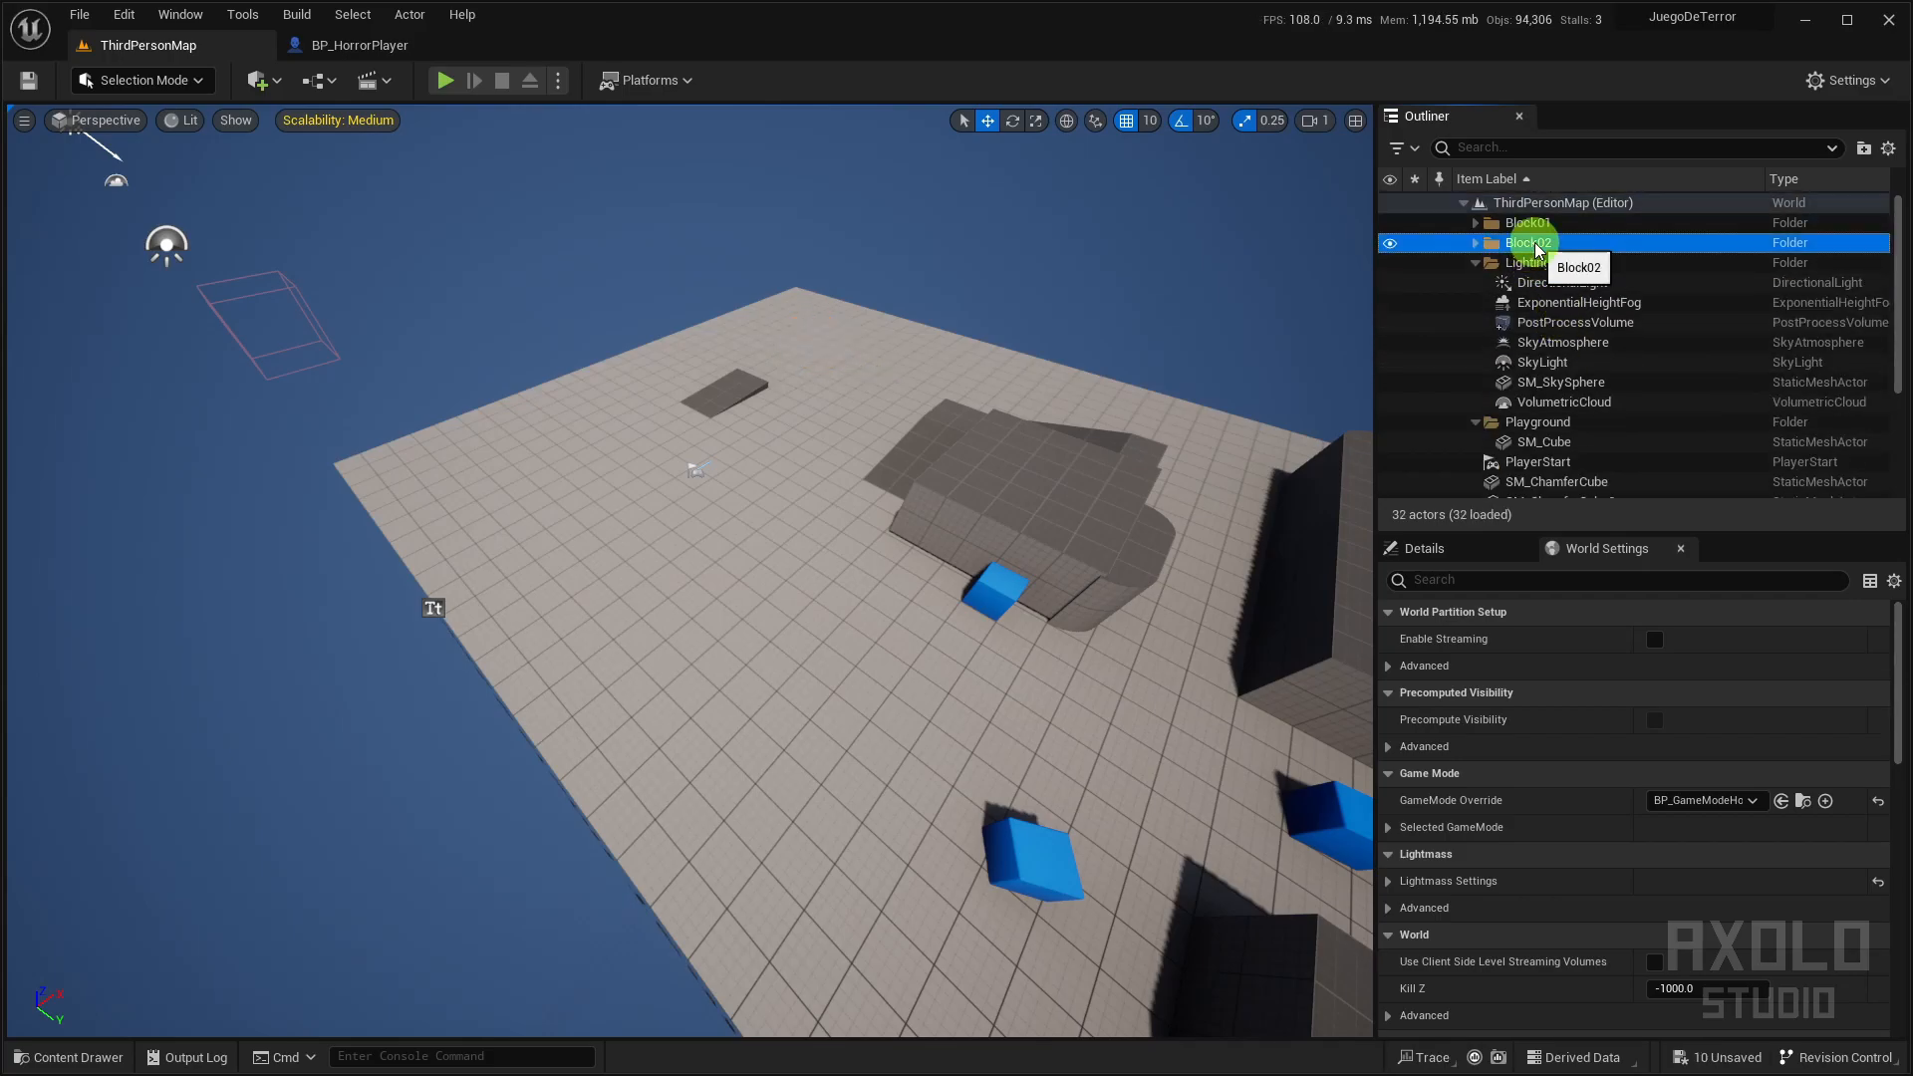
pyautogui.press('Delete')
pyautogui.click(1529, 223)
pyautogui.press('Delete')
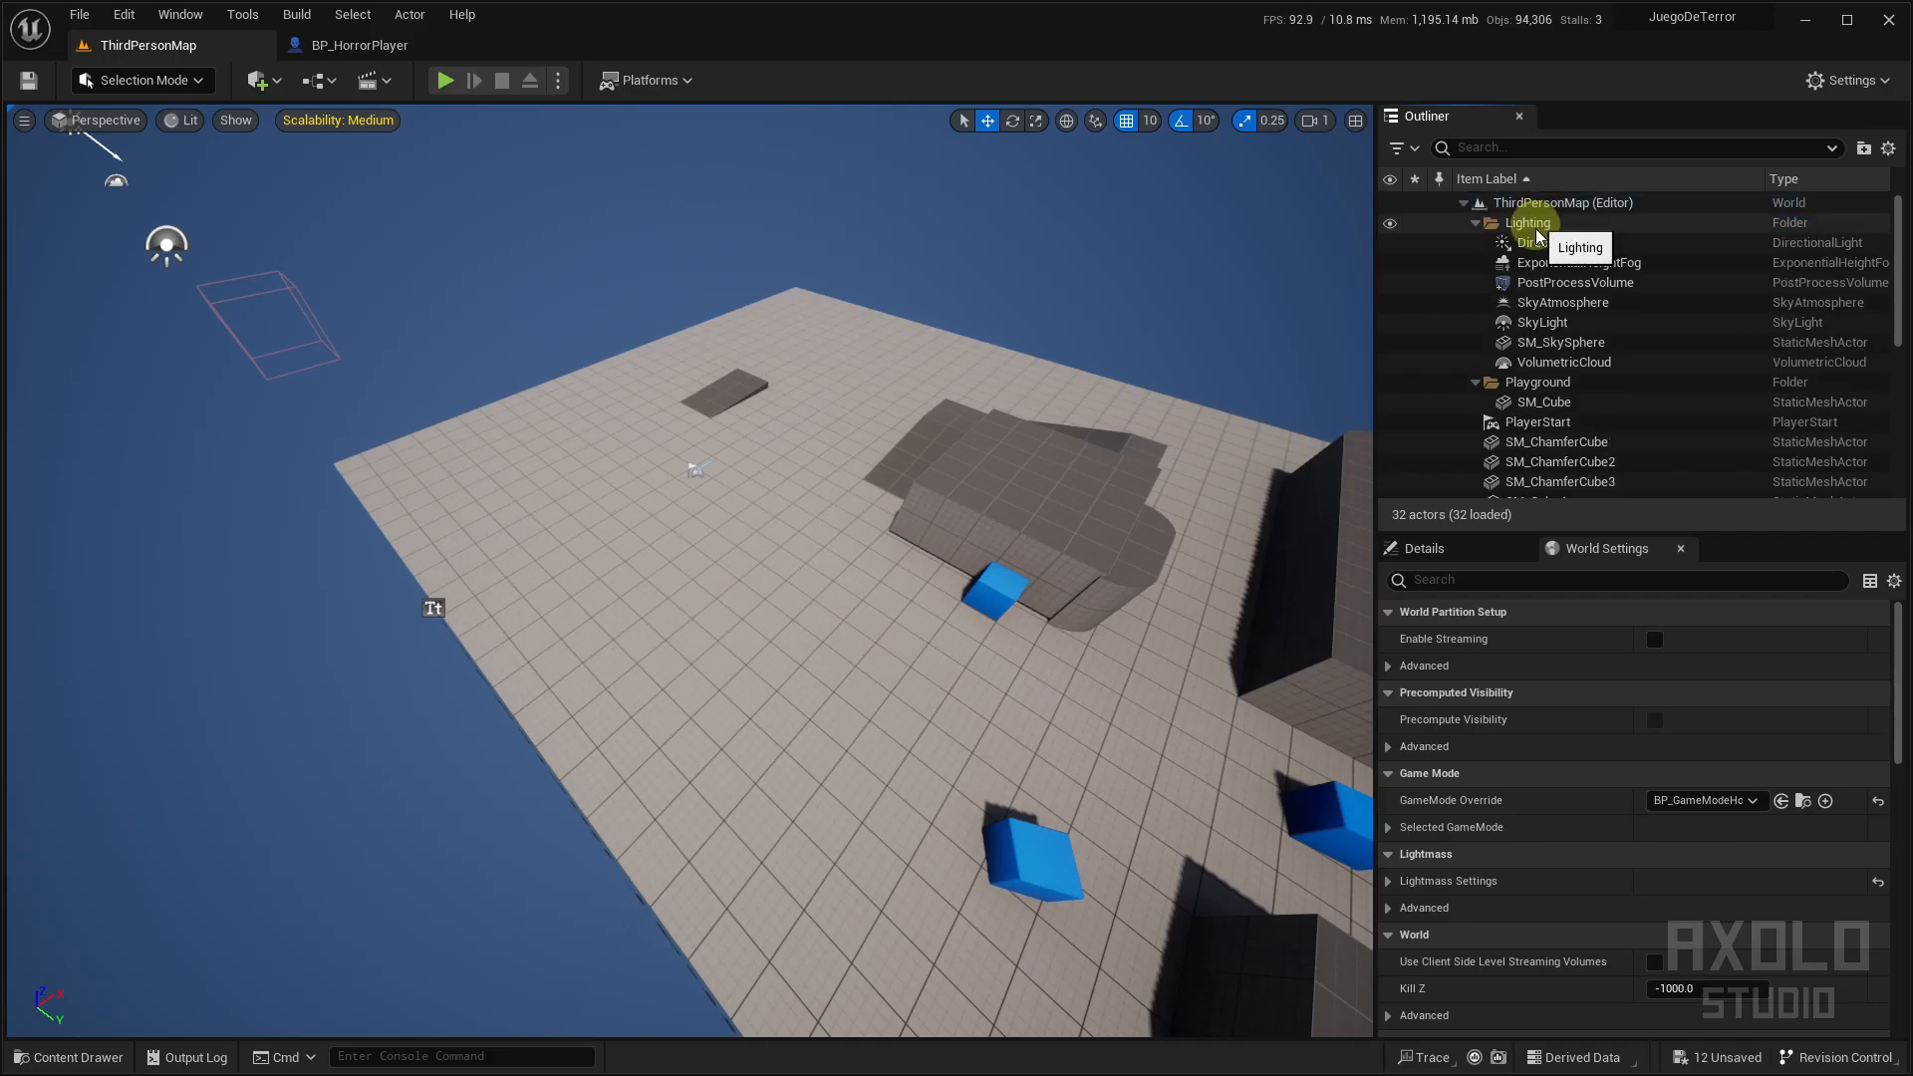
# Delete all loose static meshes from SM_ChamferCube through SM_Ramp3, including the cubes, quarter cylinders and ramps
pyautogui.scroll(-3, 1554, 357)
pyautogui.scroll(-5, 1556, 364)
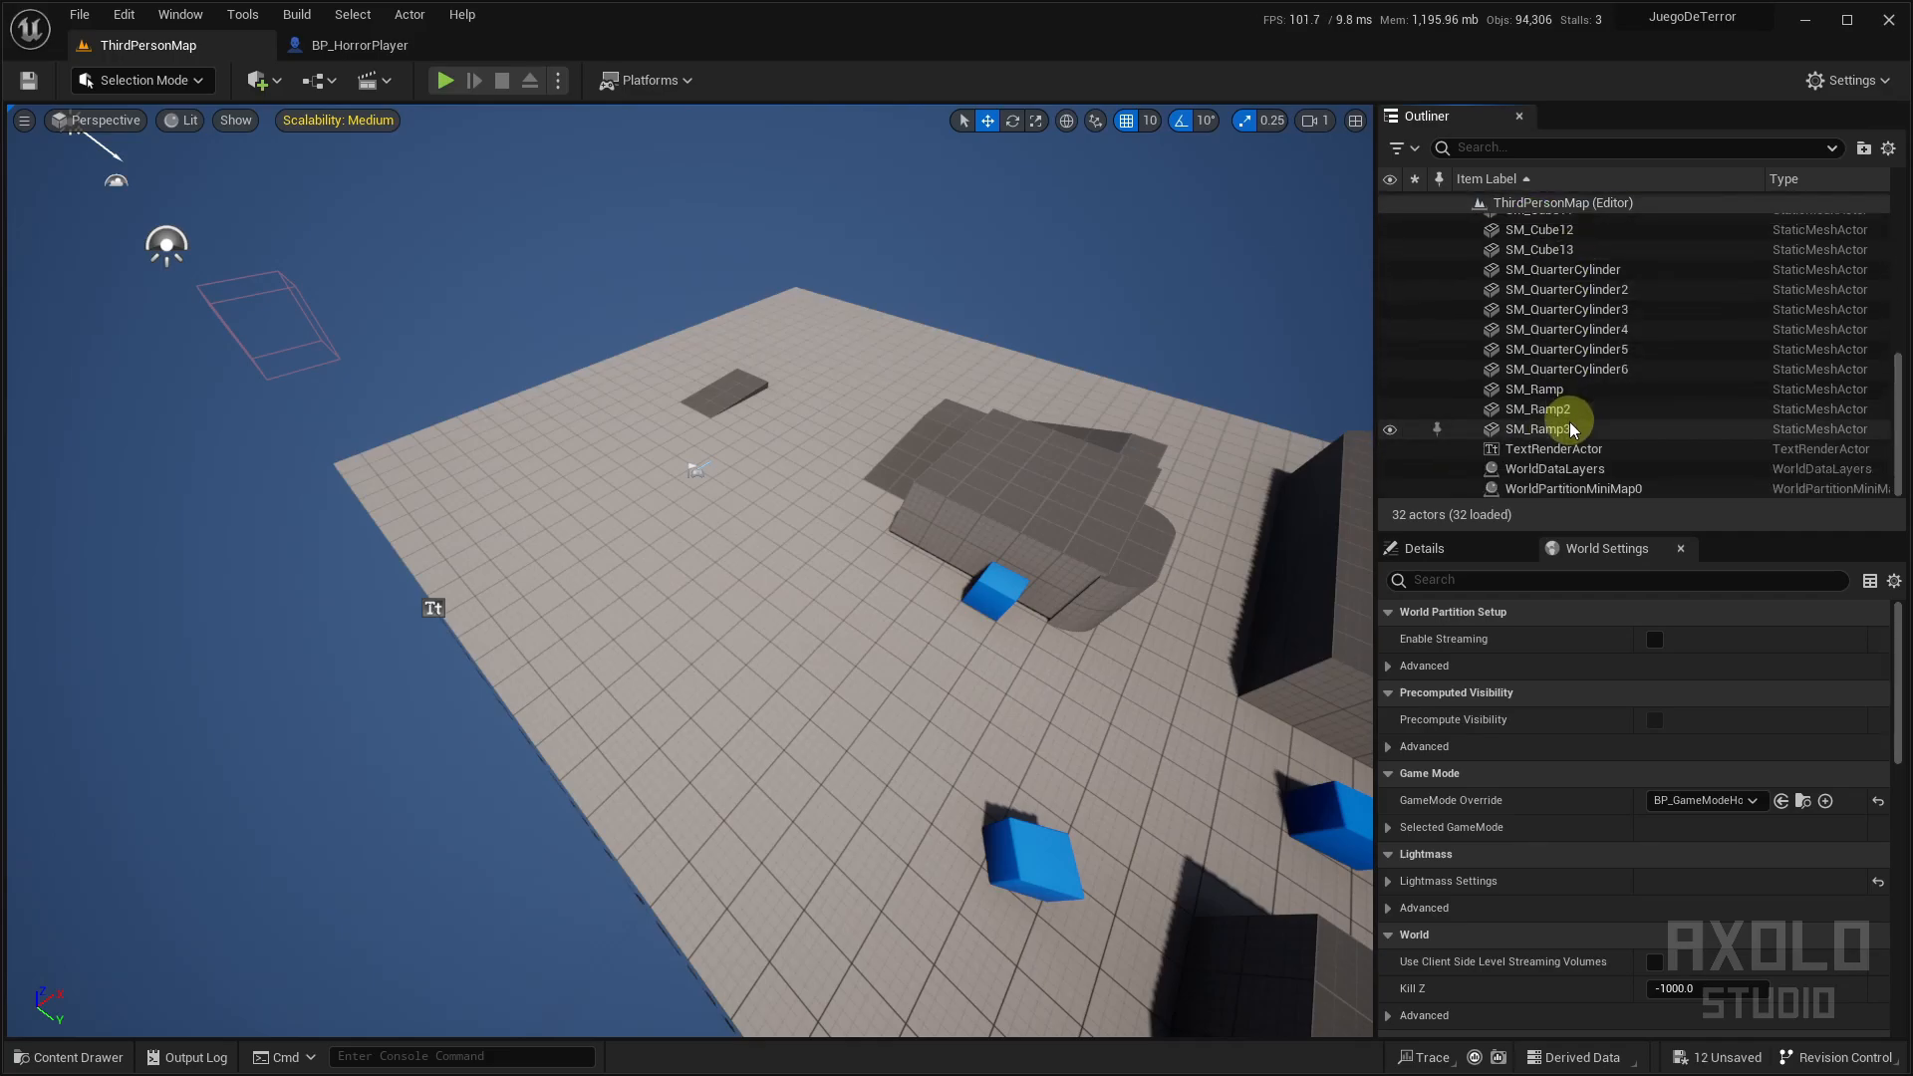
pyautogui.scroll(2, 1564, 438)
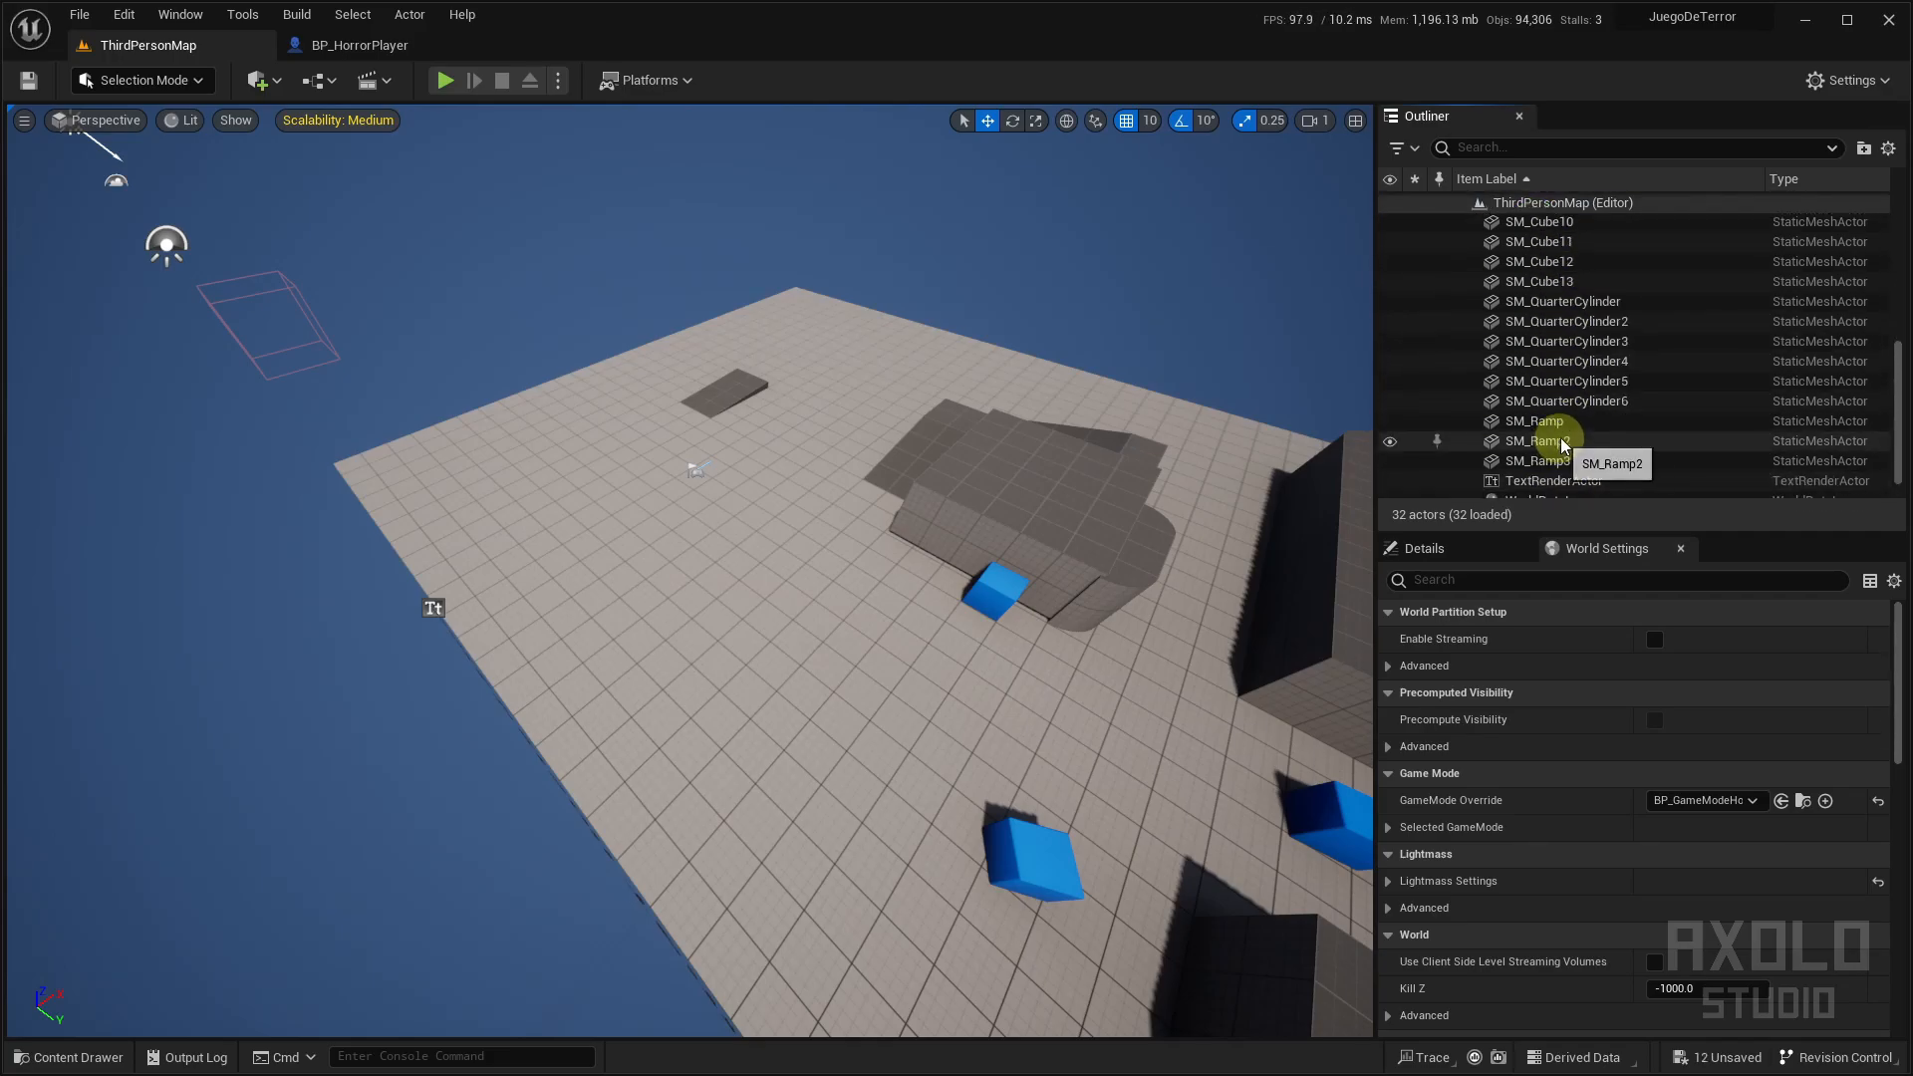
pyautogui.click(1571, 462)
pyautogui.scroll(5, 1567, 321)
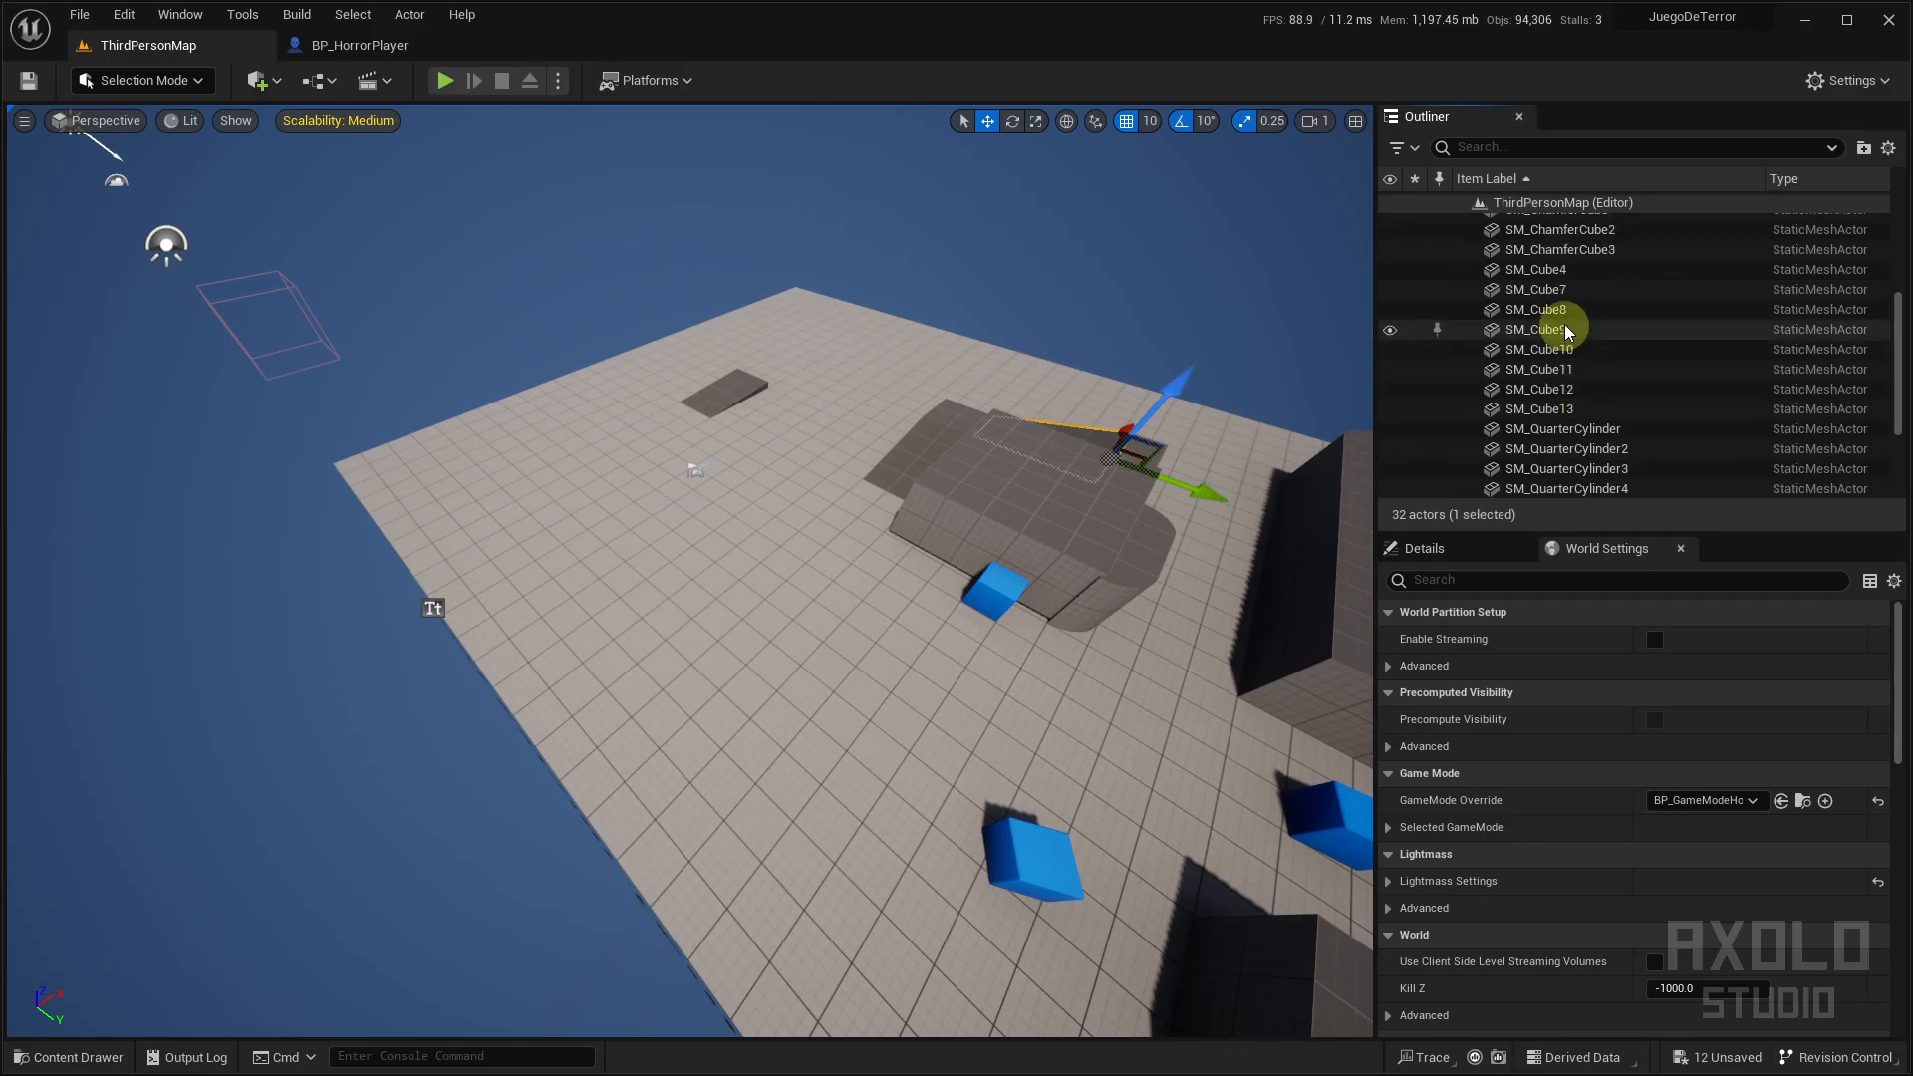
pyautogui.scroll(2, 1564, 317)
pyautogui.keyDown('shift'); pyautogui.click(1560, 317); pyautogui.keyUp('shift')
pyautogui.scroll(-5, 1555, 312)
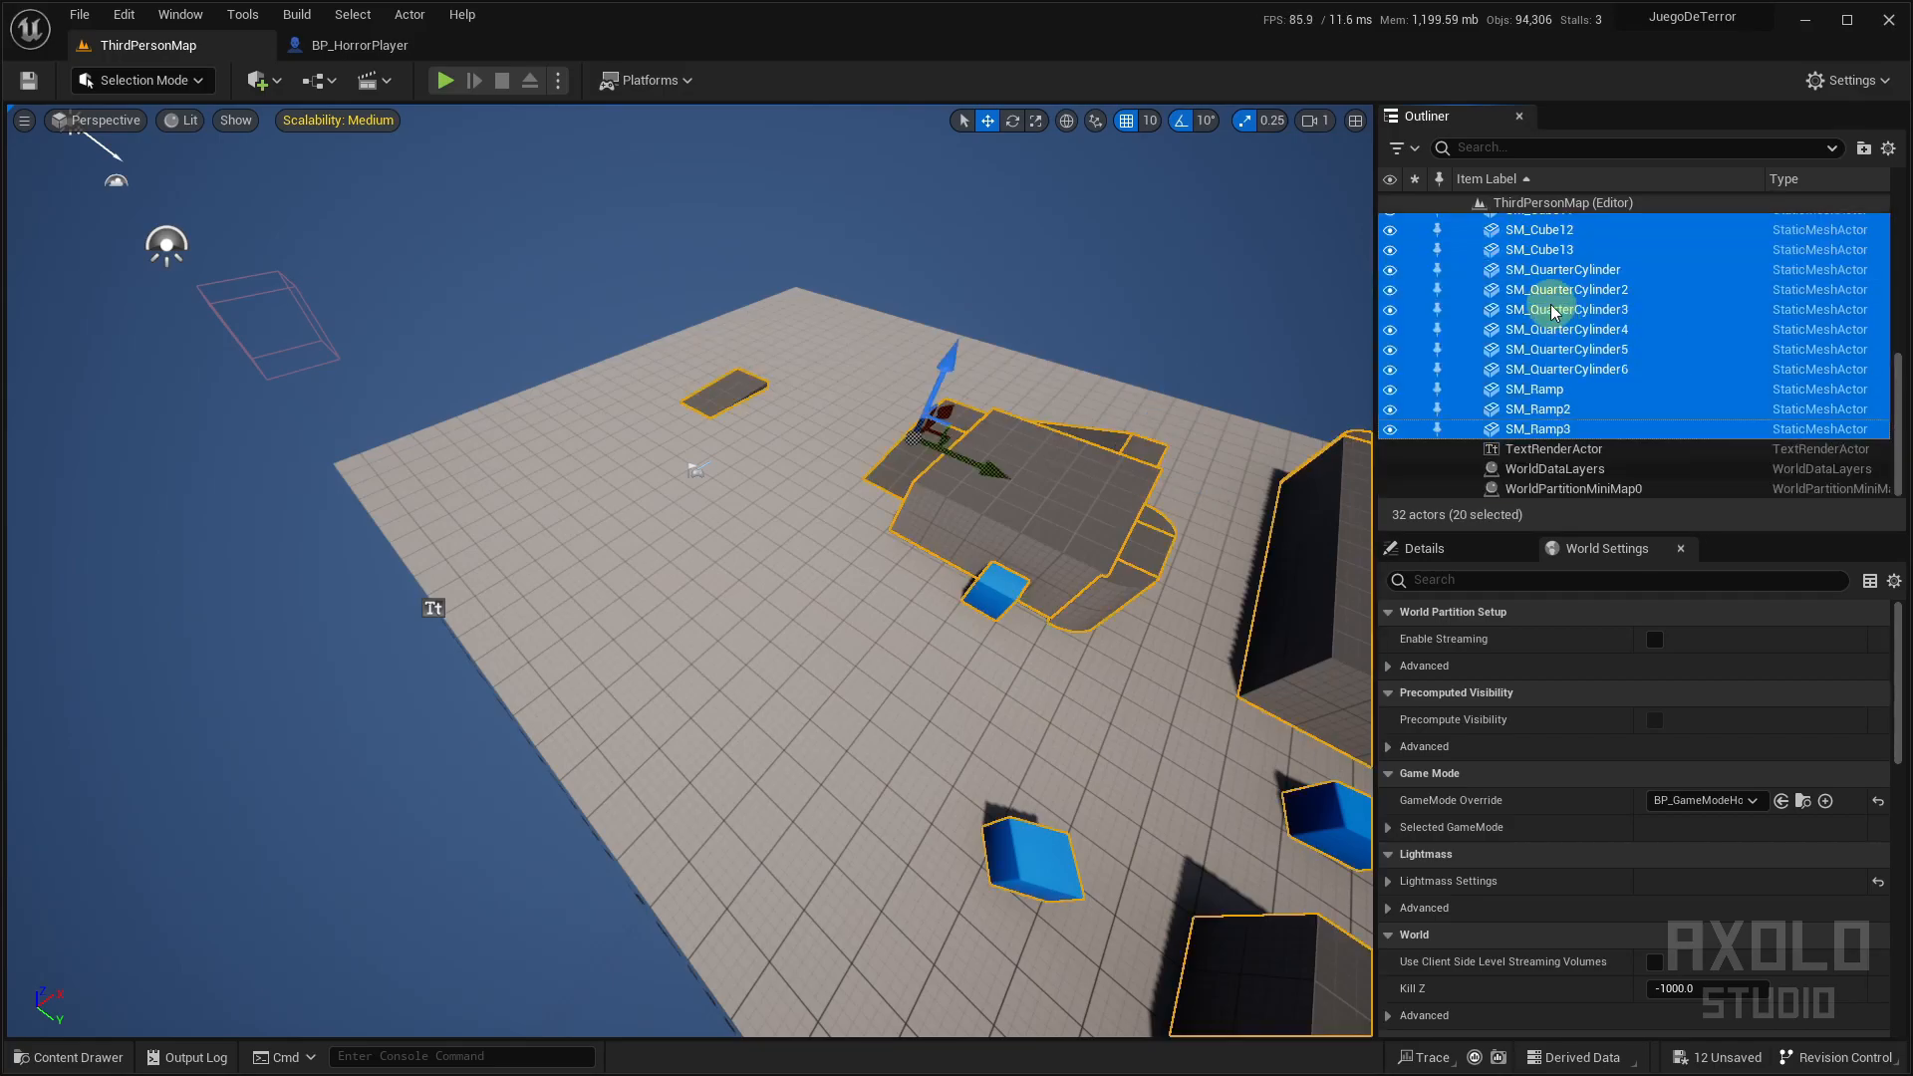
pyautogui.press('Delete')
# Delete the "Third Person Template" text actor at the edge of the floor
pyautogui.moveTo(990, 453); pyautogui.dragTo(638, 529, button='right')
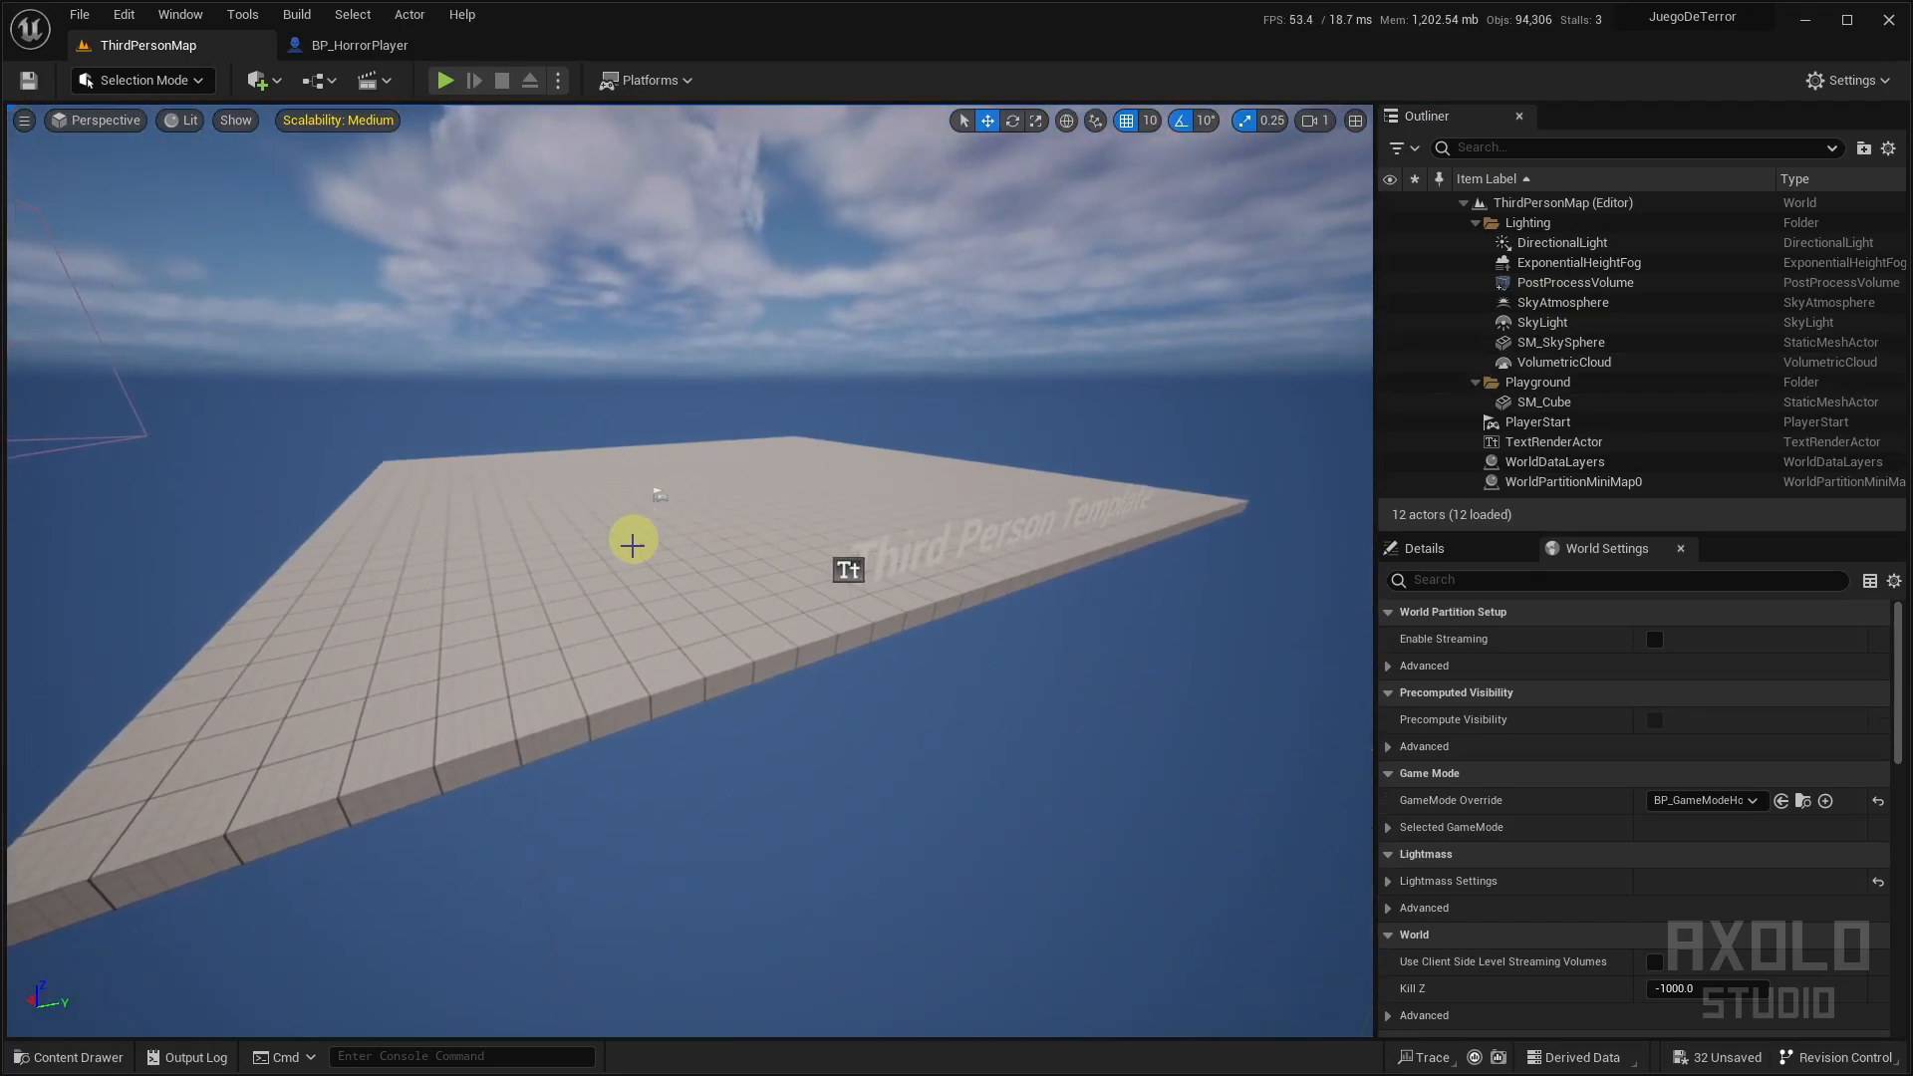
pyautogui.click(890, 558)
pyautogui.moveTo(910, 555); pyautogui.dragTo(978, 384, button='right')
pyautogui.click(983, 379)
pyautogui.scroll(-5, 971, 396)
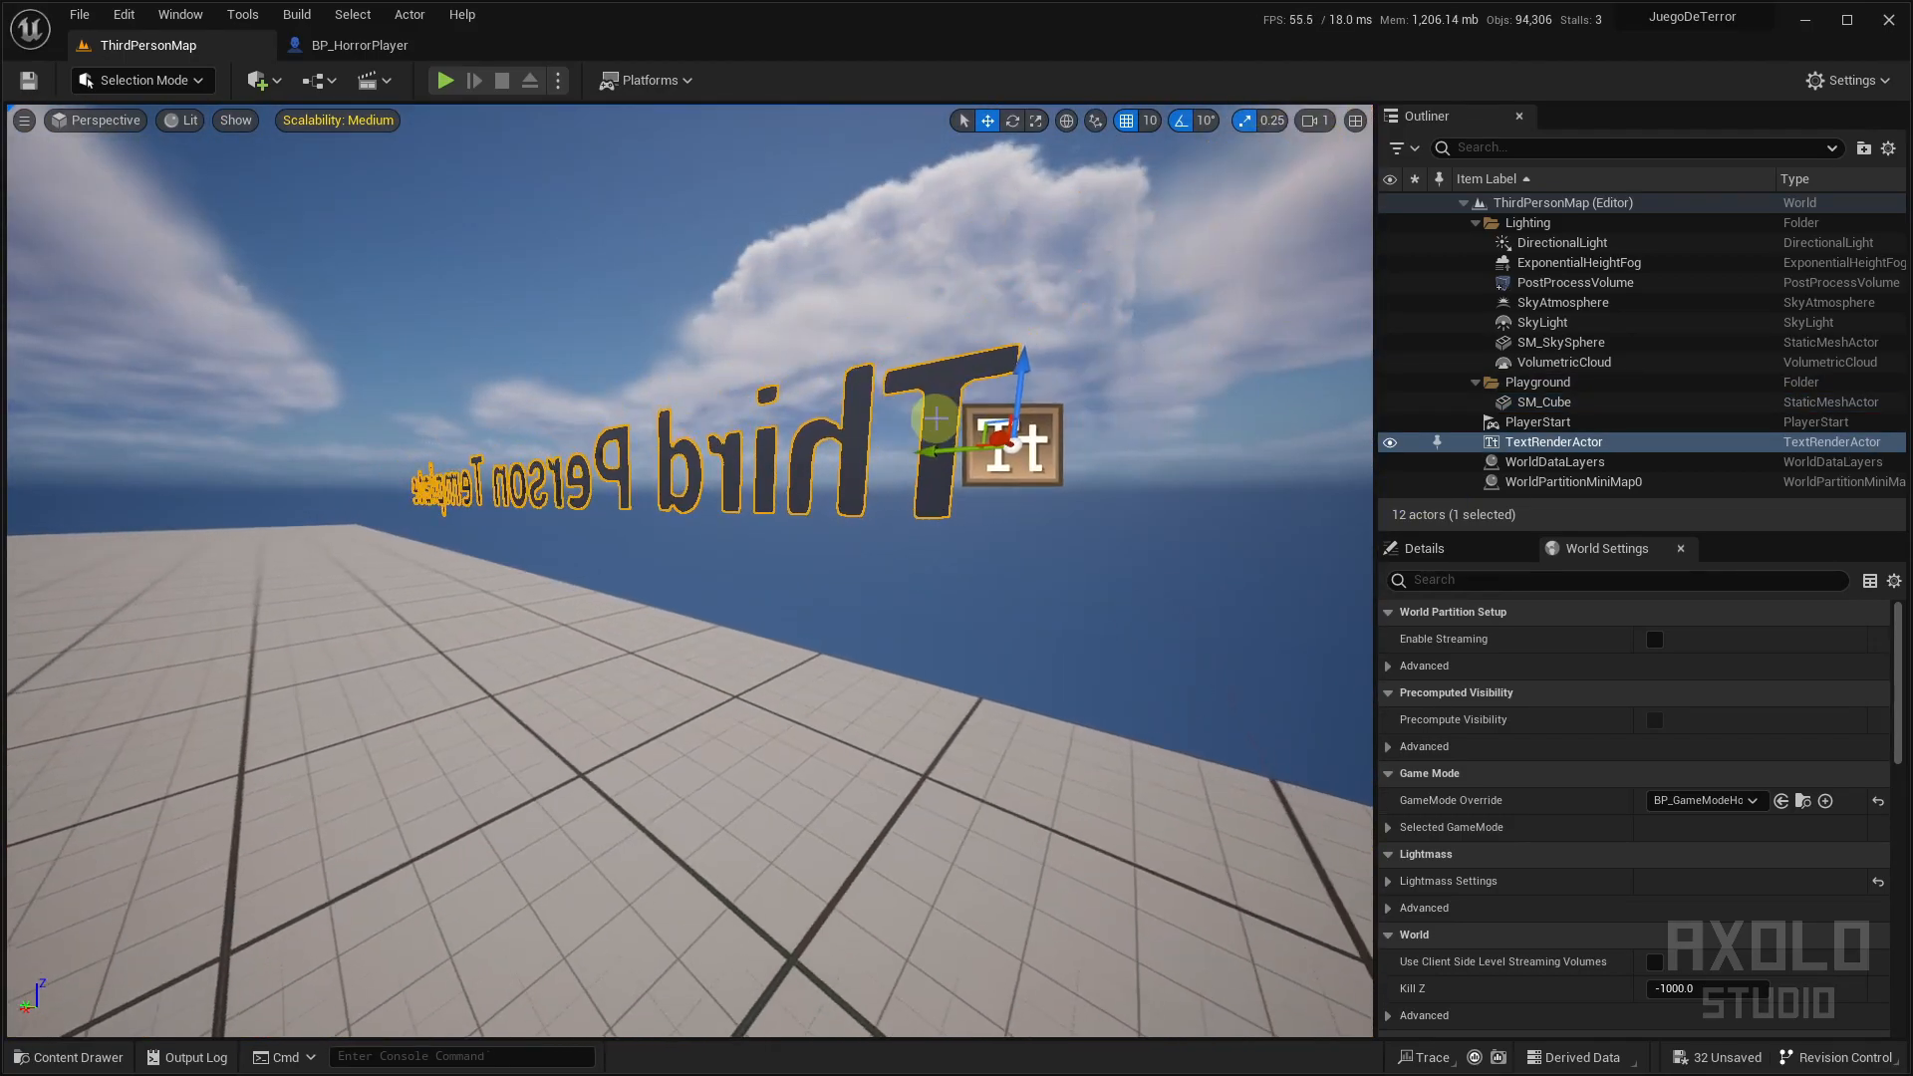
pyautogui.press('Delete')
# Examine the DirectionalLight of the Lighting folder and the sun it places in the sky
pyautogui.moveTo(859, 419); pyautogui.dragTo(448, 494, button='right')
pyautogui.moveTo(841, 593); pyautogui.dragTo(889, 560, button='right')
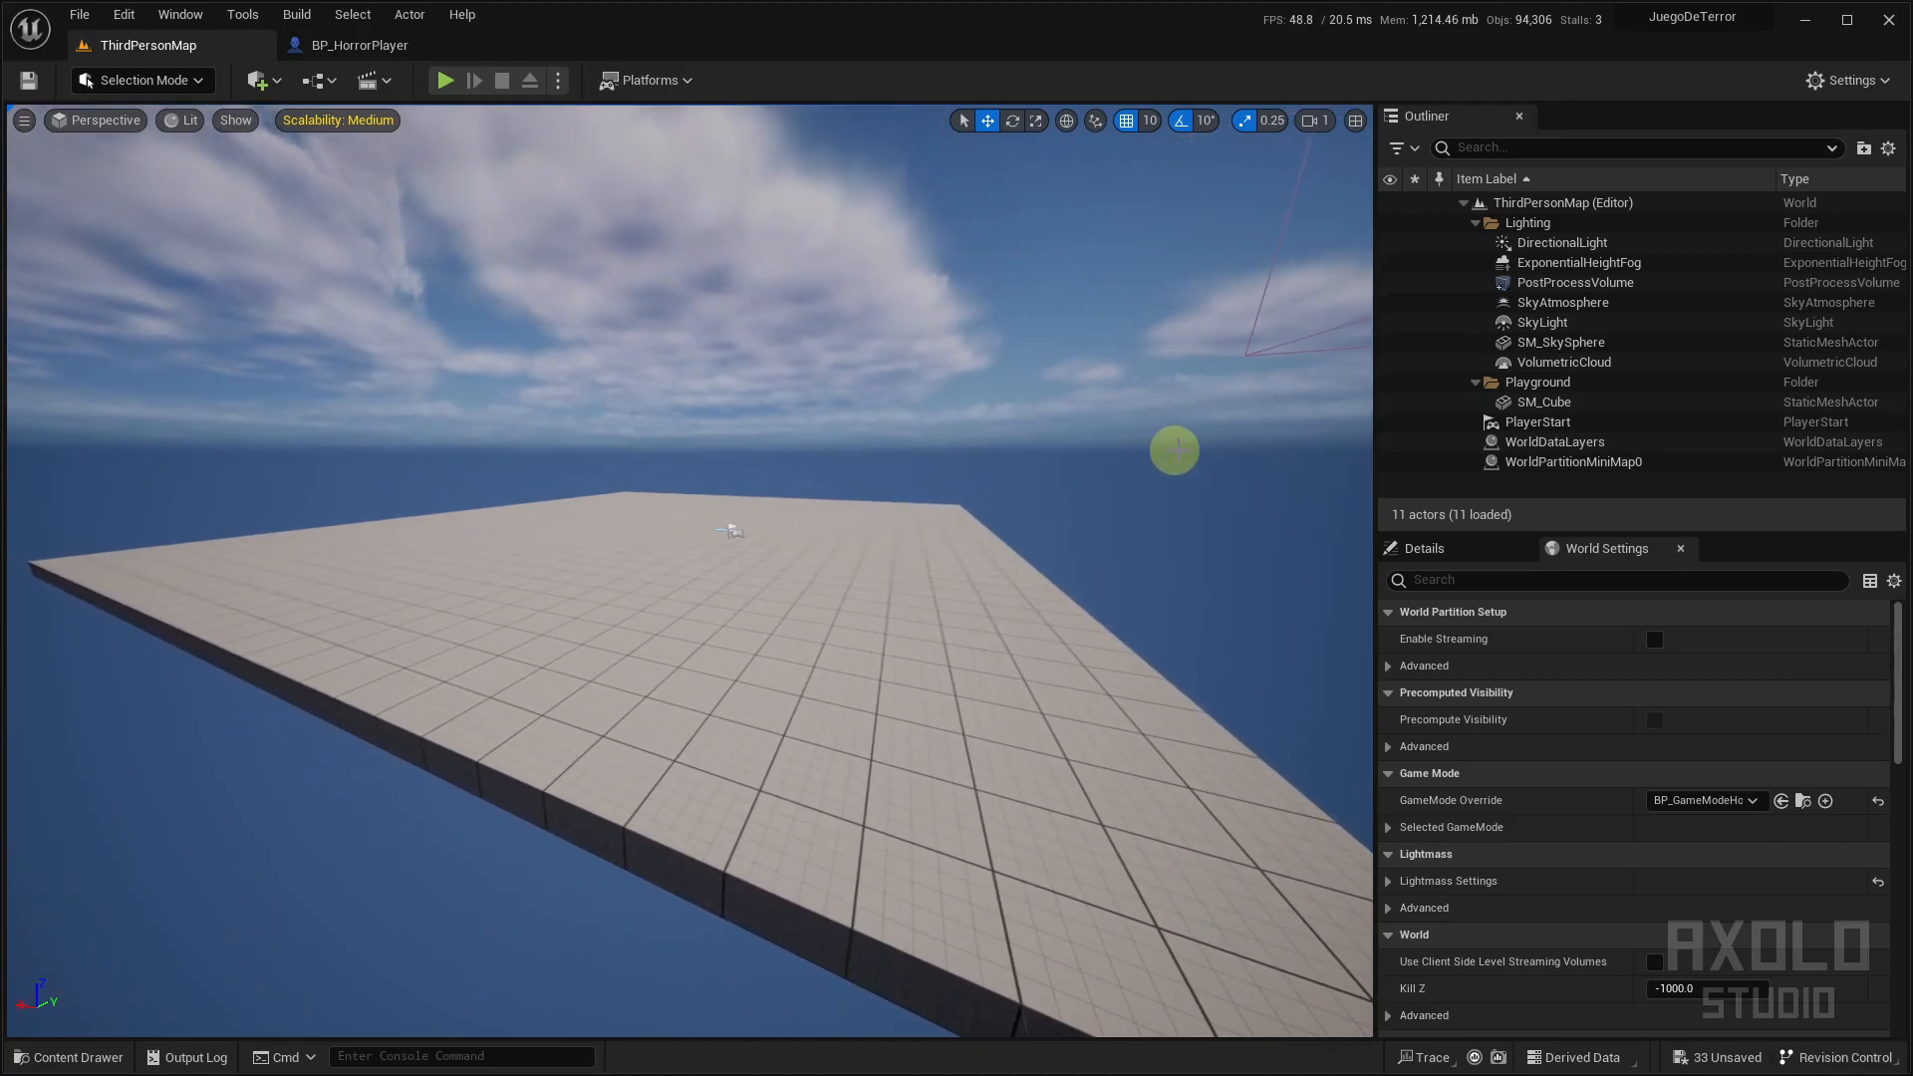
pyautogui.click(1533, 249)
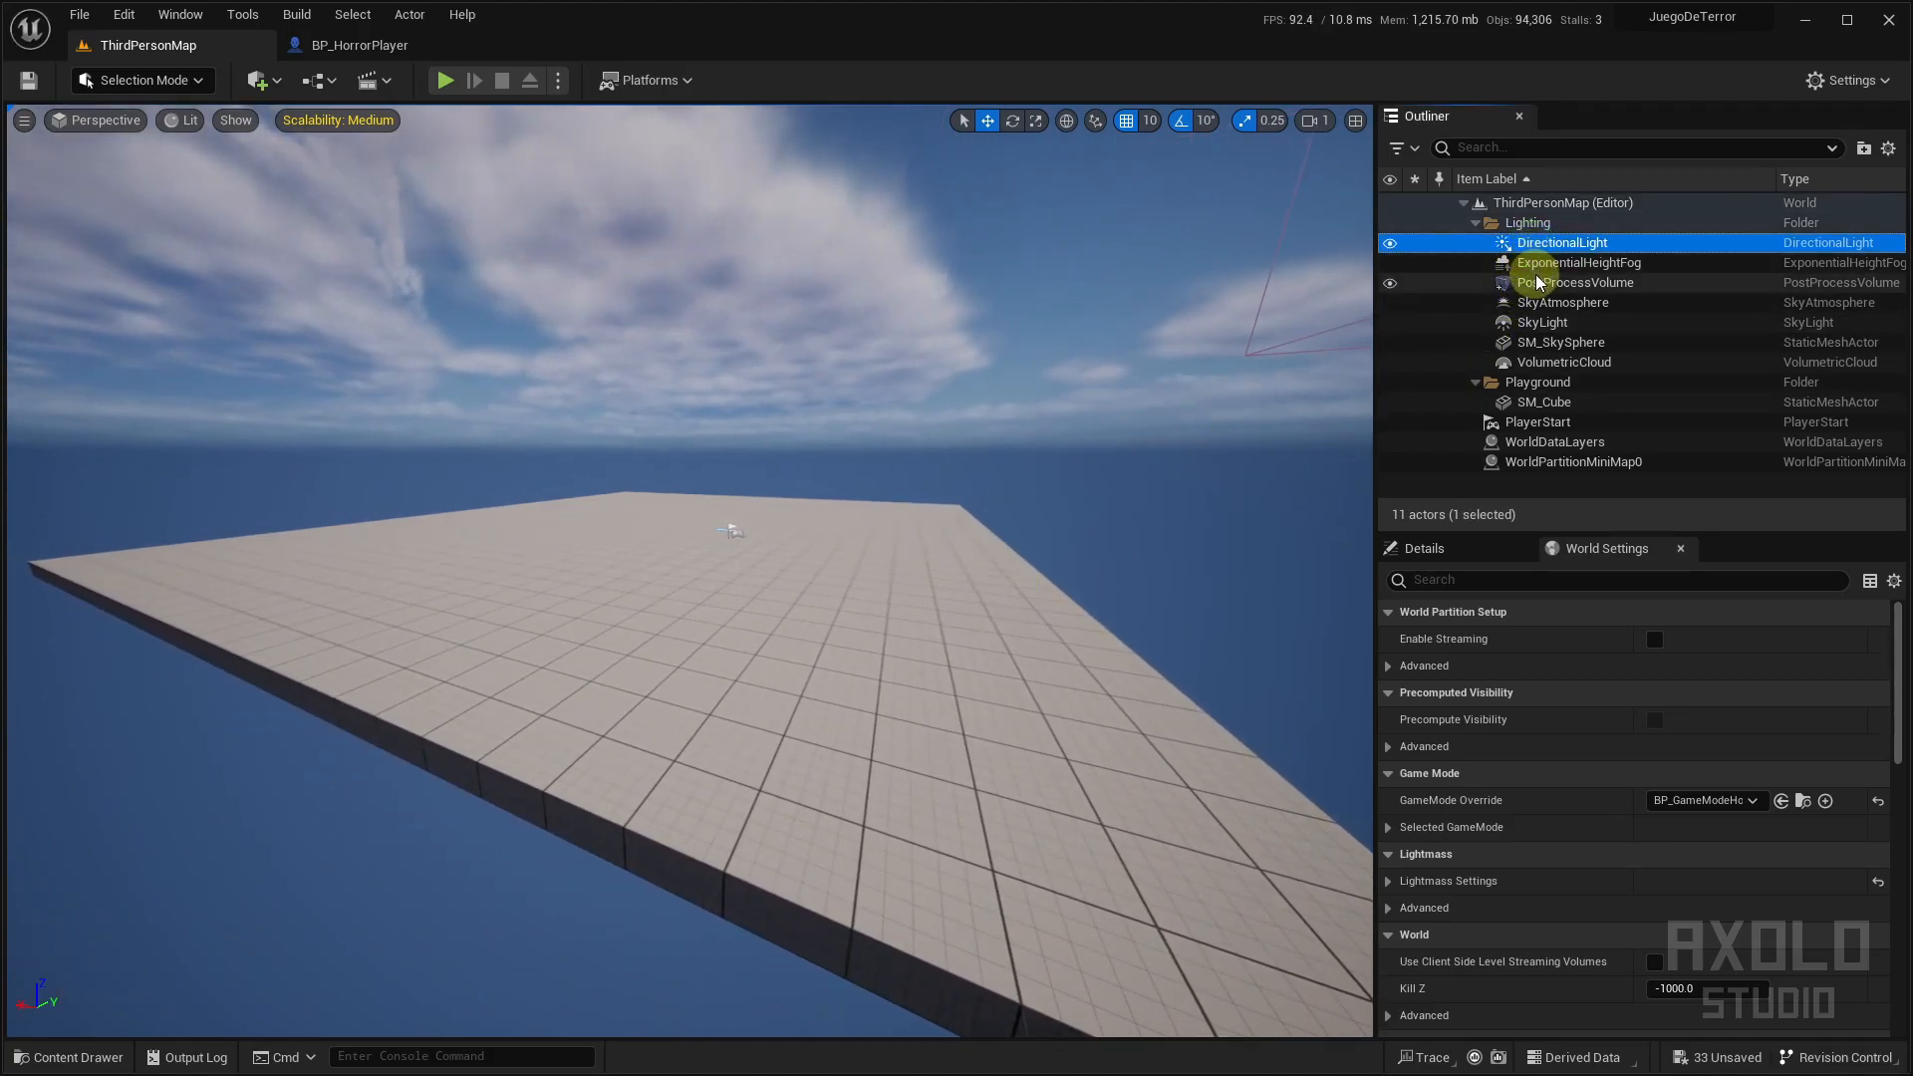
pyautogui.press('Down')
pyautogui.press('Down')
pyautogui.click(1537, 245)
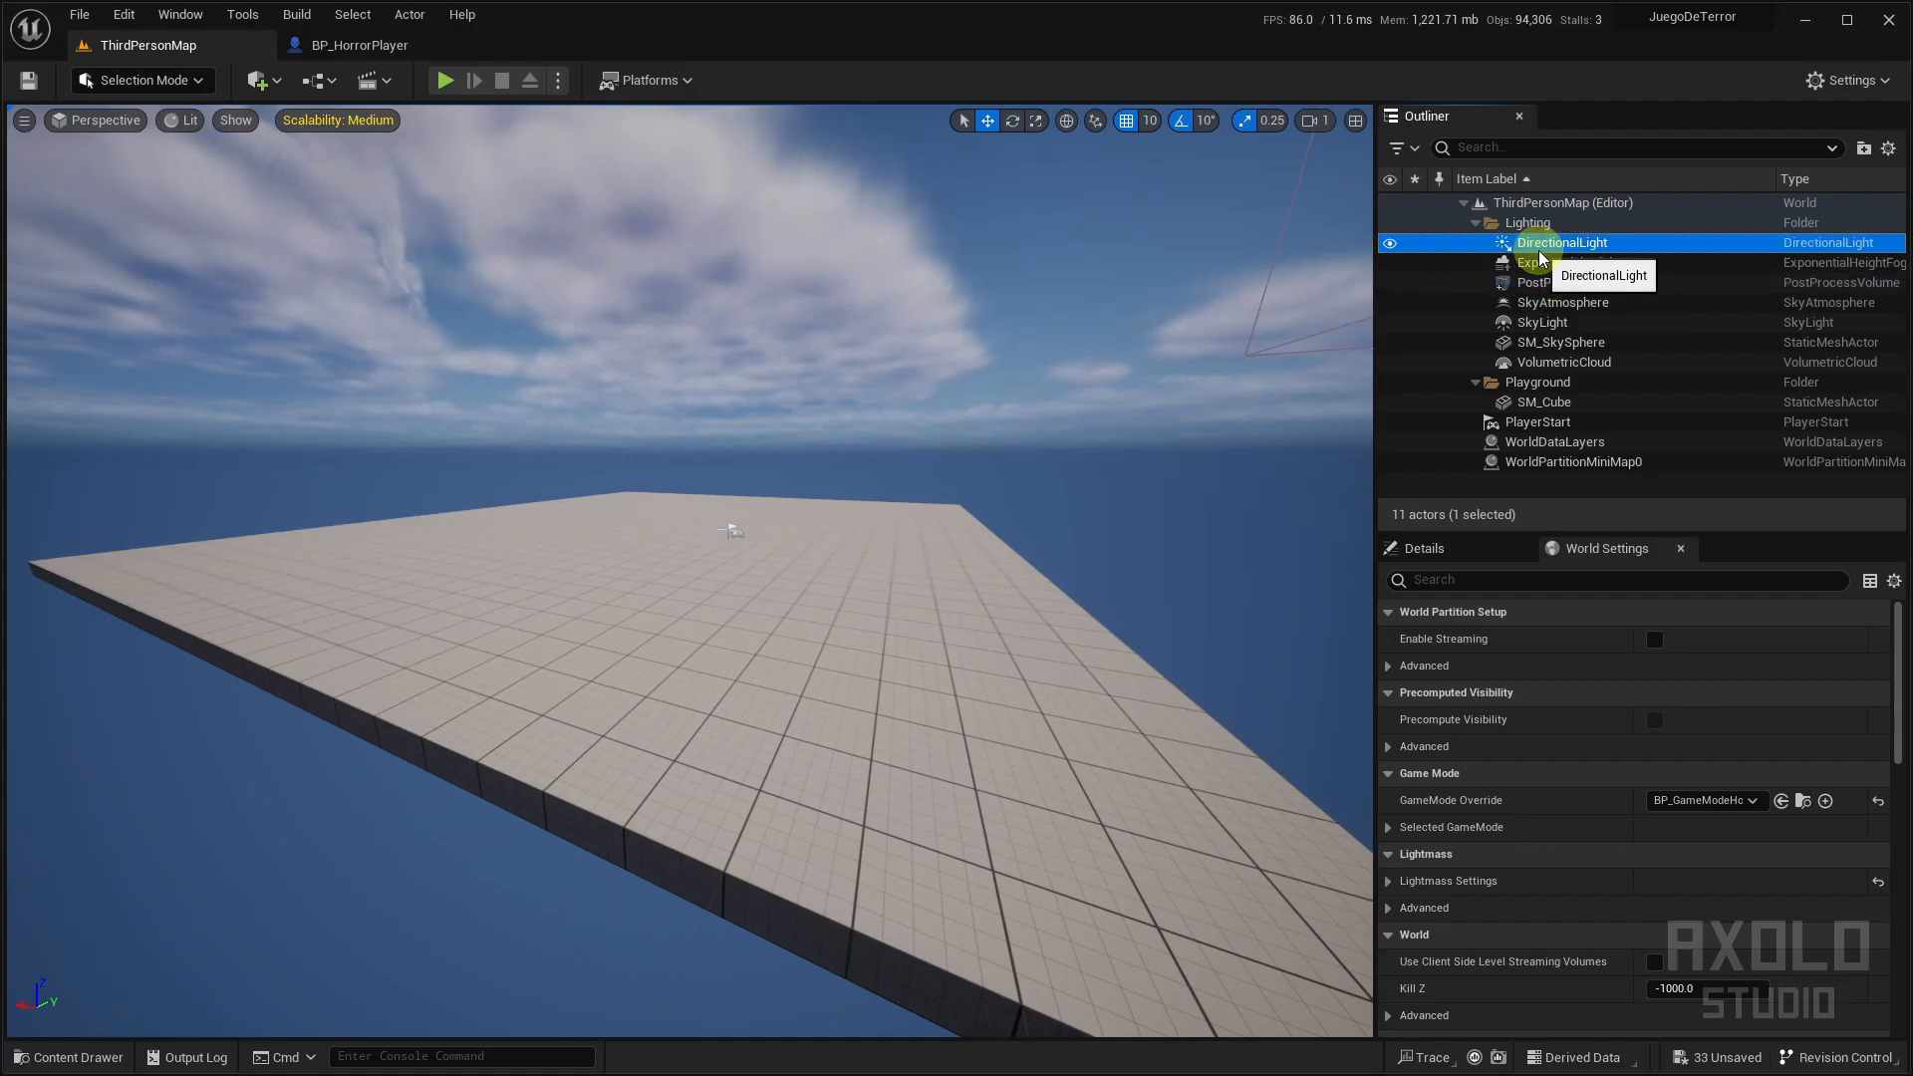
pyautogui.moveTo(1226, 400); pyautogui.dragTo(983, 469, button='right')
pyautogui.press('f')
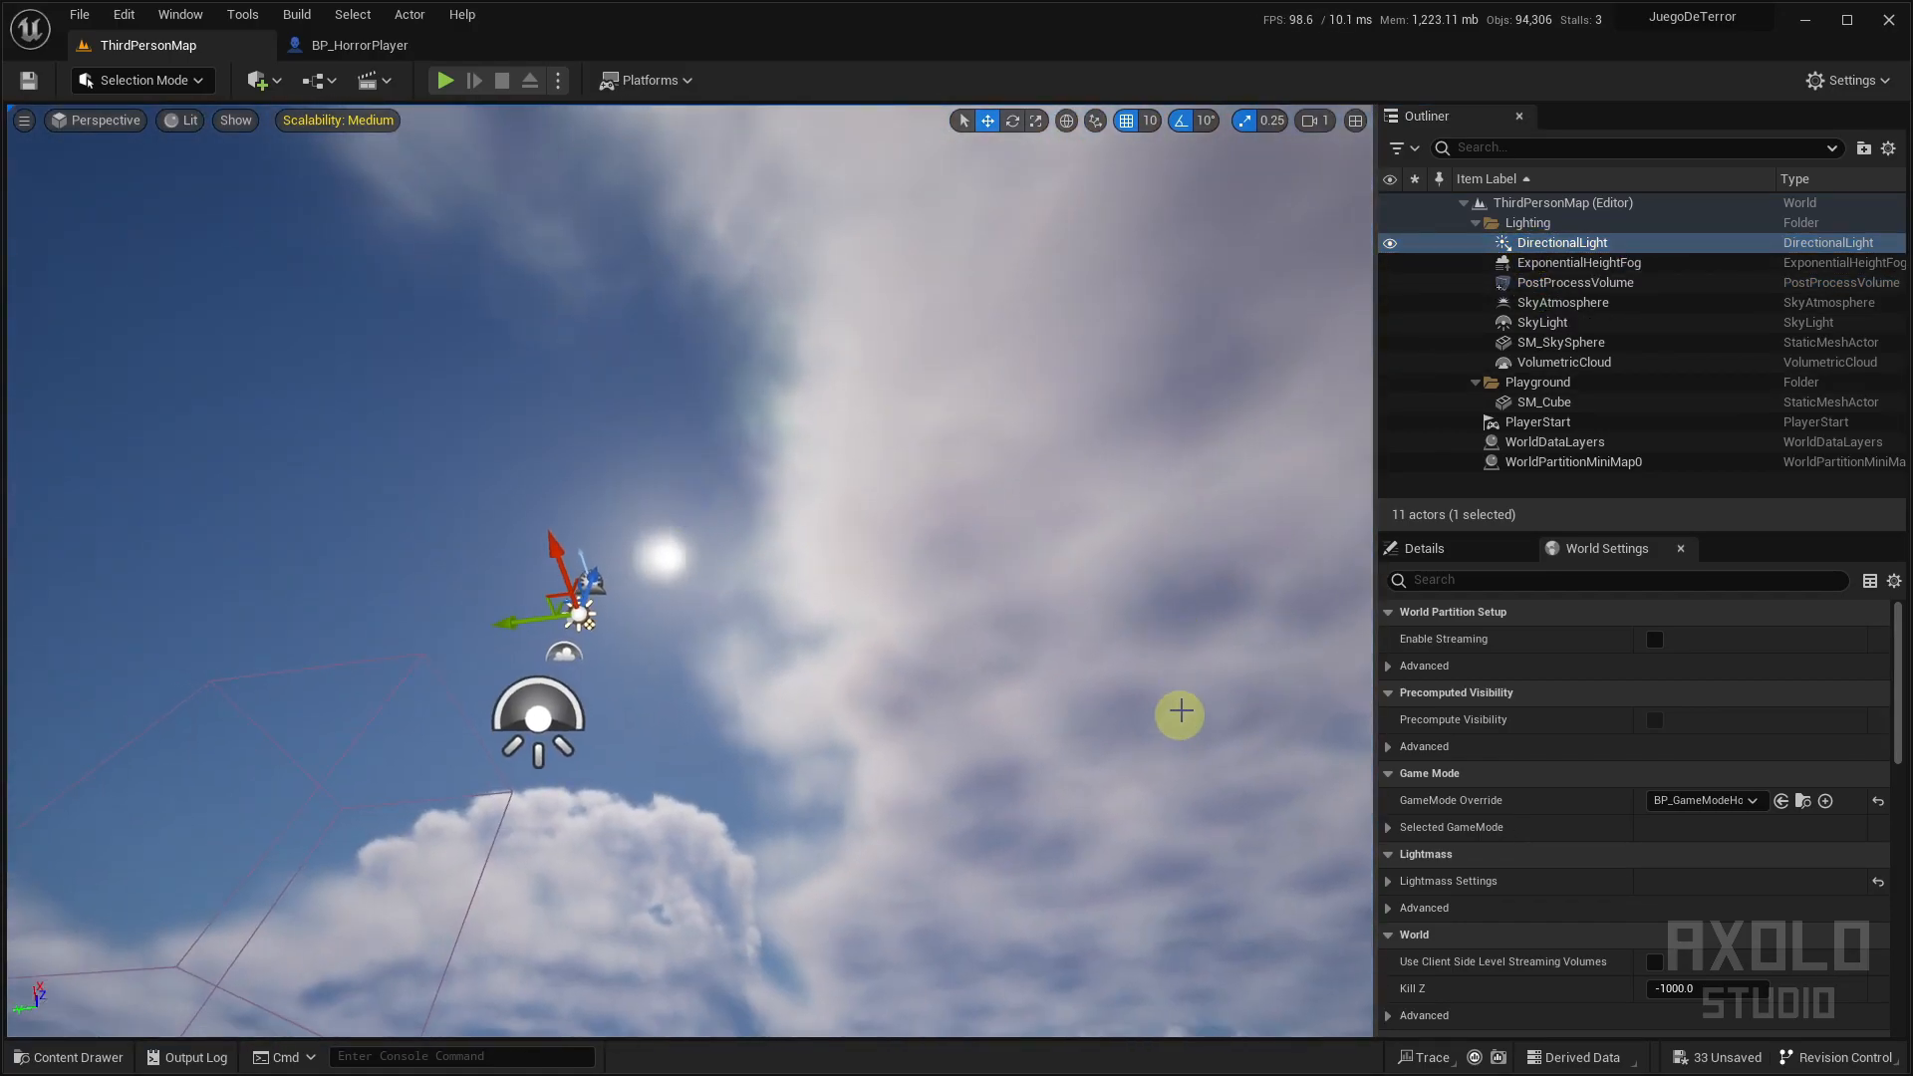
pyautogui.moveTo(802, 586); pyautogui.dragTo(628, 840, button='right')
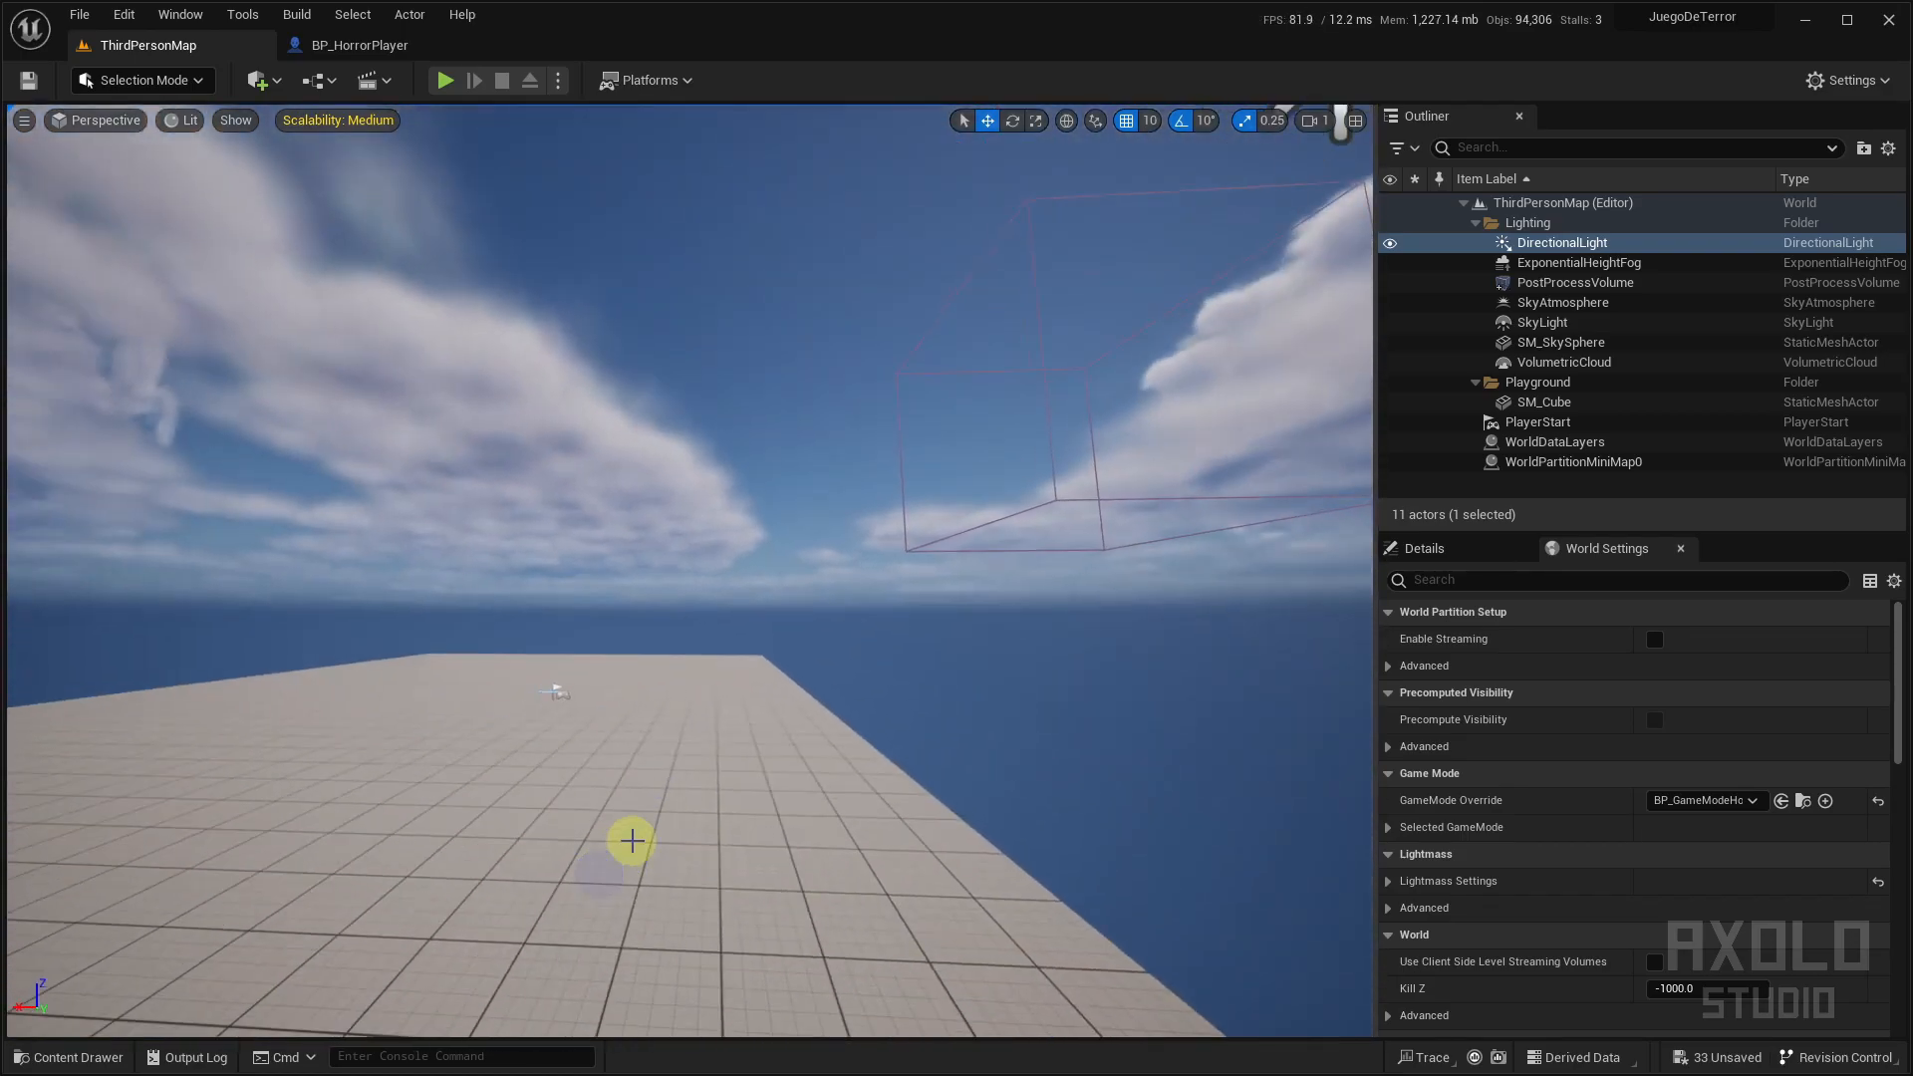
# Examine the ExponentialHeightFog effect around the floor and horizon, and select the PostProcessVolume
pyautogui.click(1572, 263)
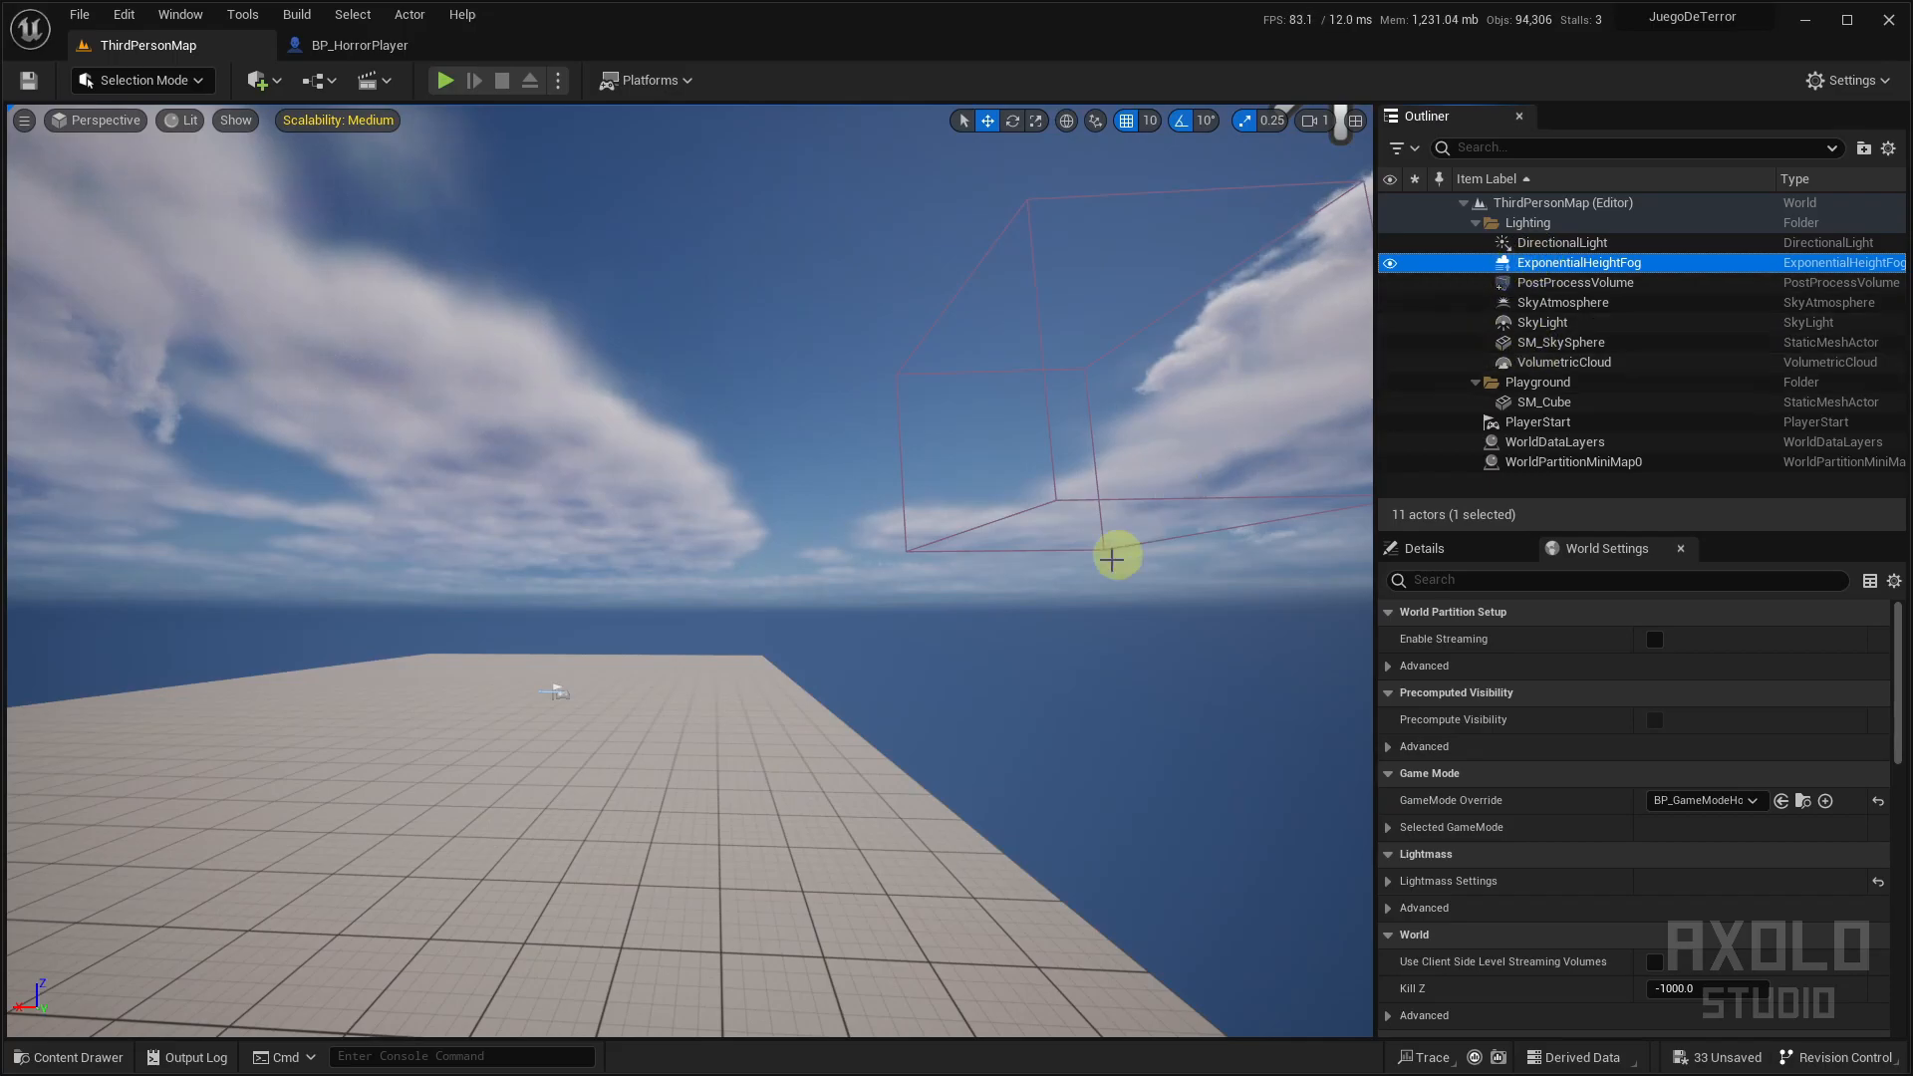
pyautogui.moveTo(711, 652); pyautogui.dragTo(577, 717, button='right')
pyautogui.press('w')
pyautogui.moveTo(1000, 523); pyautogui.dragTo(1076, 528, button='right')
pyautogui.moveTo(790, 545); pyautogui.dragTo(787, 561, button='right')
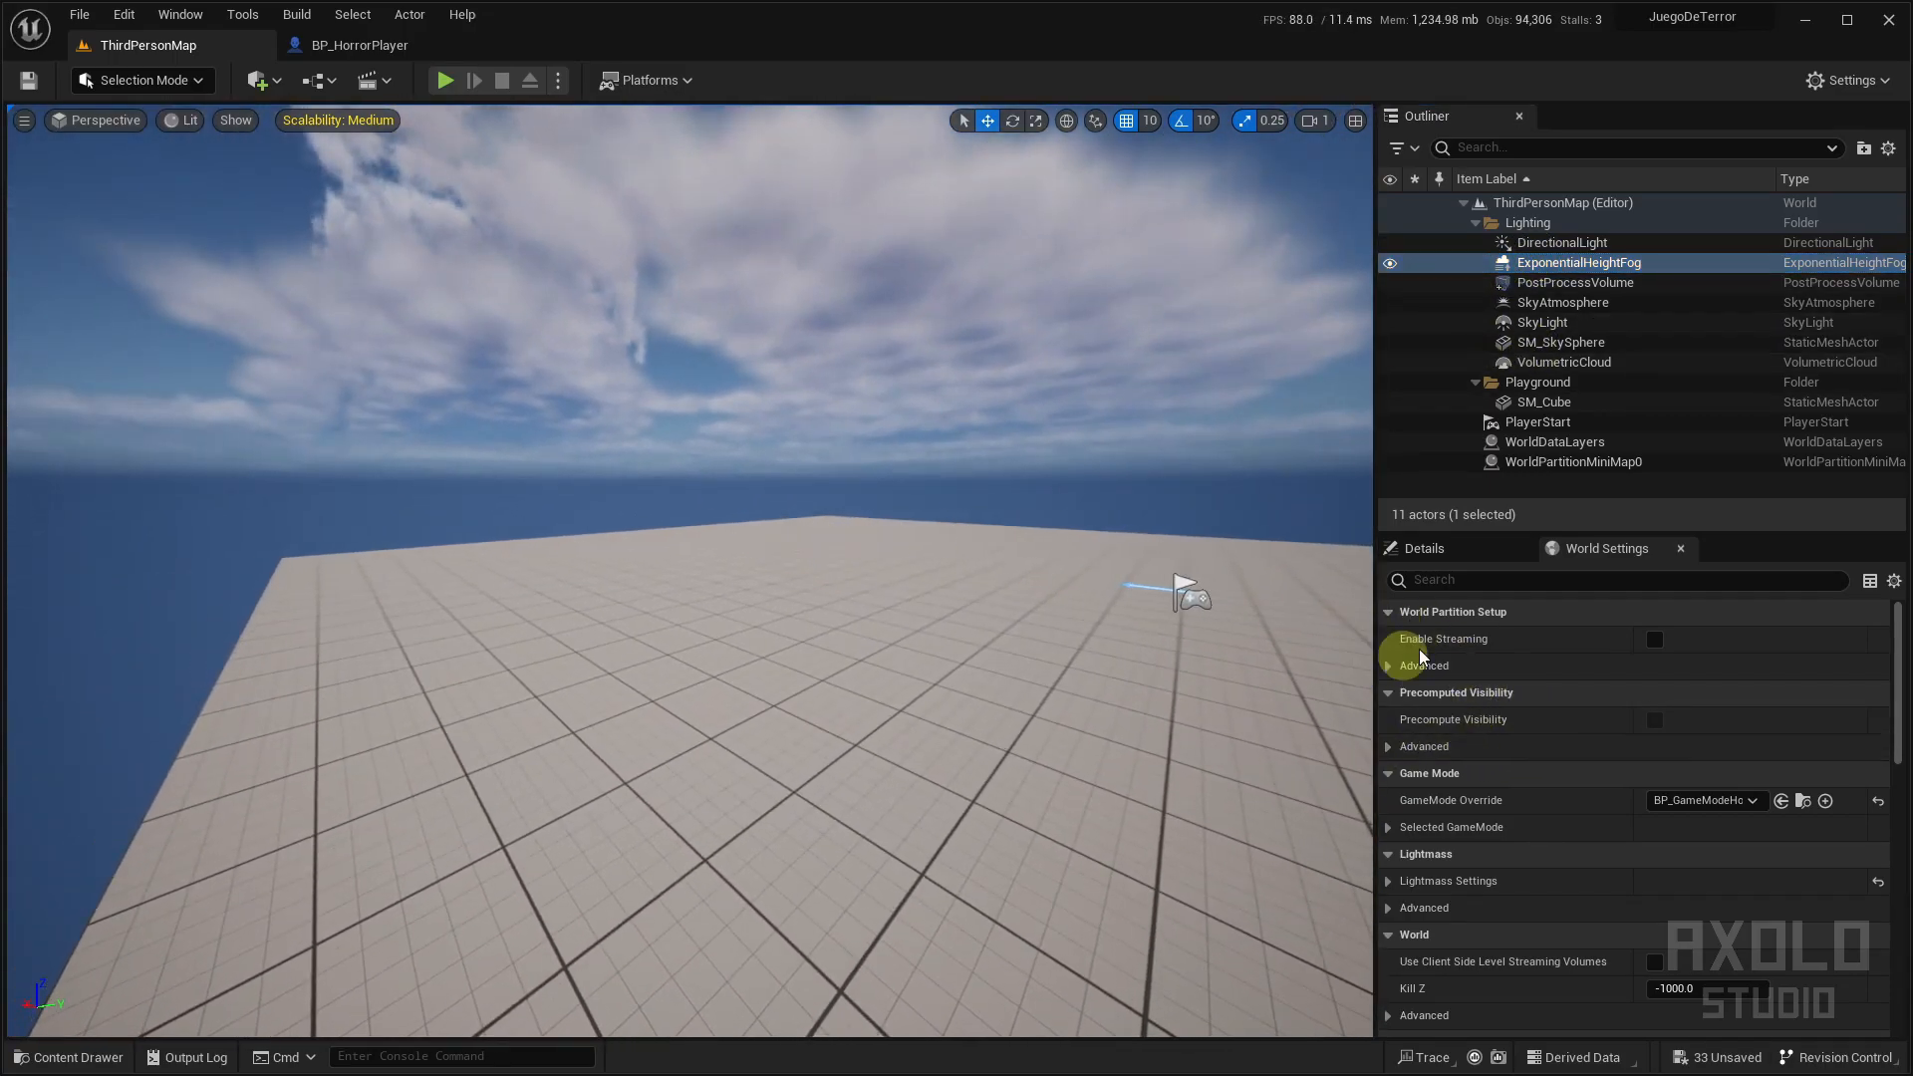
pyautogui.moveTo(1092, 564); pyautogui.dragTo(914, 544, button='right')
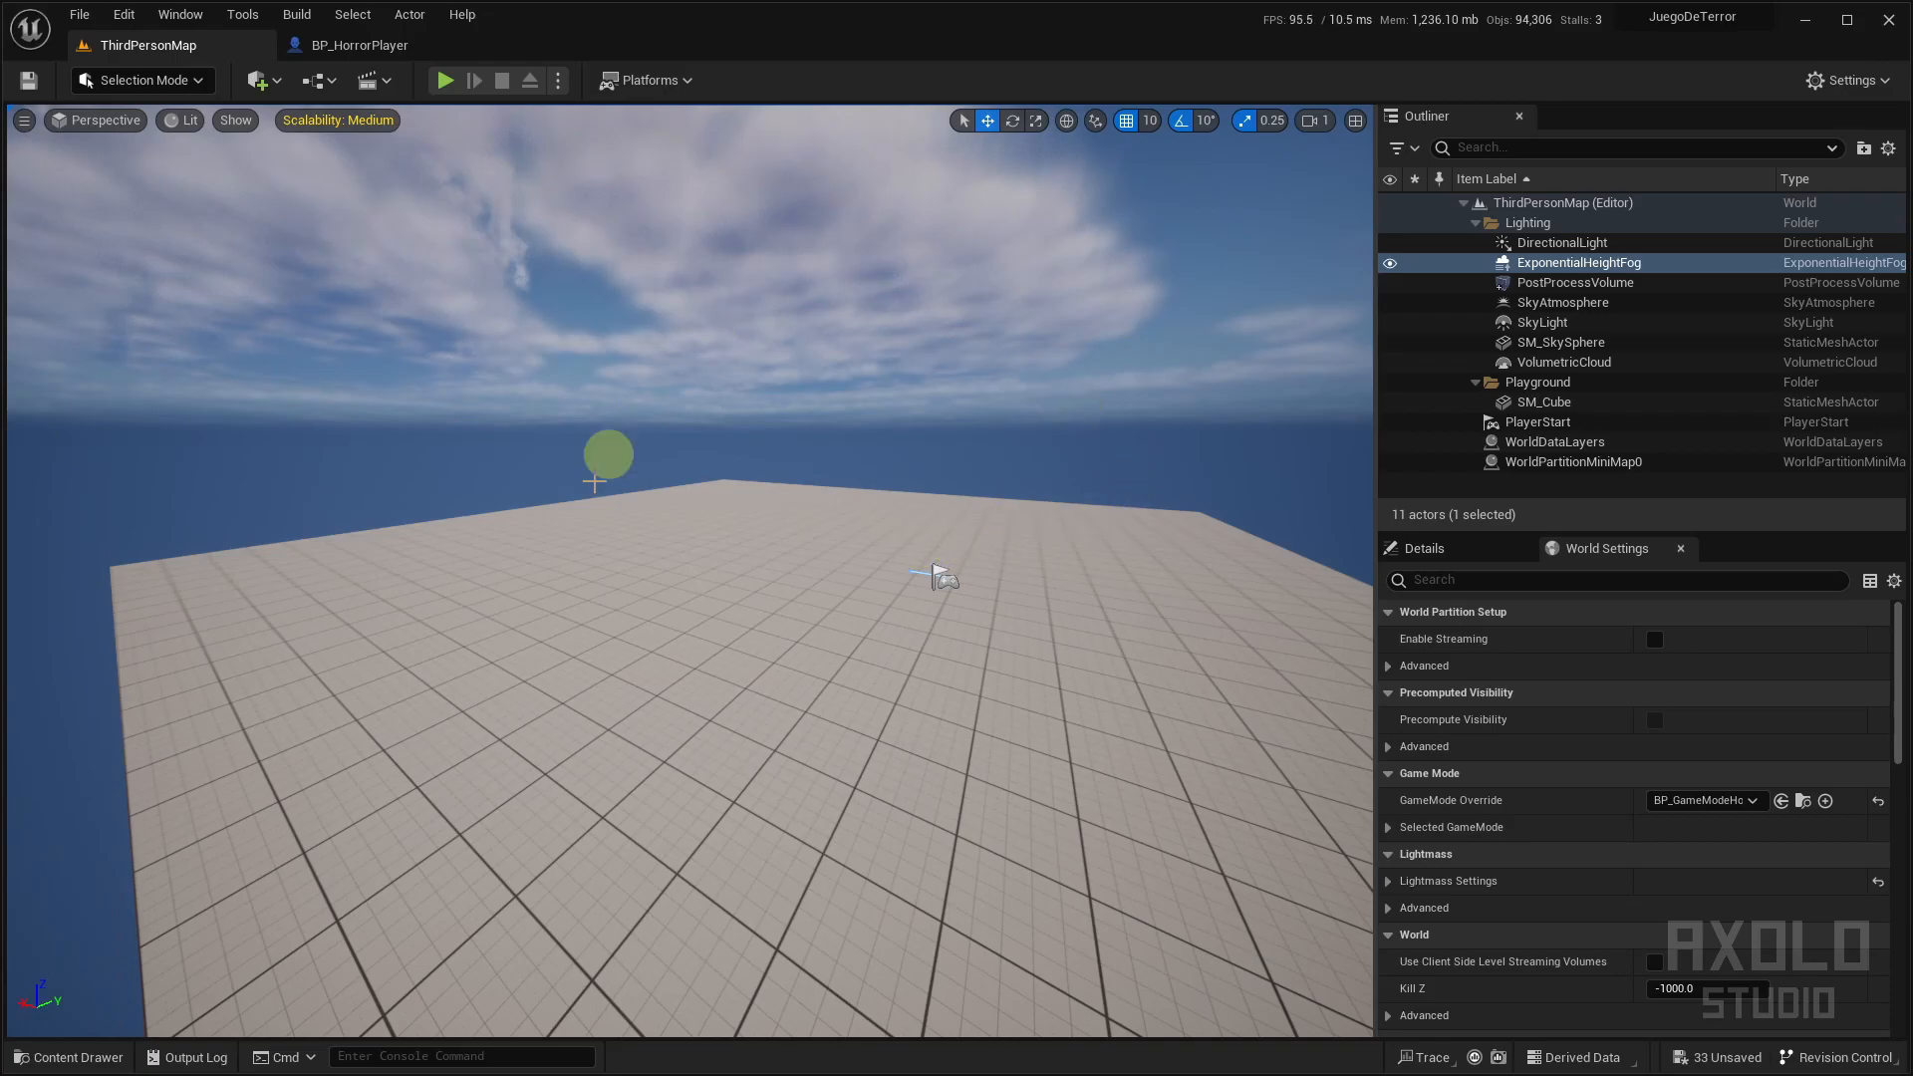
pyautogui.click(1623, 285)
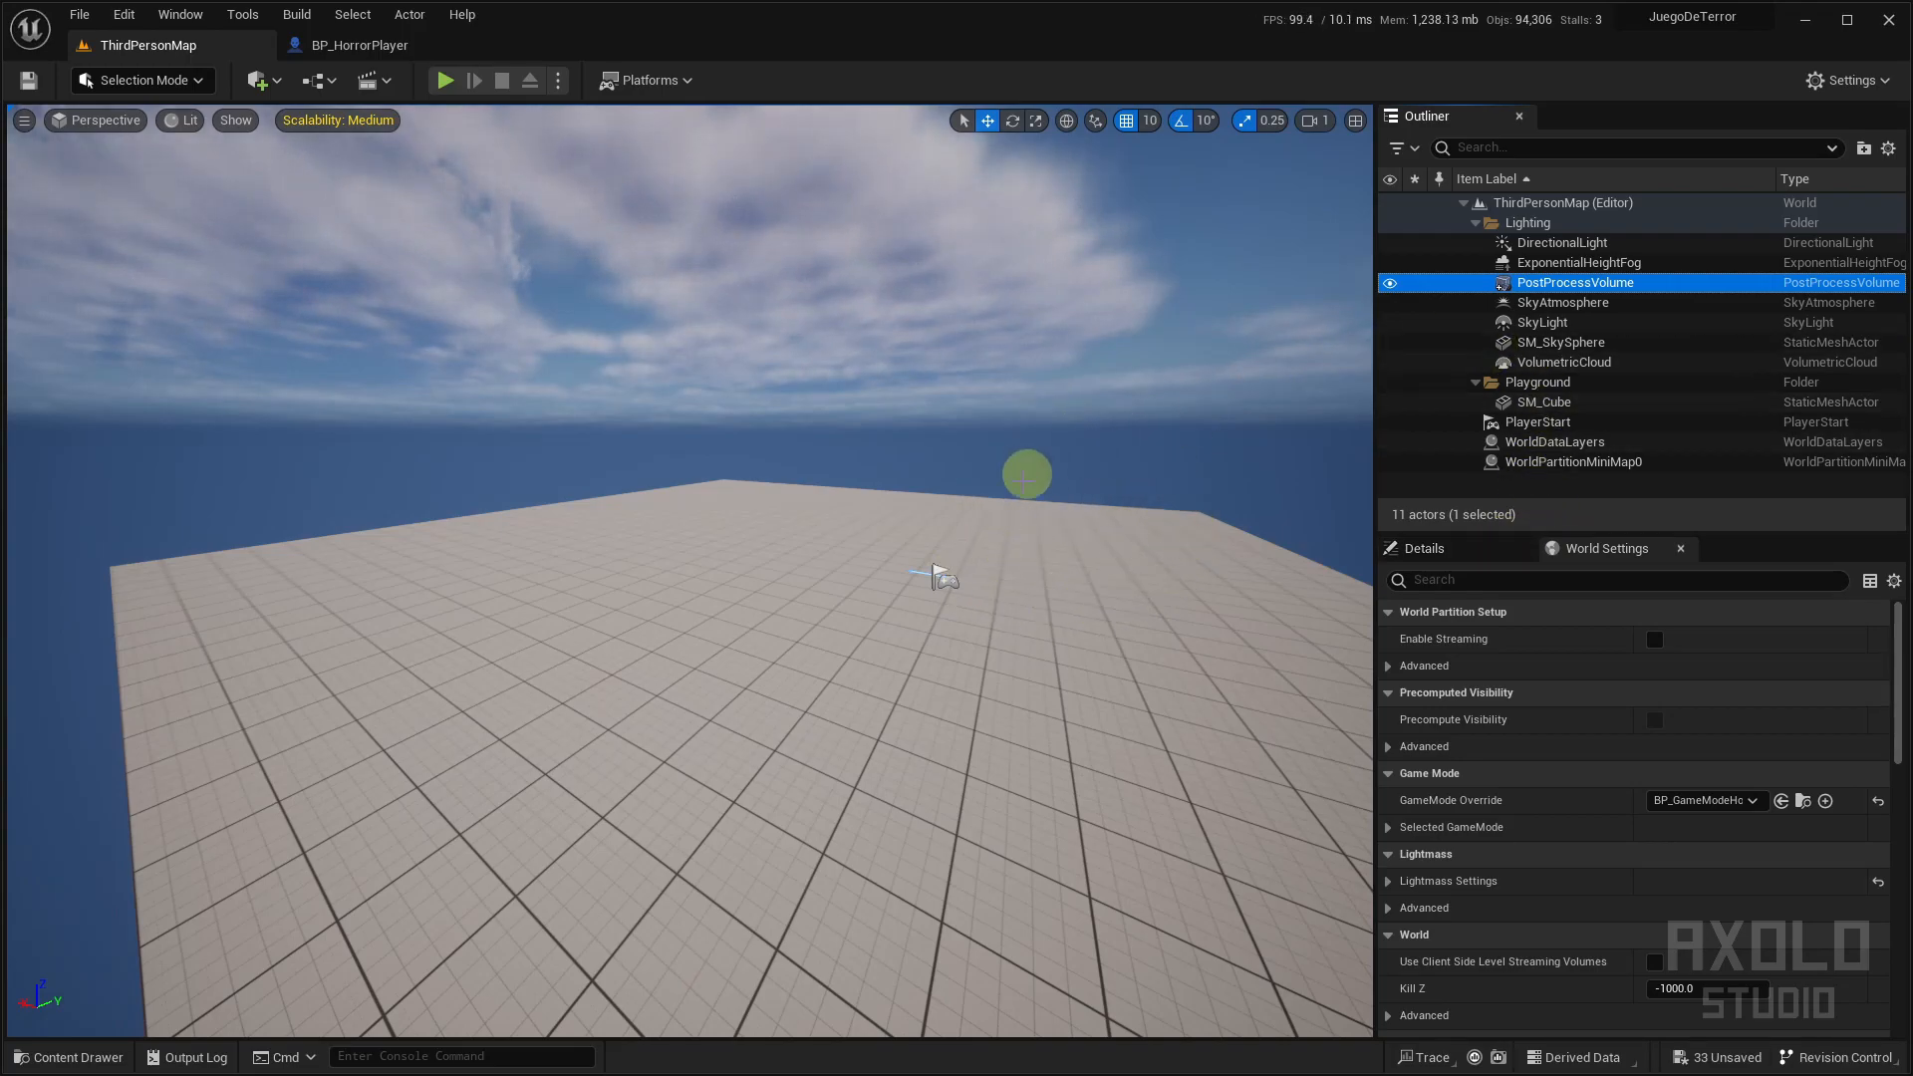
# Examine the SkyAtmosphere and SkyLight actors and how they affect the sky and the floor
pyautogui.click(1547, 303)
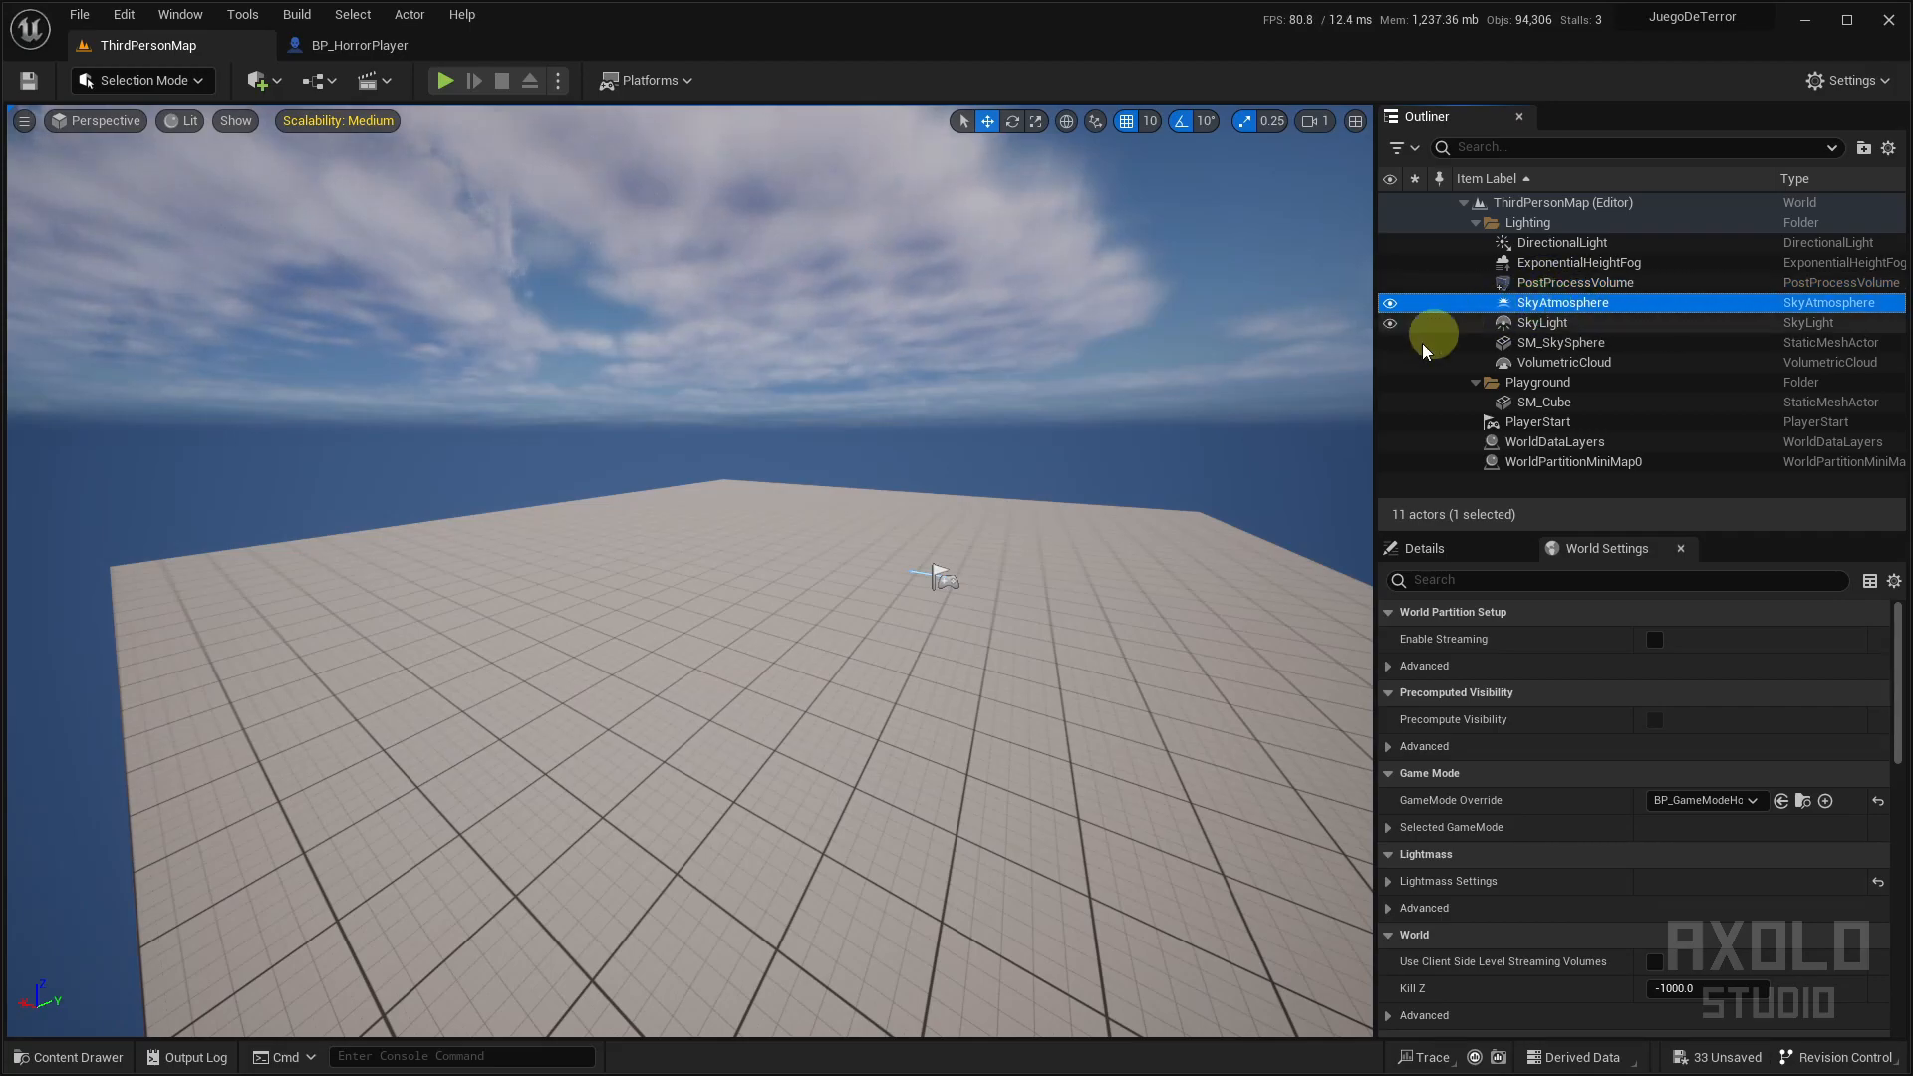
pyautogui.moveTo(1108, 524); pyautogui.dragTo(1191, 240, button='right')
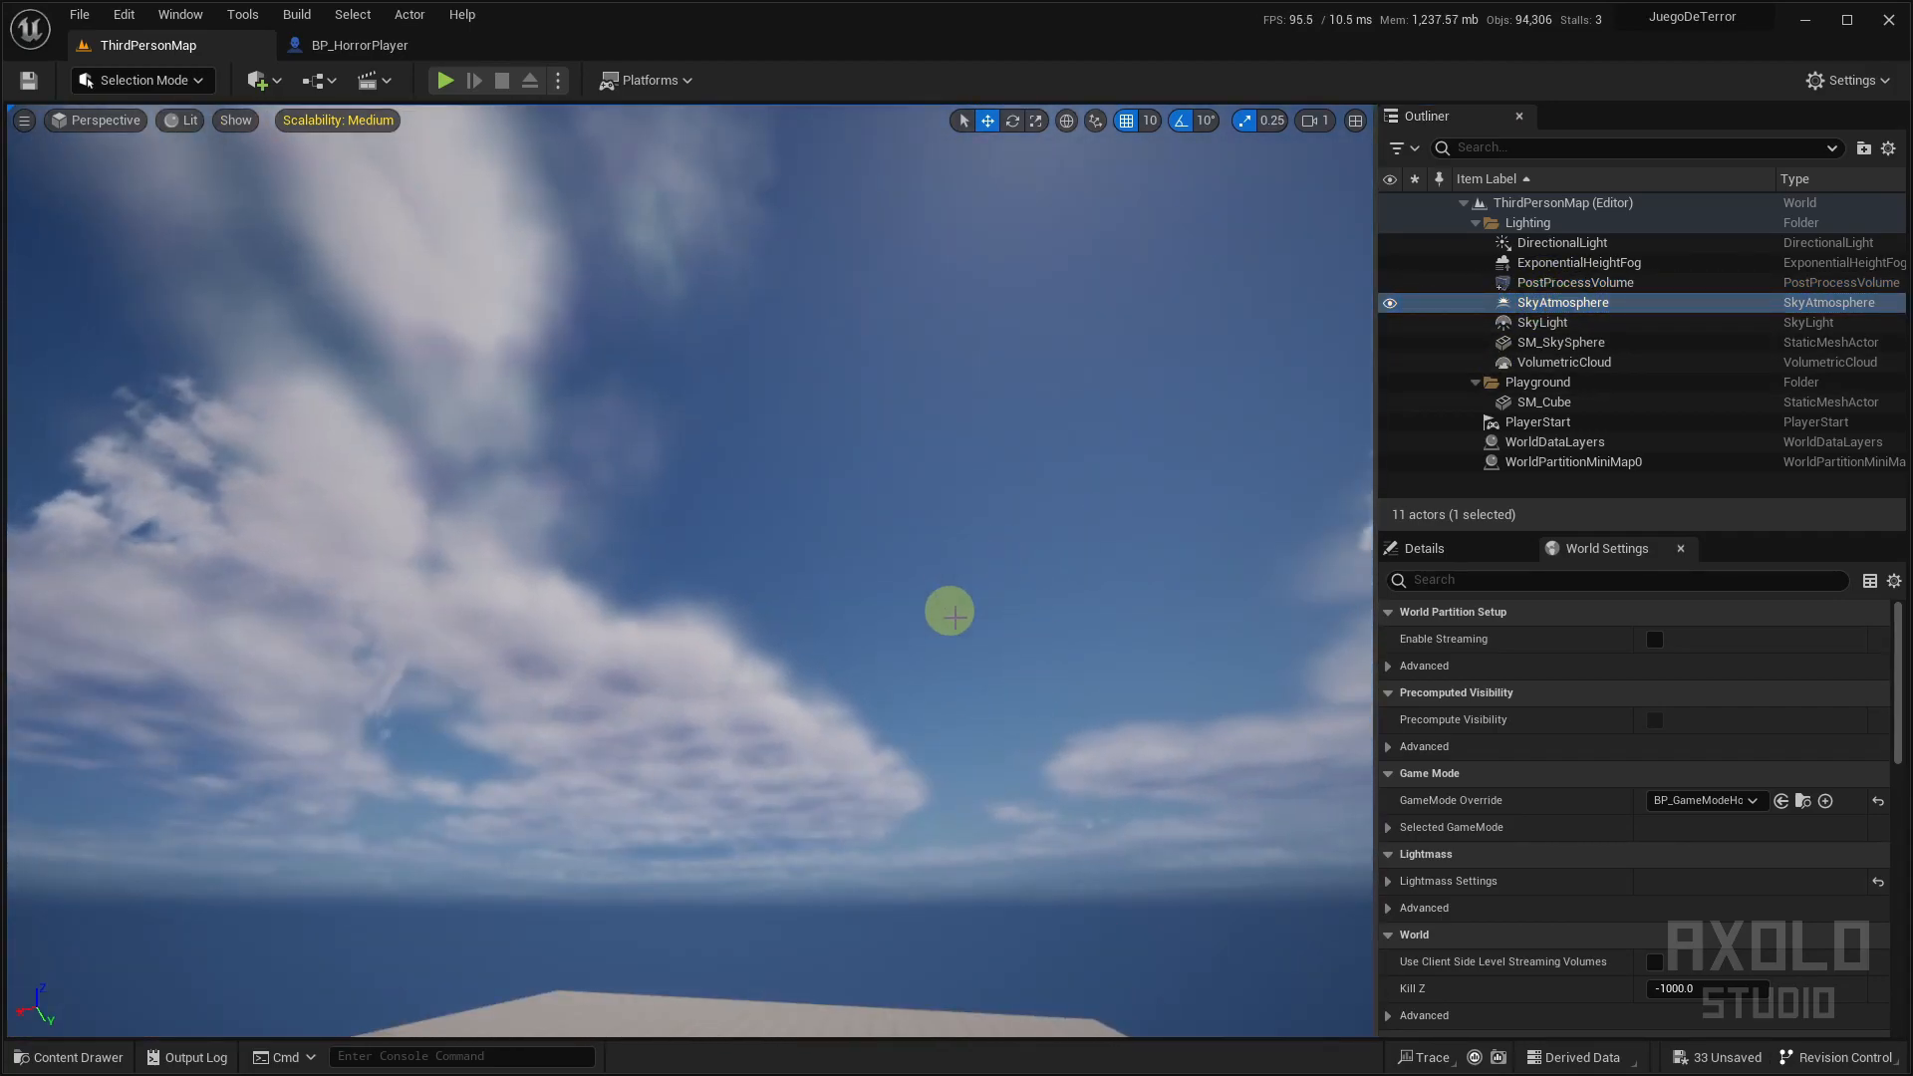
pyautogui.moveTo(1046, 731); pyautogui.dragTo(794, 863, button='right')
pyautogui.moveTo(670, 645); pyautogui.dragTo(786, 586, button='right')
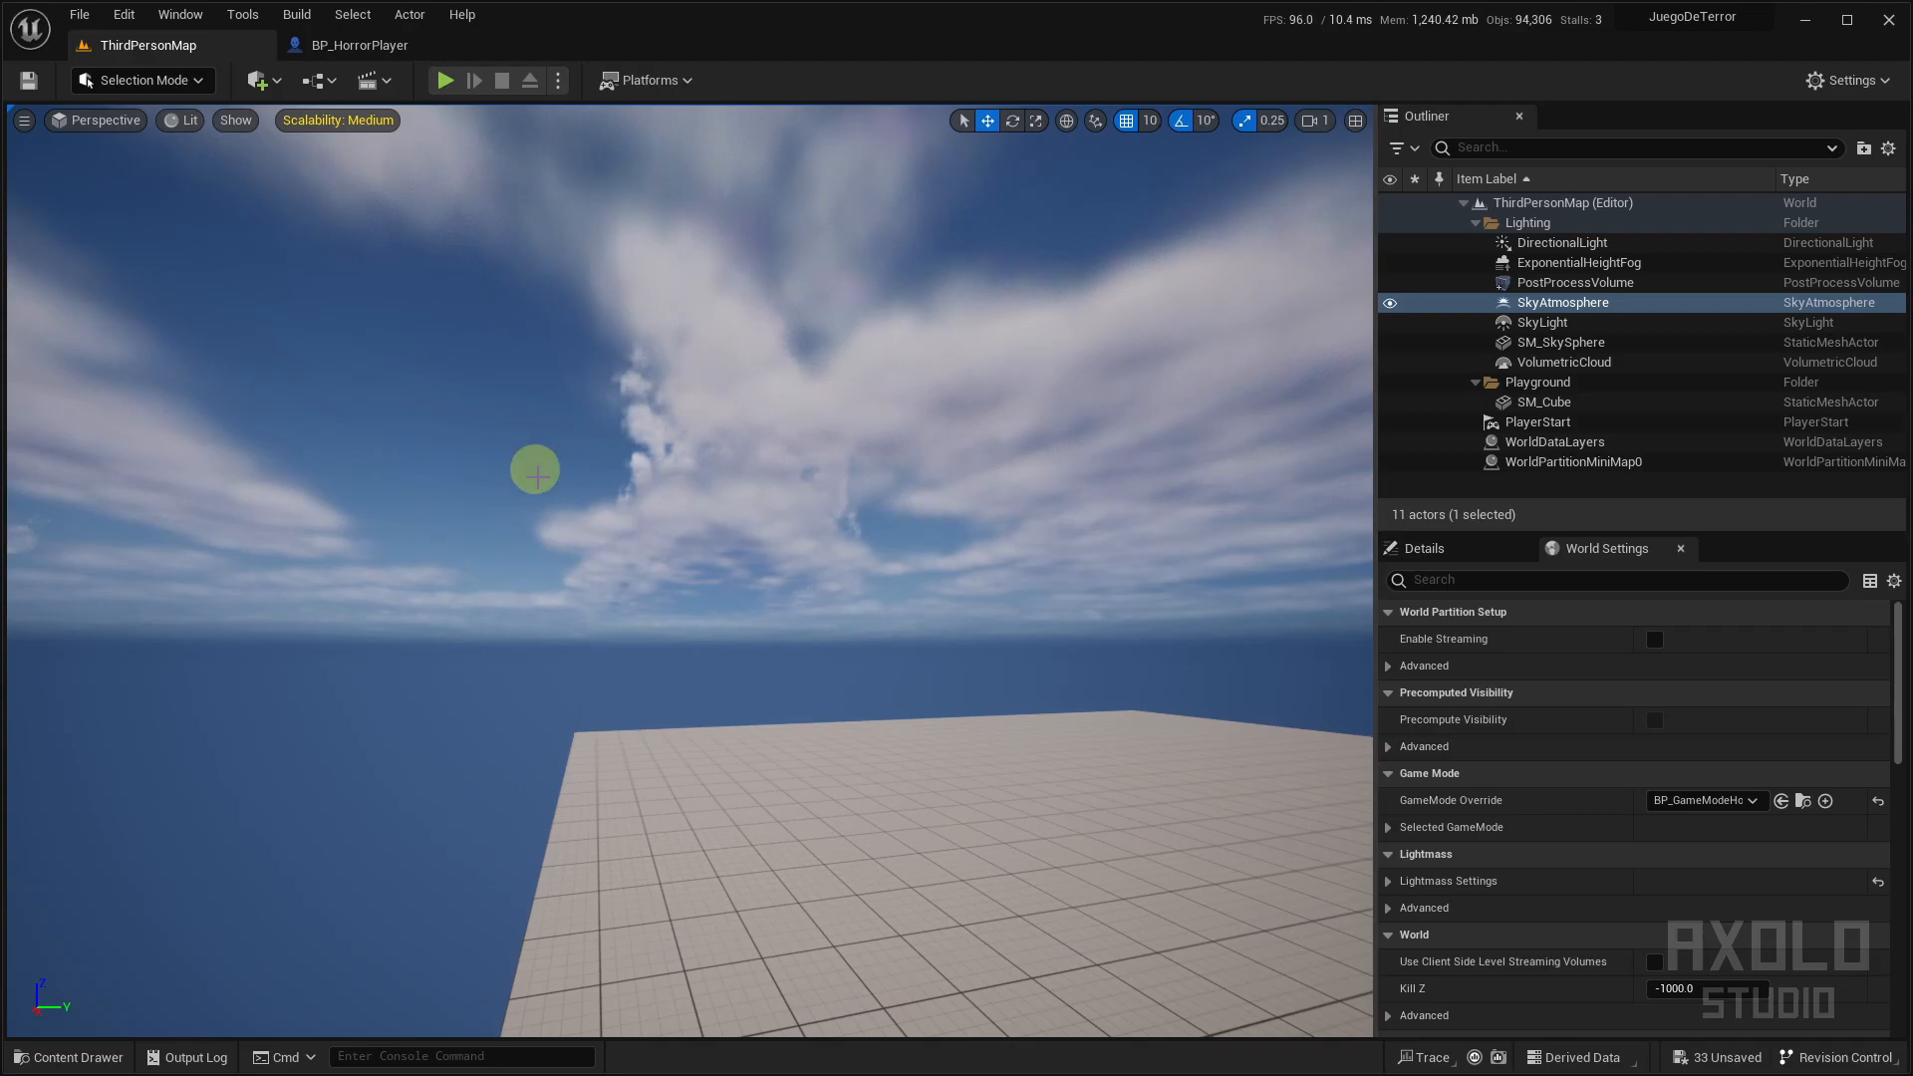
pyautogui.moveTo(623, 458); pyautogui.dragTo(659, 429, button='right')
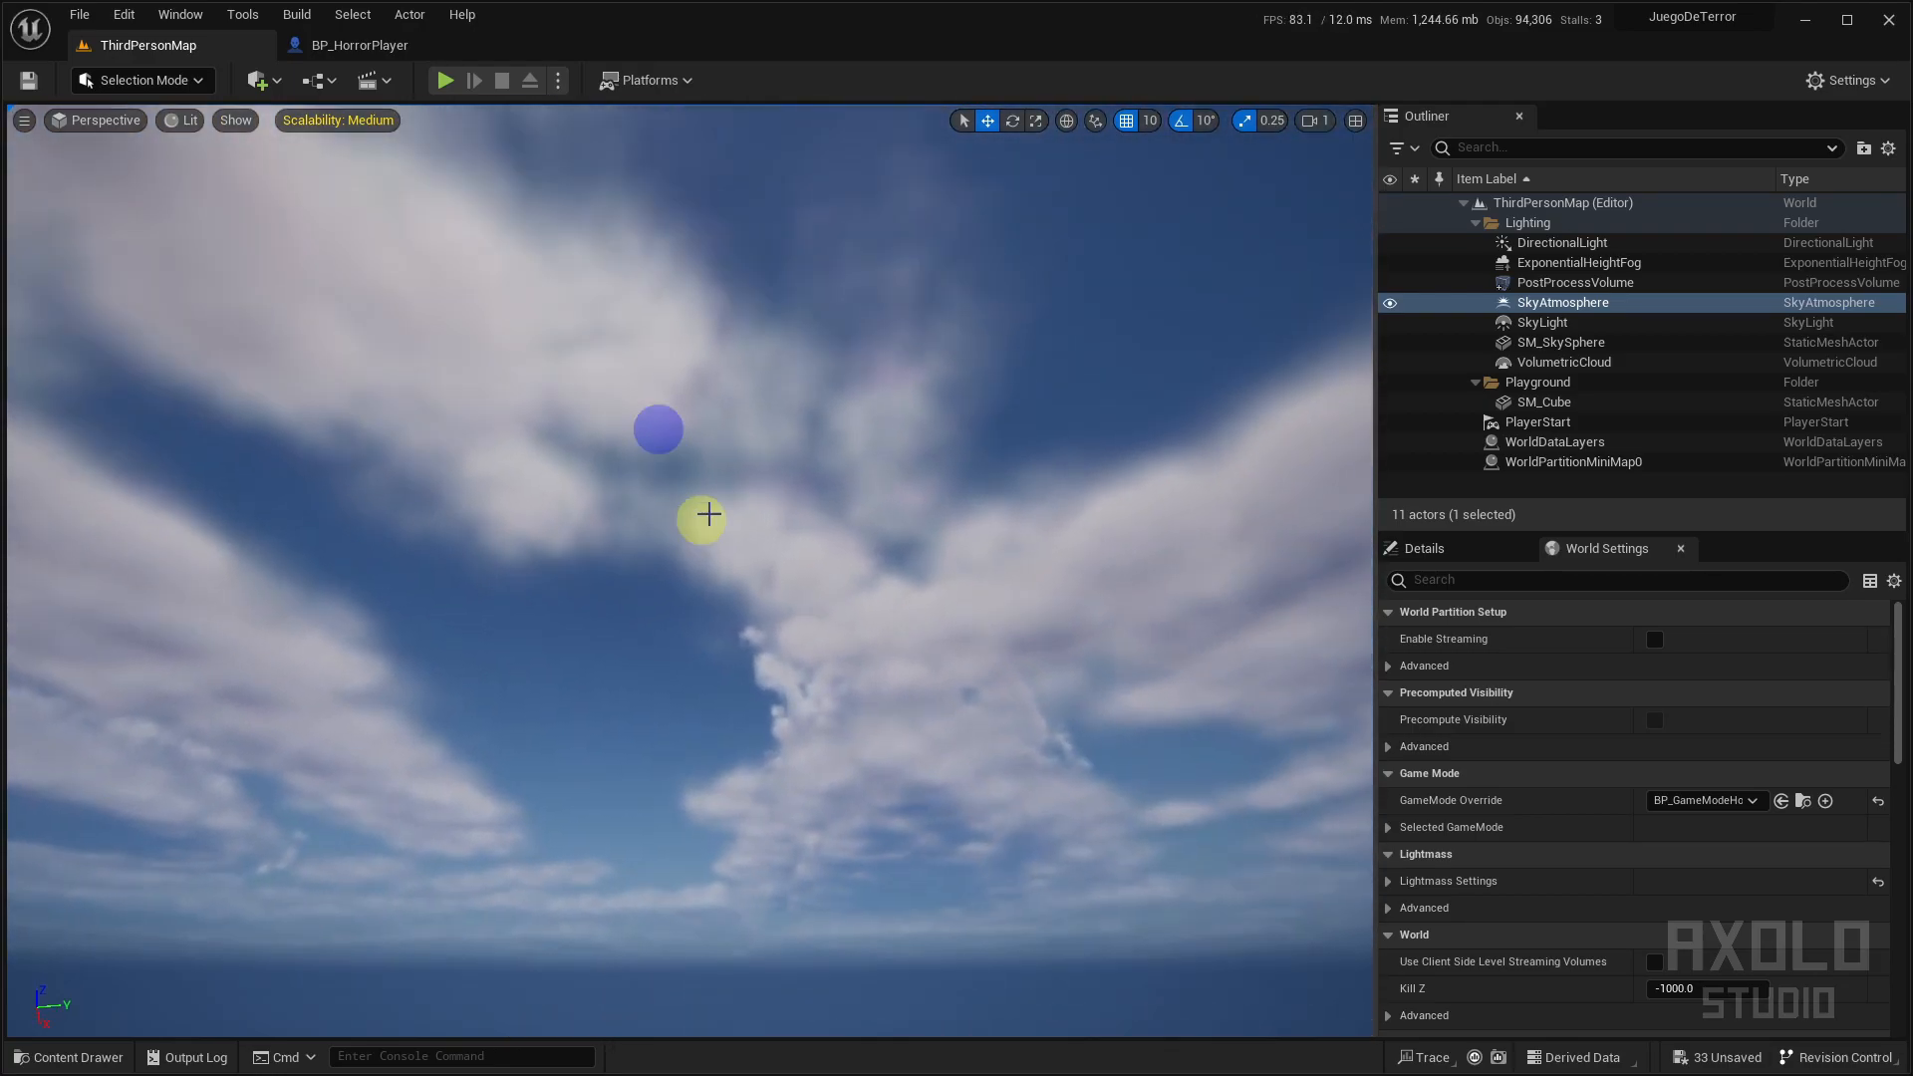
pyautogui.moveTo(708, 725); pyautogui.dragTo(1102, 943, button='right')
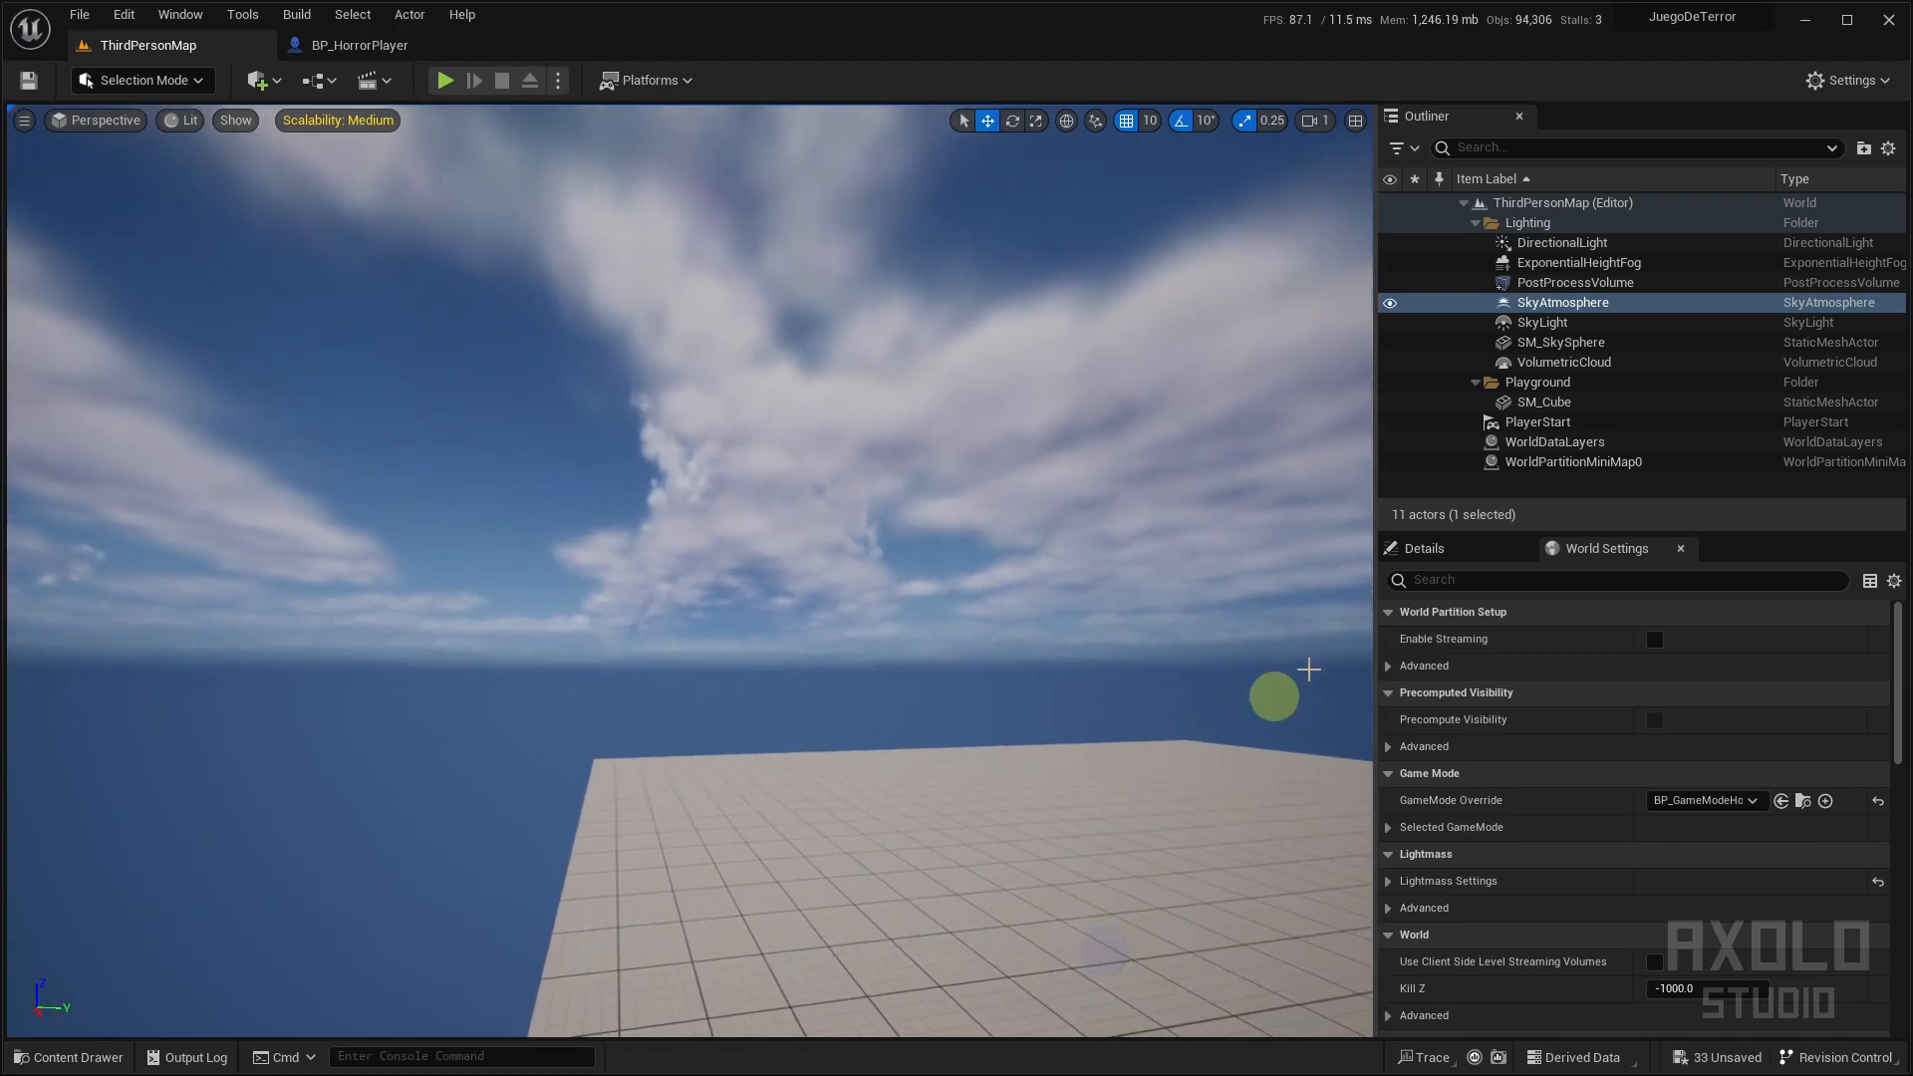
pyautogui.click(1560, 318)
pyautogui.moveTo(1176, 509); pyautogui.dragTo(1120, 653, button='right')
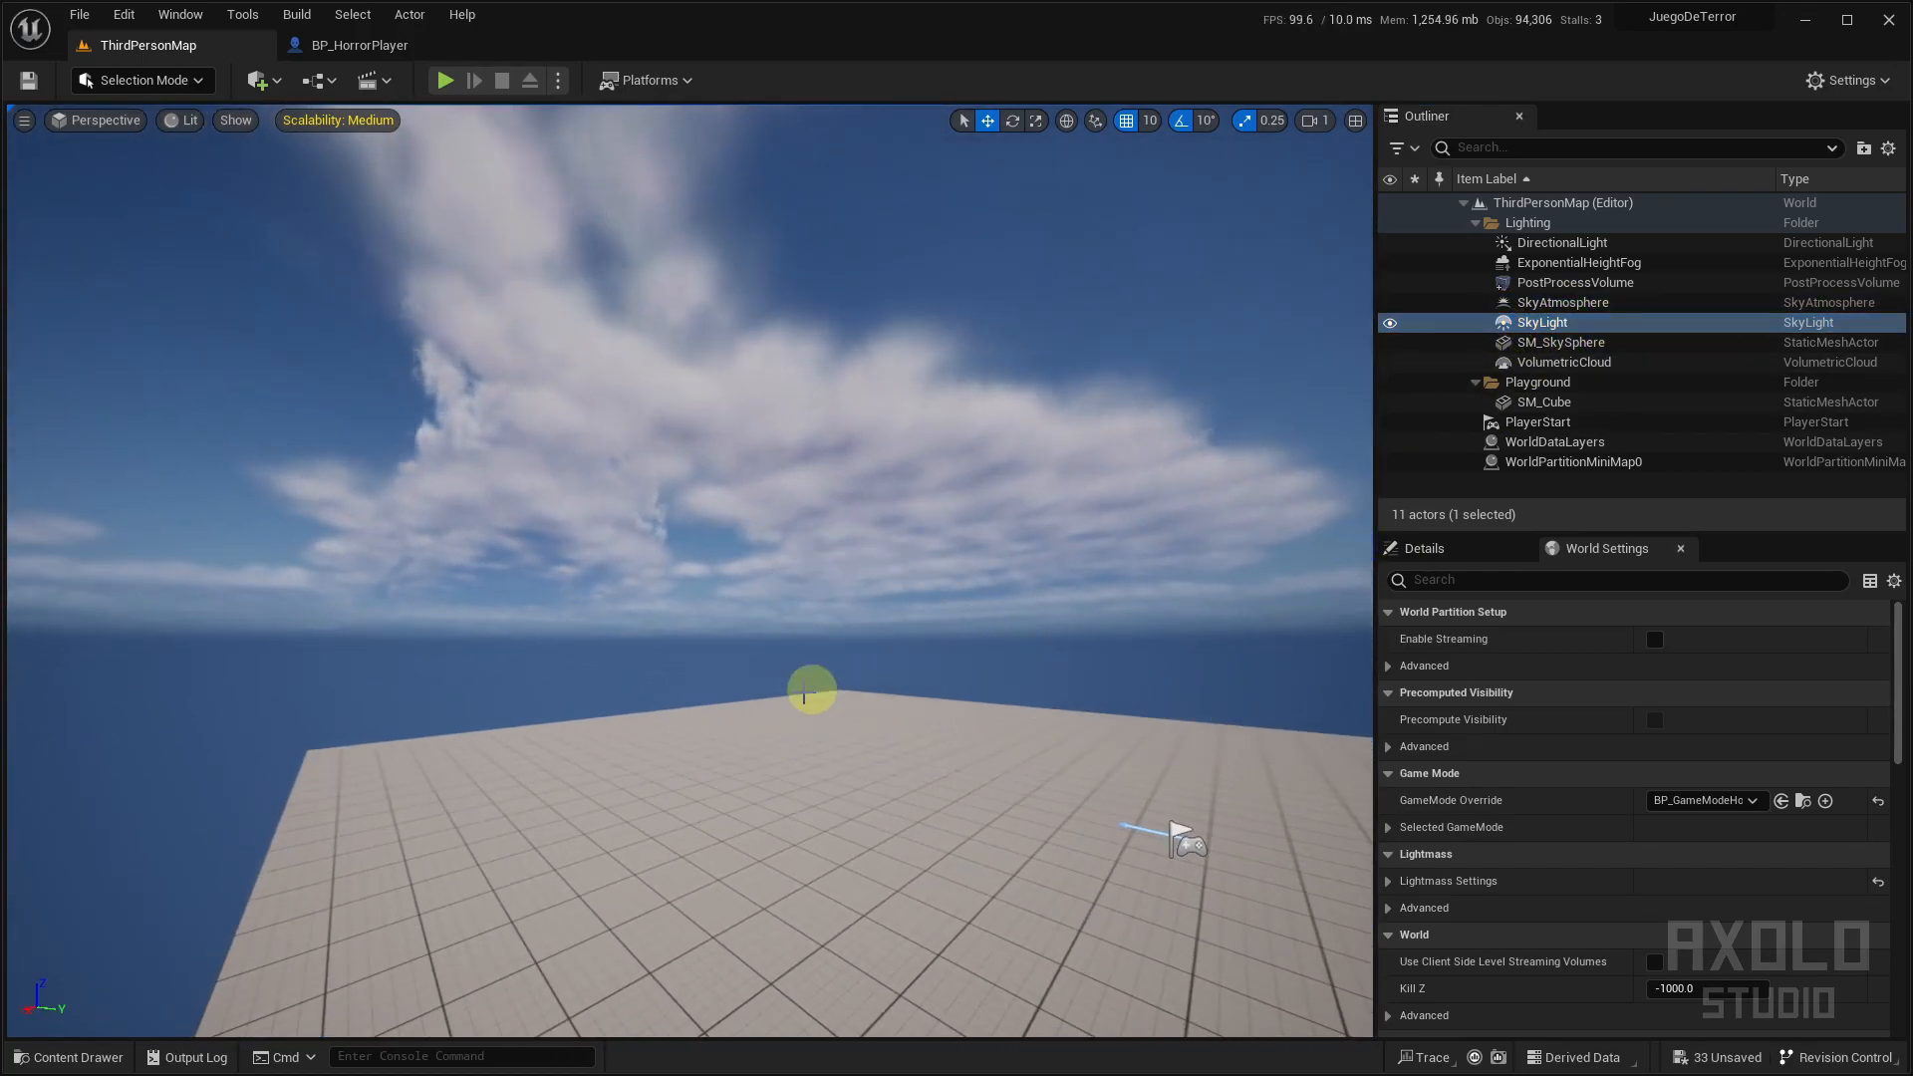
pyautogui.moveTo(1033, 694); pyautogui.dragTo(853, 682, button='right')
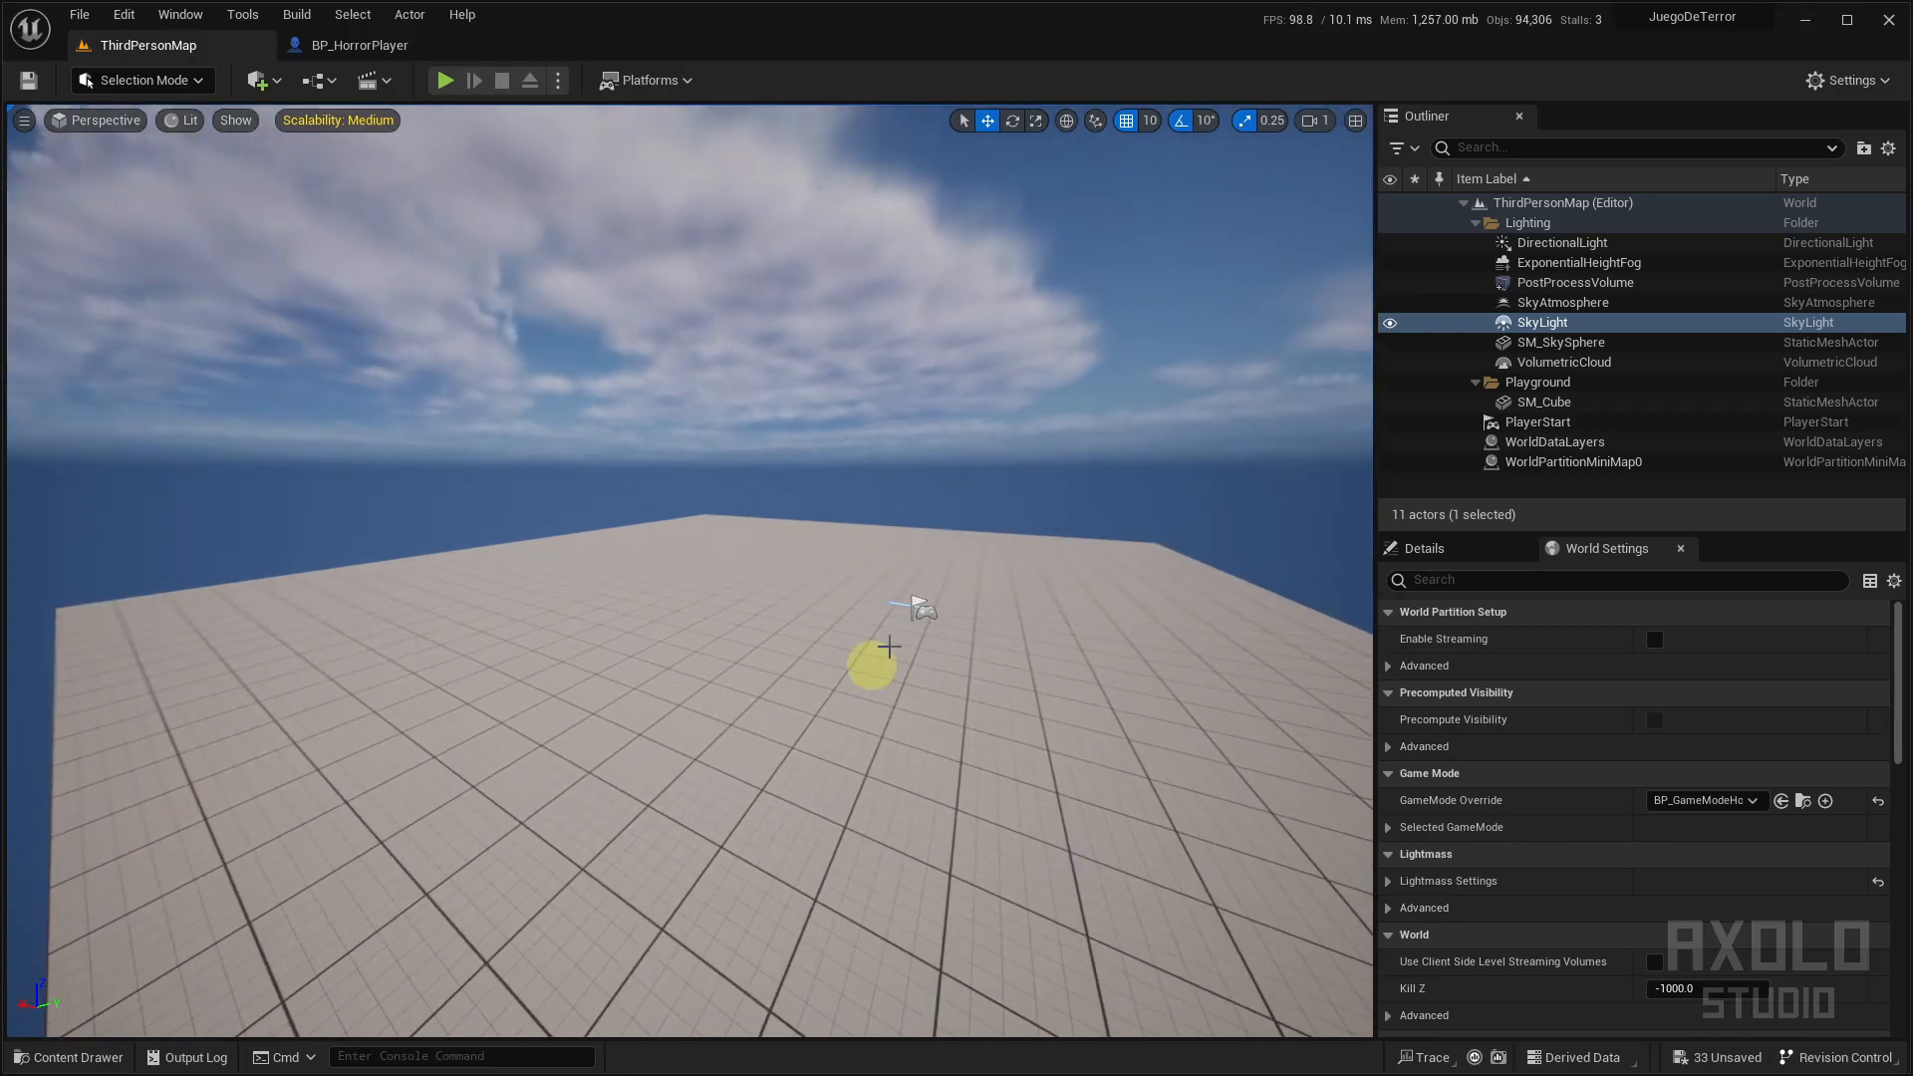
# Examine the SM_SkySphere actor and the sky it surrounds the floor with from several directions
pyautogui.click(1549, 341)
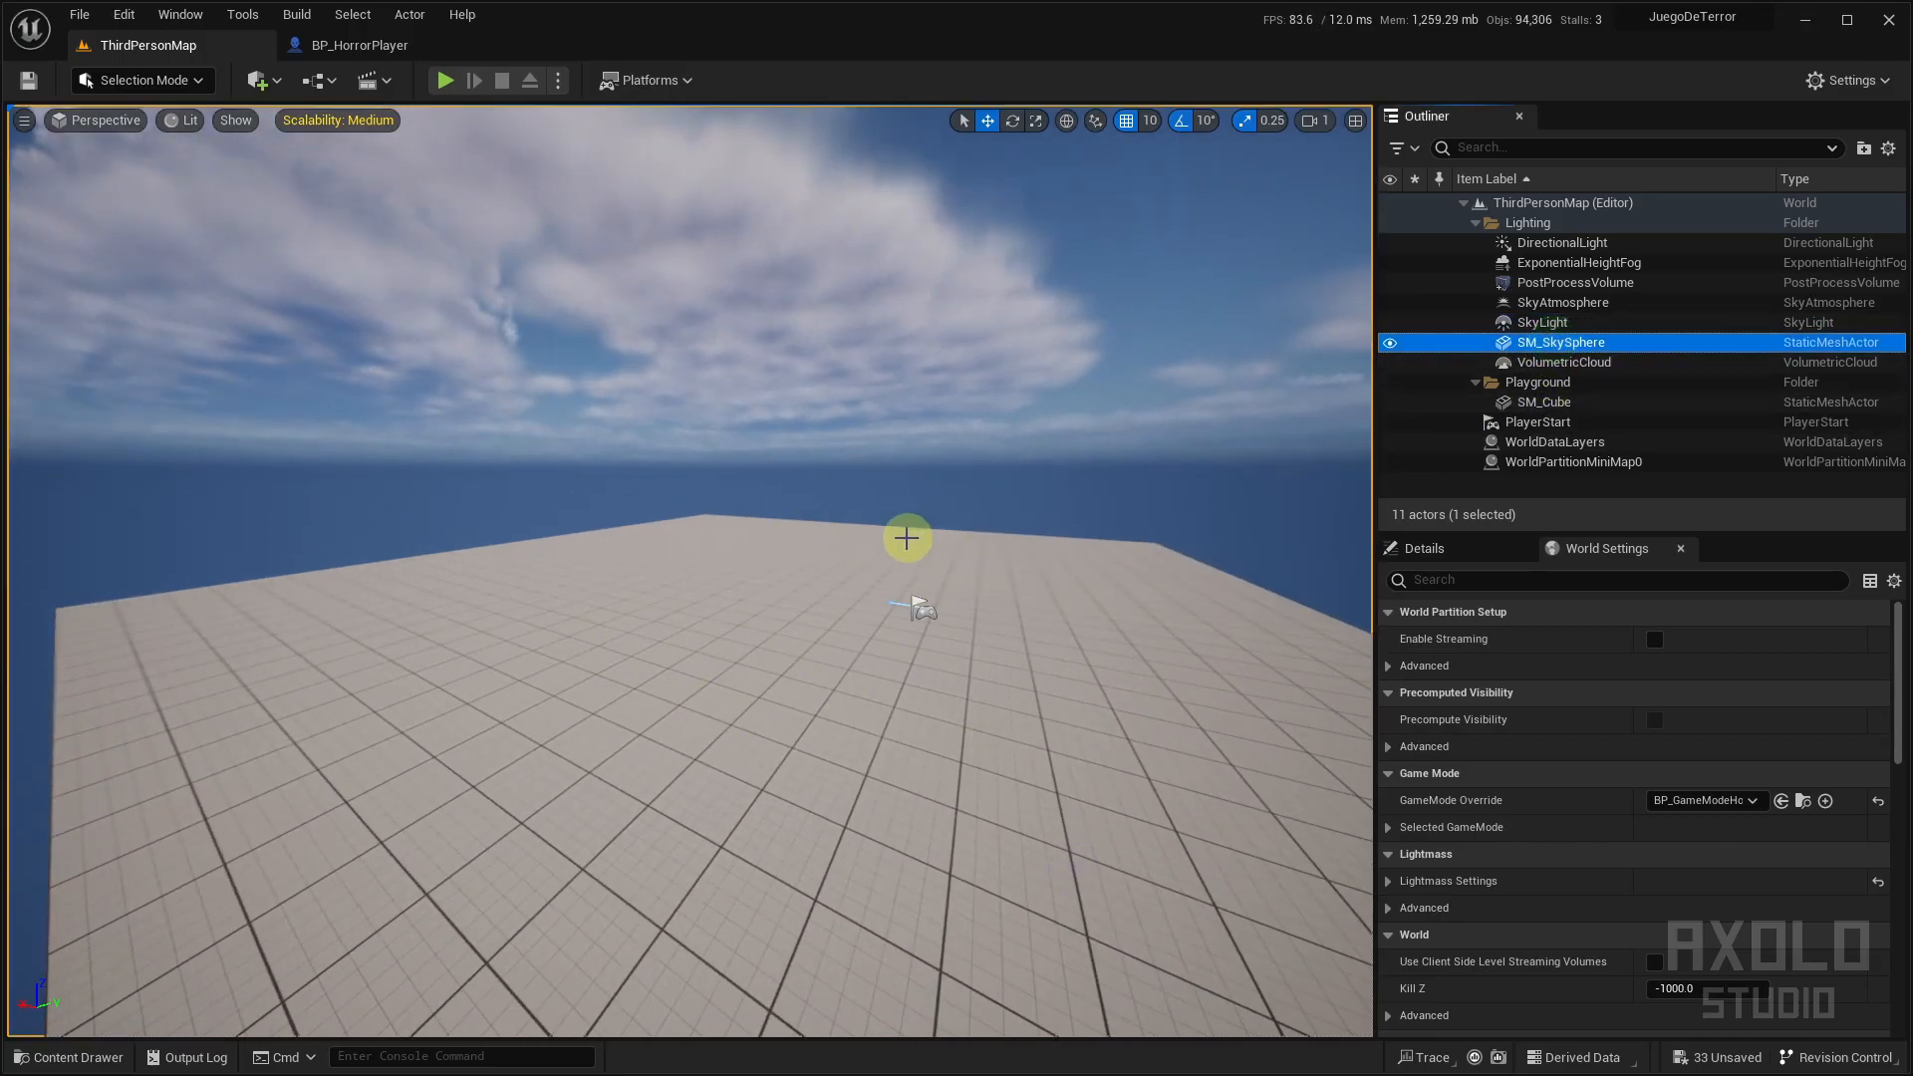
pyautogui.moveTo(909, 542); pyautogui.dragTo(835, 330, button='right')
pyautogui.moveTo(1222, 397); pyautogui.dragTo(792, 335, button='right')
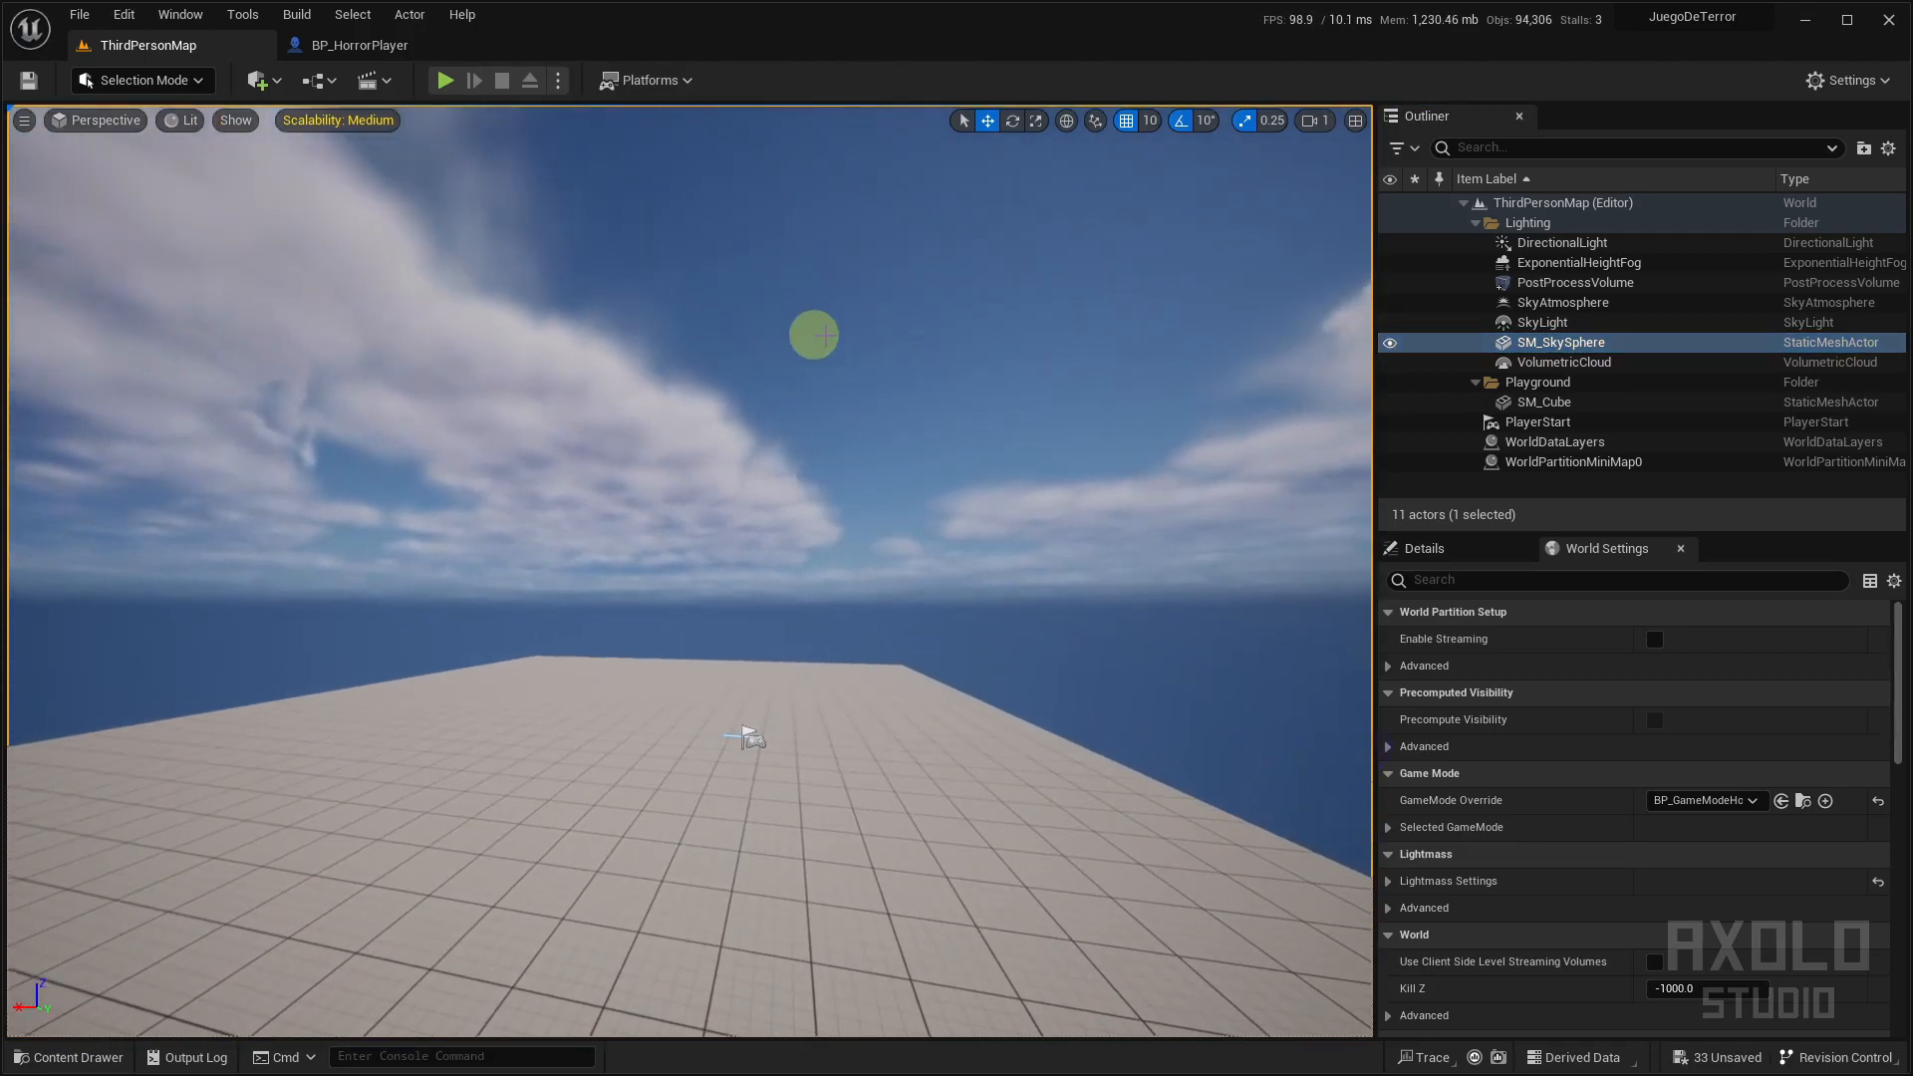
pyautogui.moveTo(867, 602); pyautogui.dragTo(854, 546, button='right')
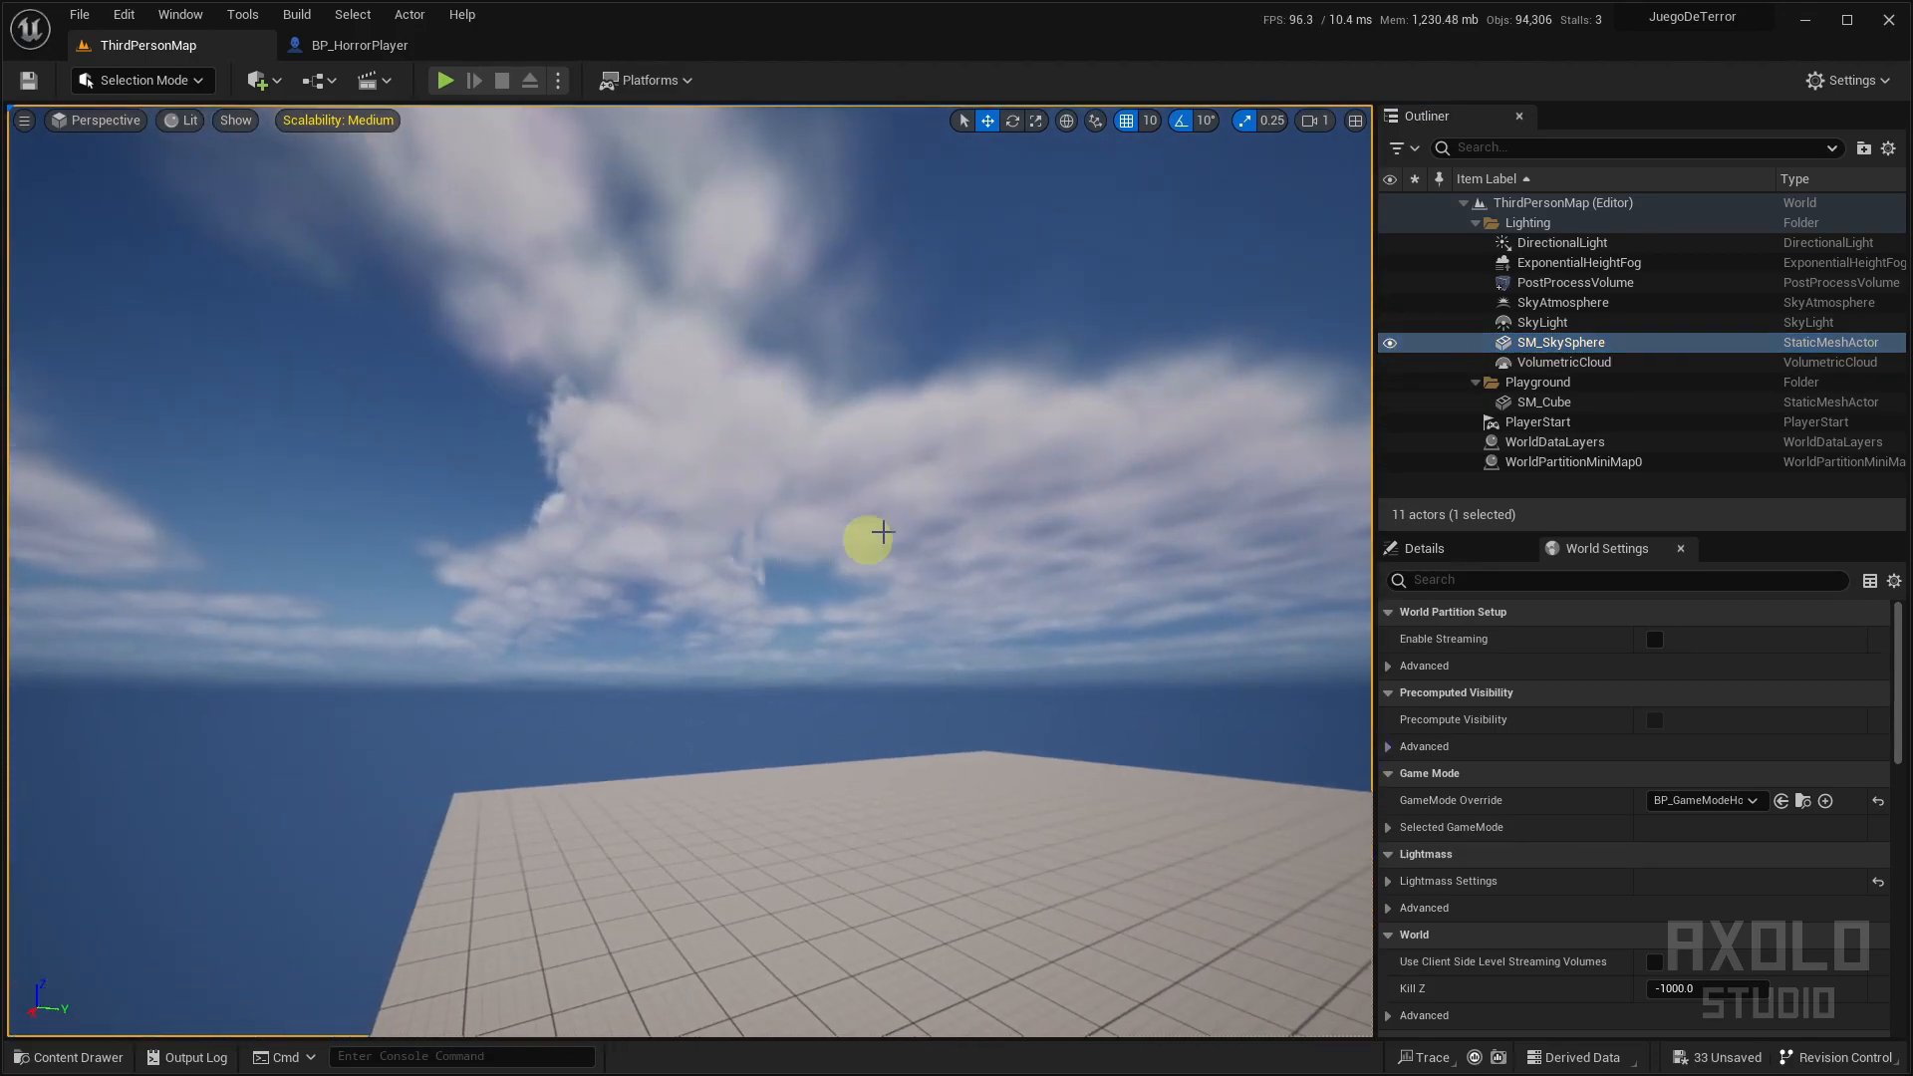
# Examine the VolumetricCloud actor by hiding and showing it while looking at the clouds
pyautogui.click(1556, 366)
pyautogui.moveTo(1115, 459); pyautogui.dragTo(1285, 478, button='right')
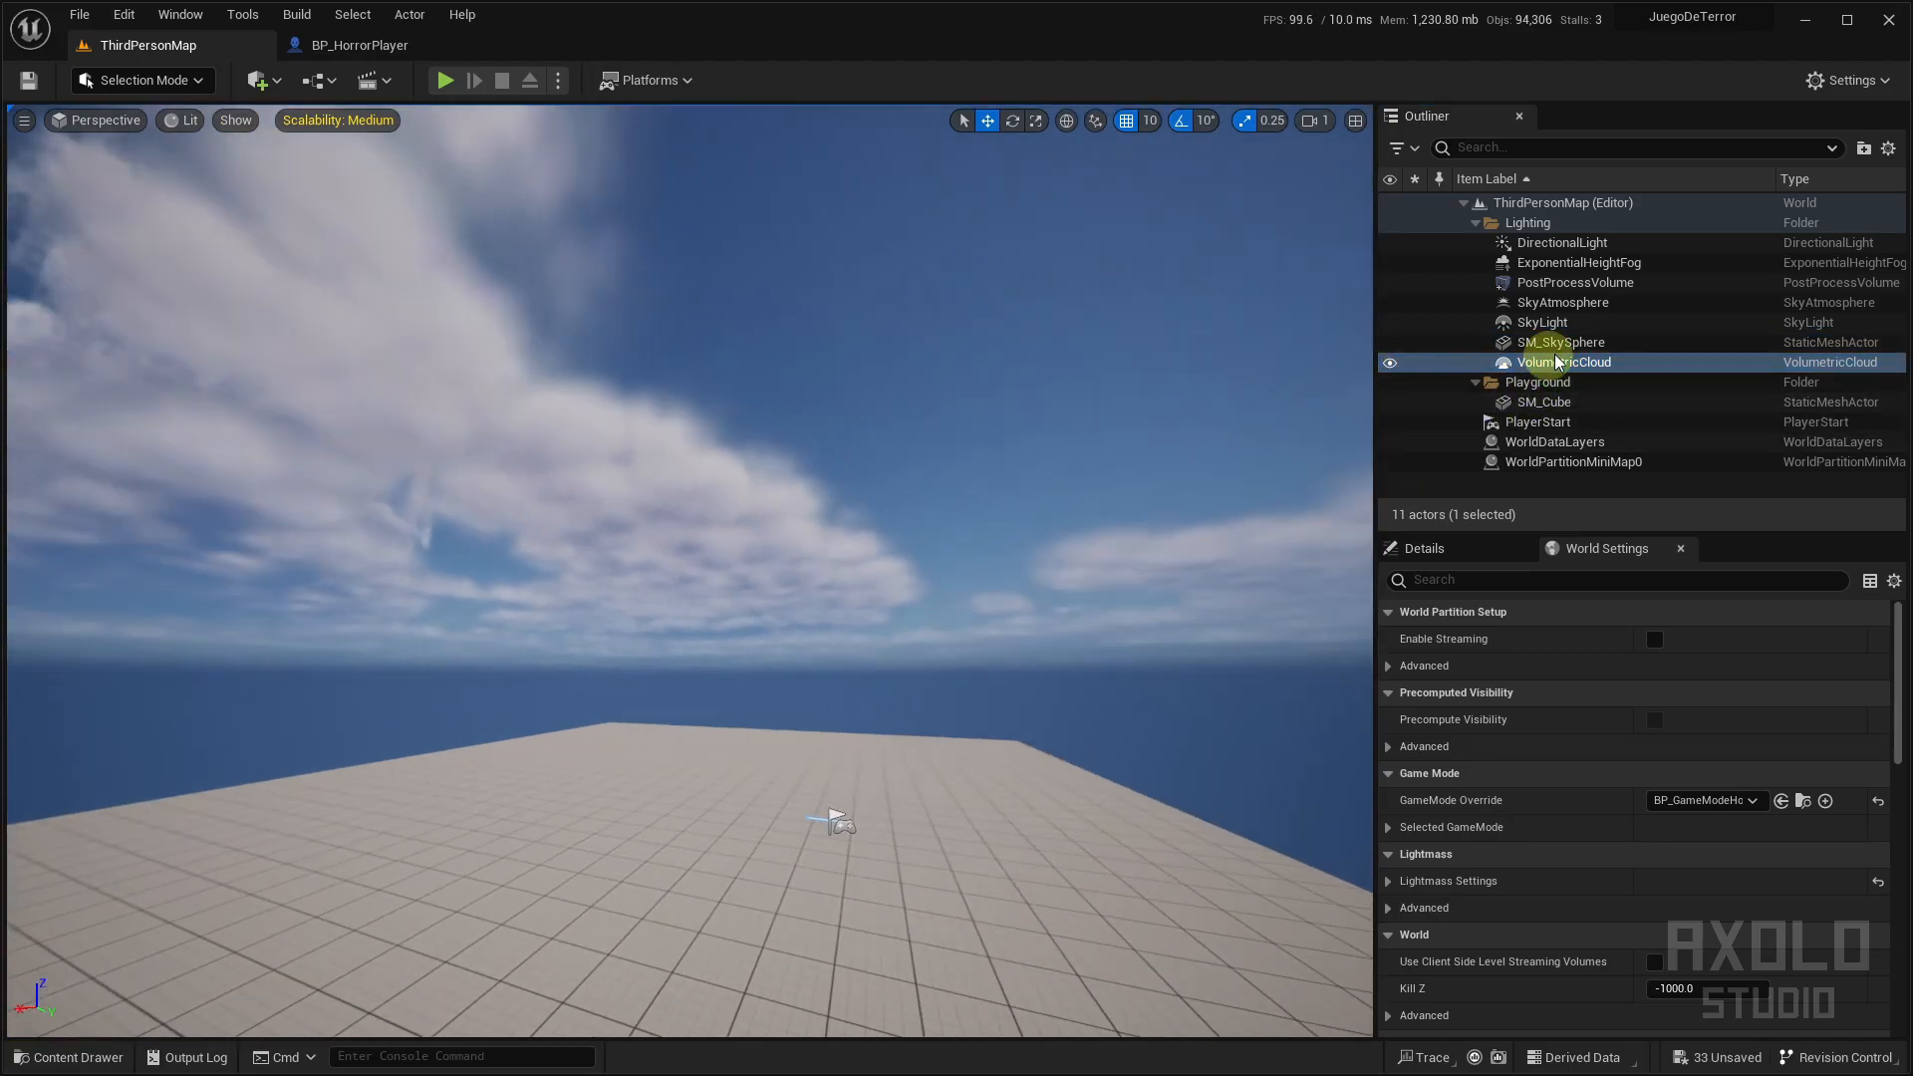
pyautogui.click(1556, 342)
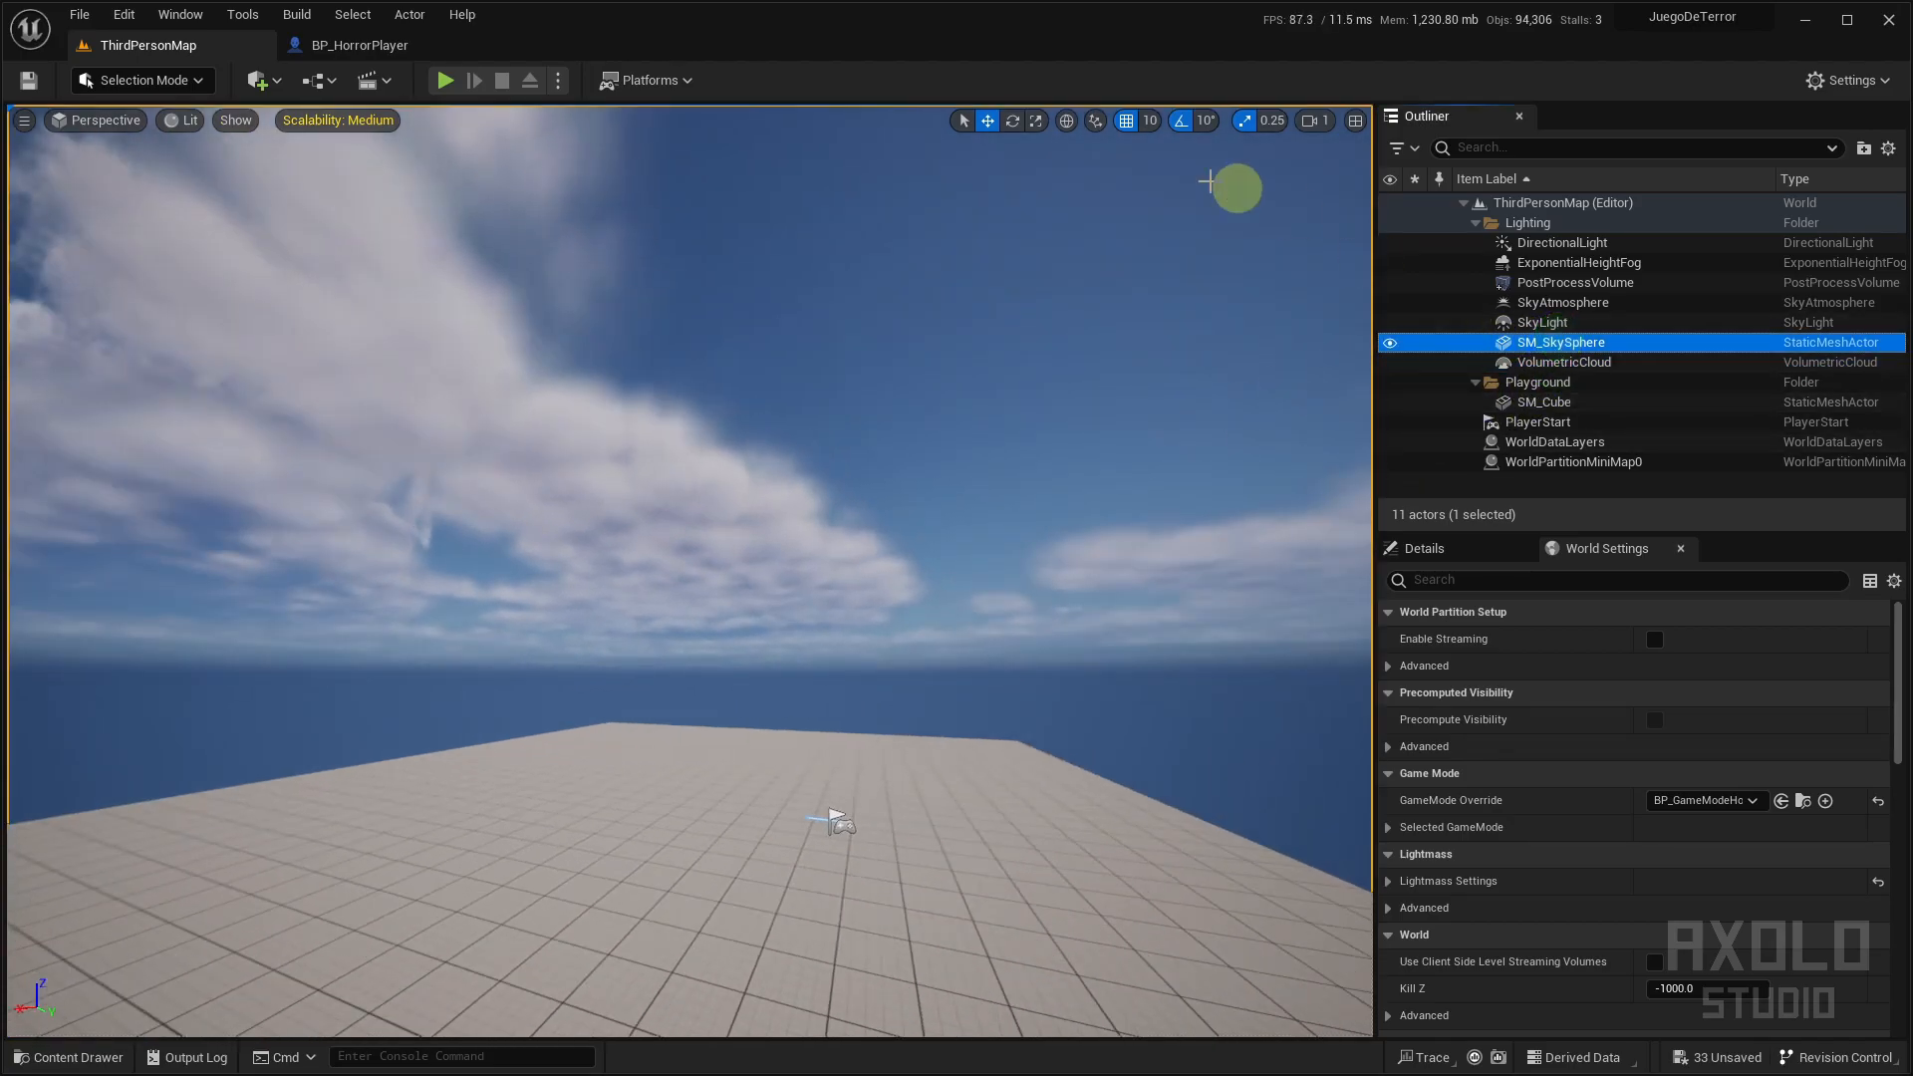
pyautogui.click(1569, 363)
pyautogui.moveTo(857, 440); pyautogui.dragTo(598, 349, button='right')
pyautogui.click(1390, 364)
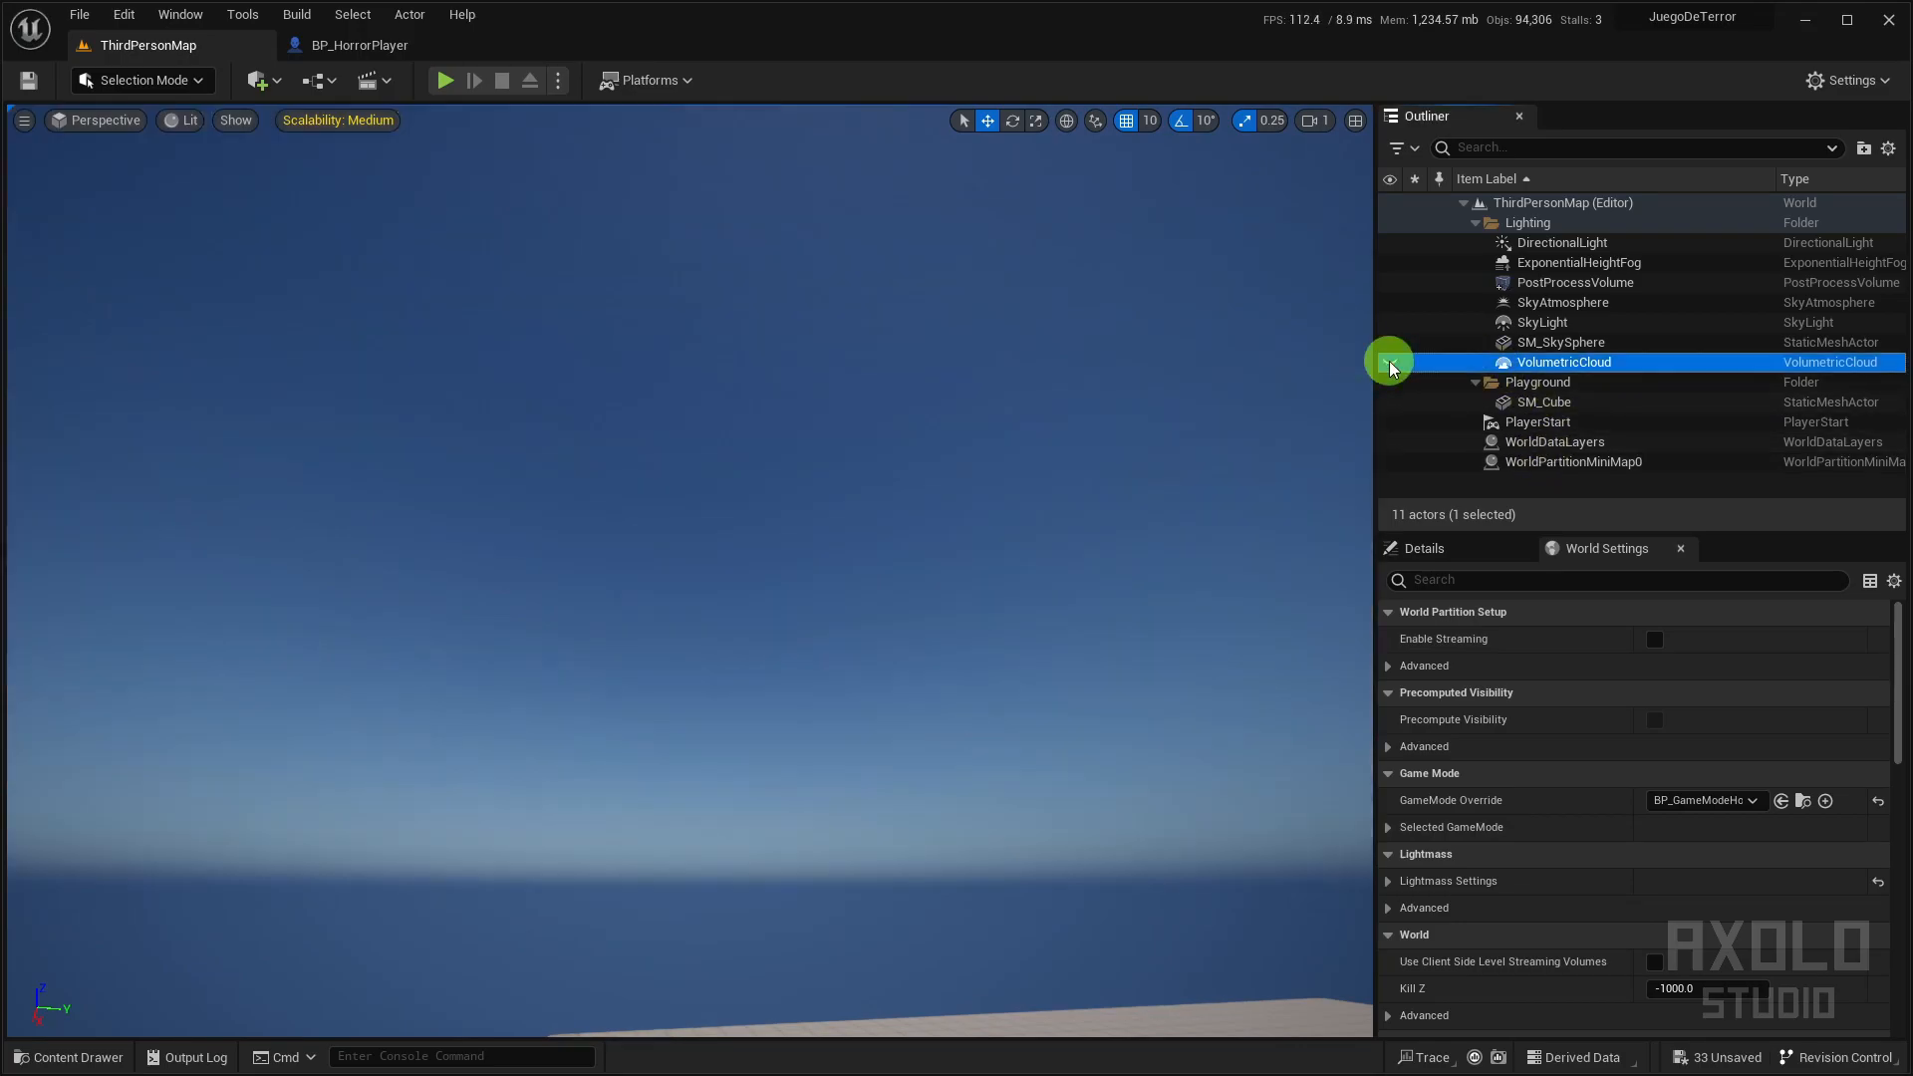
pyautogui.click(1391, 364)
pyautogui.moveTo(1171, 500); pyautogui.dragTo(1113, 320, button='right')
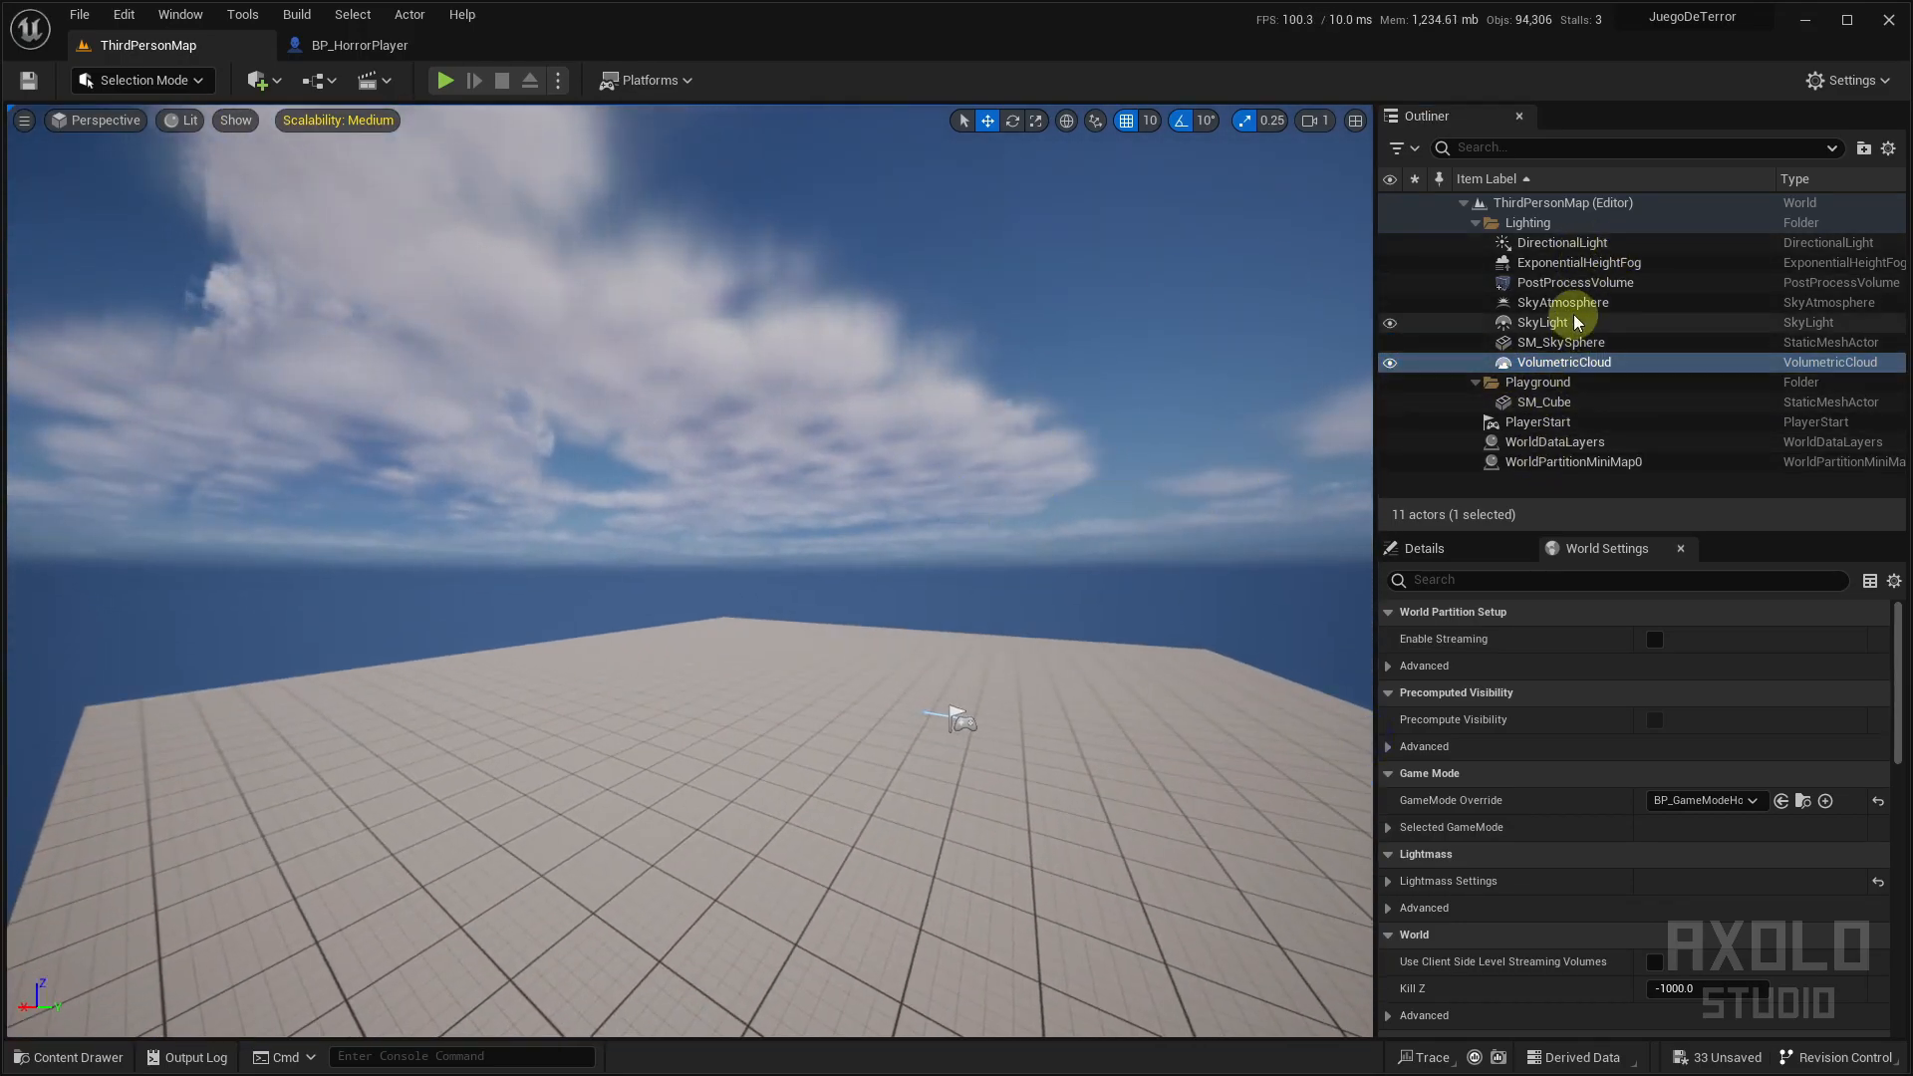
# Show the DirectionalLight's details and set its intensity to 1 lux
pyautogui.click(1529, 243)
pyautogui.moveTo(1136, 525); pyautogui.dragTo(1220, 609, button='right')
pyautogui.click(1559, 245)
pyautogui.click(1435, 551)
pyautogui.moveTo(1238, 576); pyautogui.dragTo(1146, 610, button='right')
pyautogui.scroll(-1, 1594, 926)
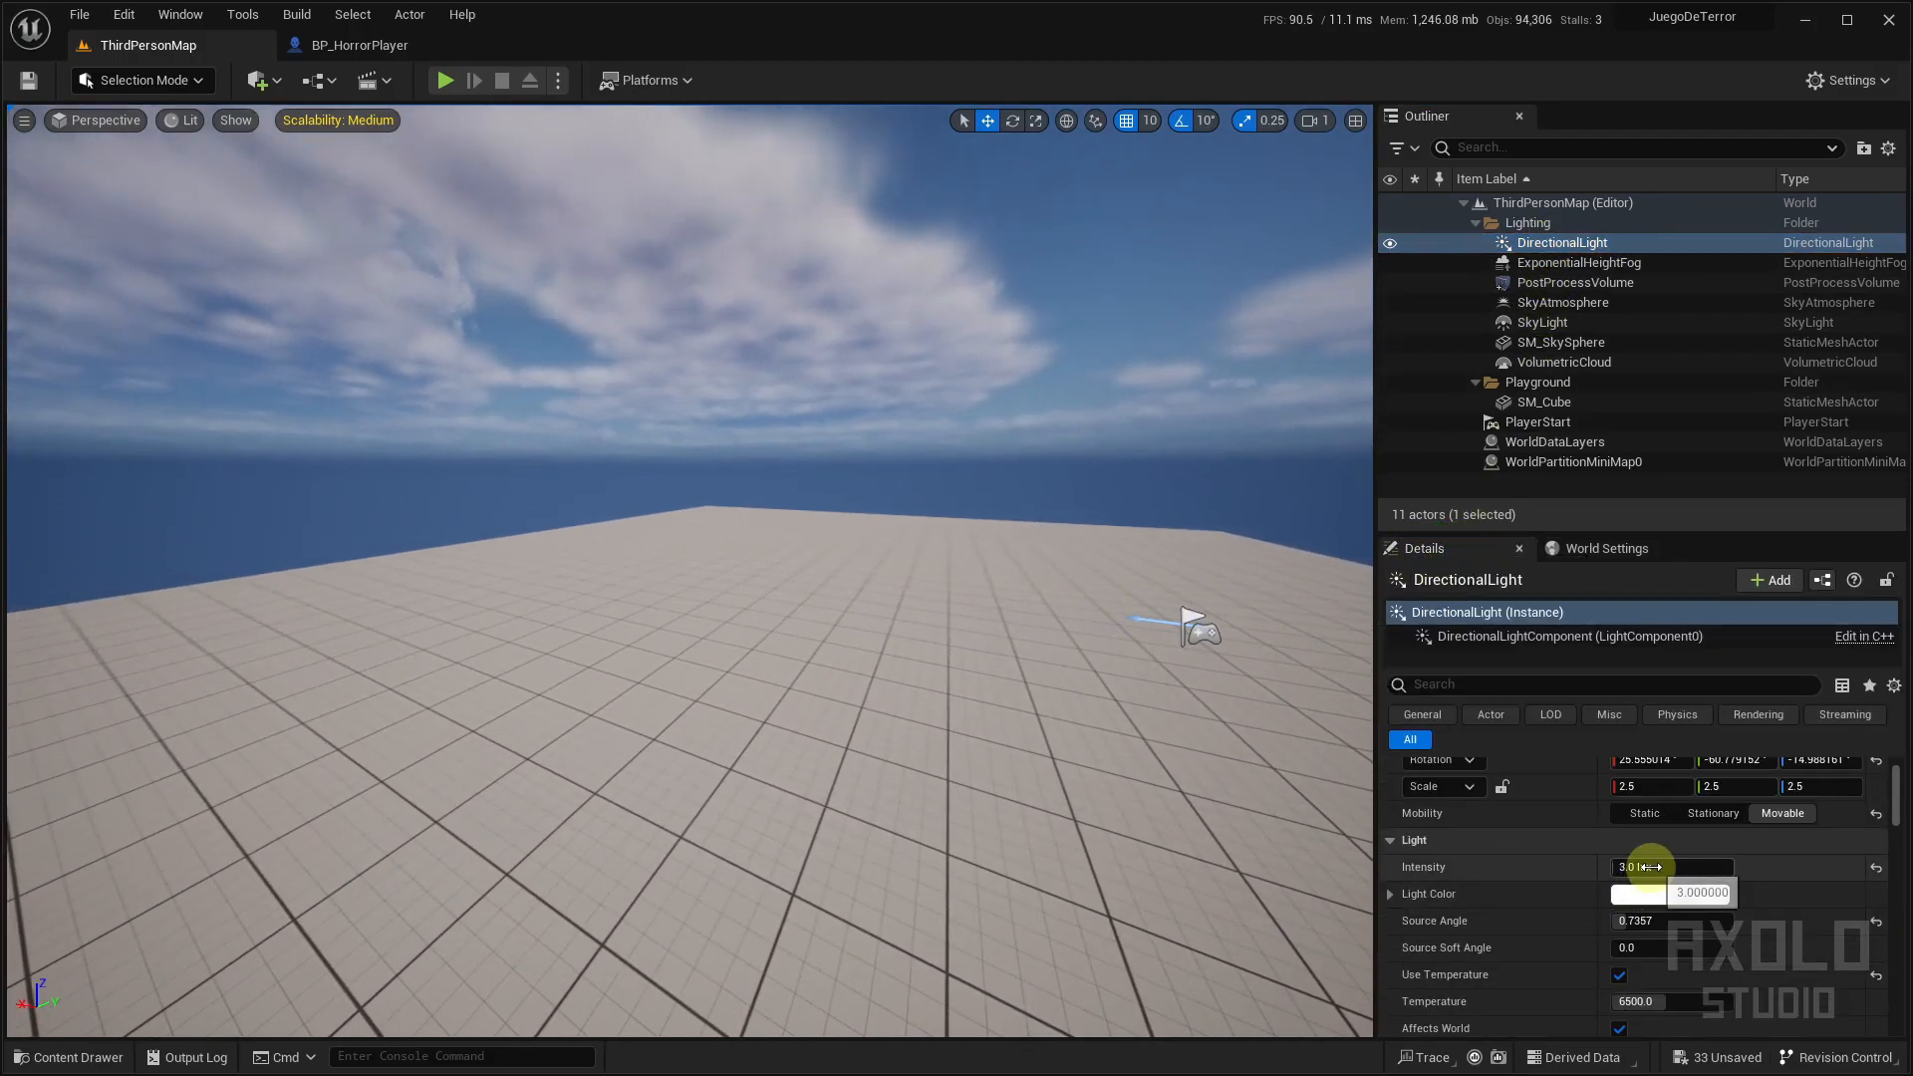
pyautogui.scroll(-1, 1635, 867)
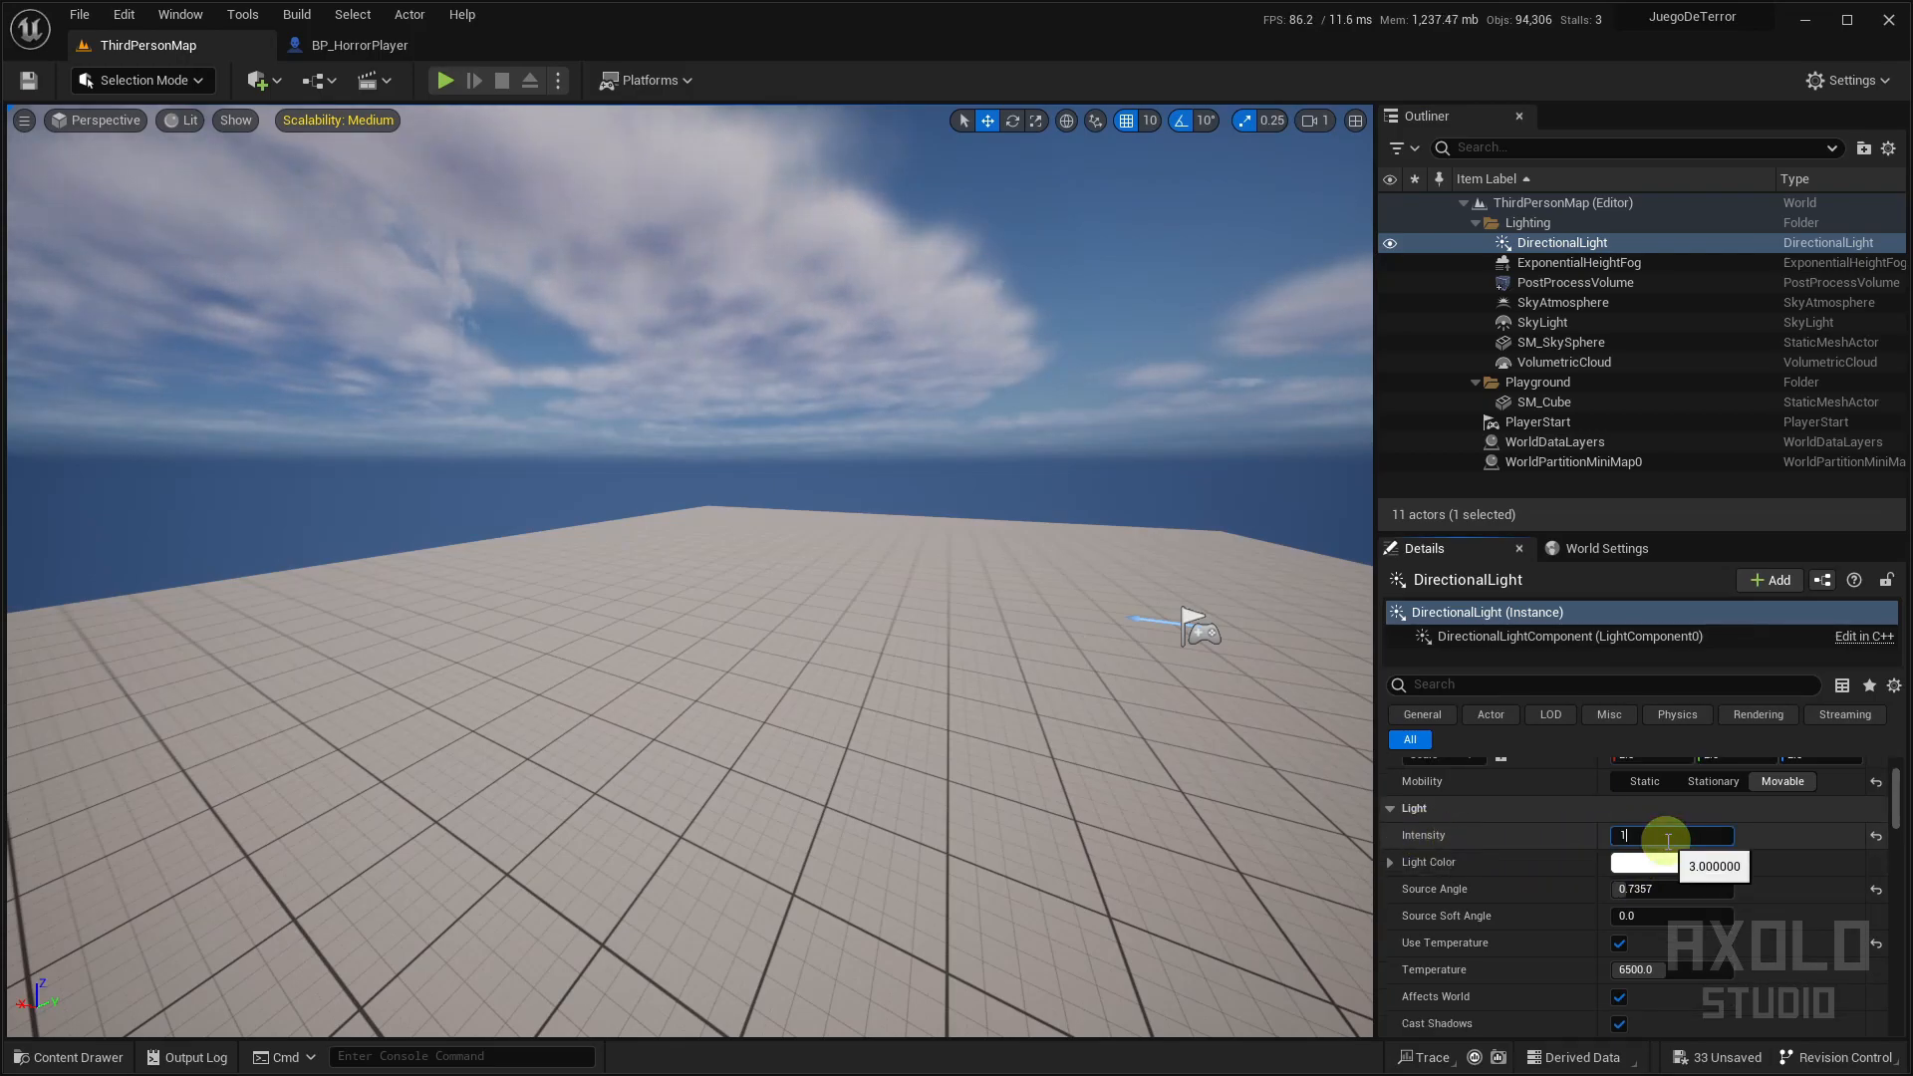
pyautogui.press('Return')
# Try a DirectionalLight intensity of 0.8 lux and return it to 1 lux
pyautogui.click(1677, 834)
pyautogui.write('0.8')
pyautogui.press('Return')
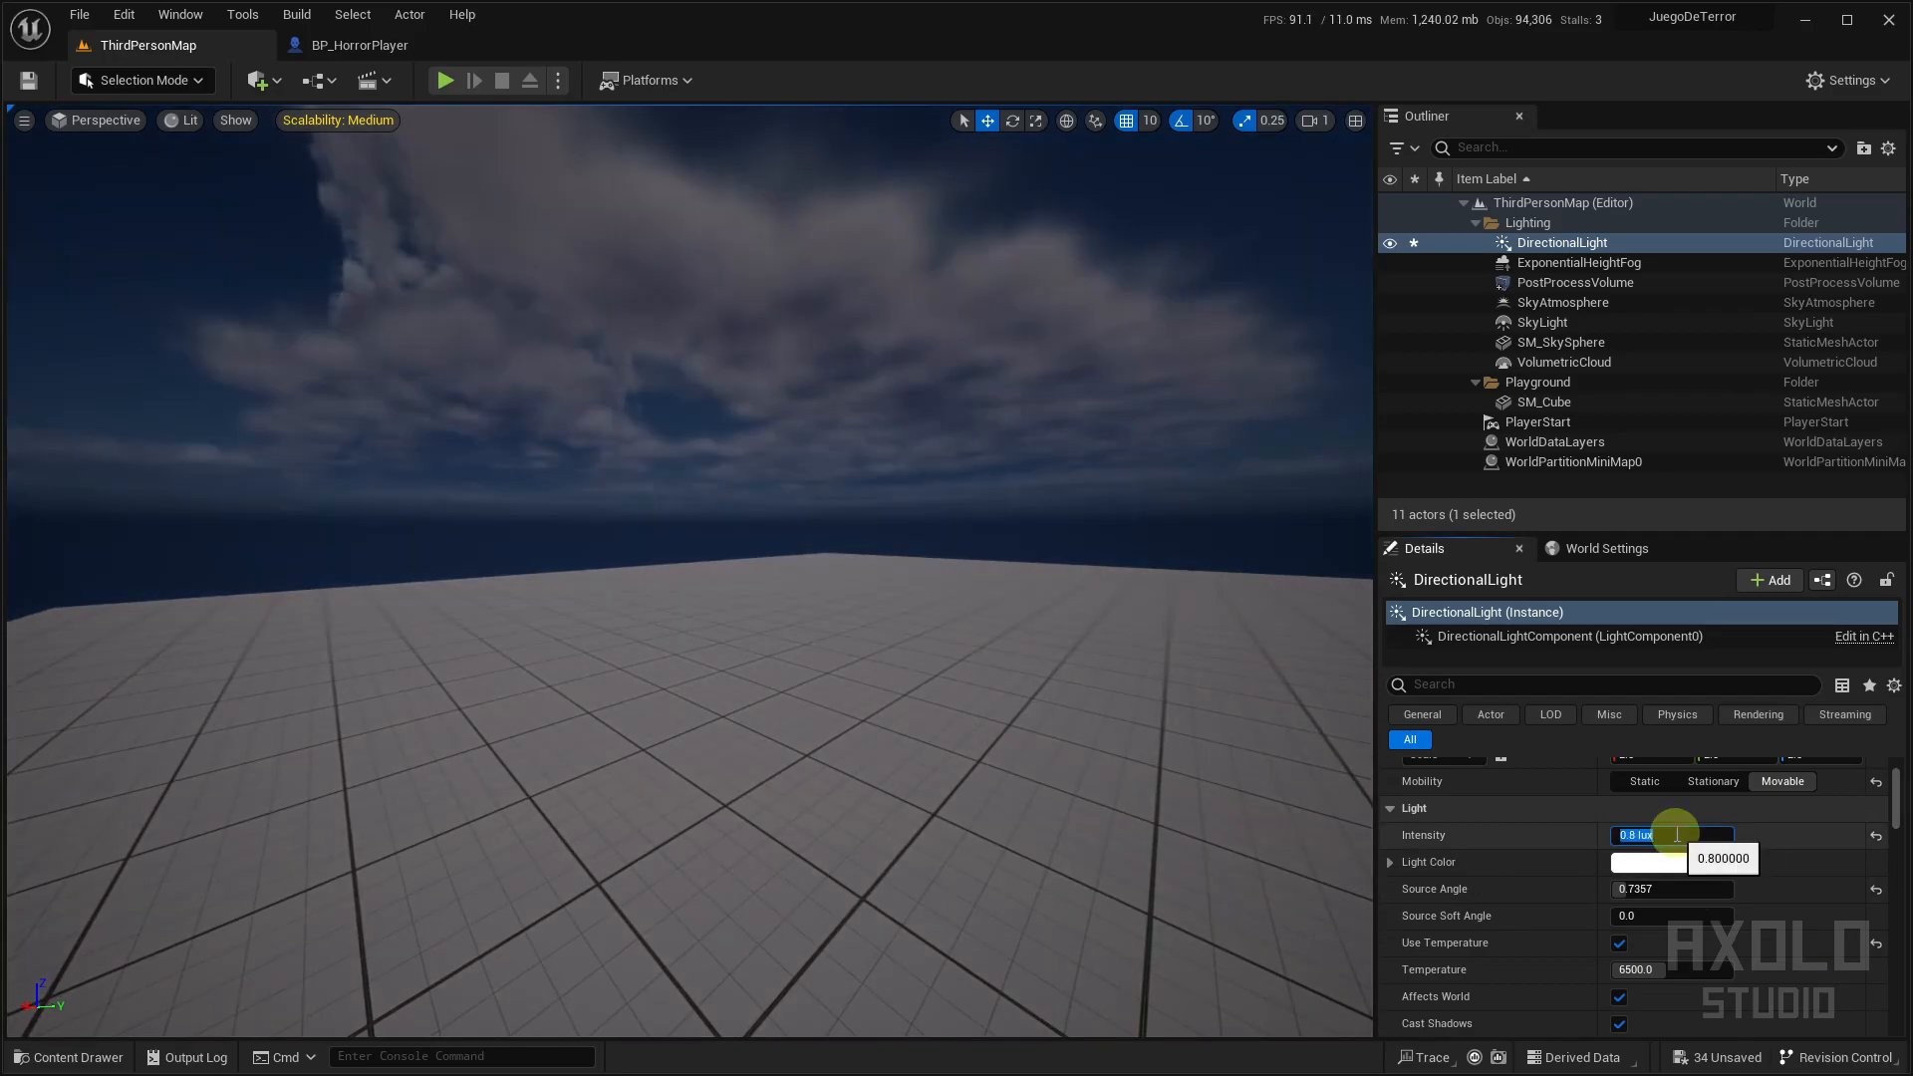
pyautogui.press('Return')
pyautogui.moveTo(1014, 693); pyautogui.dragTo(1050, 709, button='right')
pyautogui.moveTo(824, 638); pyautogui.dragTo(975, 646, button='right')
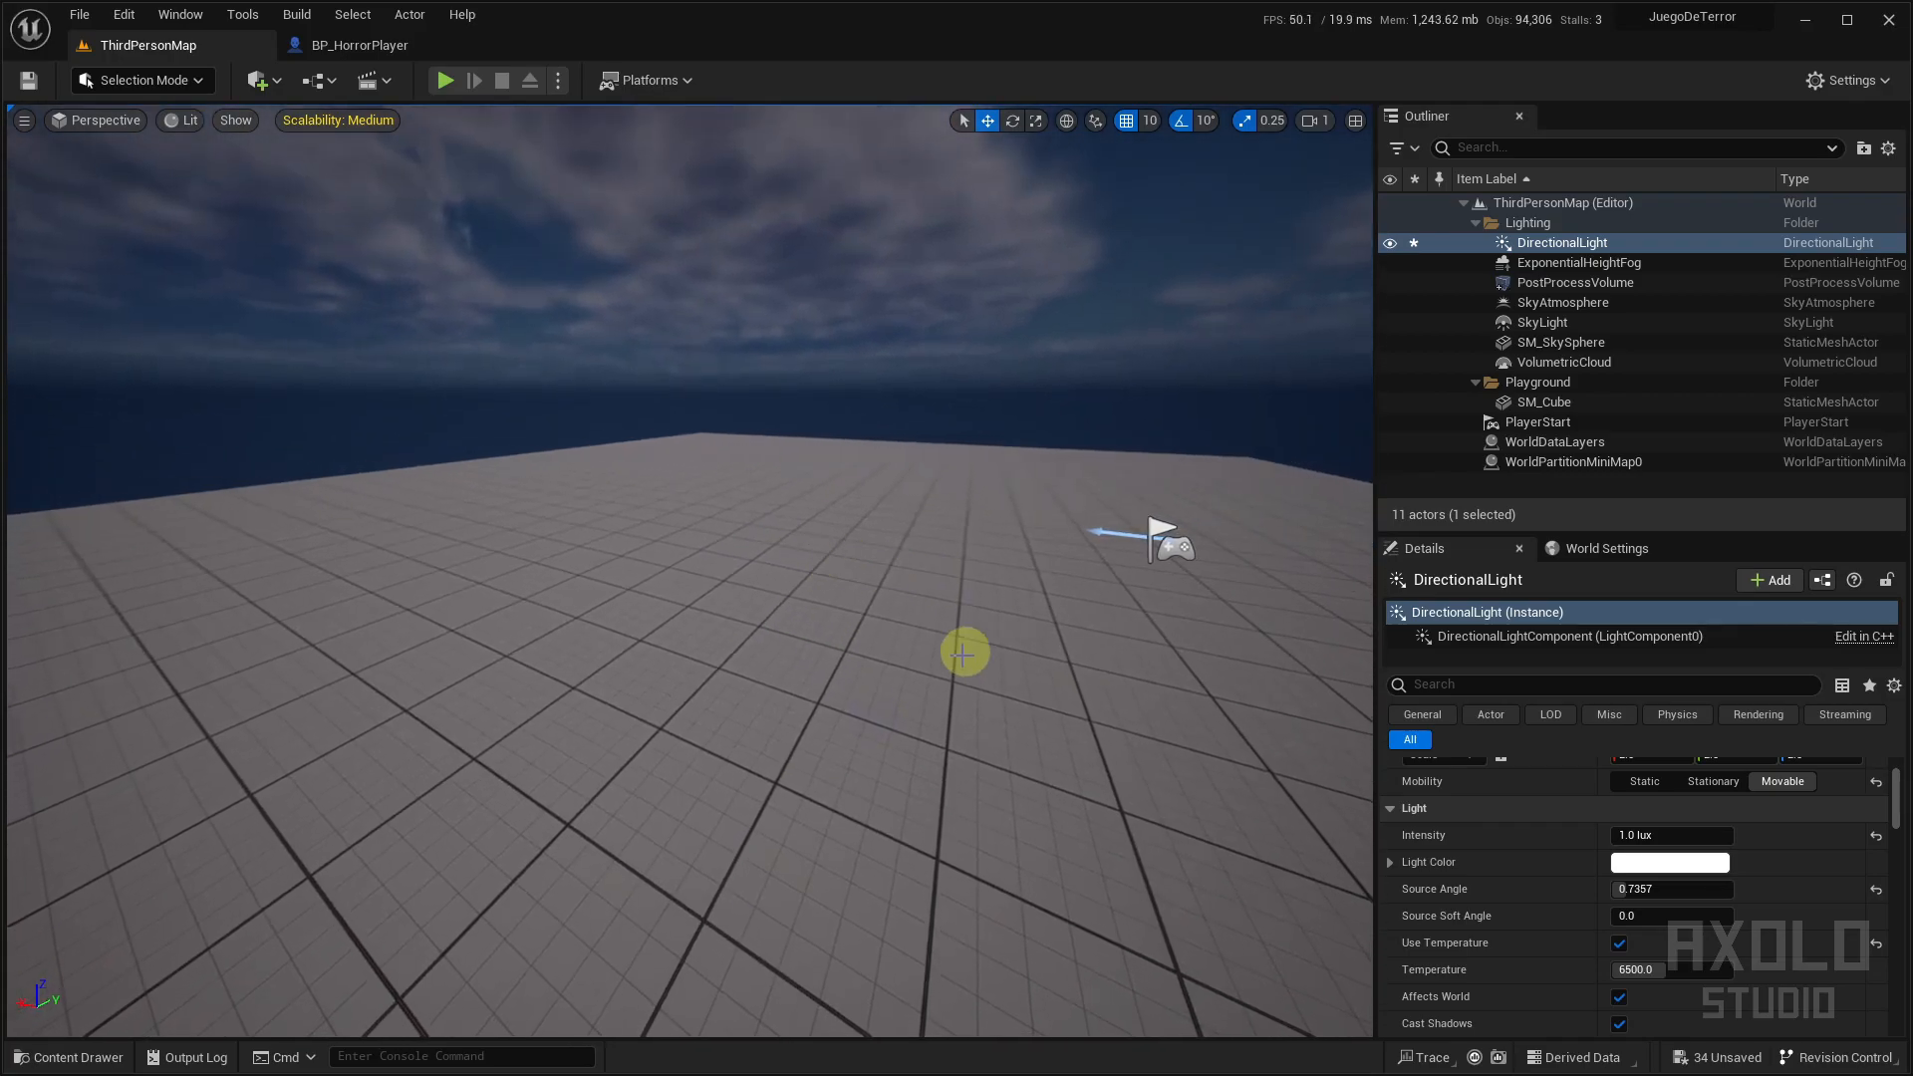
# Add a cube shape to the level
pyautogui.hotkey('ctrl', 'space')
pyautogui.hotkey('ctrl', 'space')
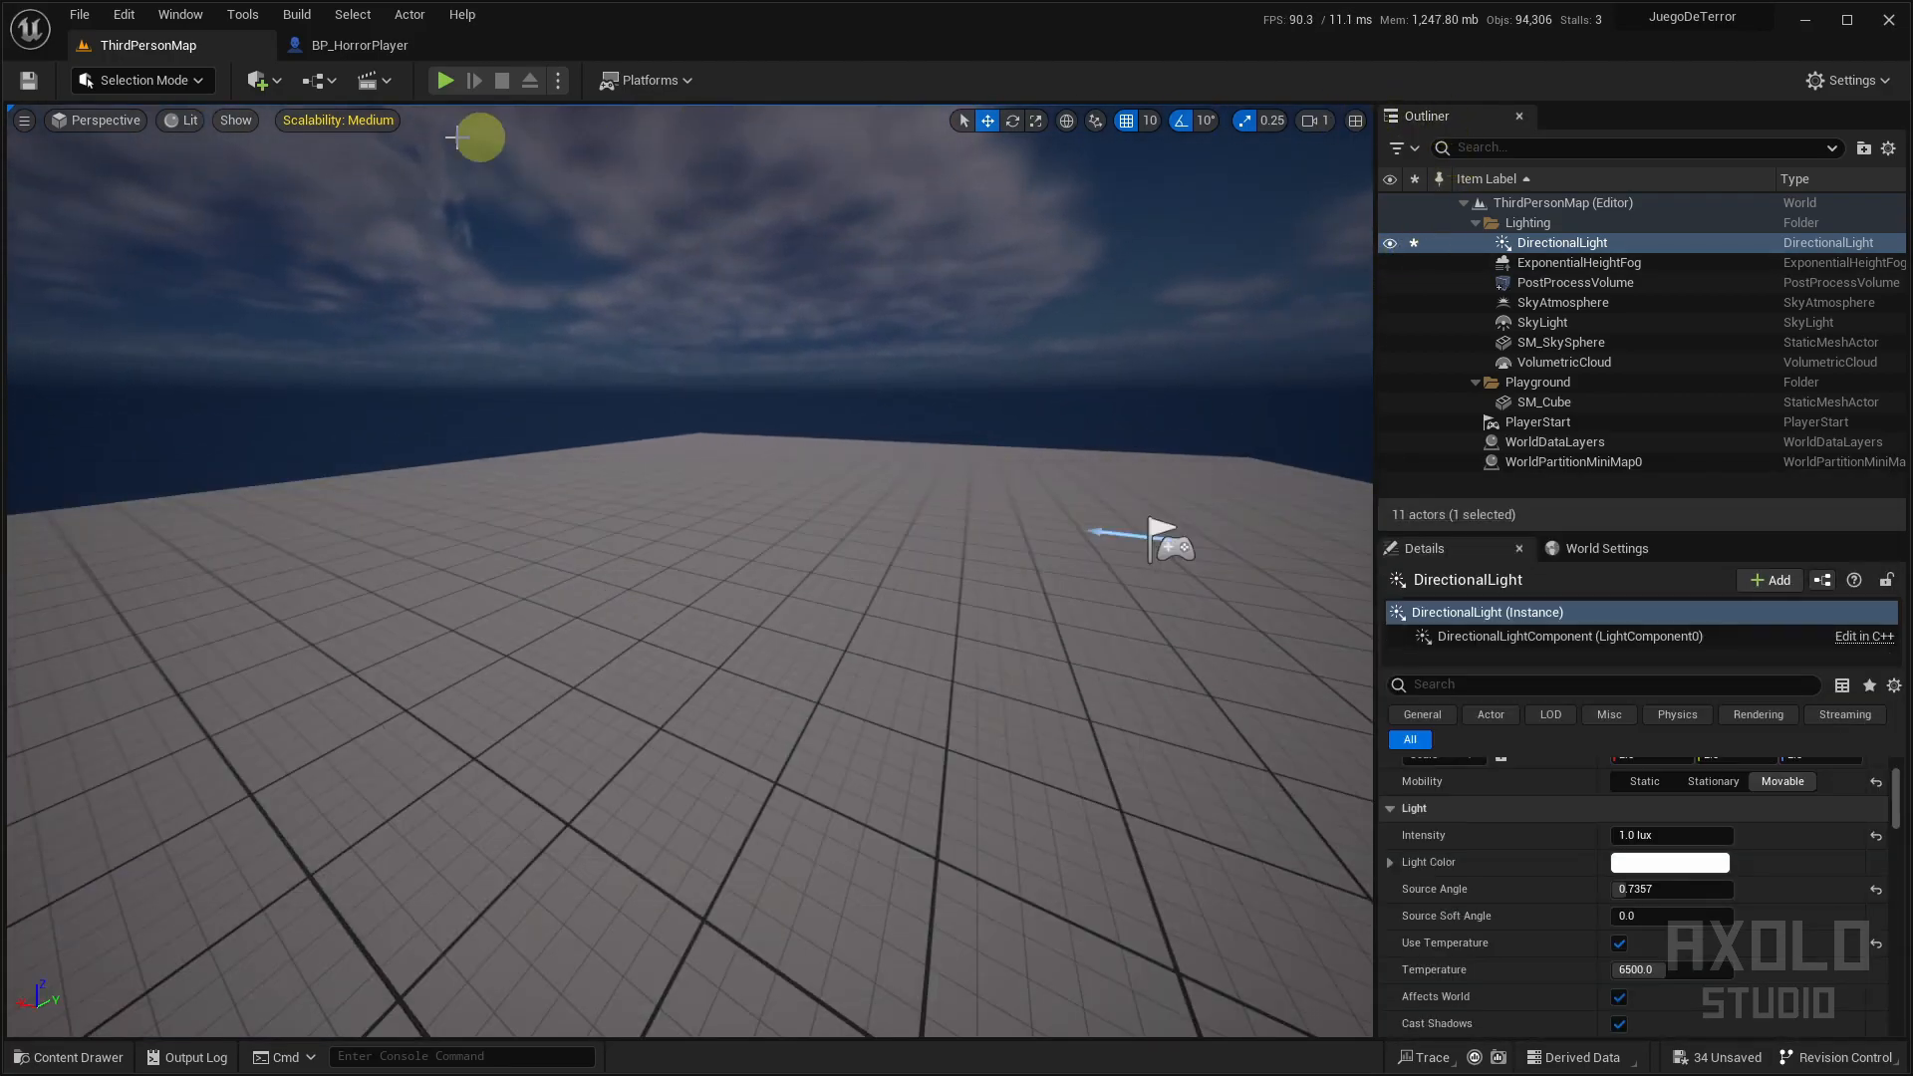
pyautogui.click(264, 88)
pyautogui.moveTo(348, 247)
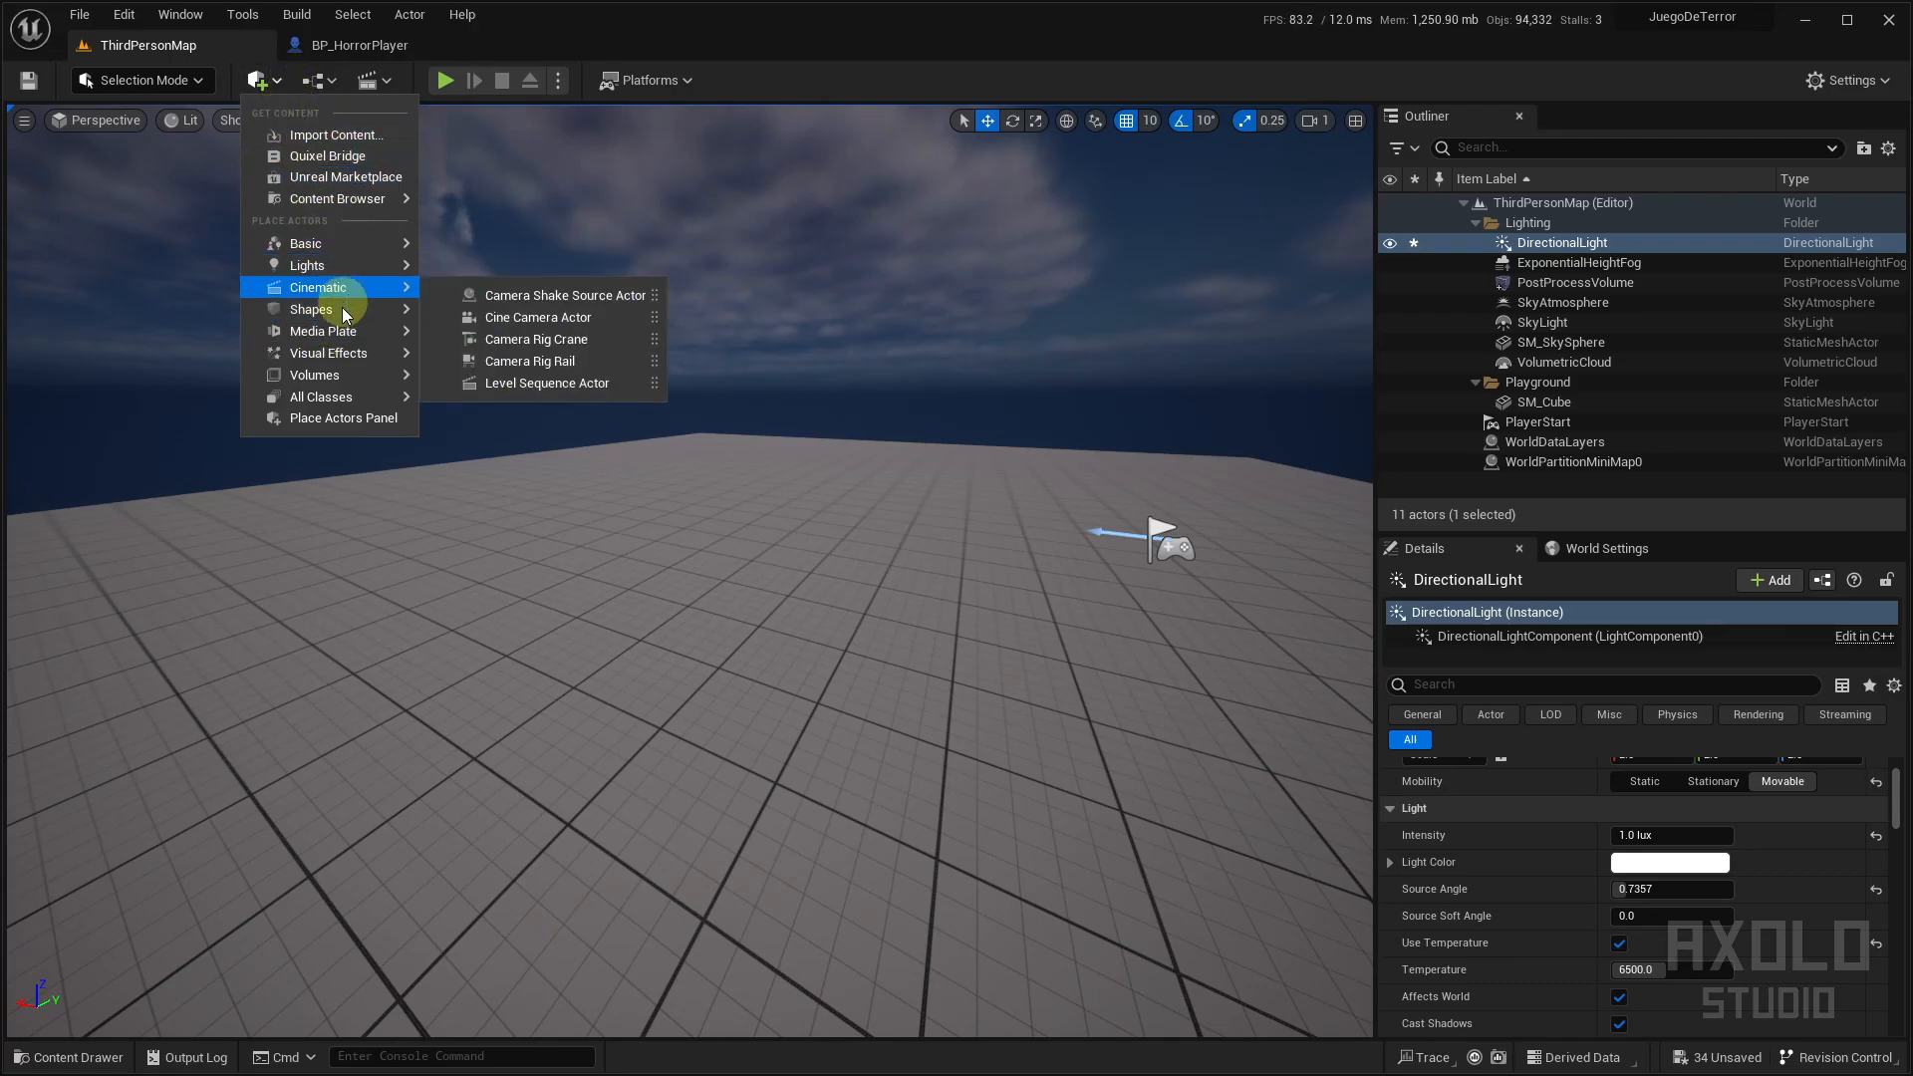
pyautogui.moveTo(343, 307)
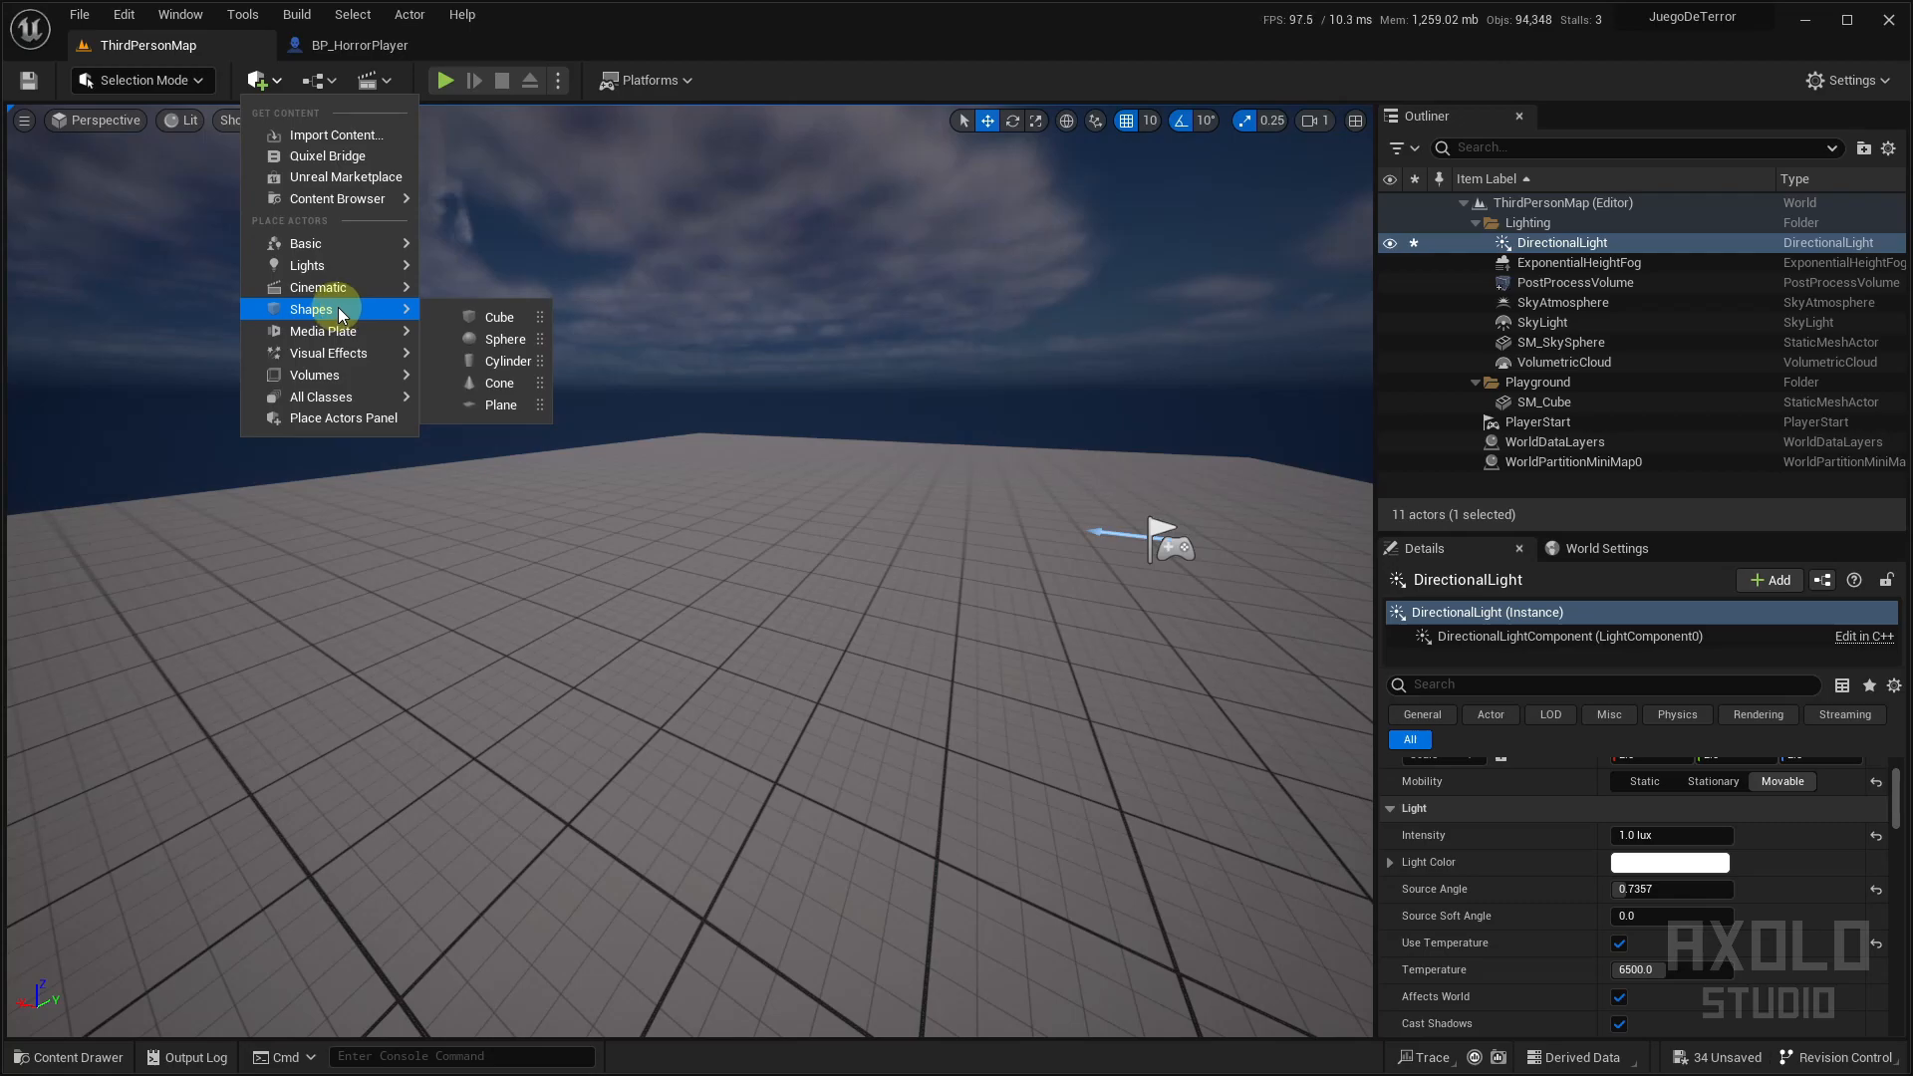
pyautogui.click(482, 317)
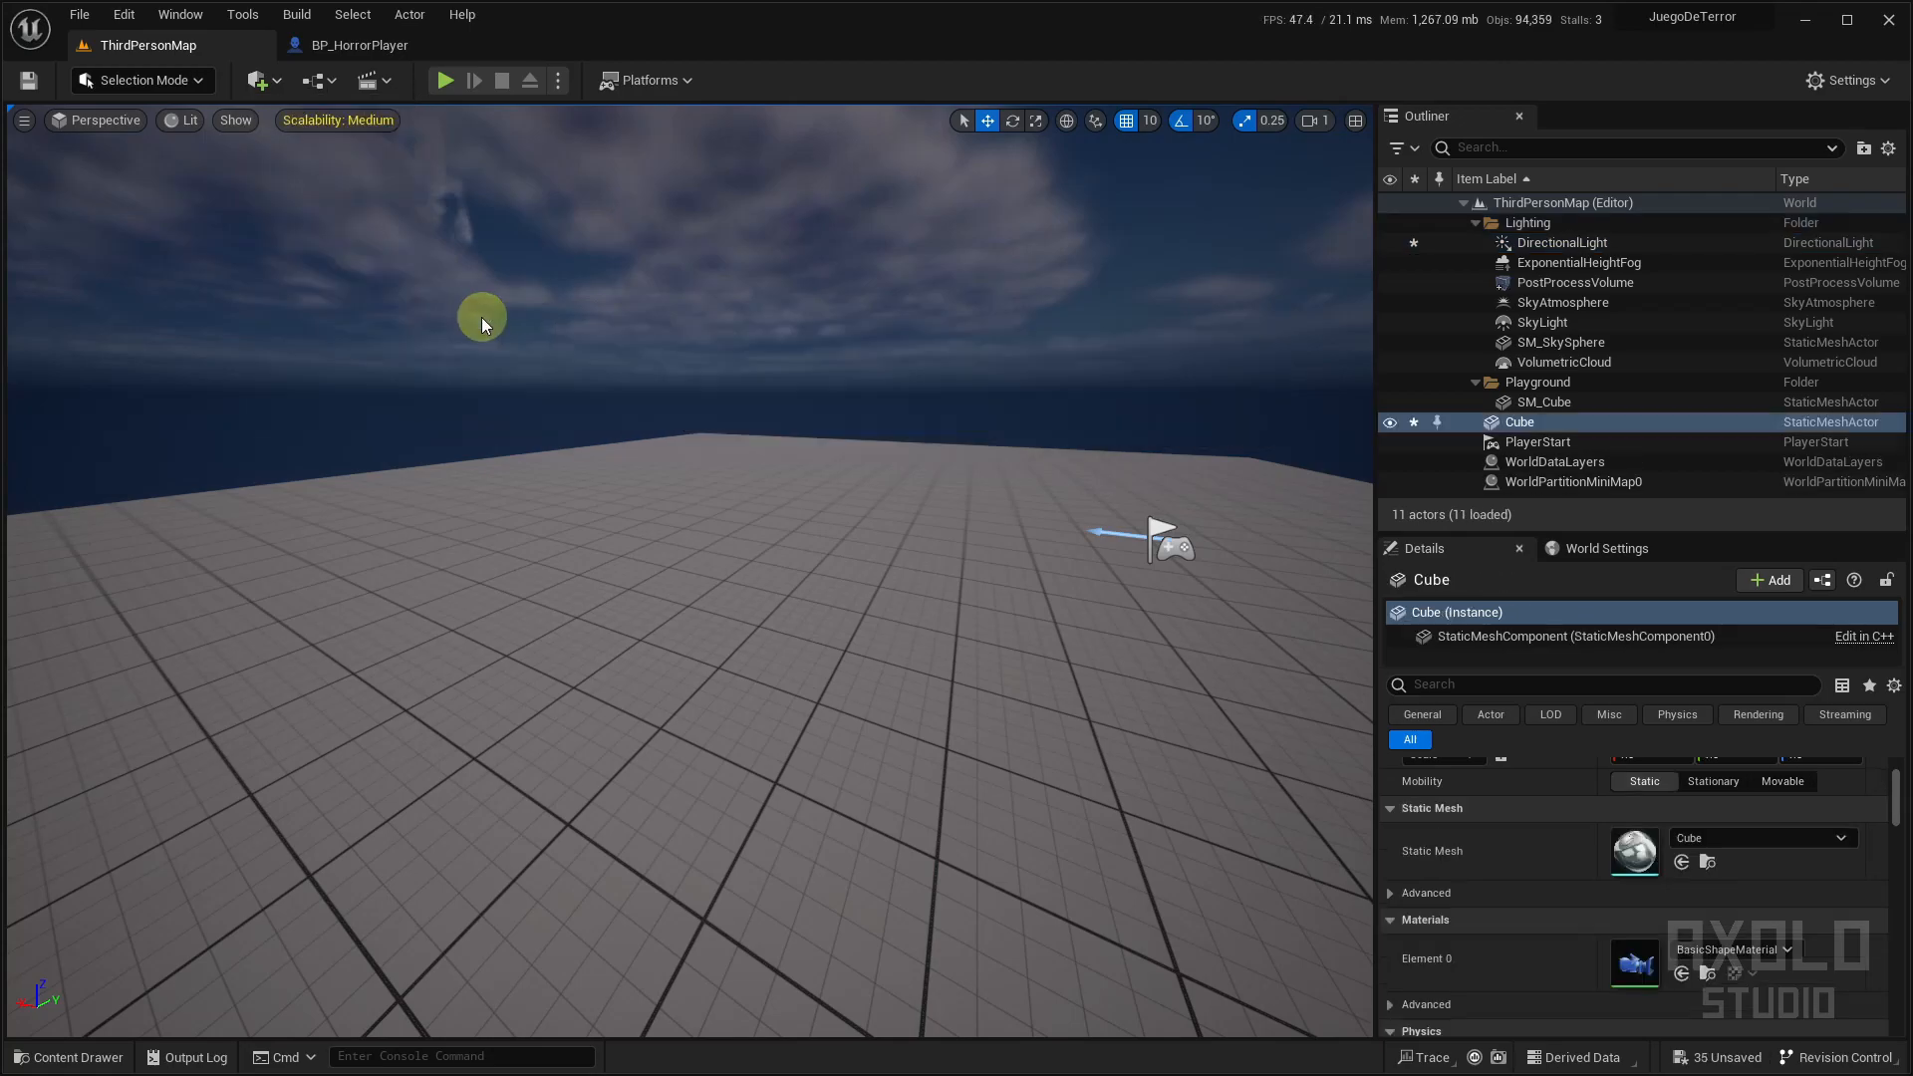
# Move the new cube vertically so that it sits close above the floor
pyautogui.press('w')
pyautogui.moveTo(796, 574); pyautogui.dragTo(775, 577, button='right')
pyautogui.moveTo(720, 494); pyautogui.dragTo(702, 325)
pyautogui.moveTo(702, 326); pyautogui.dragTo(699, 326, button='right')
pyautogui.moveTo(695, 298); pyautogui.dragTo(696, 364)
pyautogui.press('s')
# Enlarge the cube uniformly and adjust its individual dimensions with the Scale tool
pyautogui.moveTo(954, 442); pyautogui.dragTo(958, 445, button='right')
pyautogui.press('r')
pyautogui.moveTo(694, 462); pyautogui.dragTo(774, 525)
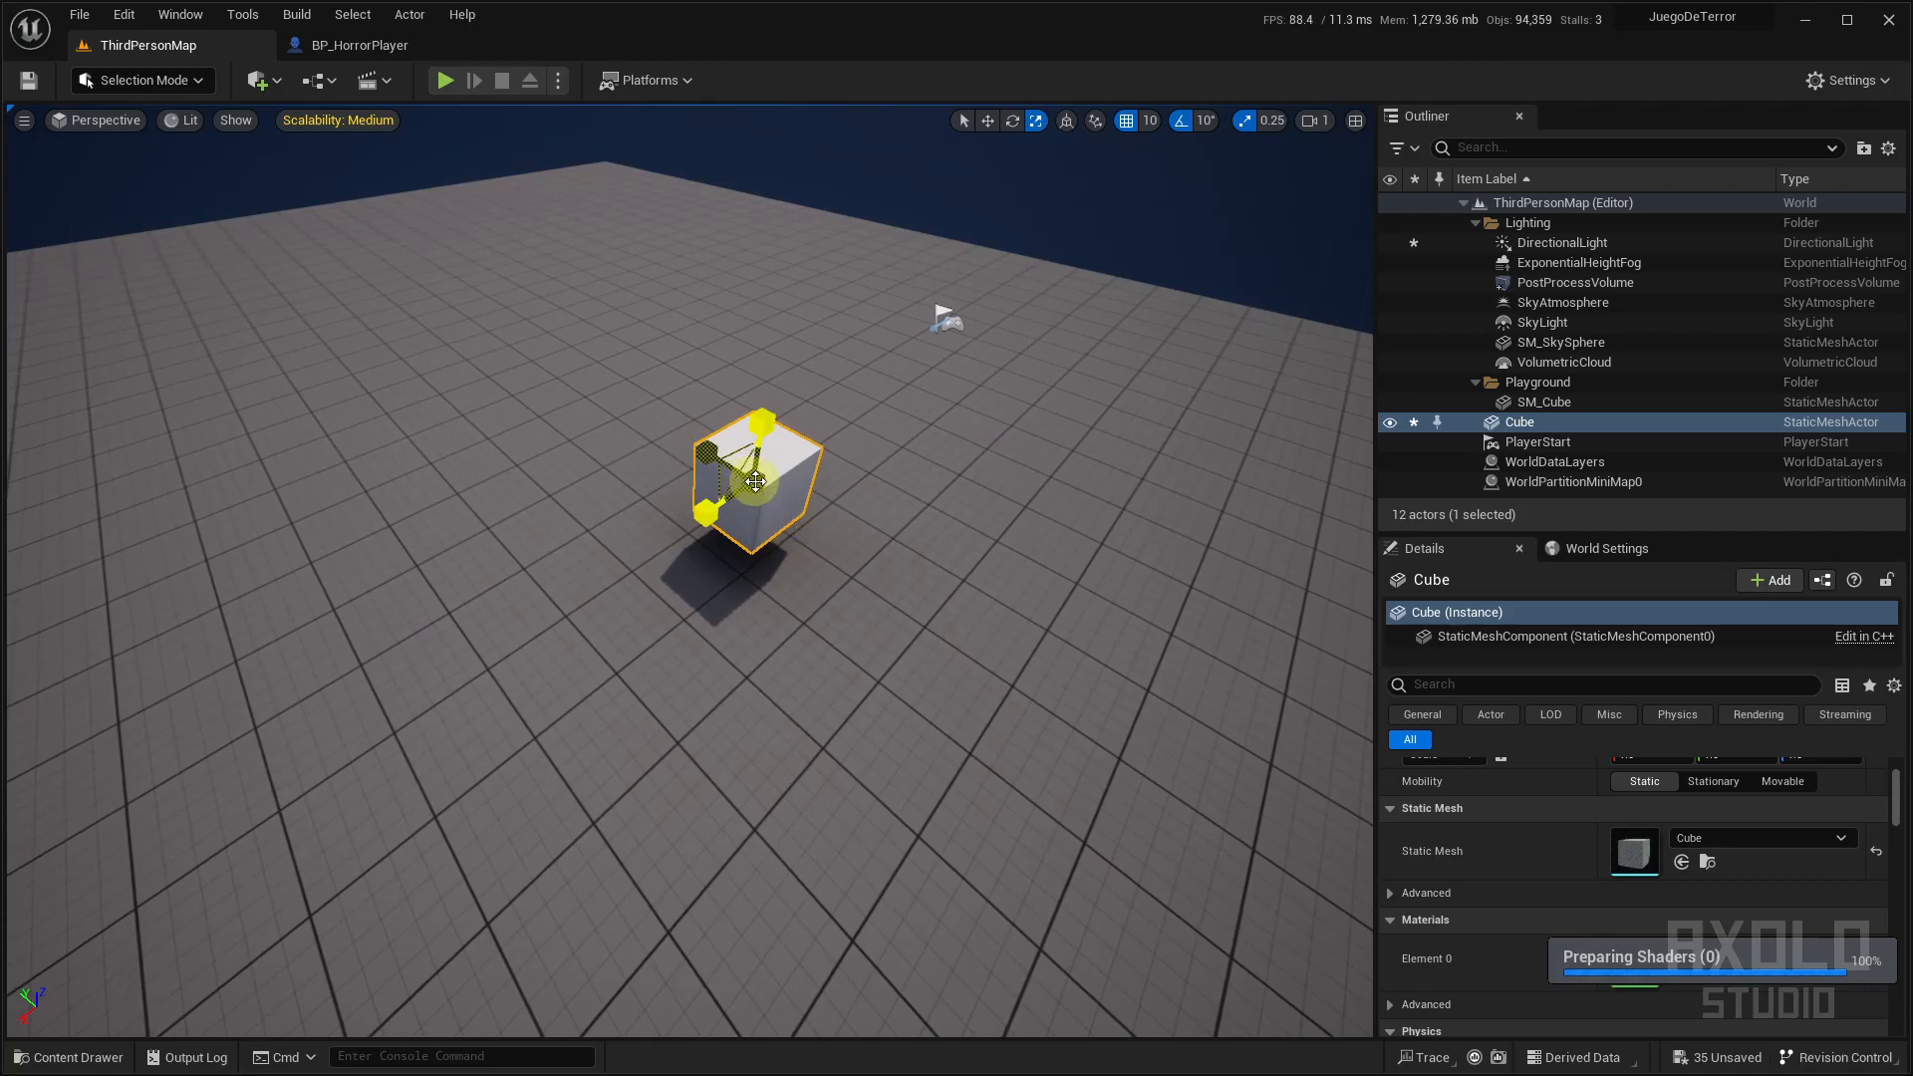
pyautogui.press('w')
pyautogui.moveTo(797, 492); pyautogui.dragTo(807, 491, button='right')
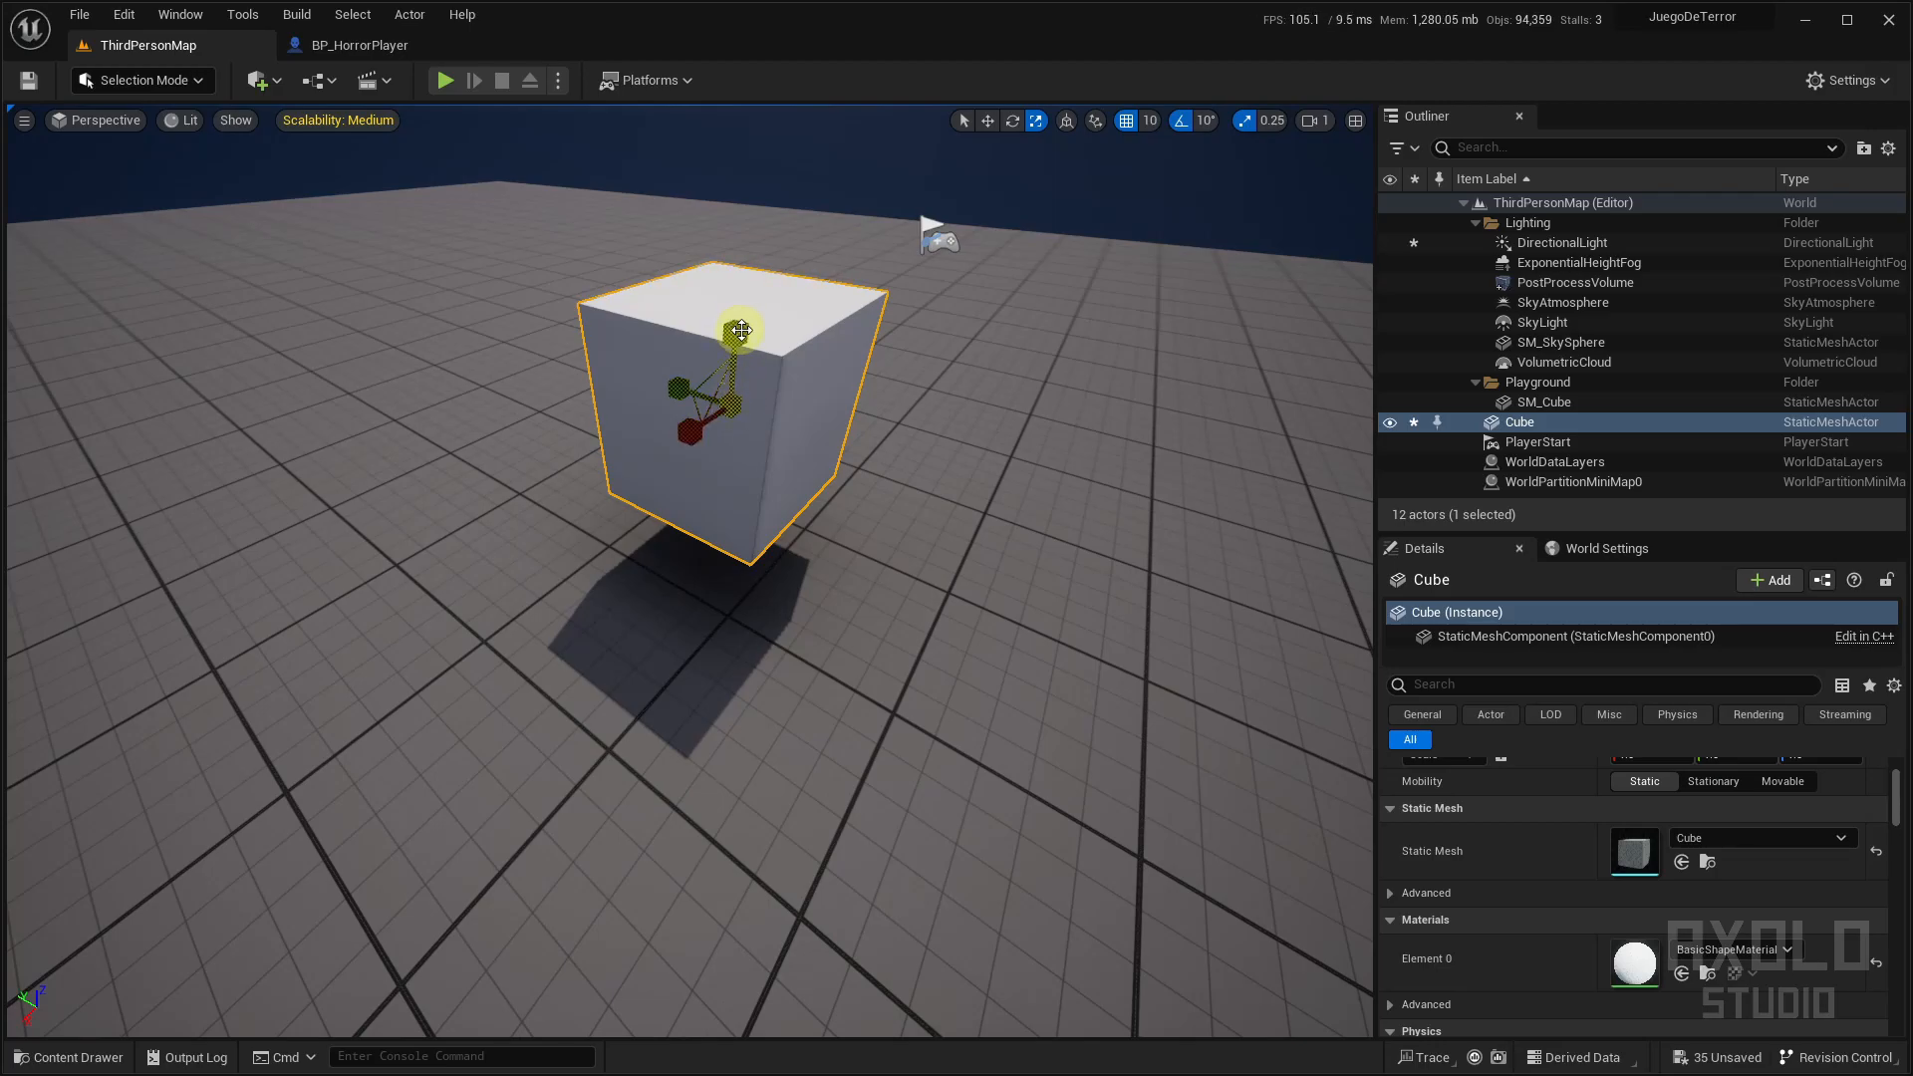
pyautogui.moveTo(737, 329)
pyautogui.mouseDown()
pyautogui.moveTo(734, 290)
pyautogui.moveTo(733, 321)
pyautogui.mouseUp()
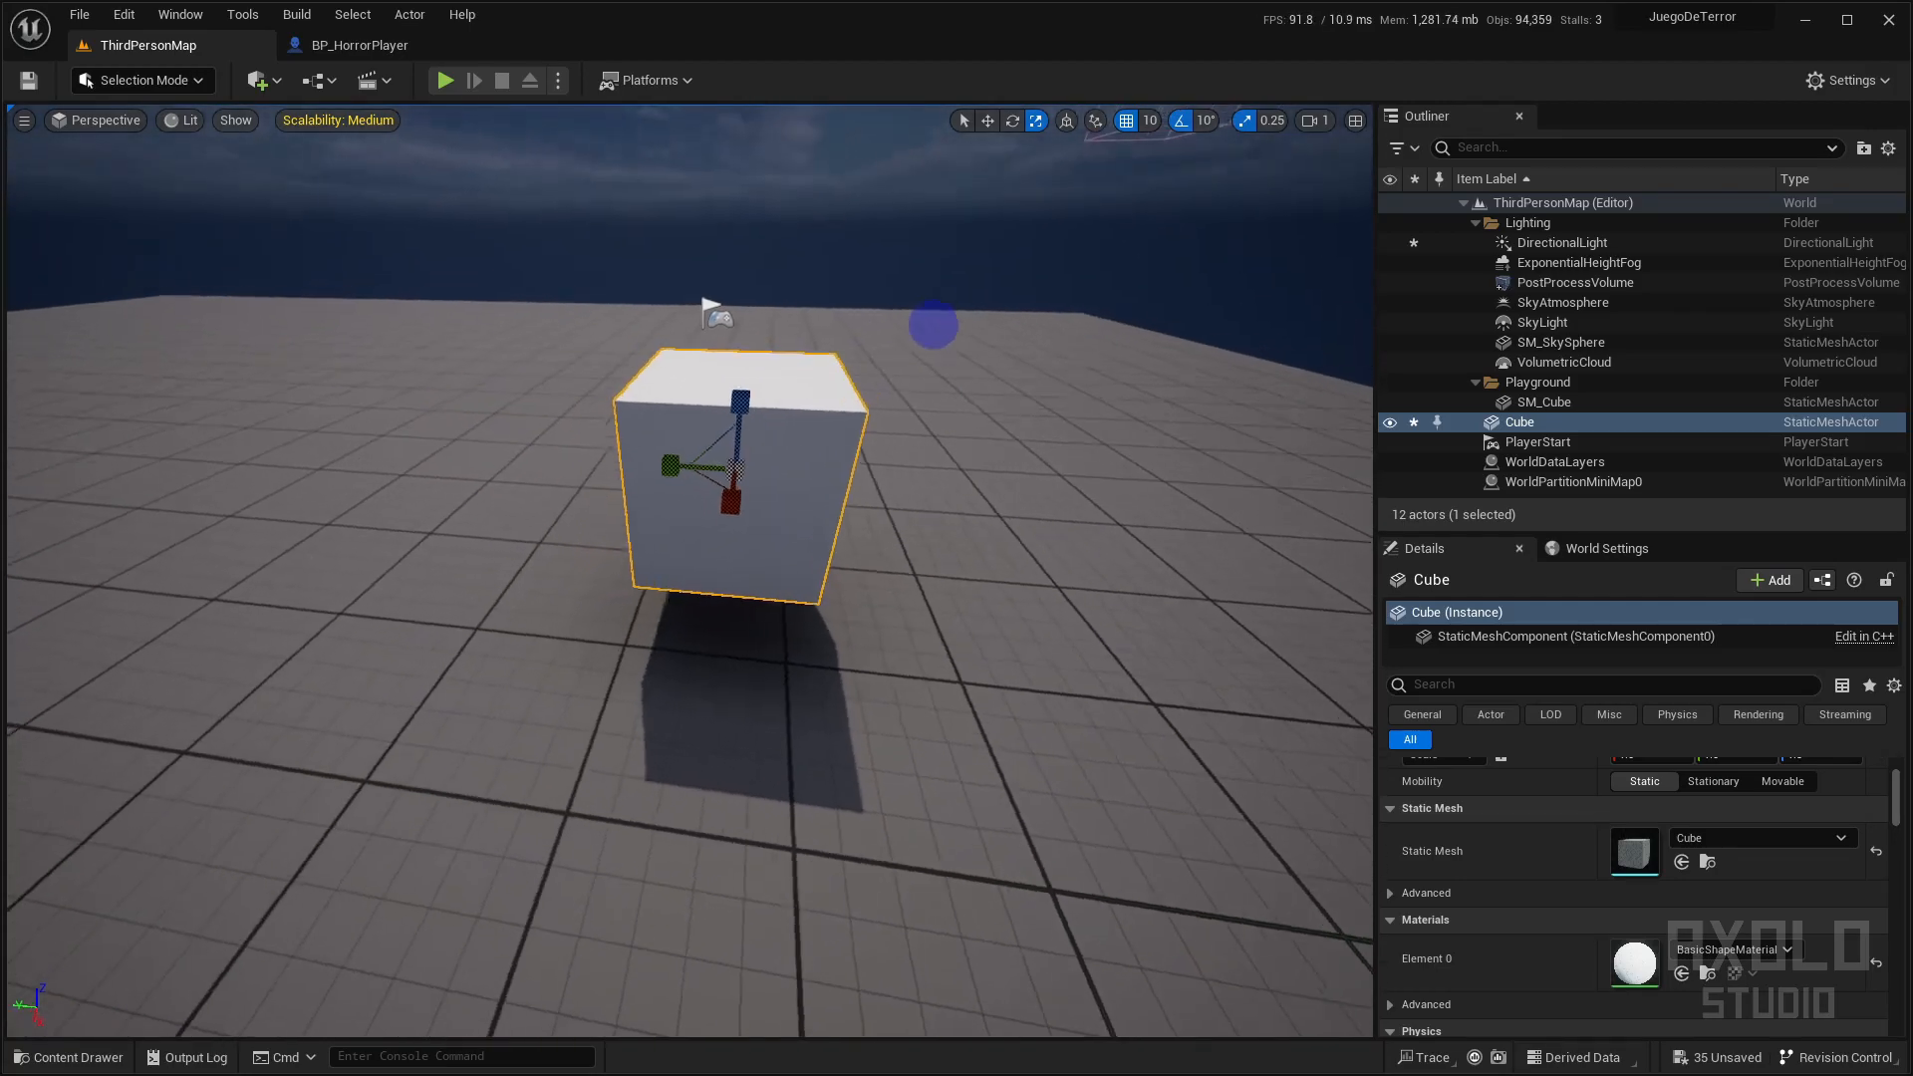
pyautogui.moveTo(747, 441); pyautogui.dragTo(594, 364)
pyautogui.moveTo(691, 393)
pyautogui.mouseDown()
pyautogui.moveTo(654, 367)
pyautogui.moveTo(709, 380)
pyautogui.mouseUp()
# Stretch the cube vertically to make it a taller block
pyautogui.press('a')
pyautogui.moveTo(779, 475); pyautogui.dragTo(781, 432, button='right')
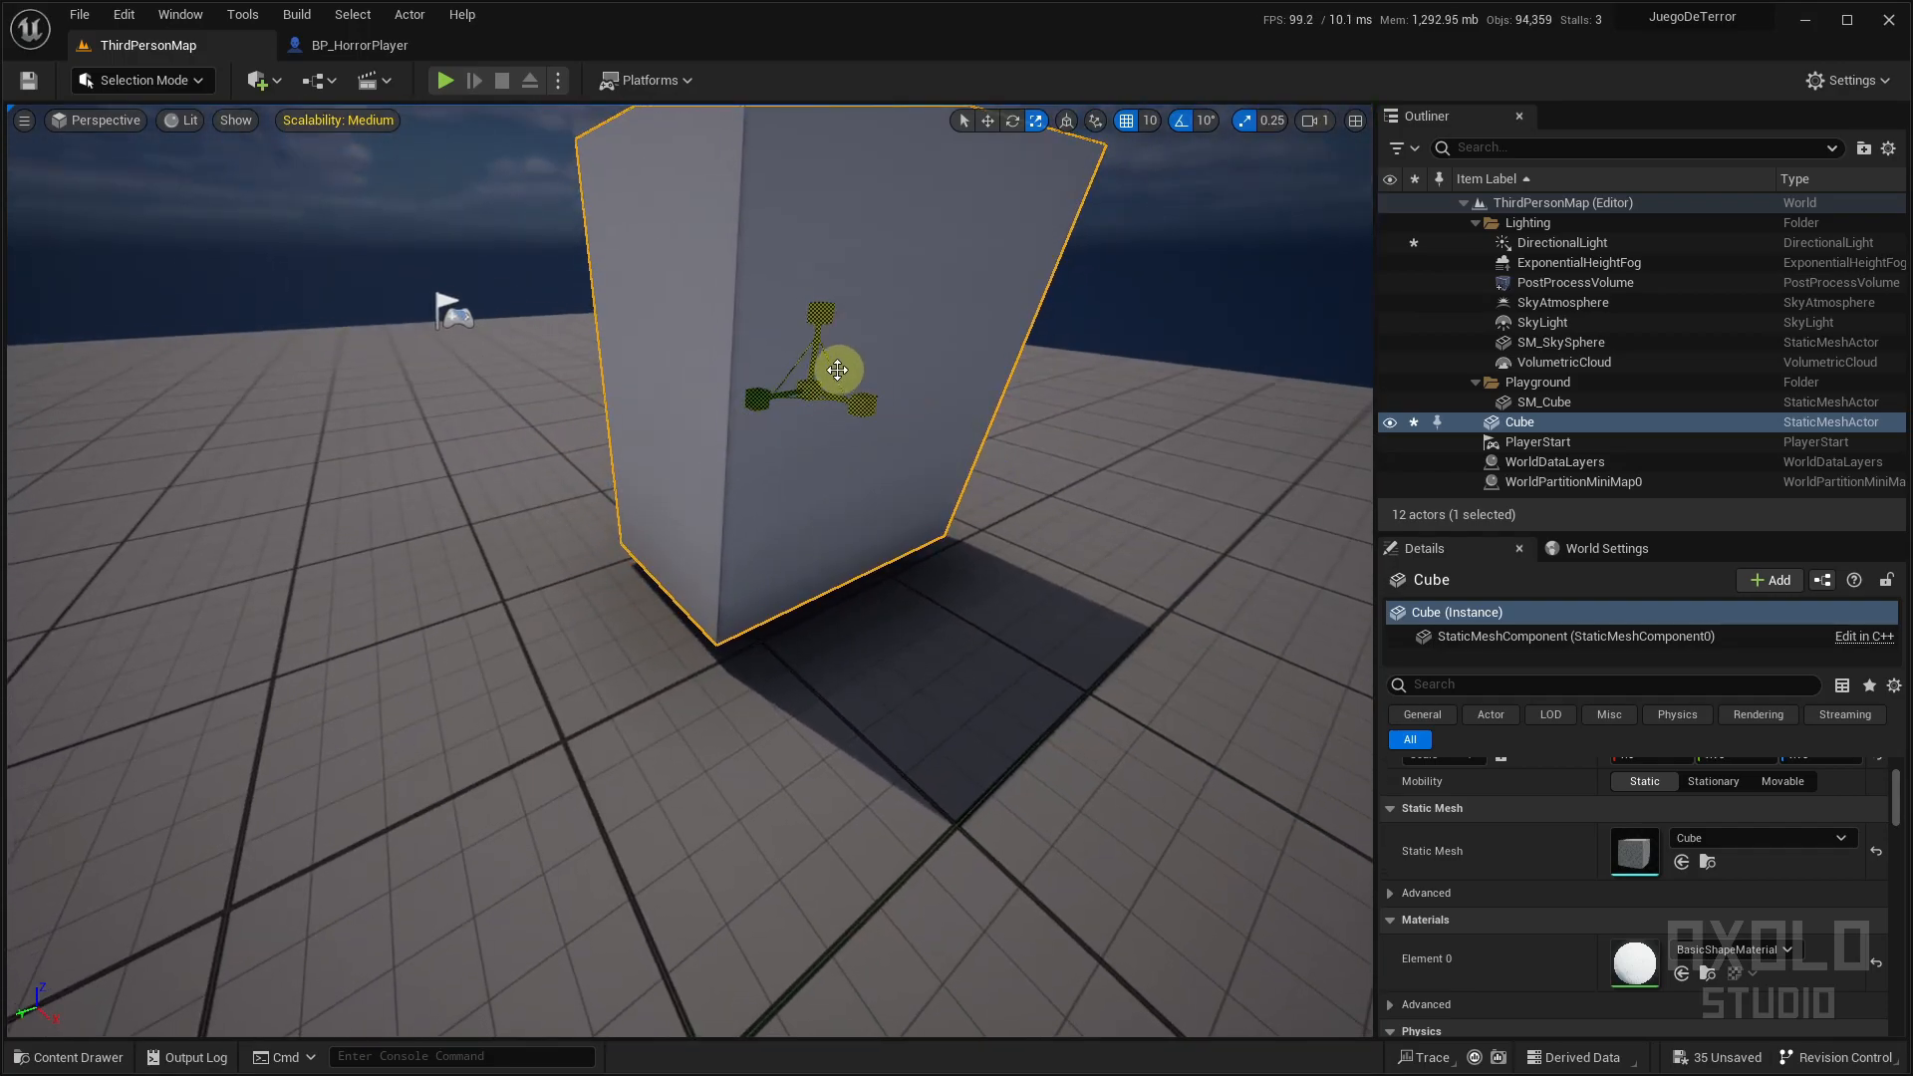
pyautogui.moveTo(825, 306); pyautogui.dragTo(834, 259)
pyautogui.moveTo(855, 502); pyautogui.dragTo(829, 411, button='right')
pyautogui.press('s')
# Adjust the cube's scale once more and move it vertically to rest on the floor
pyautogui.moveTo(730, 576); pyautogui.dragTo(738, 565, button='right')
pyautogui.press('w')
pyautogui.press('w')
pyautogui.press('e')
pyautogui.press('r')
pyautogui.moveTo(769, 566); pyautogui.dragTo(757, 541)
pyautogui.moveTo(796, 503); pyautogui.dragTo(956, 630, button='right')
pyautogui.press('a')
pyautogui.press('w')
pyautogui.moveTo(805, 495); pyautogui.dragTo(811, 450)
pyautogui.moveTo(988, 605)
pyautogui.mouseDown(button='right')
pyautogui.moveTo(743, 628)
pyautogui.moveTo(627, 738)
pyautogui.moveTo(529, 751)
pyautogui.moveTo(189, 671)
pyautogui.mouseUp(button='right')
pyautogui.press('d')
pyautogui.moveTo(859, 488); pyautogui.dragTo(909, 555, button='right')
pyautogui.press('s')
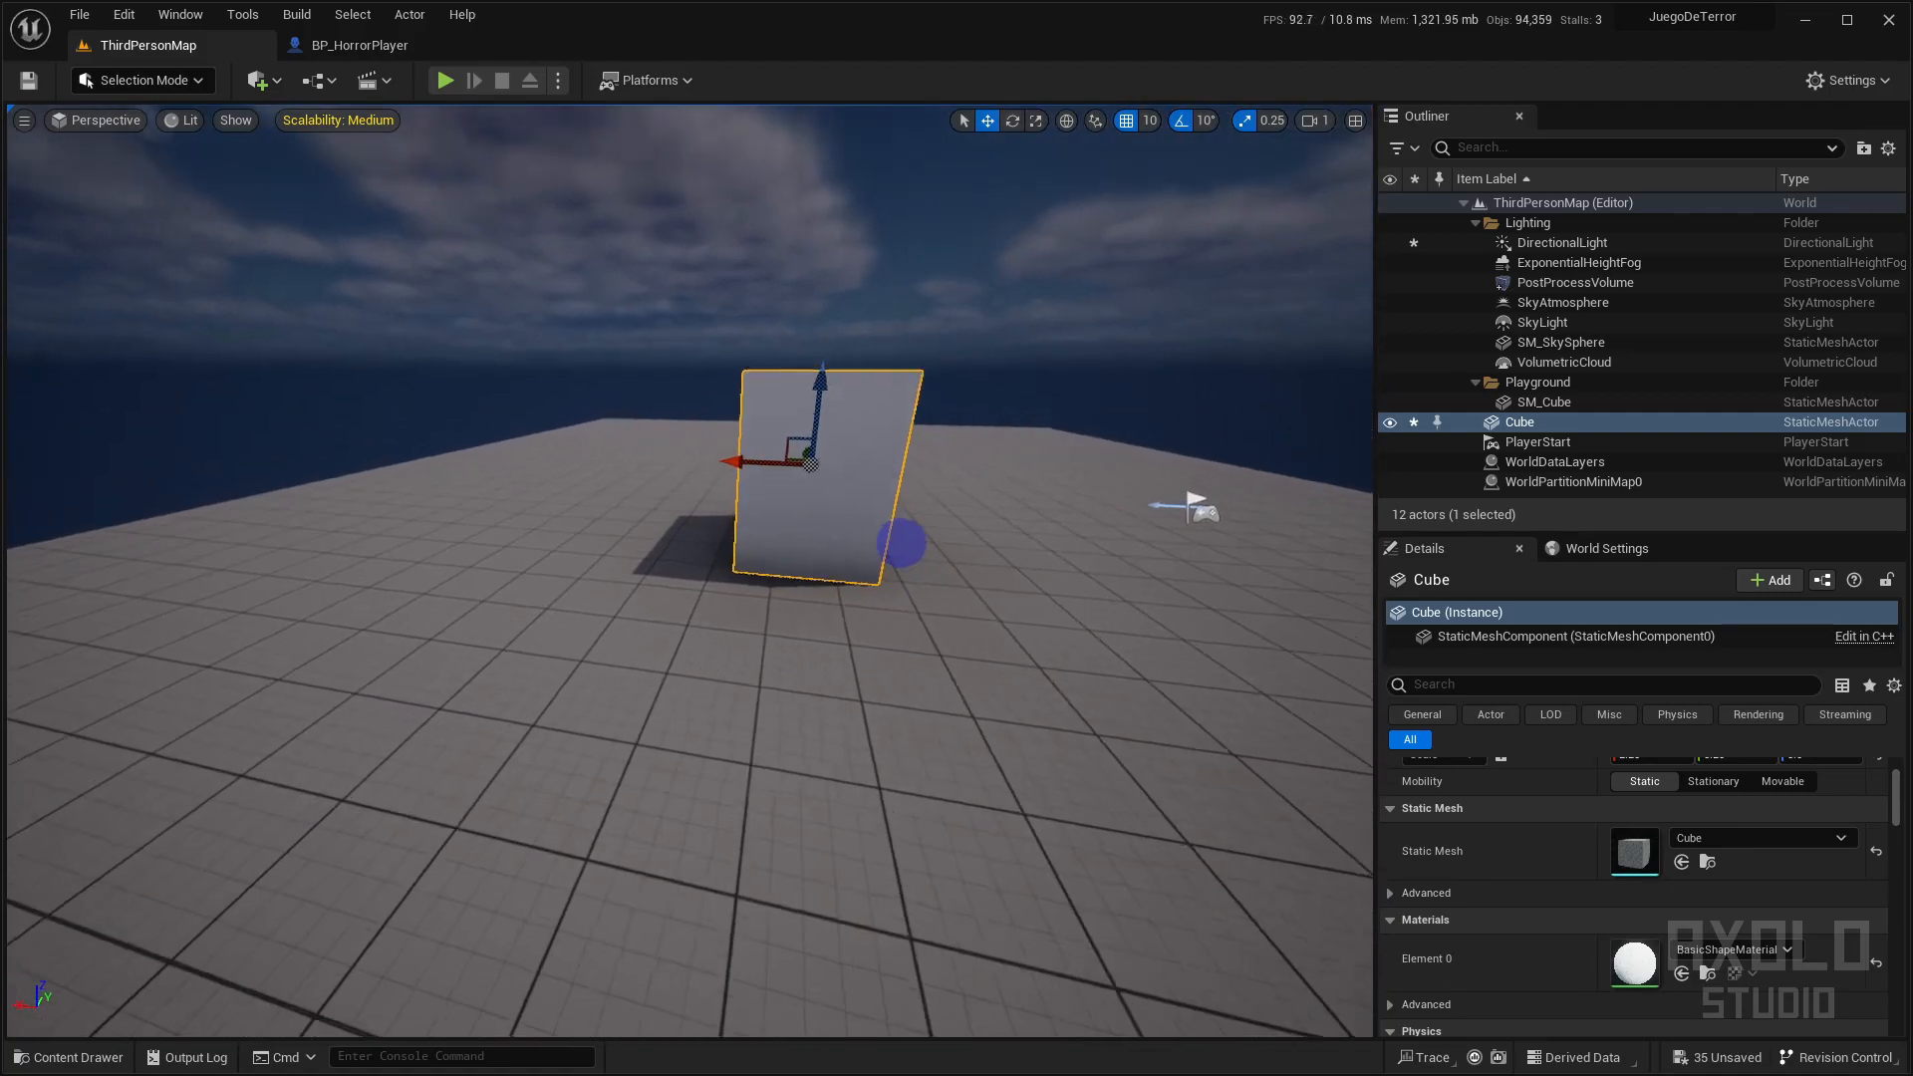
# Try a DirectionalLight intensity of 0 lux and inspect the lighting on the cube and floor
pyautogui.click(1594, 242)
pyautogui.click(1633, 835)
pyautogui.write('0')
pyautogui.press('Return')
pyautogui.moveTo(837, 607); pyautogui.dragTo(1072, 717, button='right')
pyautogui.press('s')
pyautogui.press('w')
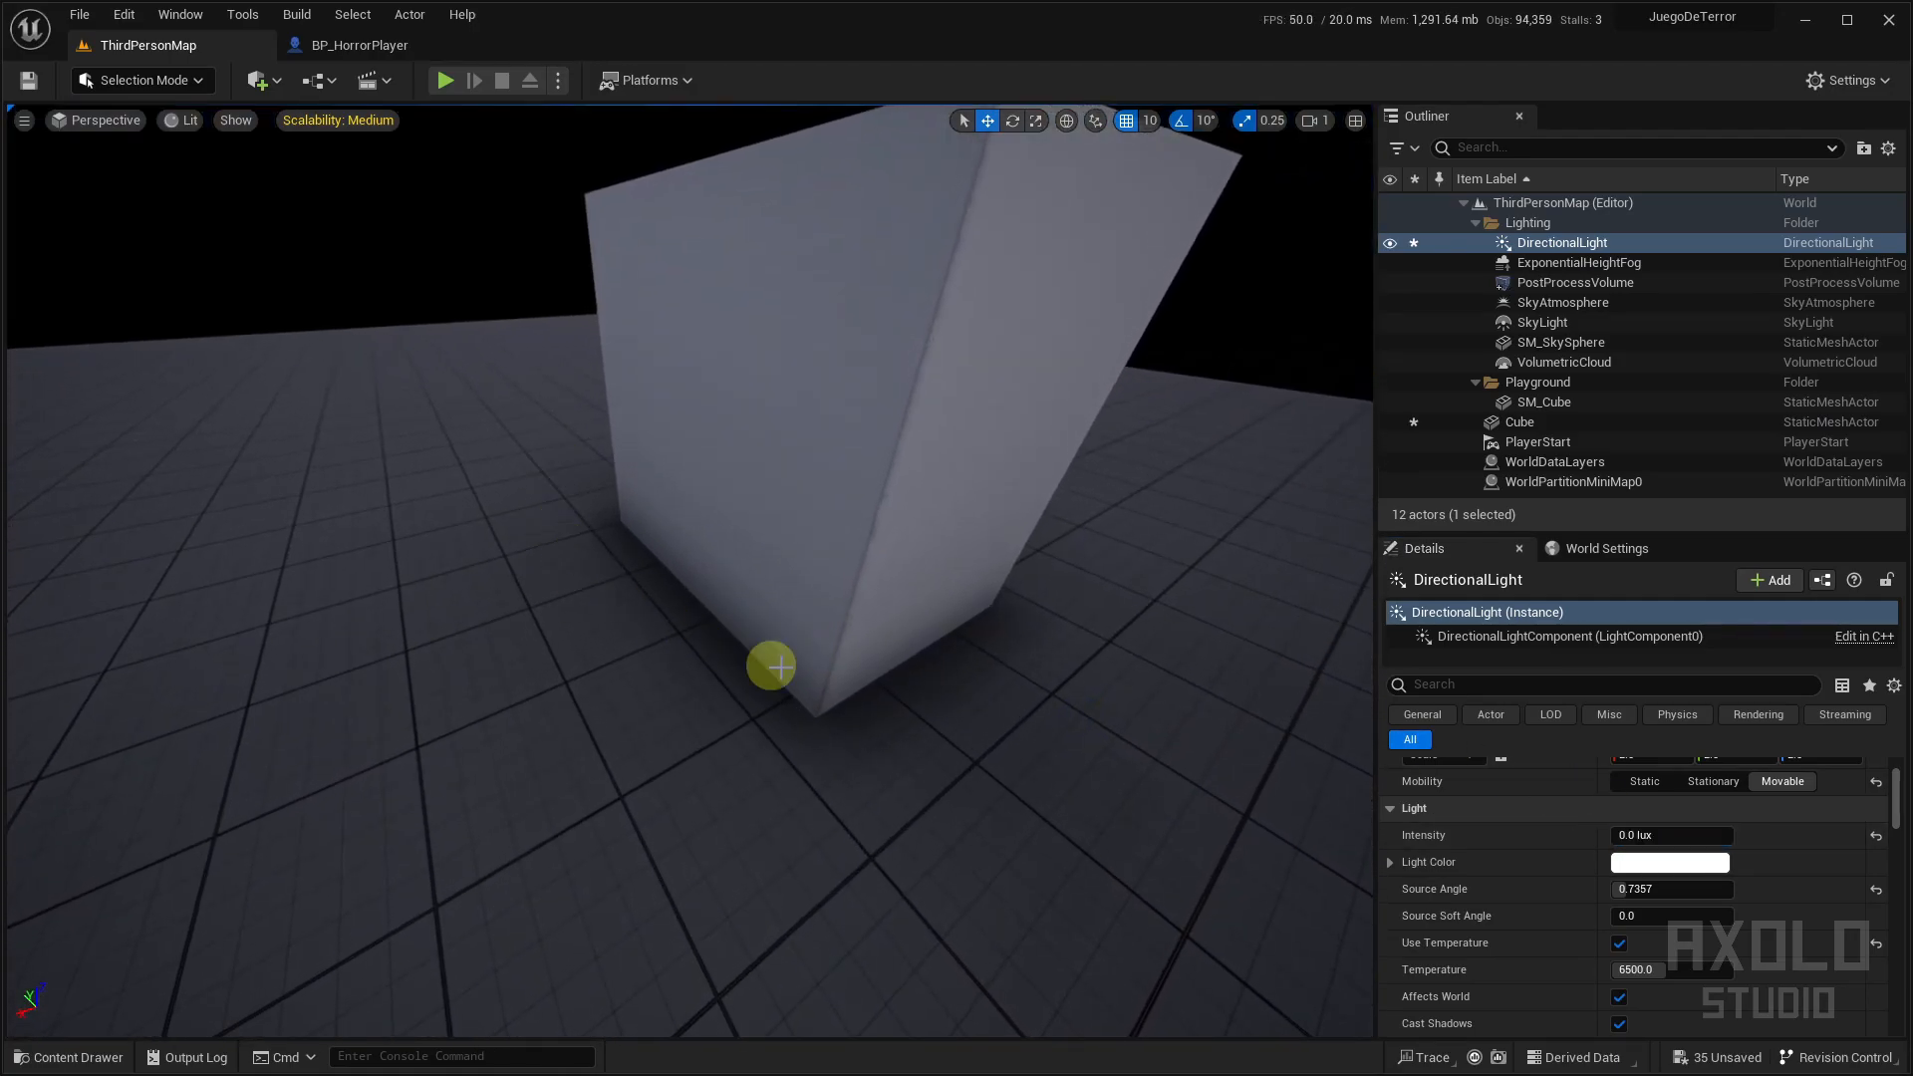
pyautogui.moveTo(763, 730); pyautogui.dragTo(1029, 662, button='right')
pyautogui.press('s')
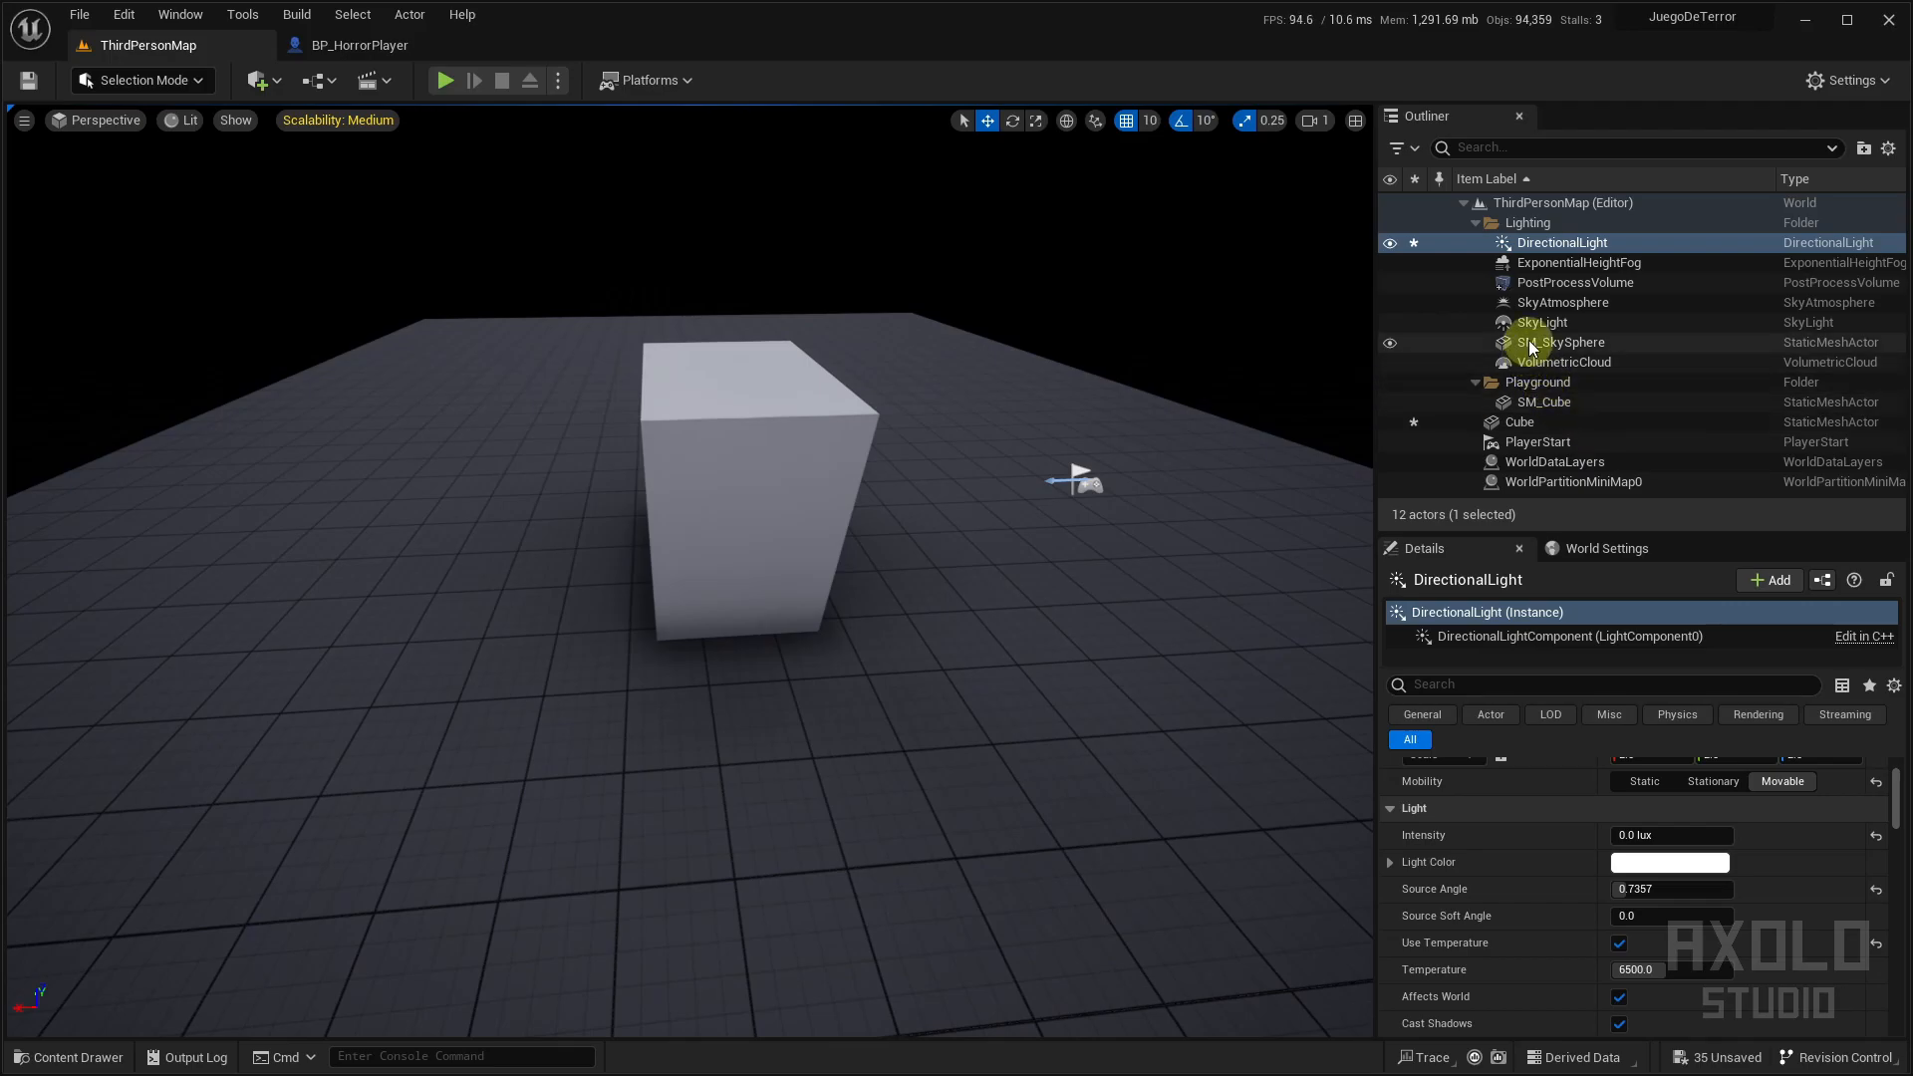
# Hide and show the SkyLight to examine its contribution to the scene's lighting
pyautogui.click(1529, 322)
pyautogui.click(1391, 322)
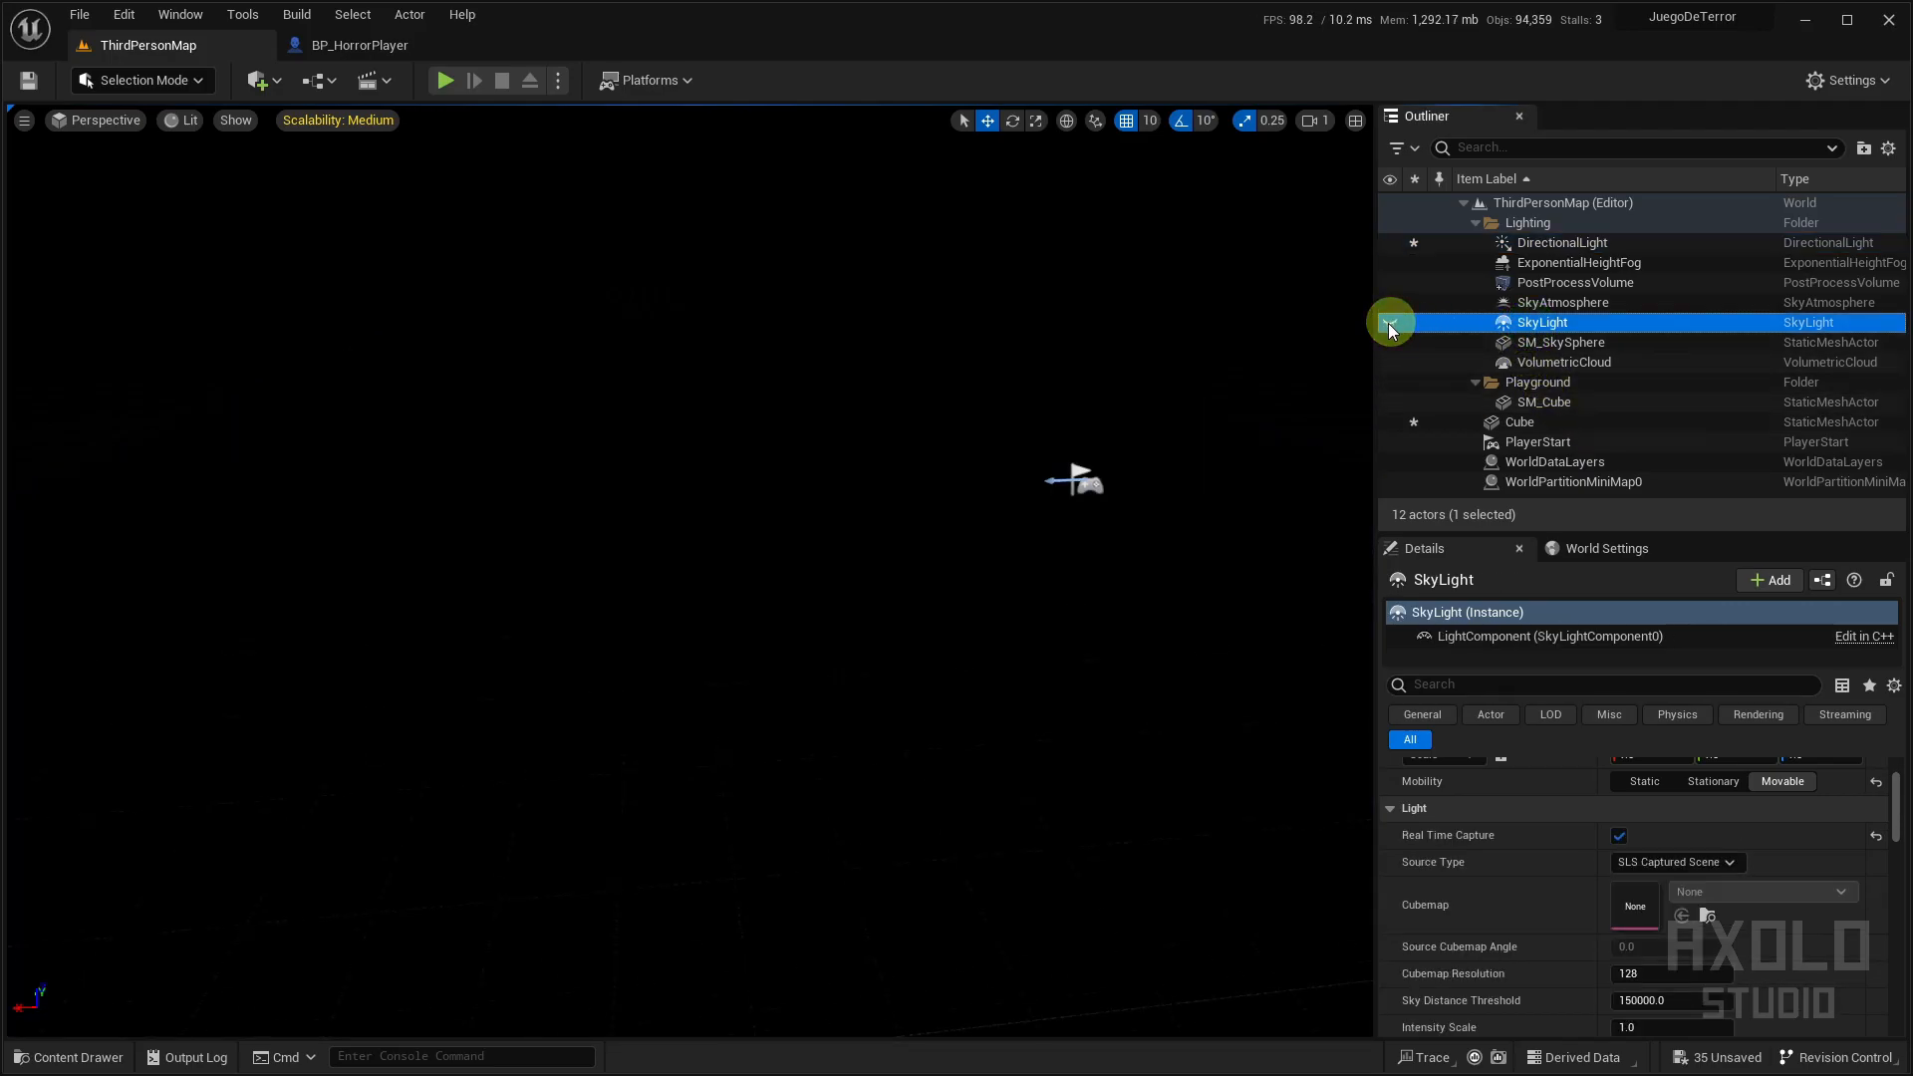
pyautogui.click(1391, 321)
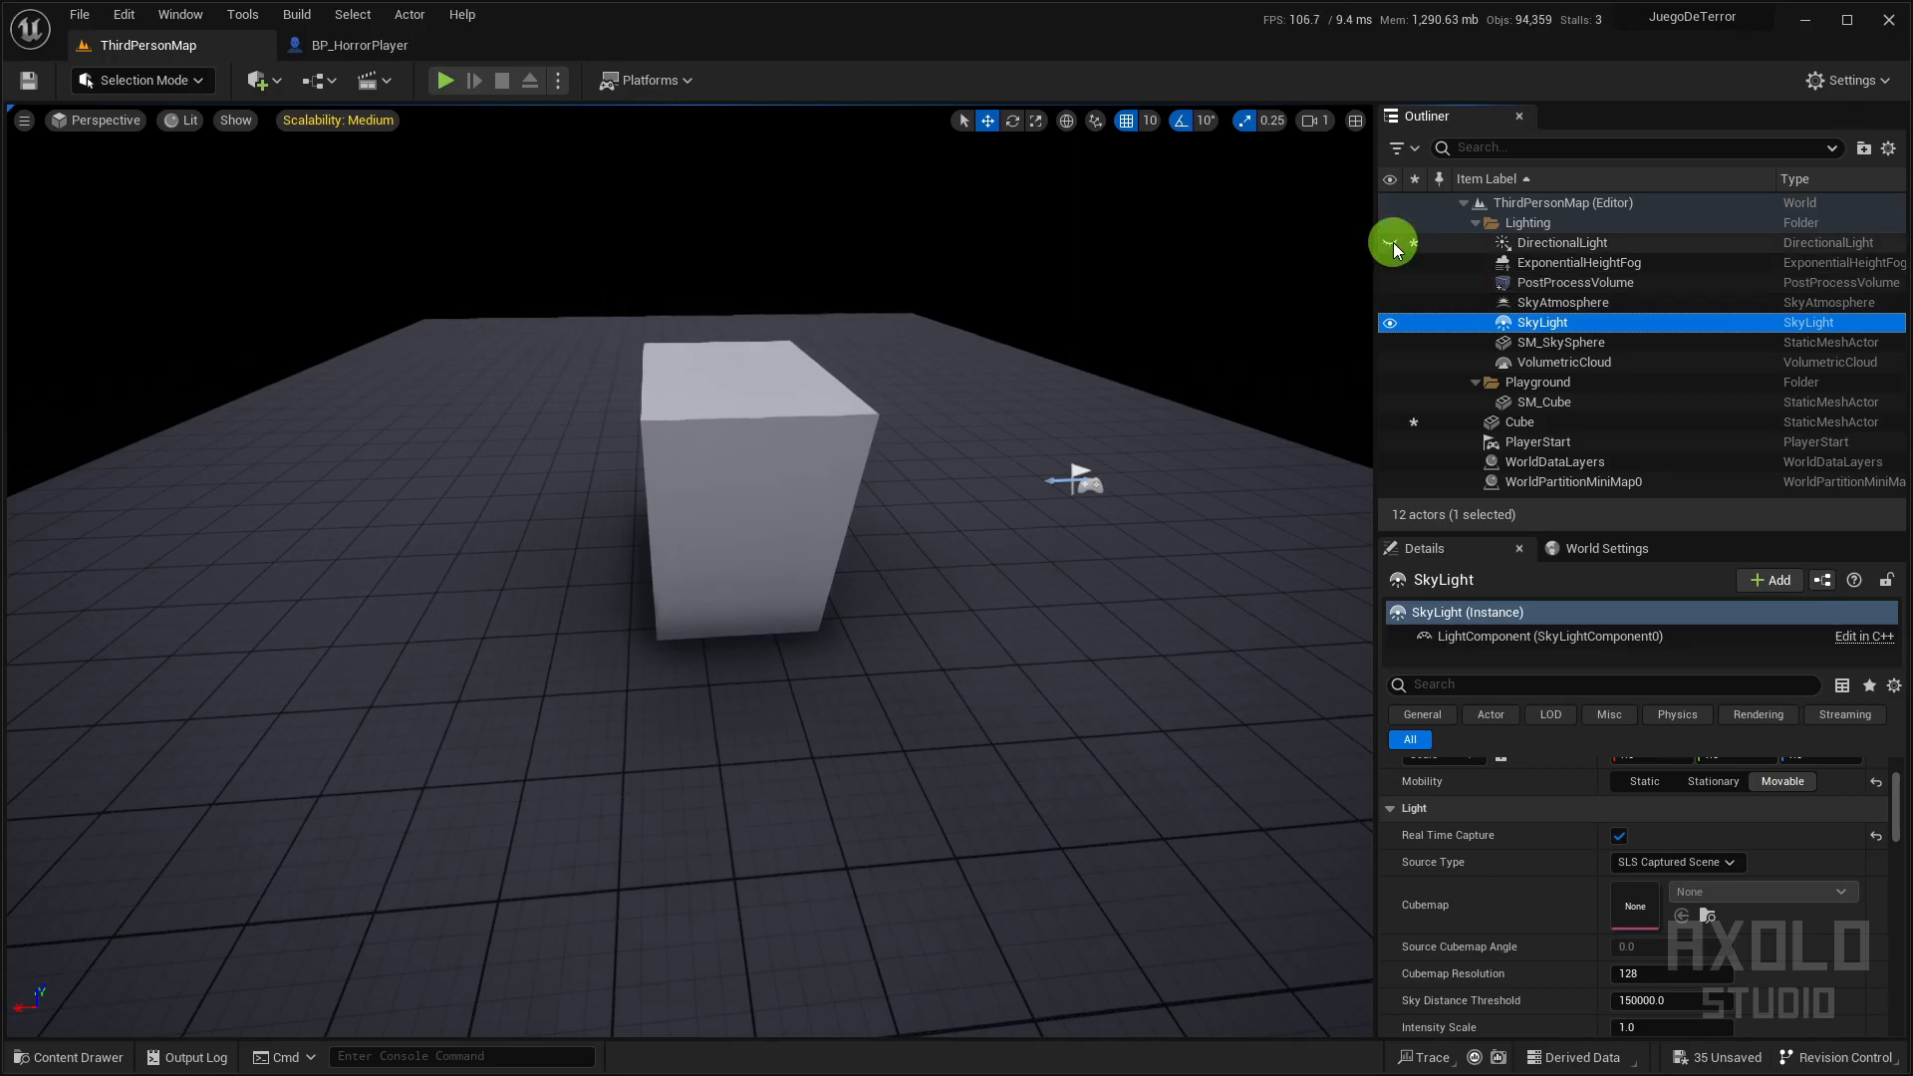
# Set the DirectionalLight's intensity back to 1 lux and inspect the cube and its shadow
pyautogui.click(1425, 243)
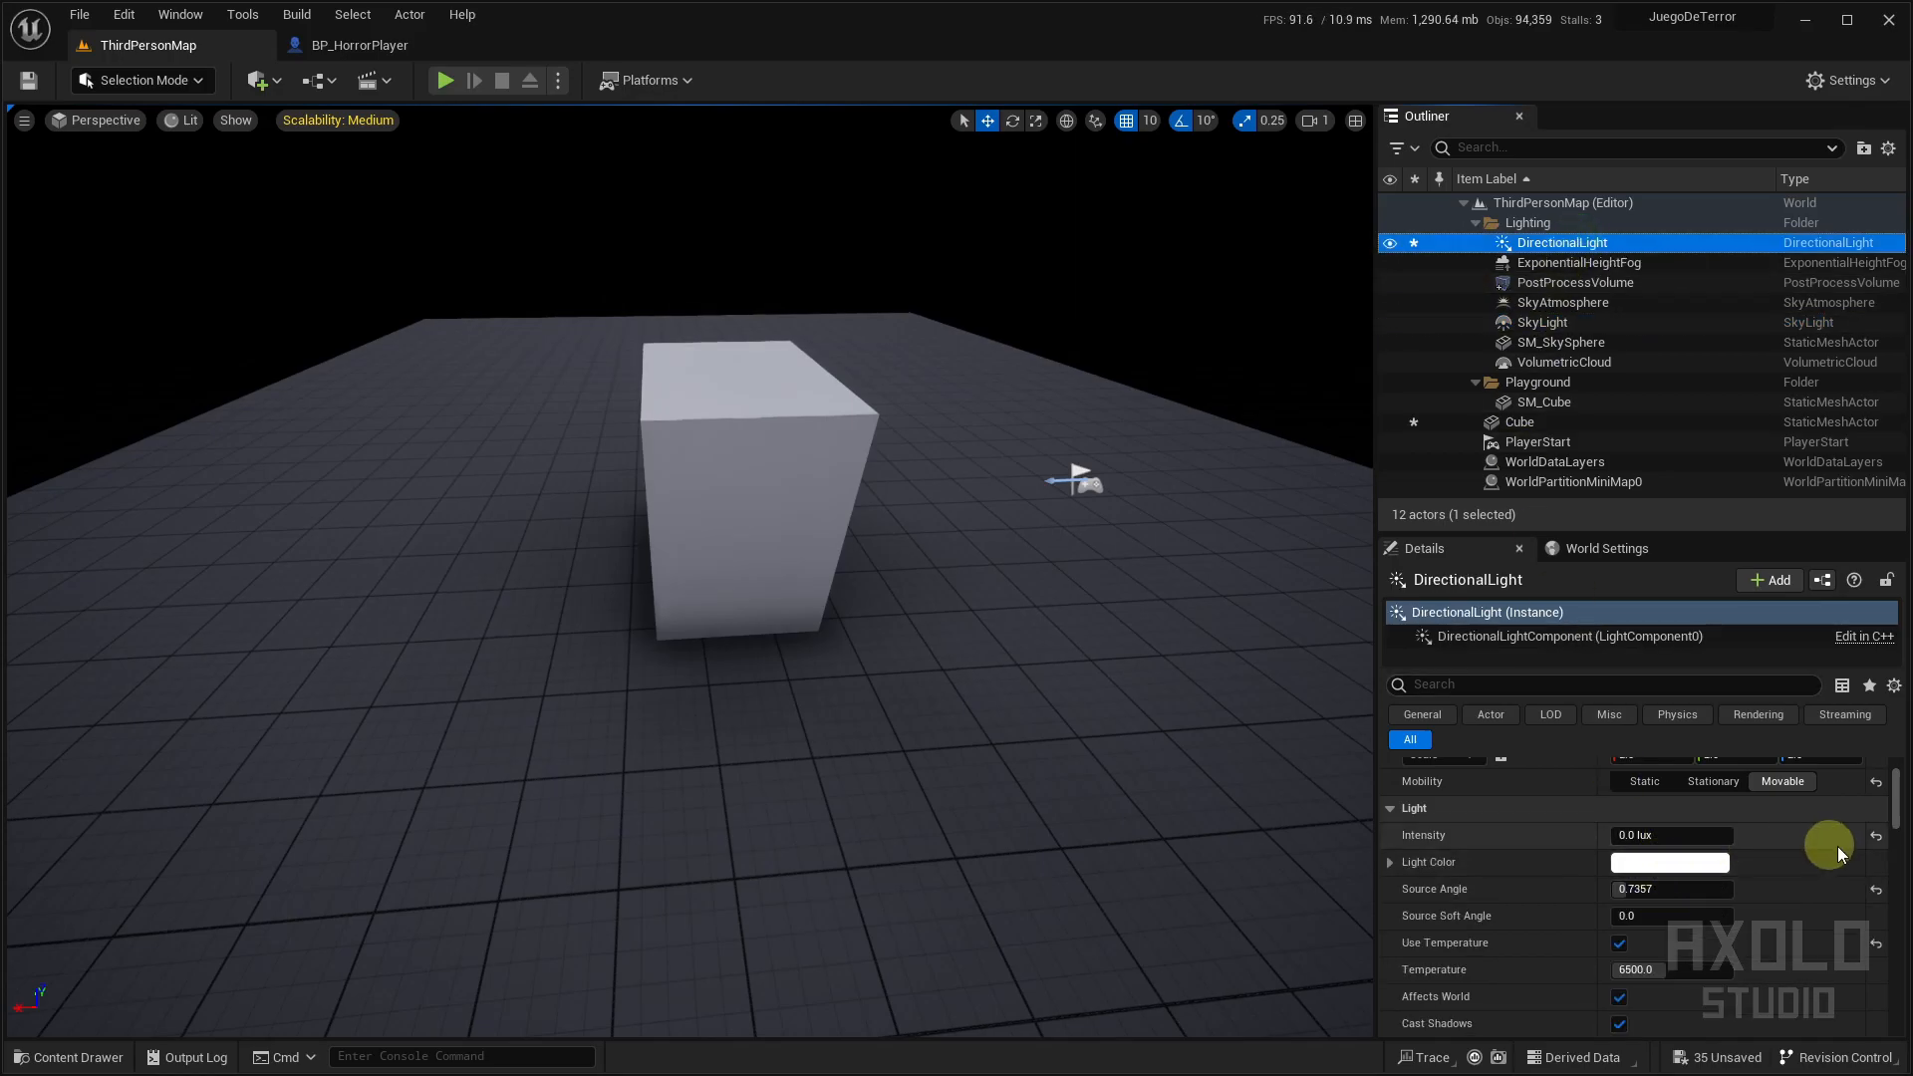
pyautogui.click(1683, 840)
pyautogui.write('1')
pyautogui.press('Return')
pyautogui.moveTo(941, 510); pyautogui.dragTo(1079, 574, button='right')
pyautogui.press('s')
pyautogui.moveTo(803, 529); pyautogui.dragTo(427, 850, button='right')
# Set the DirectionalLight's intensity to 0.5 lux
pyautogui.click(1653, 837)
pyautogui.write('0.5')
pyautogui.press('Return')
pyautogui.moveTo(841, 631); pyautogui.dragTo(1085, 517, button='right')
pyautogui.moveTo(994, 442); pyautogui.dragTo(875, 415, button='right')
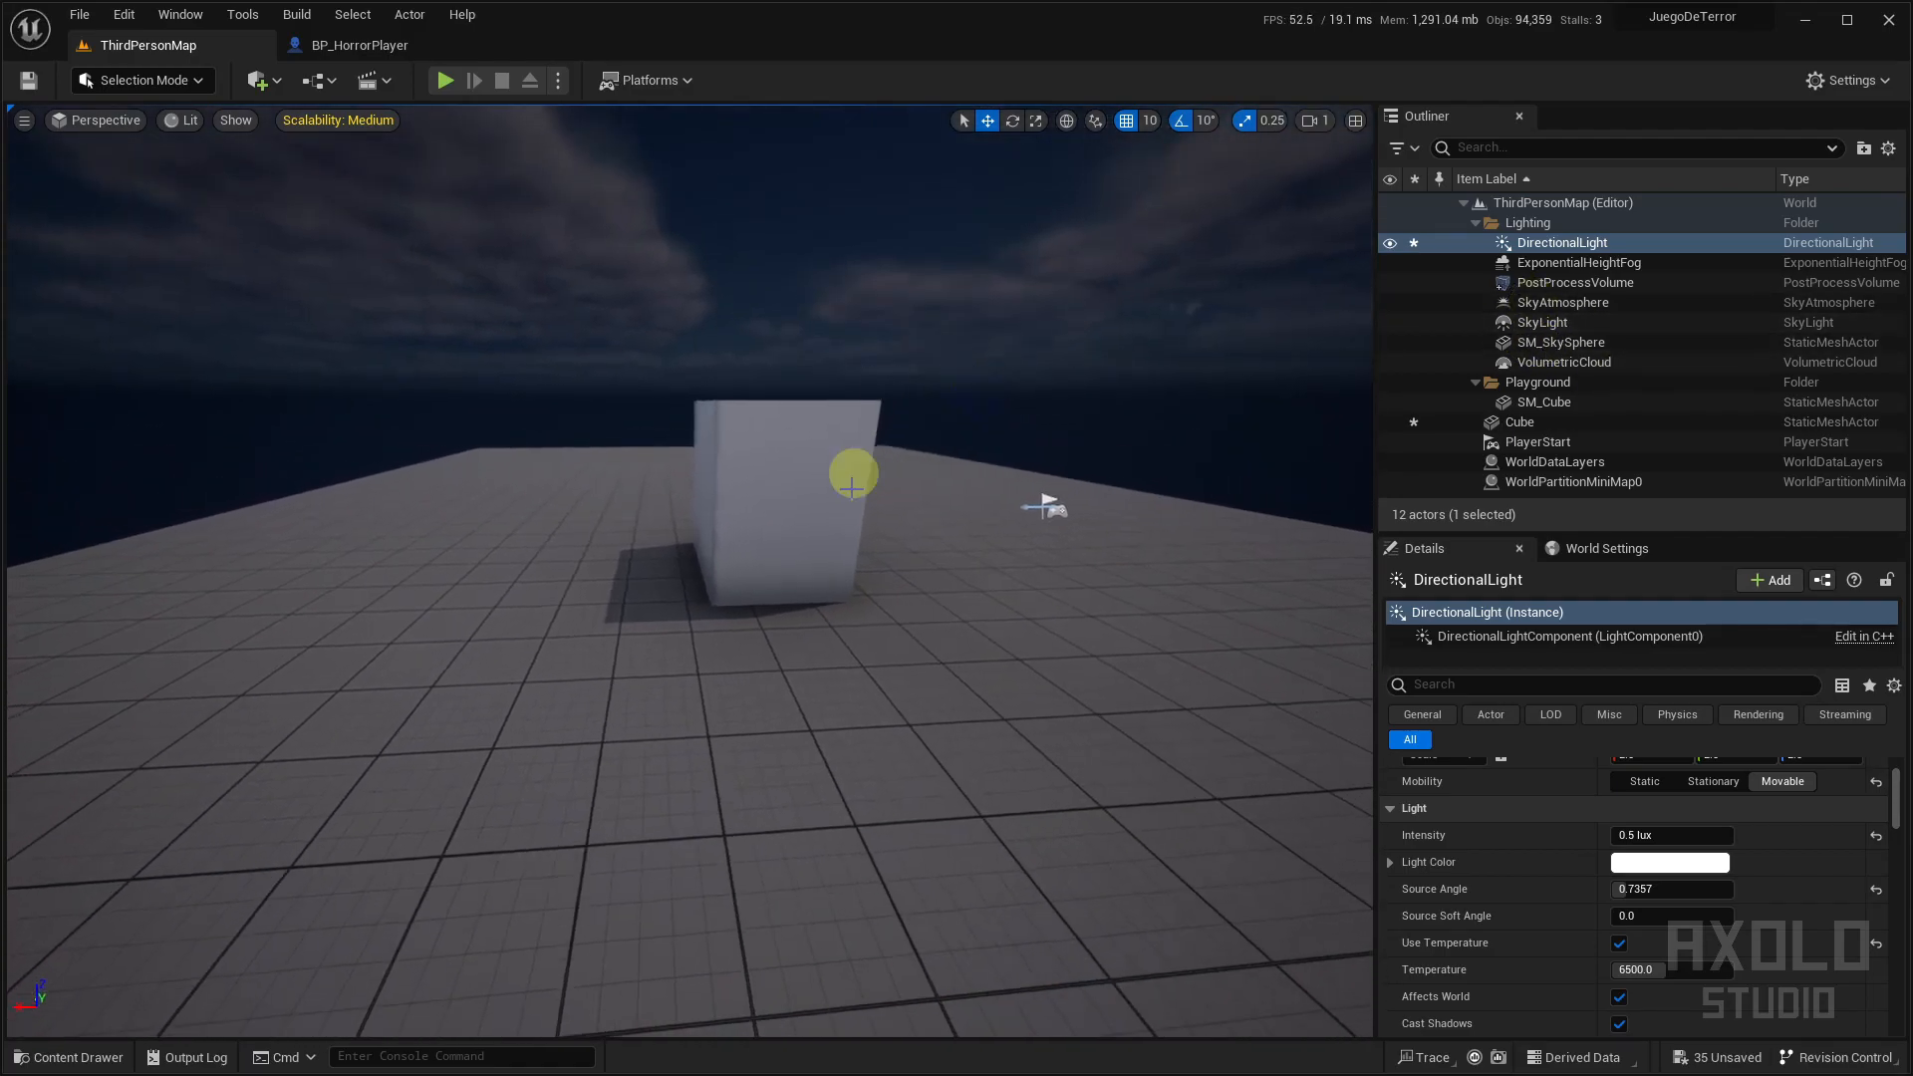
# Select the PostProcessVolume and review its Lens and Color Grading settings
pyautogui.click(1524, 285)
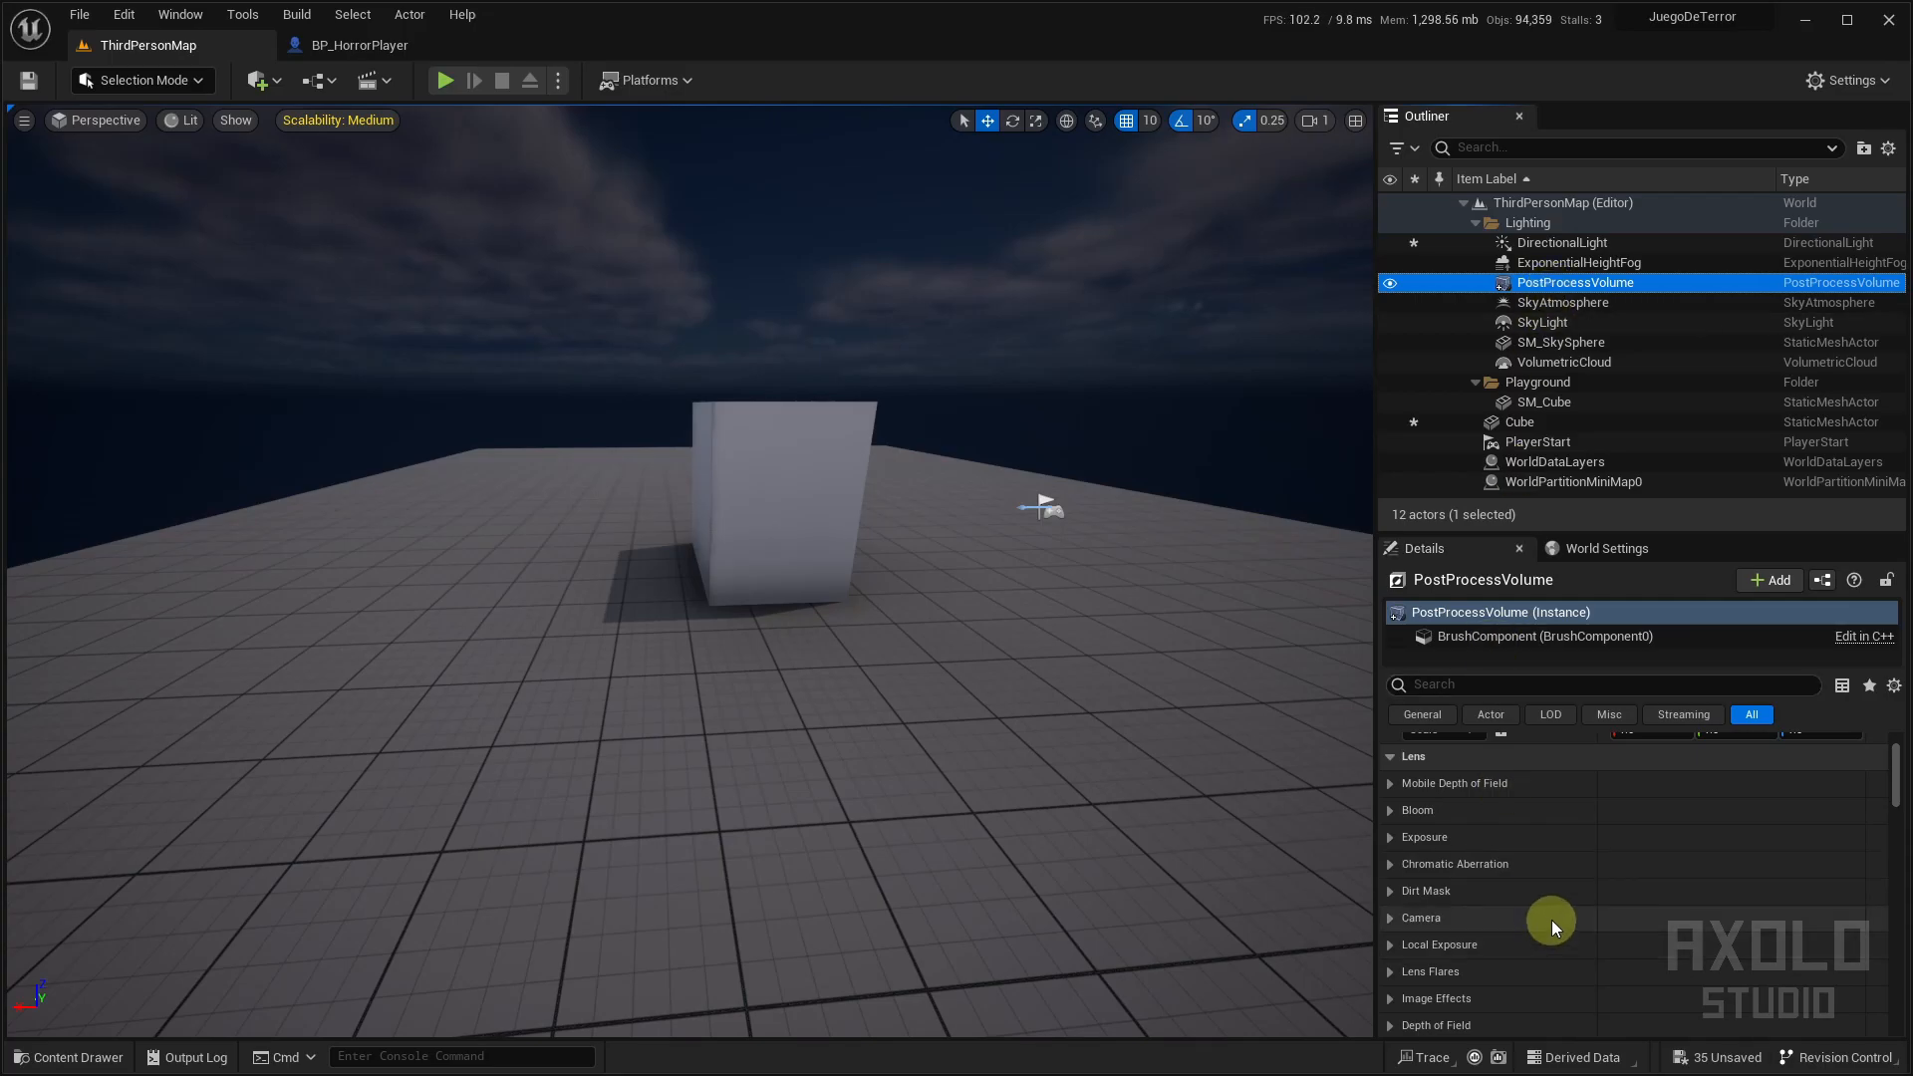
pyautogui.scroll(-5, 1591, 893)
pyautogui.scroll(4, 1610, 845)
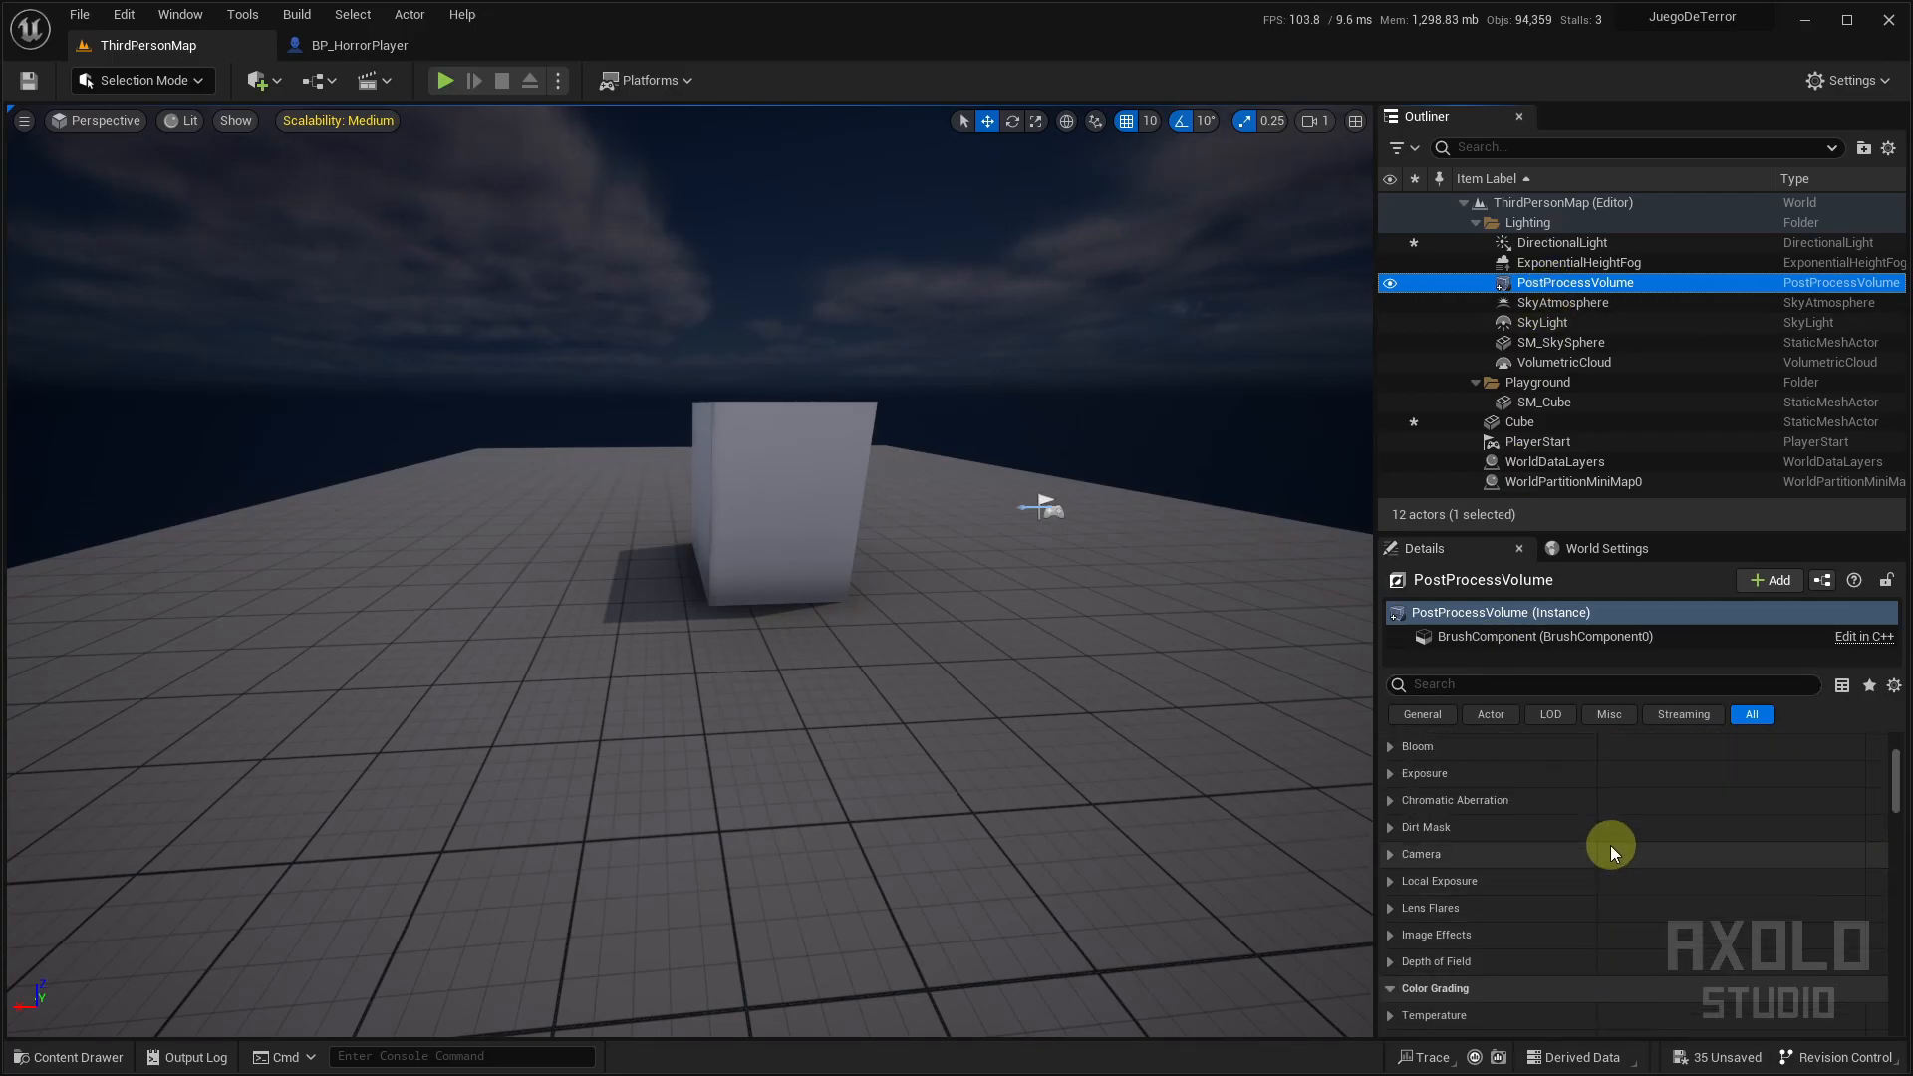
pyautogui.scroll(-3, 1524, 745)
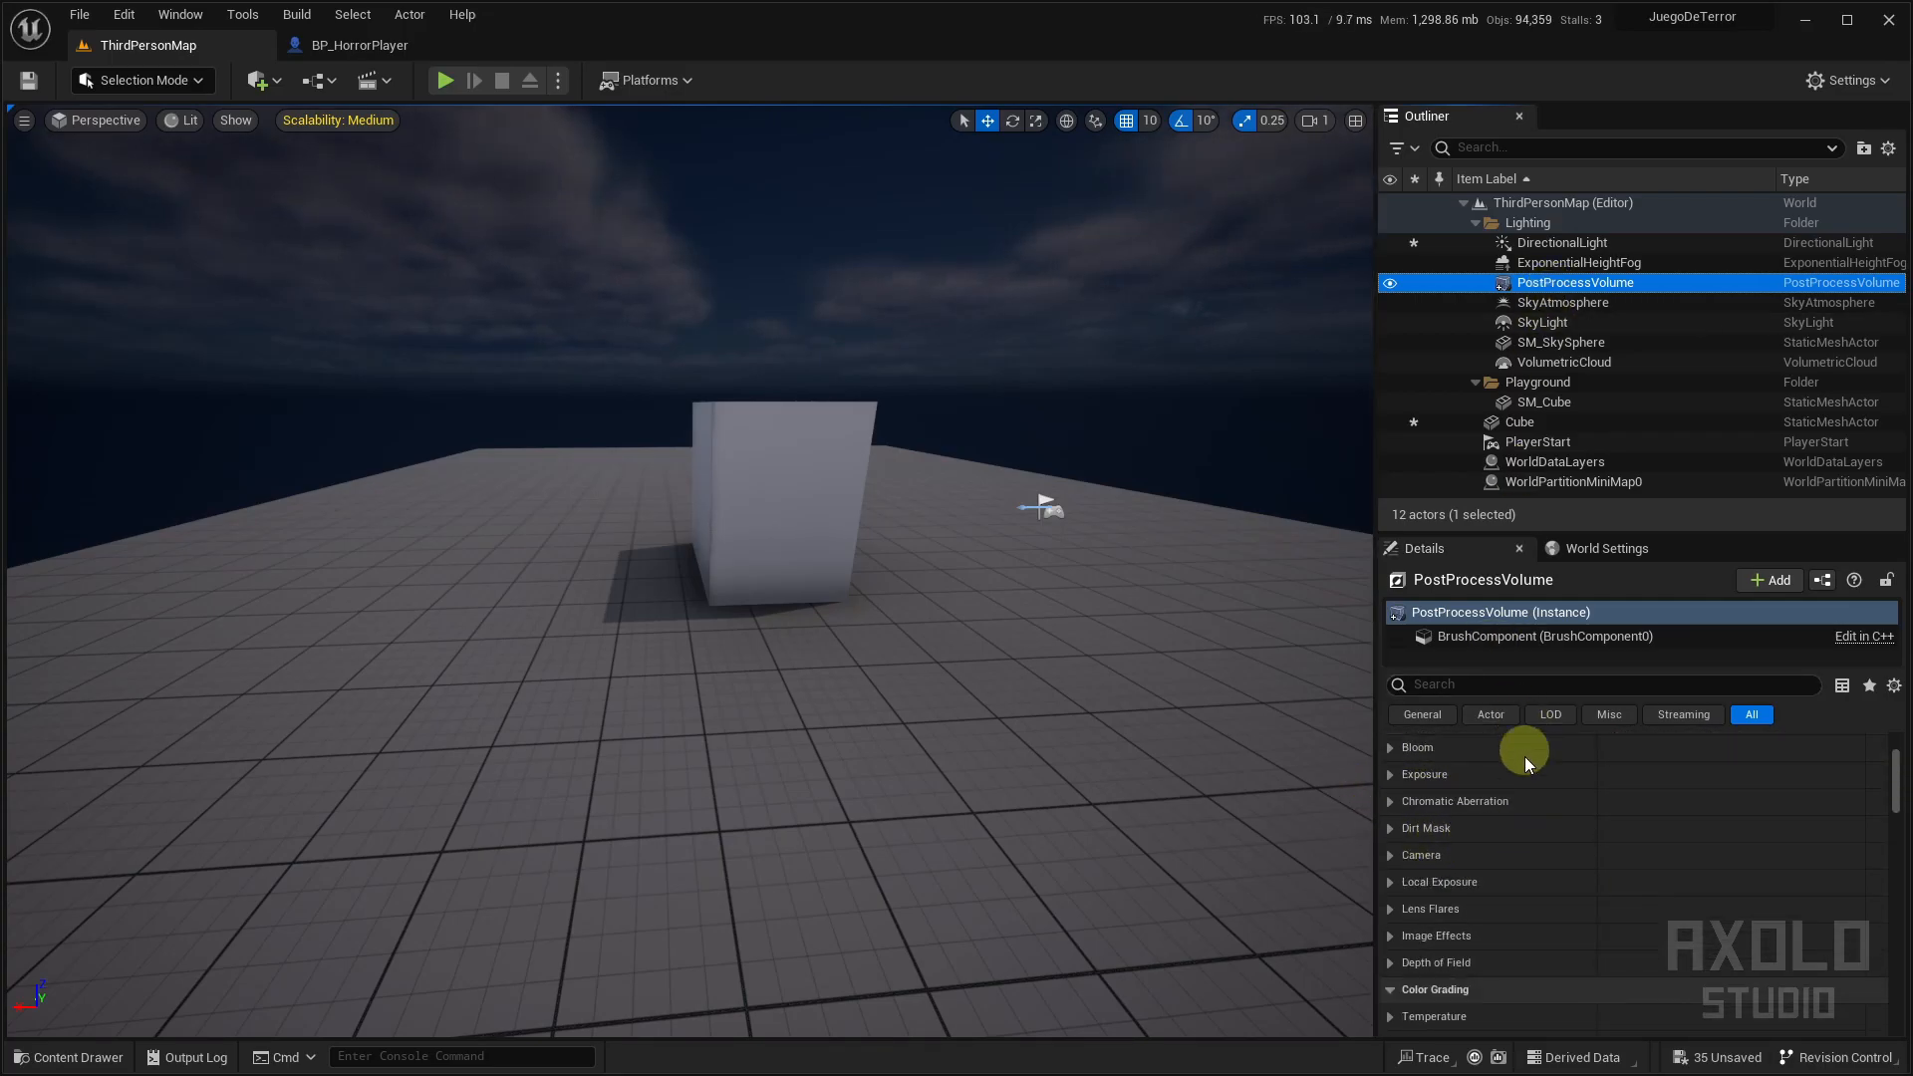
pyautogui.scroll(4, 1516, 803)
pyautogui.moveTo(1896, 767); pyautogui.dragTo(1895, 789)
pyautogui.scroll(3, 1454, 834)
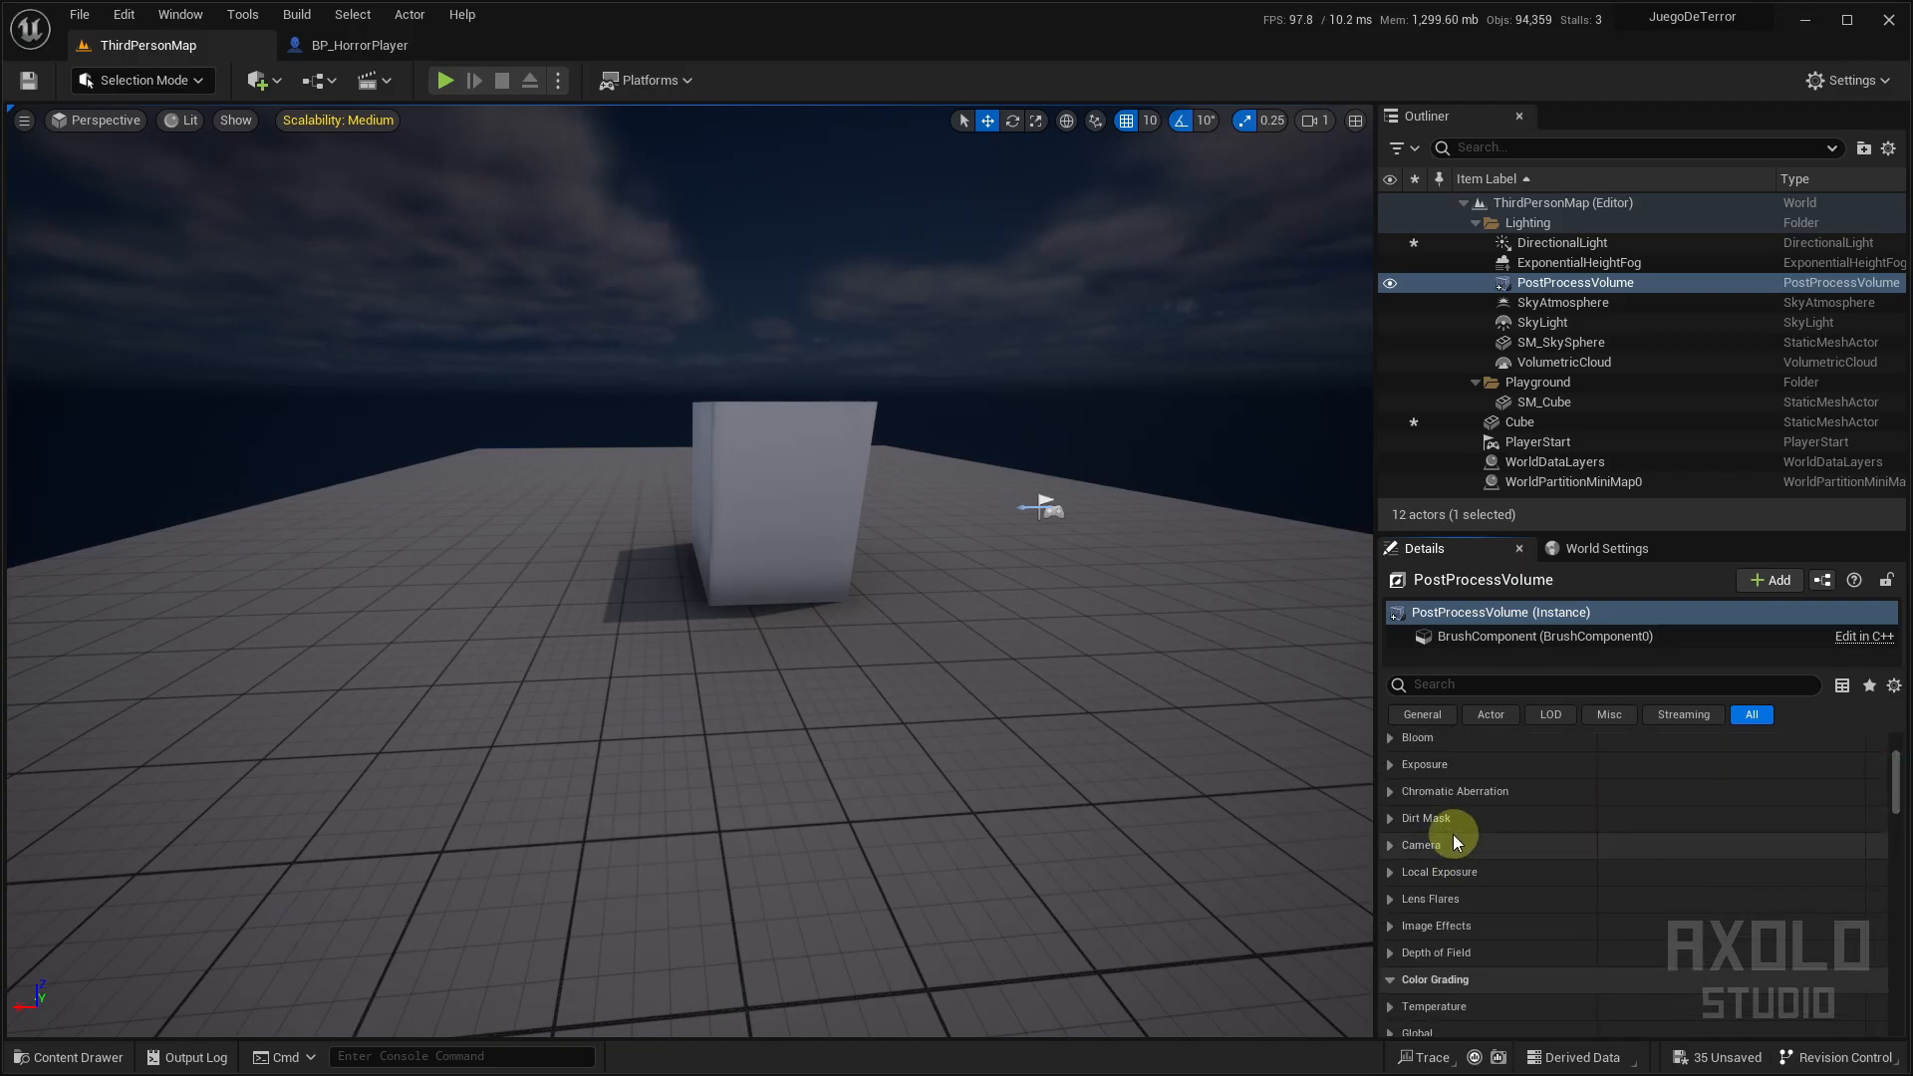
# Expand the PostProcessVolume's Exposure settings and view the cube and sky under them
pyautogui.moveTo(883, 573)
pyautogui.mouseDown(button='right')
pyautogui.moveTo(892, 529)
pyautogui.moveTo(886, 558)
pyautogui.mouseUp(button='right')
pyautogui.click(1426, 830)
pyautogui.scroll(-3, 1592, 866)
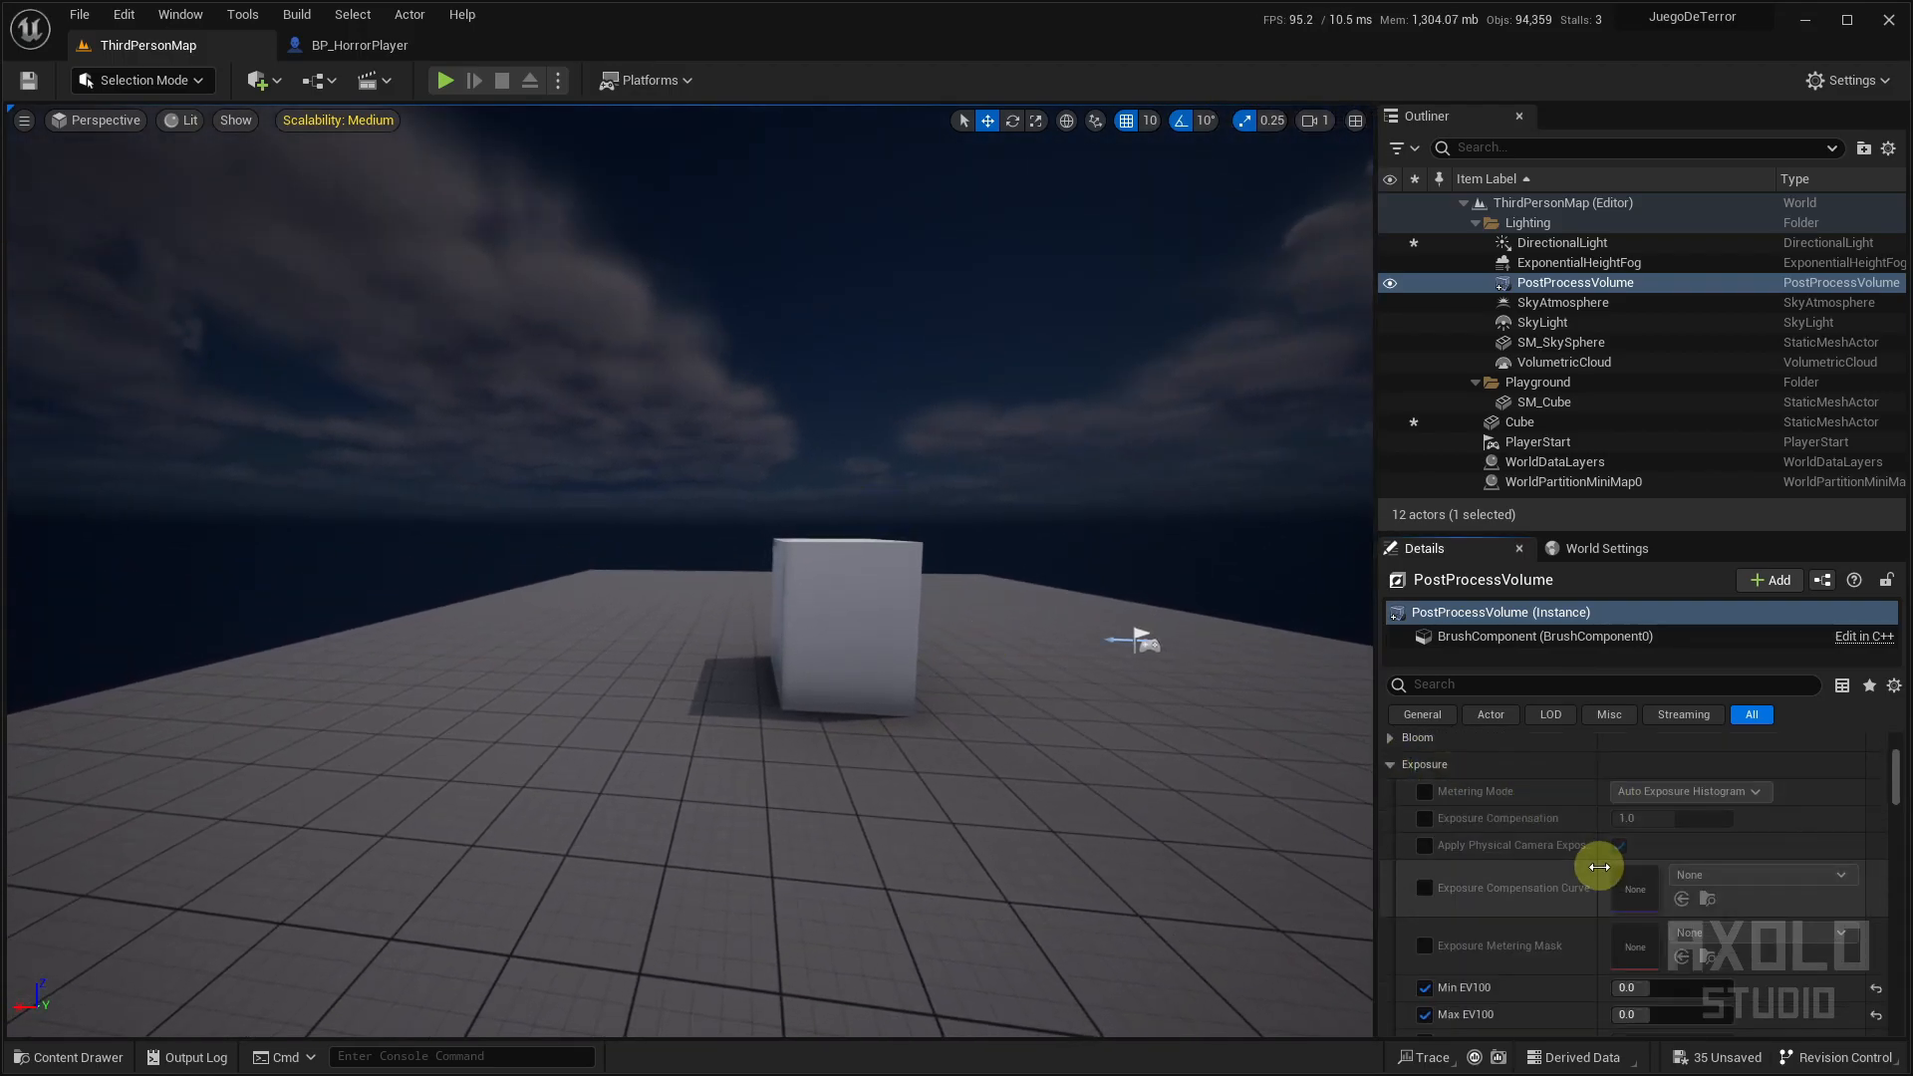
pyautogui.moveTo(1064, 767); pyautogui.dragTo(1115, 787, button='right')
pyautogui.press('a')
pyautogui.moveTo(965, 673); pyautogui.dragTo(978, 504, button='right')
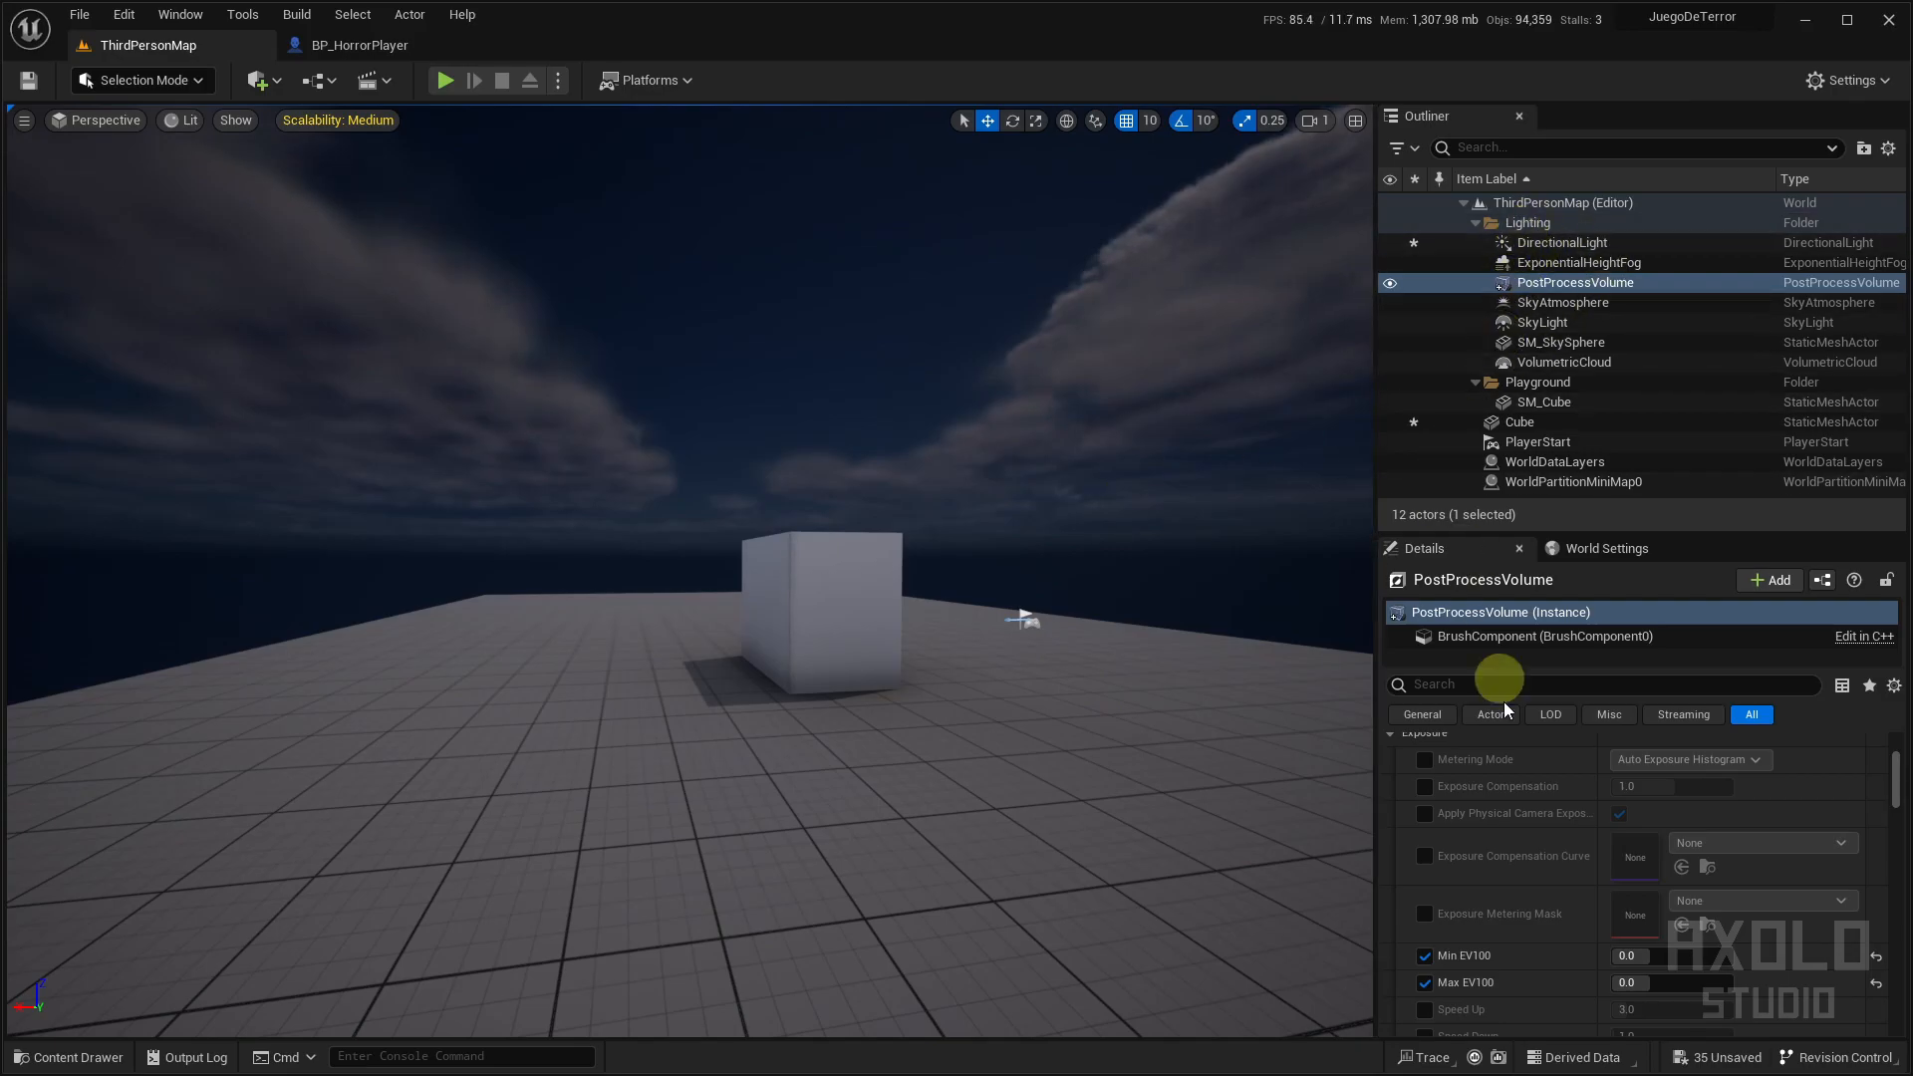
# Enable the PostProcessVolume's Exposure Compensation, set it to 0, and collapse the Exposure settings after viewing the cube
pyautogui.scroll(2, 1464, 897)
pyautogui.click(1425, 851)
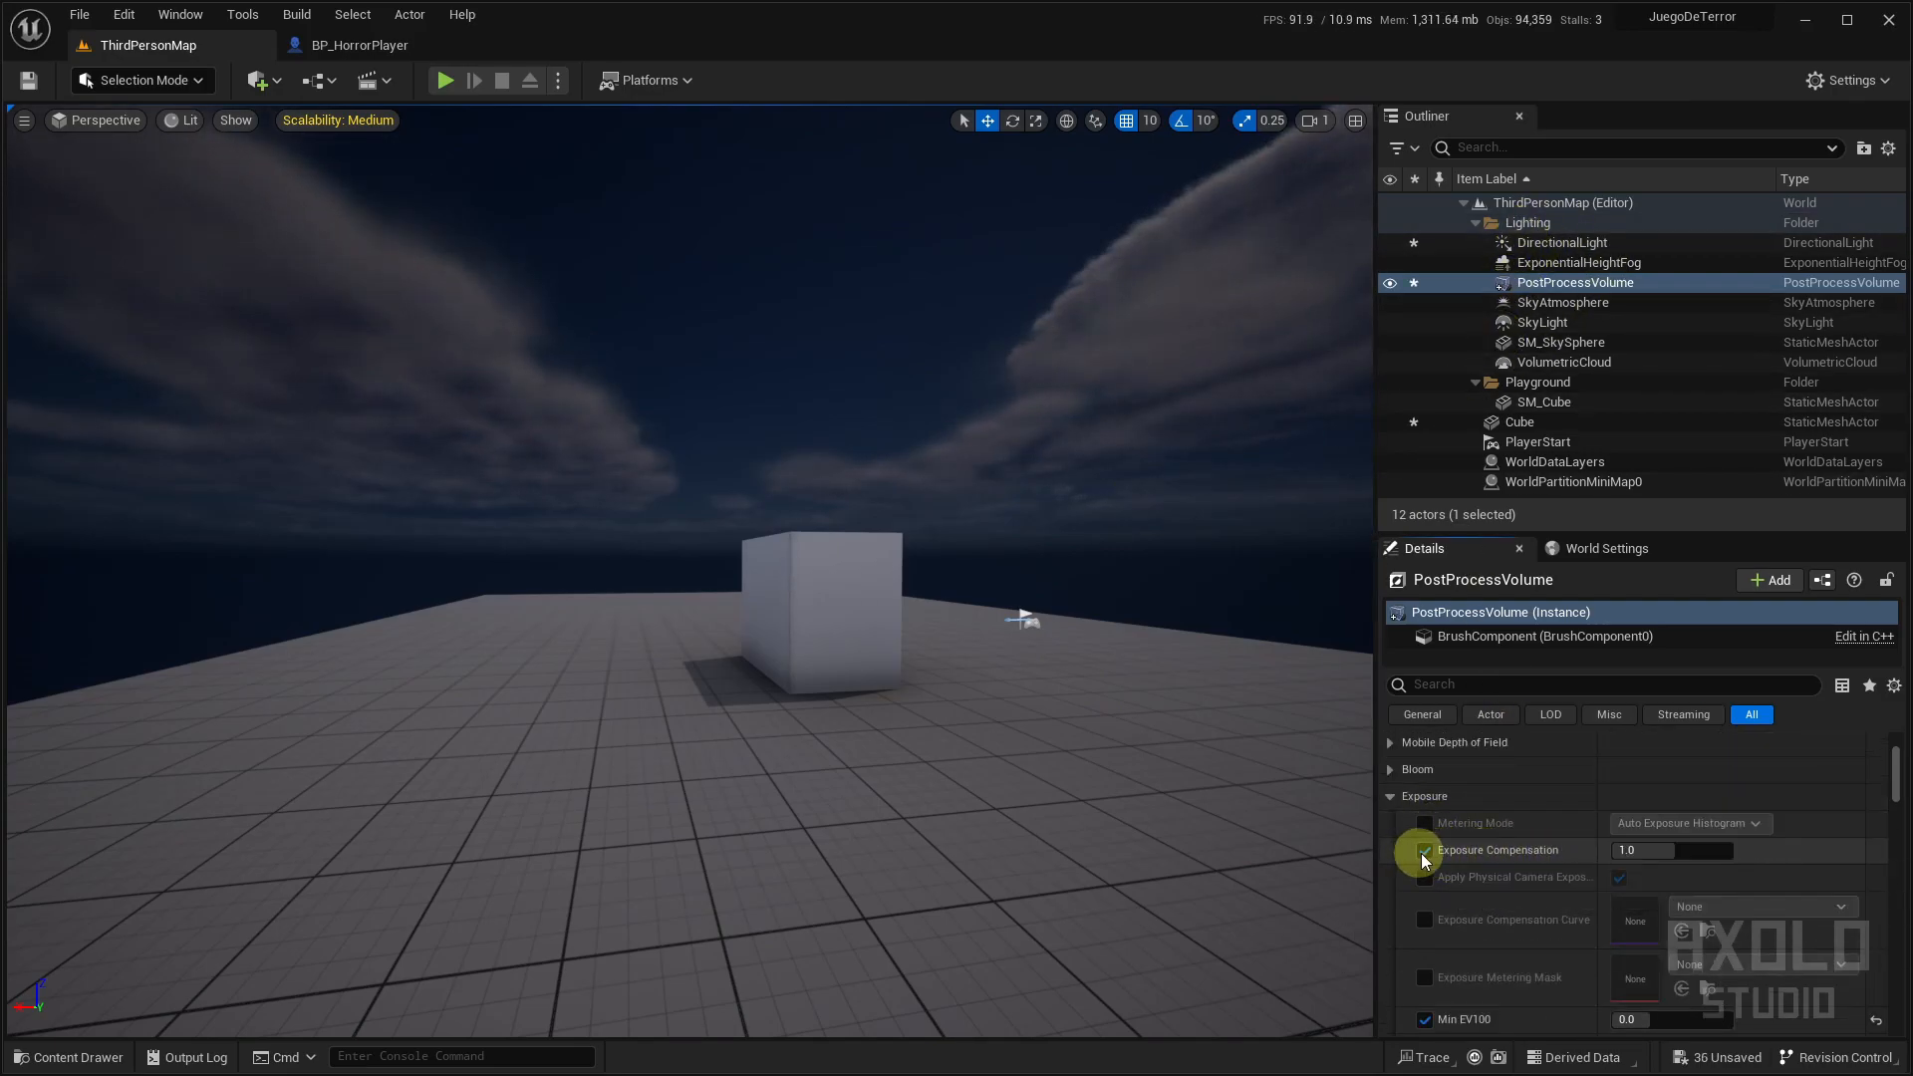
pyautogui.moveTo(1670, 855)
pyautogui.mouseDown()
pyautogui.moveTo(1625, 852)
pyautogui.moveTo(1658, 852)
pyautogui.mouseUp()
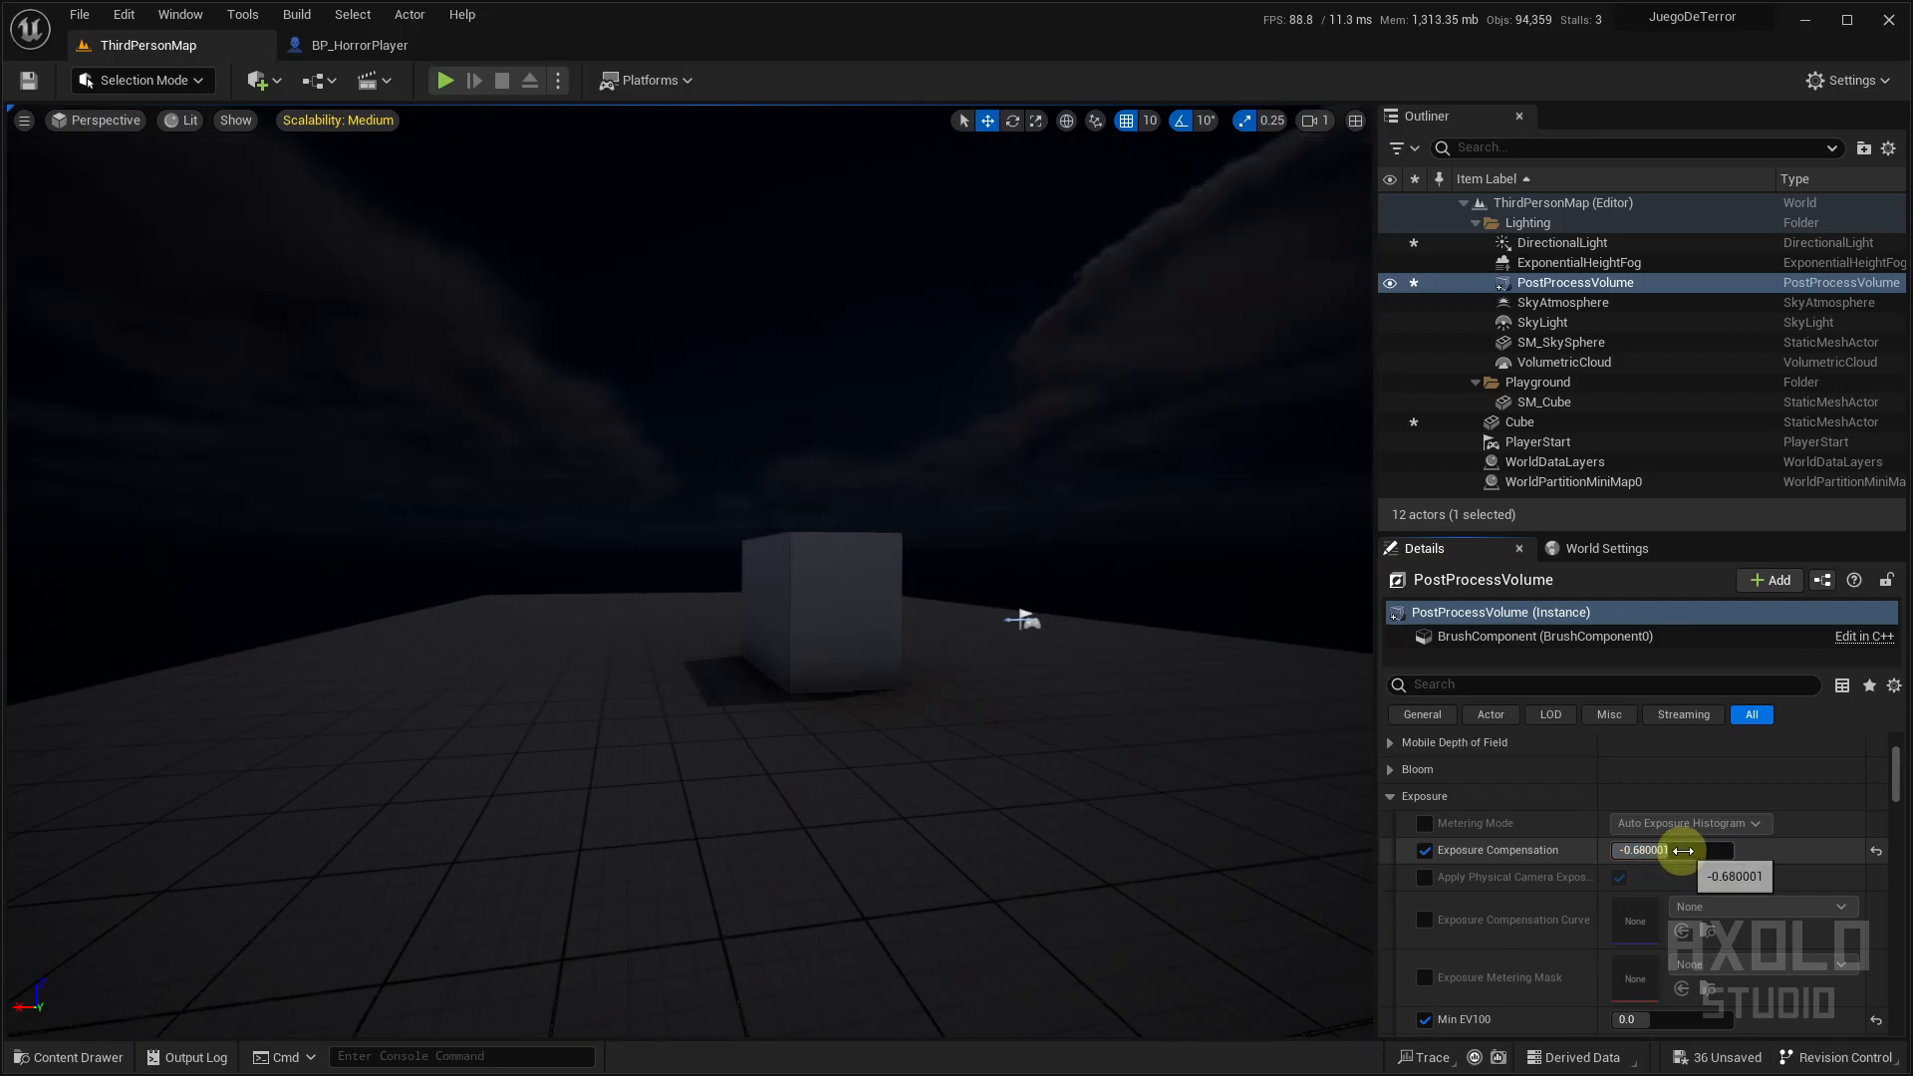
pyautogui.click(1683, 849)
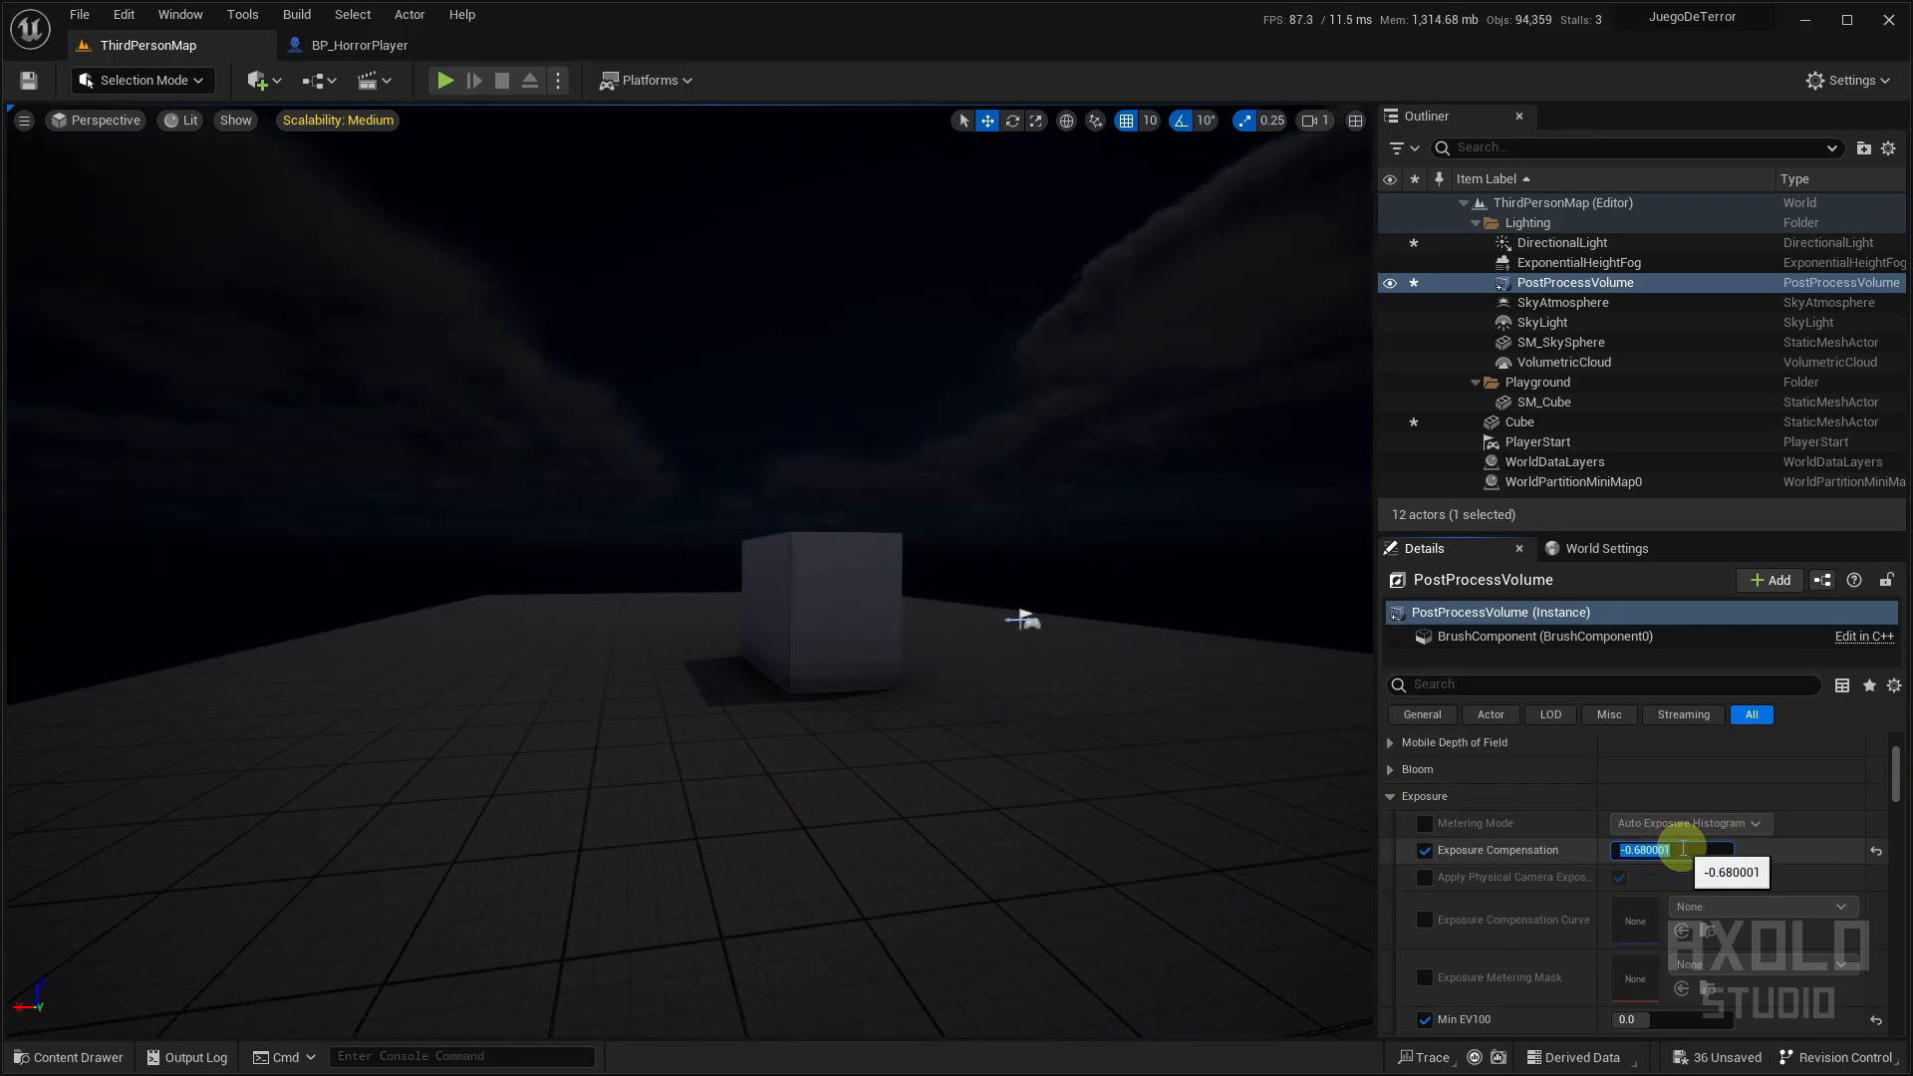
pyautogui.write('1')
pyautogui.press('Return')
pyautogui.write('0')
pyautogui.press('Return')
pyautogui.moveTo(940, 521)
pyautogui.mouseDown(button='right')
pyautogui.moveTo(909, 534)
pyautogui.moveTo(928, 540)
pyautogui.mouseUp(button='right')
pyautogui.click(1390, 796)
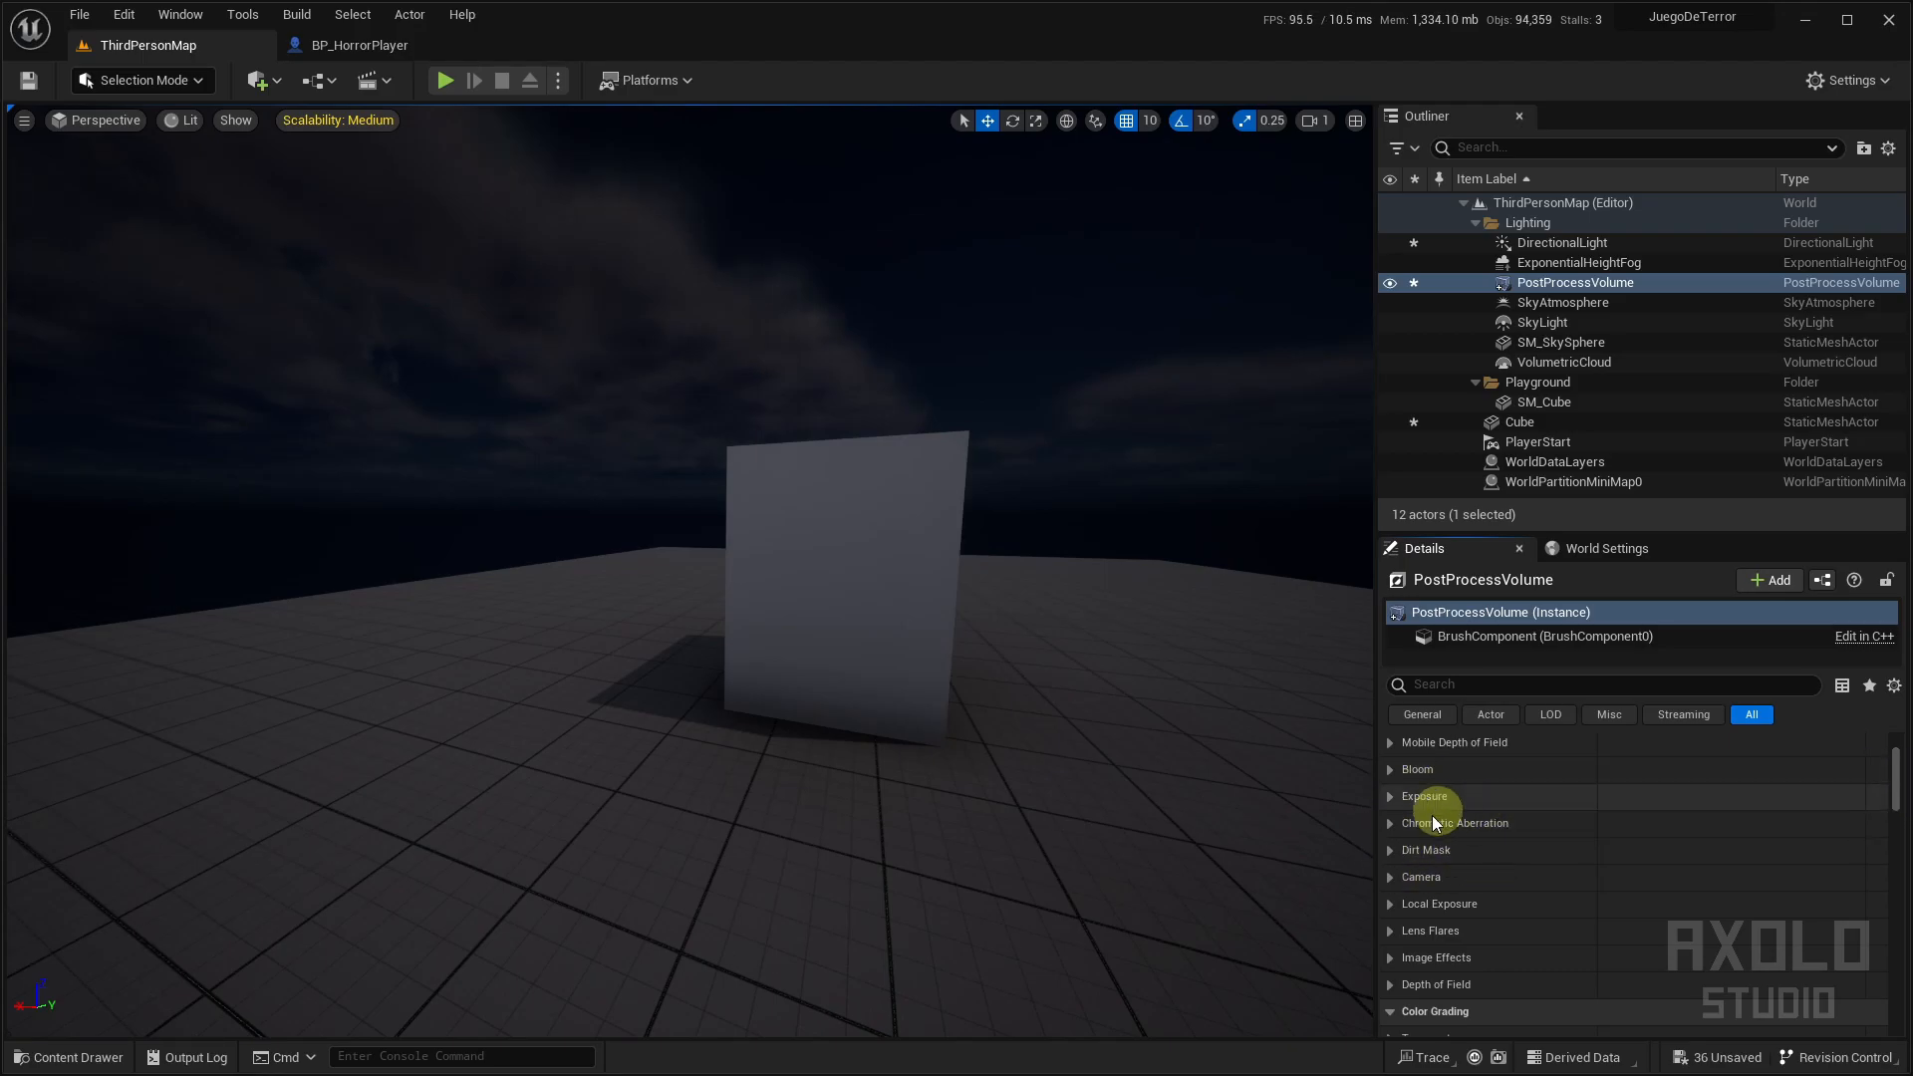
# Examine the PostProcessVolume's Color Grading settings, including the Global and Shadows groups
pyautogui.scroll(-2, 1440, 820)
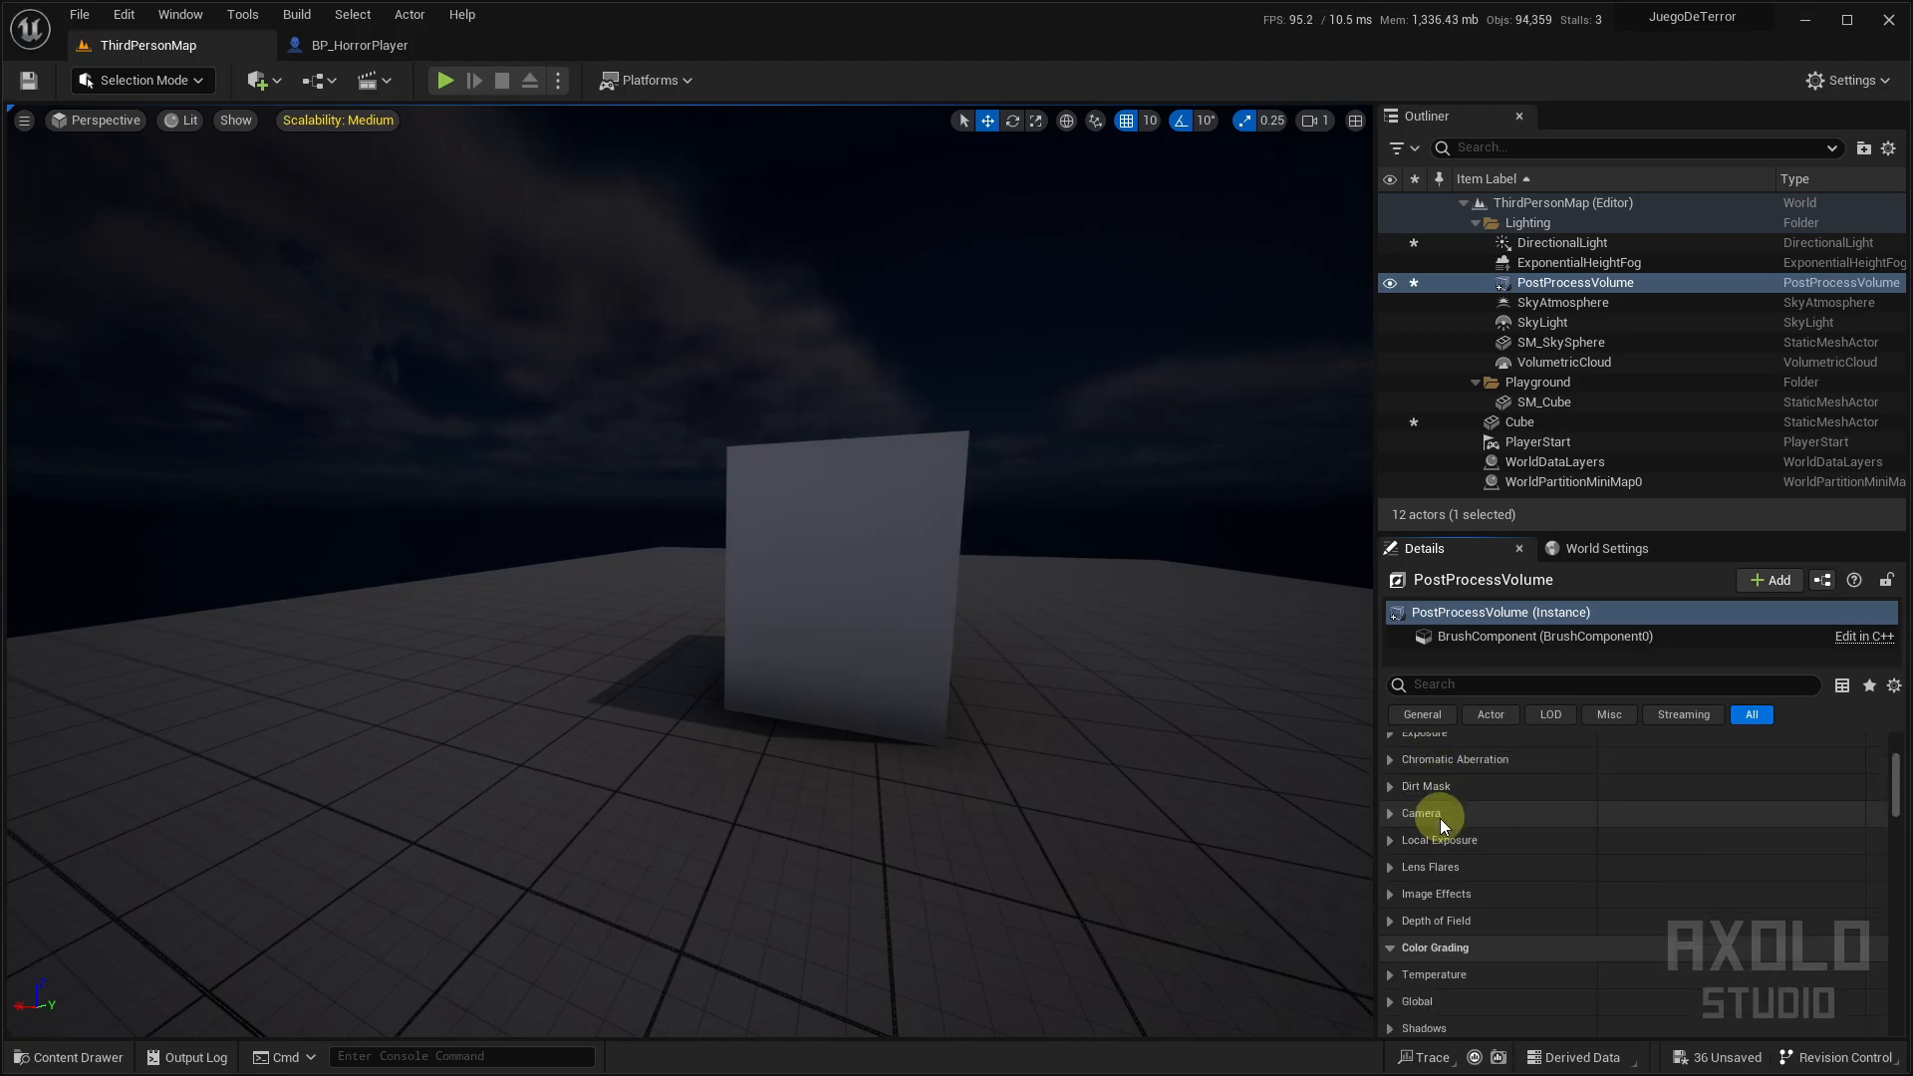
pyautogui.scroll(-5, 1502, 821)
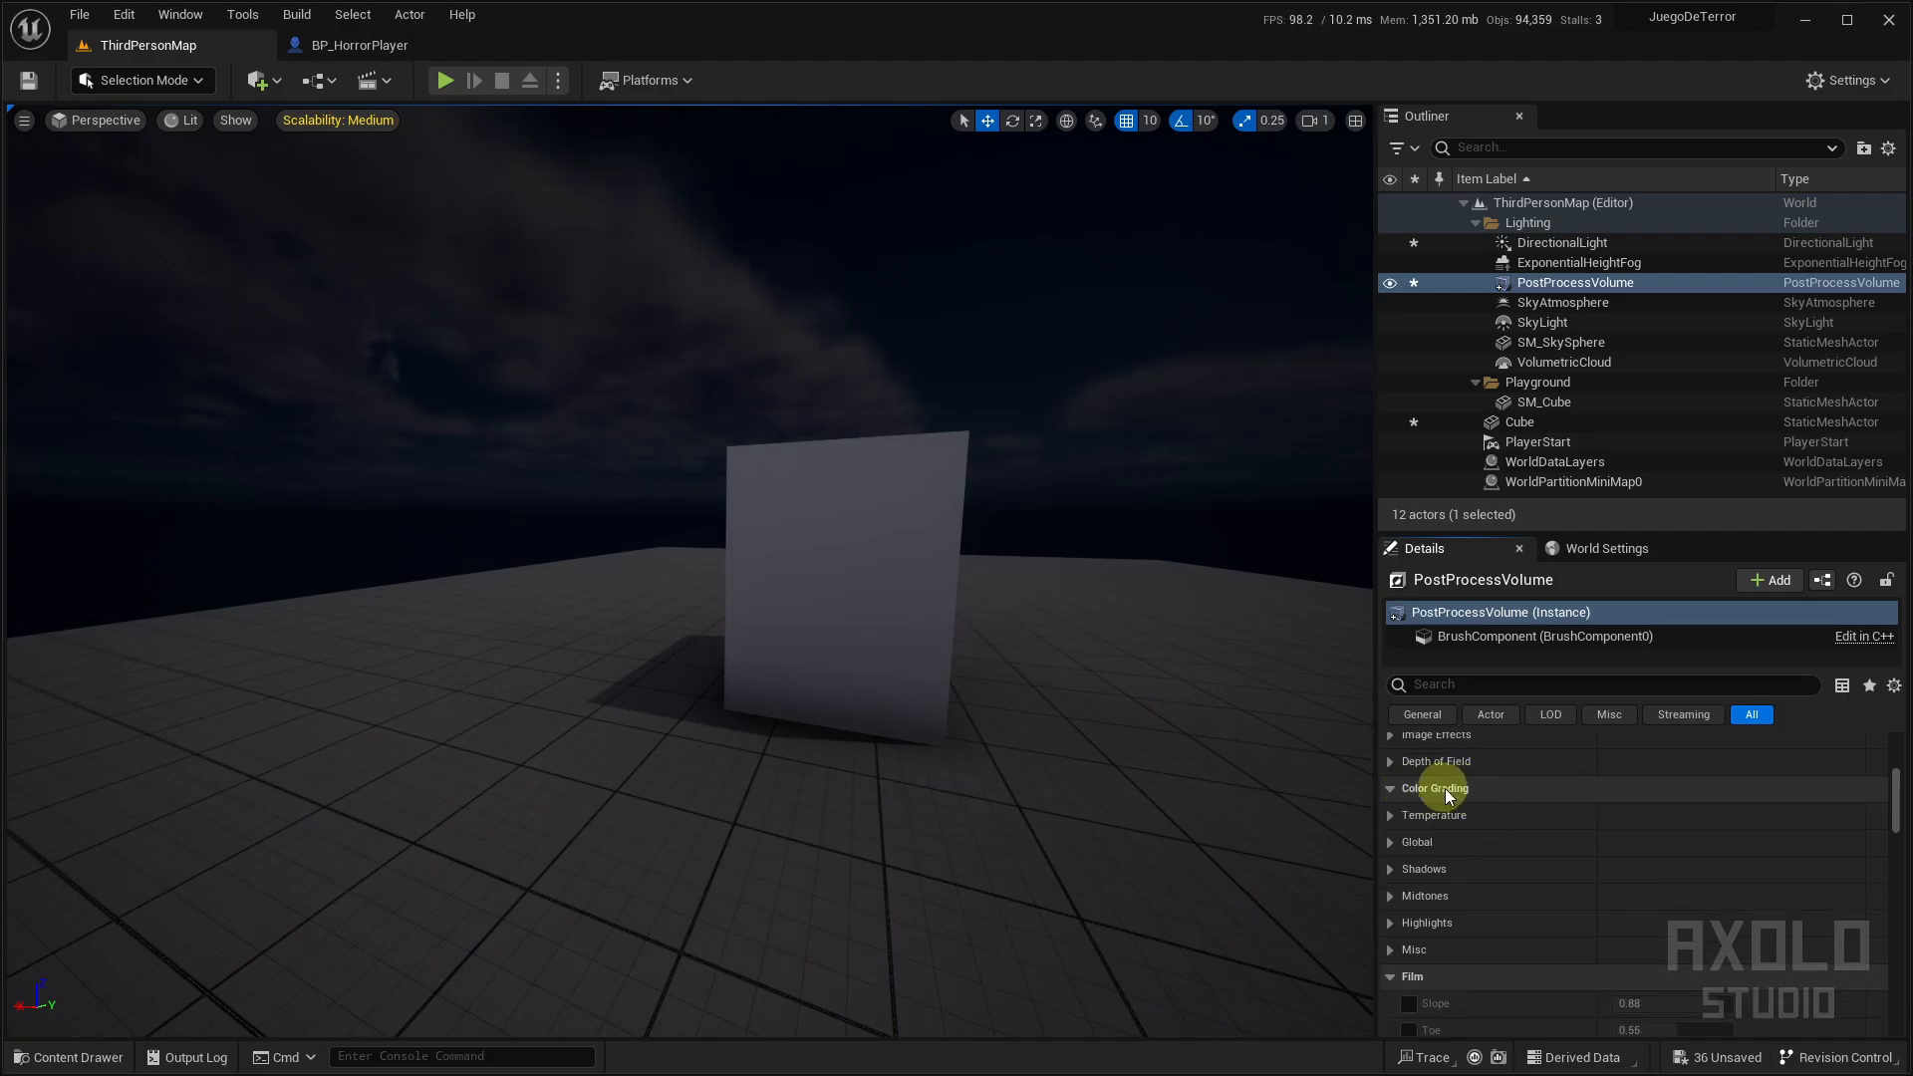
pyautogui.moveTo(1896, 799); pyautogui.dragTo(1895, 802)
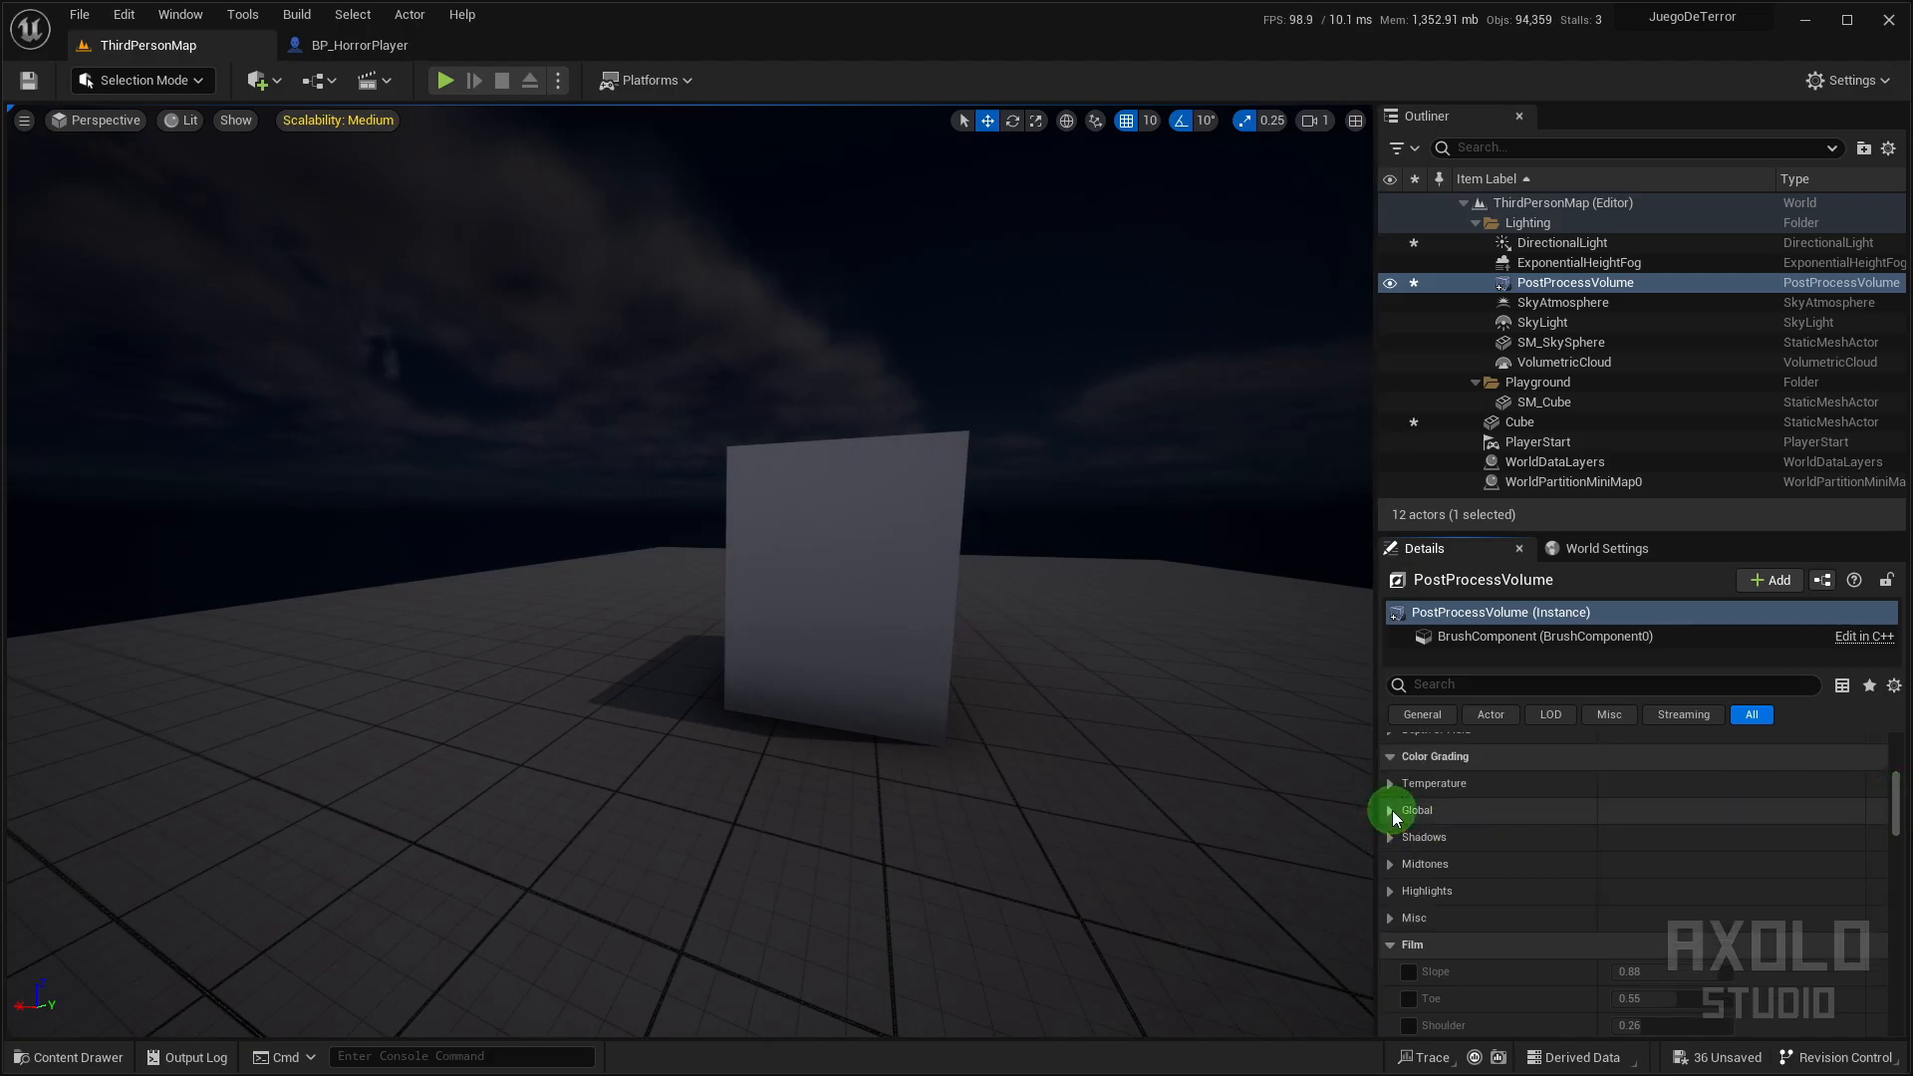
pyautogui.click(1390, 810)
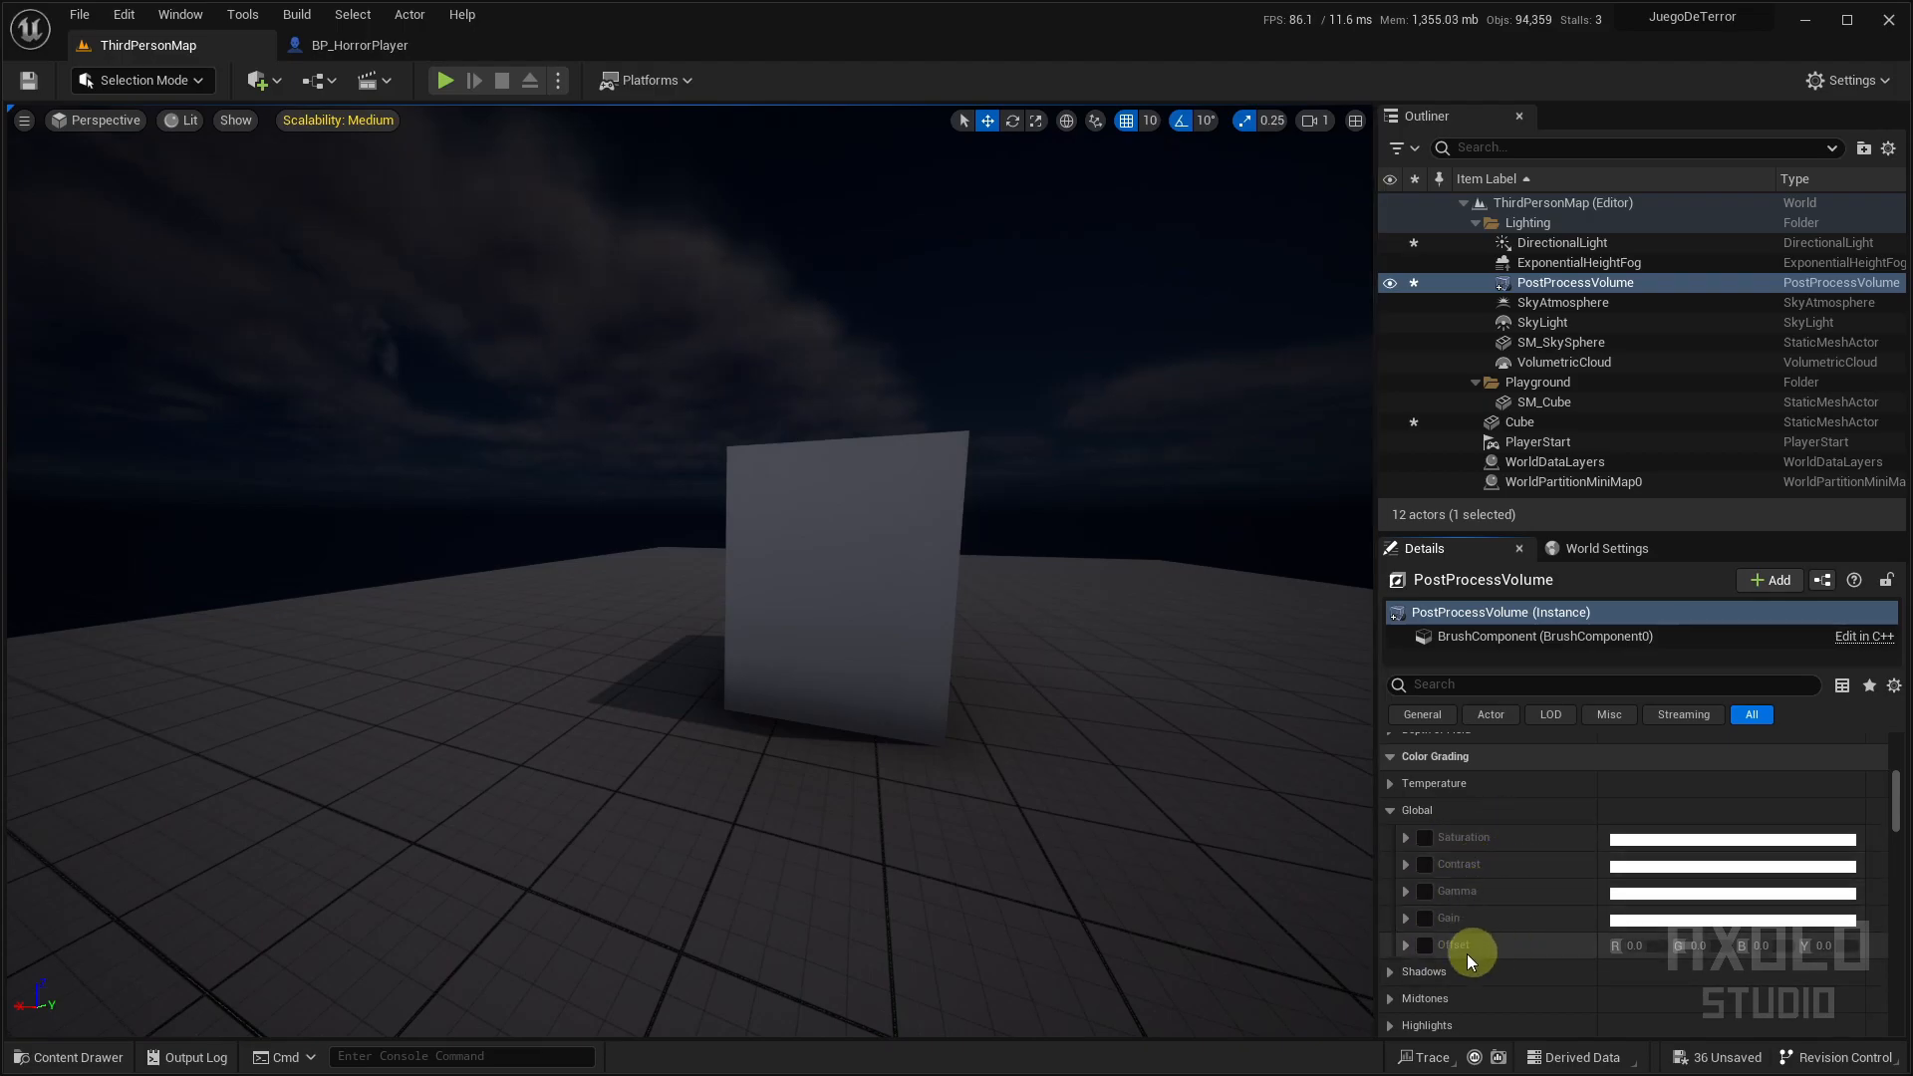
pyautogui.click(1391, 810)
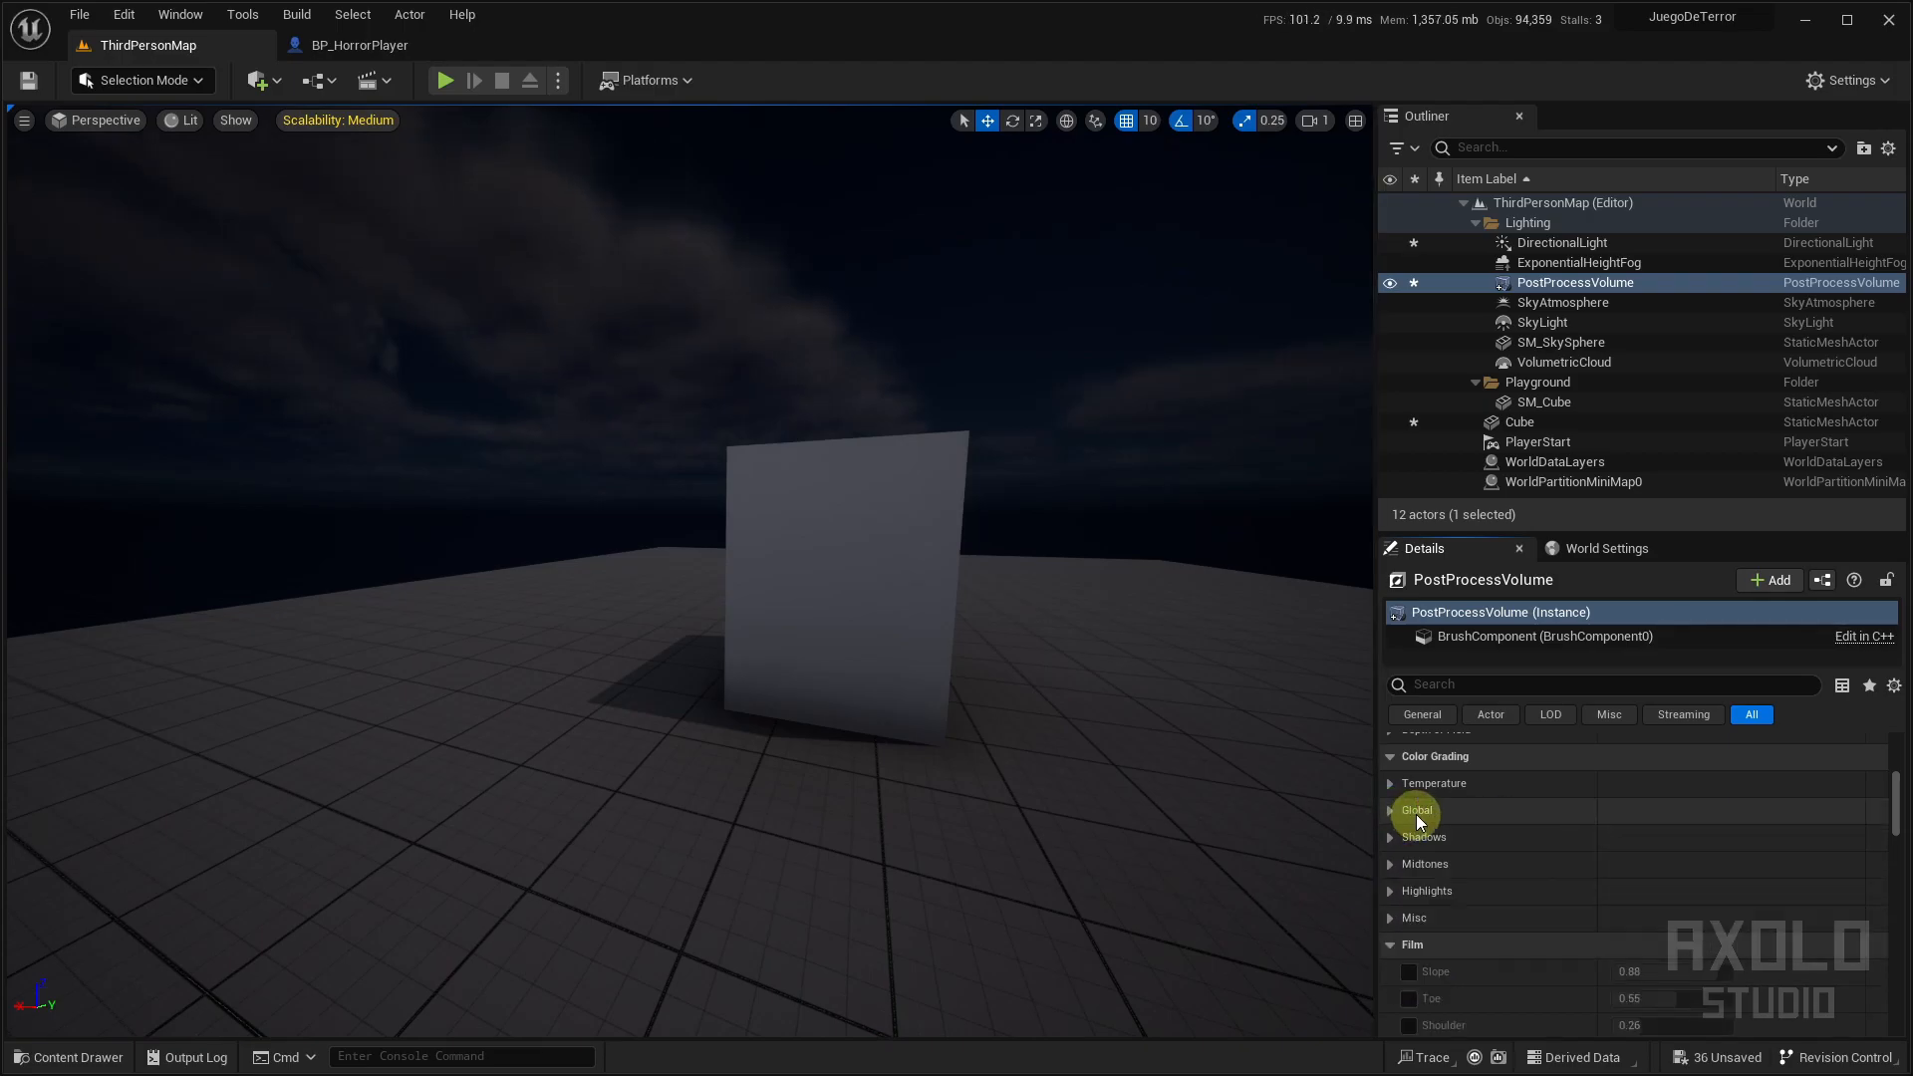
pyautogui.click(1427, 842)
pyautogui.click(1393, 840)
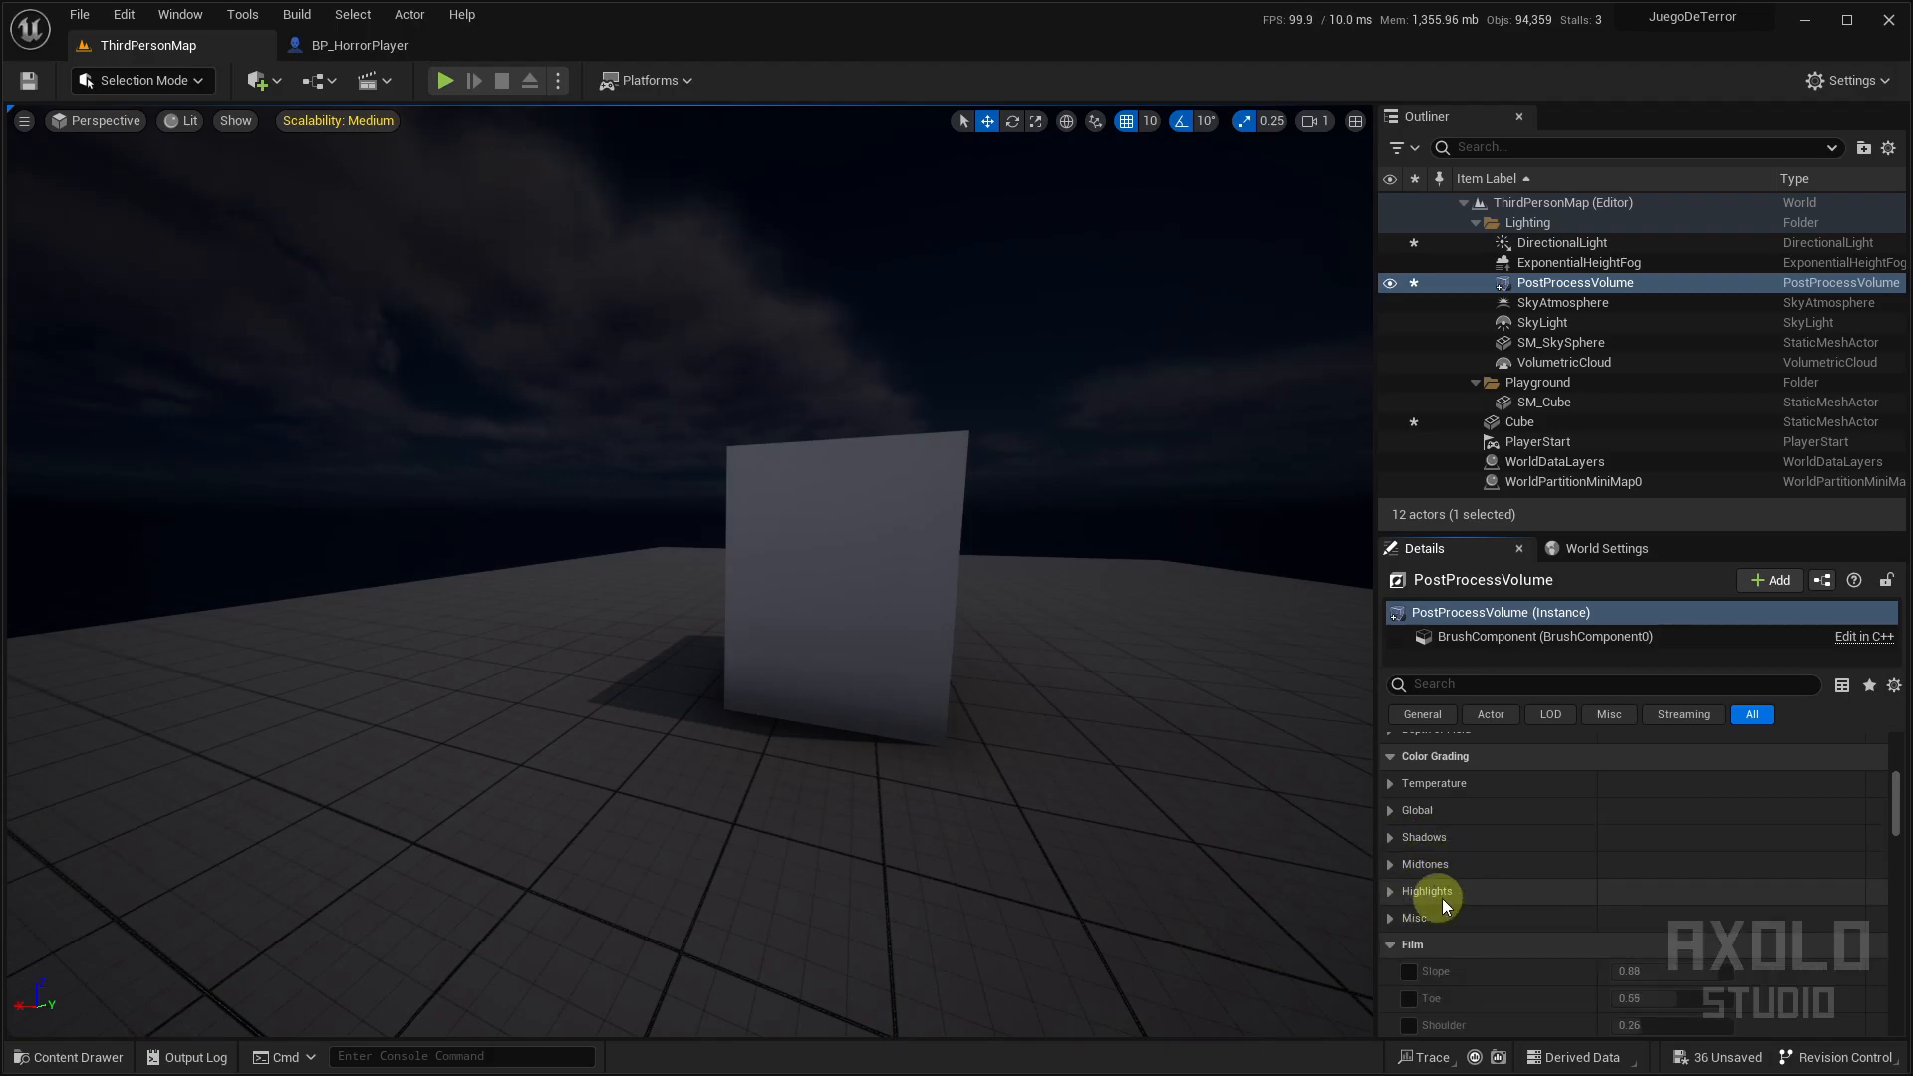
pyautogui.click(1395, 839)
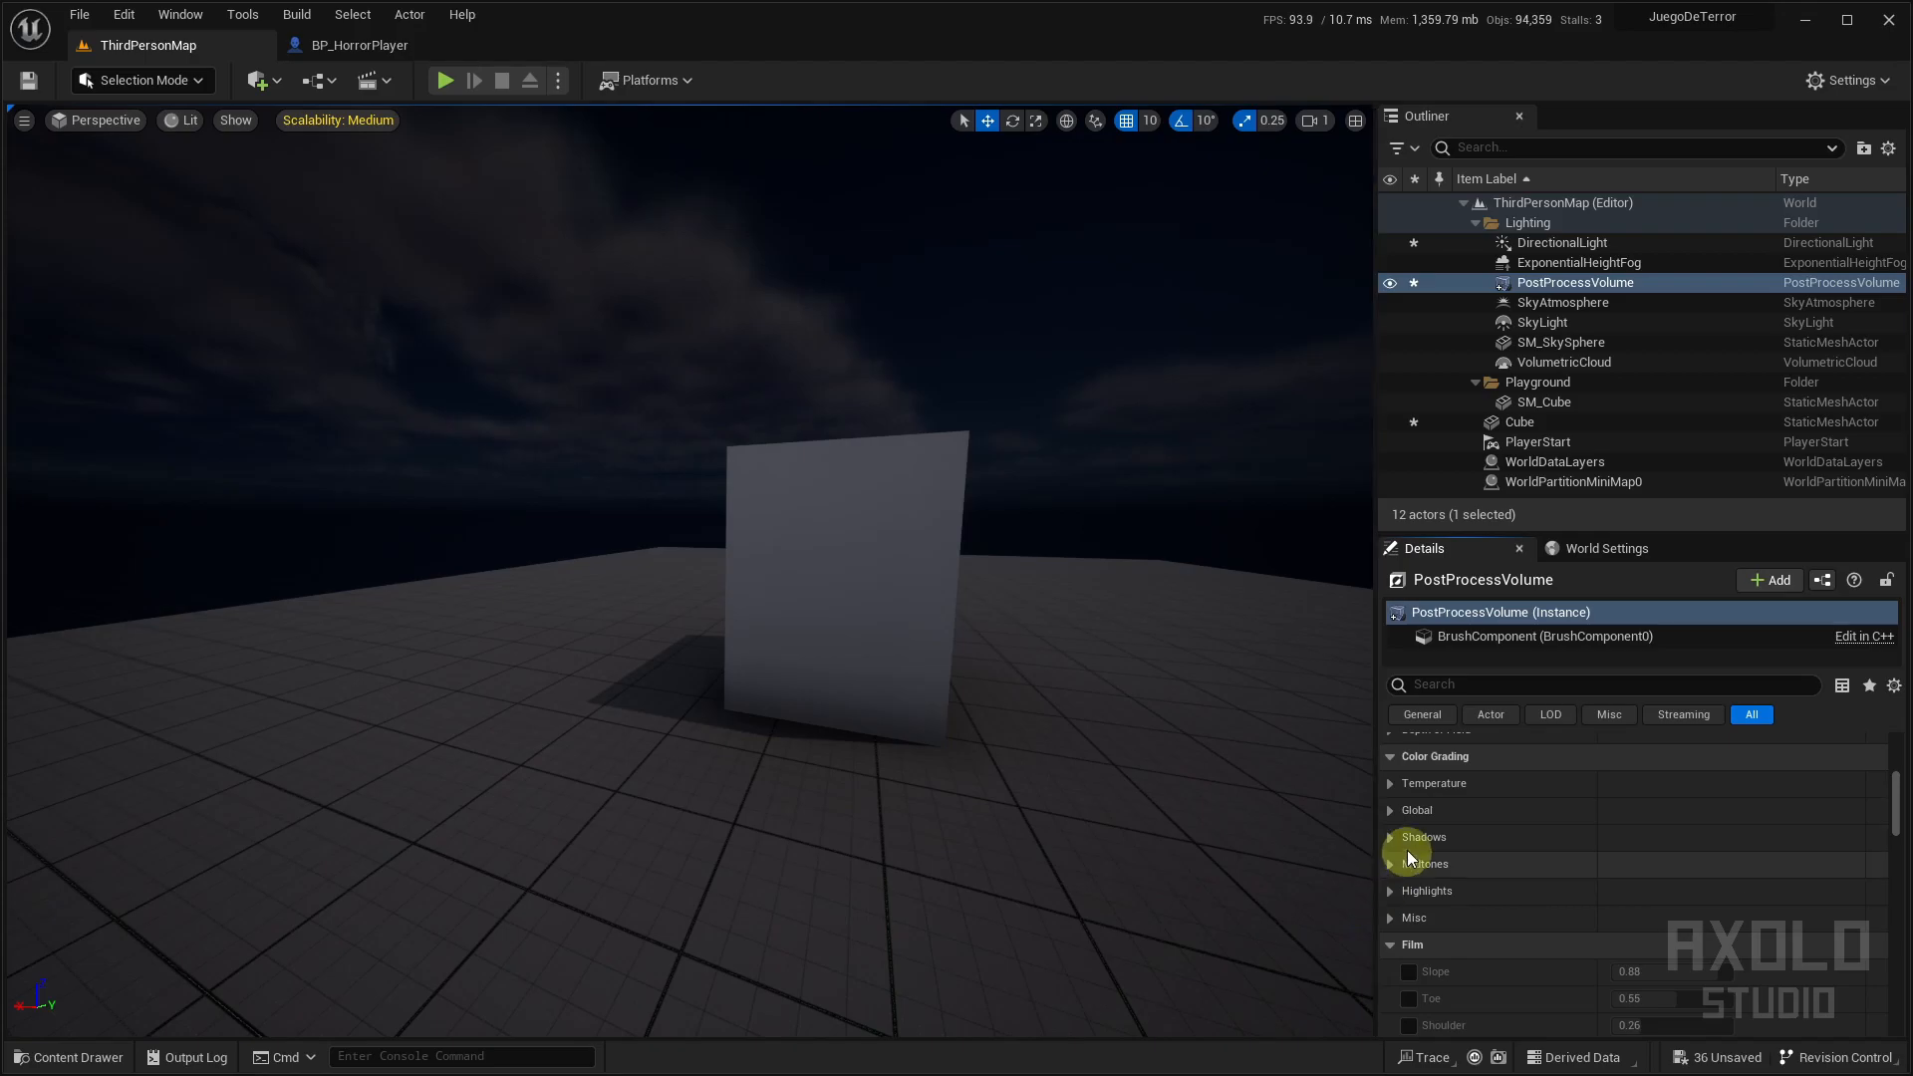
pyautogui.click(1395, 840)
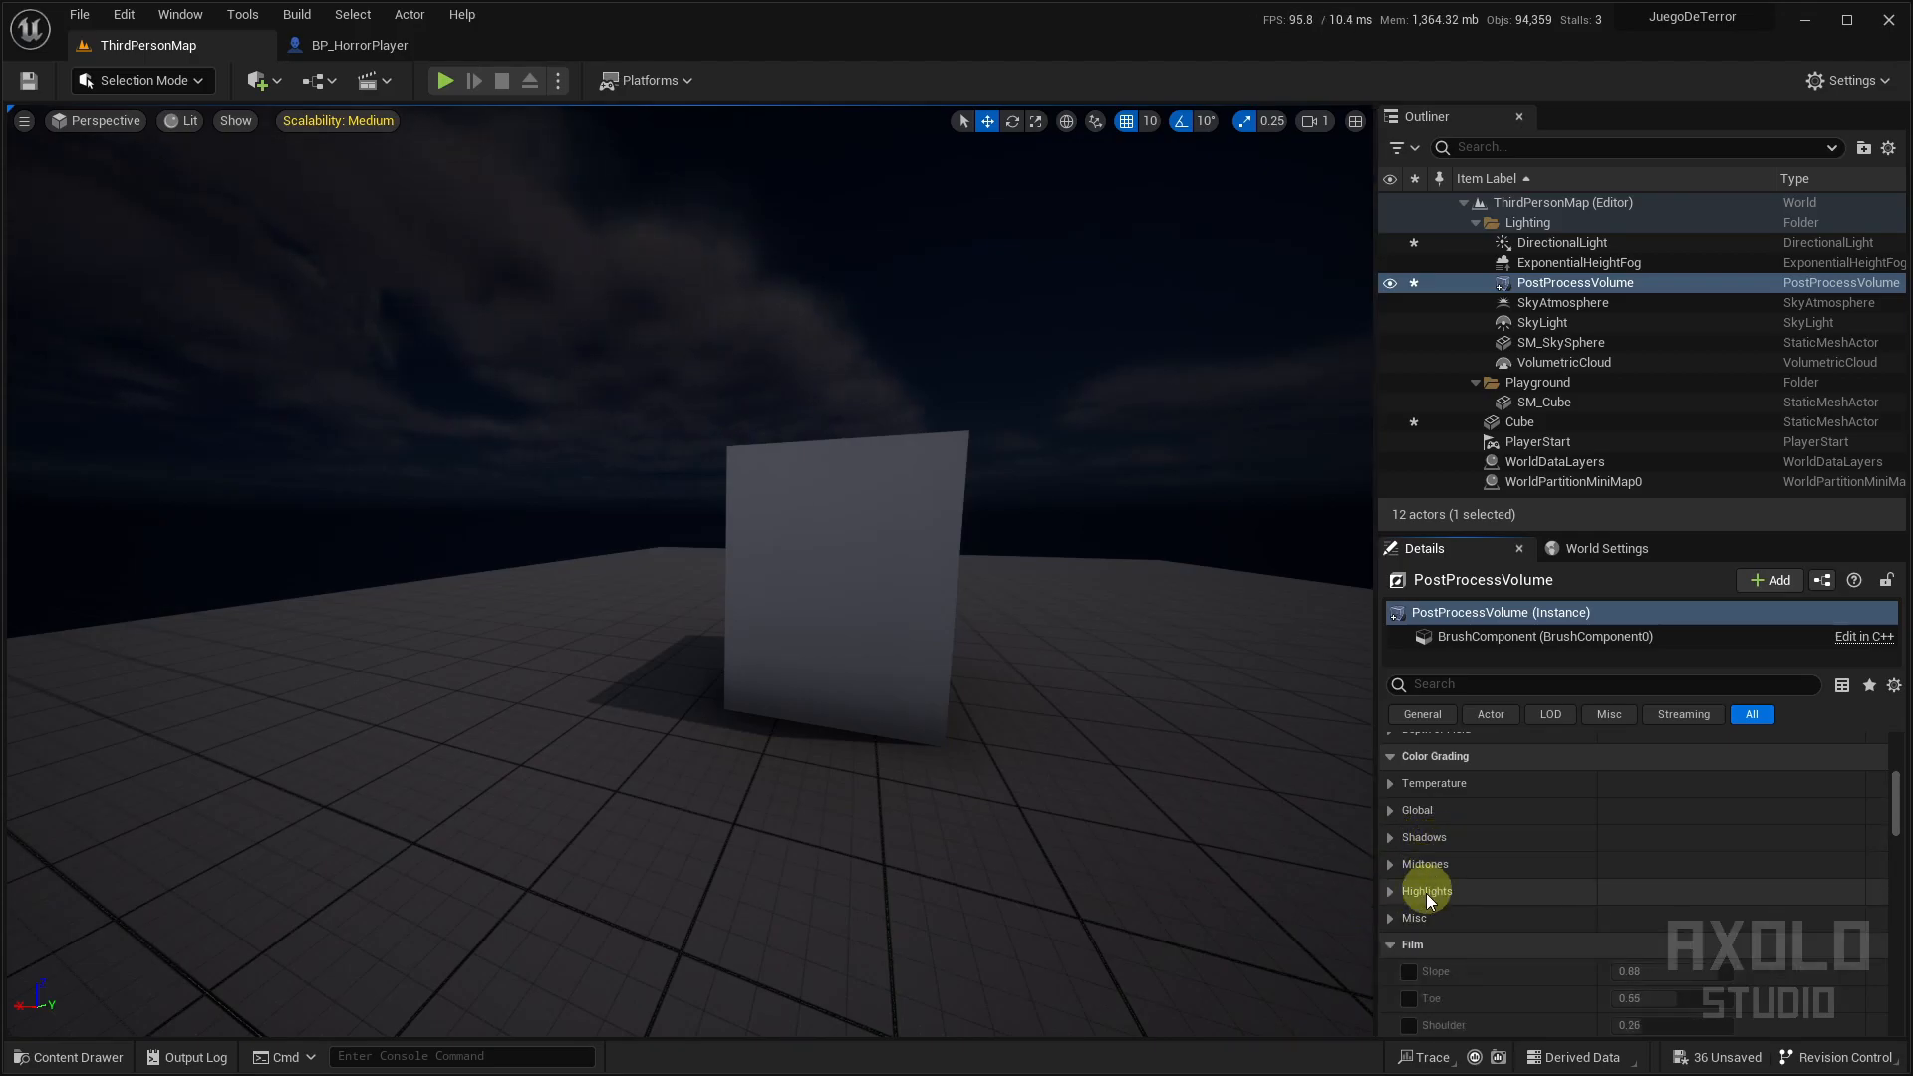
# Enable the Contrast override in the Global color grading settings and expand its color controls
pyautogui.click(1390, 811)
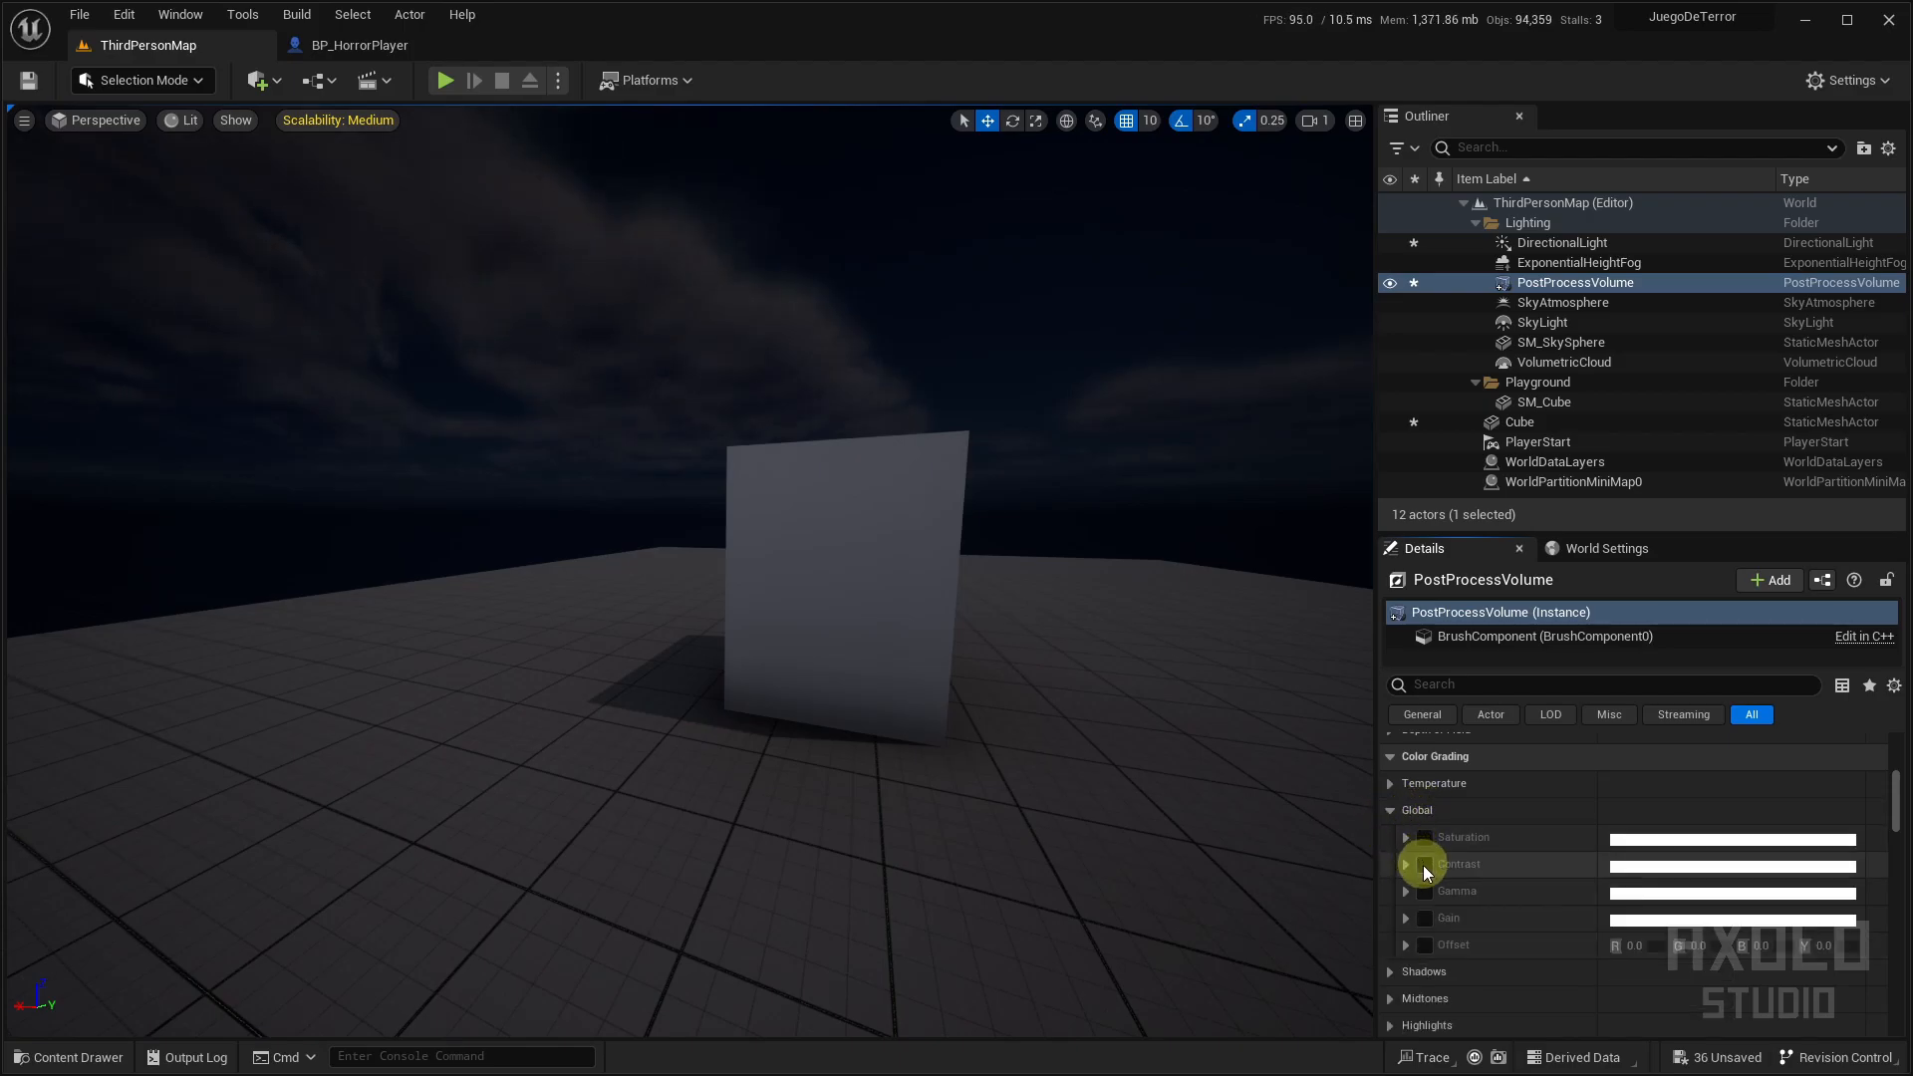
pyautogui.click(1425, 865)
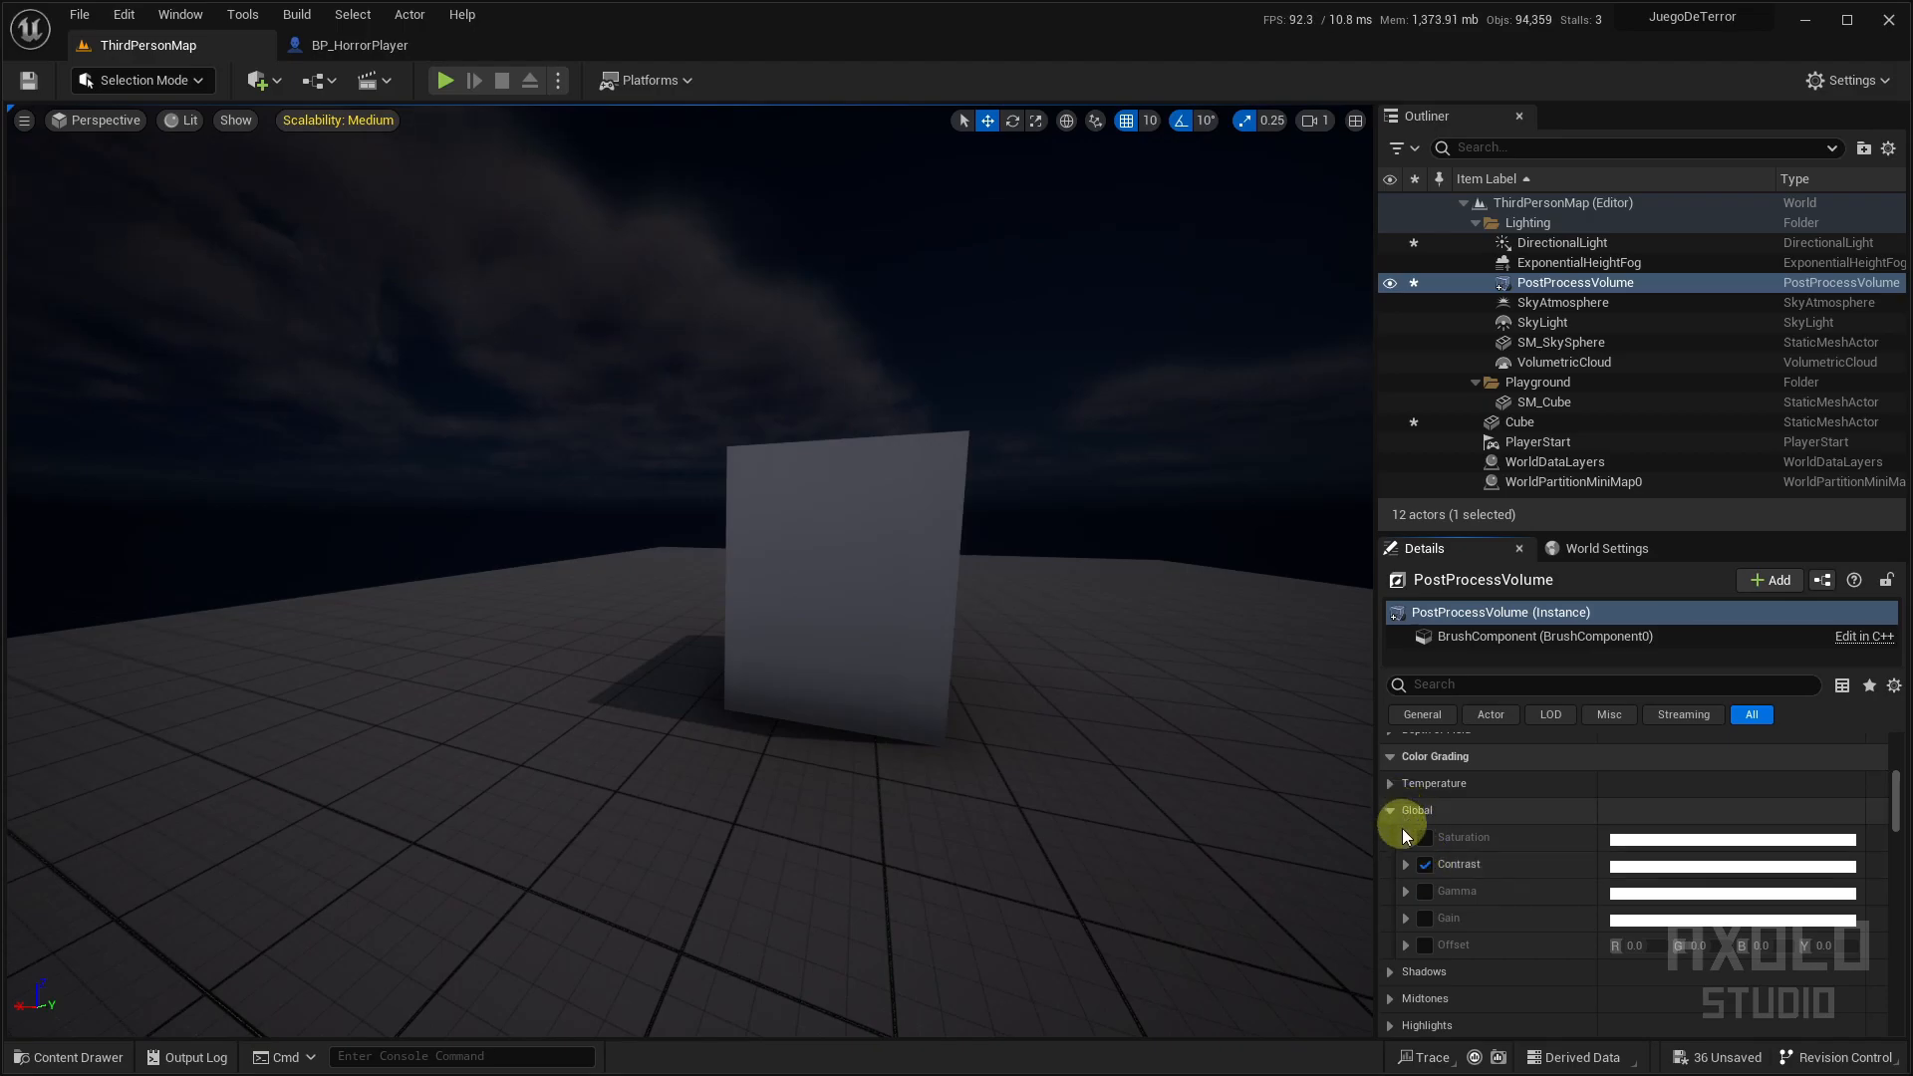
pyautogui.click(1405, 865)
pyautogui.scroll(-3, 1492, 851)
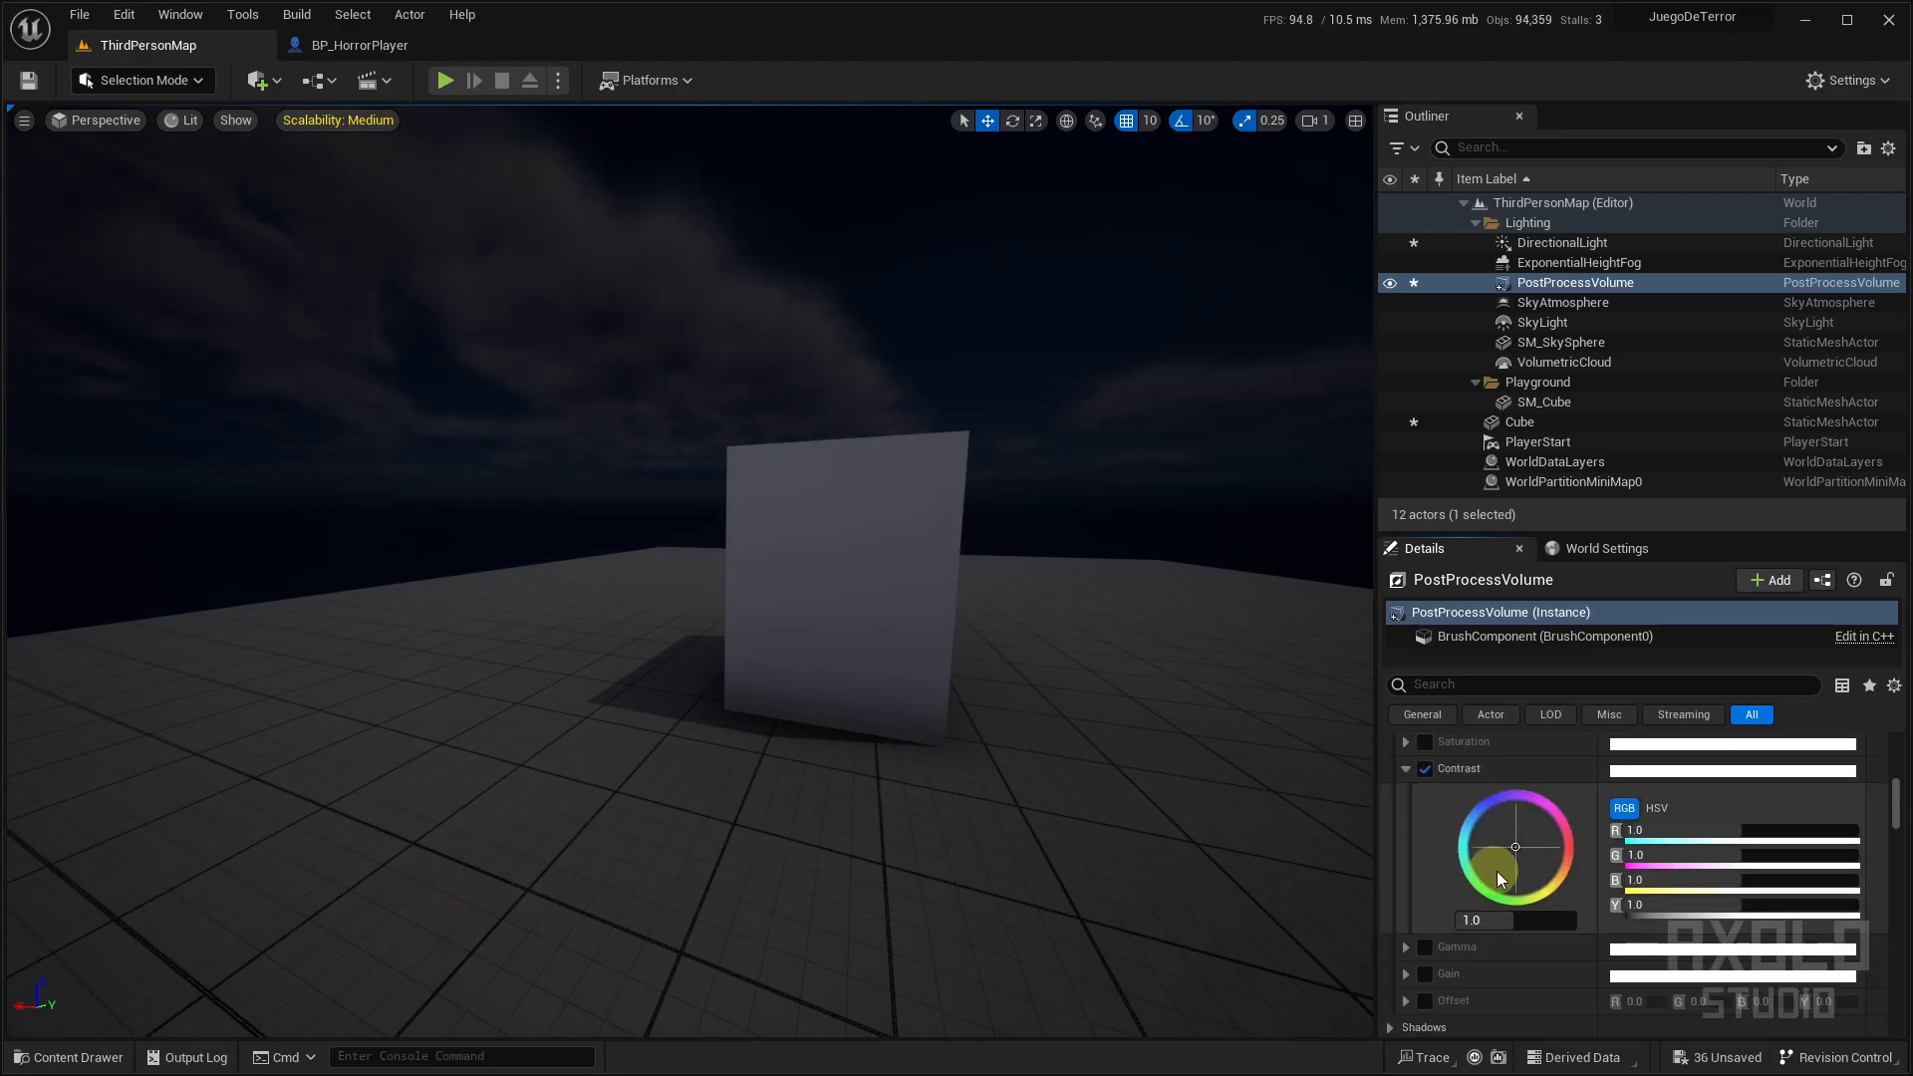
# Try tinting the Global Contrast on its color wheel and undo the tint change
pyautogui.moveTo(1566, 839); pyautogui.dragTo(1521, 853)
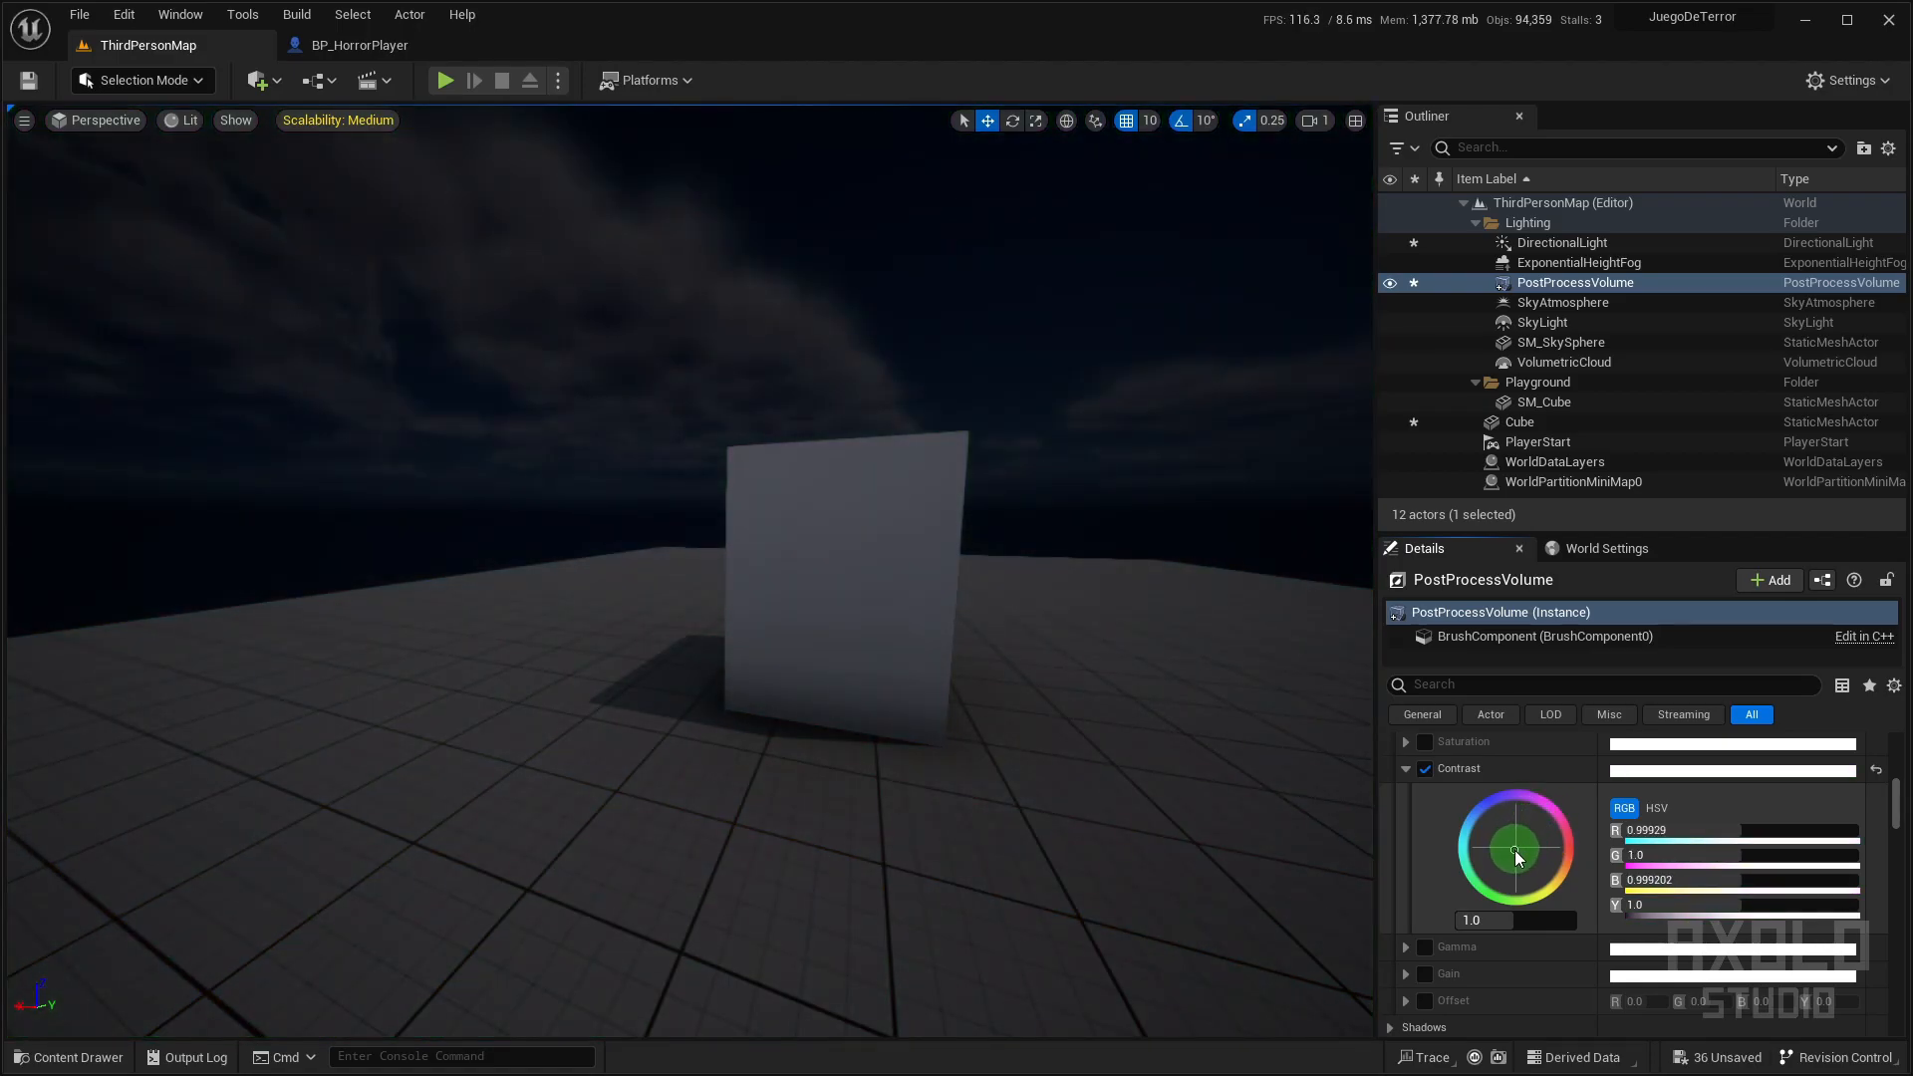
pyautogui.moveTo(1520, 857); pyautogui.dragTo(1520, 854)
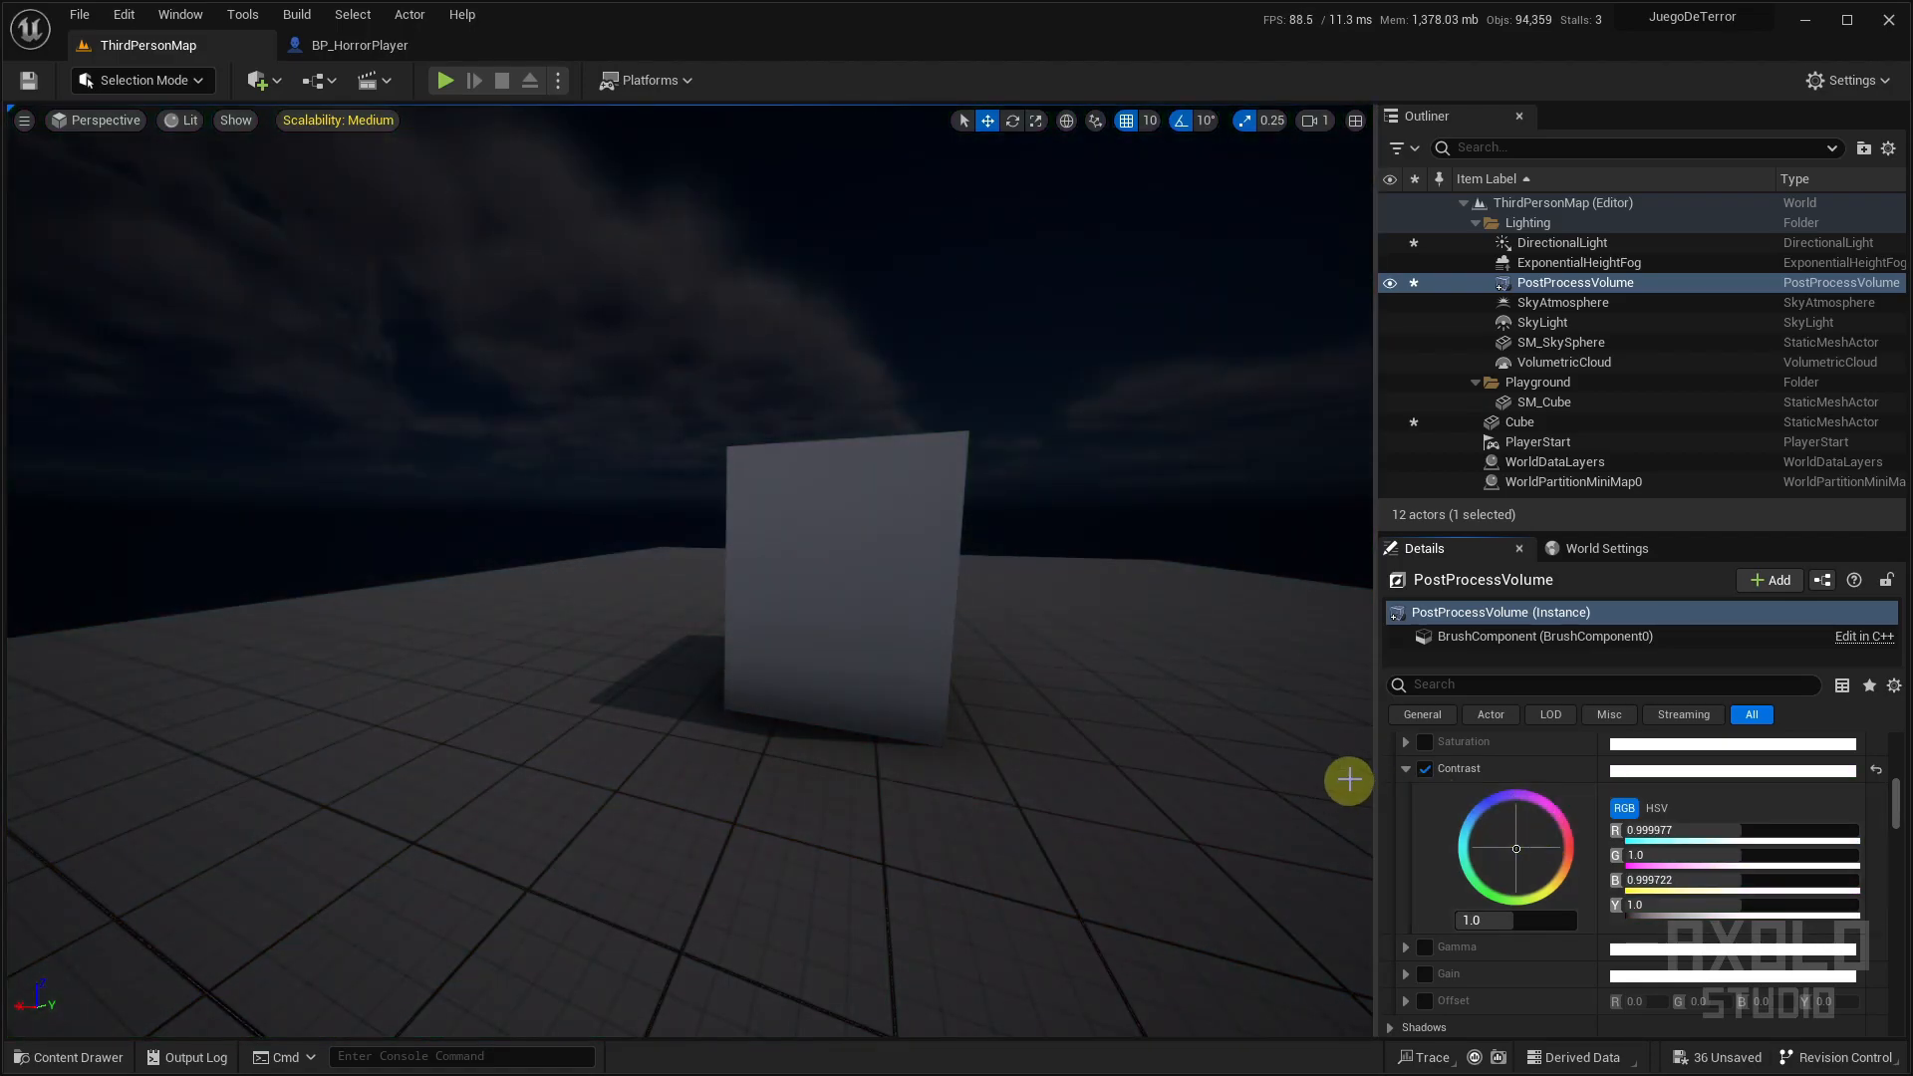
pyautogui.hotkey('ctrl', 'z')
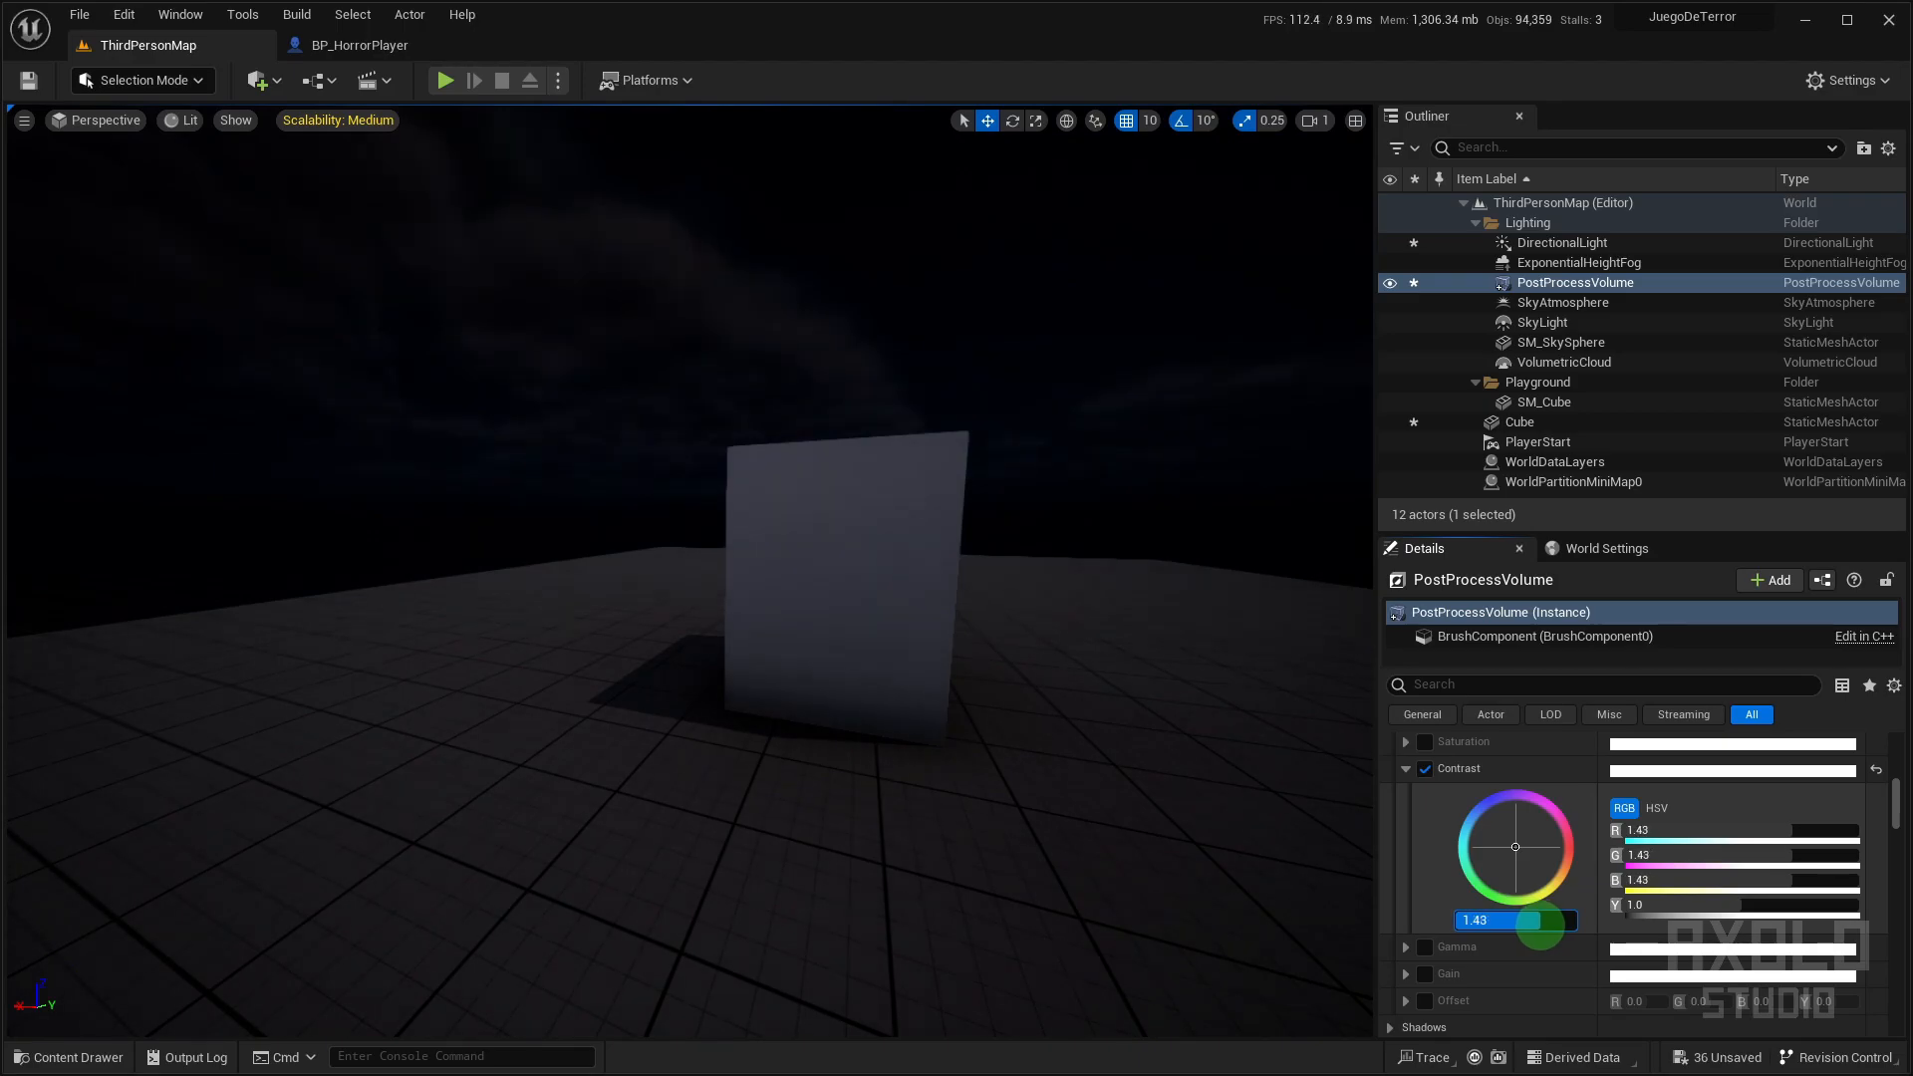
# Set the Global Contrast to 1.25, inspect the cube from several angles, and collapse the Contrast controls
pyautogui.moveTo(1526, 922)
pyautogui.mouseDown()
pyautogui.moveTo(1462, 915)
pyautogui.moveTo(1512, 922)
pyautogui.mouseUp()
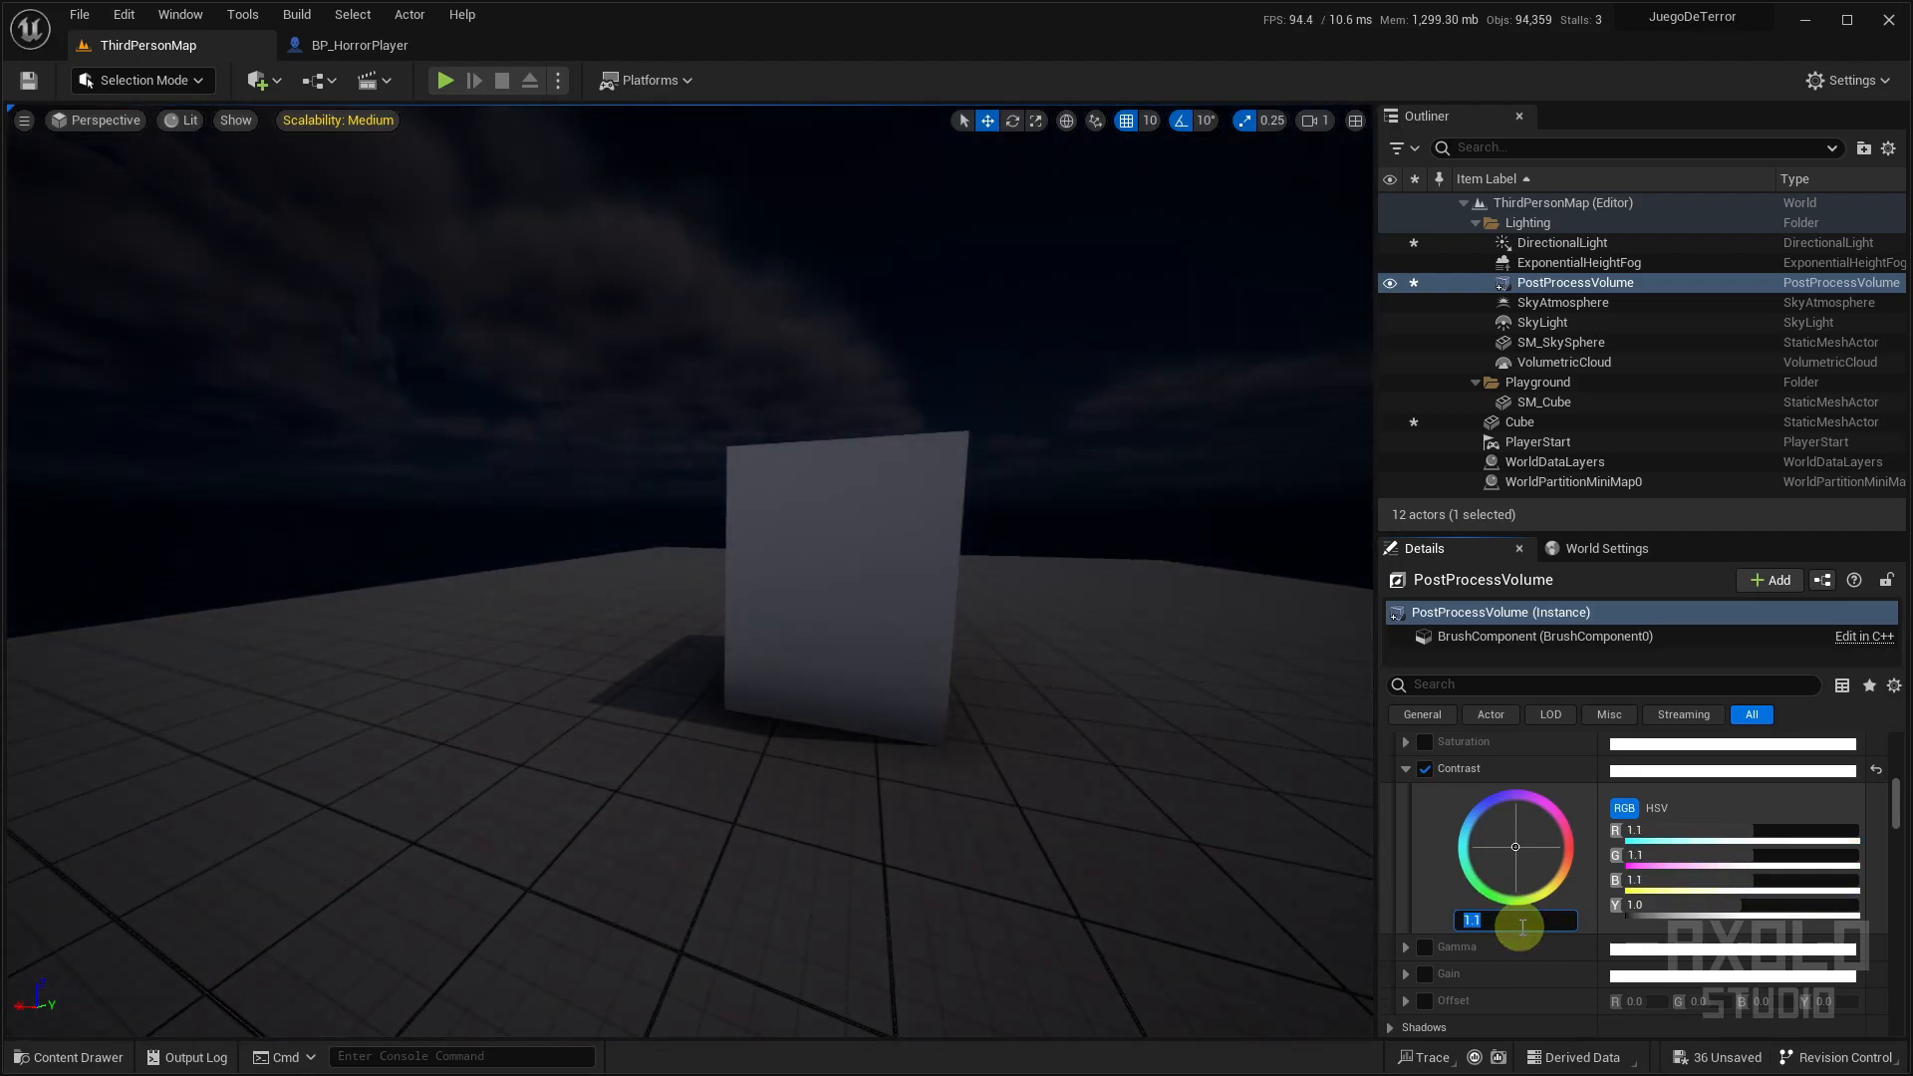
pyautogui.moveTo(999, 660); pyautogui.dragTo(853, 635, button='right')
pyautogui.moveTo(974, 572)
pyautogui.mouseDown(button='right')
pyautogui.moveTo(811, 589)
pyautogui.moveTo(1279, 546)
pyautogui.moveTo(541, 577)
pyautogui.mouseUp(button='right')
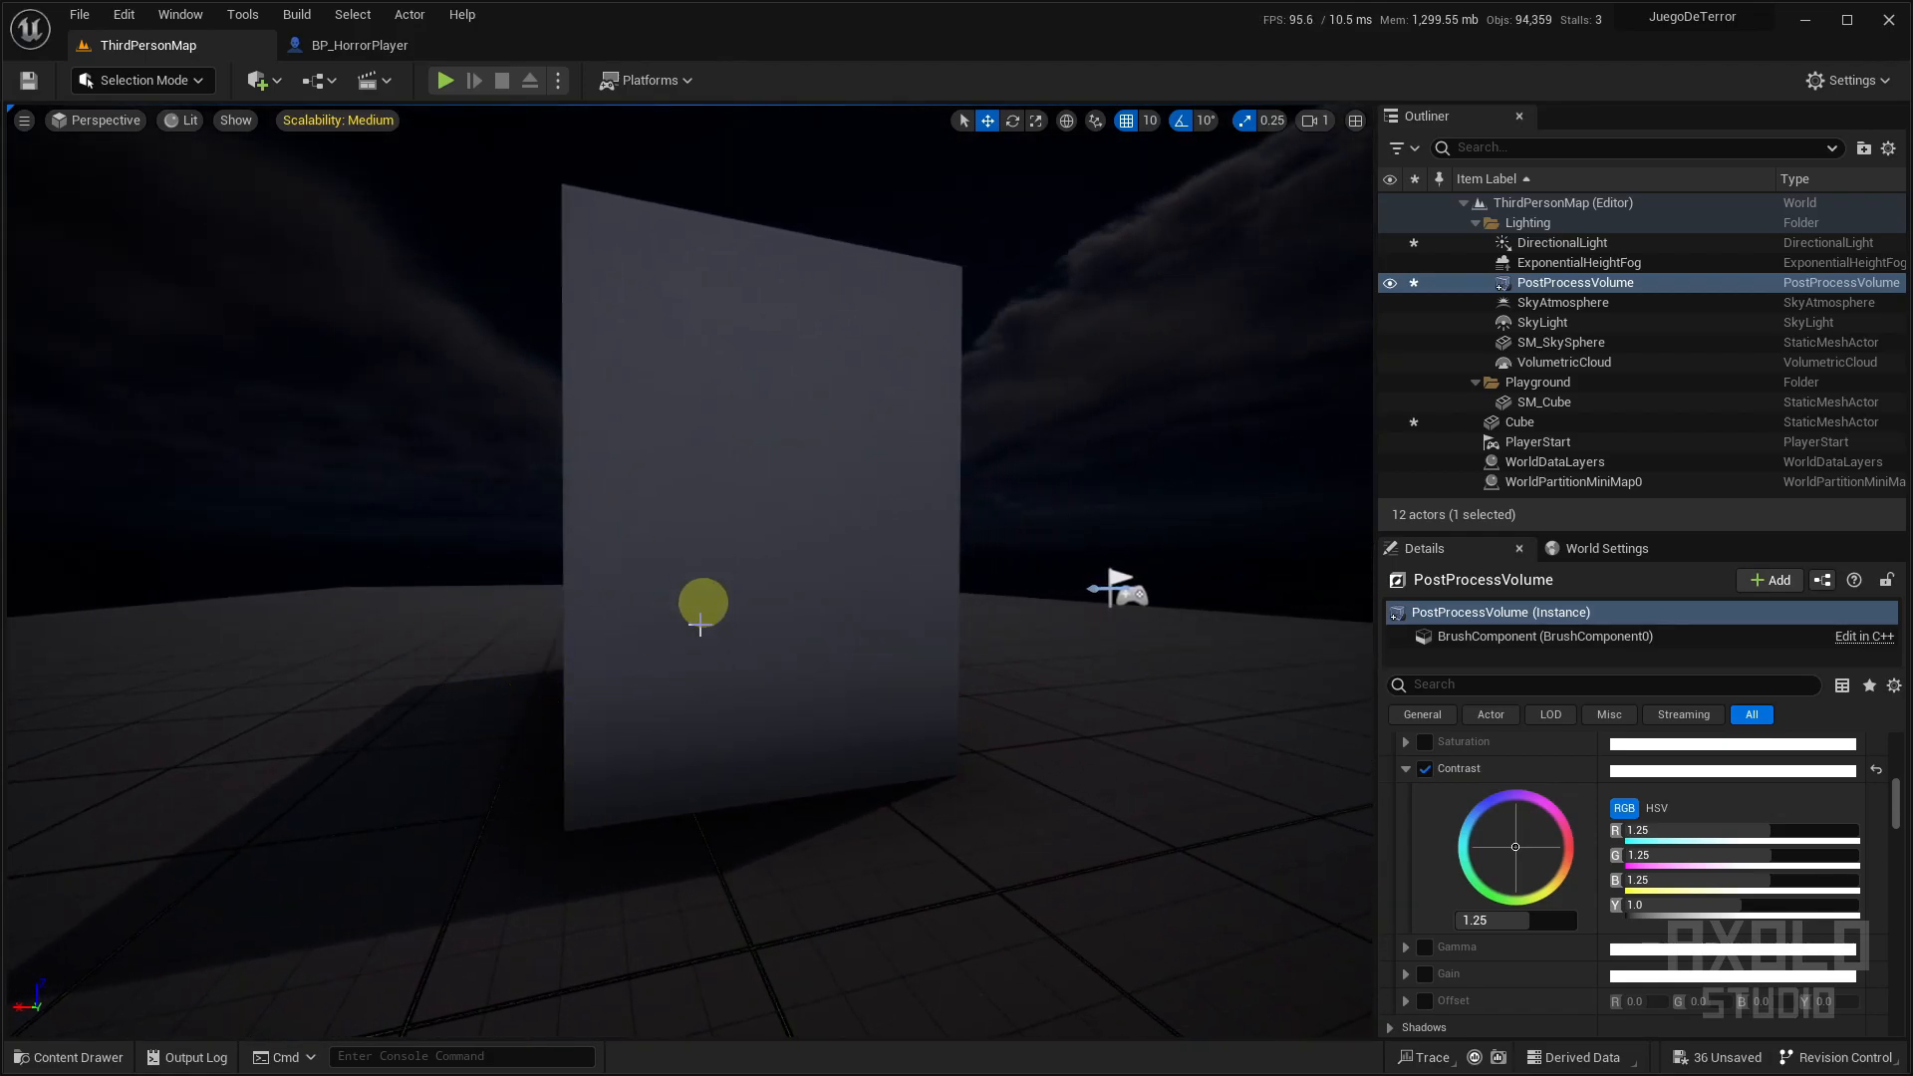
pyautogui.moveTo(839, 740); pyautogui.dragTo(717, 756, button='right')
pyautogui.scroll(1, 1415, 811)
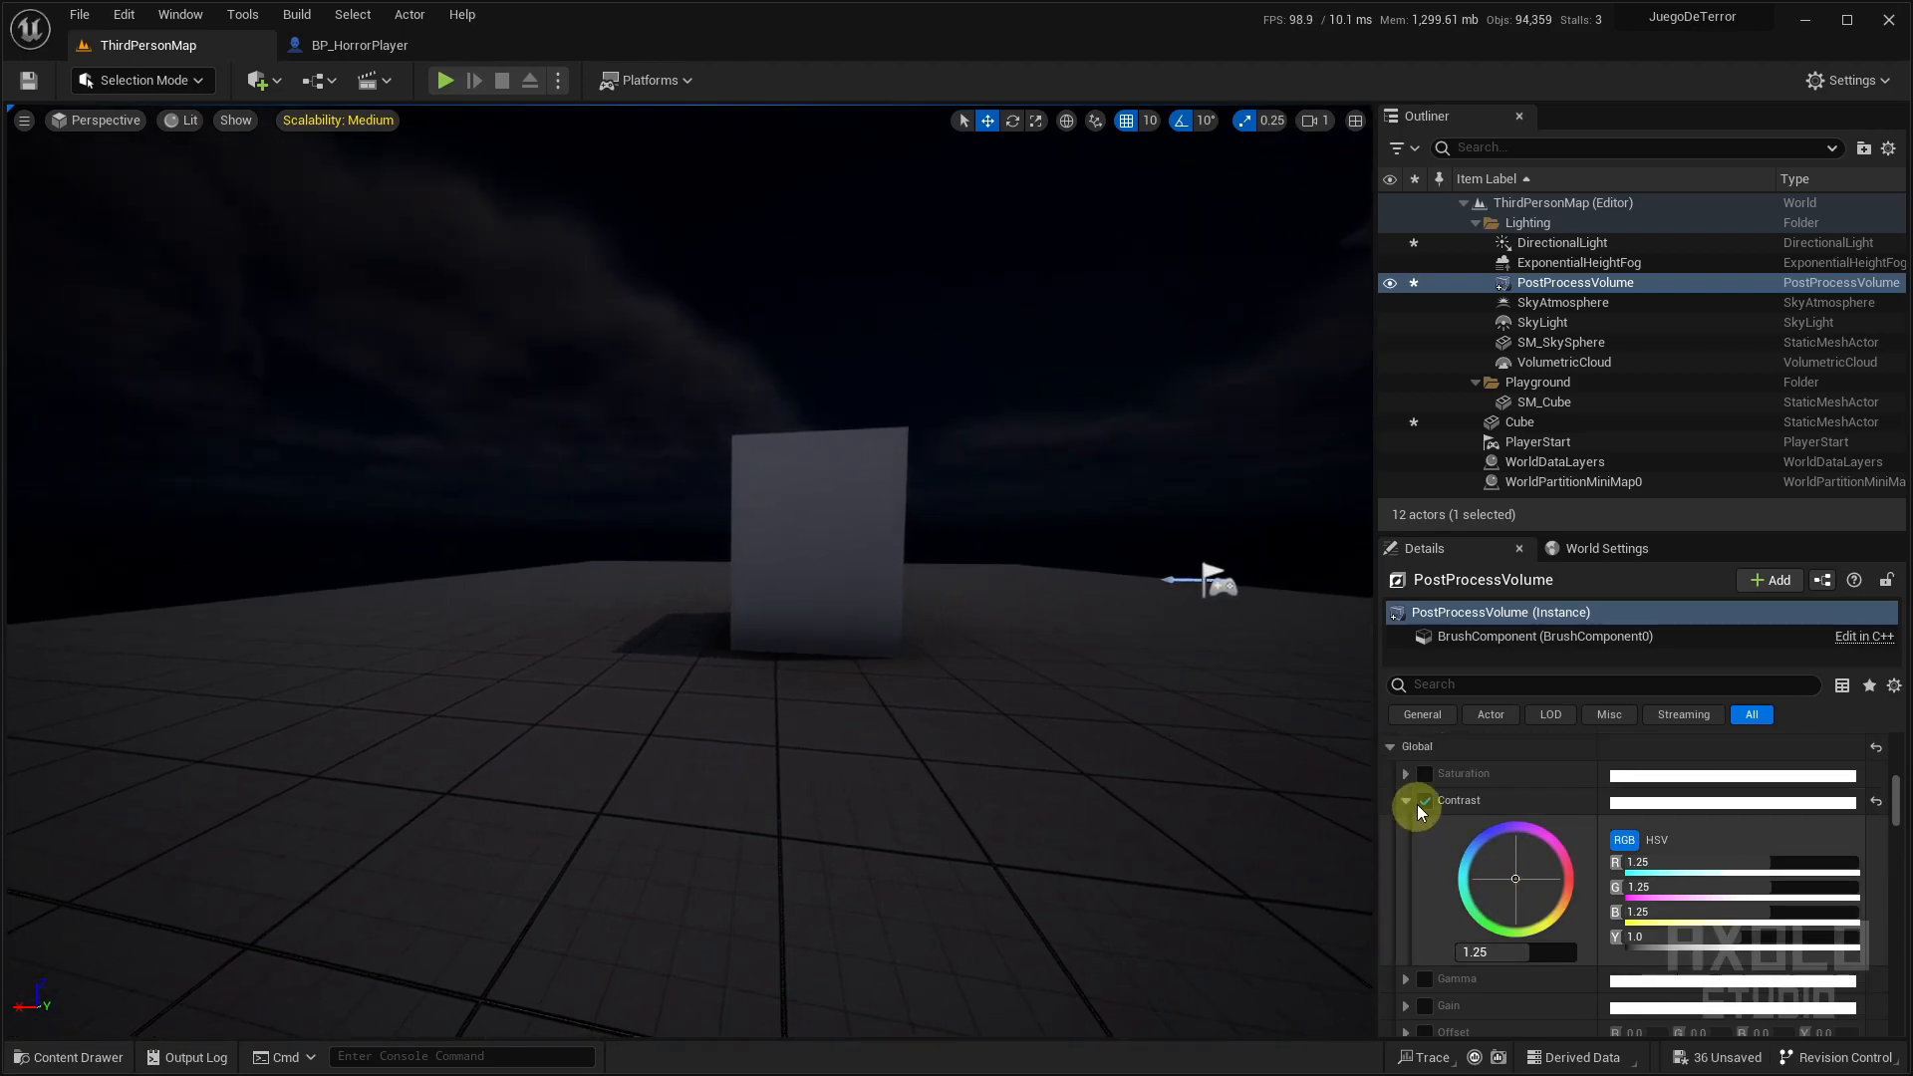
pyautogui.click(1404, 797)
# Enable the color grading Temp override, try a warmer value of about 7040, and reset it to default
pyautogui.scroll(2, 1403, 809)
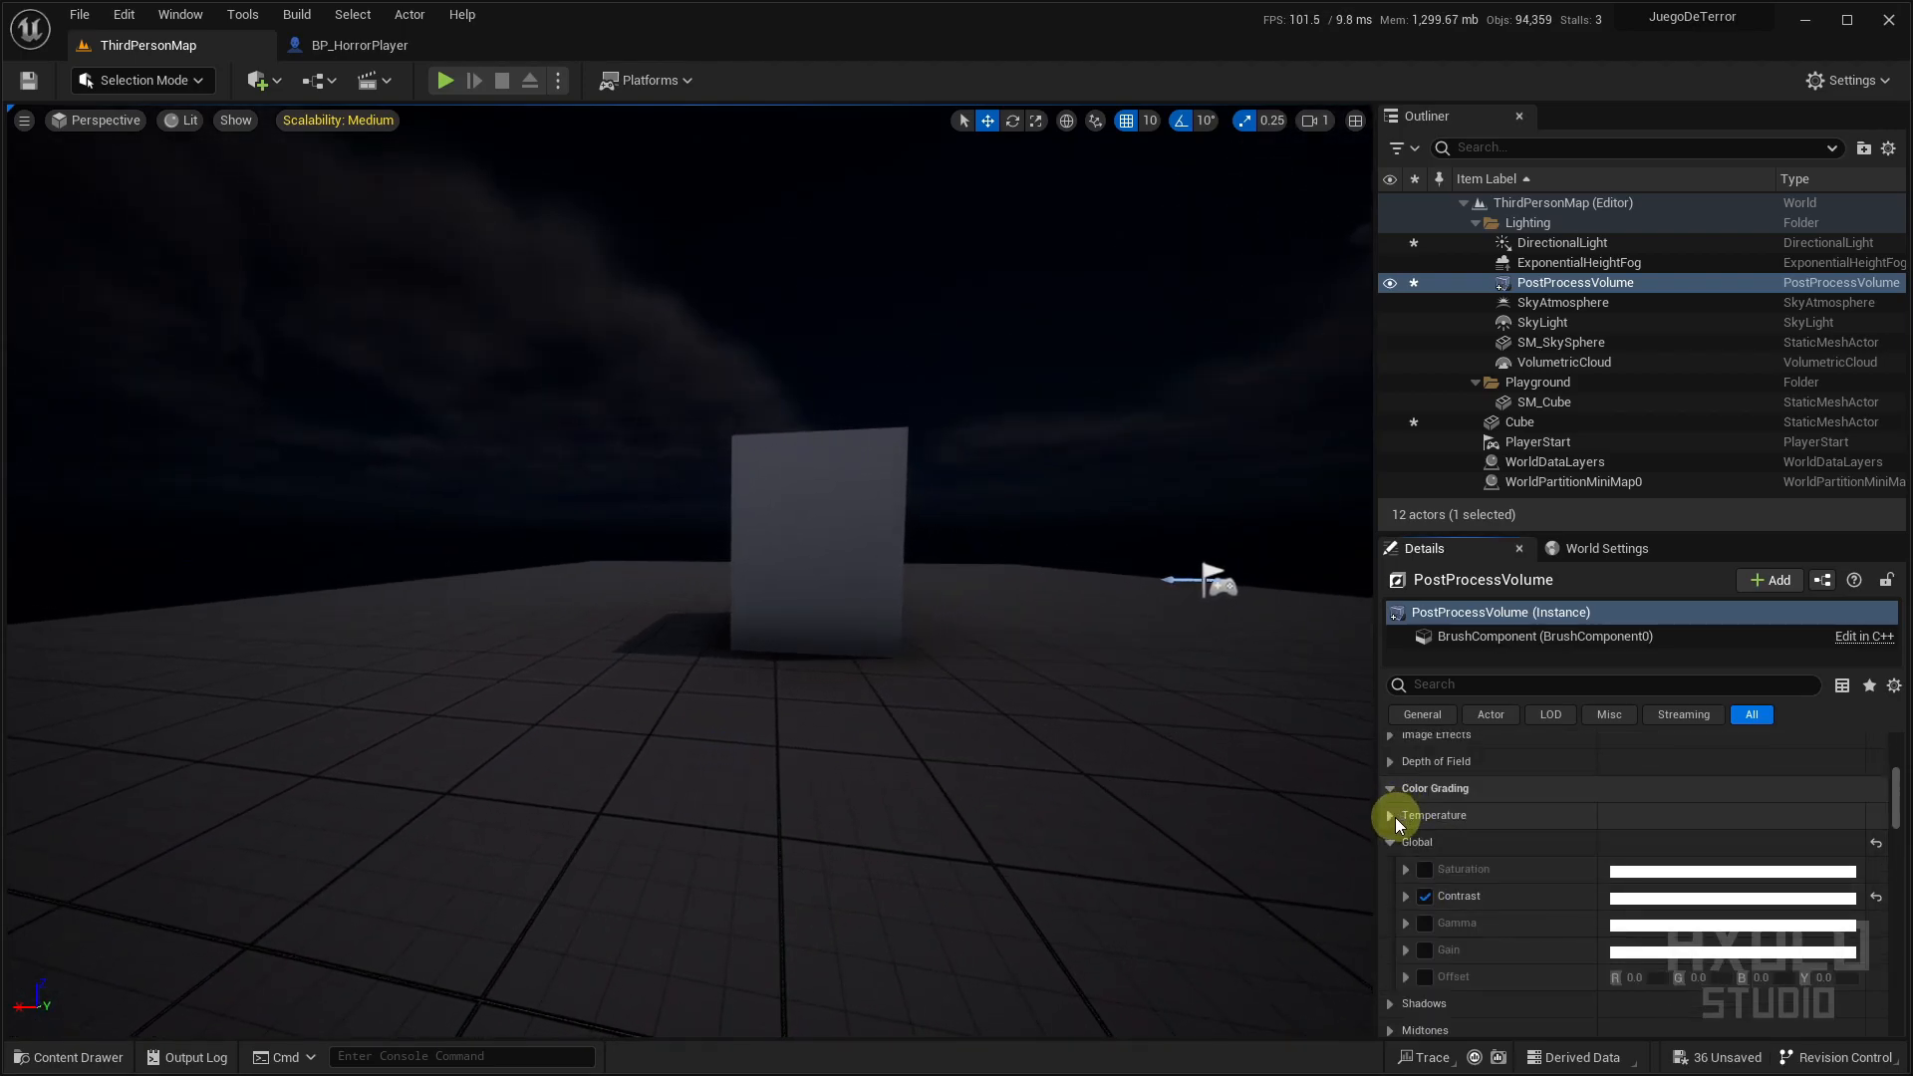
pyautogui.click(1391, 815)
pyautogui.scroll(-2, 1434, 822)
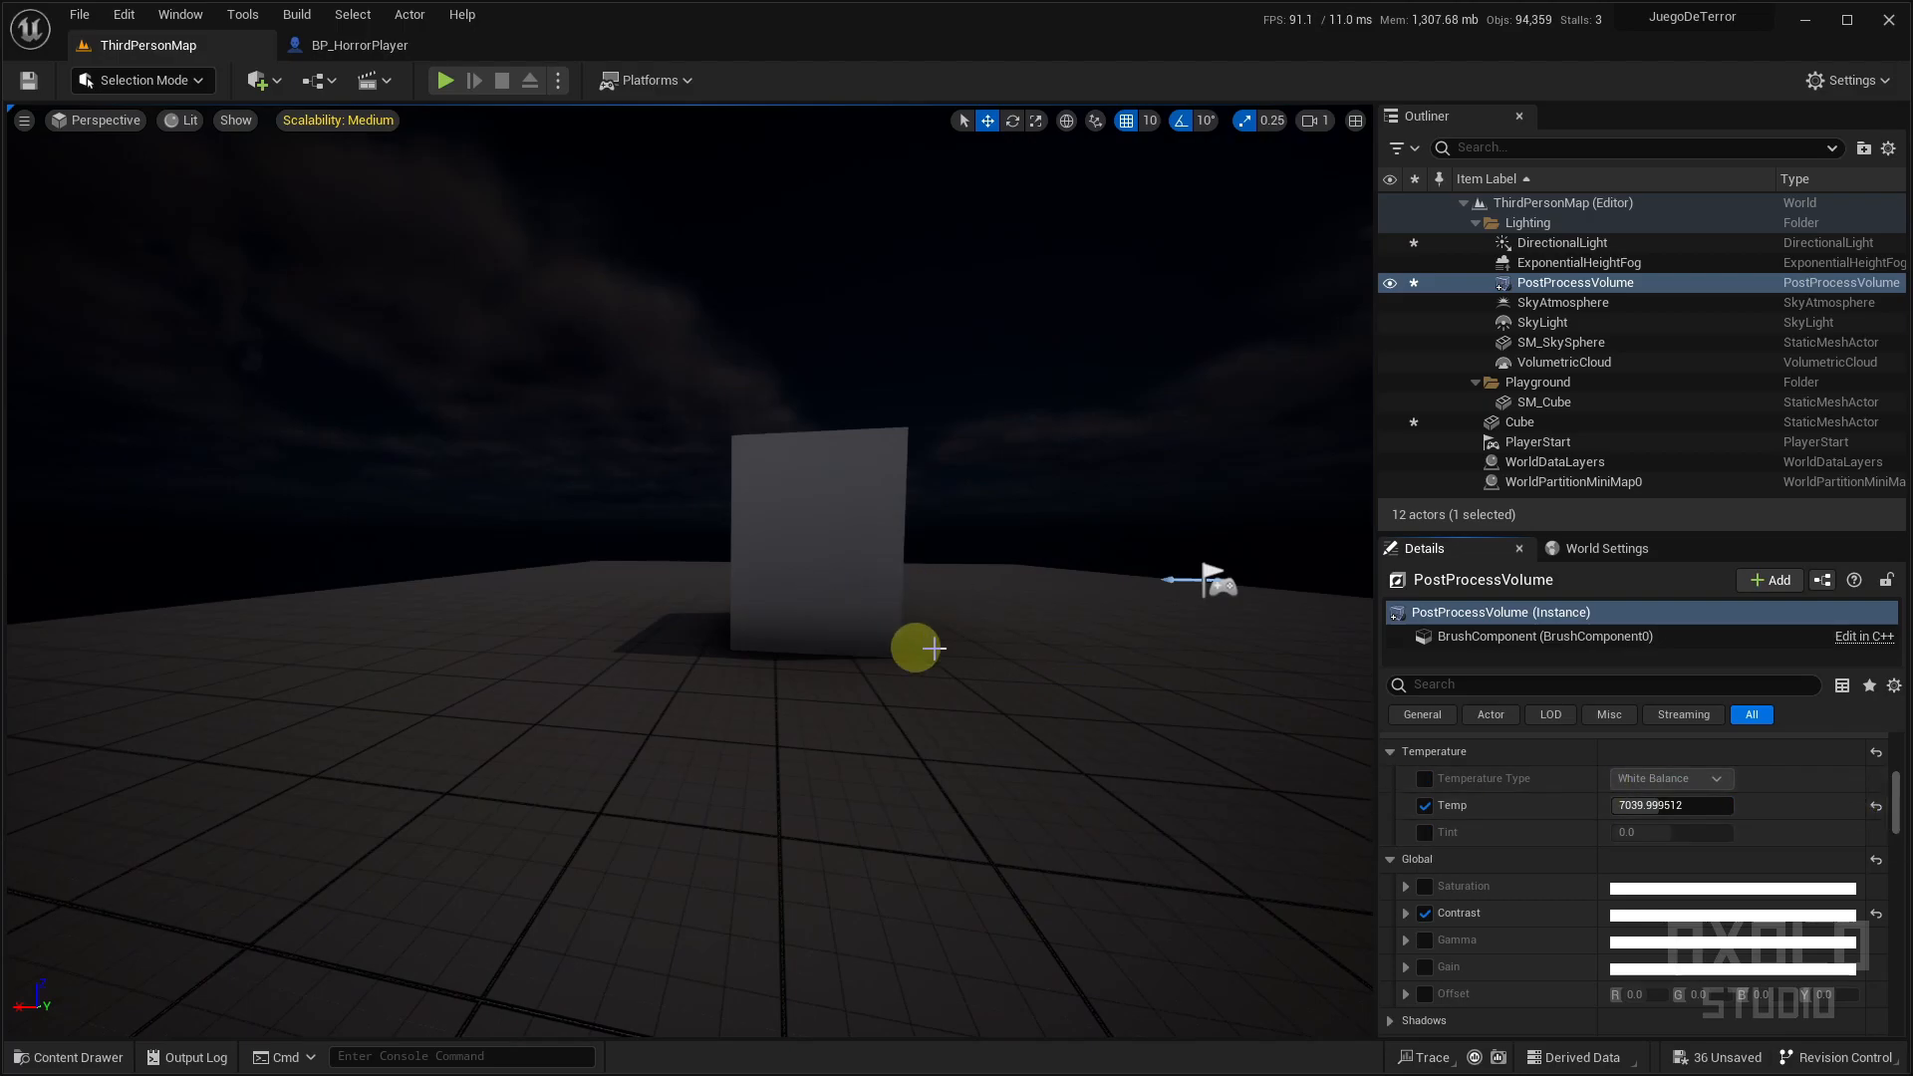
pyautogui.click(1877, 807)
pyautogui.moveTo(1179, 713); pyautogui.dragTo(943, 648)
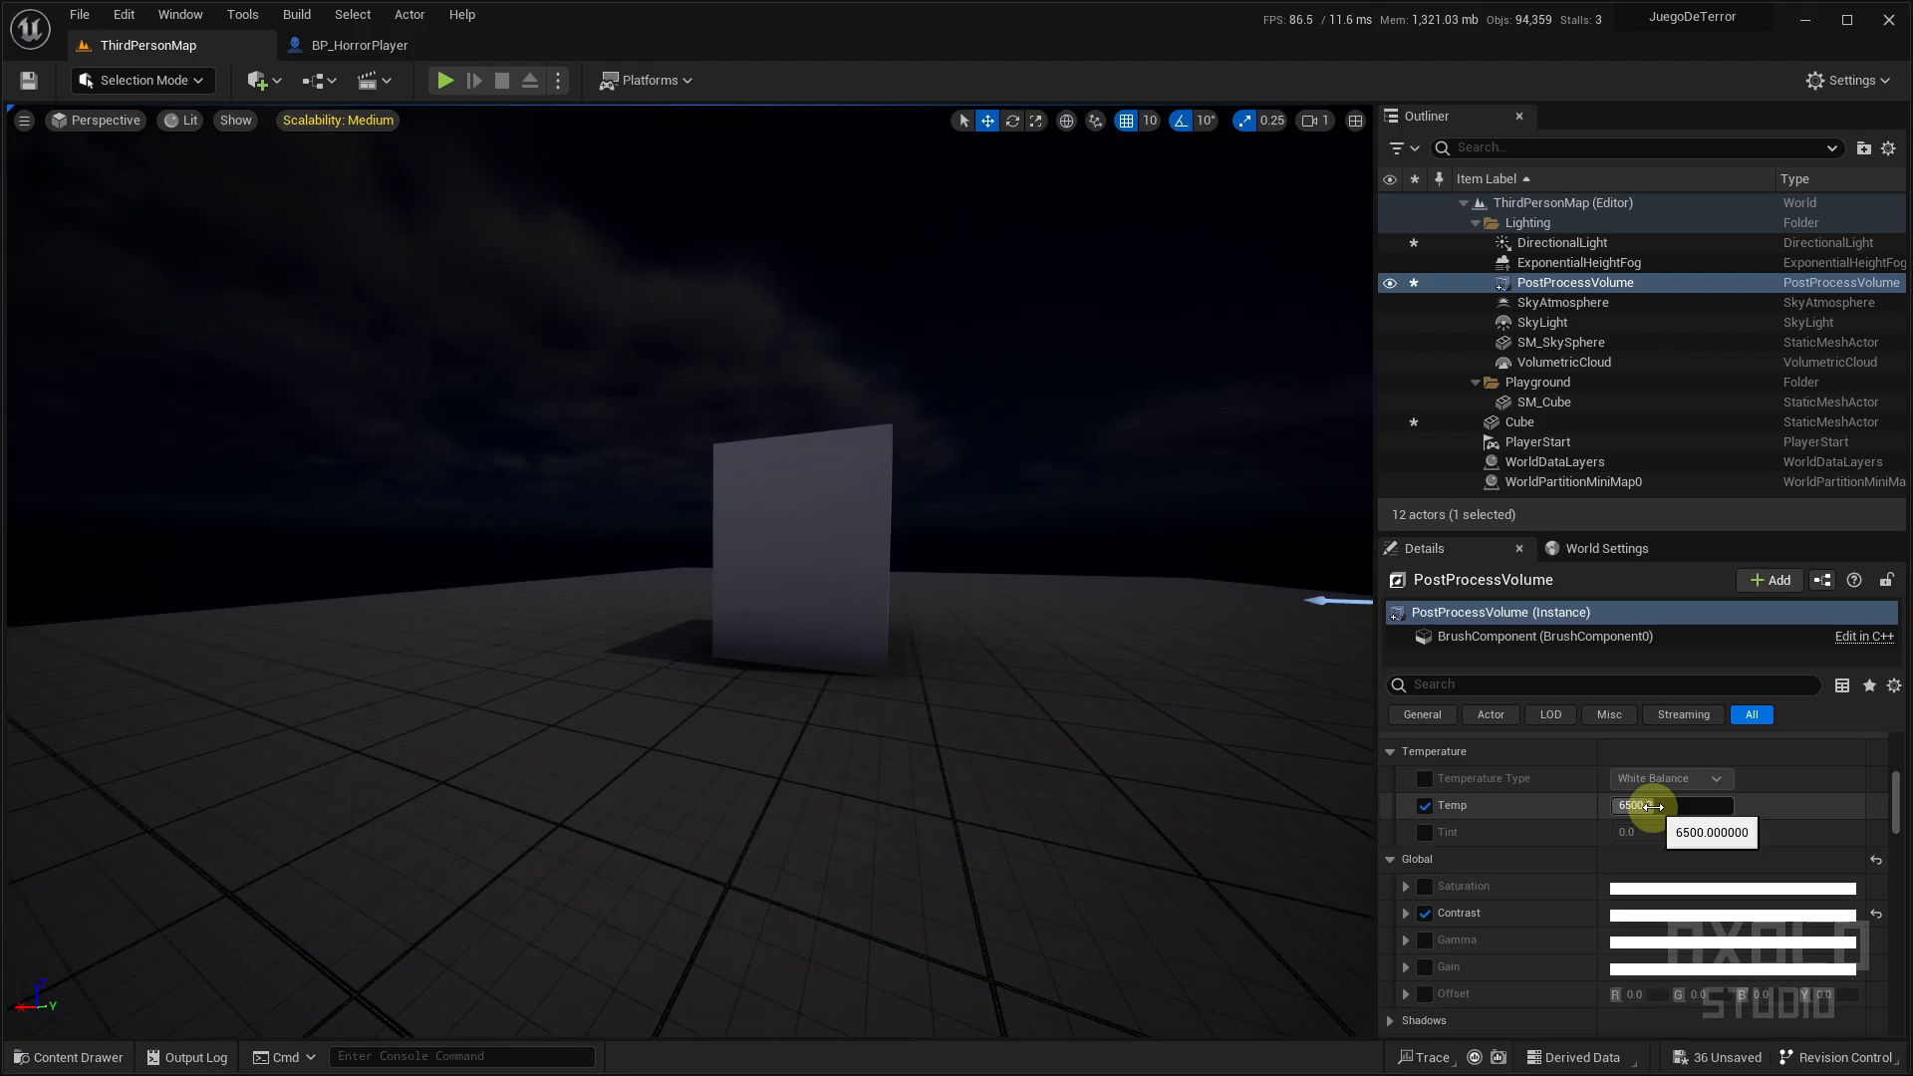
# Try color temperatures from a warm value of about 7256 to a cool value of about 5744
pyautogui.moveTo(1656, 807); pyautogui.dragTo(1667, 809)
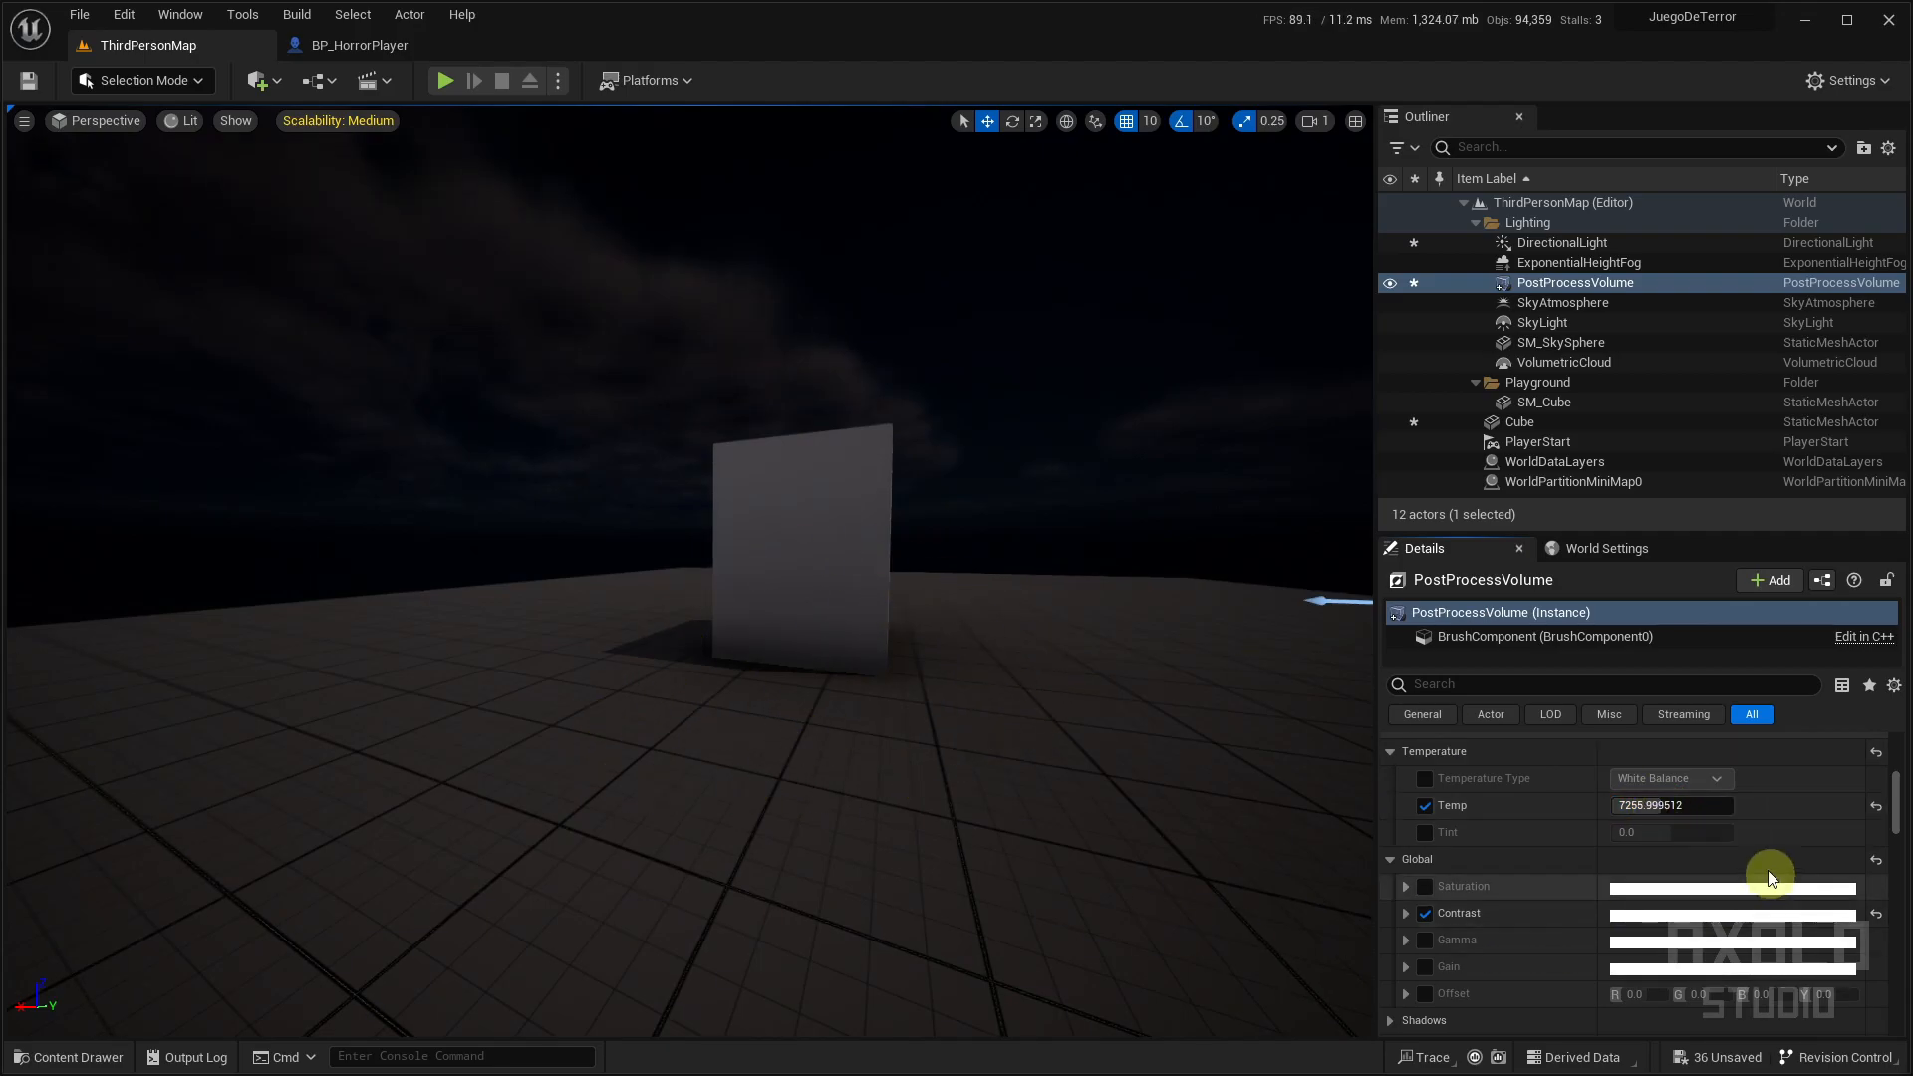
pyautogui.moveTo(1666, 807); pyautogui.dragTo(1666, 807)
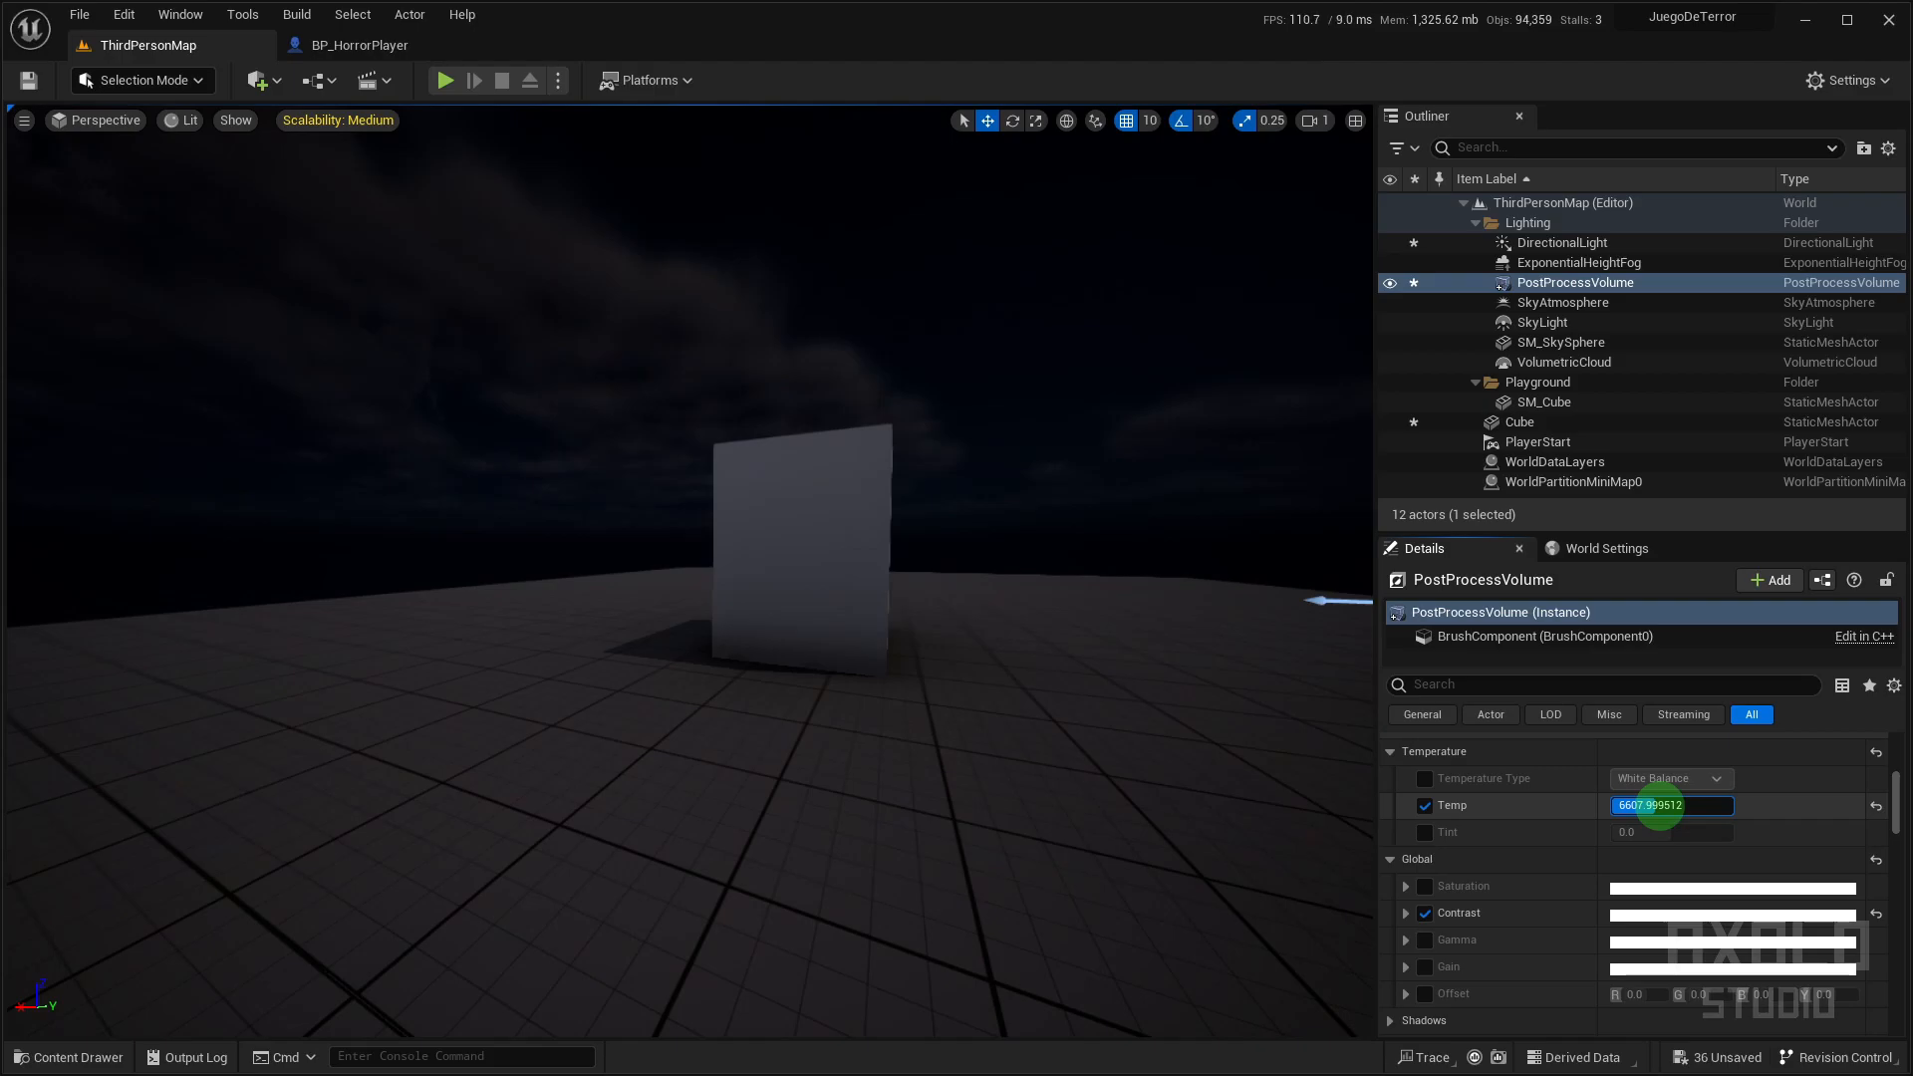
pyautogui.moveTo(1654, 807); pyautogui.dragTo(1660, 807)
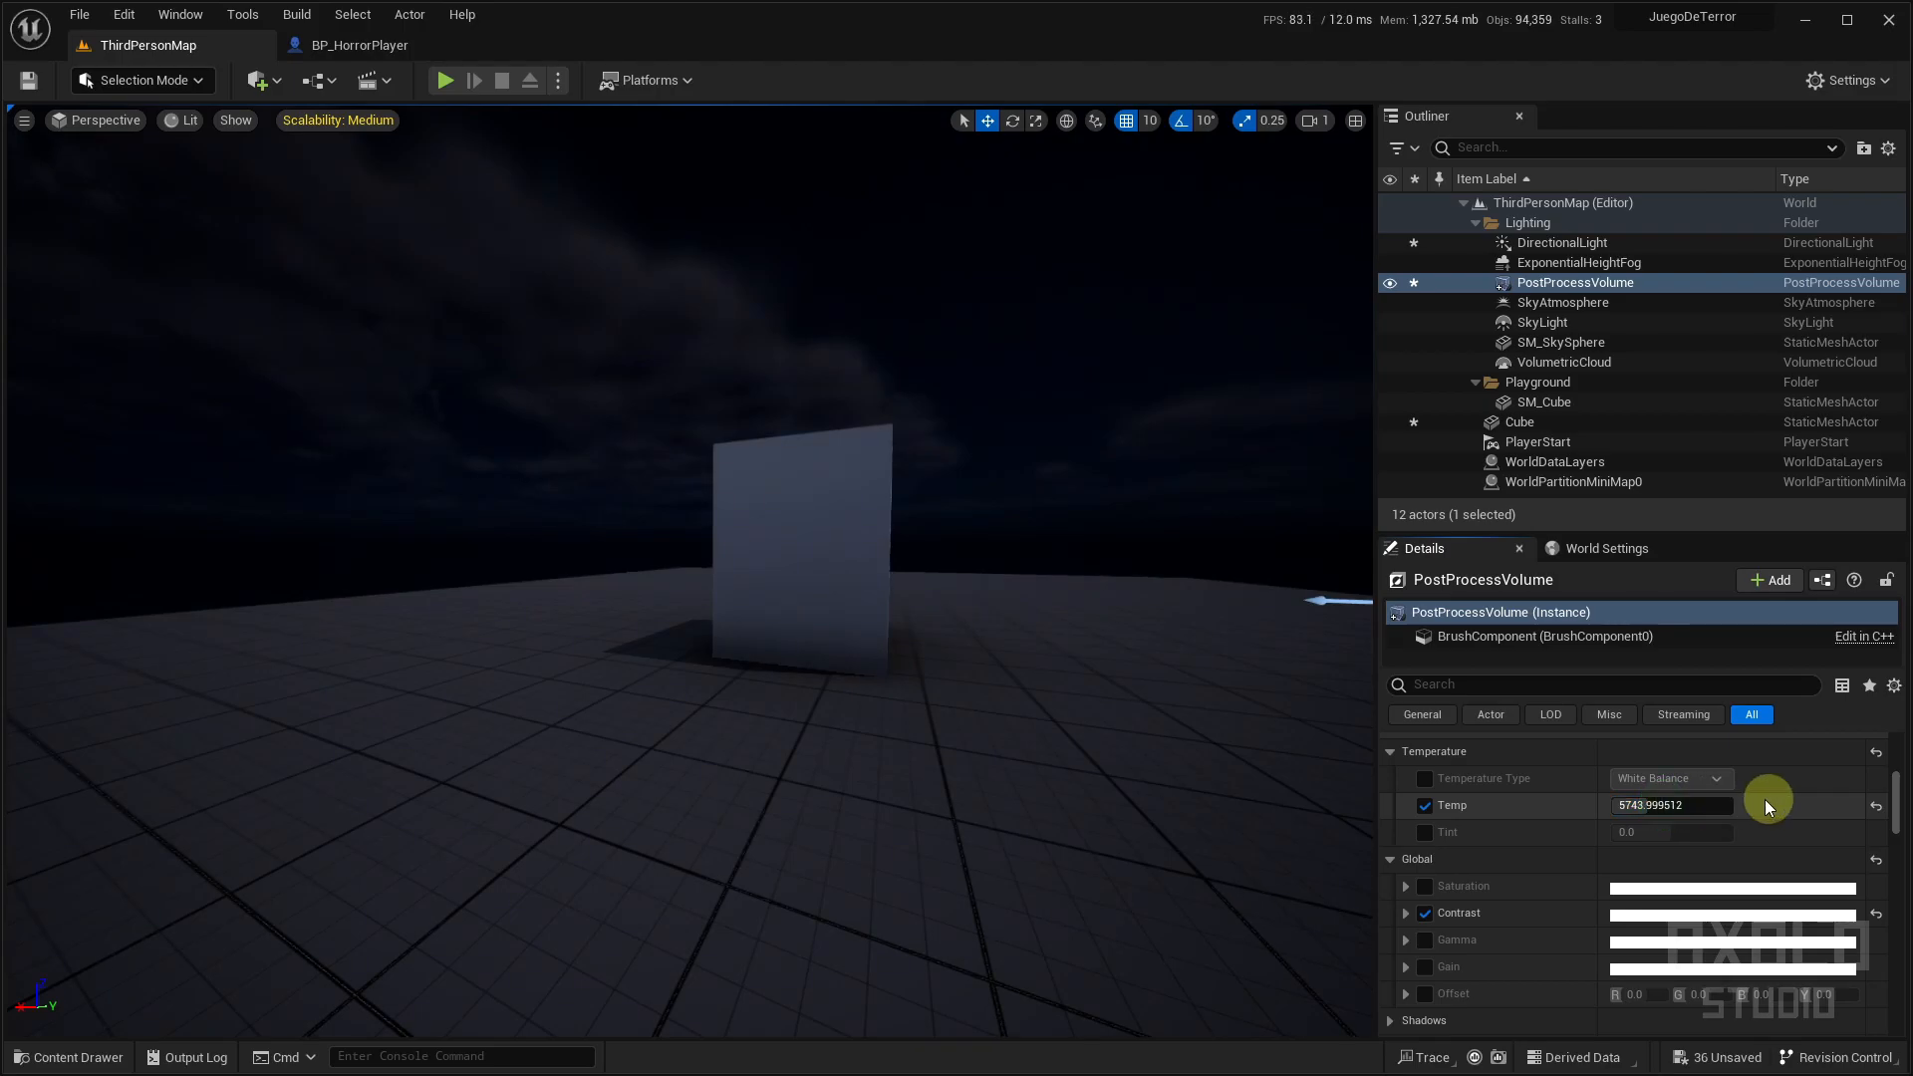
# Set the color grading Temp to 5800 and inspect the cube under the cooler tone
pyautogui.click(1706, 805)
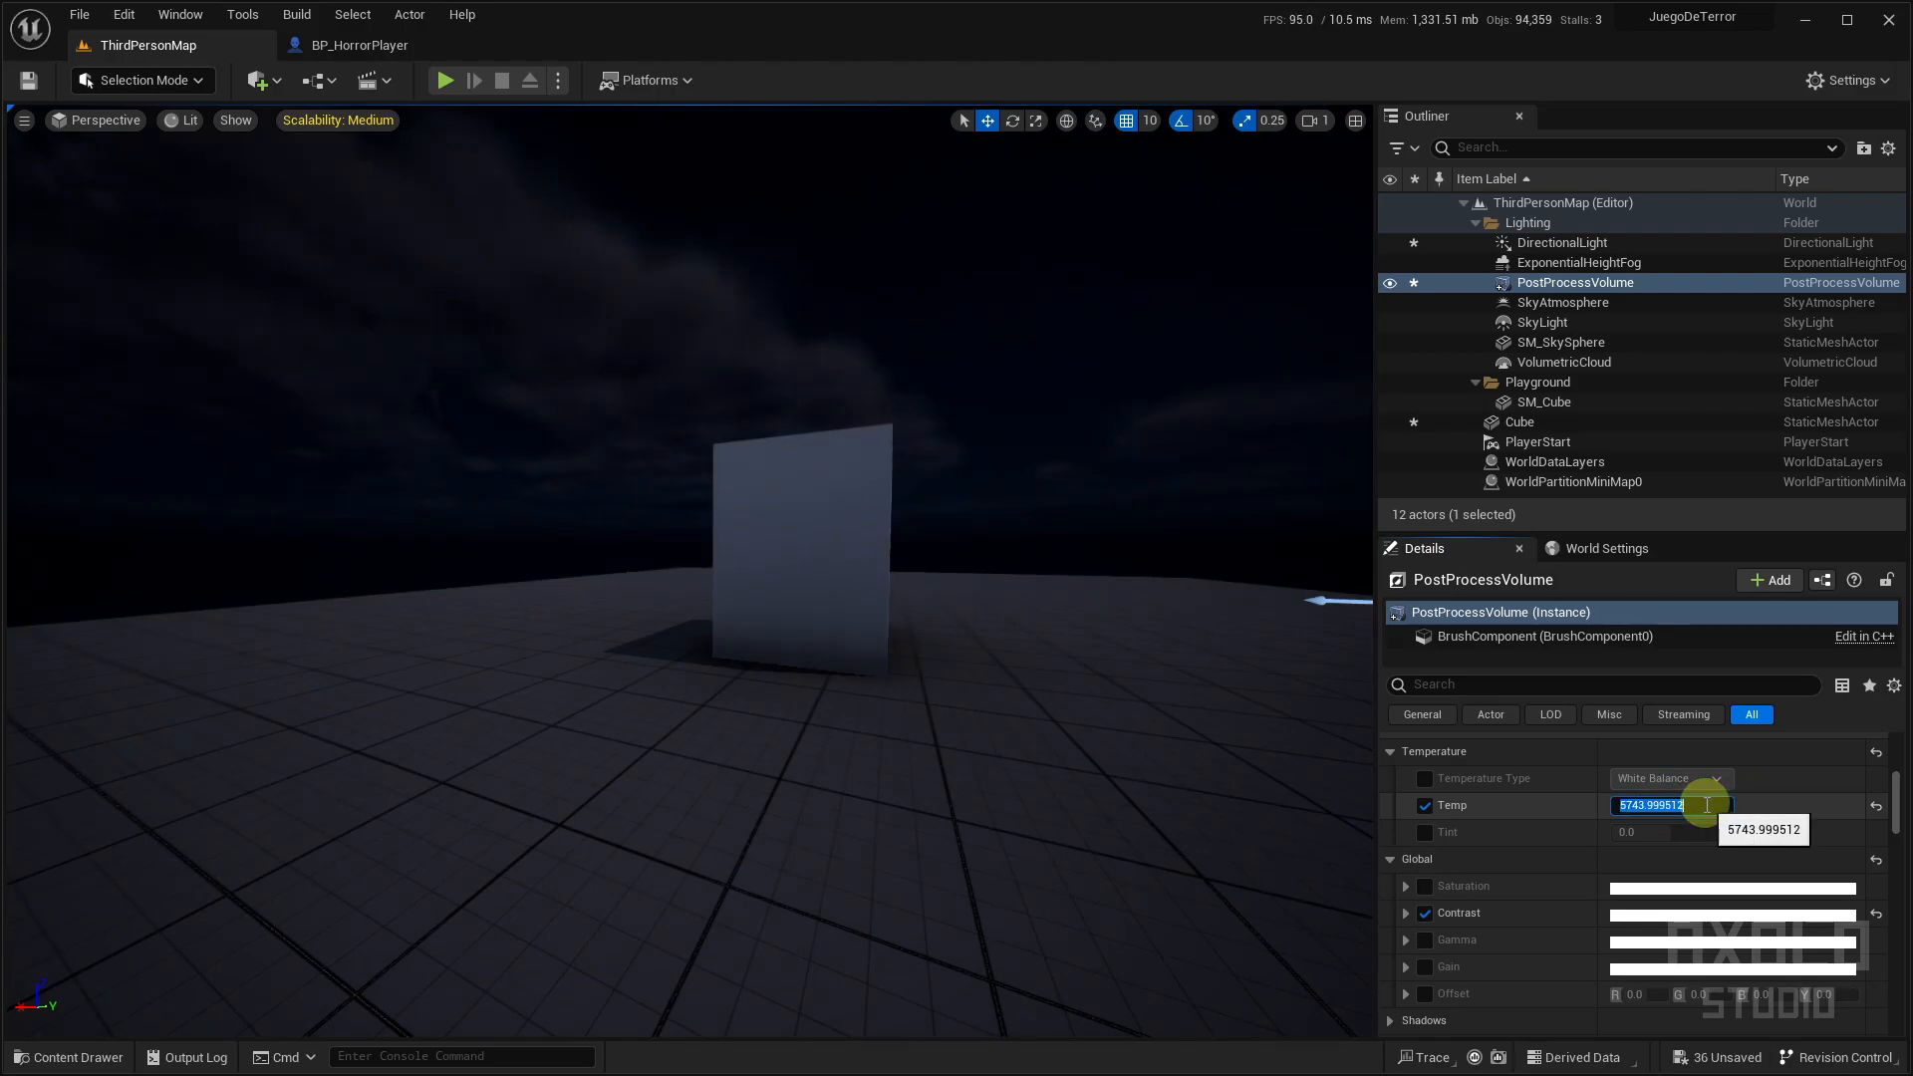
pyautogui.click(1650, 807)
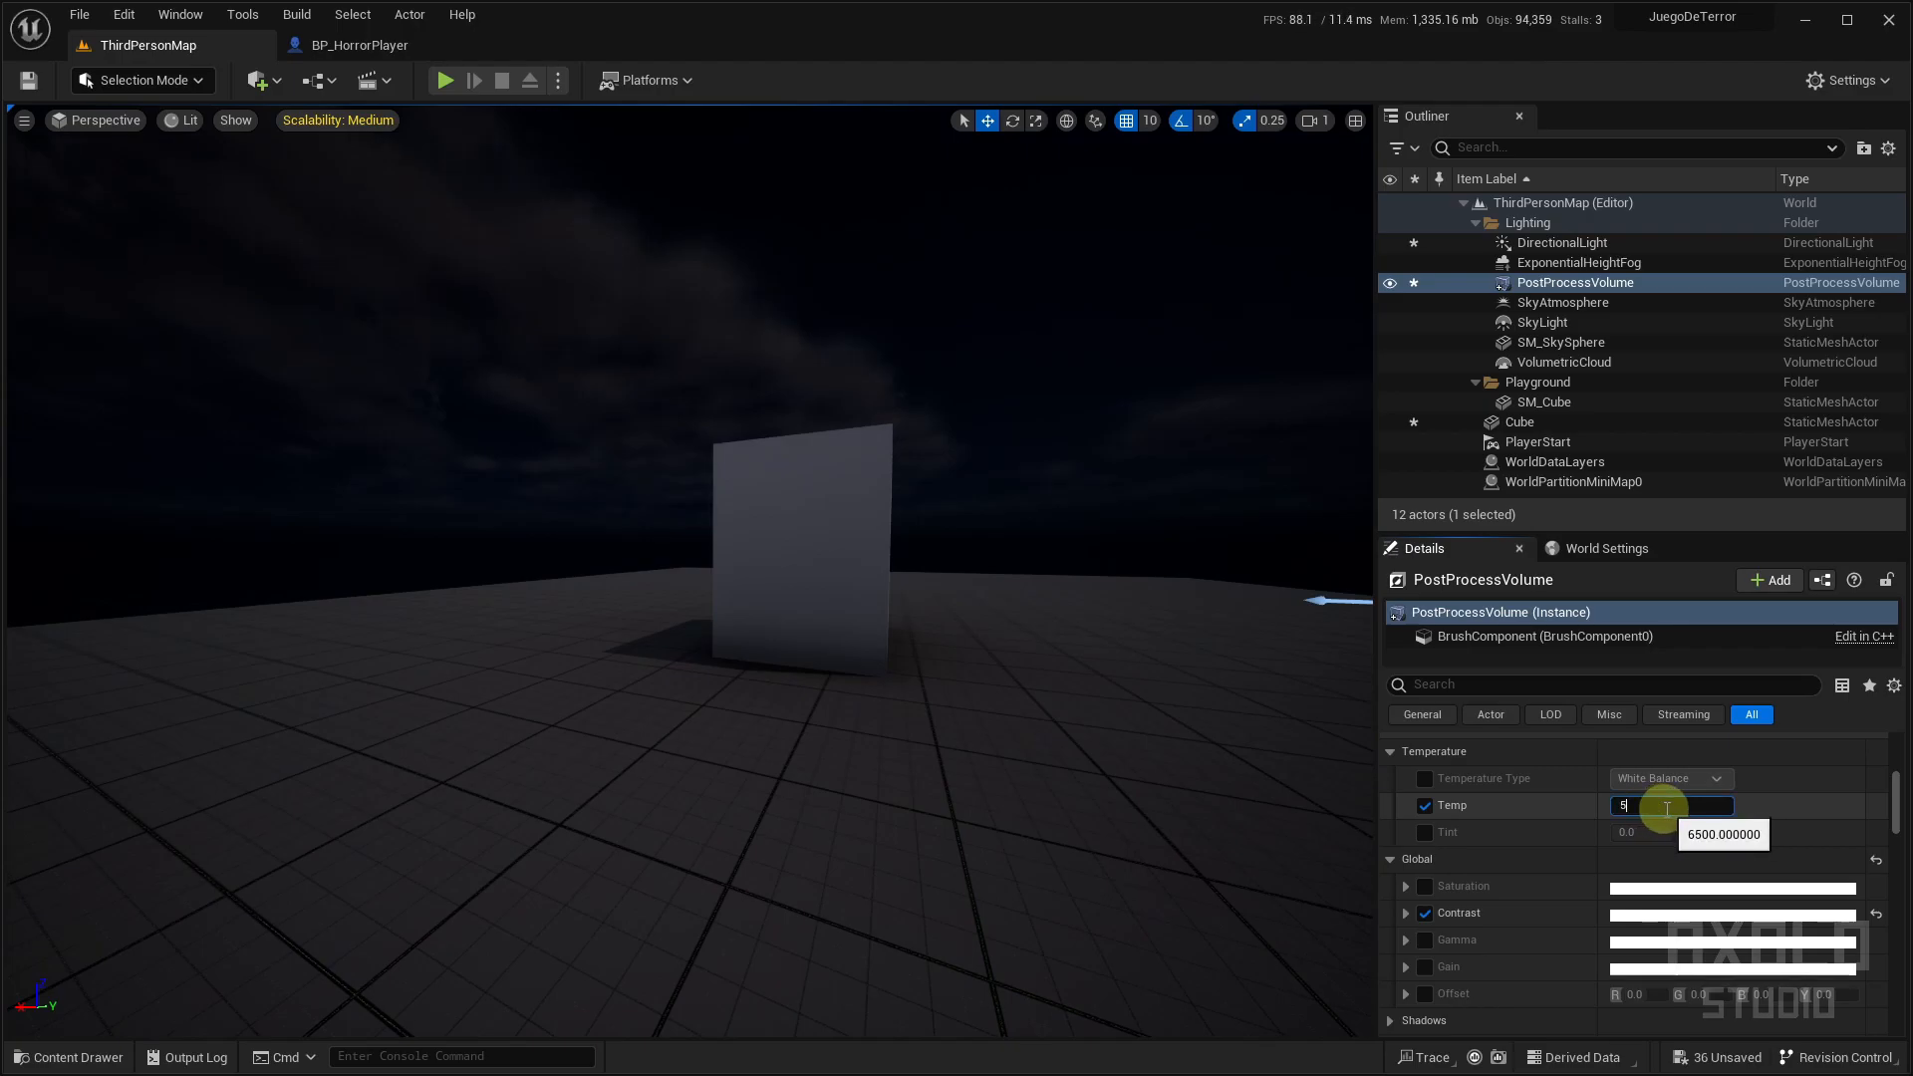
pyautogui.press('d')
pyautogui.moveTo(791, 611); pyautogui.dragTo(787, 609, button='right')
pyautogui.click(1636, 807)
pyautogui.press('w')
pyautogui.moveTo(1041, 615); pyautogui.dragTo(996, 643, button='right')
# Set the color grading Temp to 5900 and inspect the cube from farther back
pyautogui.click(1635, 817)
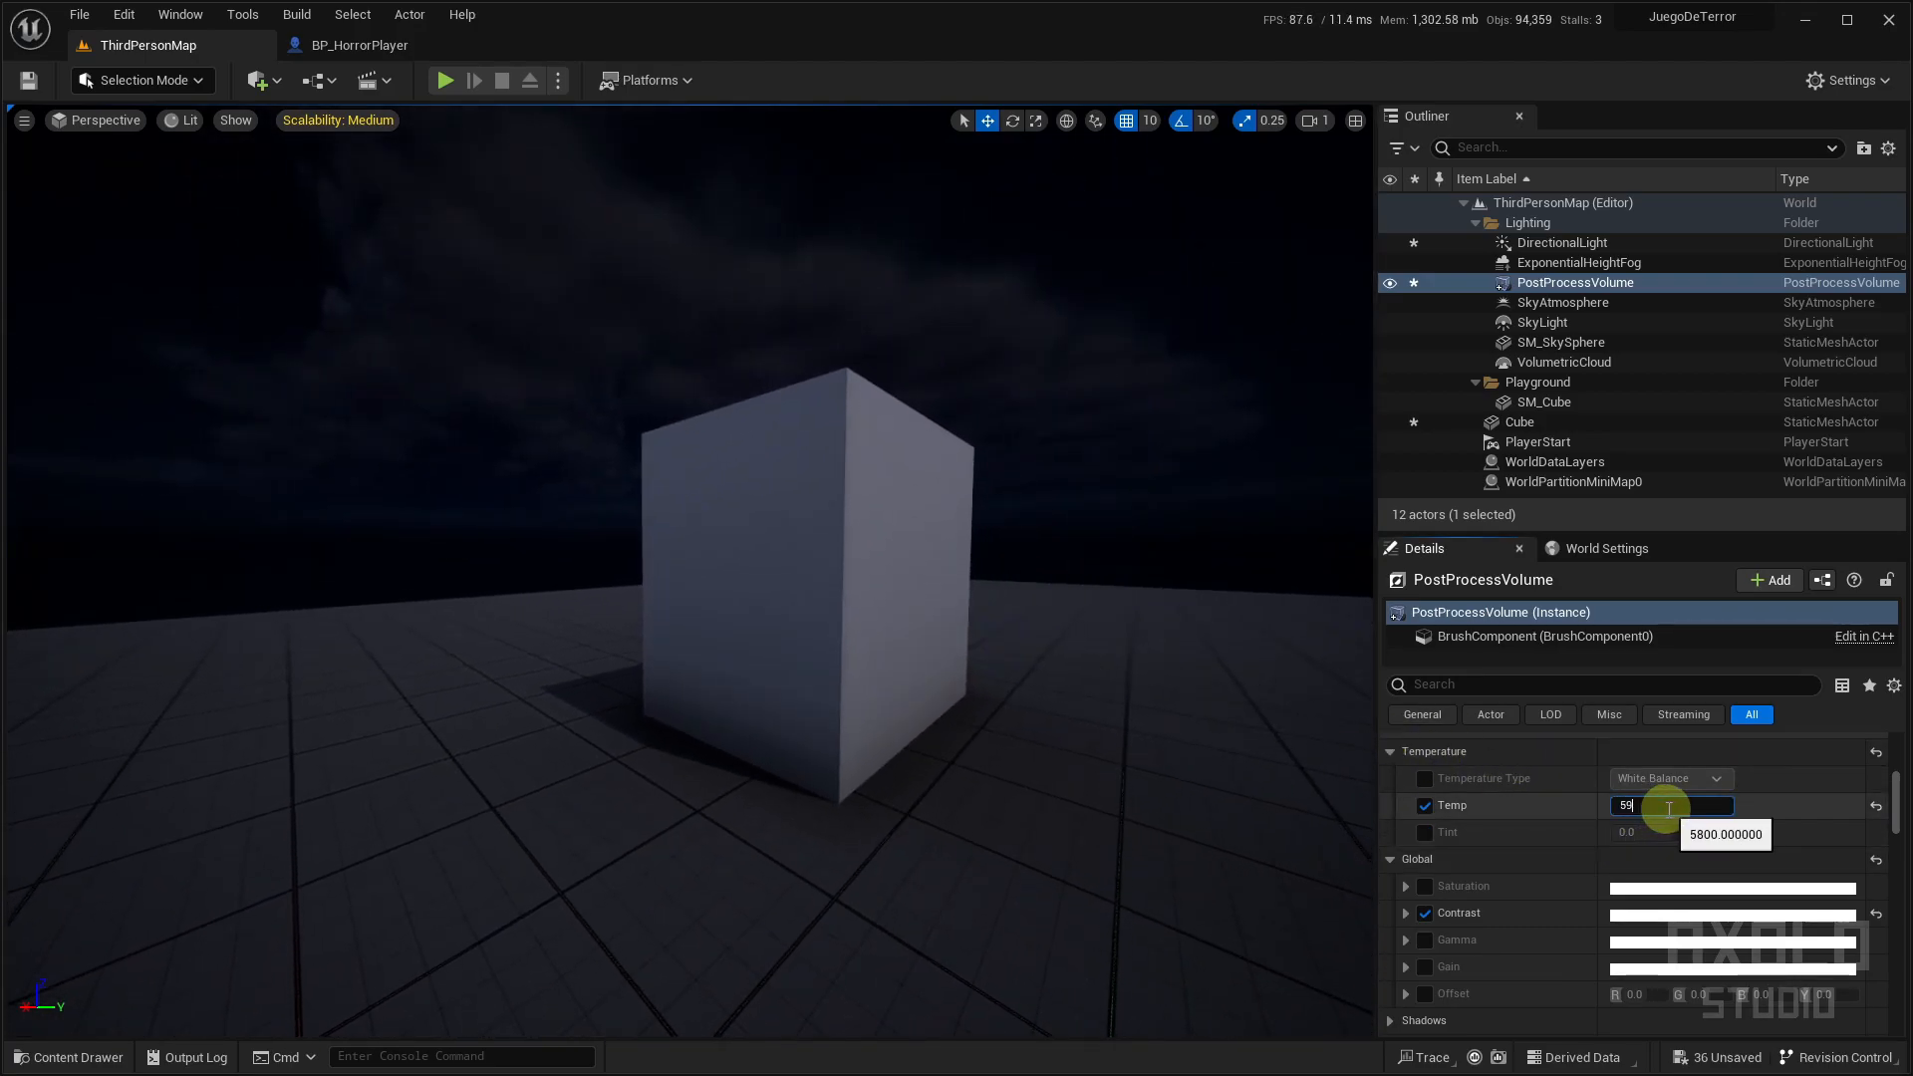
pyautogui.moveTo(1097, 682); pyautogui.dragTo(1064, 653, button='right')
pyautogui.press('s')
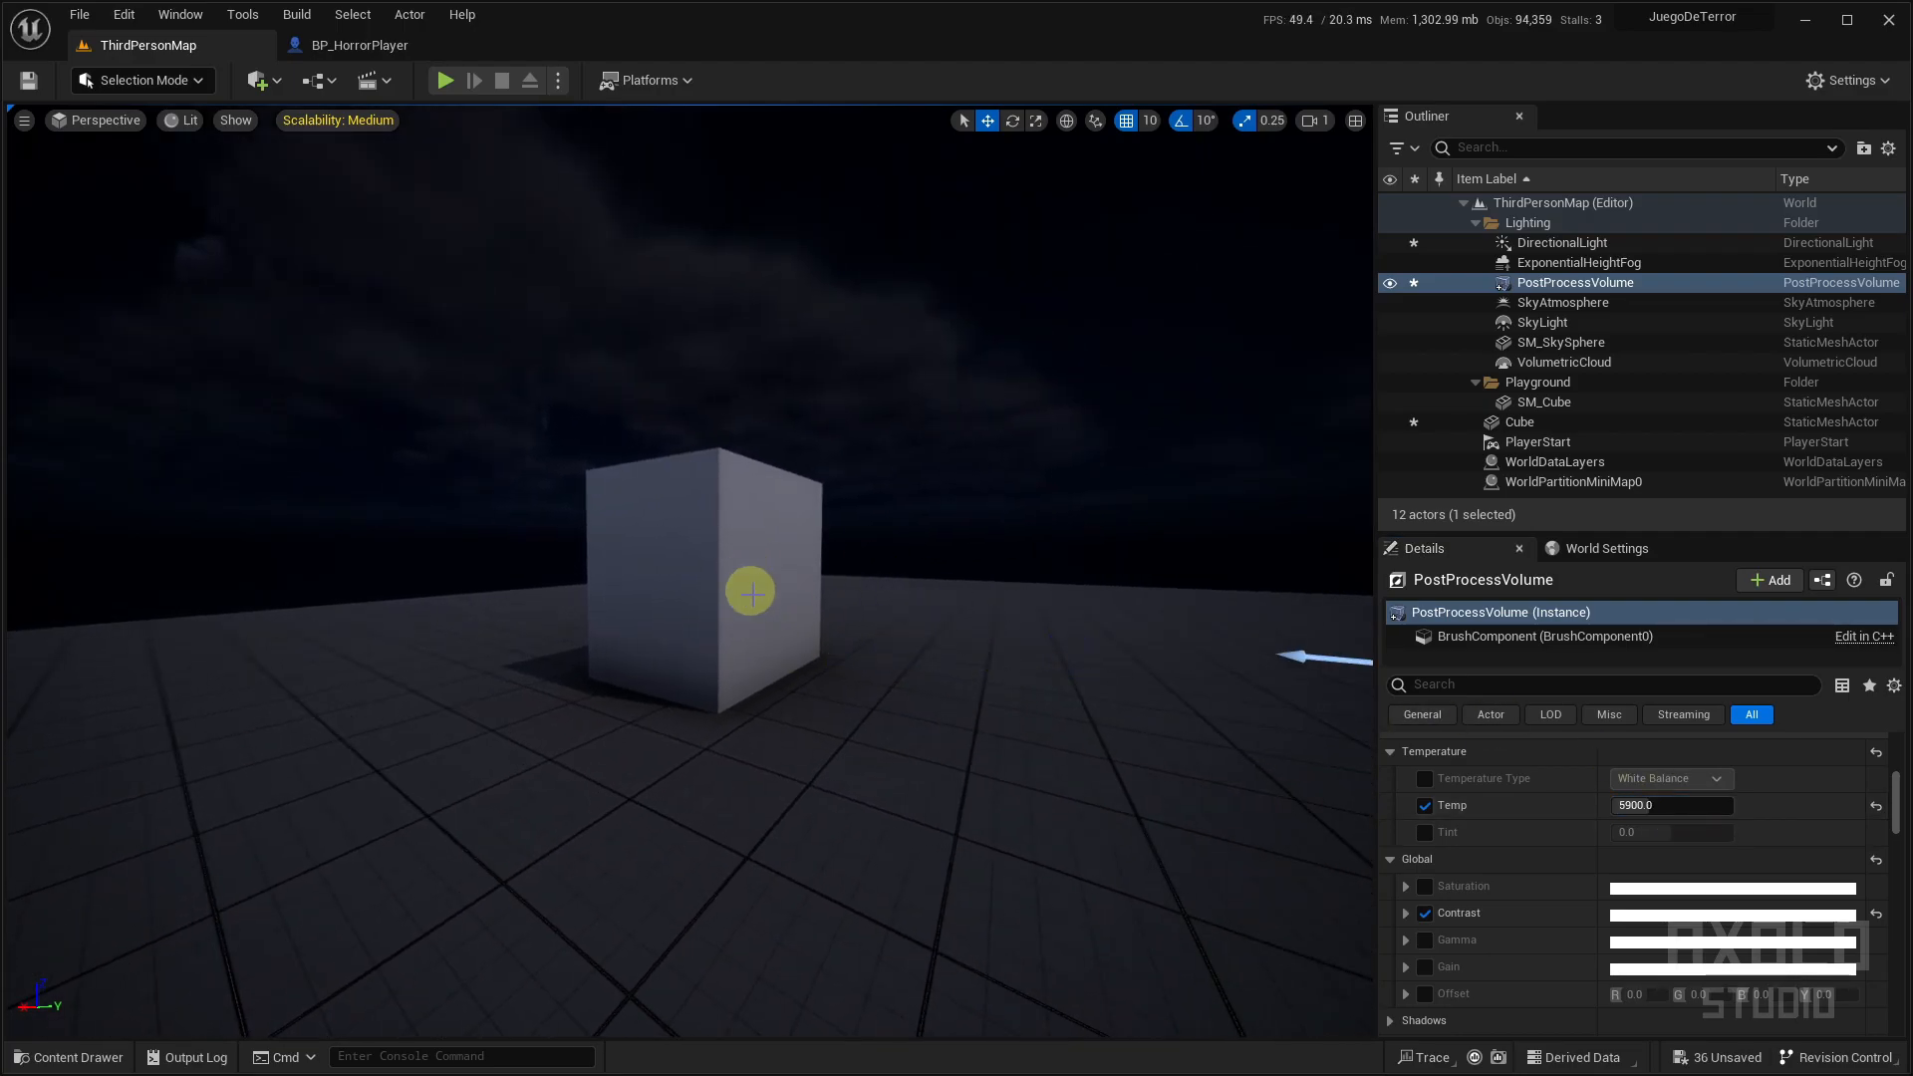
# Collapse the Temperature and Global groups, and reopen Temperature to review its Temp setting
pyautogui.scroll(1, 1634, 827)
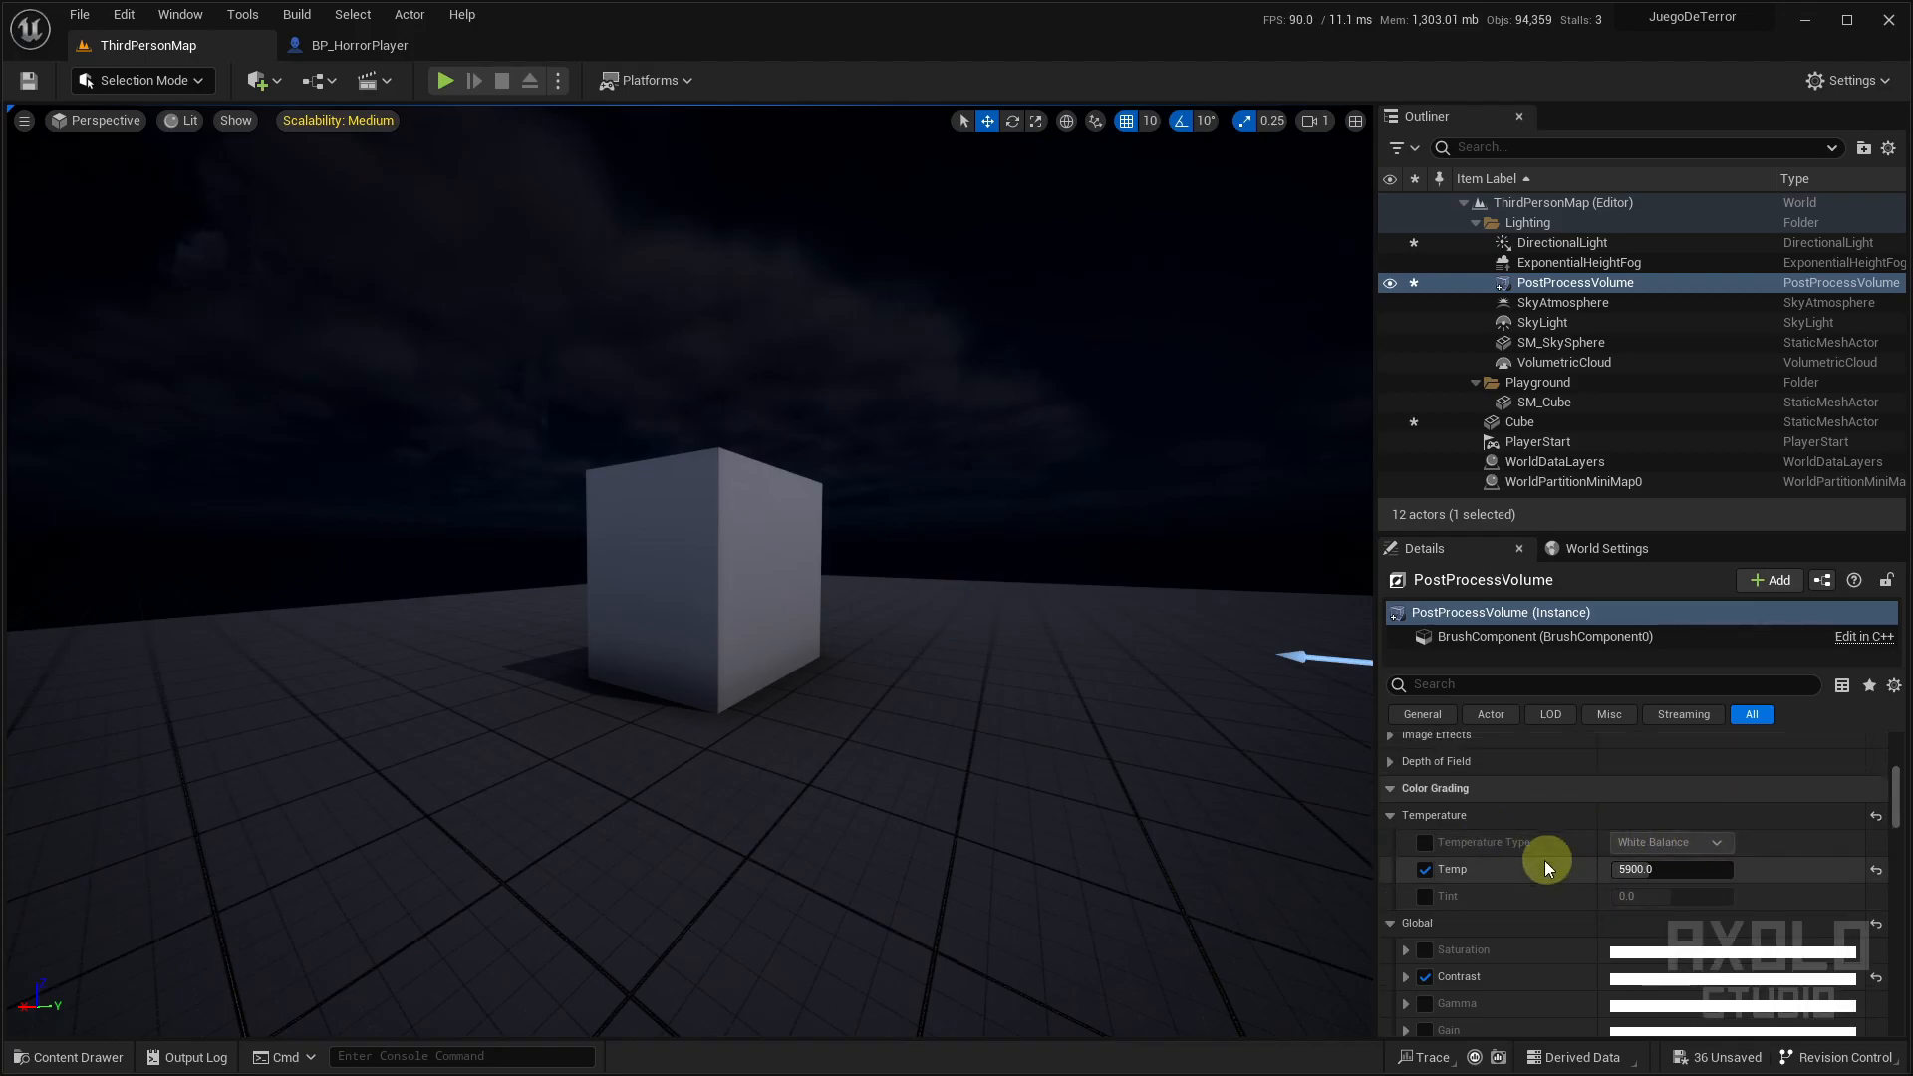
pyautogui.click(1387, 817)
pyautogui.click(1390, 842)
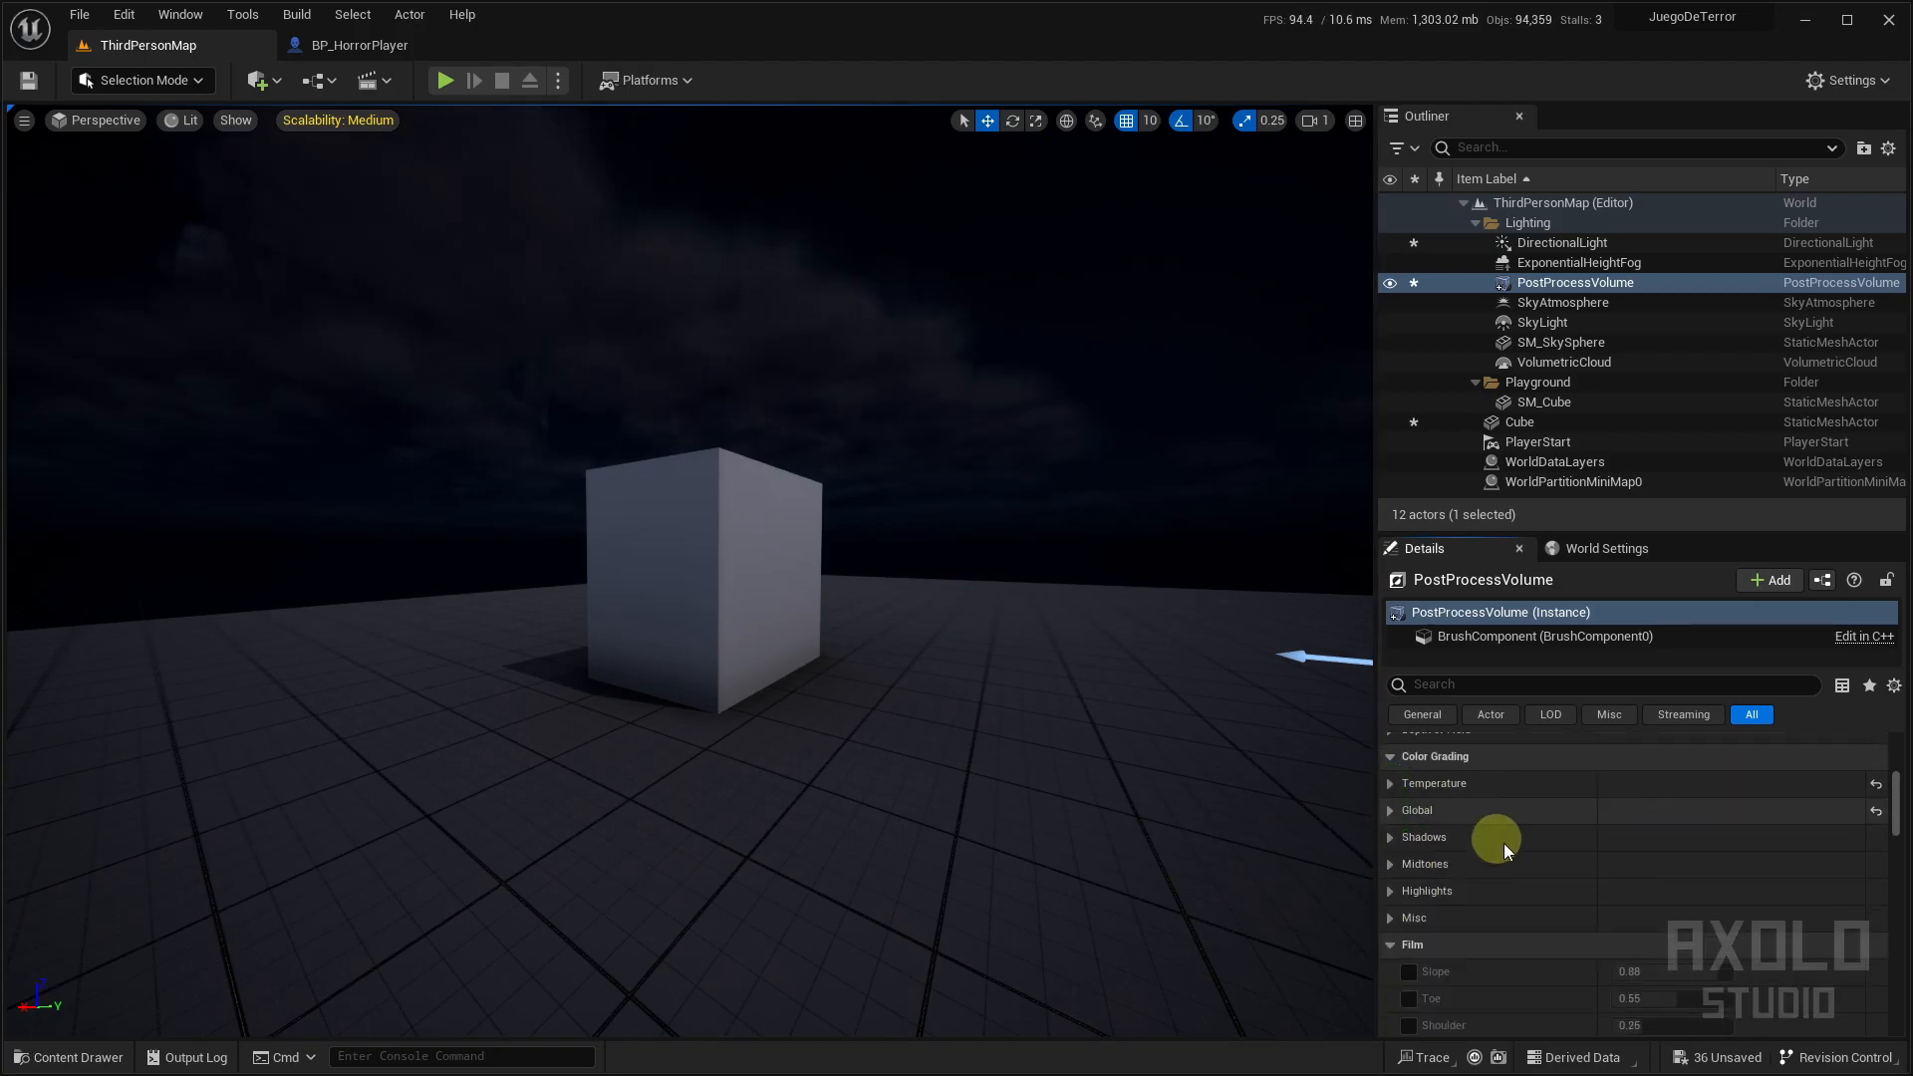
pyautogui.click(1390, 816)
pyautogui.scroll(-1, 1400, 792)
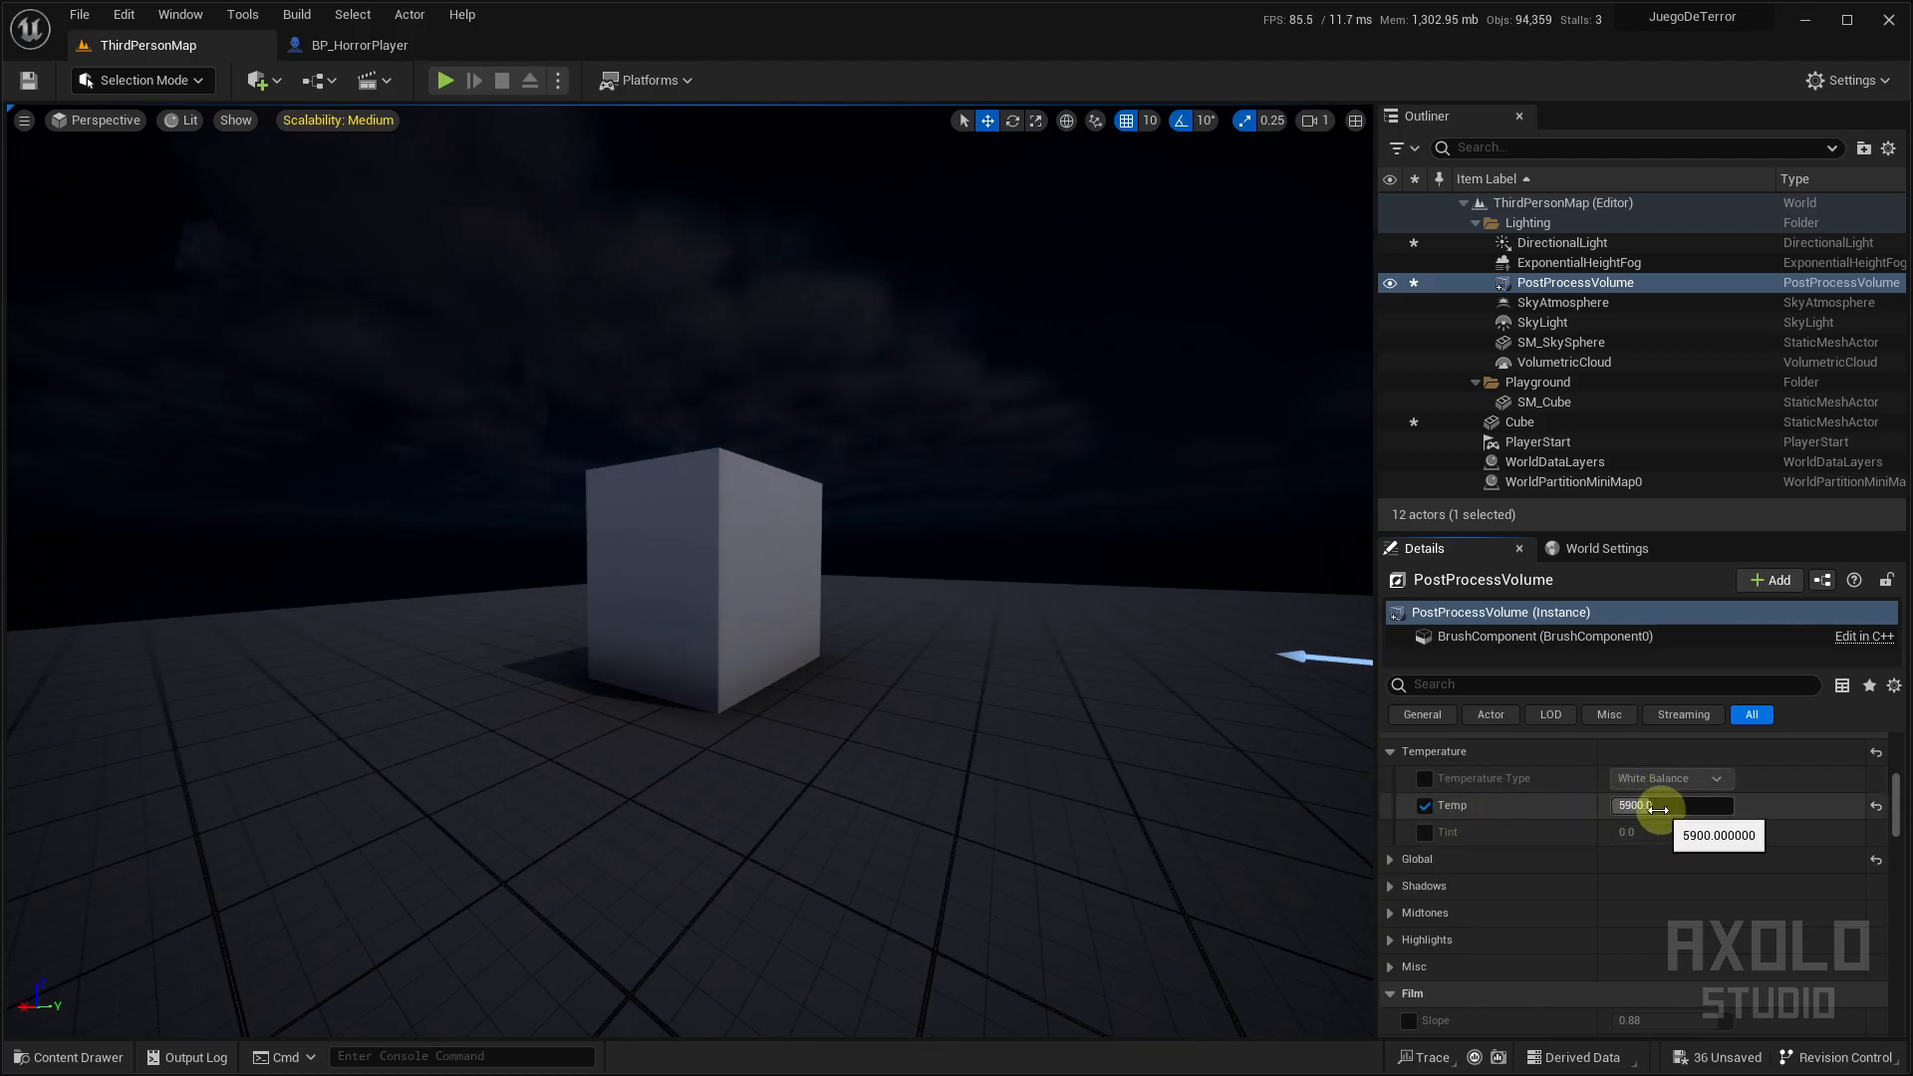
pyautogui.scroll(1, 1390, 797)
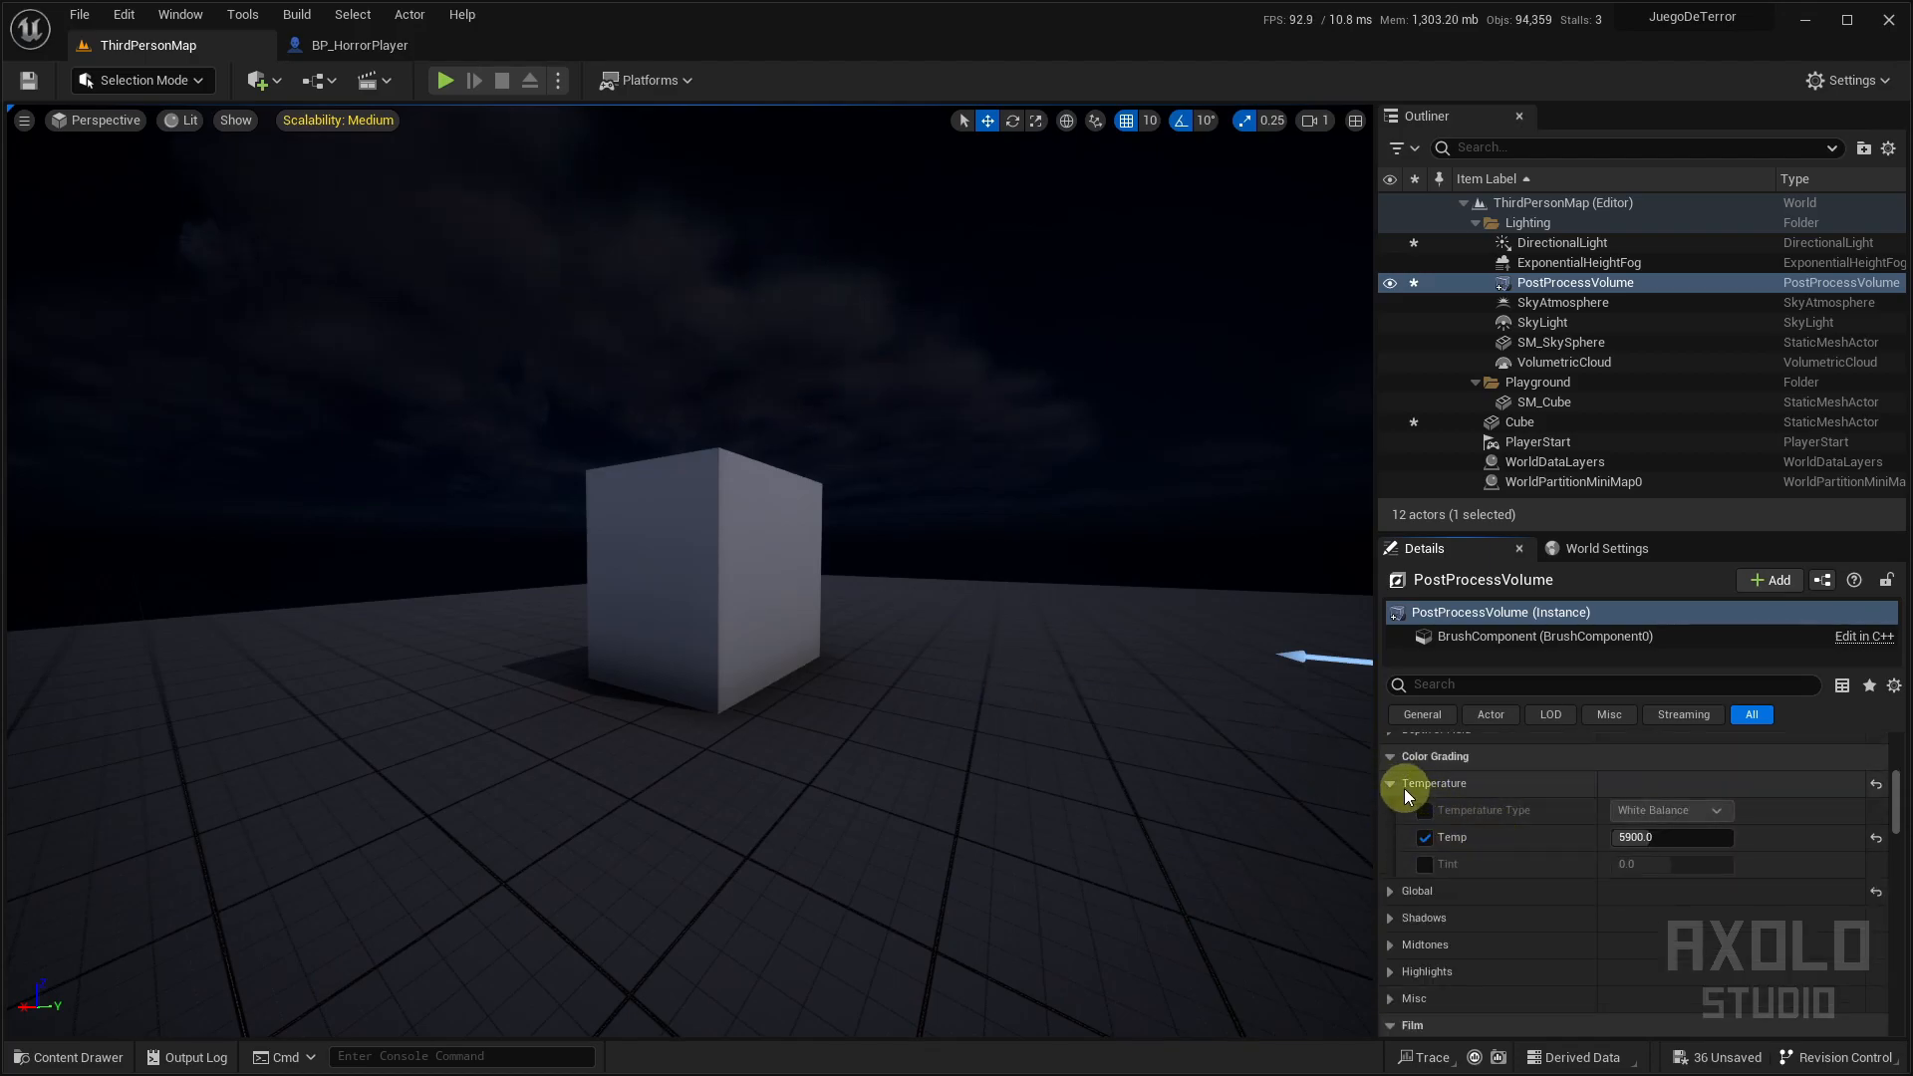
# Enable the global color grading Saturation override and set it to 0.8, inspect the cube, and collapse the Global group
pyautogui.click(1399, 787)
pyautogui.click(1390, 811)
pyautogui.scroll(-1, 1464, 847)
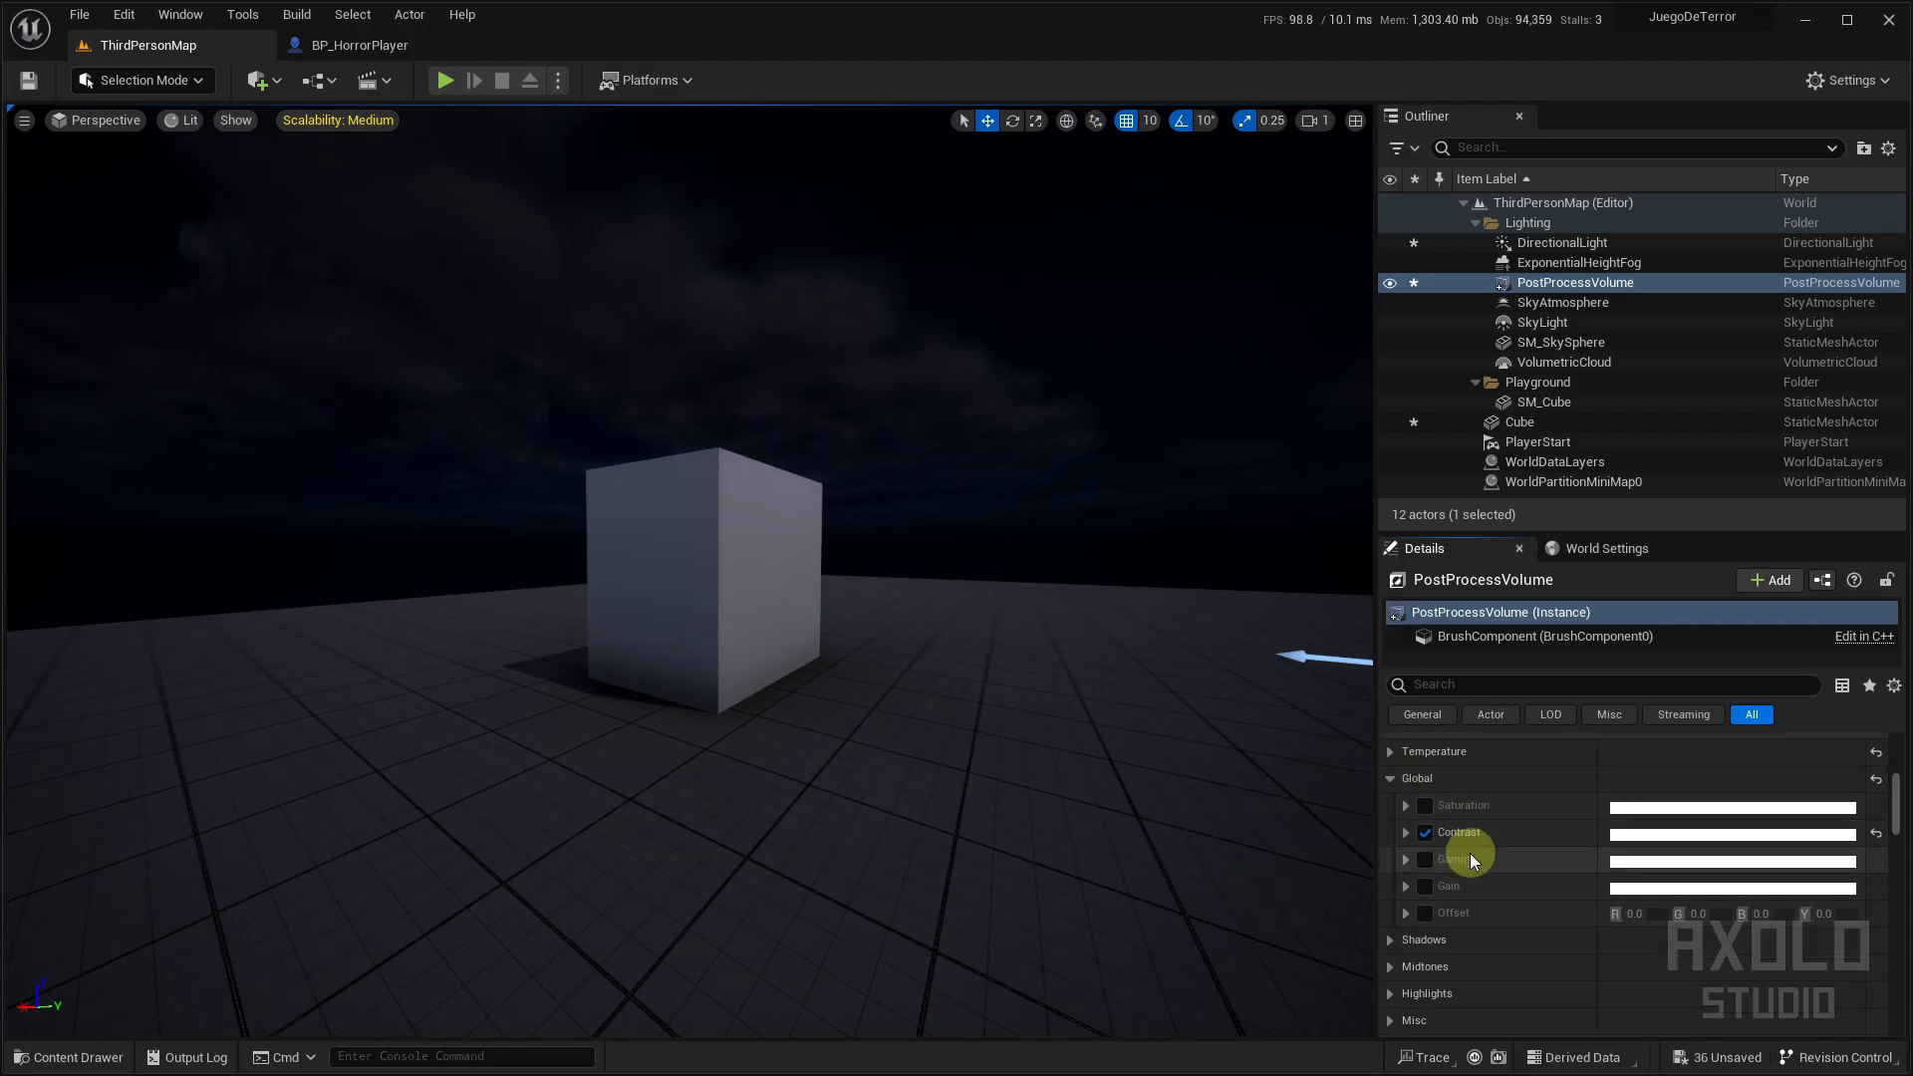
pyautogui.click(1407, 805)
pyautogui.click(1425, 807)
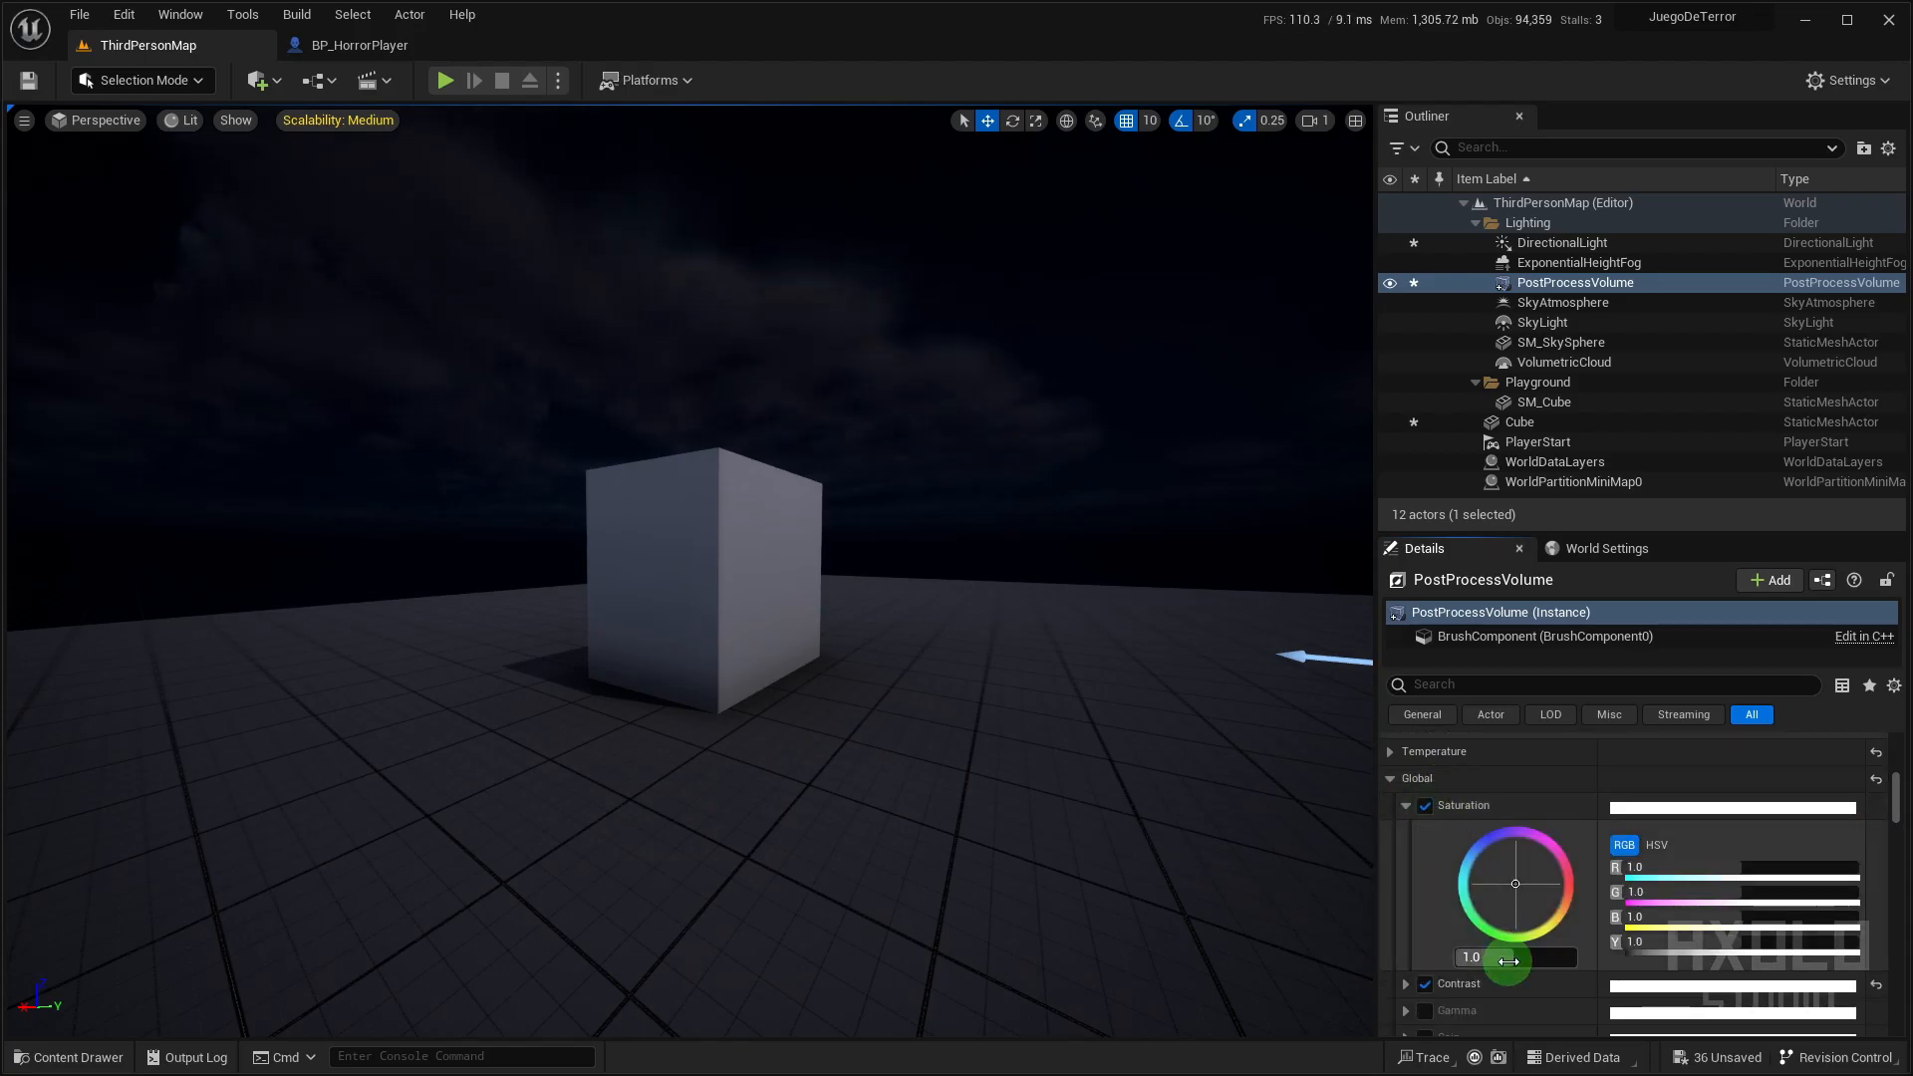
pyautogui.moveTo(1564, 958); pyautogui.dragTo(1501, 960)
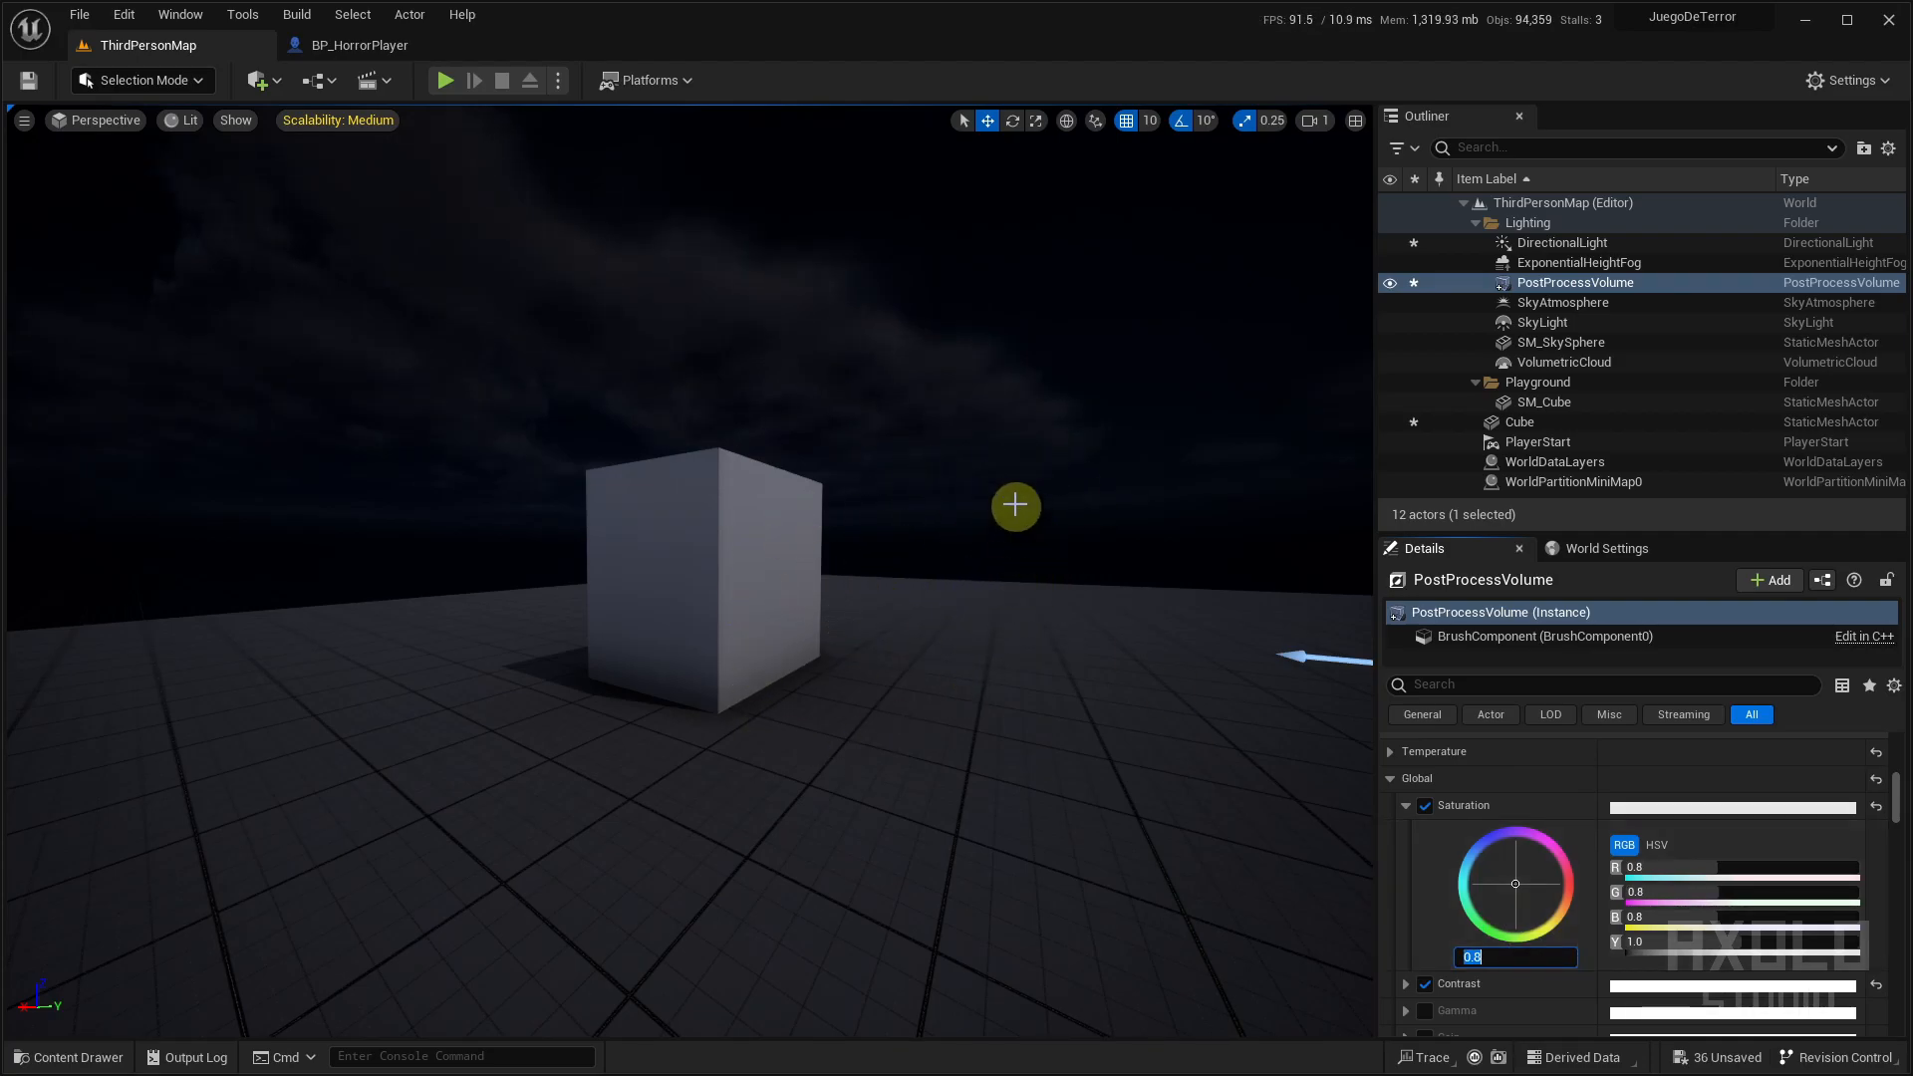
pyautogui.moveTo(902, 540); pyautogui.dragTo(921, 523)
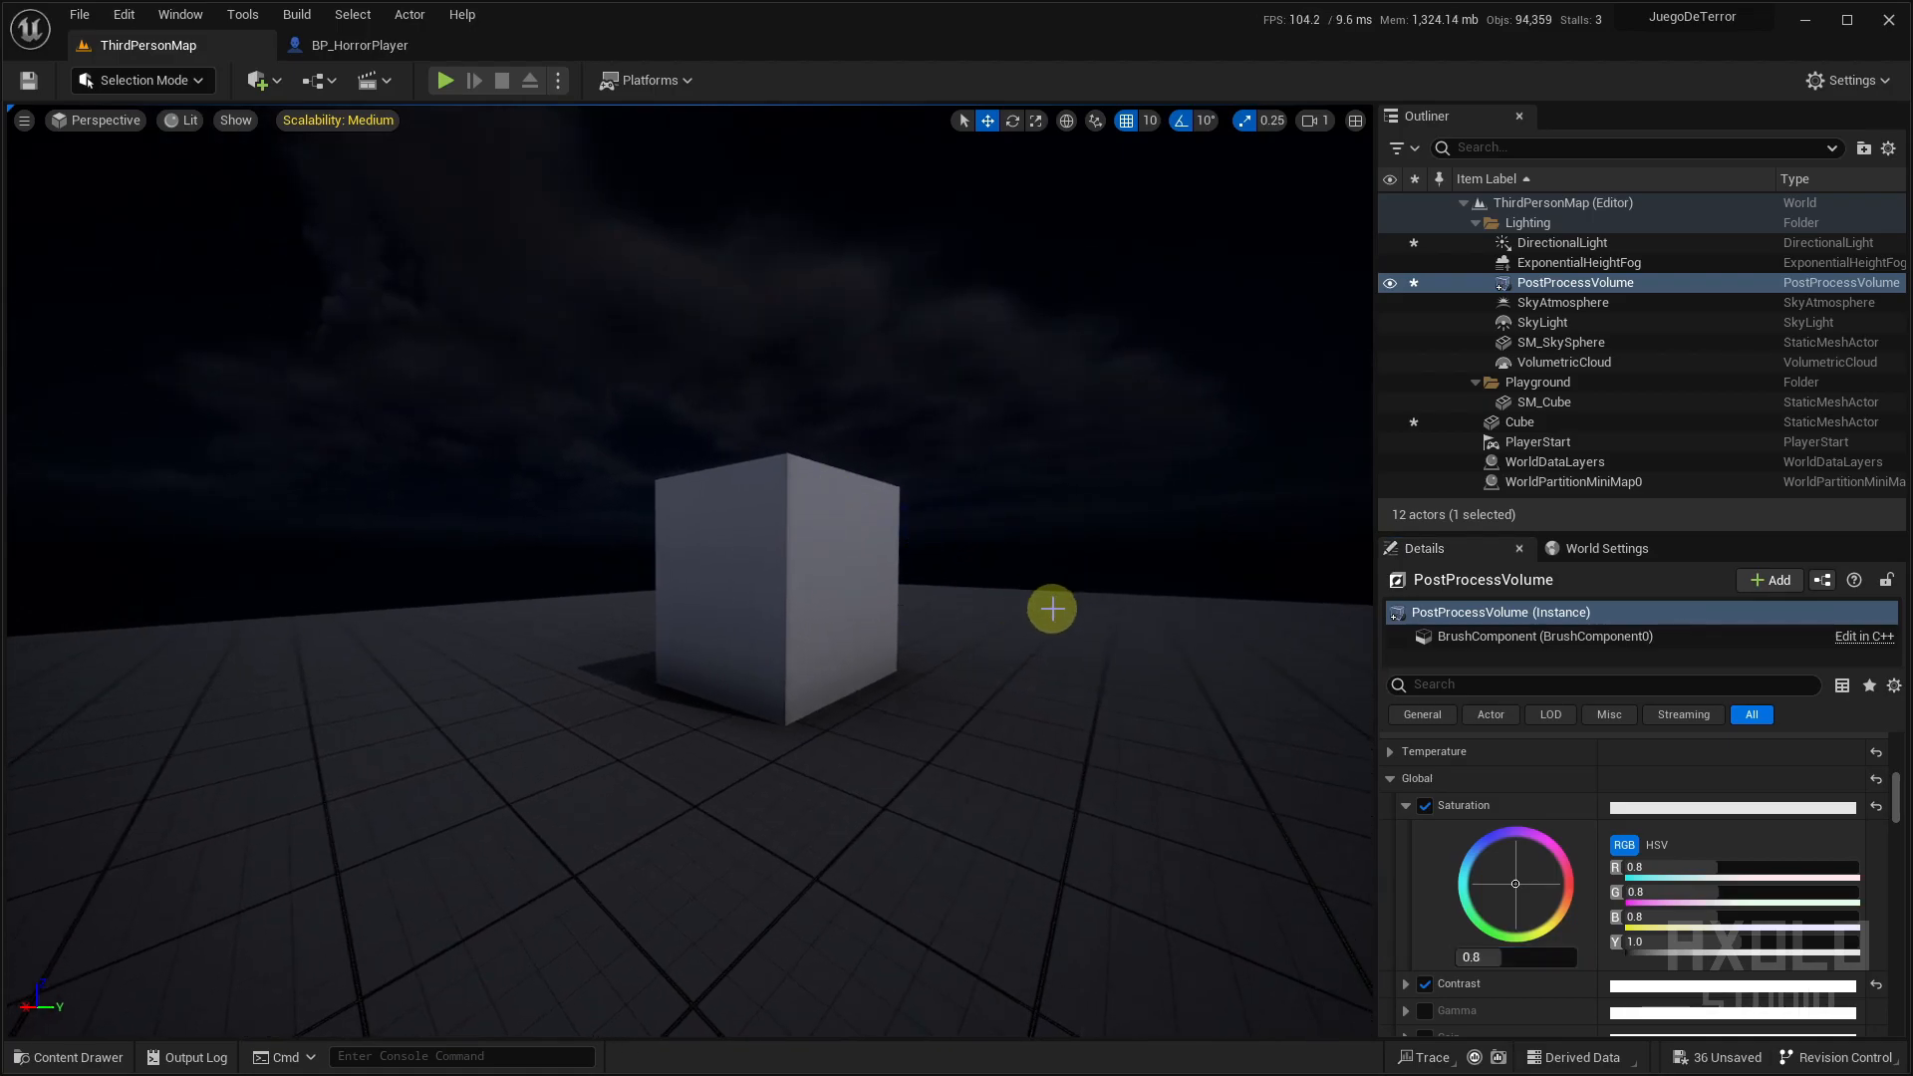
pyautogui.moveTo(1046, 673); pyautogui.dragTo(1012, 657)
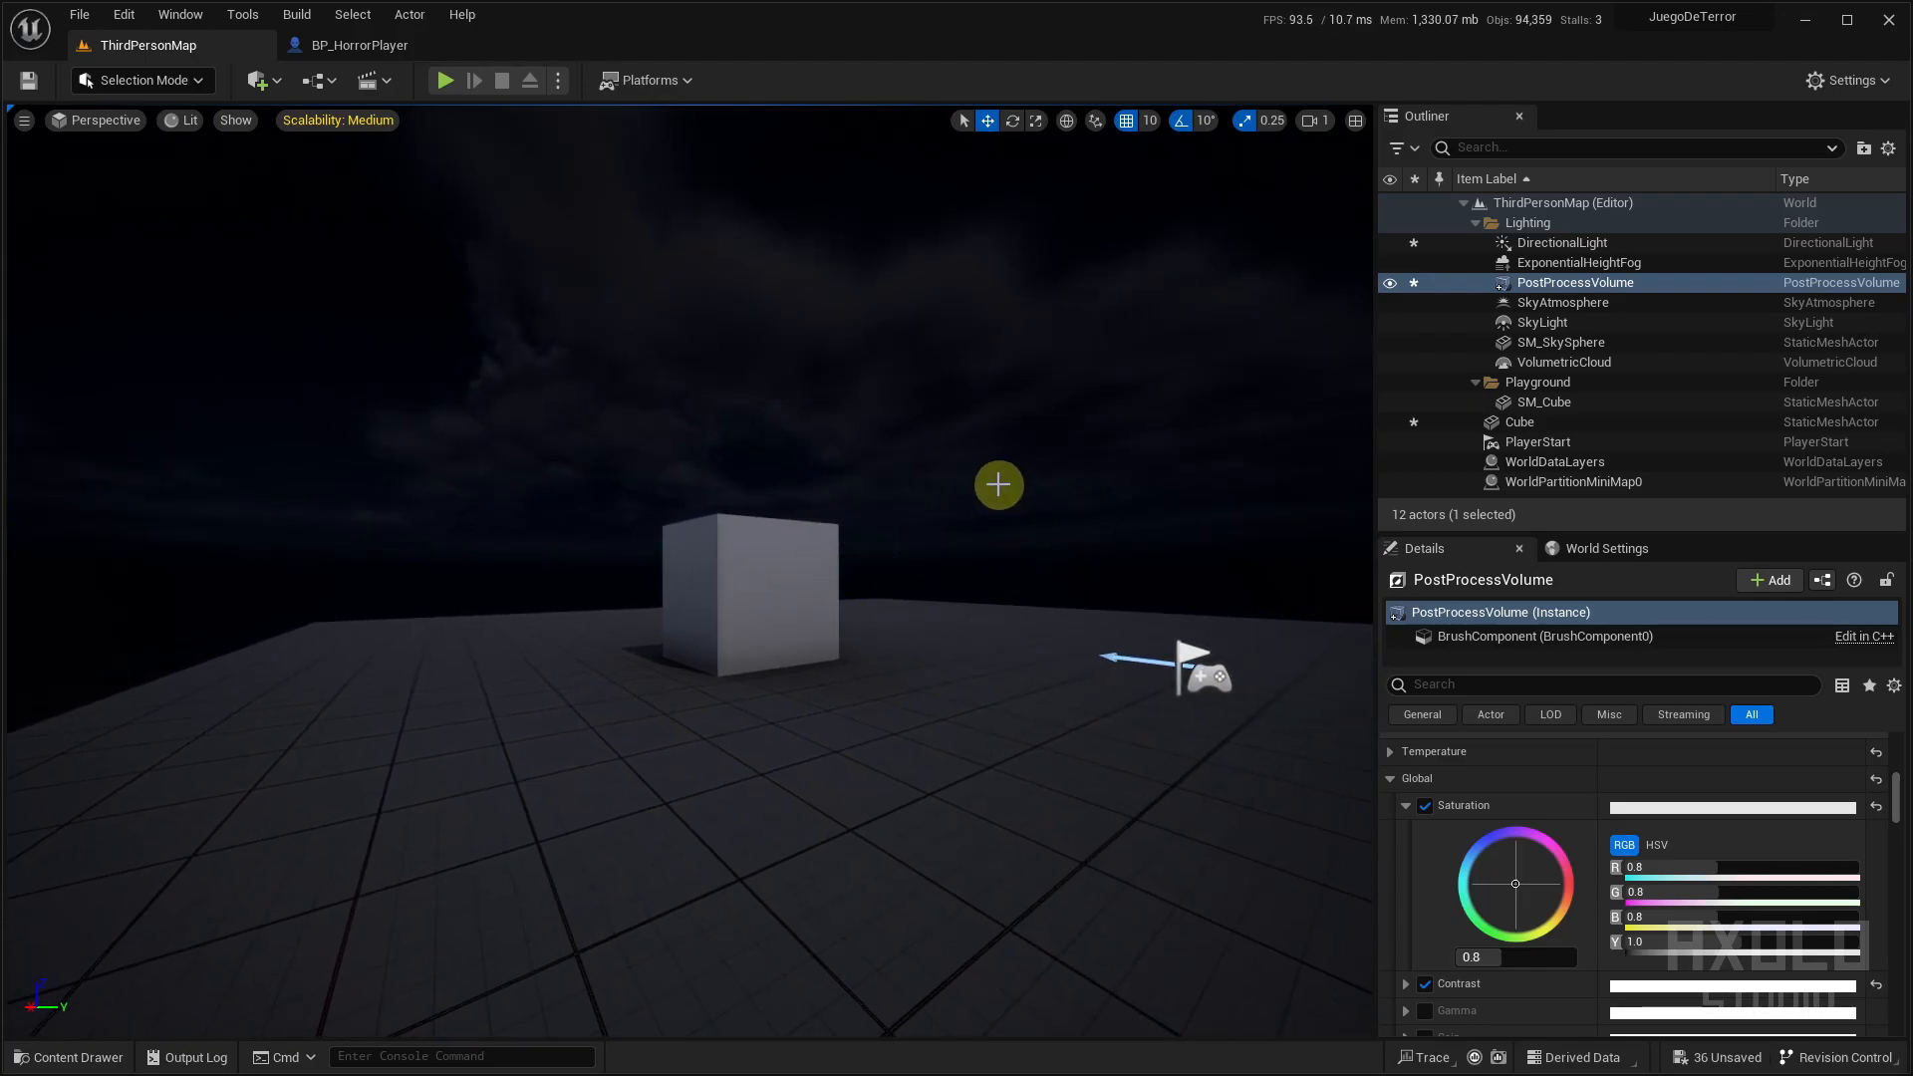
pyautogui.click(1406, 805)
pyautogui.moveTo(876, 628); pyautogui.dragTo(806, 632)
pyautogui.click(1390, 778)
# Enable the Method overrides for Global Illumination and Reflections, leaving both on Lumen
pyautogui.scroll(-2, 1451, 829)
pyautogui.scroll(-3, 1464, 849)
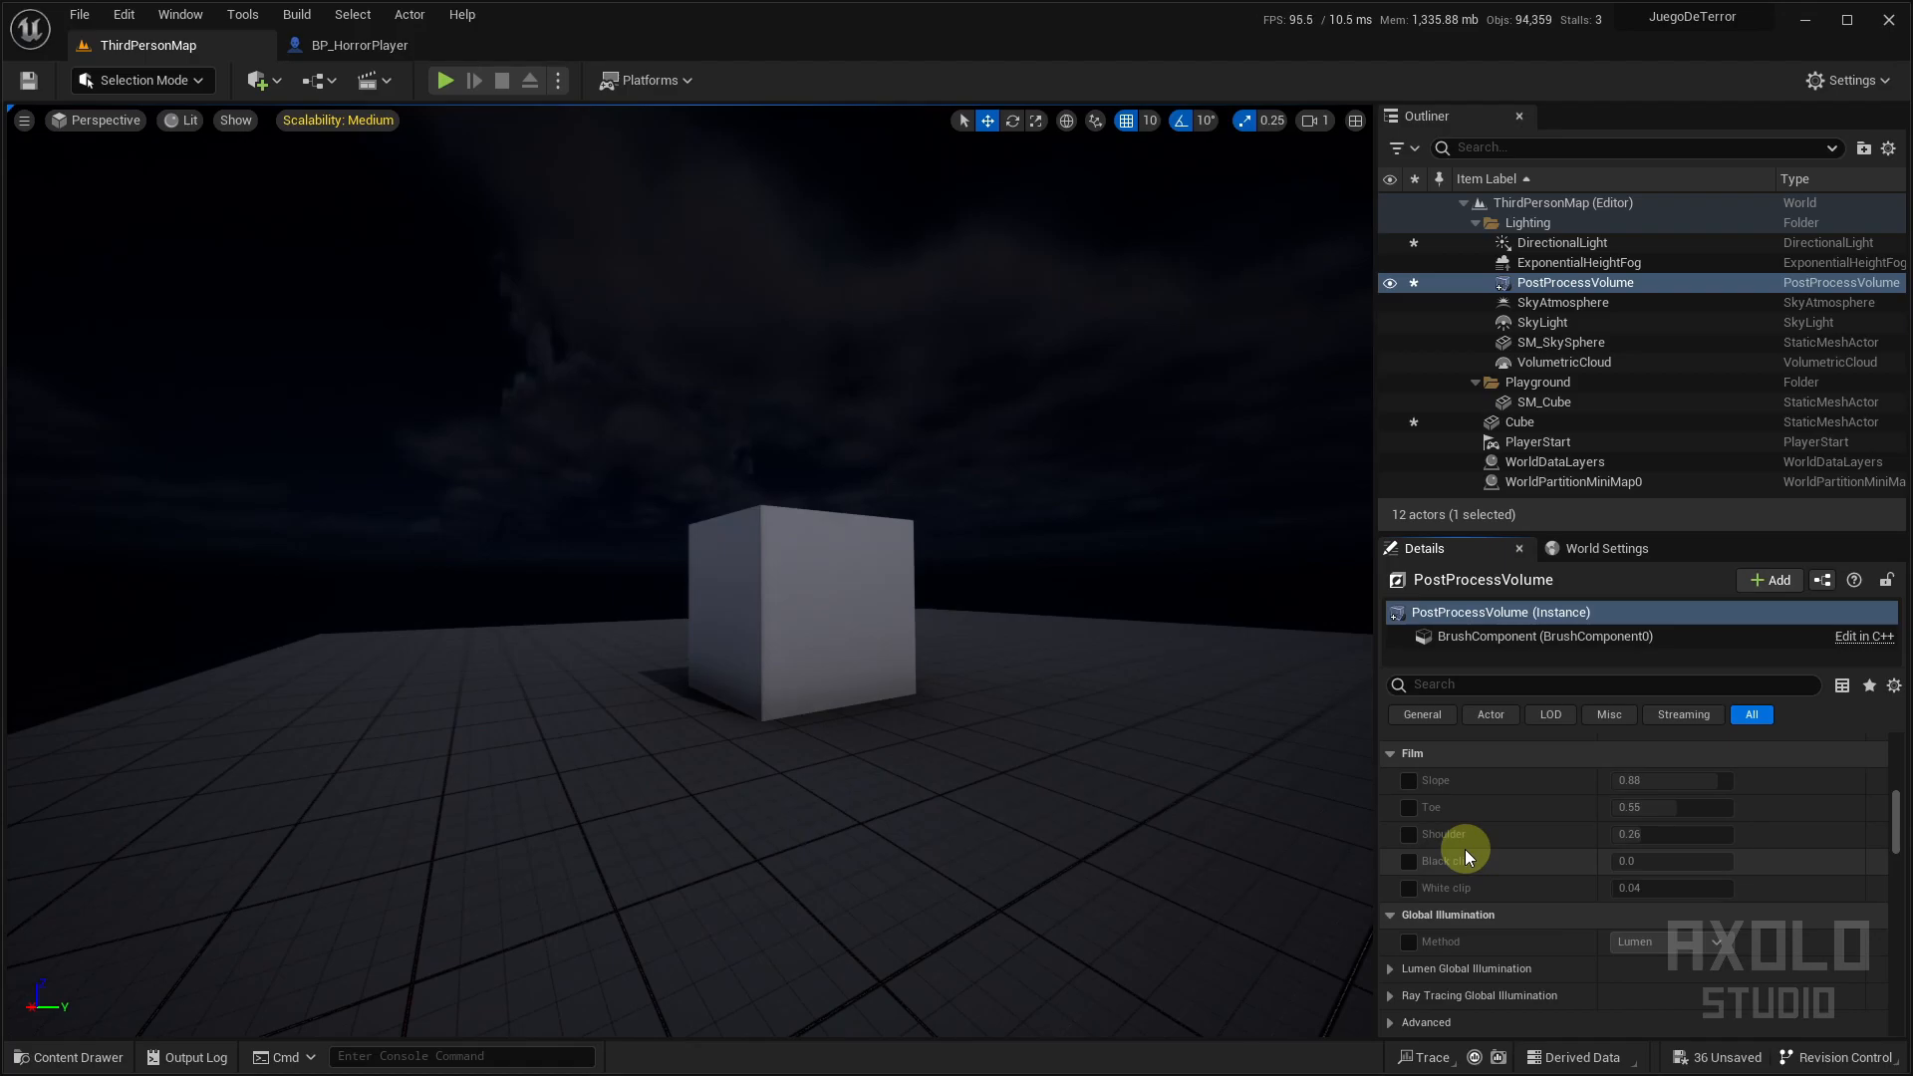
pyautogui.scroll(-4, 1480, 819)
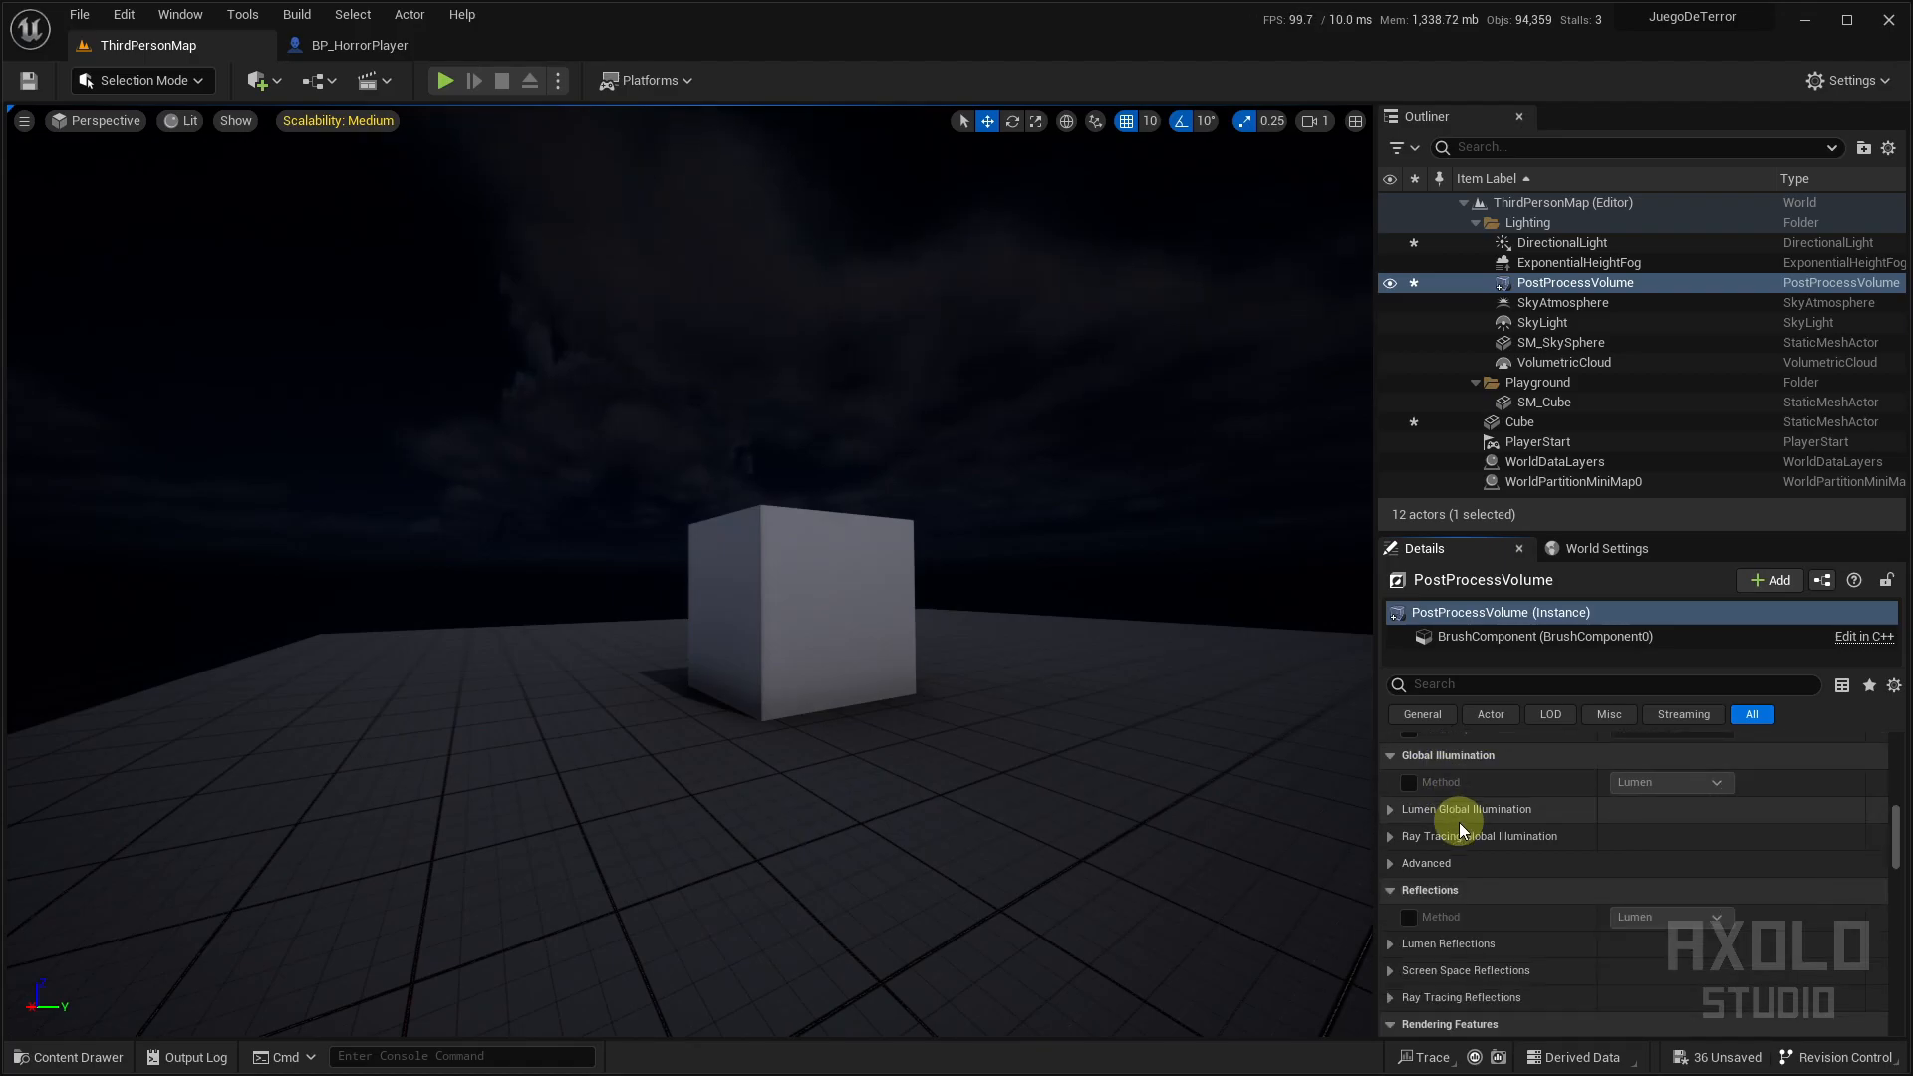
pyautogui.click(1410, 751)
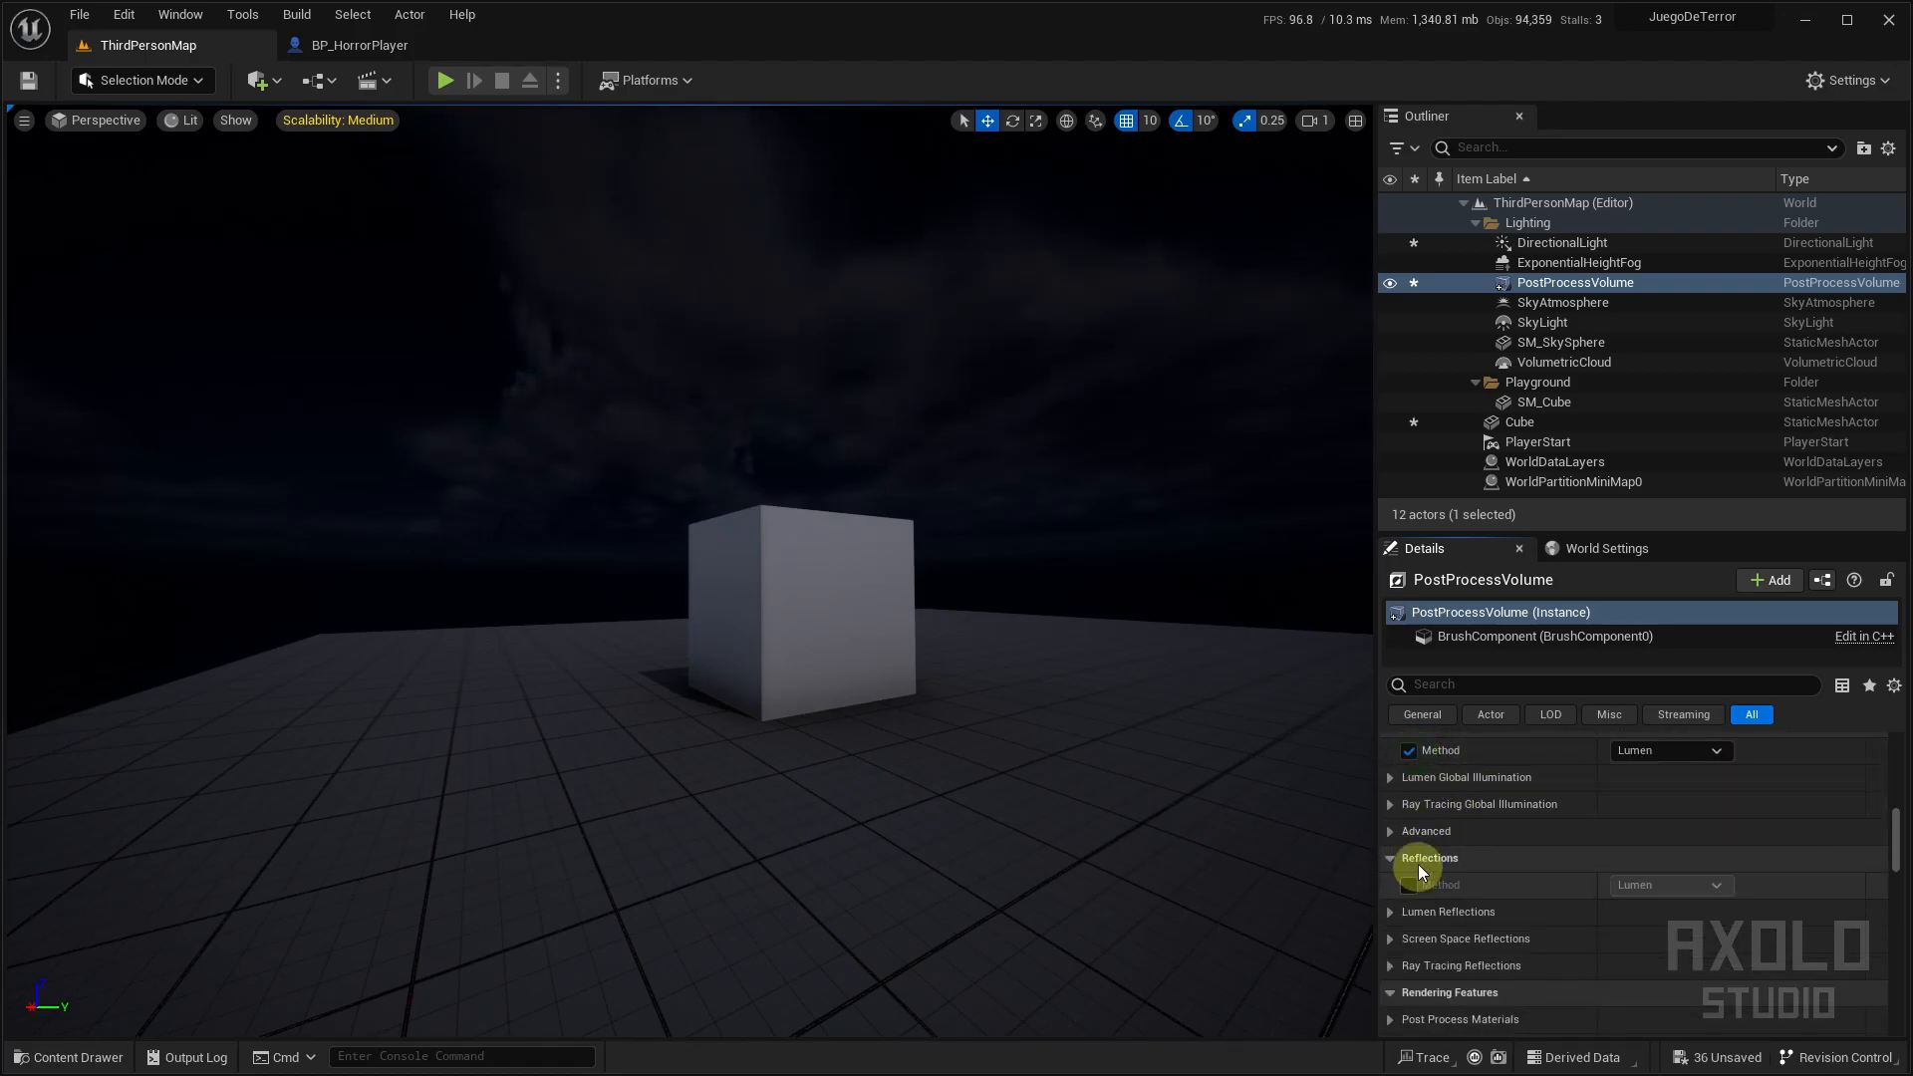
pyautogui.scroll(1, 1415, 888)
pyautogui.click(1408, 917)
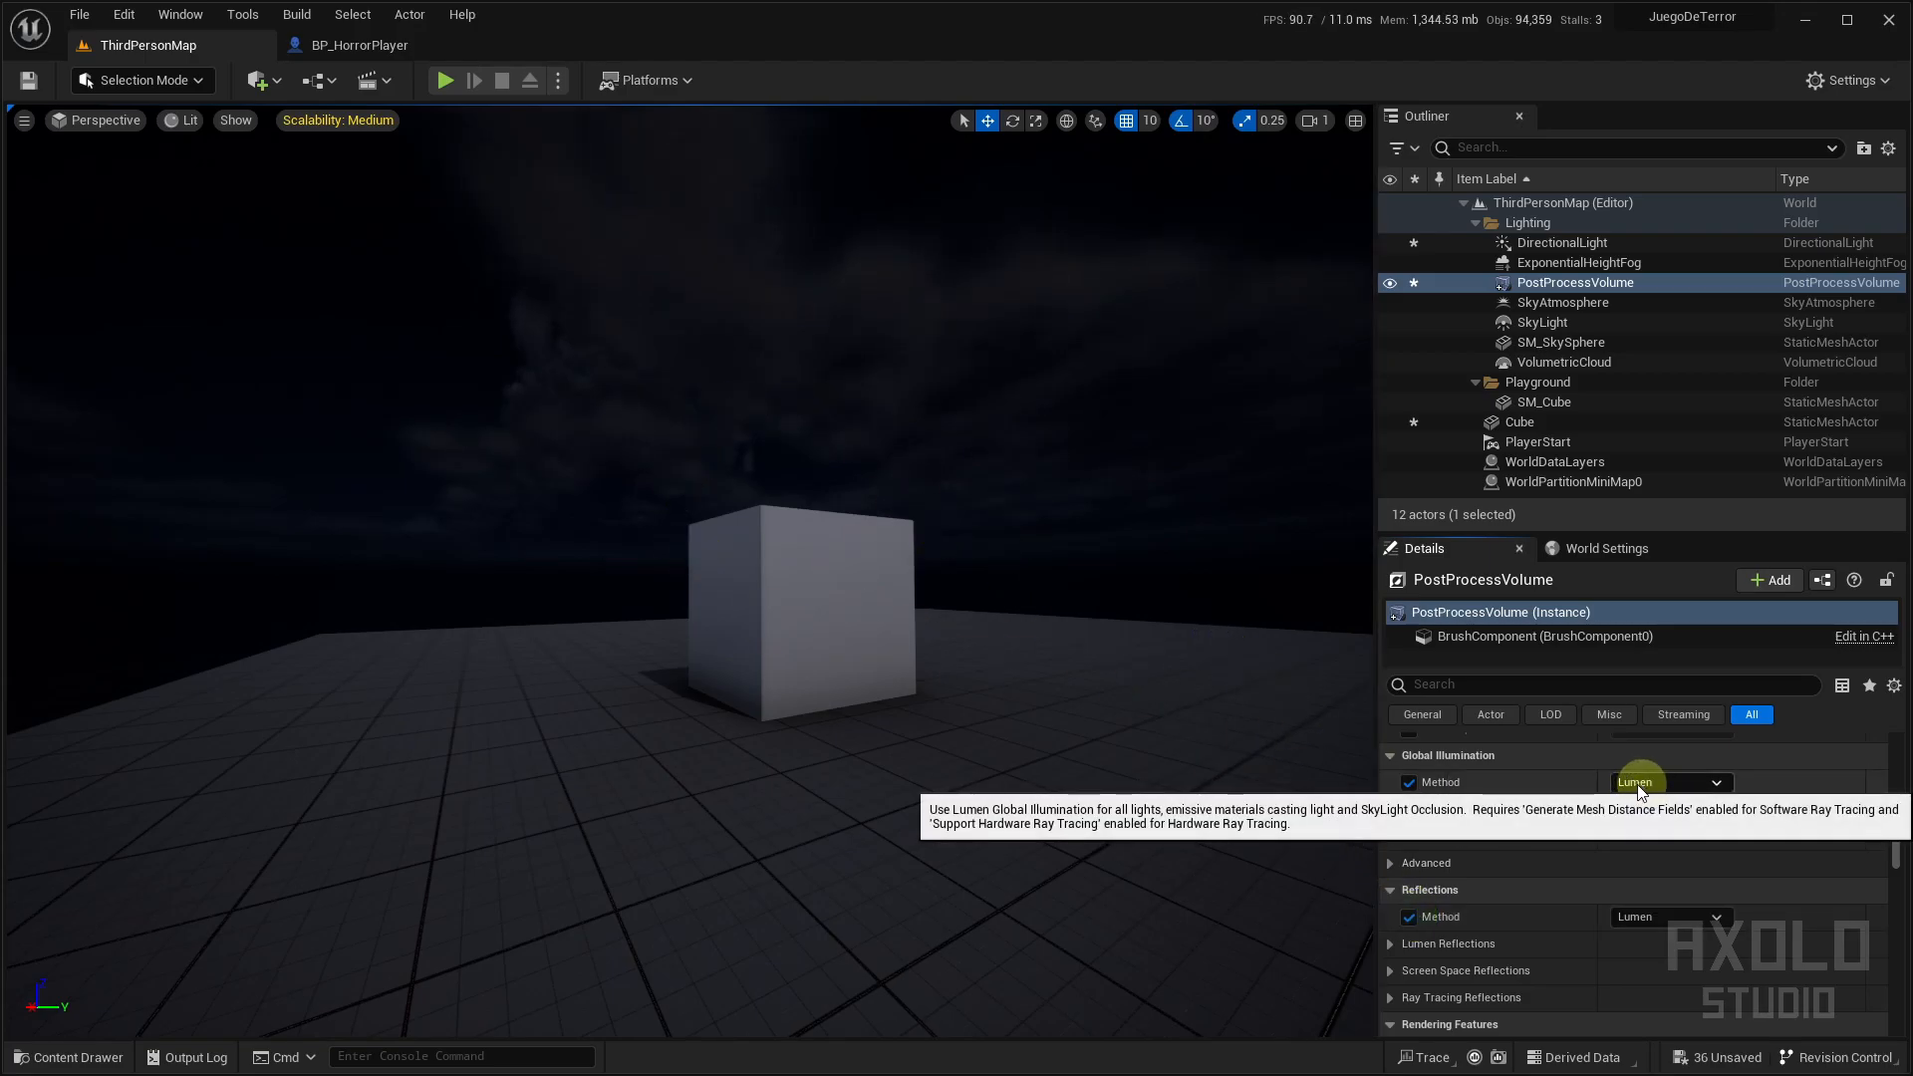
# Turn on the viewport's FPS display while viewing the cube and its shadow
pyautogui.press('a')
pyautogui.moveTo(958, 669); pyautogui.dragTo(1373, 779, button='right')
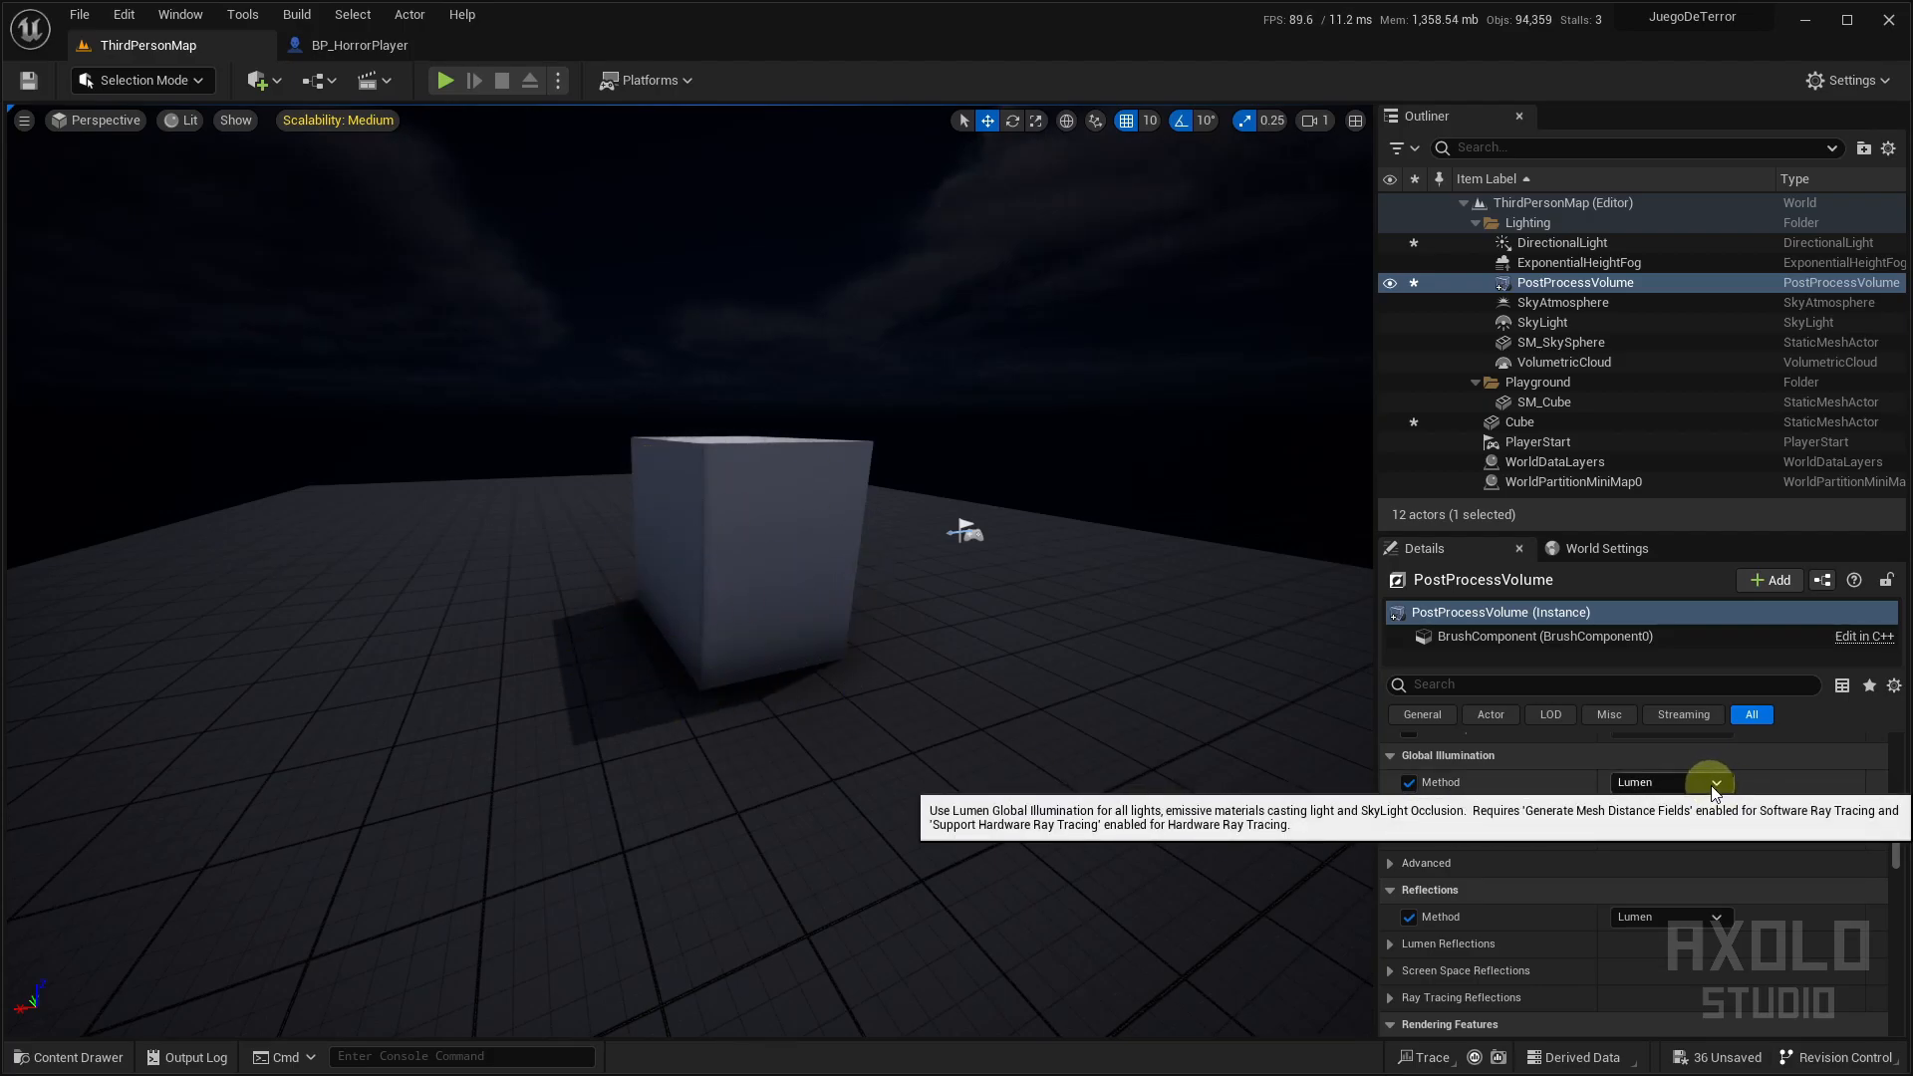
pyautogui.click(25, 122)
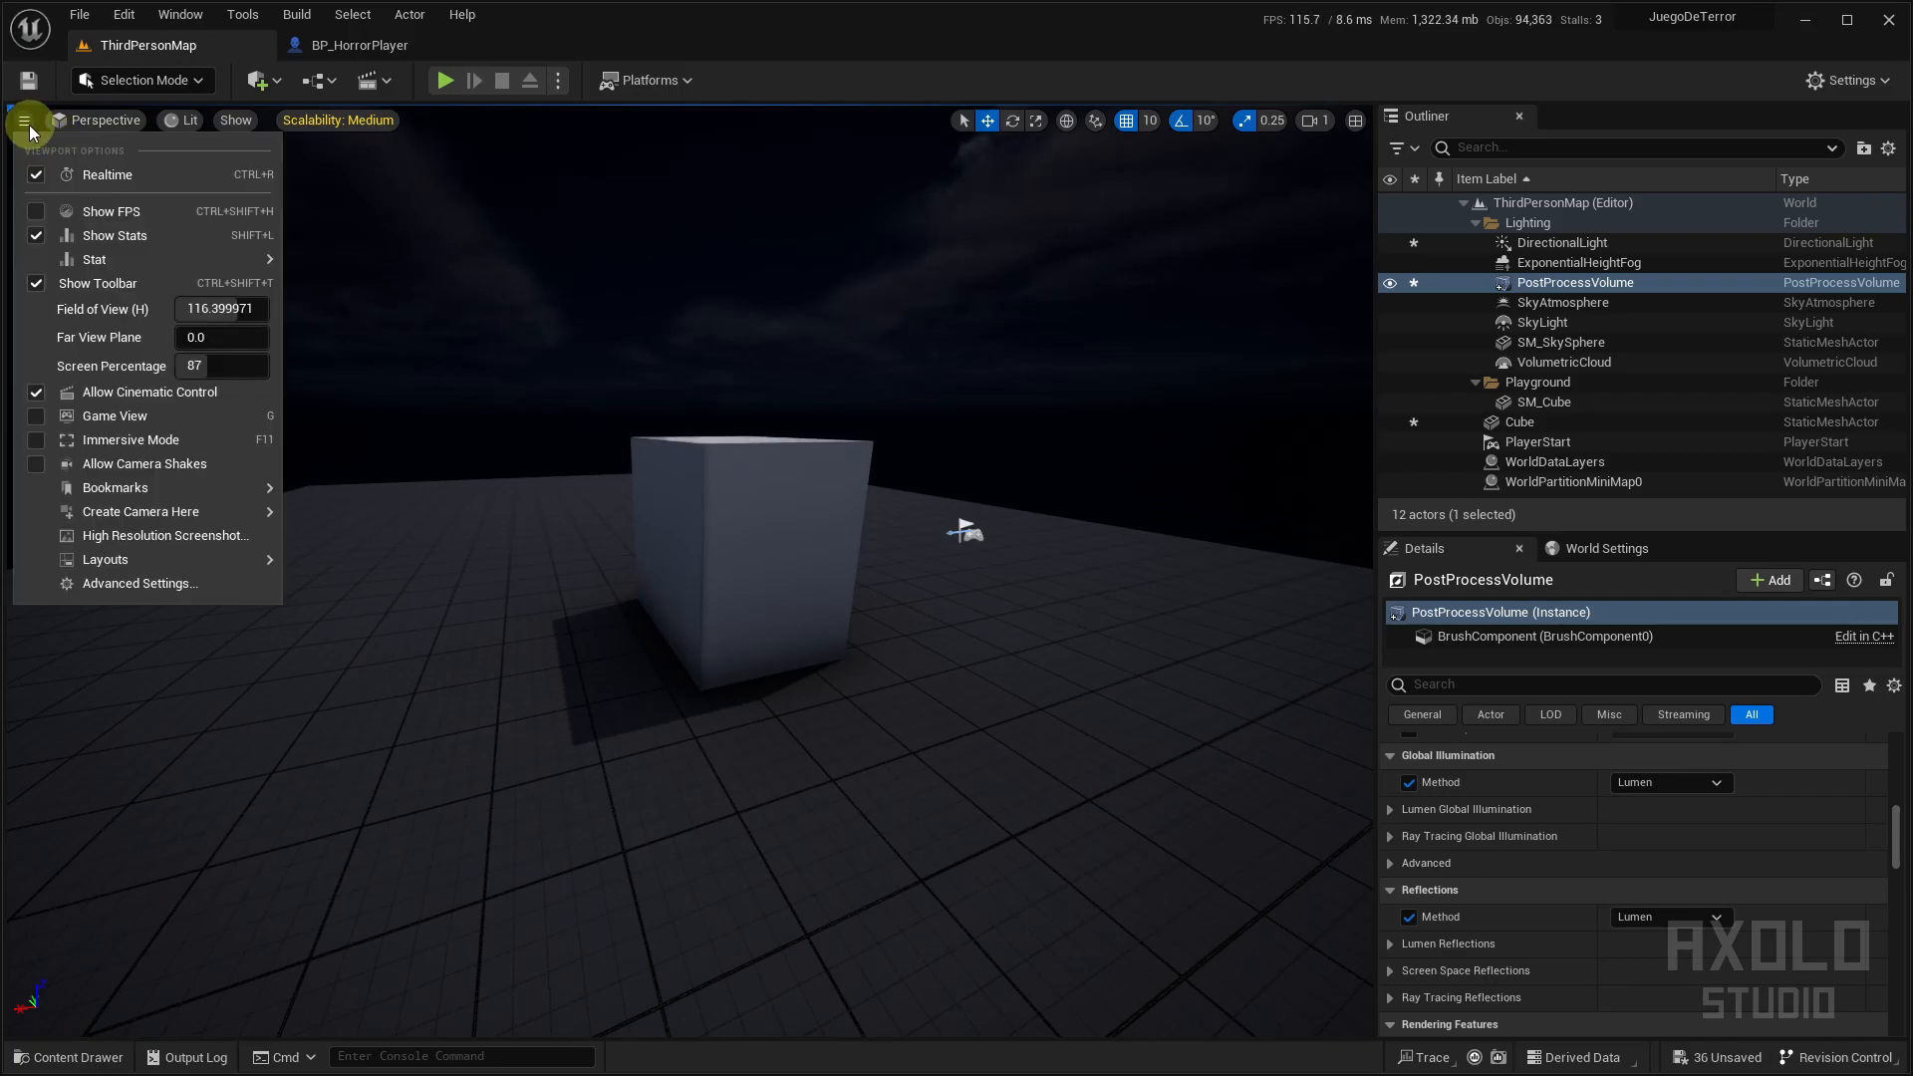
pyautogui.click(40, 210)
pyautogui.click(26, 122)
pyautogui.moveTo(996, 411)
pyautogui.mouseDown(button='right')
pyautogui.moveTo(942, 415)
pyautogui.moveTo(989, 415)
pyautogui.mouseUp(button='right')
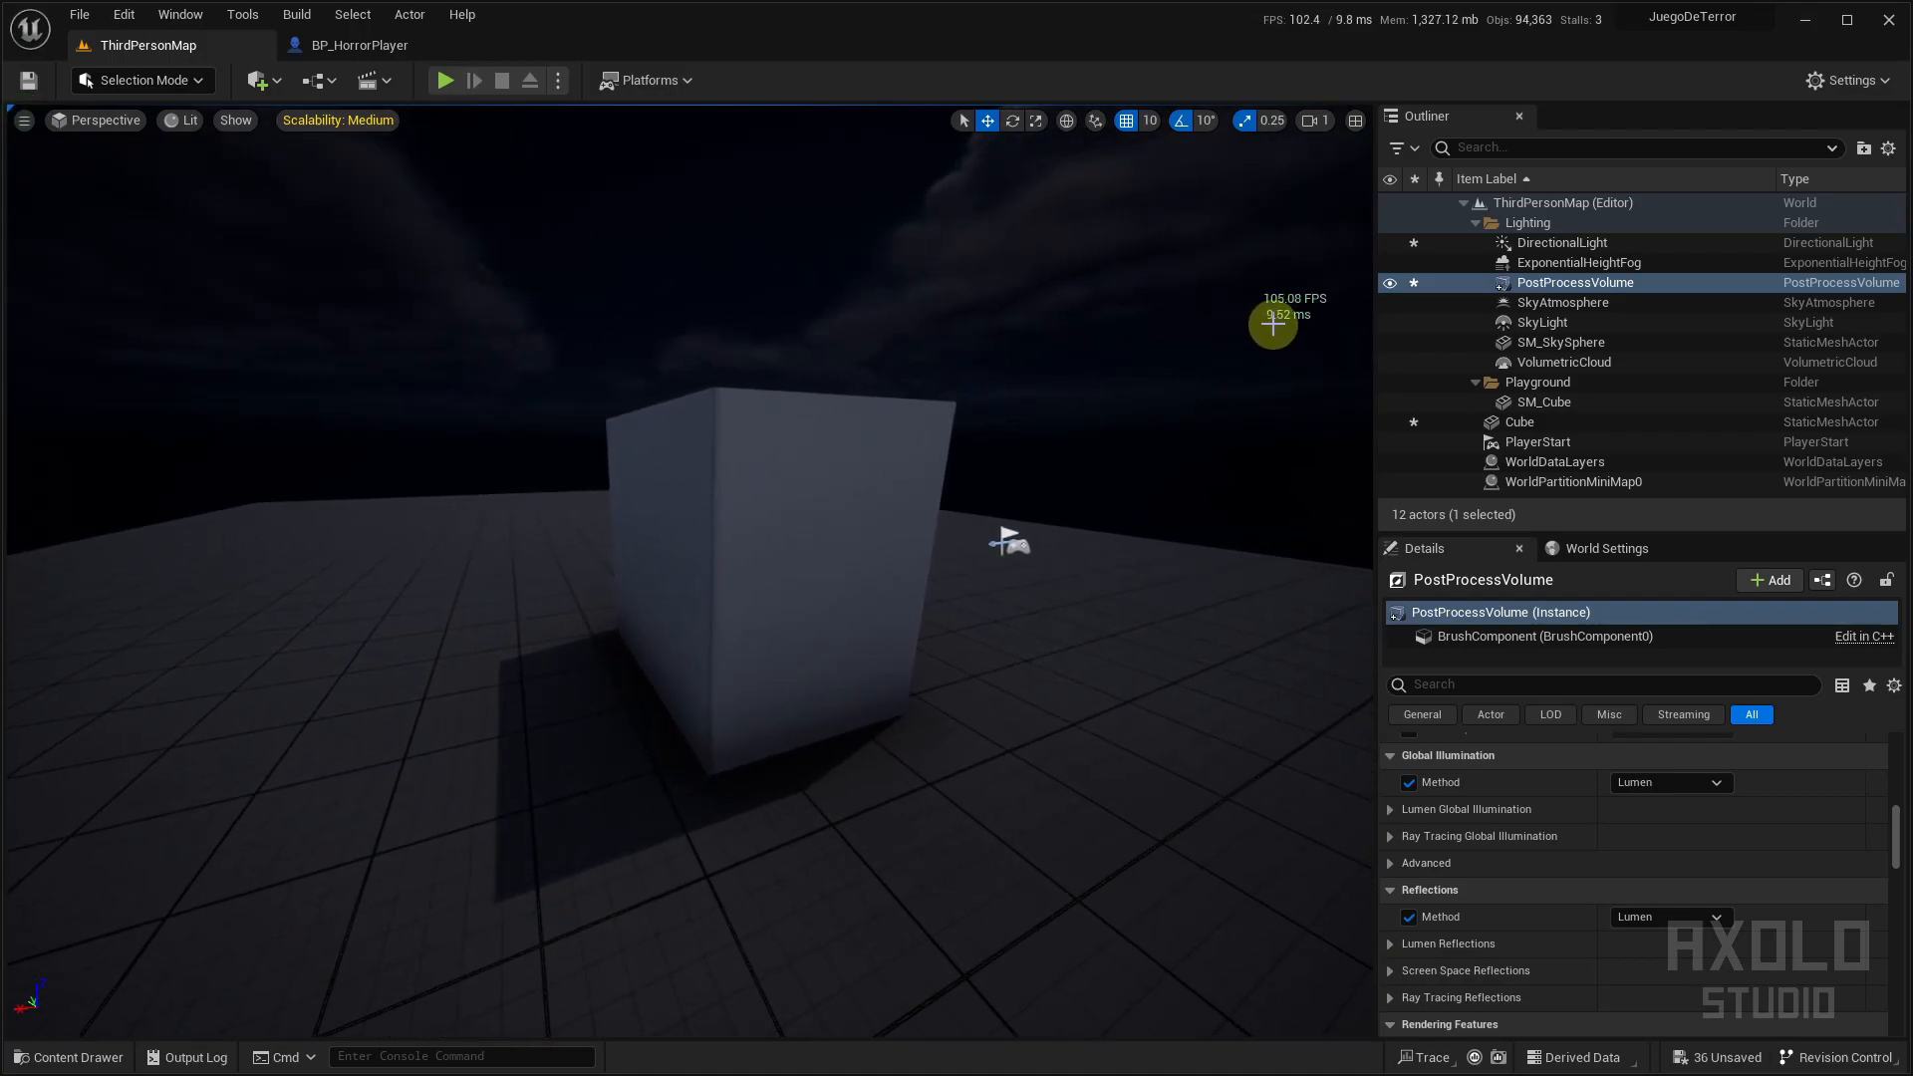
# Try None as the post-process Global Illumination method to compare the frame rate and the cube's shading
pyautogui.click(1648, 782)
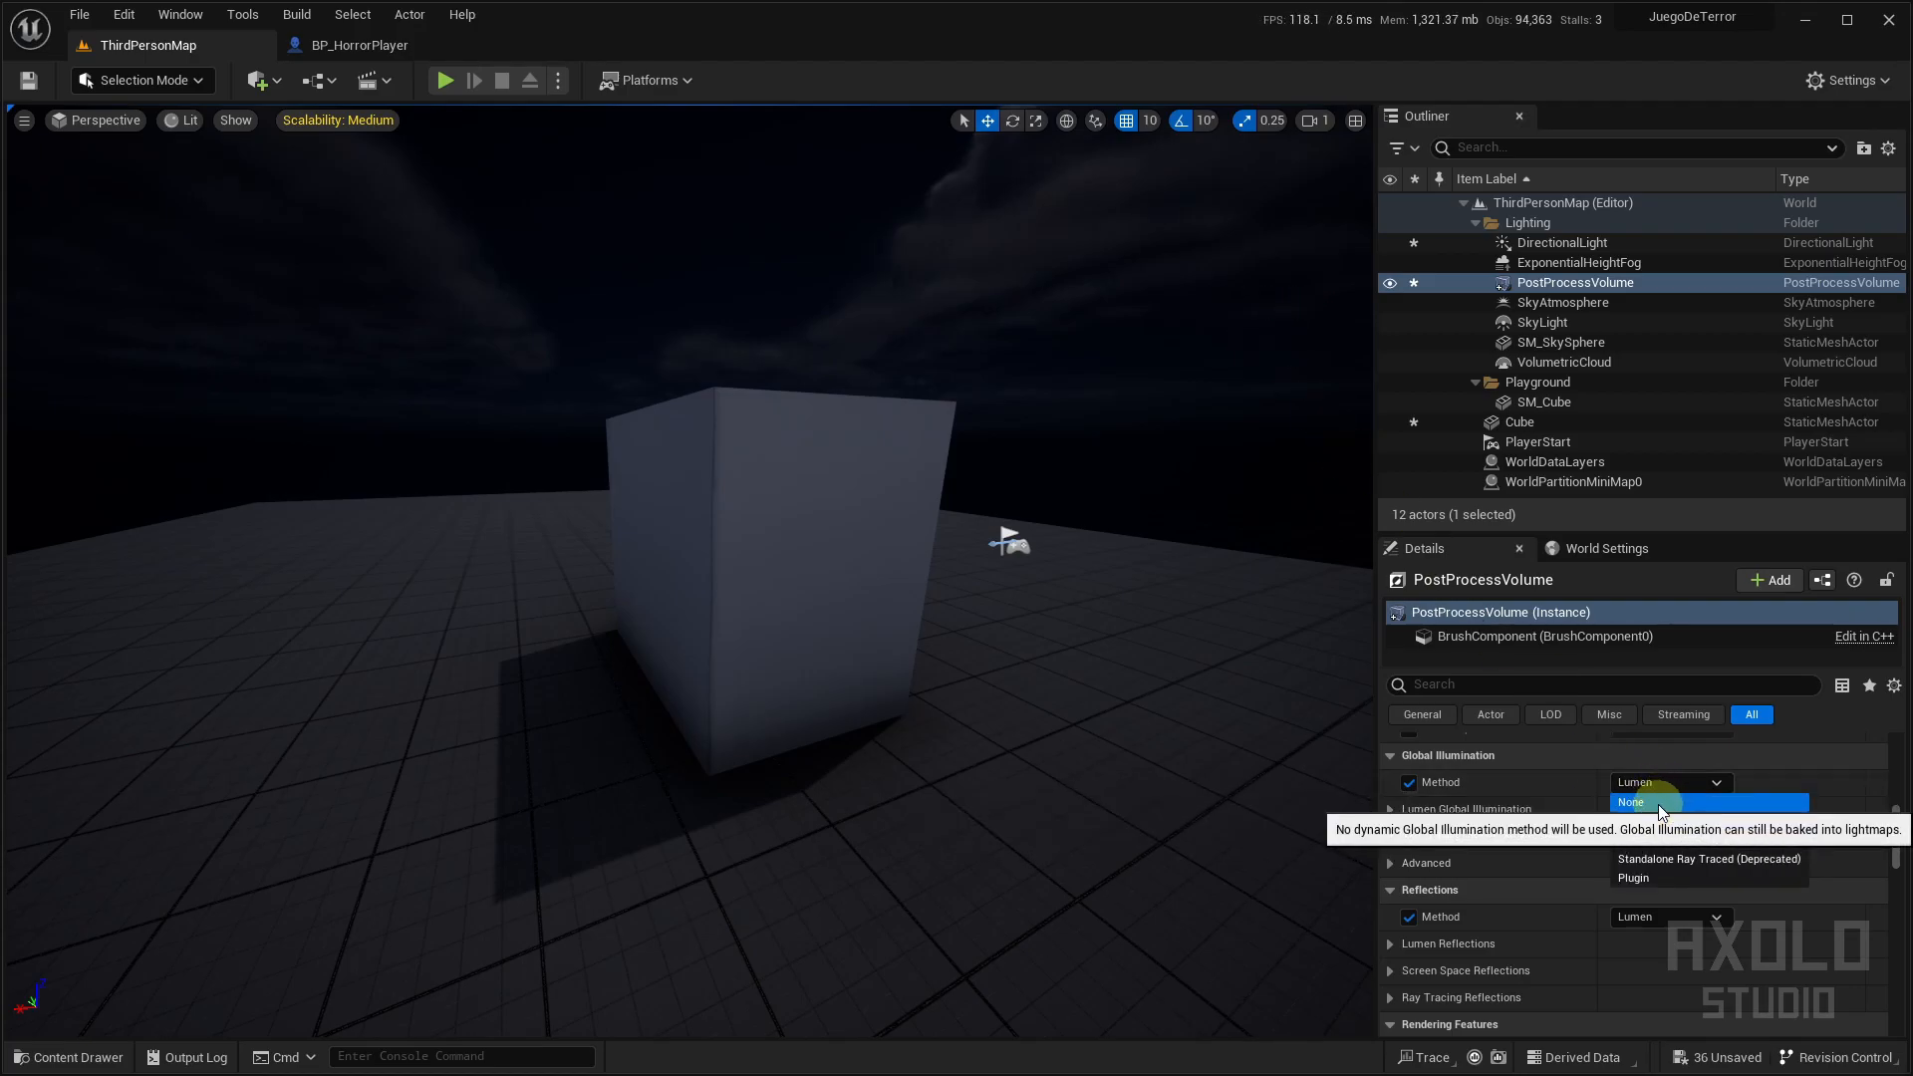
pyautogui.click(1644, 794)
pyautogui.moveTo(1312, 647); pyautogui.dragTo(1240, 623, button='right')
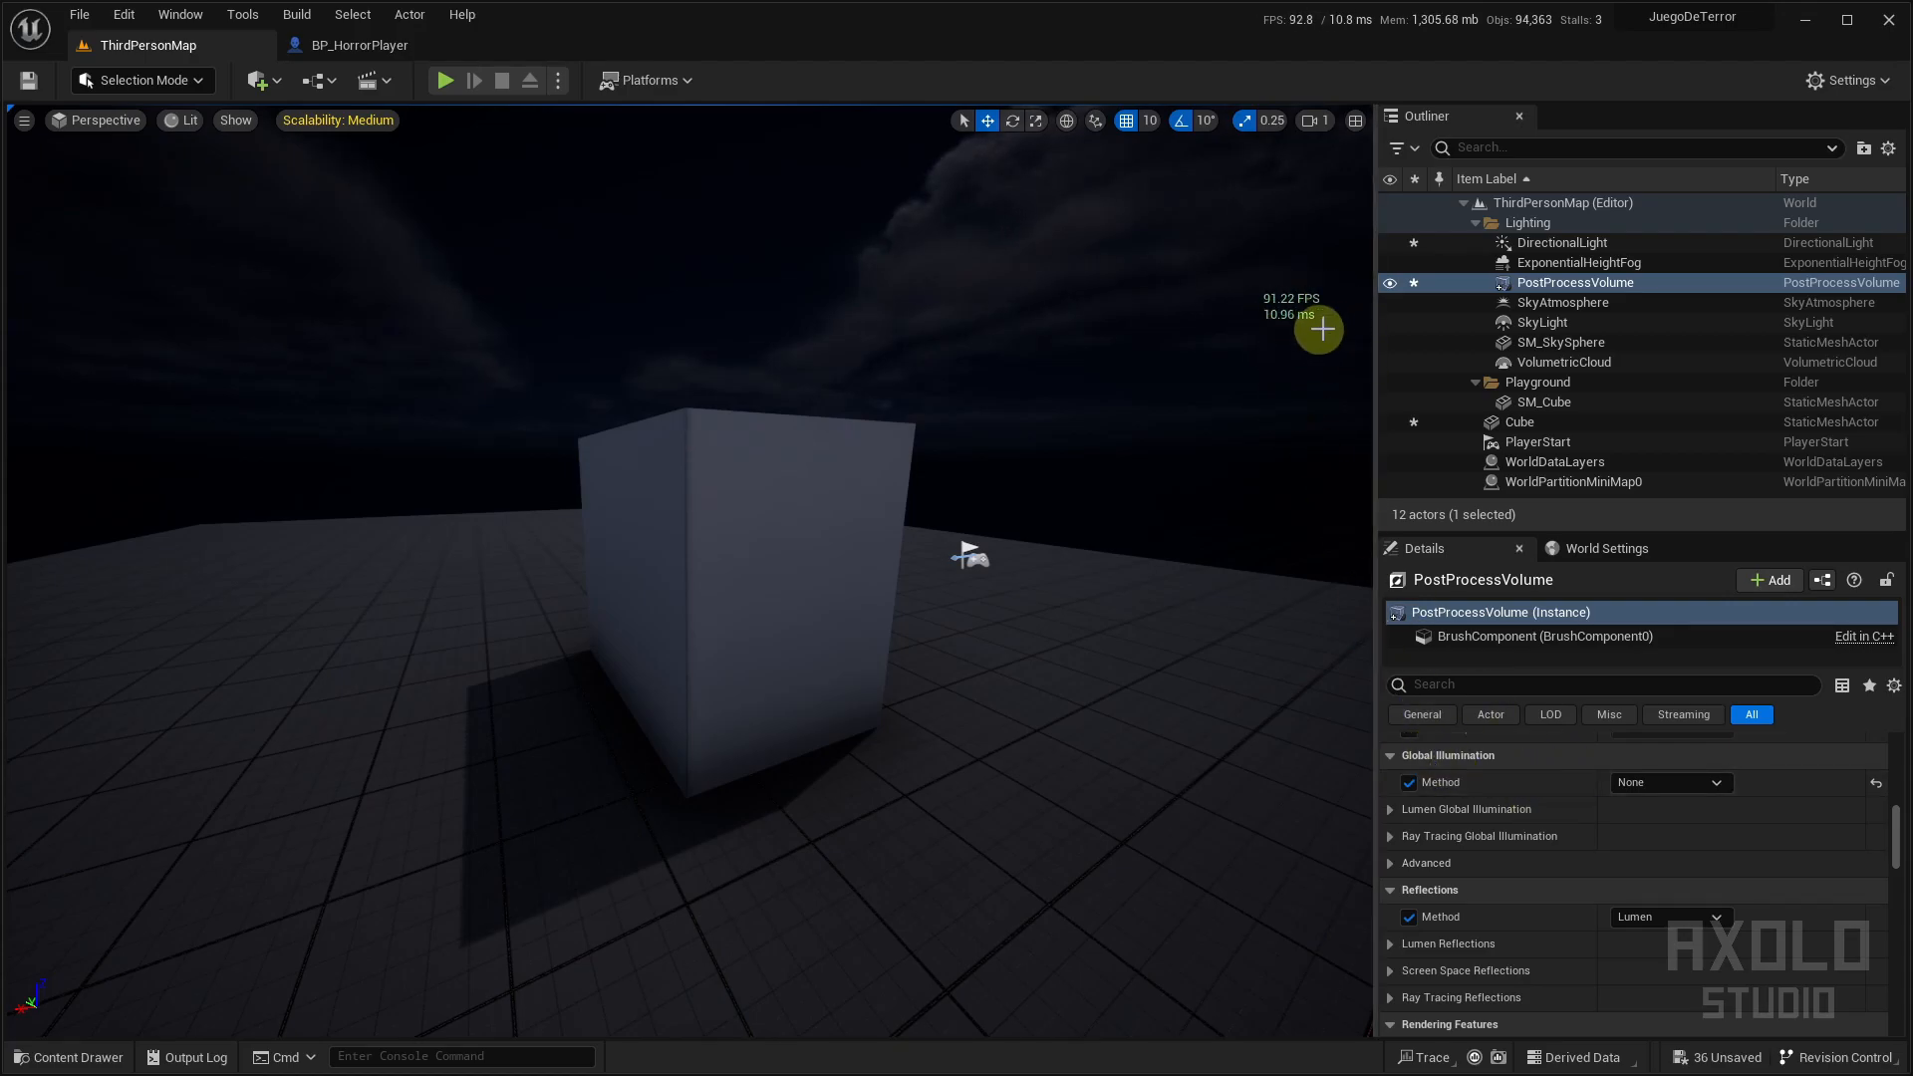
pyautogui.click(1672, 782)
pyautogui.click(1634, 808)
pyautogui.click(1623, 784)
pyautogui.click(1638, 803)
# Return the Global Illumination method to Lumen and inspect the cube's shaded sides and shadow
pyautogui.click(1652, 783)
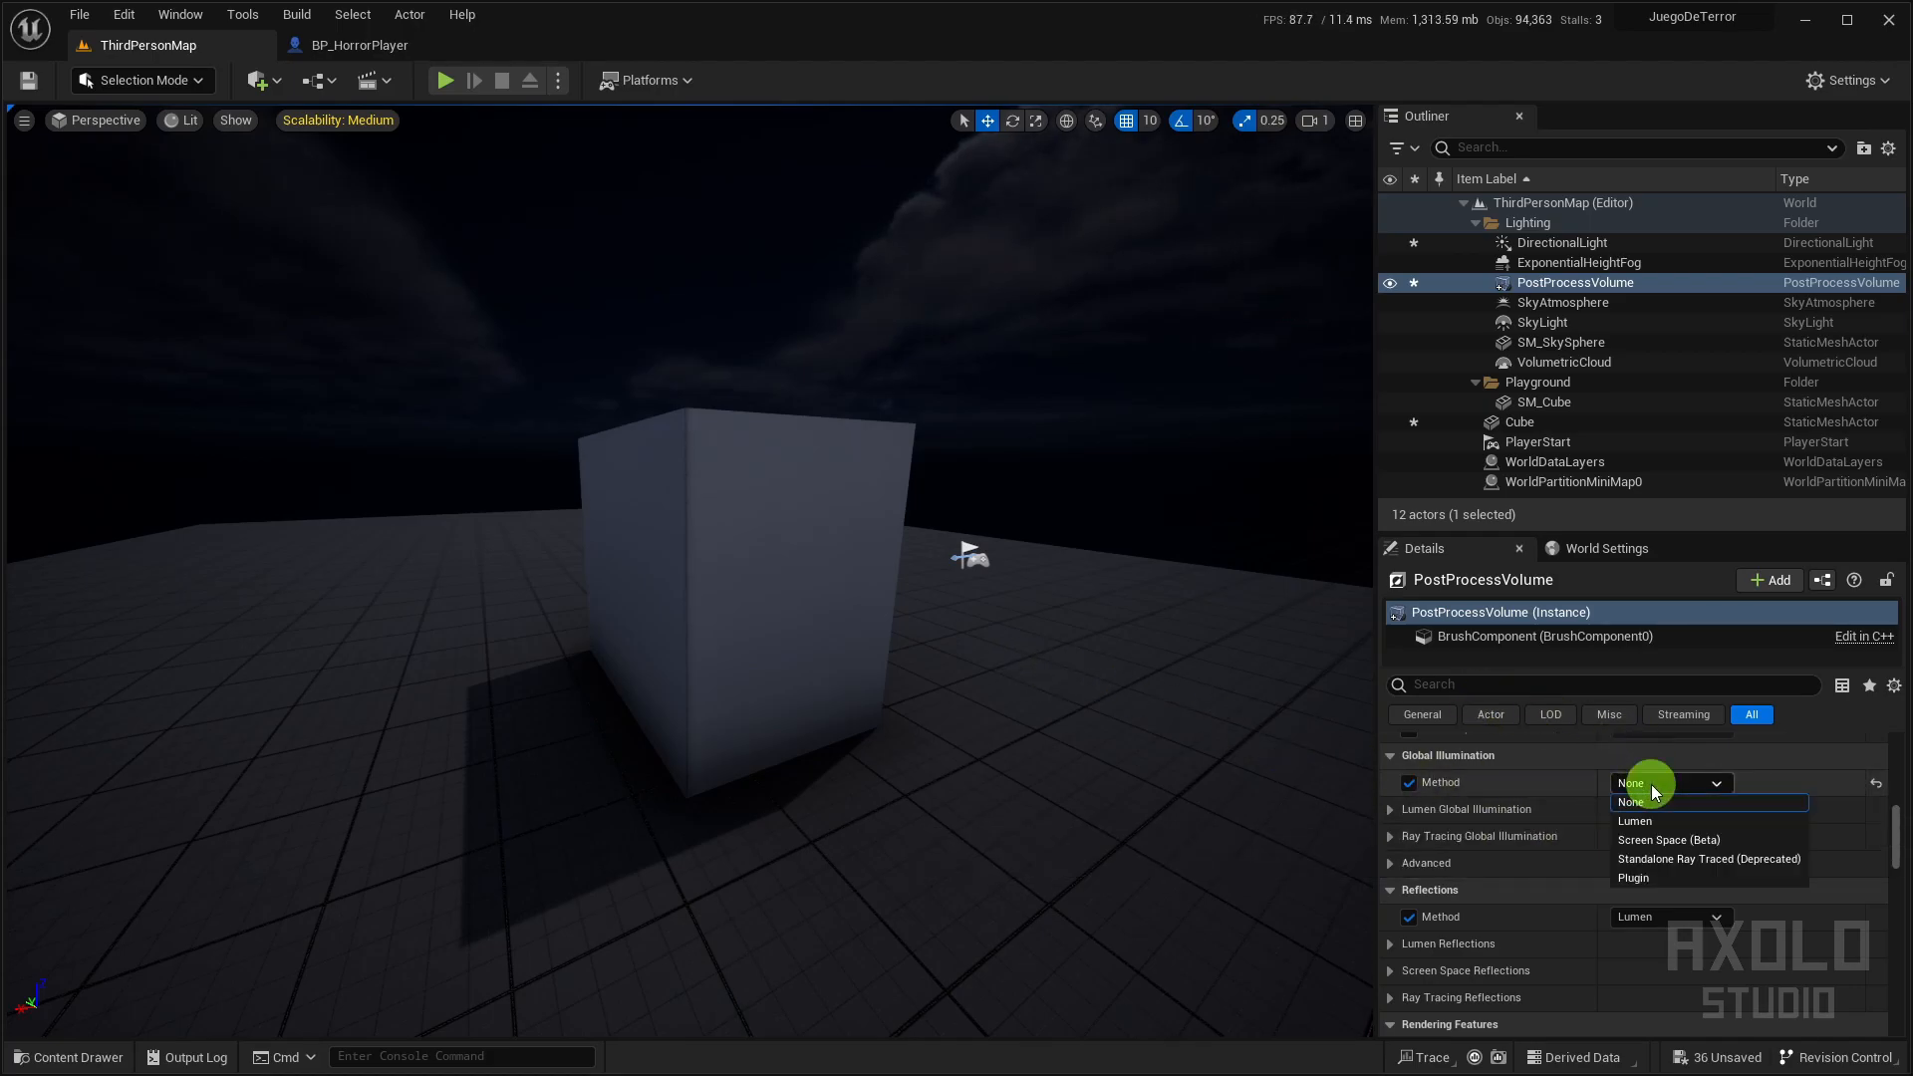
pyautogui.click(1651, 815)
pyautogui.moveTo(1039, 742); pyautogui.dragTo(965, 734, button='right')
pyautogui.moveTo(1122, 631)
pyautogui.mouseDown(button='right')
pyautogui.moveTo(1264, 640)
pyautogui.moveTo(1332, 409)
pyautogui.moveTo(1340, 715)
pyautogui.mouseUp(button='right')
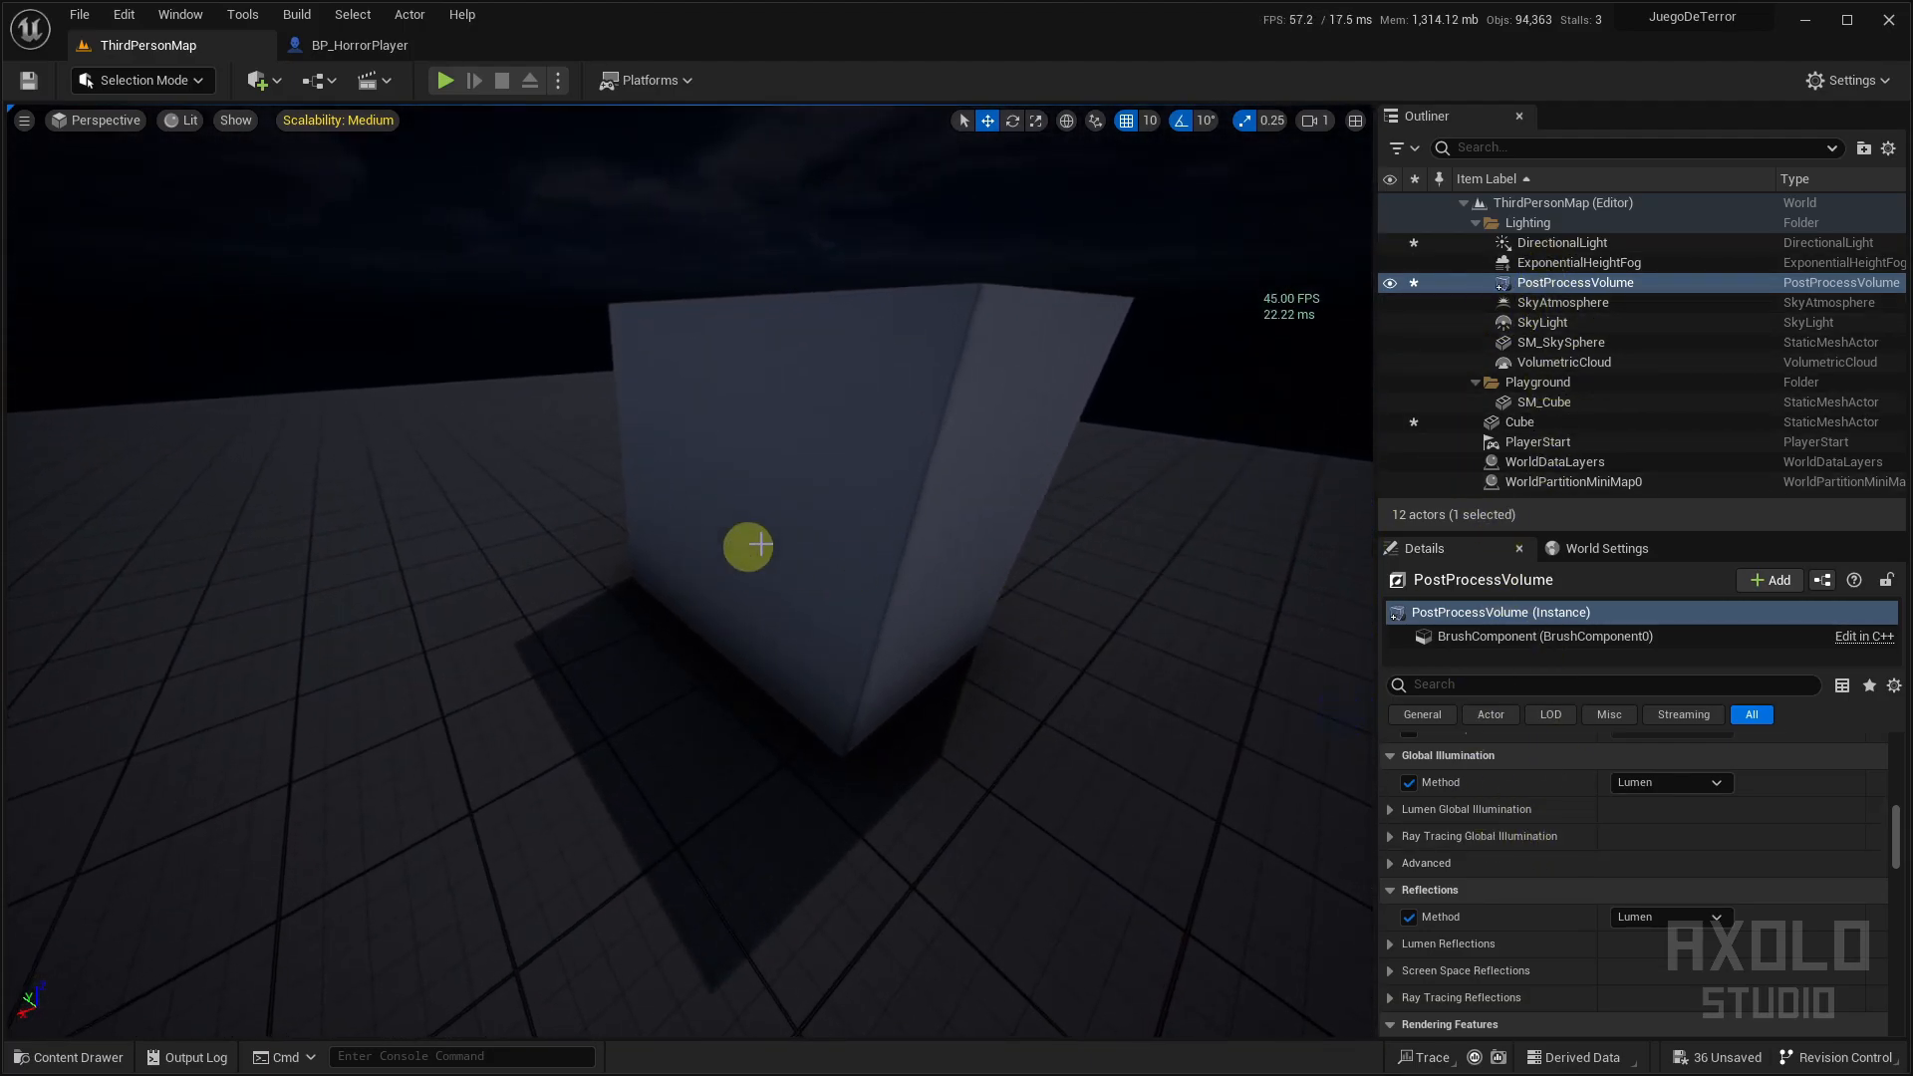
pyautogui.scroll(-5, 1145, 618)
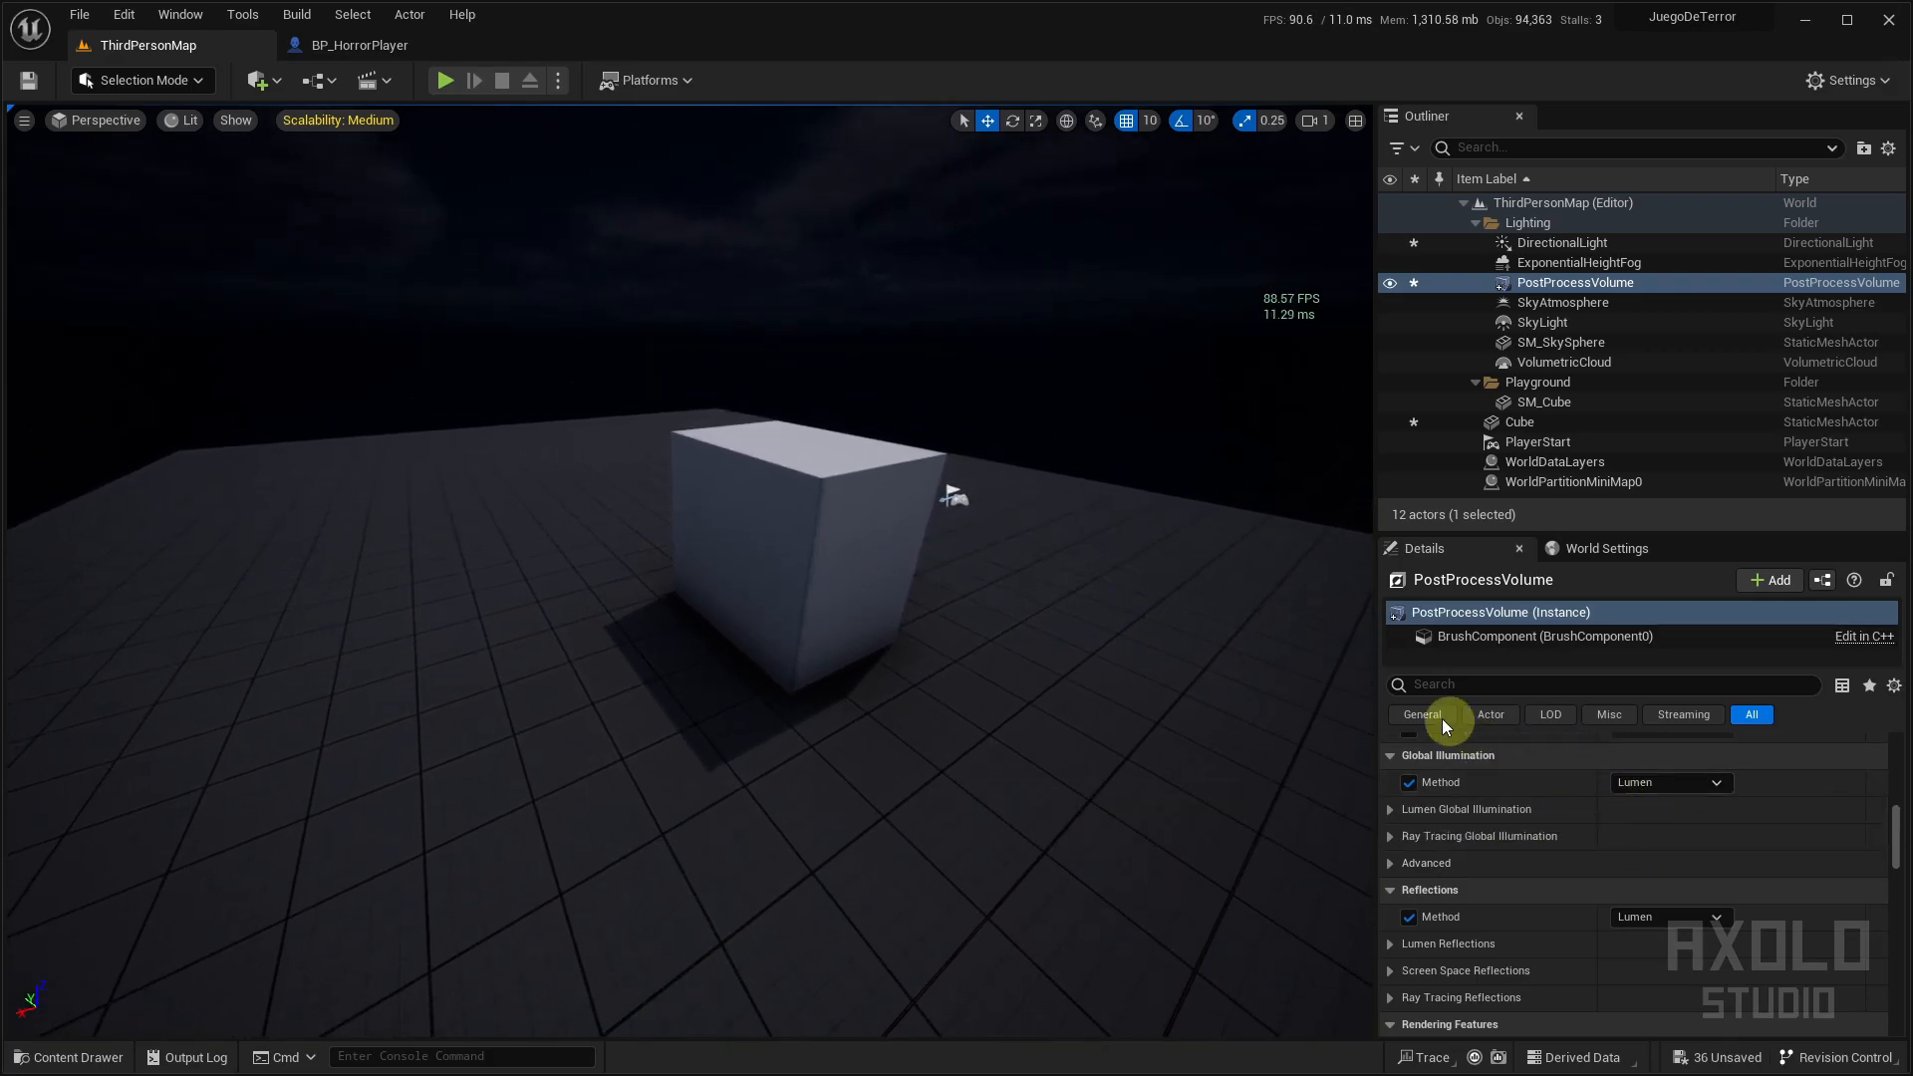
# Switch the Global Illumination method to None once more for comparison, and restore Lumen
pyautogui.click(1674, 782)
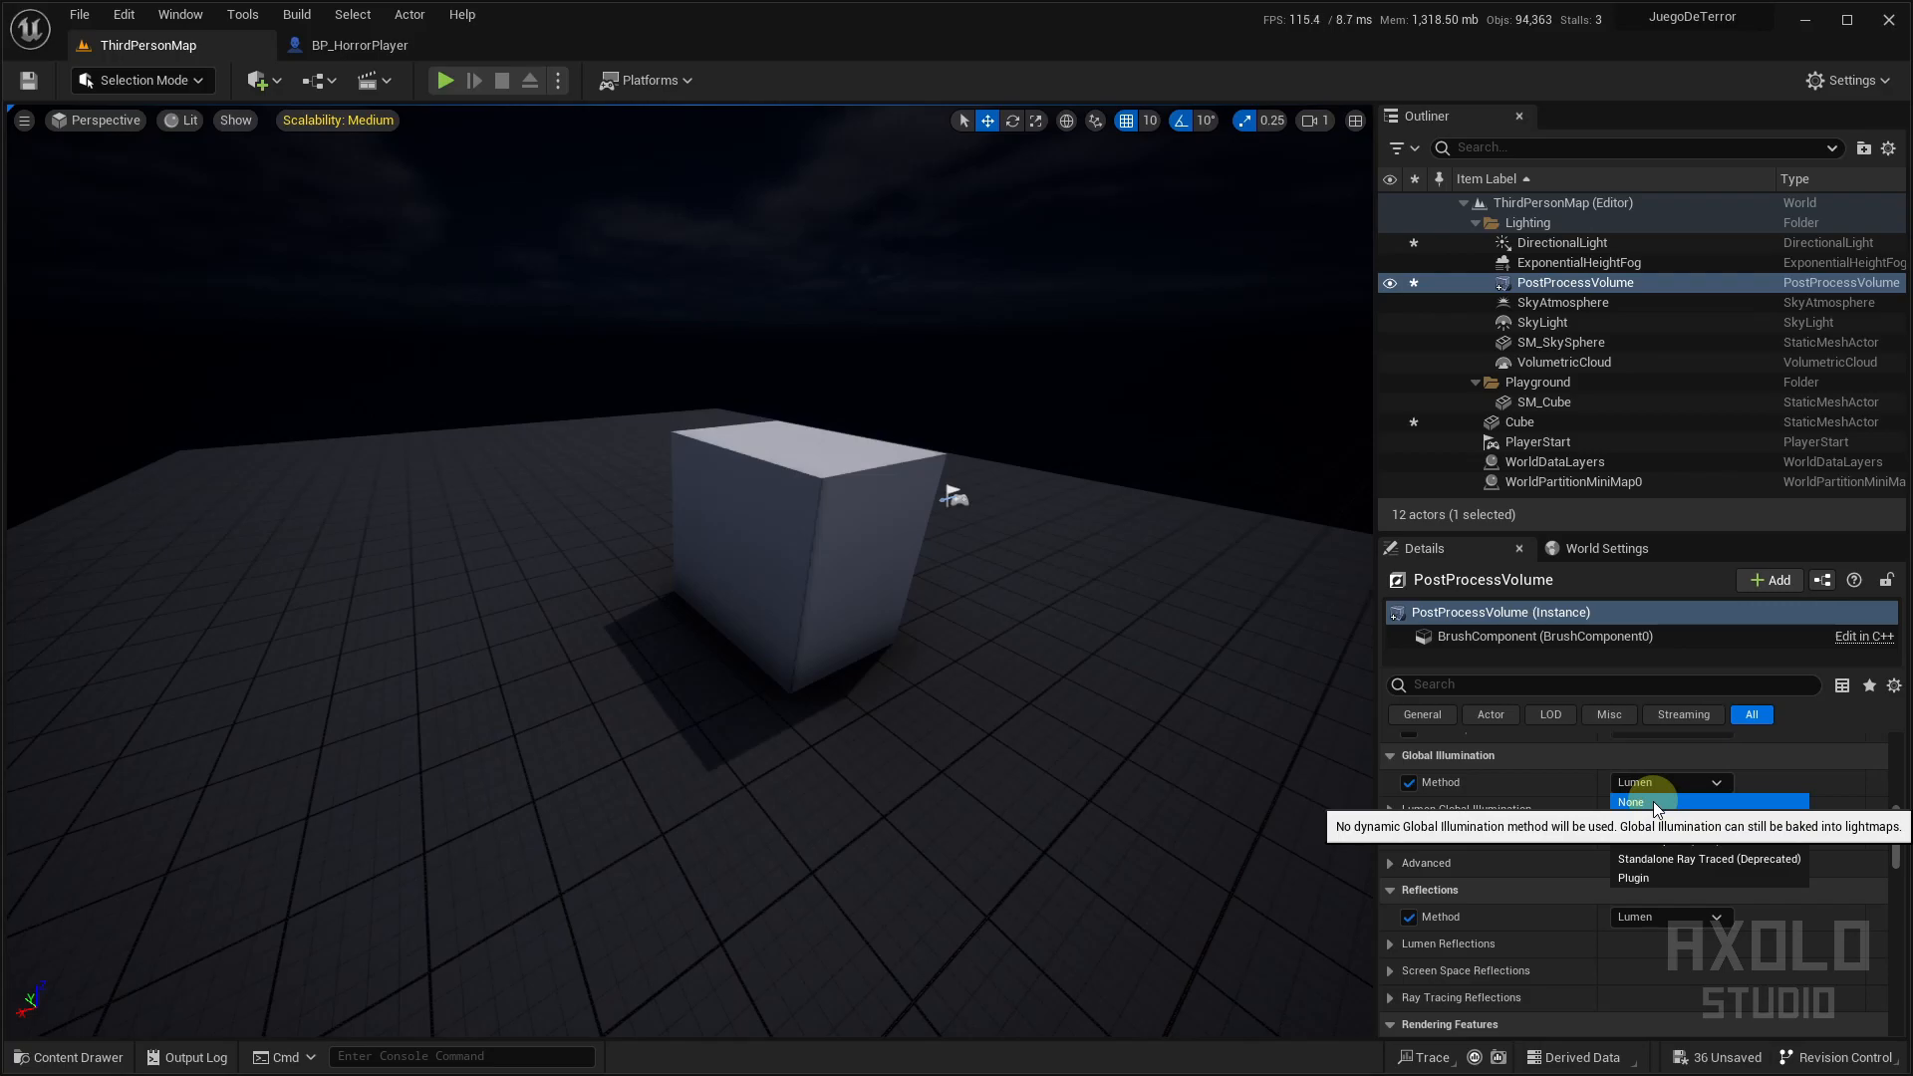
pyautogui.click(1652, 801)
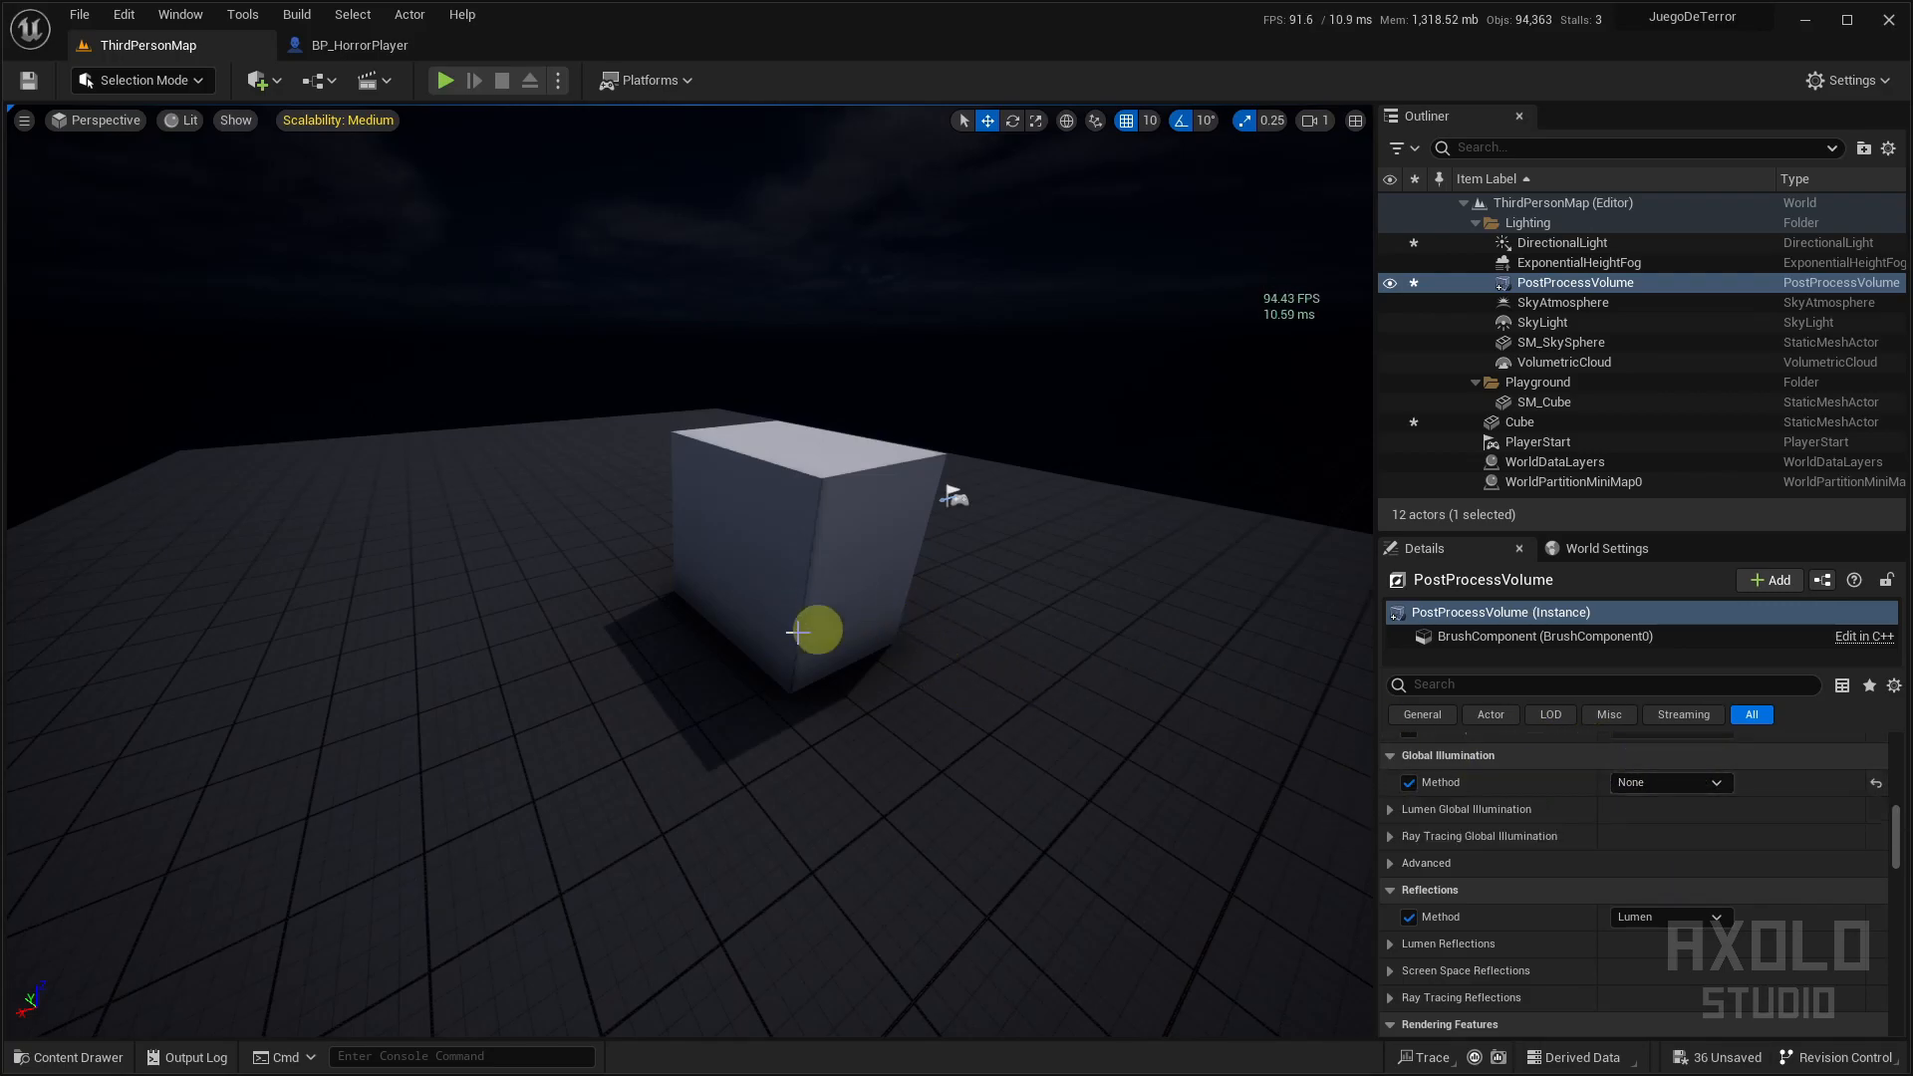
pyautogui.click(1654, 781)
pyautogui.click(1639, 817)
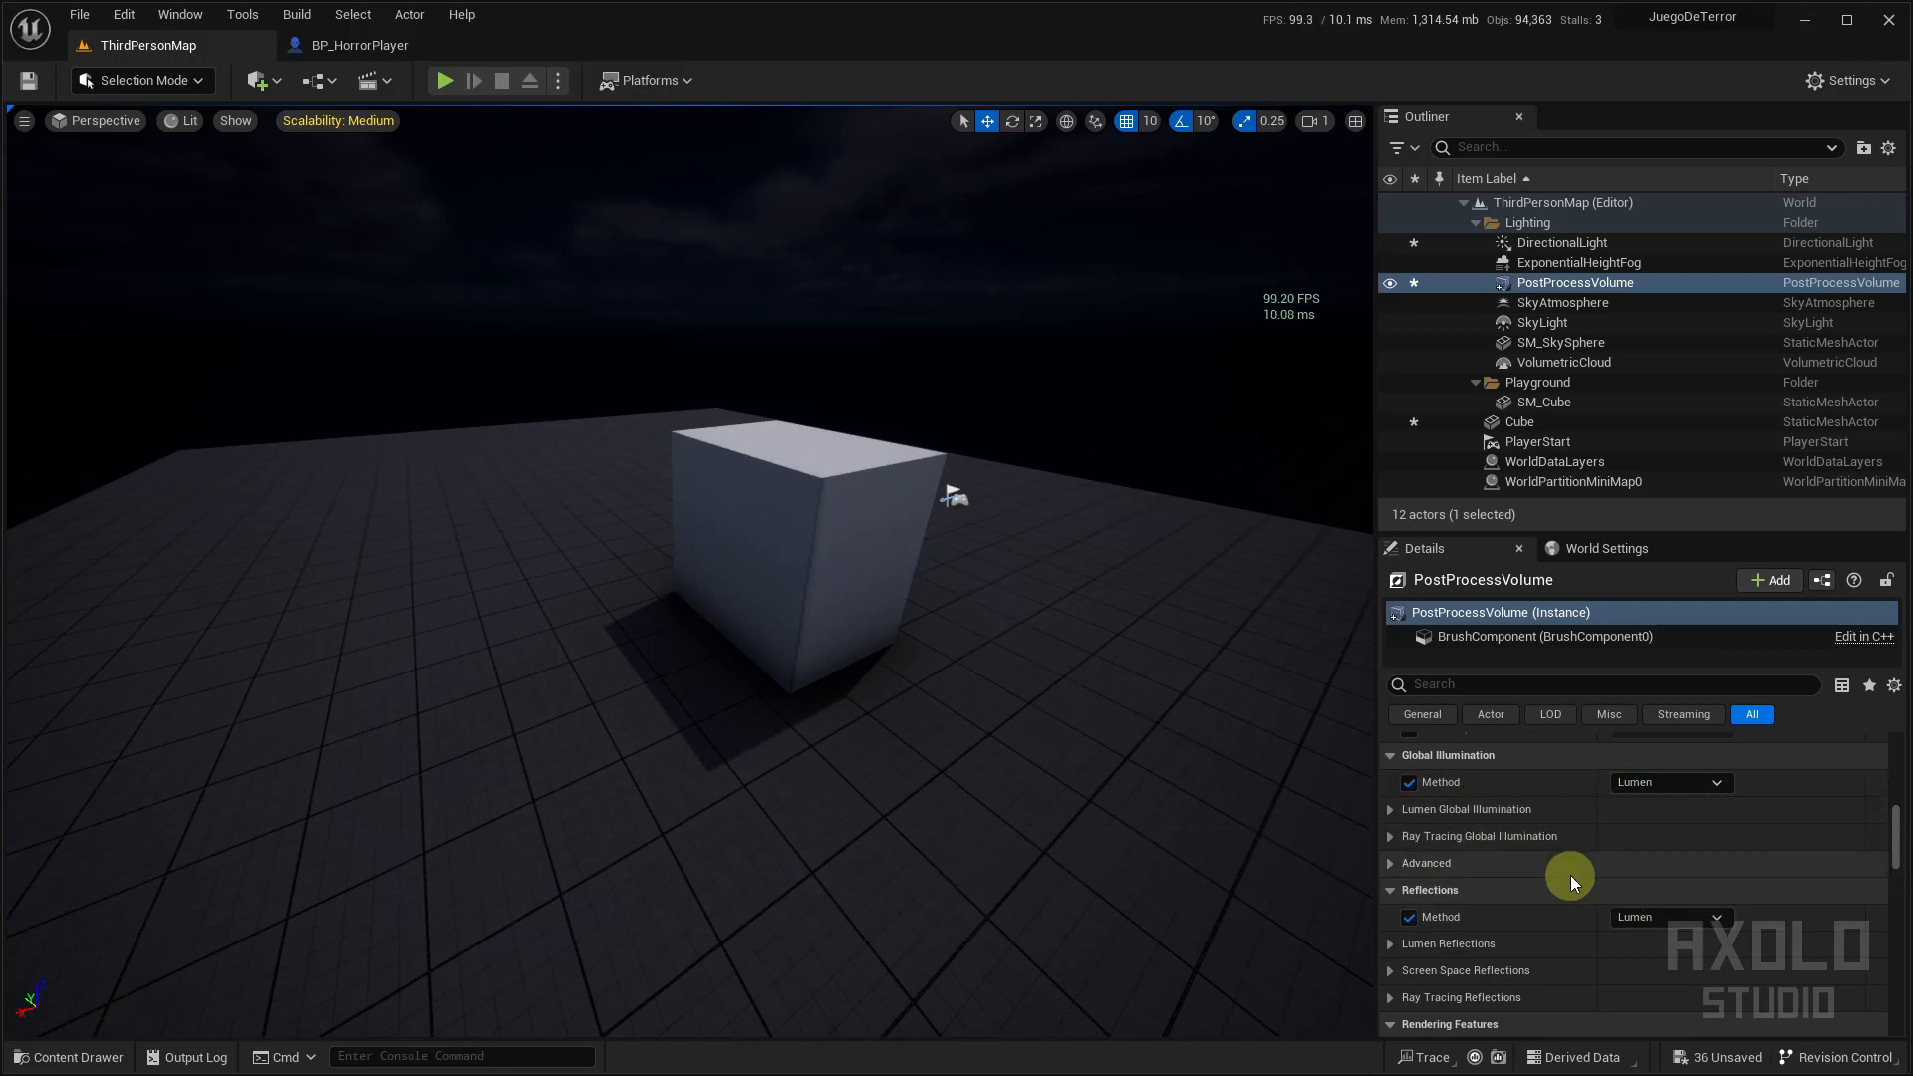
pyautogui.scroll(-2, 1570, 875)
pyautogui.scroll(4, 1575, 864)
# Face the sky and select the VolumetricCloud actor to show its Layer settings
pyautogui.moveTo(991, 569); pyautogui.dragTo(478, 329, button='right')
pyautogui.click(1590, 362)
pyautogui.scroll(10, 1580, 824)
pyautogui.scroll(4, 1590, 851)
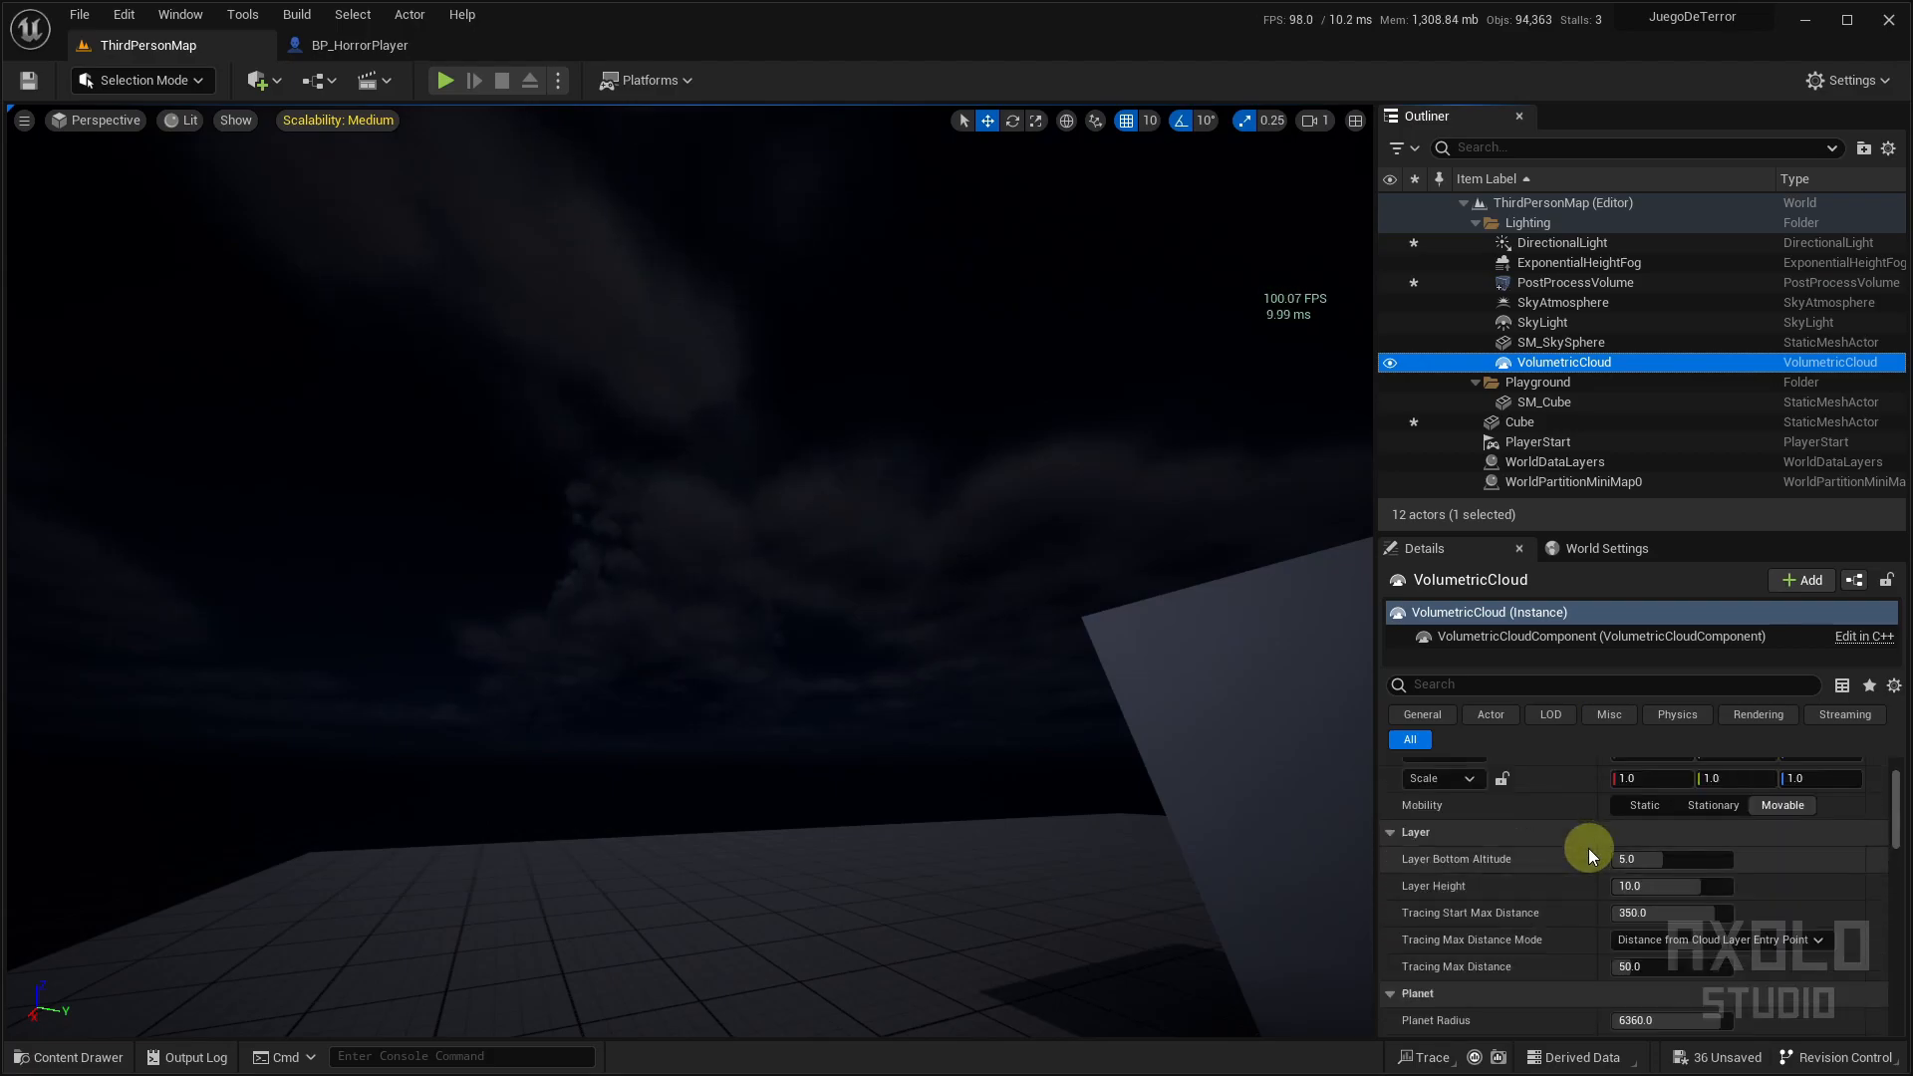
# Hide and show the VolumetricCloud actor to compare the sky with and without clouds
pyautogui.click(1395, 361)
pyautogui.moveTo(1059, 452); pyautogui.dragTo(866, 542, button='right')
pyautogui.click(1391, 362)
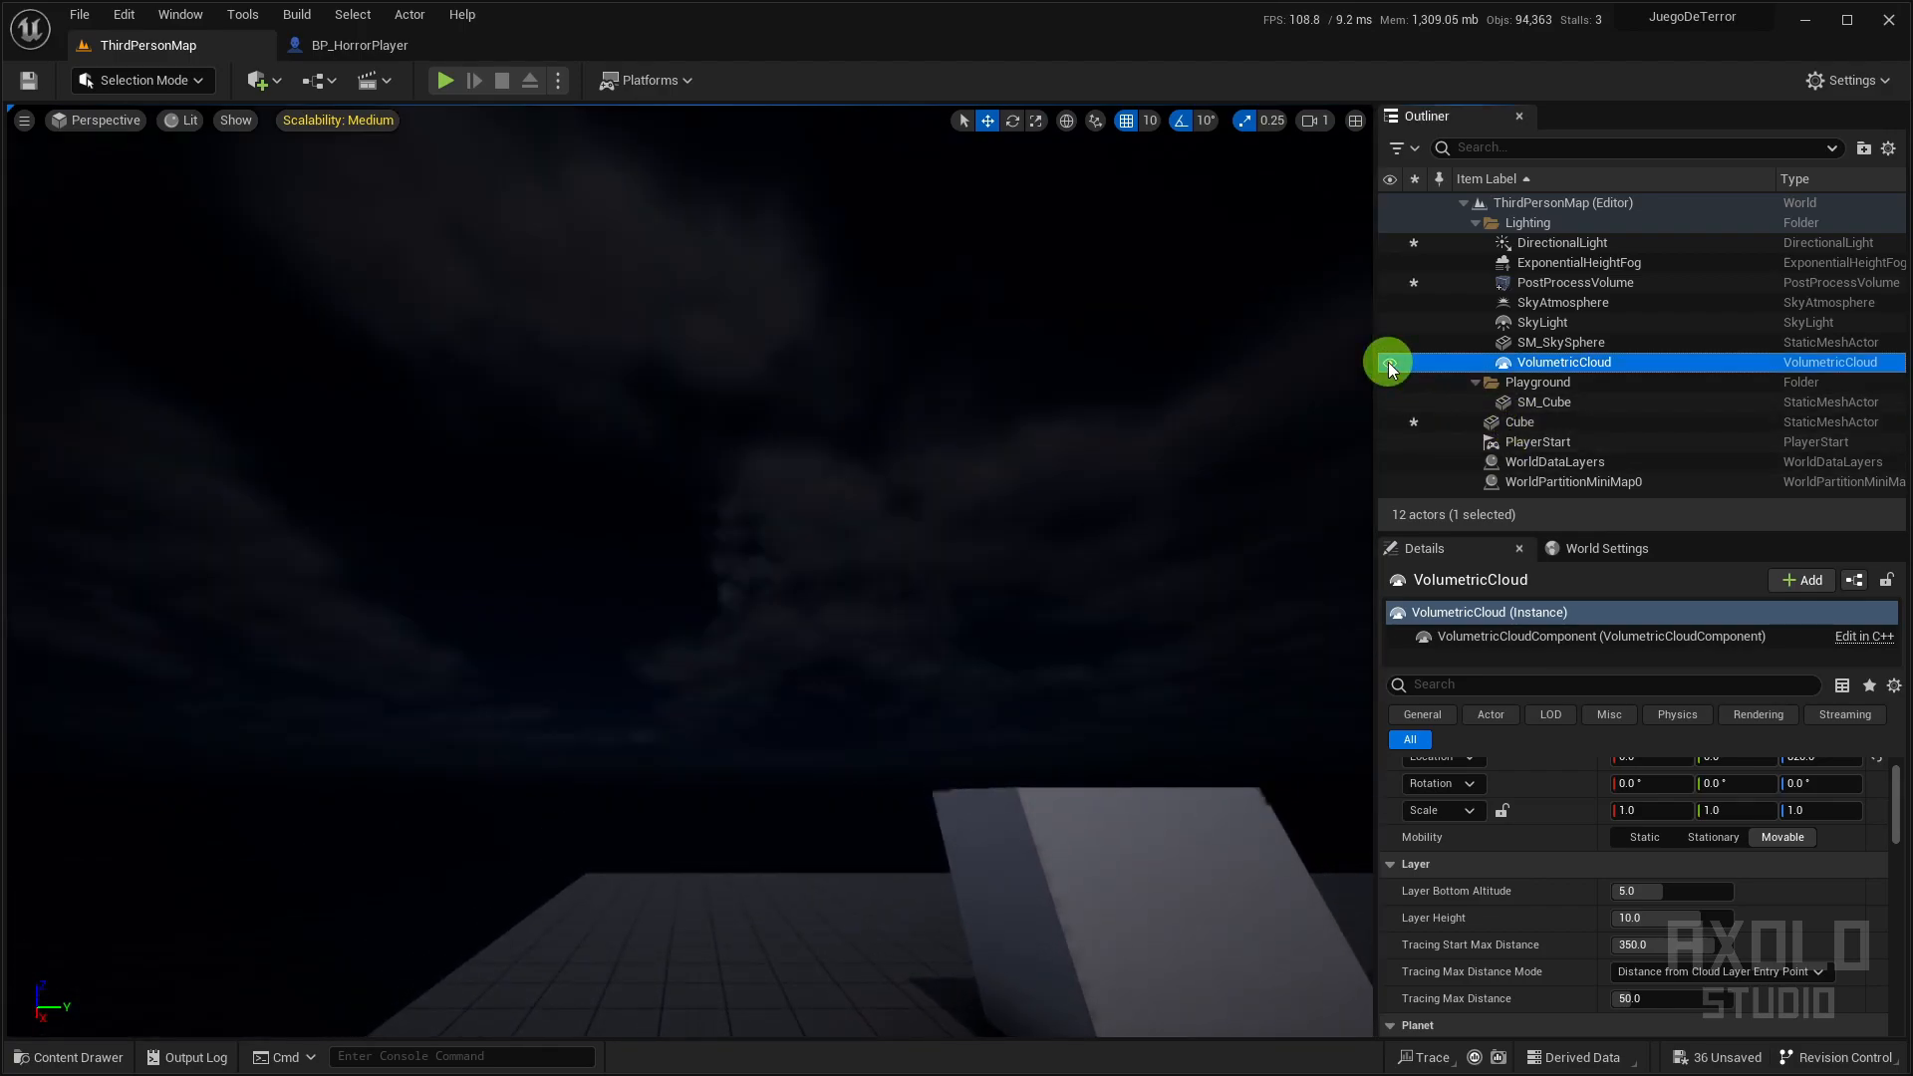
pyautogui.moveTo(940, 663); pyautogui.dragTo(1042, 670, button='right')
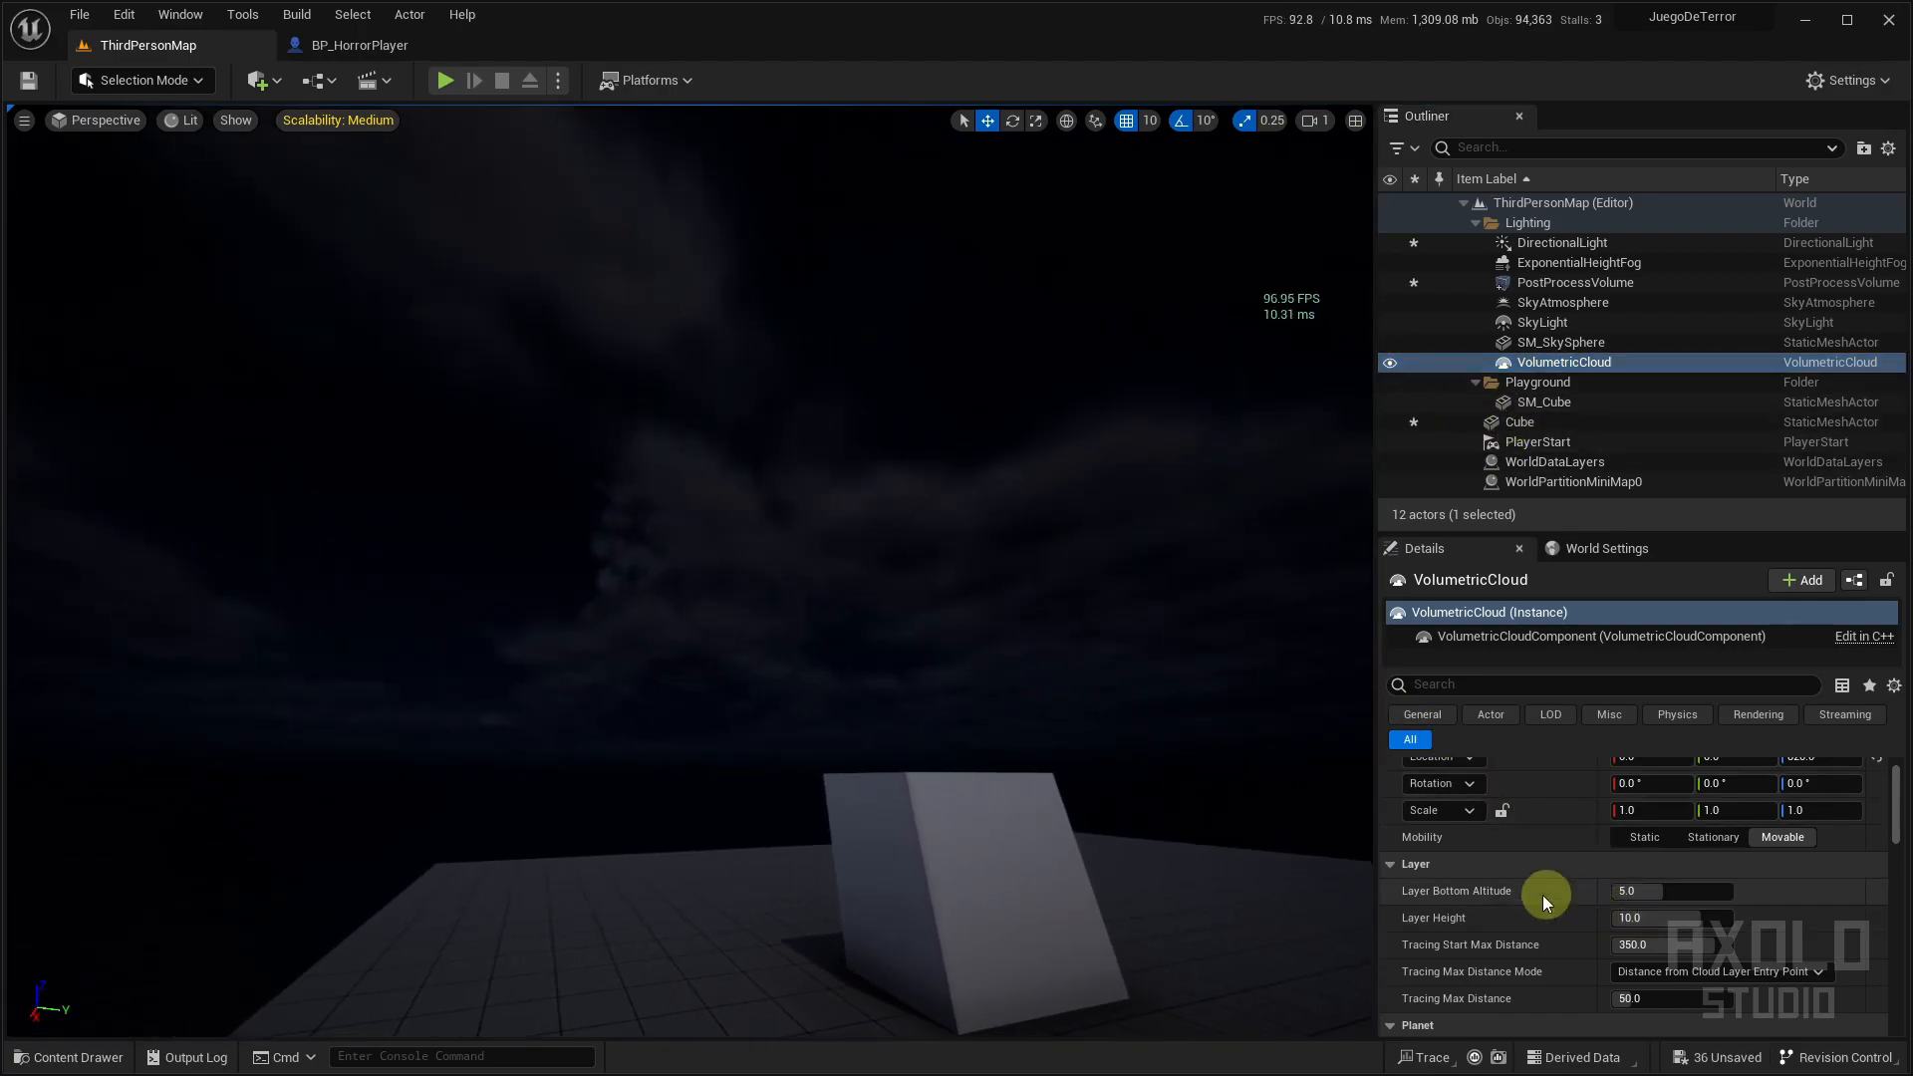
# Raise the volumetric cloud's Layer Bottom Altitude to about 9.99 and review its remaining cloud tracing and rendering settings
pyautogui.scroll(-2, 1550, 896)
pyautogui.moveTo(1659, 829); pyautogui.dragTo(1687, 829)
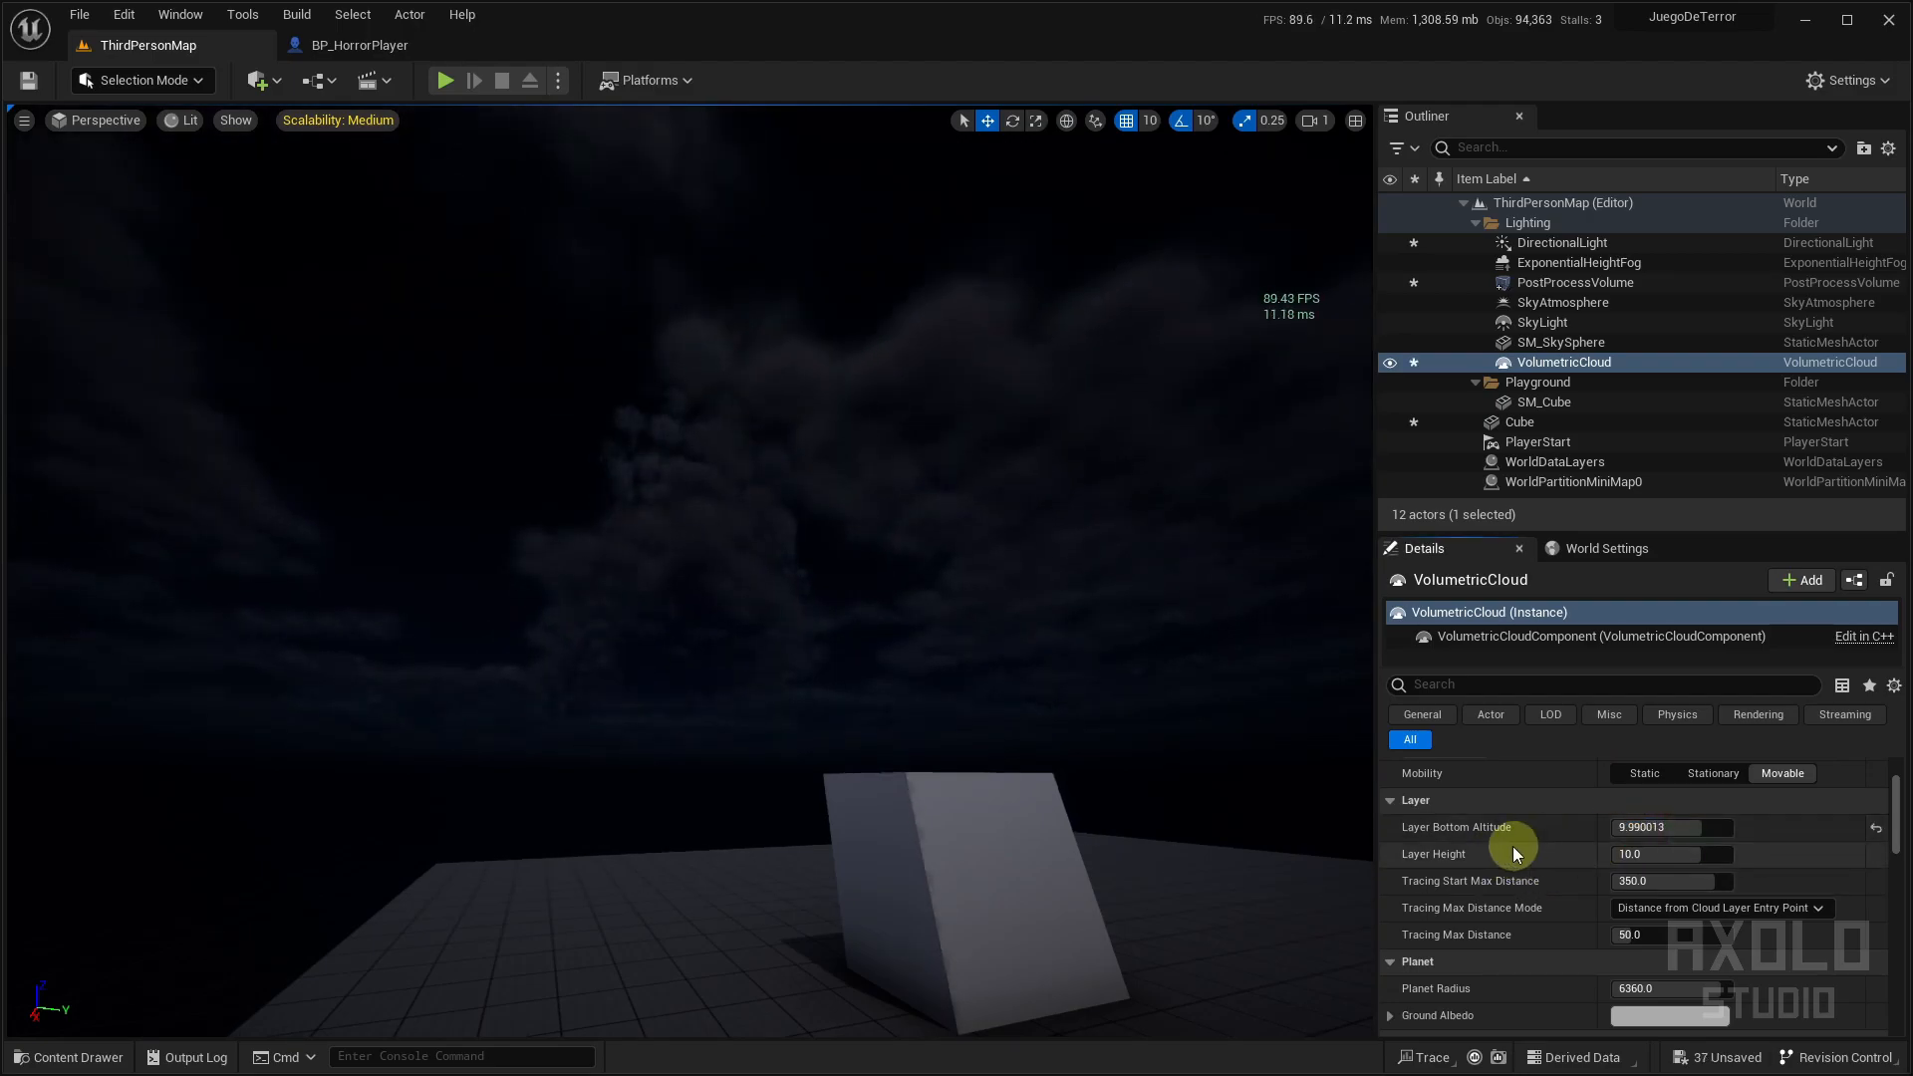
pyautogui.scroll(-3, 1484, 817)
pyautogui.scroll(-6, 1508, 833)
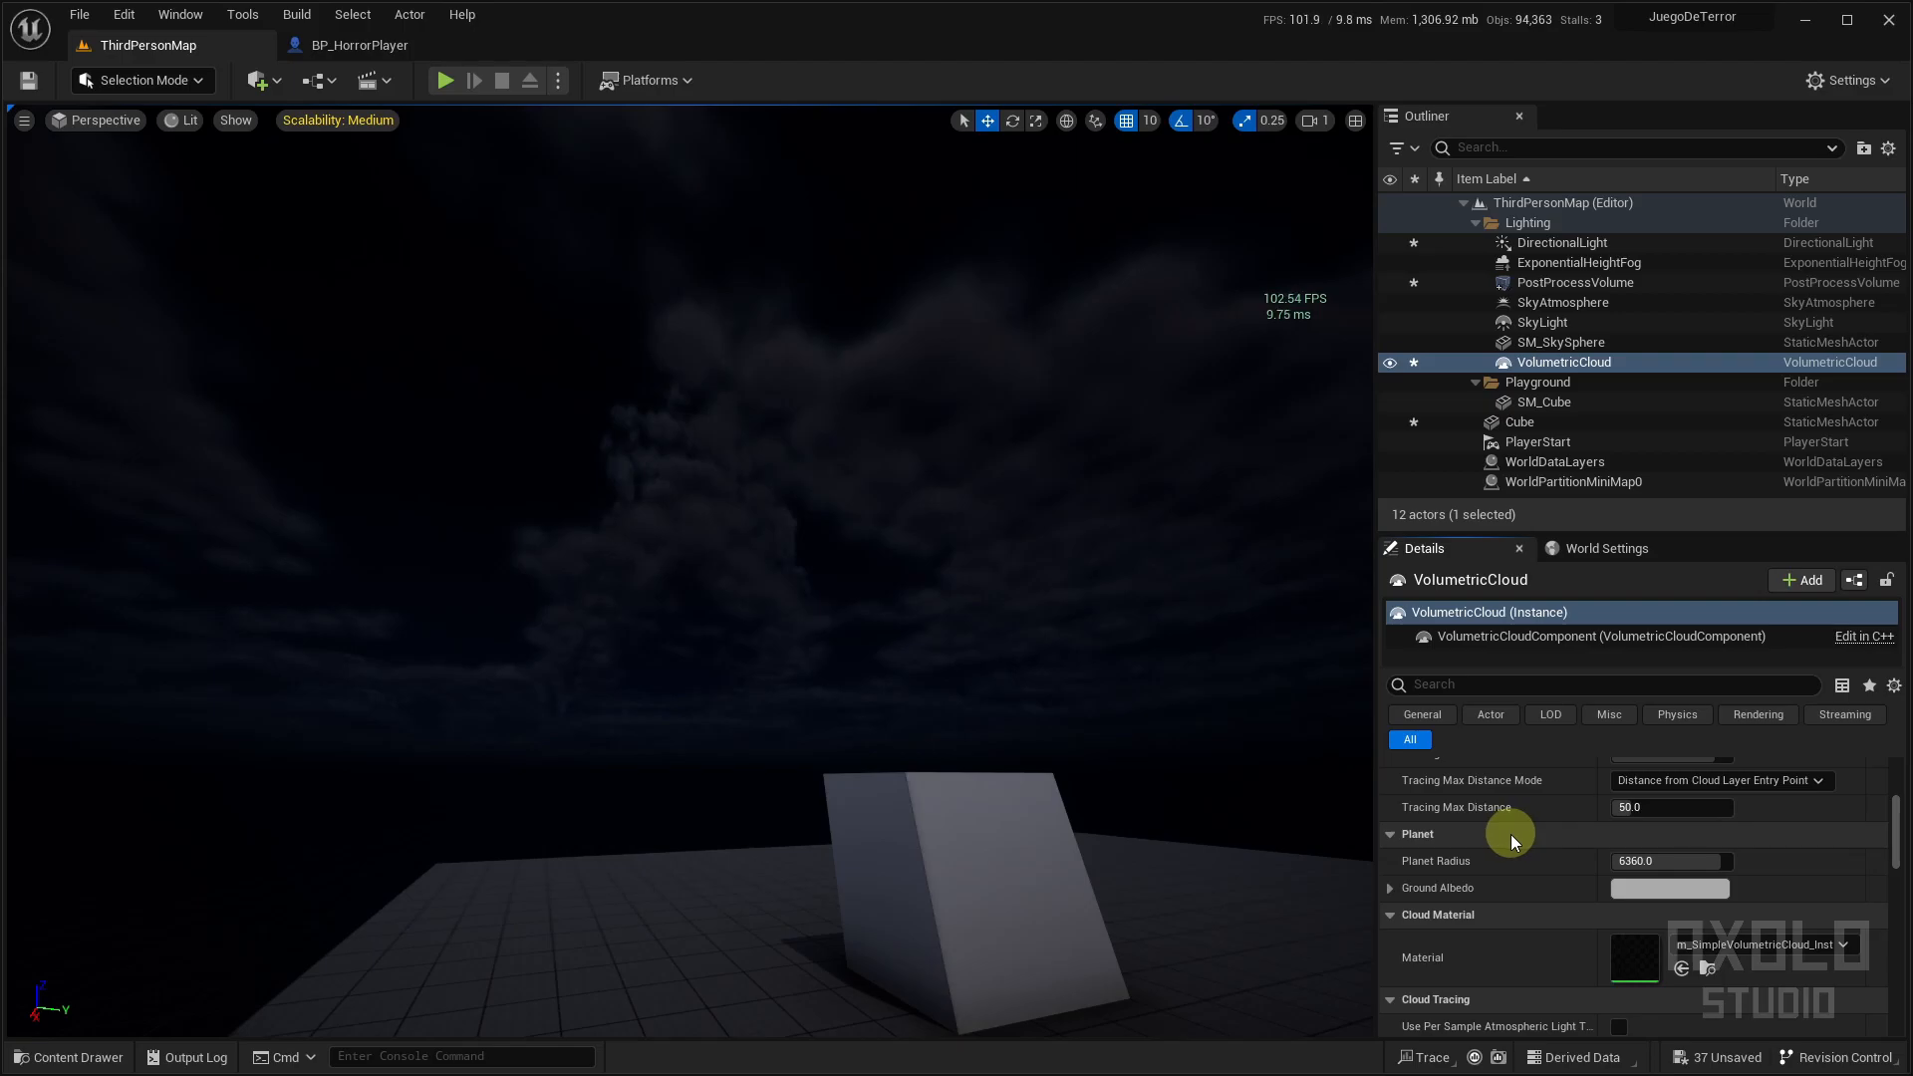
pyautogui.scroll(-5, 1586, 844)
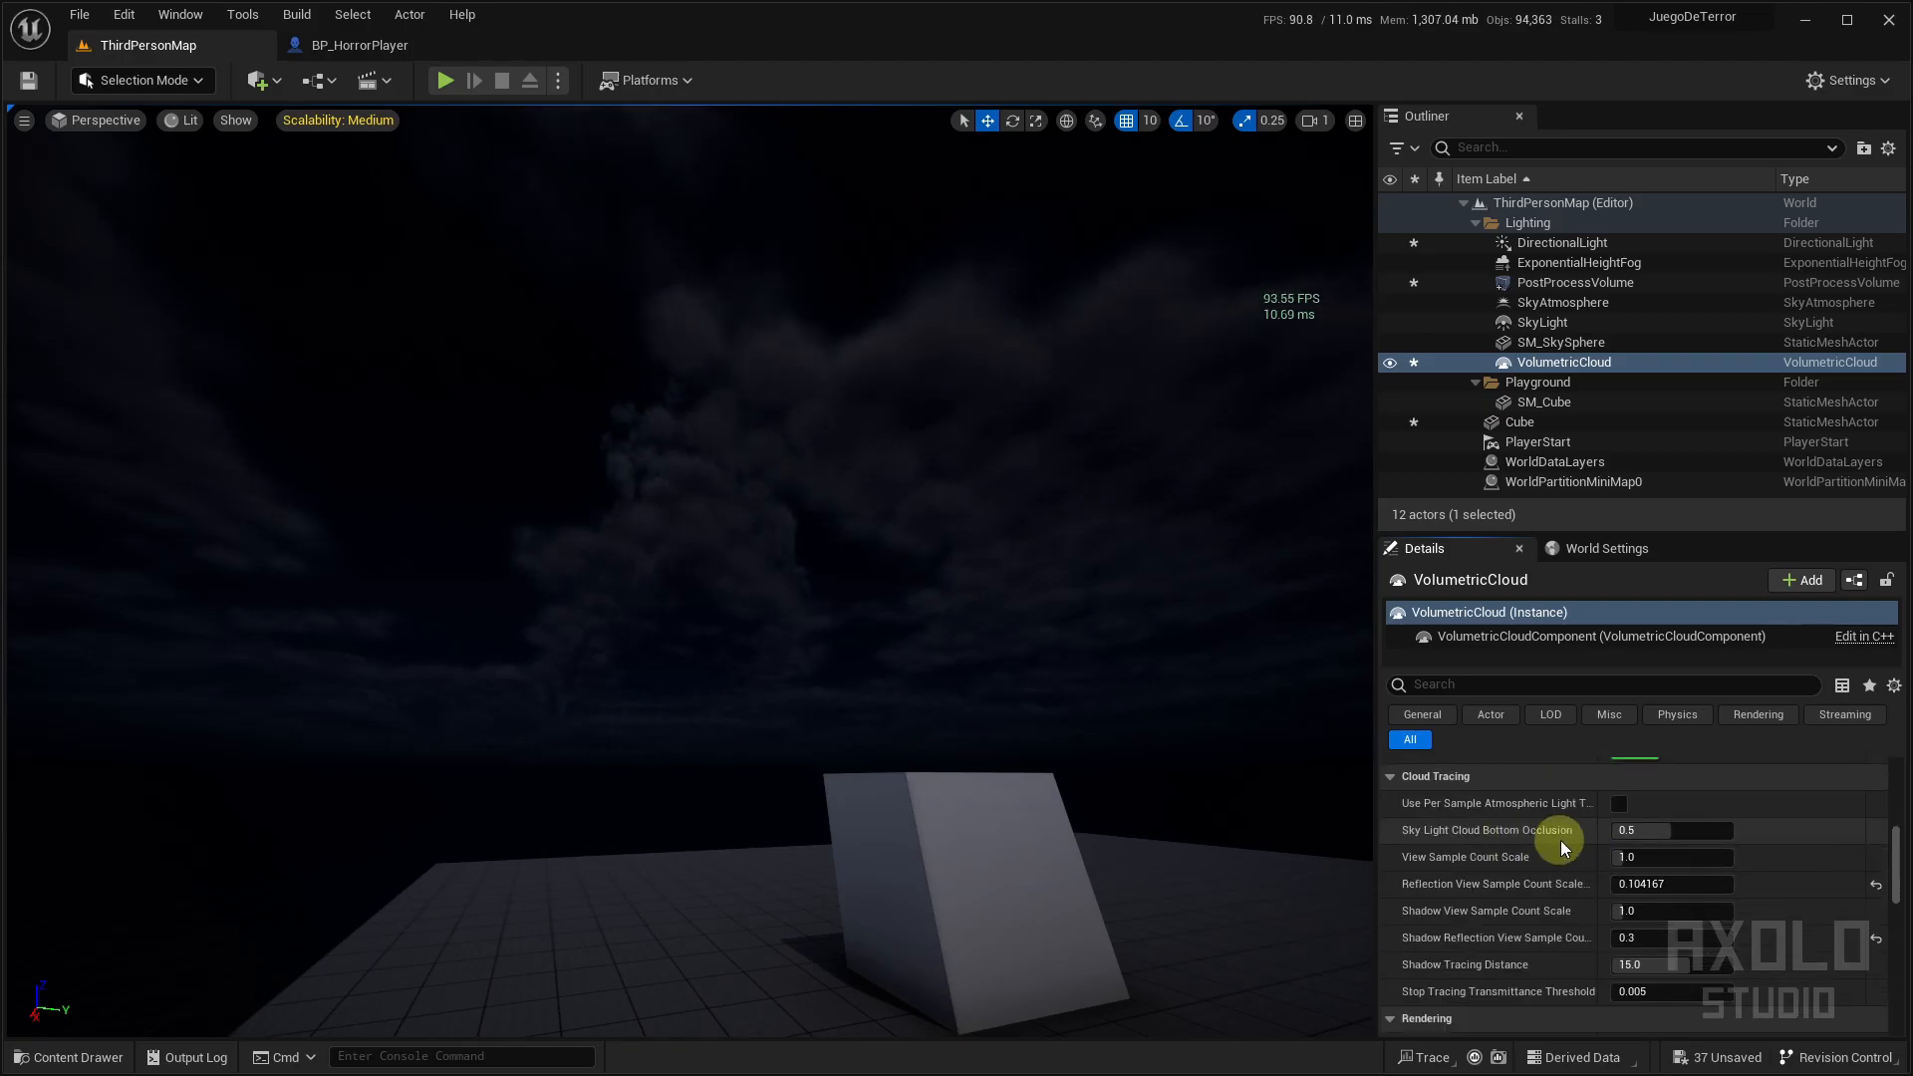
pyautogui.scroll(-3, 1603, 875)
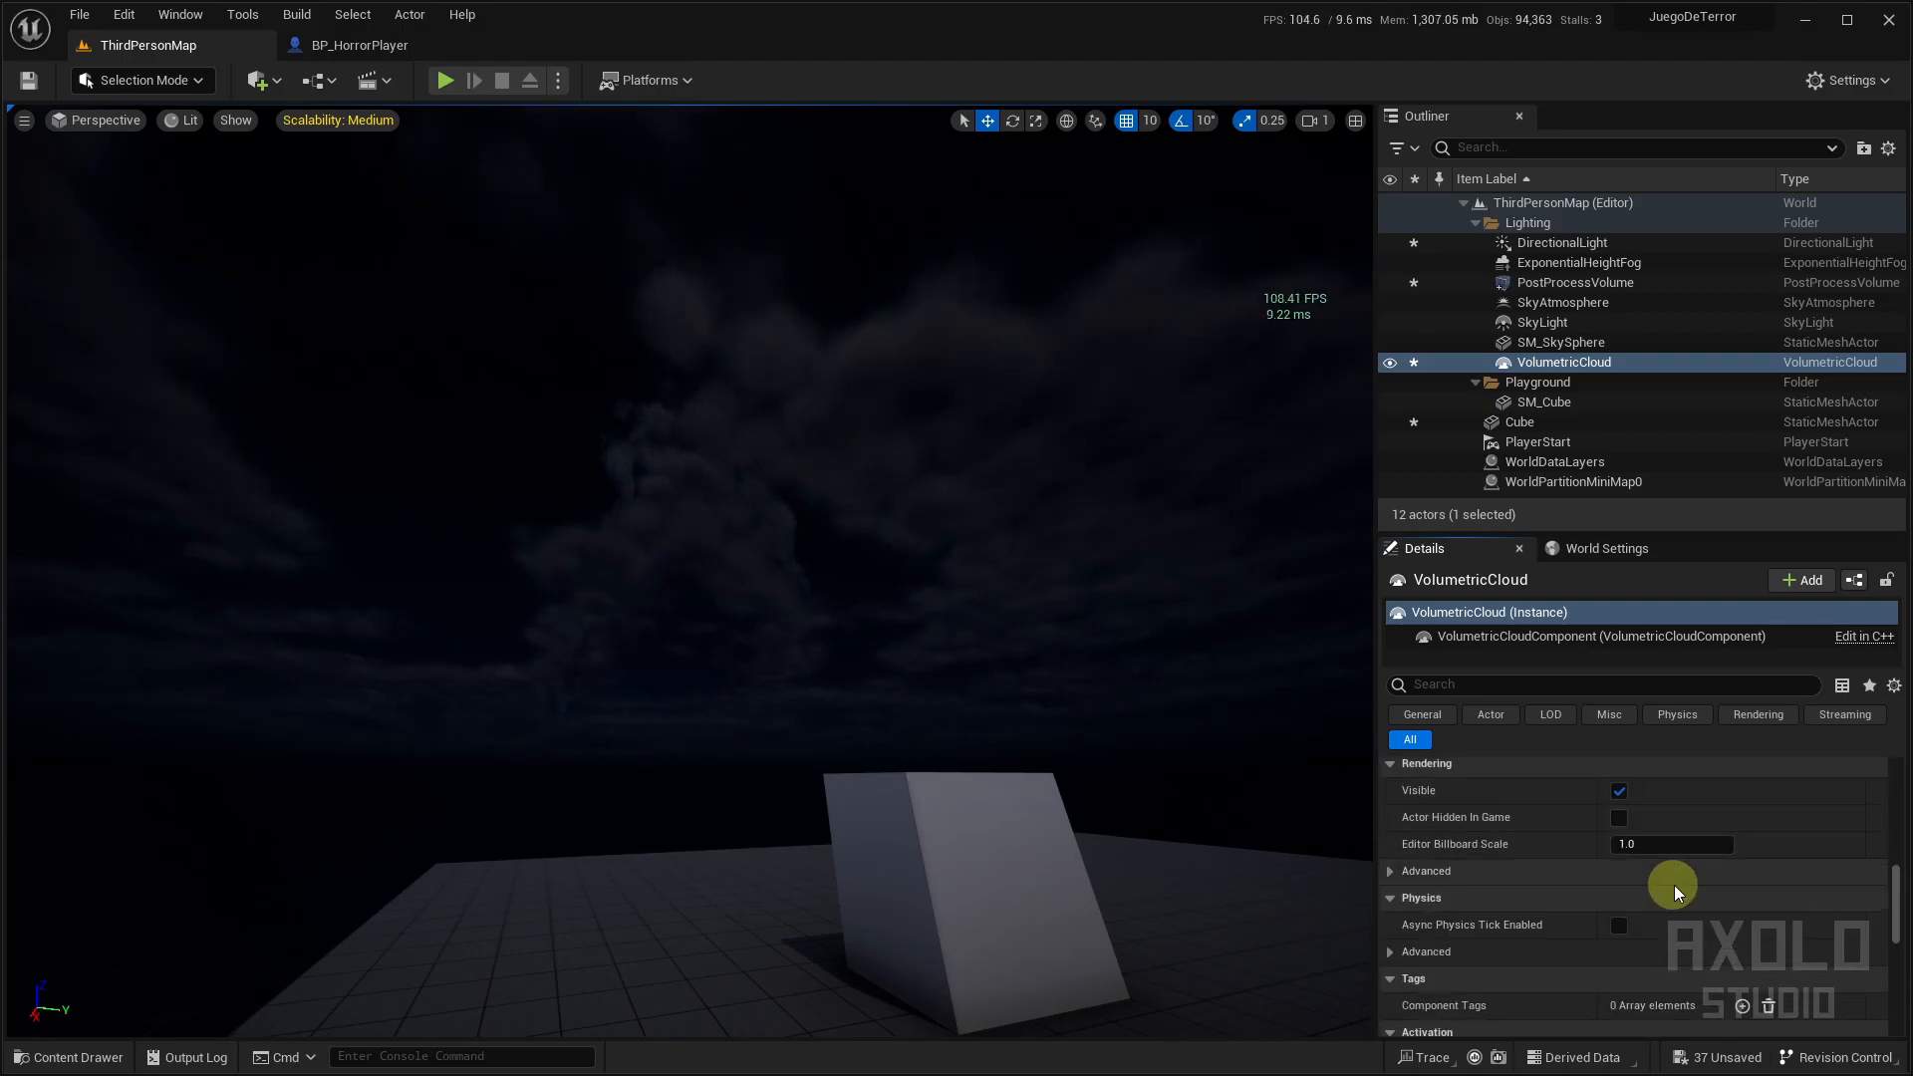
pyautogui.scroll(11, 1593, 869)
pyautogui.moveTo(1898, 833); pyautogui.dragTo(1895, 762)
pyautogui.scroll(3, 1686, 851)
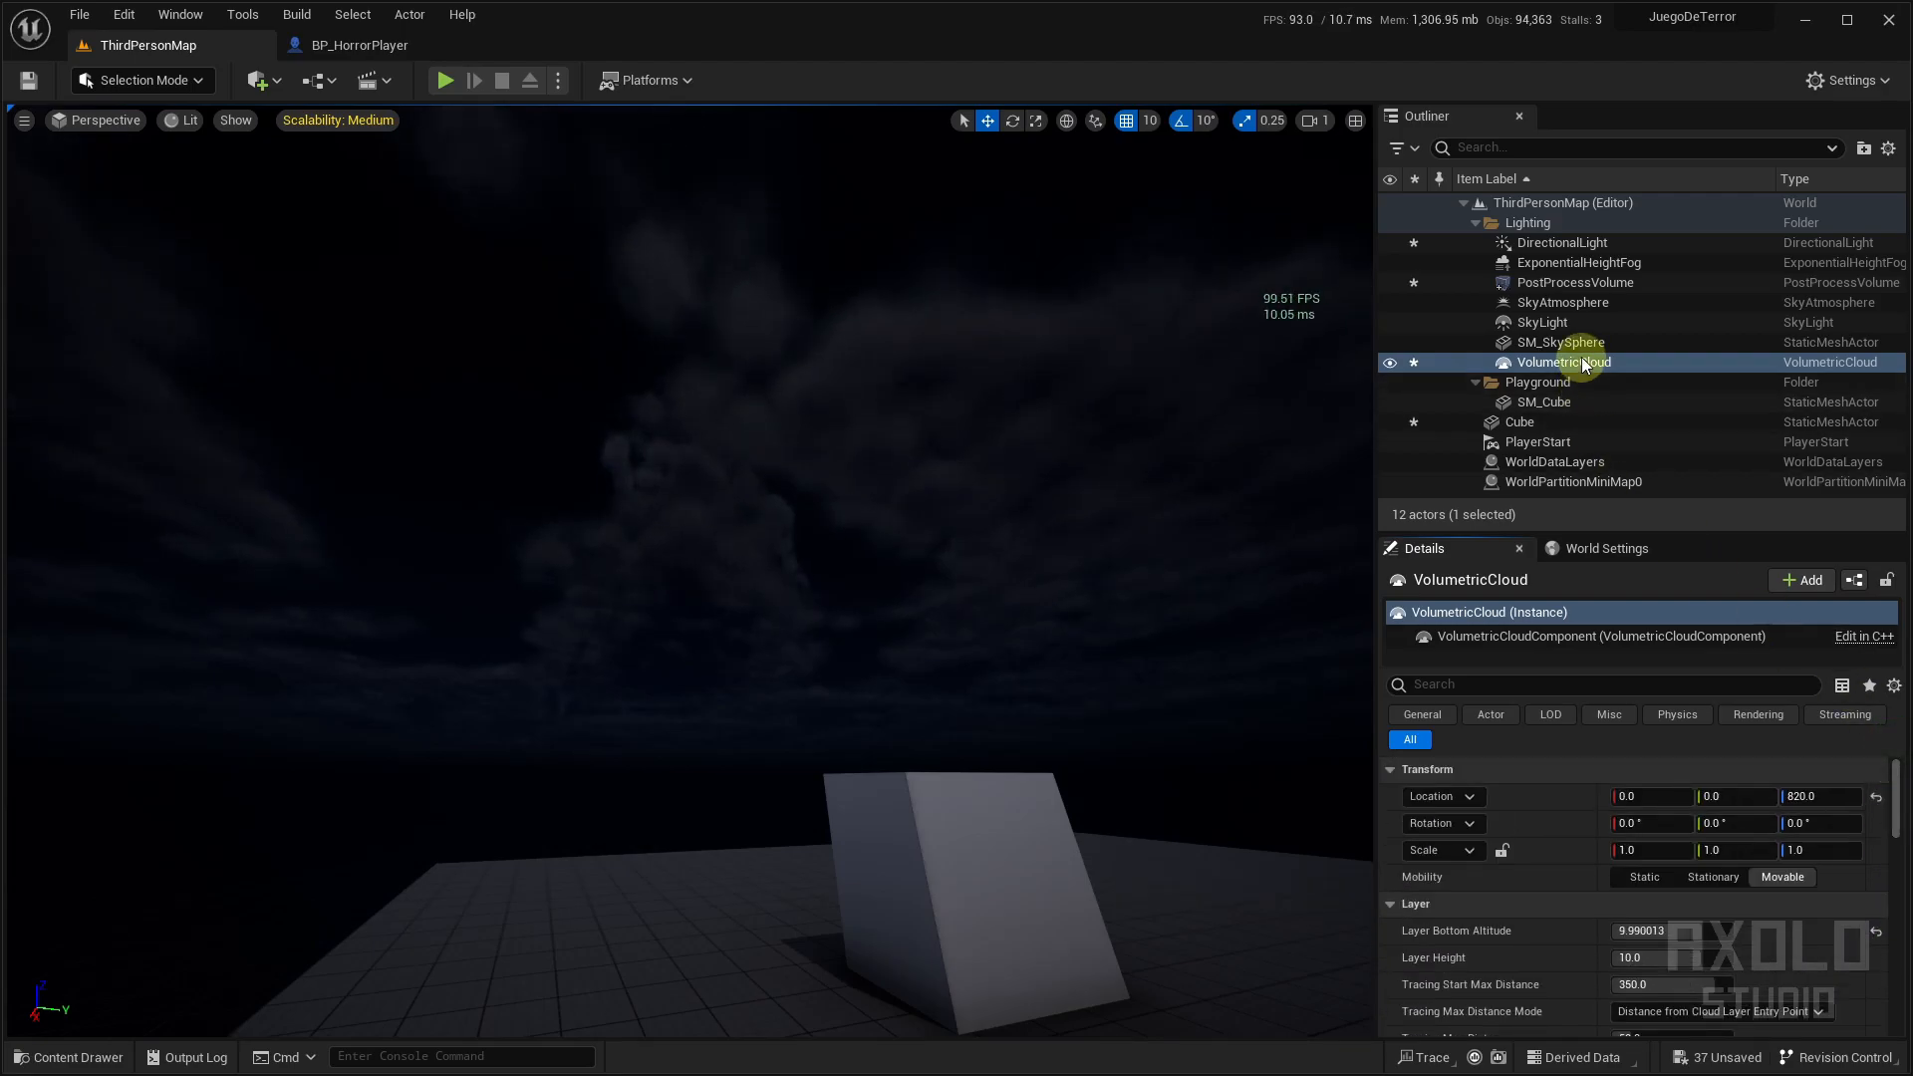
# View the whole dark scene, save the level, and start playing it in the editor
pyautogui.moveTo(1101, 713); pyautogui.dragTo(1353, 956)
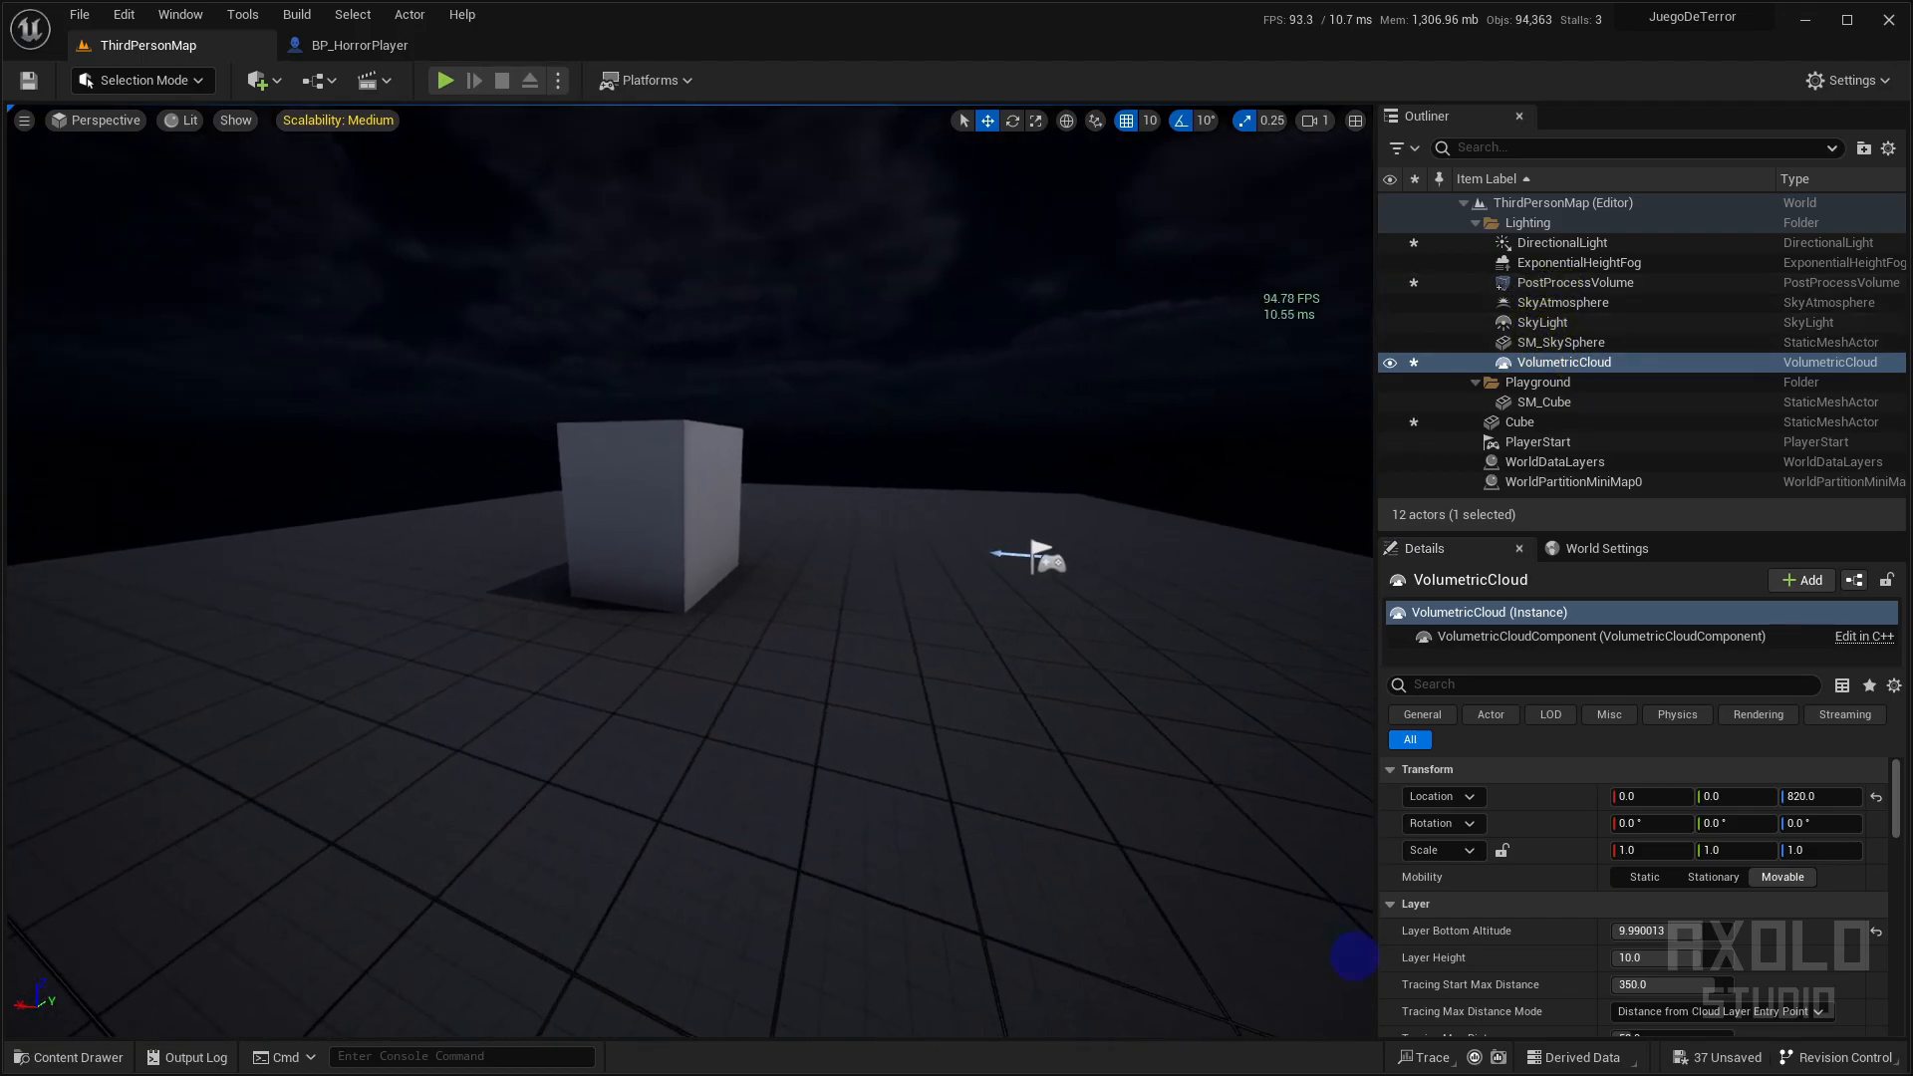
pyautogui.click(27, 80)
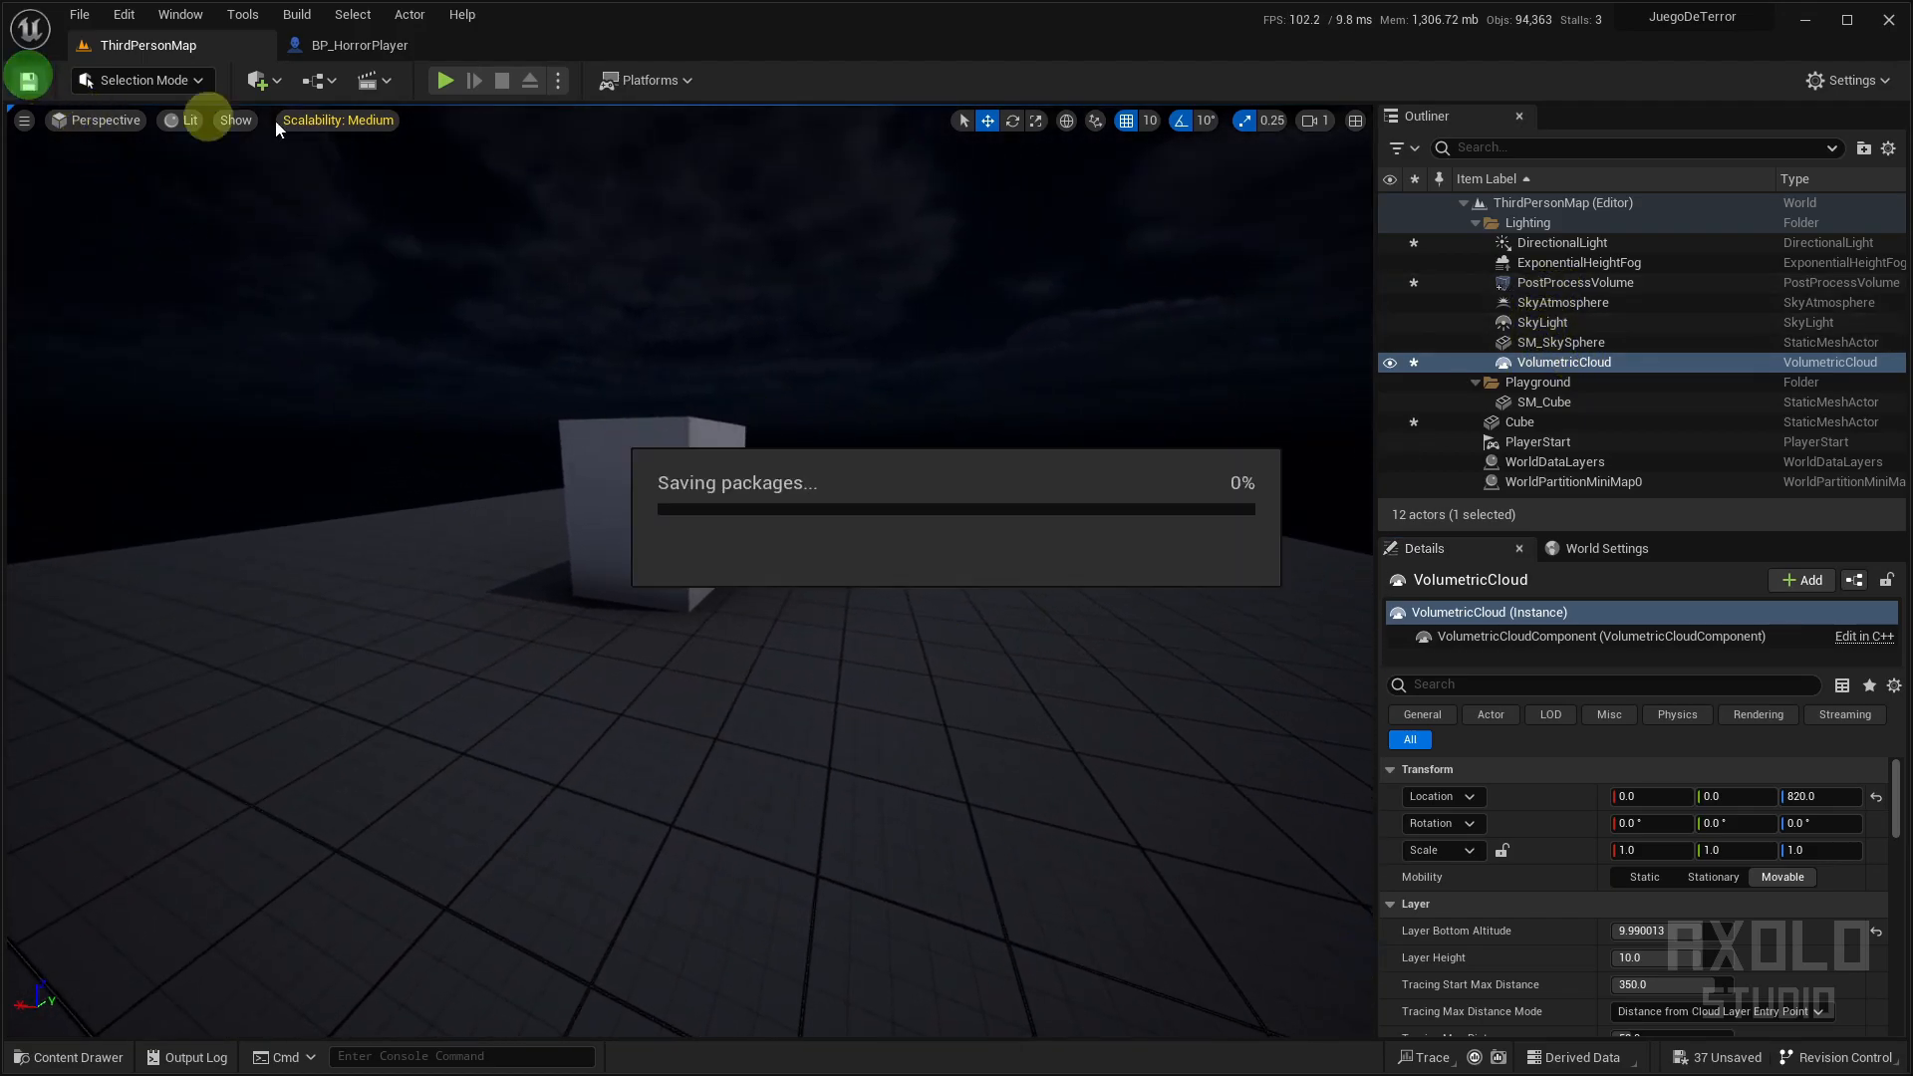
pyautogui.click(444, 80)
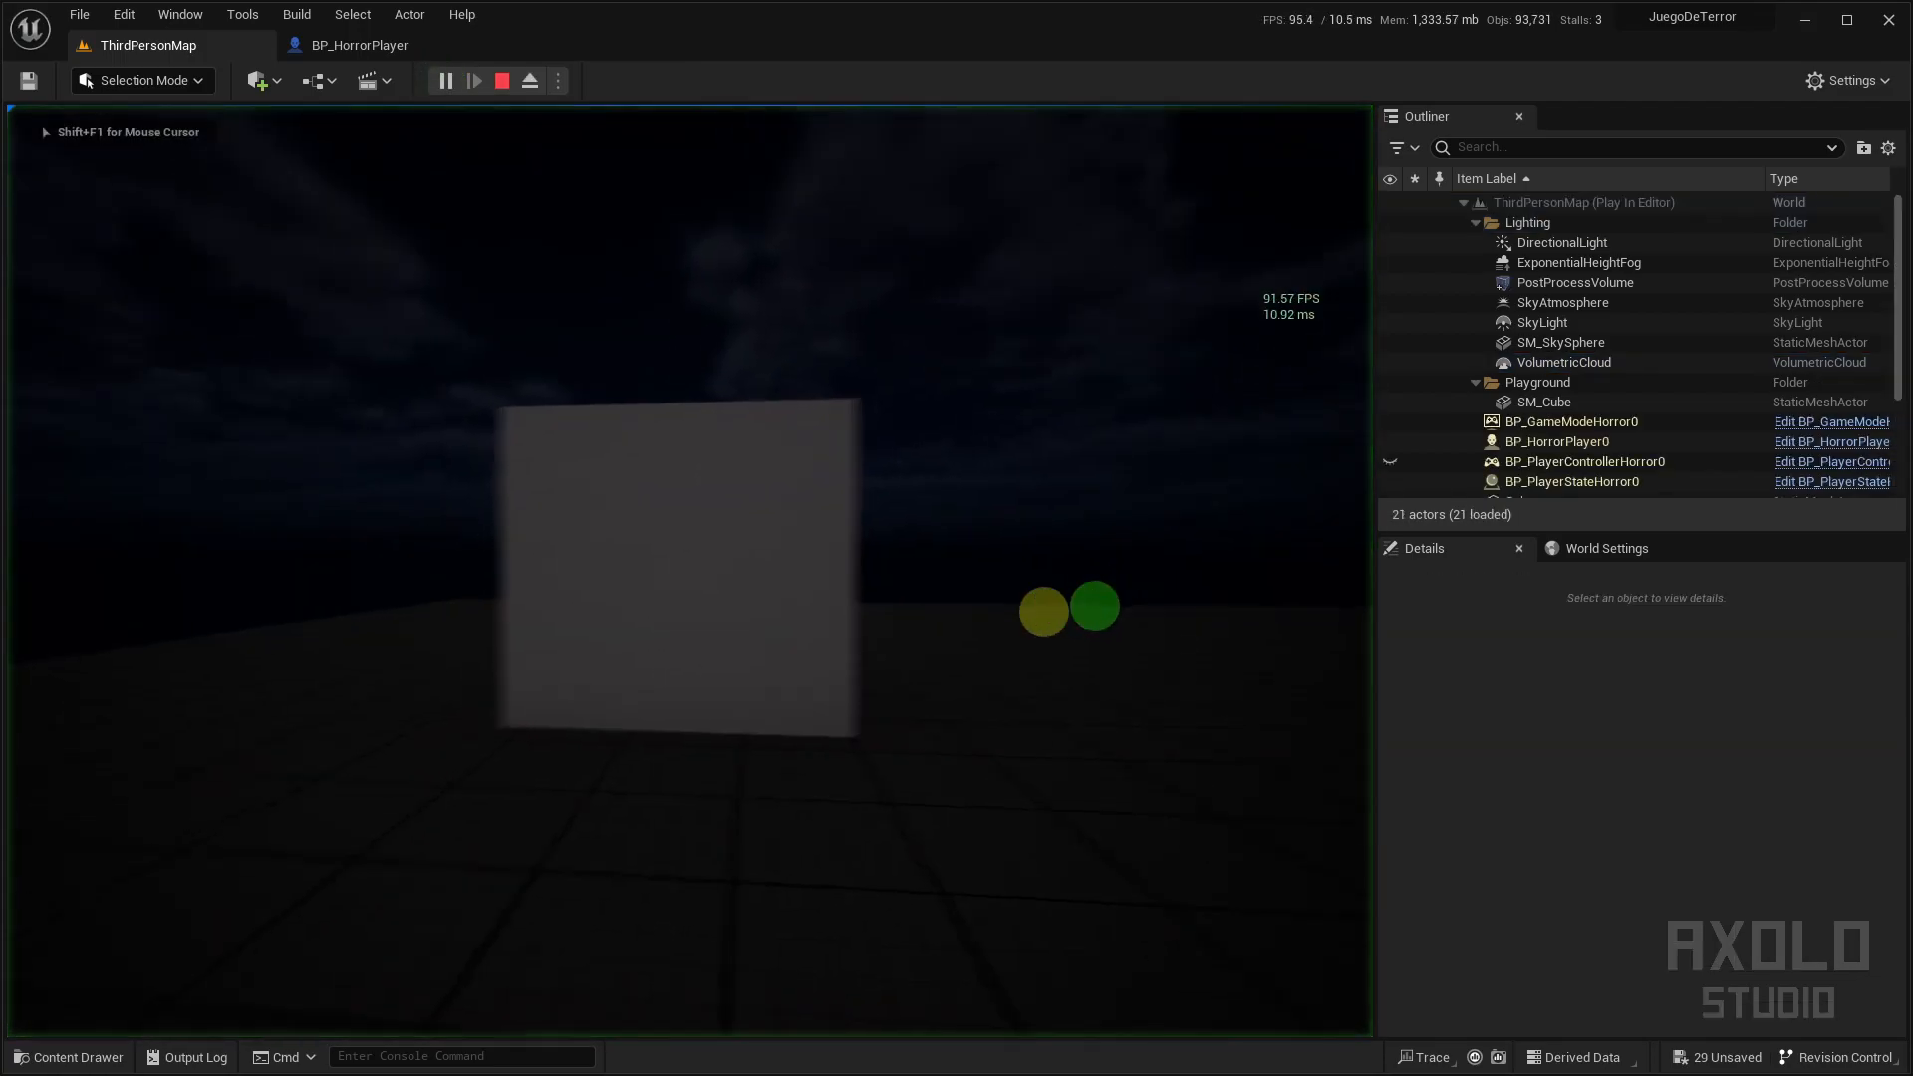
# Switch on the player's flashlight and walk around the cube to test the night lighting
pyautogui.press('f')
pyautogui.press('s')
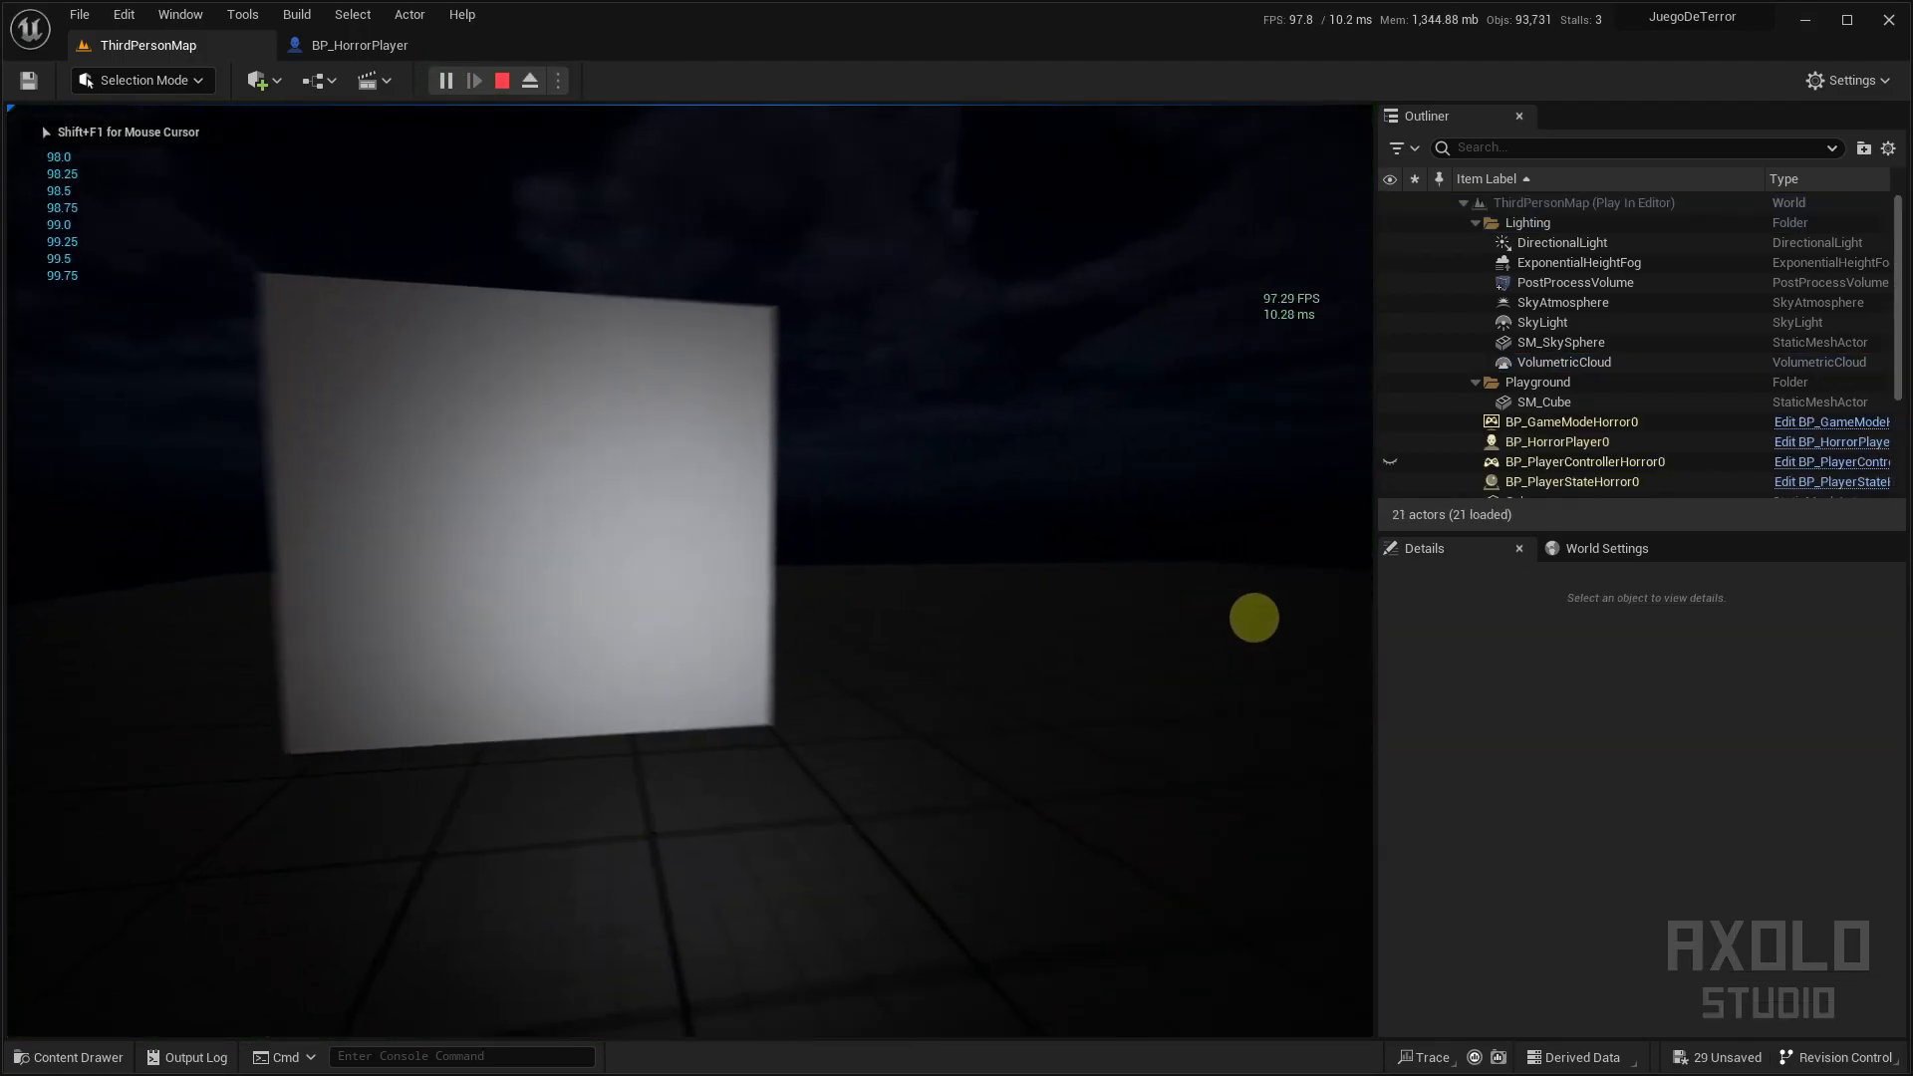
pyautogui.press('w')
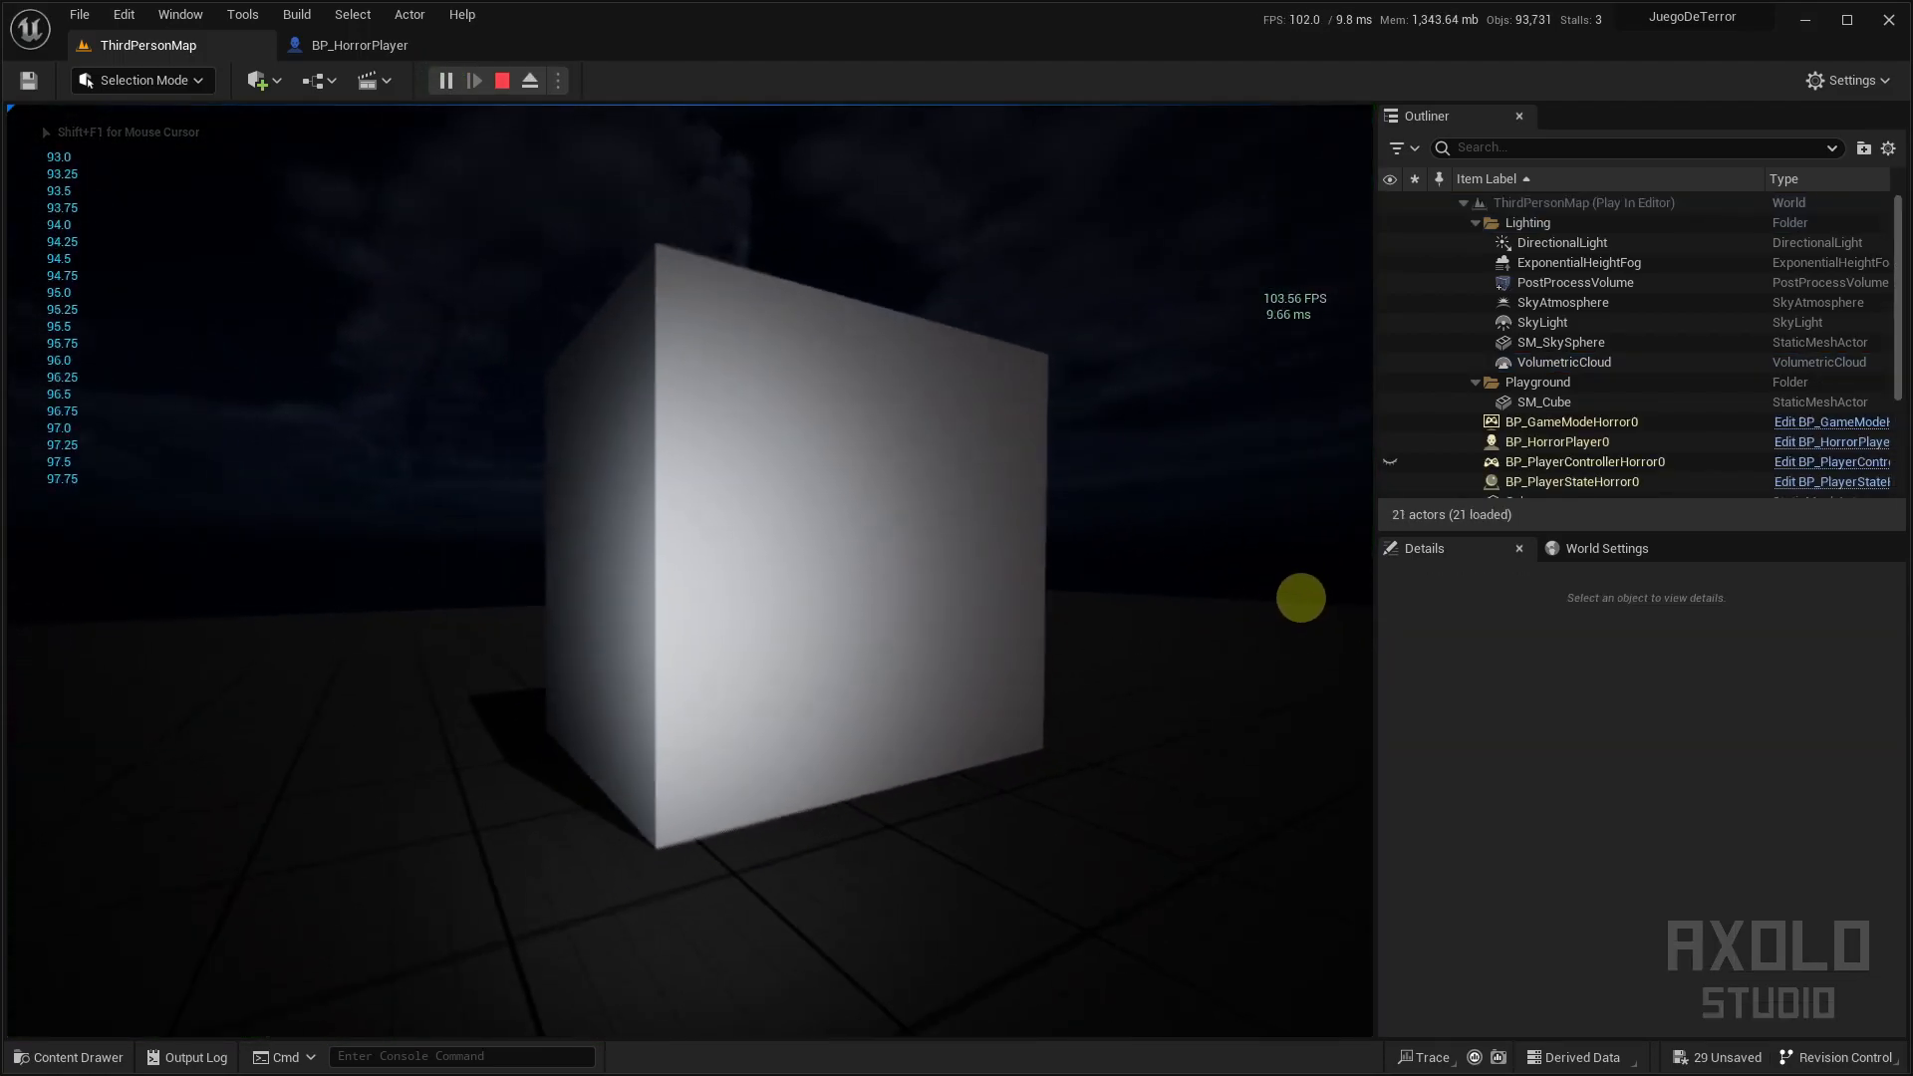
pyautogui.press('w')
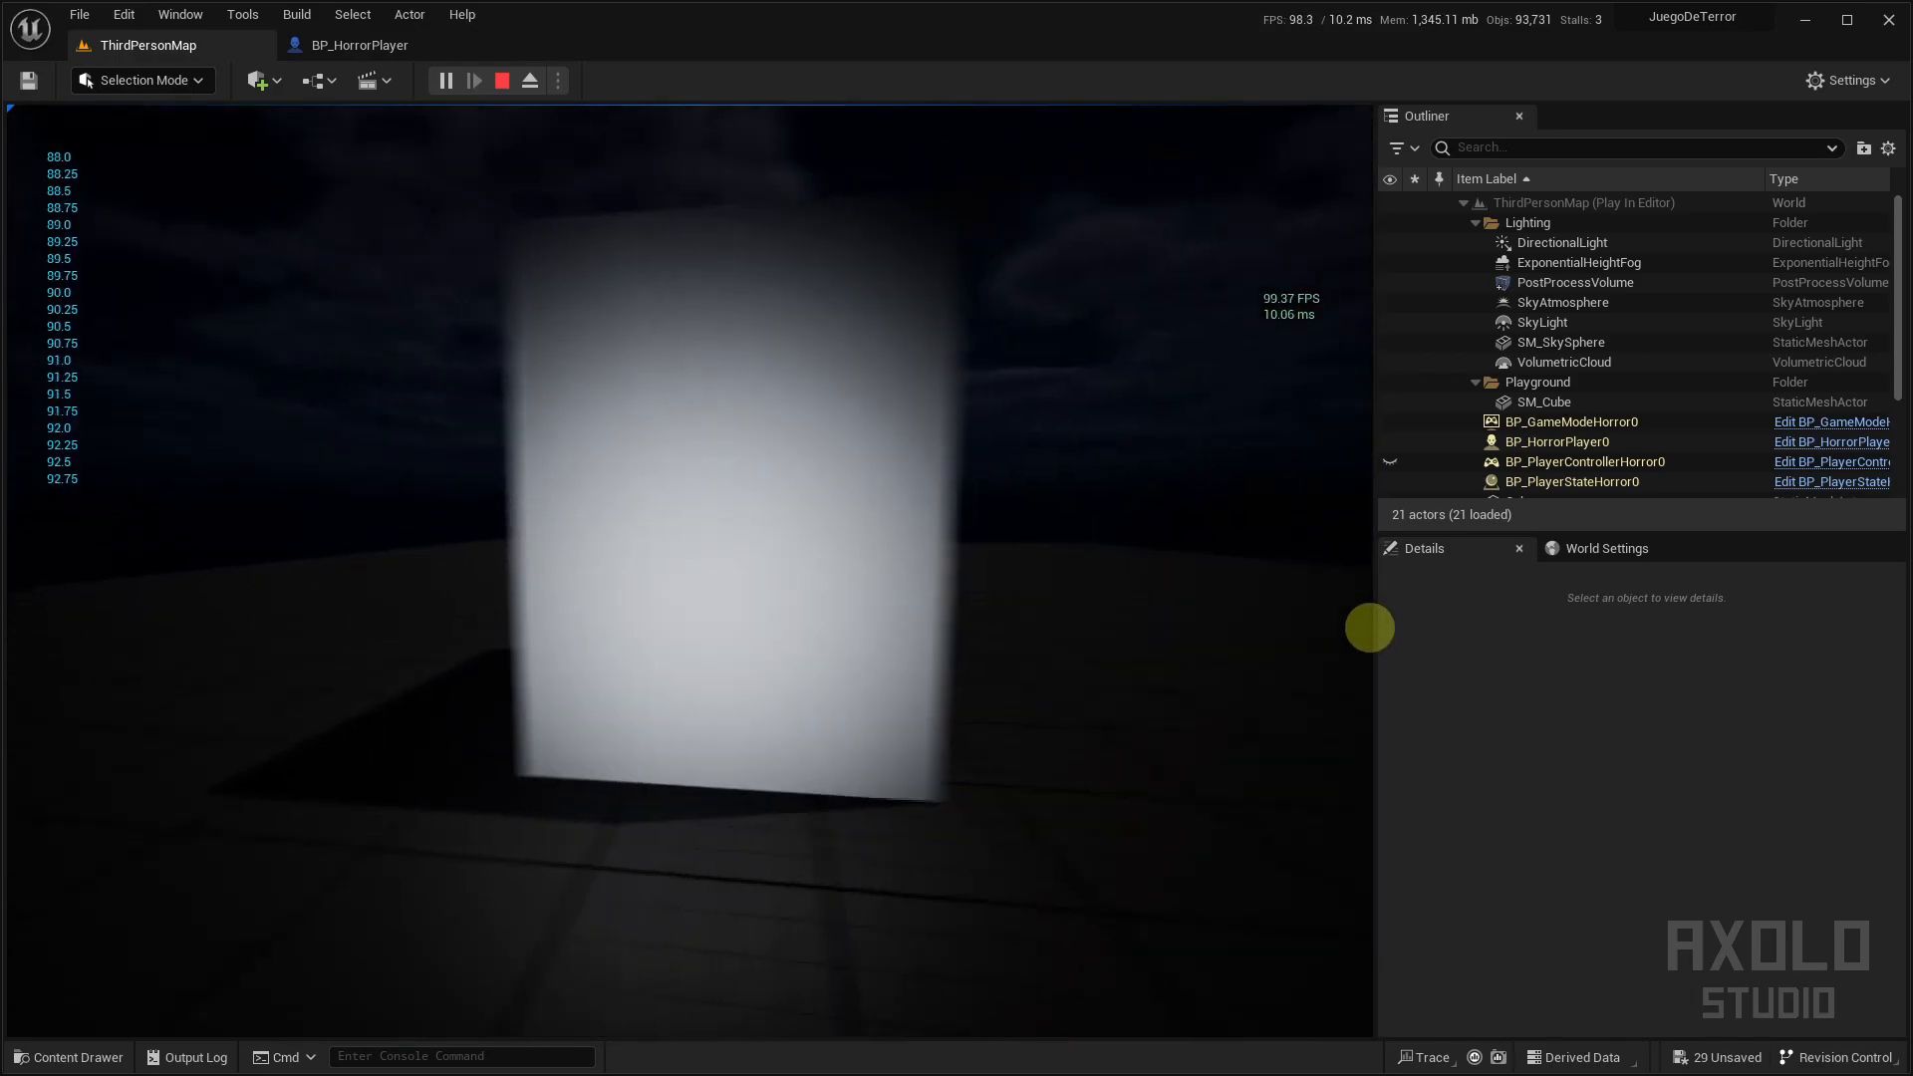
pyautogui.press('d')
pyautogui.press('s')
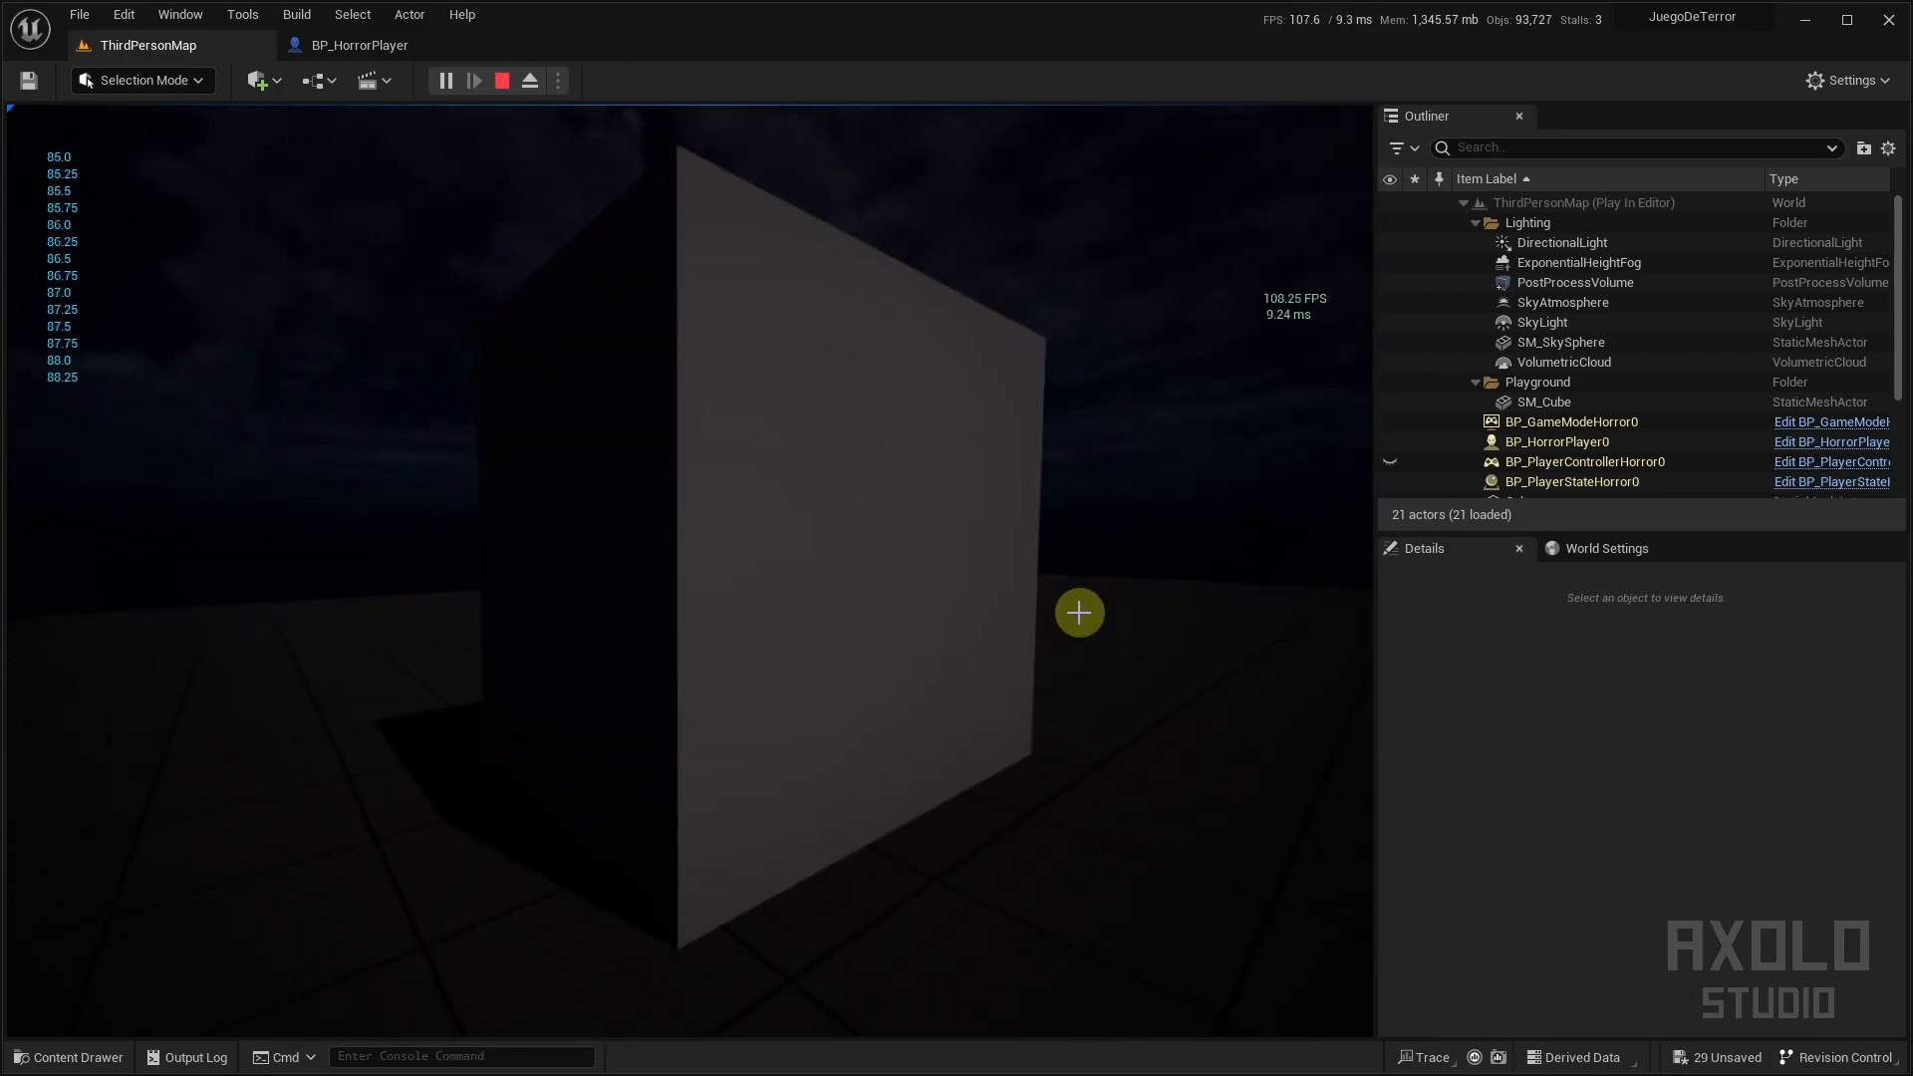
# Stop the play test and pull the editor view back from the cube
pyautogui.press('Escape')
pyautogui.moveTo(1046, 442); pyautogui.dragTo(1075, 339, button='right')
pyautogui.press('s')
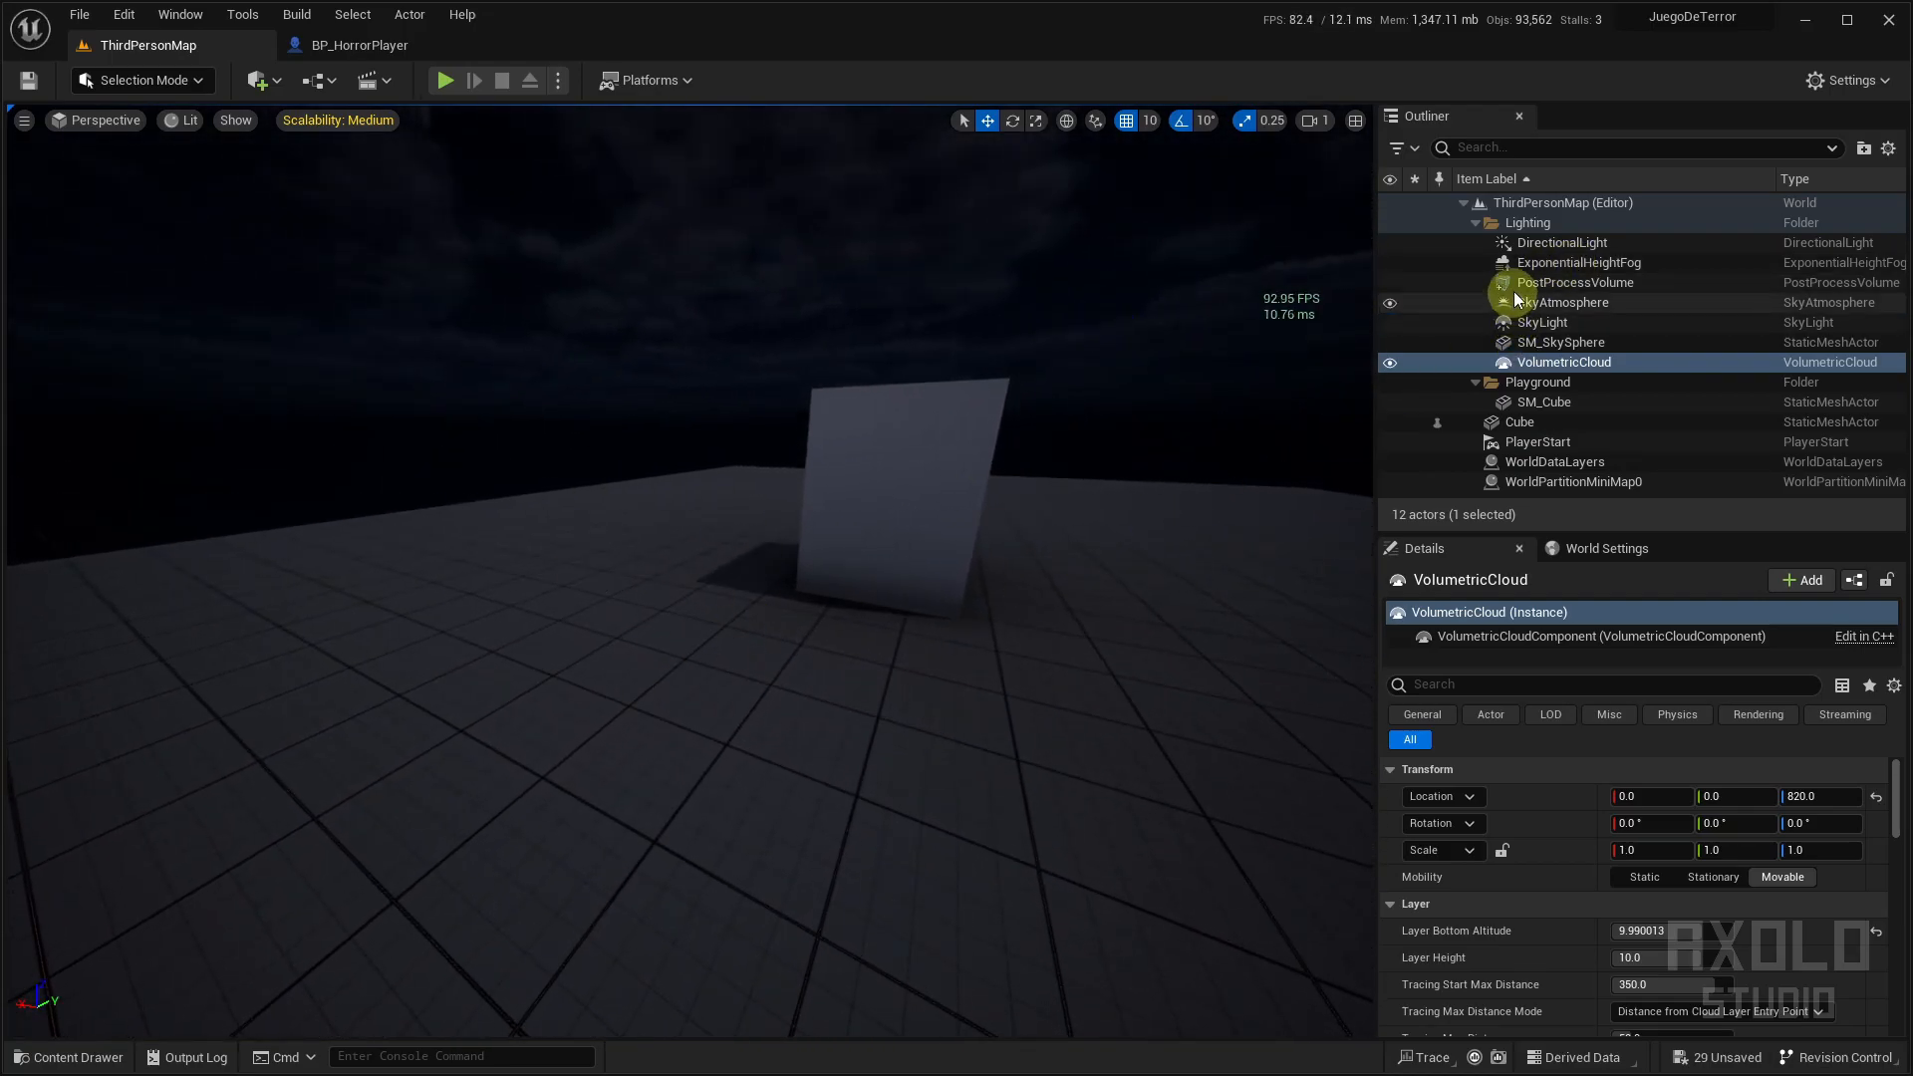
# Set the ExponentialHeightFog's Fog Density to 0.05 and its Fog Height Falloff to about 0.216
pyautogui.click(1534, 264)
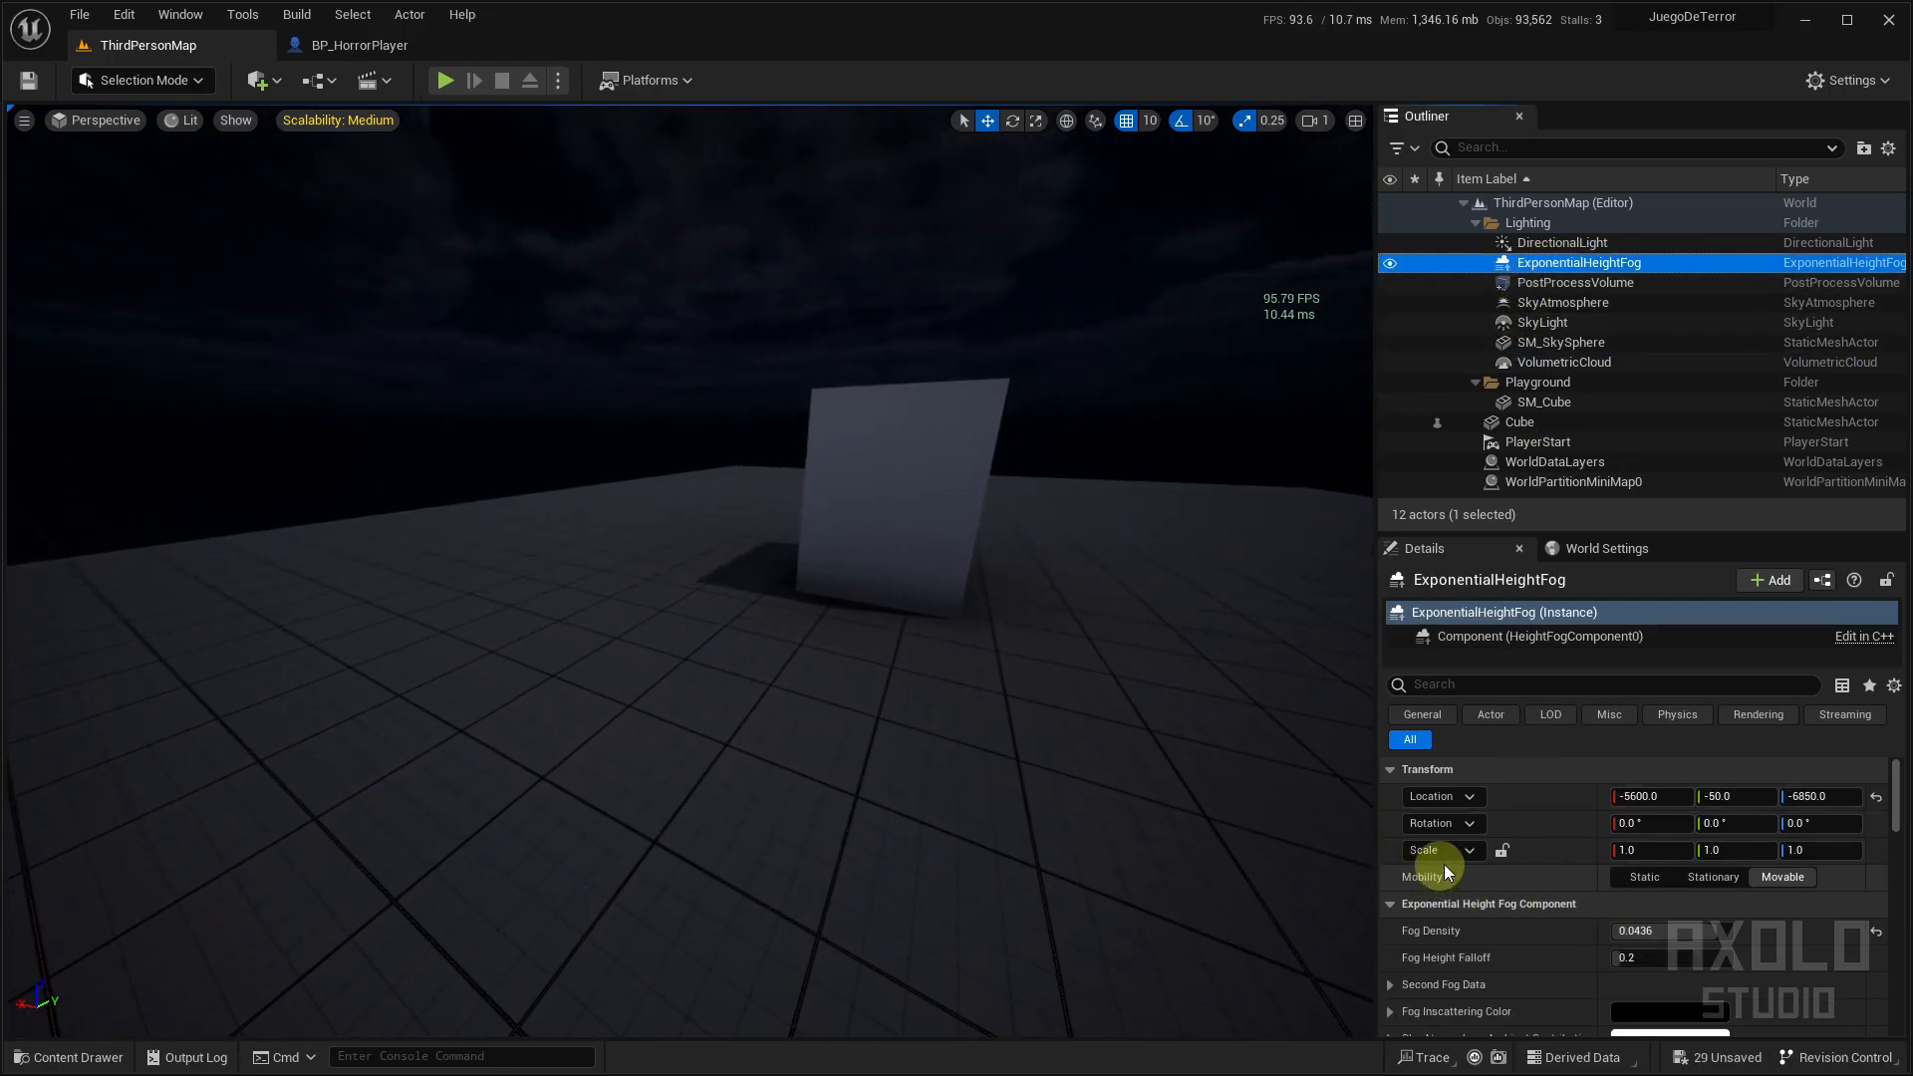
pyautogui.scroll(-4, 1509, 852)
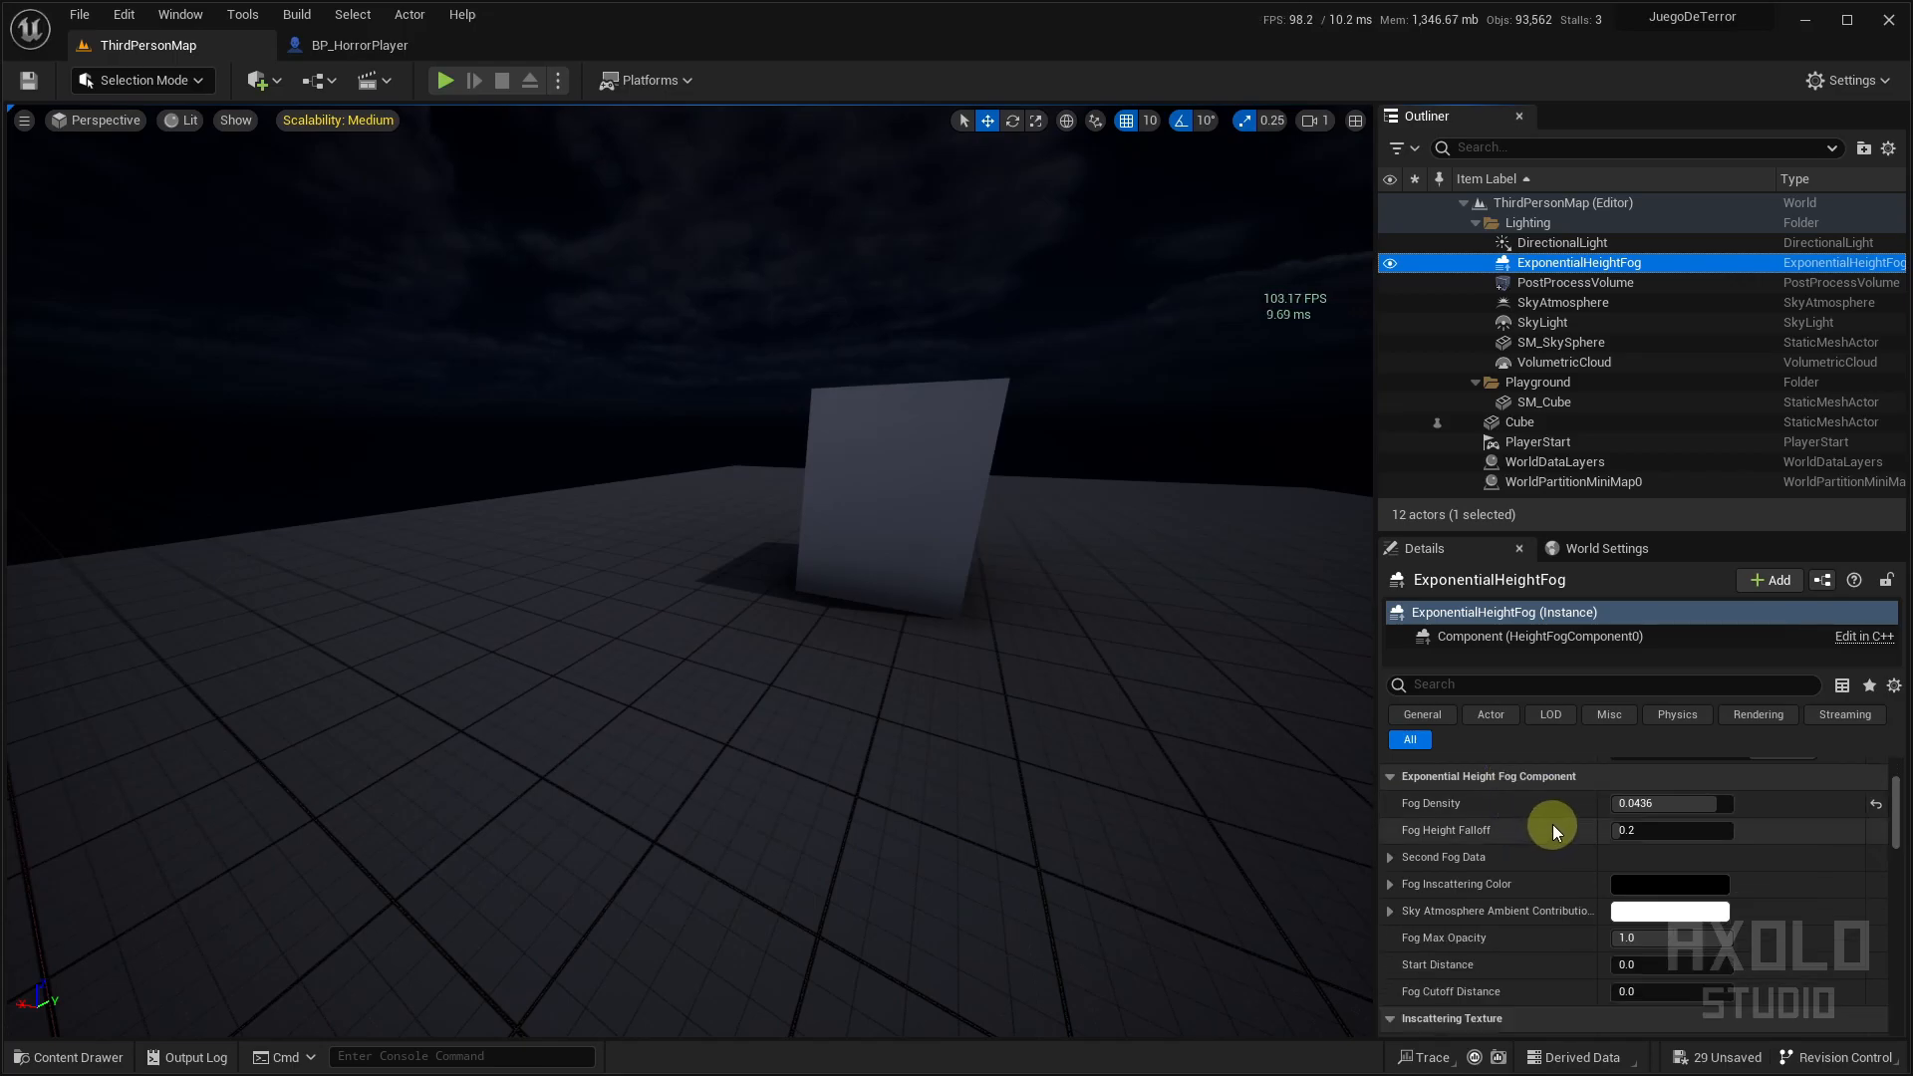
pyautogui.moveTo(1655, 806)
pyautogui.mouseDown()
pyautogui.moveTo(1709, 805)
pyautogui.moveTo(1613, 803)
pyautogui.moveTo(1689, 807)
pyautogui.moveTo(1641, 803)
pyautogui.mouseUp()
pyautogui.click(1645, 807)
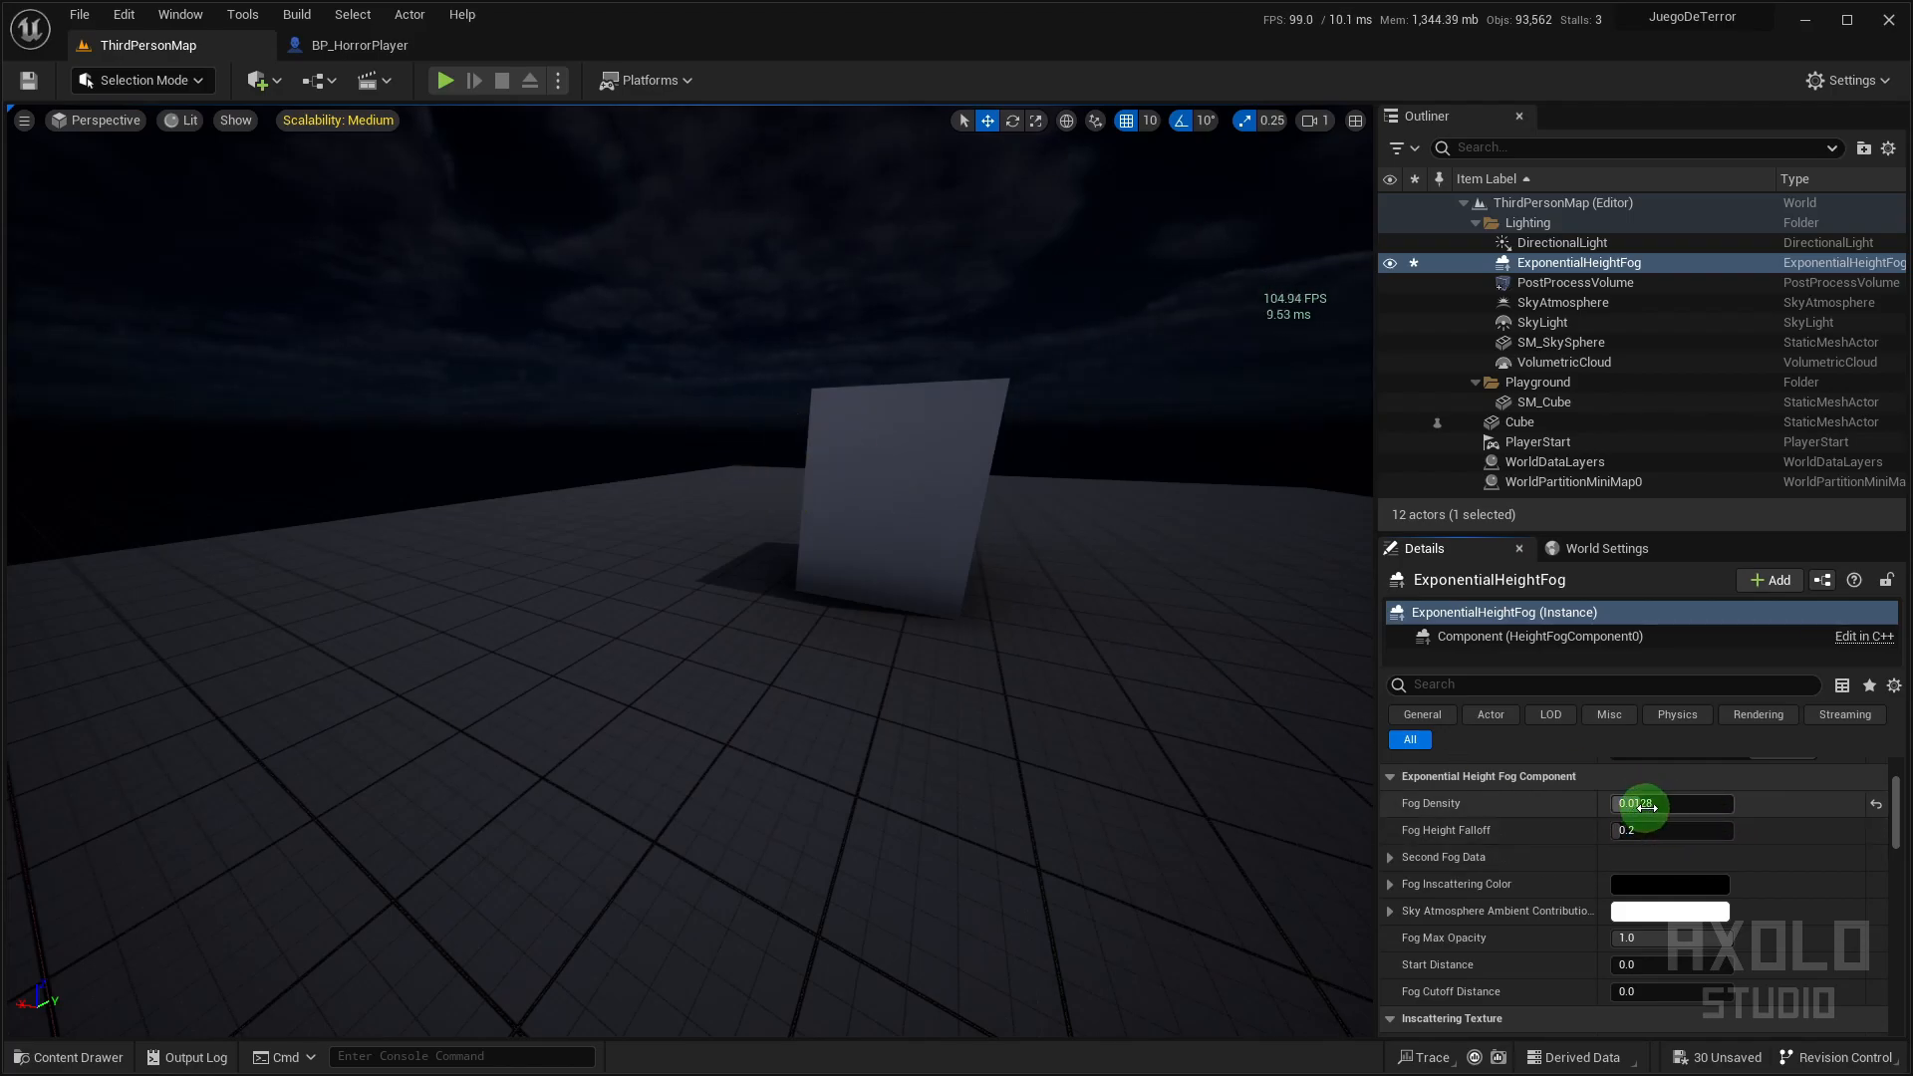
pyautogui.moveTo(1739, 786); pyautogui.dragTo(1614, 810)
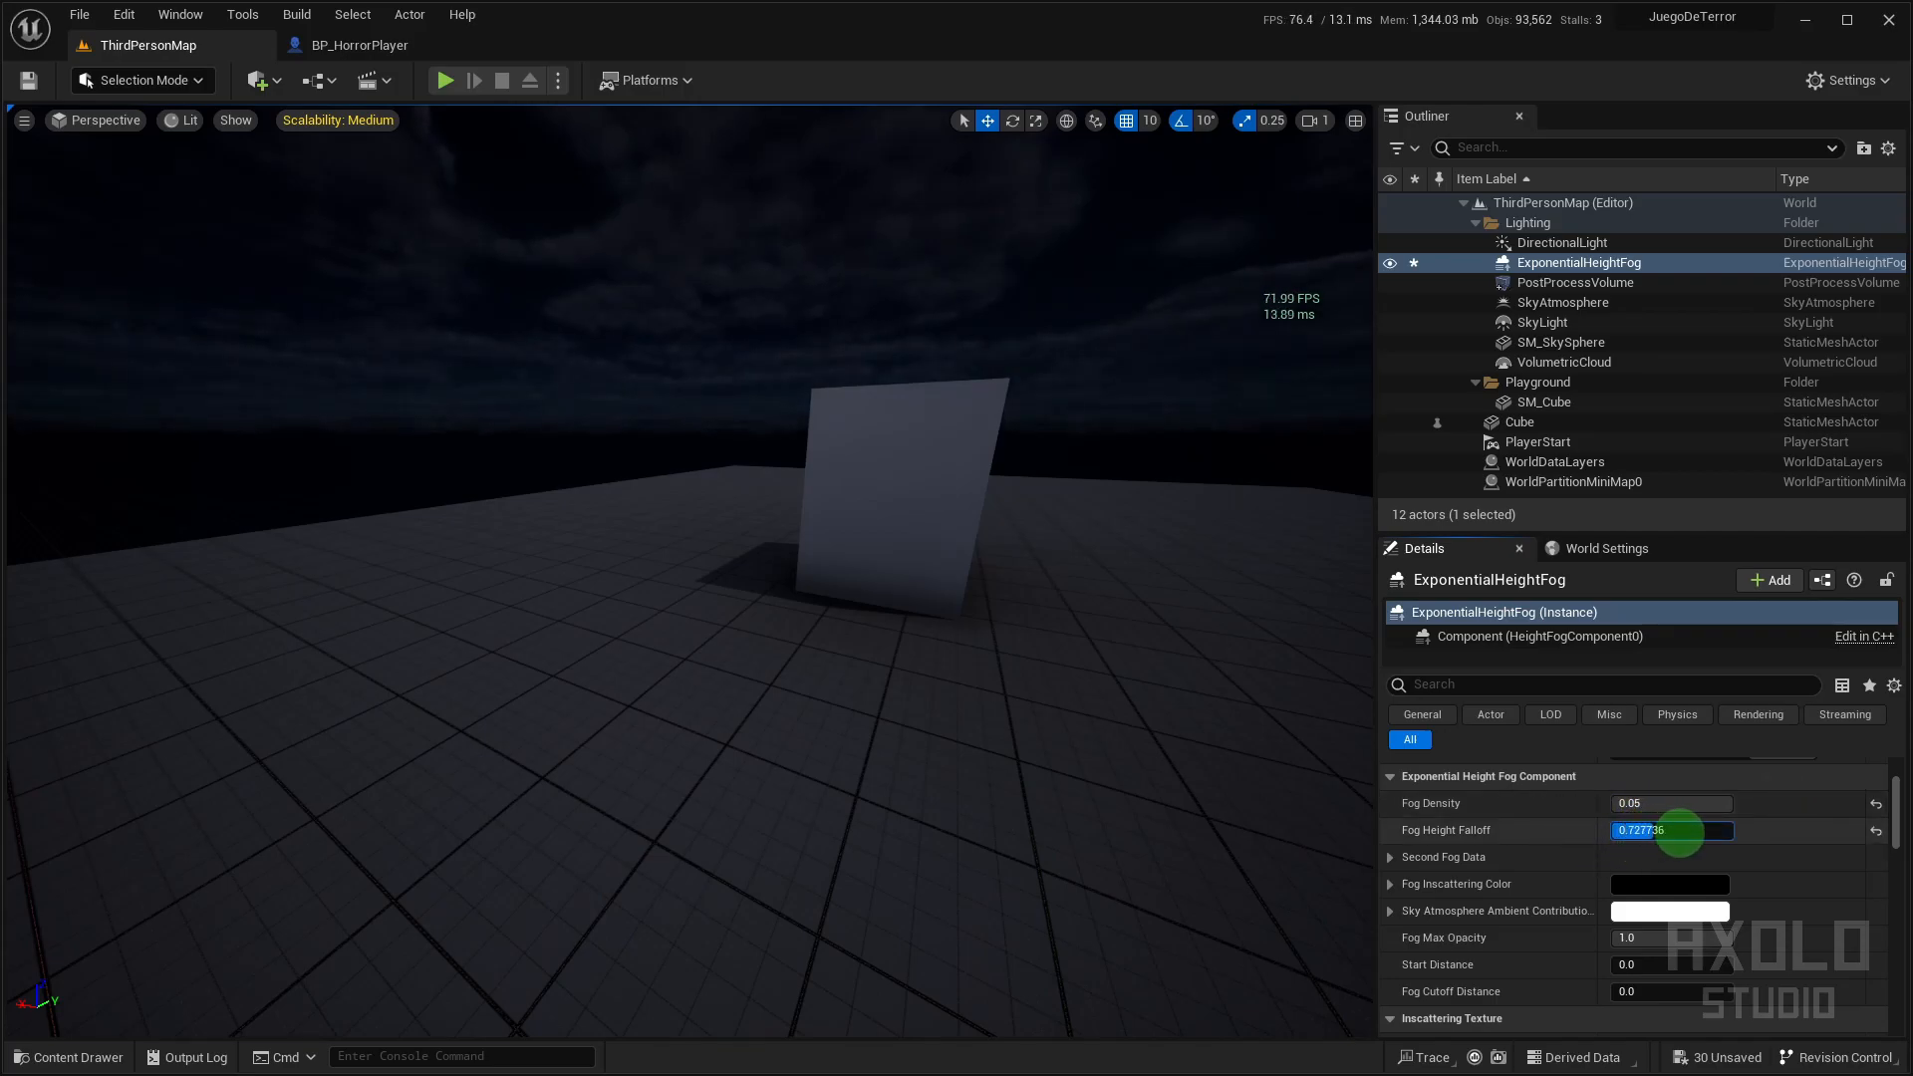
pyautogui.moveTo(1673, 830); pyautogui.dragTo(1639, 829)
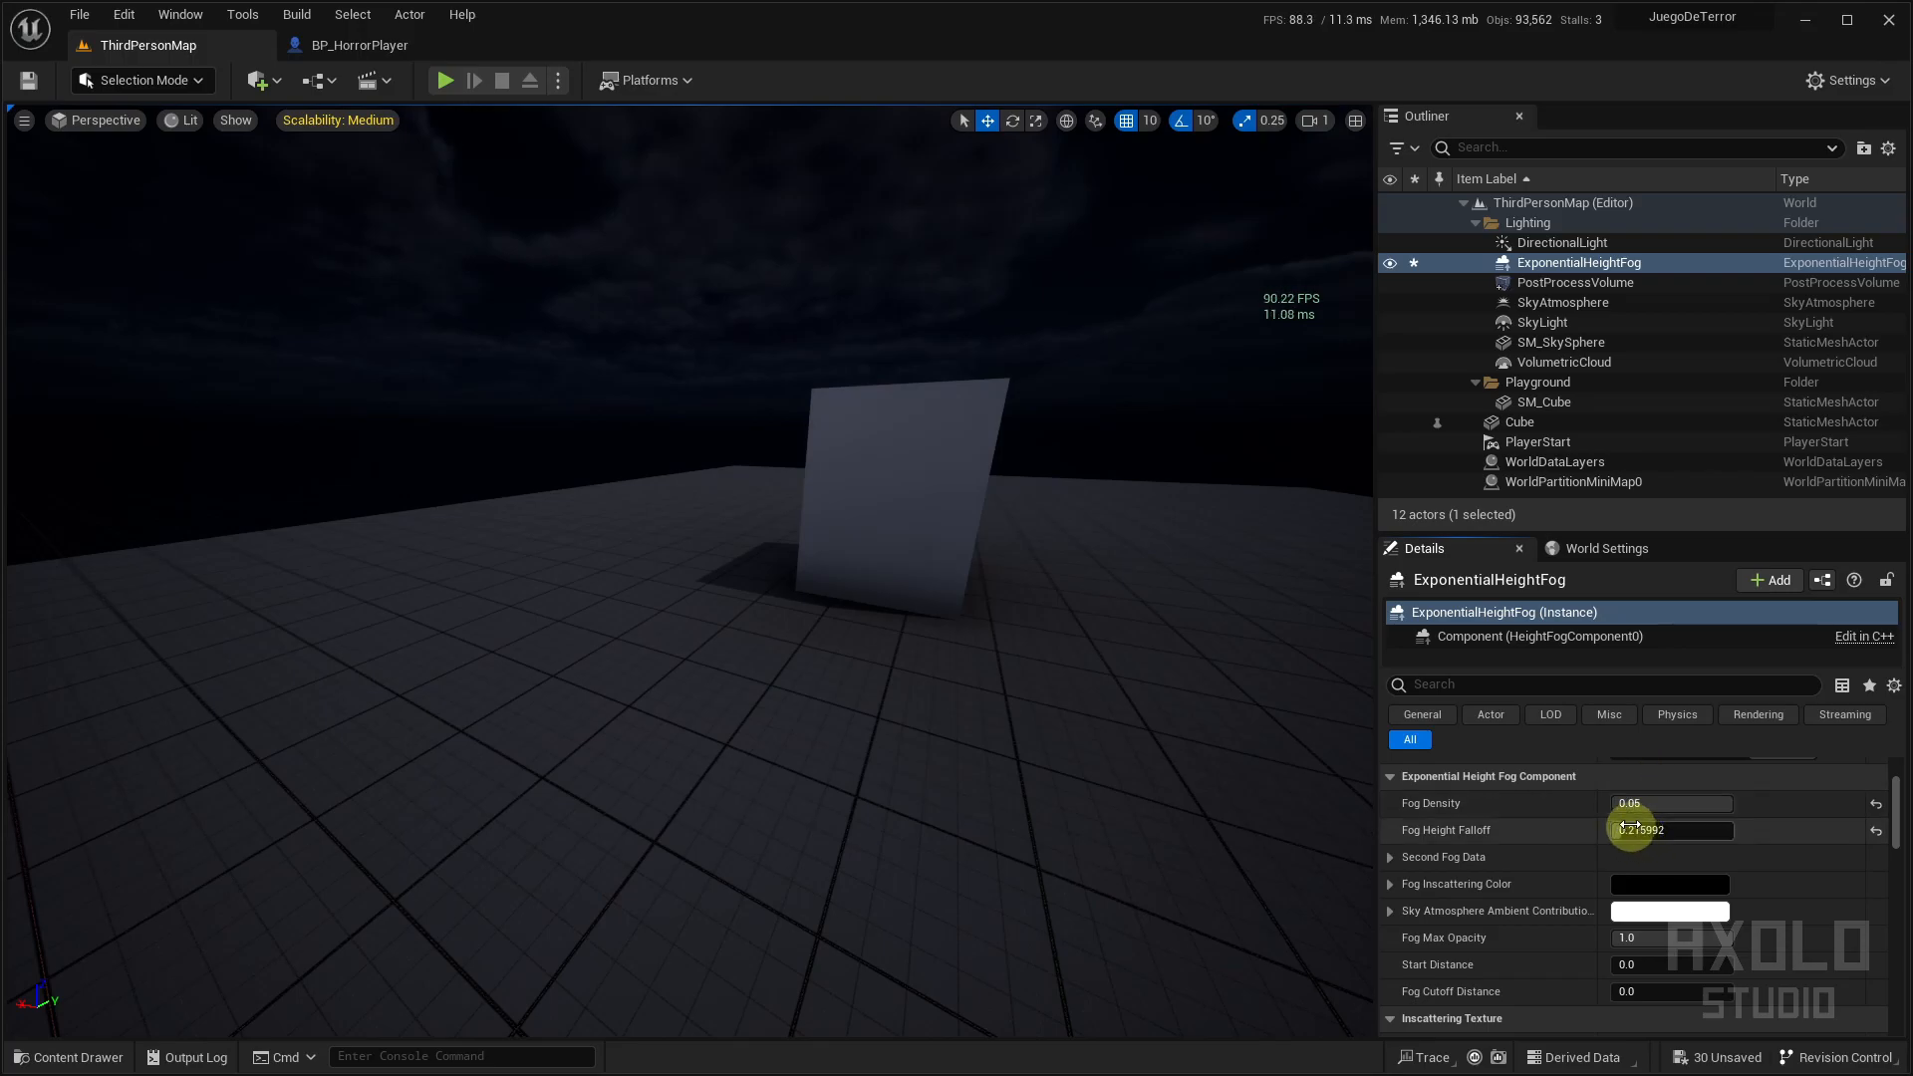
# Move the ExponentialHeightFog actor up and down beside the platform to test how its height affects the scene
pyautogui.moveTo(1164, 548); pyautogui.dragTo(1399, 654, button='right')
pyautogui.press('s')
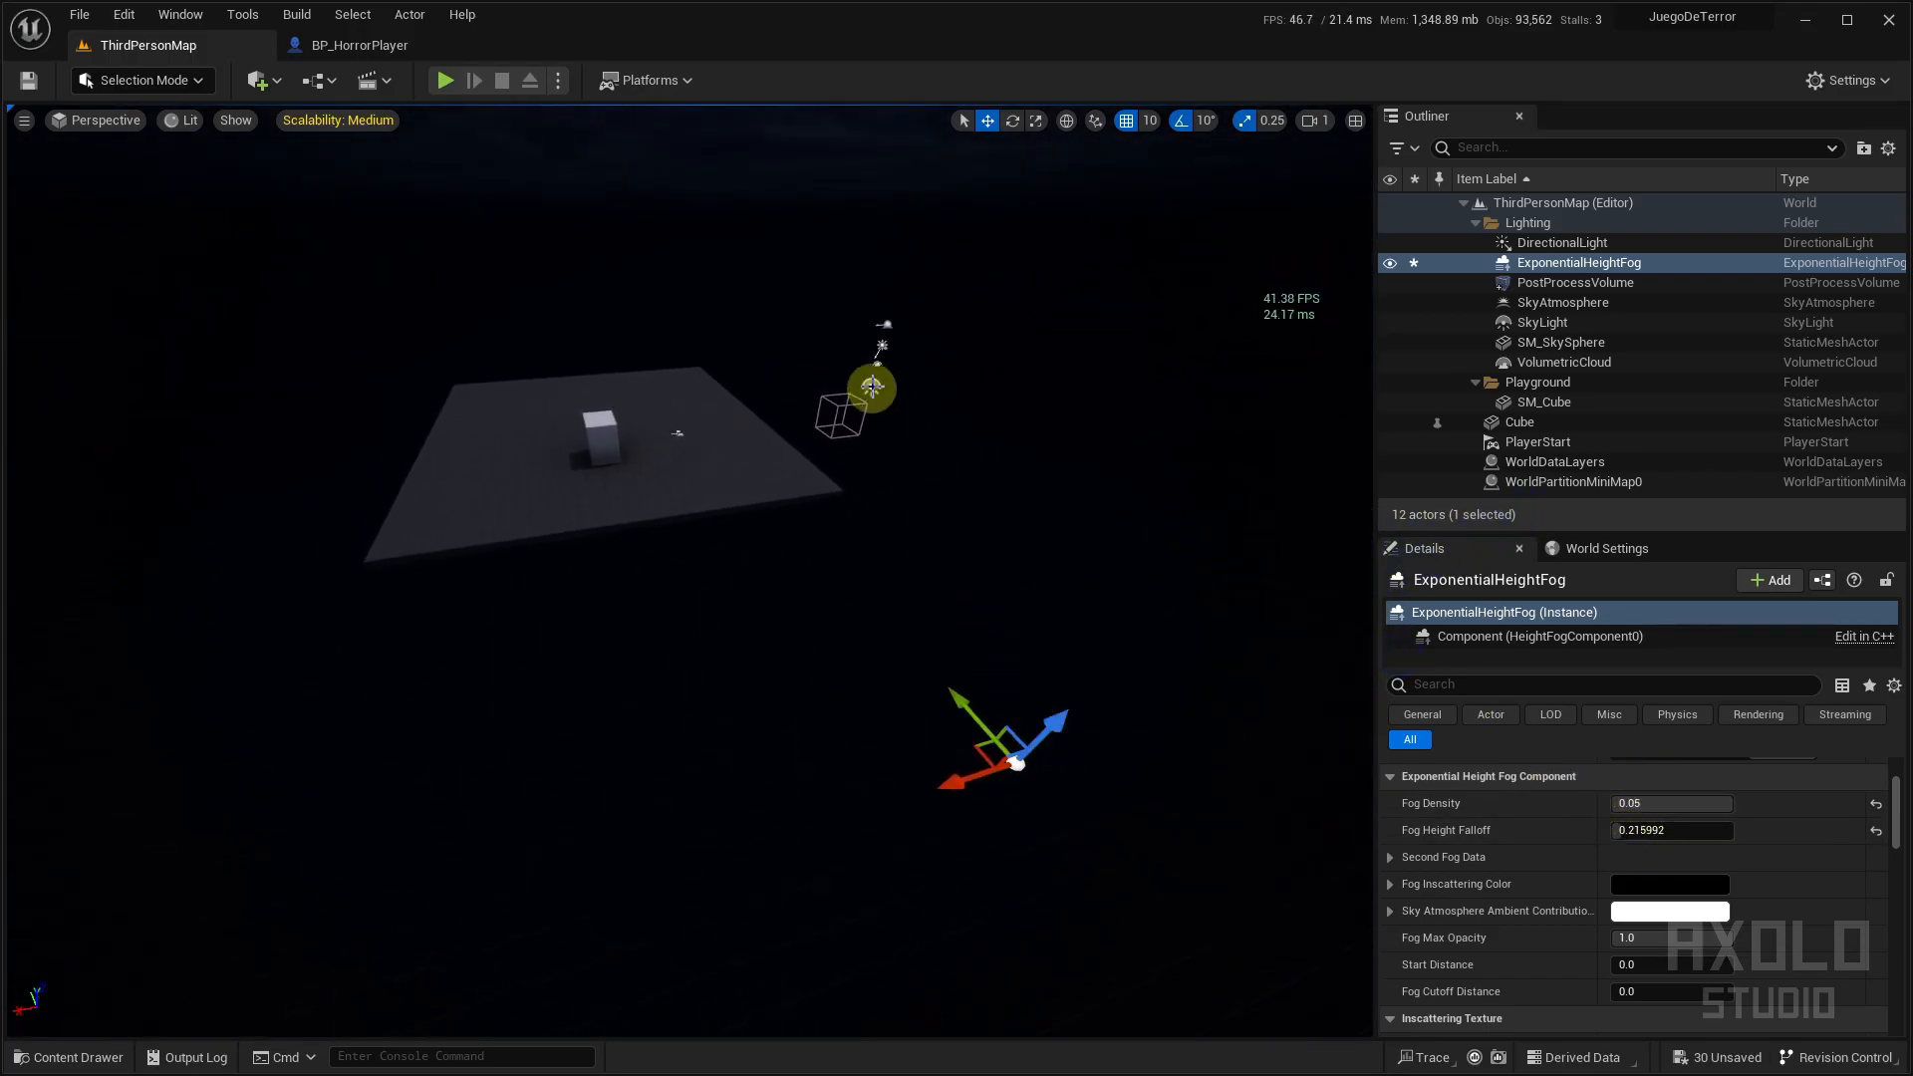
pyautogui.moveTo(898, 370); pyautogui.dragTo(1026, 194, button='right')
pyautogui.press('w')
pyautogui.moveTo(862, 746); pyautogui.dragTo(940, 867, button='right')
pyautogui.press('s')
pyautogui.press('a')
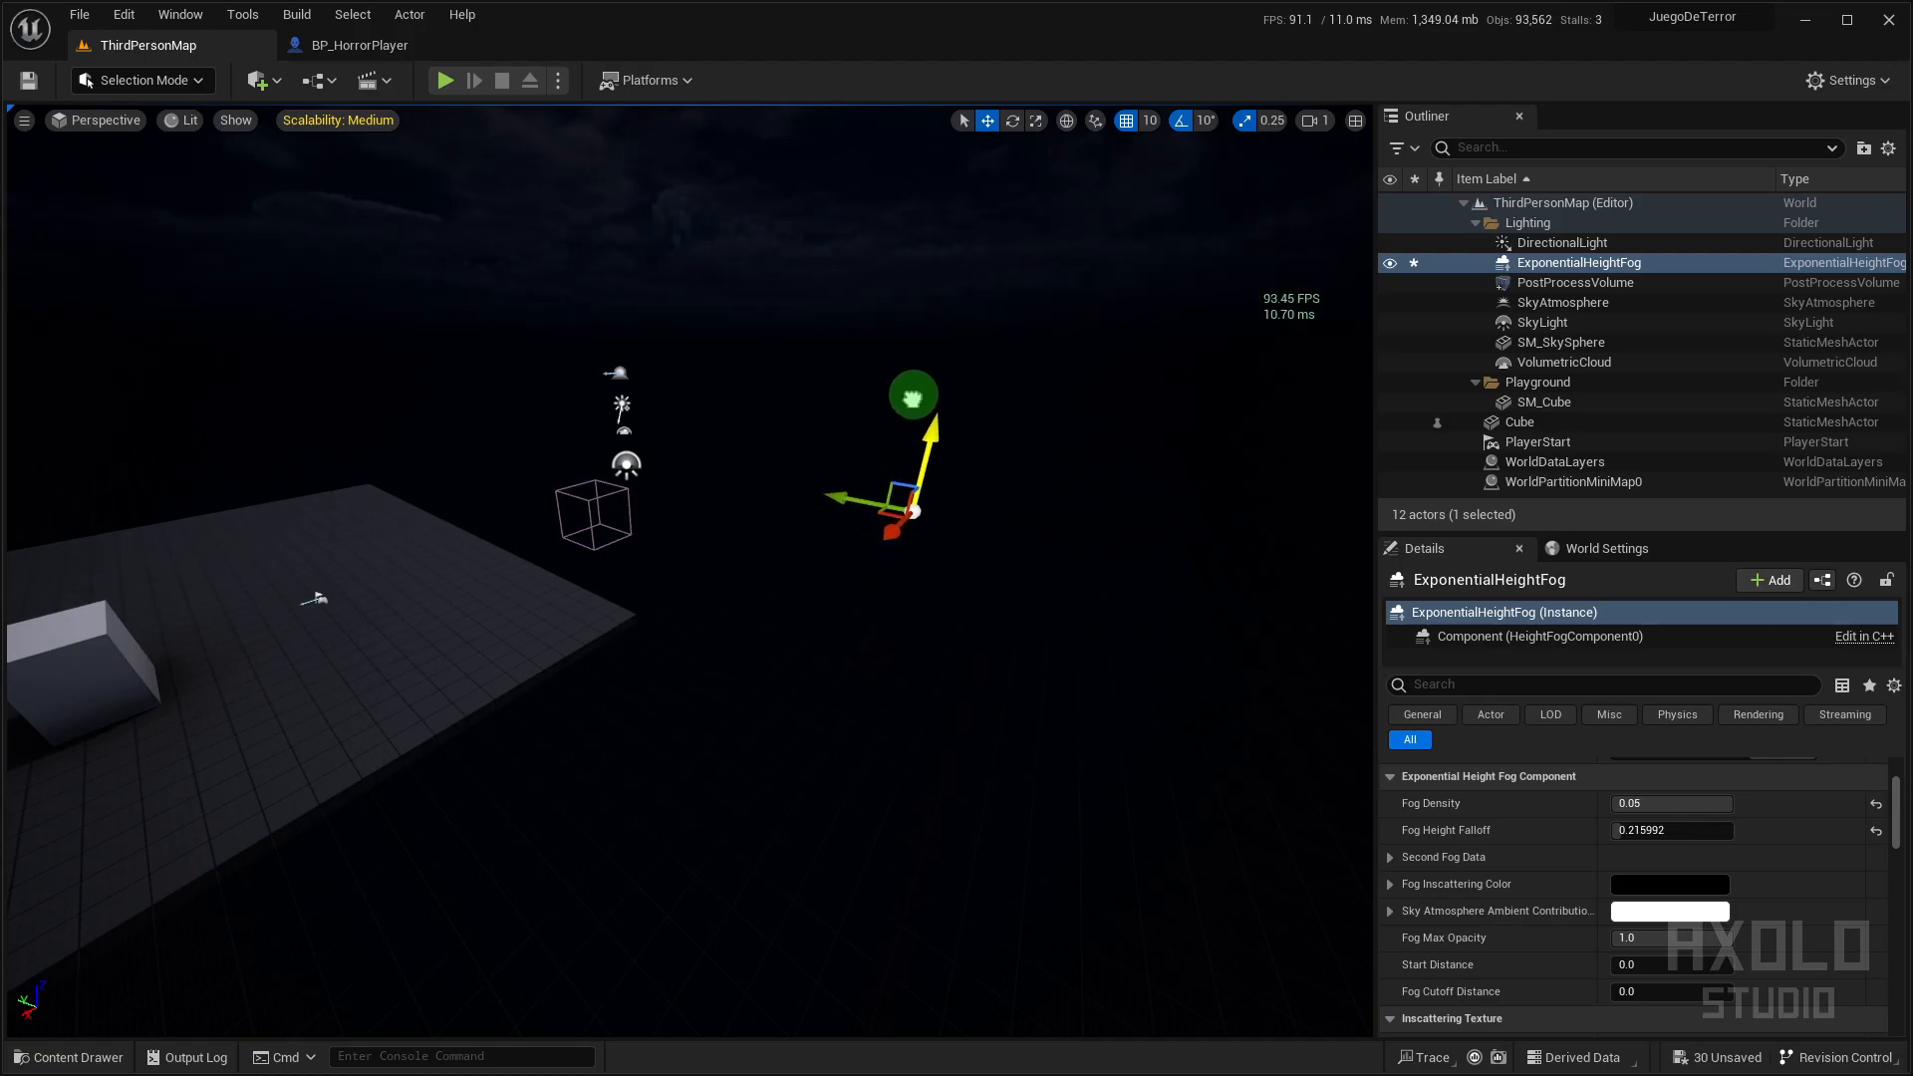
pyautogui.moveTo(1009, 149); pyautogui.dragTo(946, 356)
pyautogui.moveTo(854, 738); pyautogui.dragTo(942, 384)
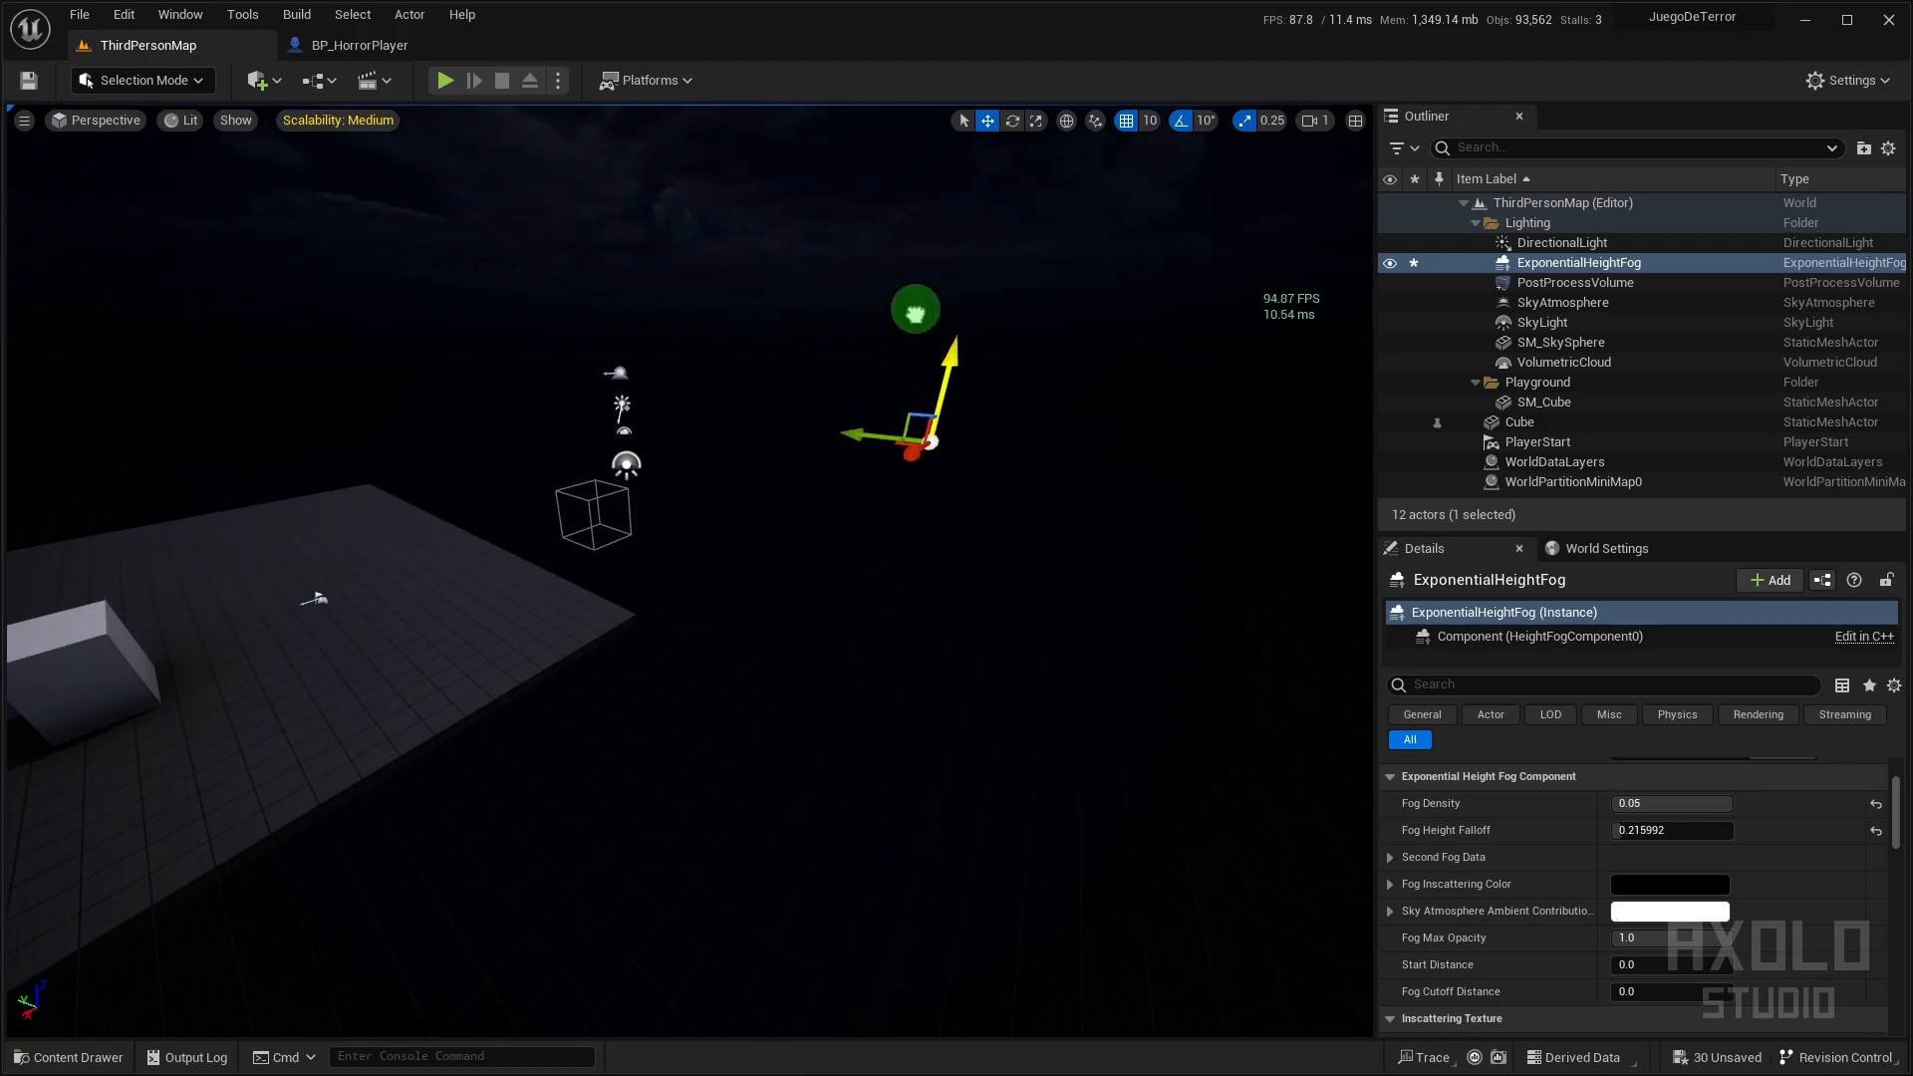
# Try moving the SkyLight actor vertically and undo the move
pyautogui.moveTo(1026, 610)
pyautogui.mouseDown(button='right')
pyautogui.moveTo(940, 611)
pyautogui.moveTo(996, 611)
pyautogui.mouseUp(button='right')
pyautogui.press('w')
pyautogui.moveTo(1121, 610); pyautogui.dragTo(671, 512, button='right')
pyautogui.click(675, 513)
pyautogui.moveTo(681, 710); pyautogui.dragTo(737, 1050)
pyautogui.moveTo(797, 957); pyautogui.dragTo(808, 443)
pyautogui.hotkey('ctrl', 'z')
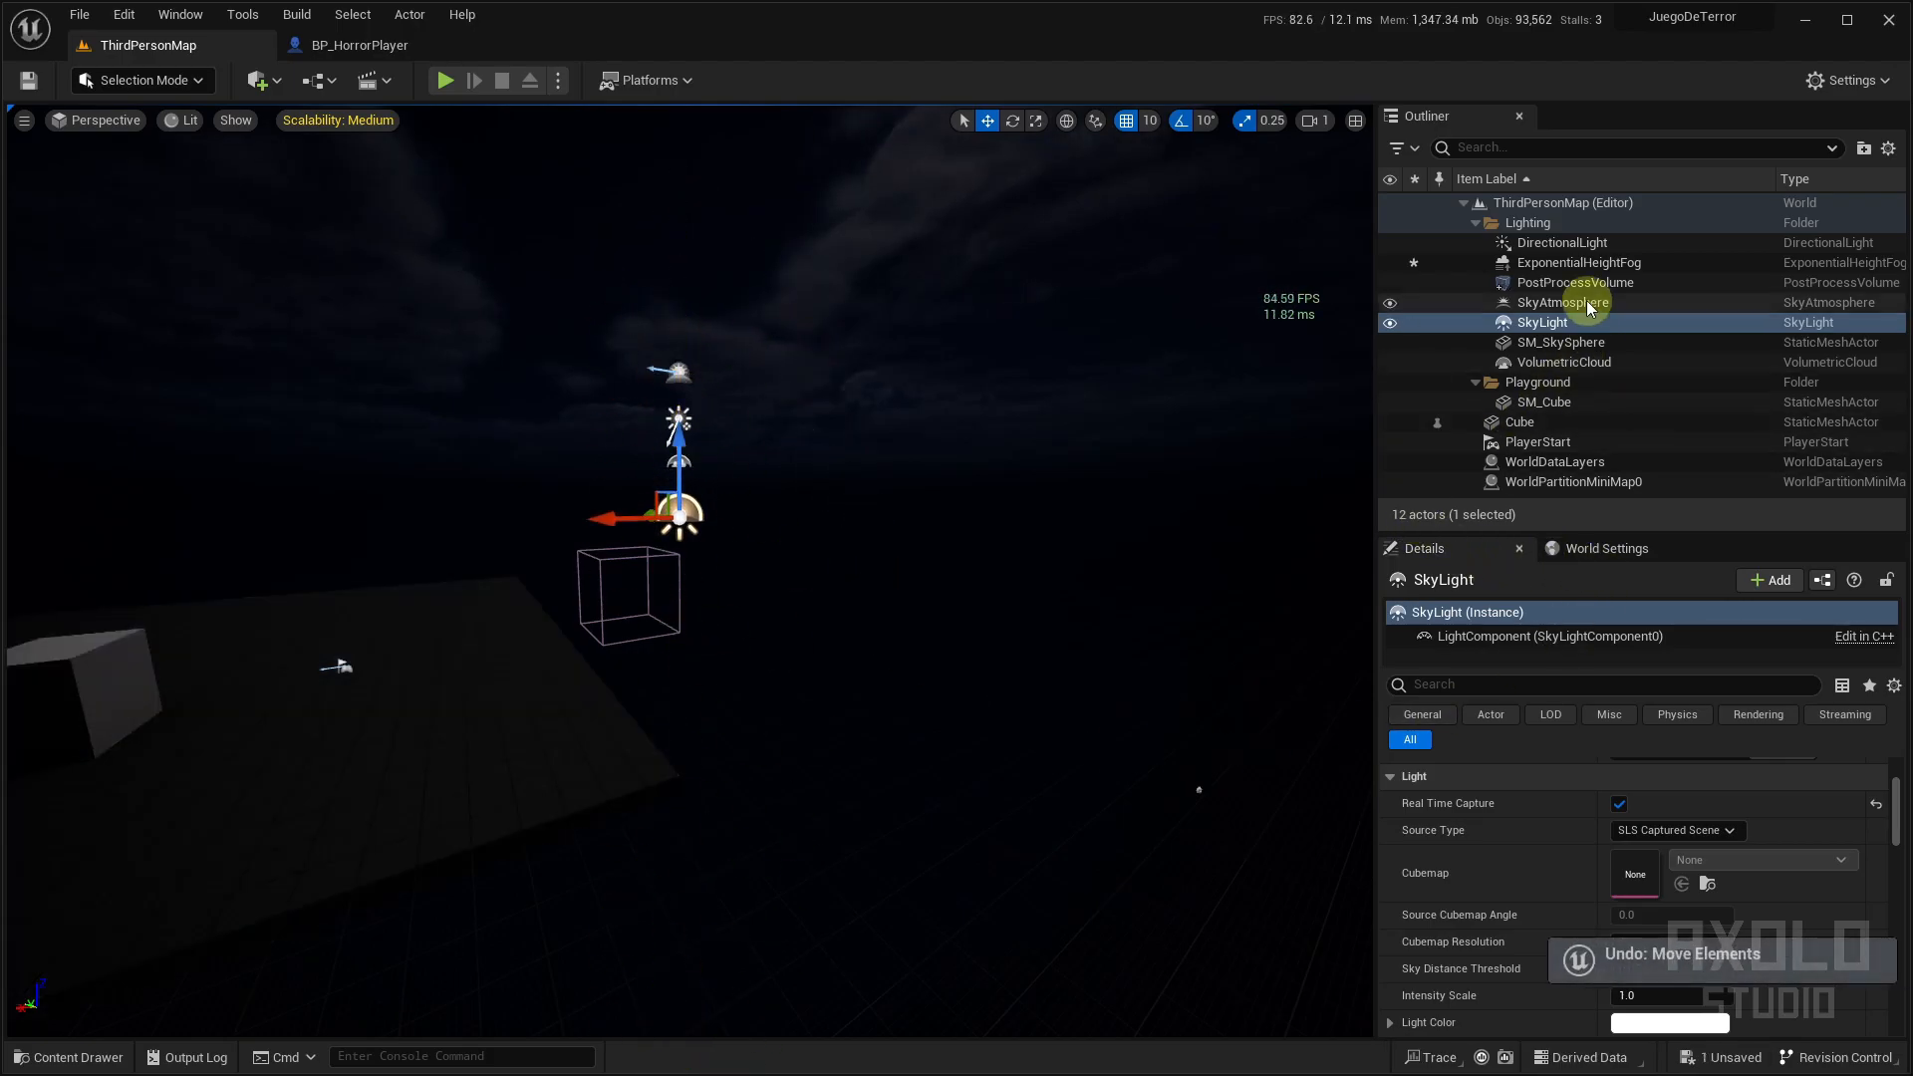
# Reset the ExponentialHeightFog's location to 0, 0, 0 and view the fog from the platform's corner
pyautogui.doubleClick(1579, 262)
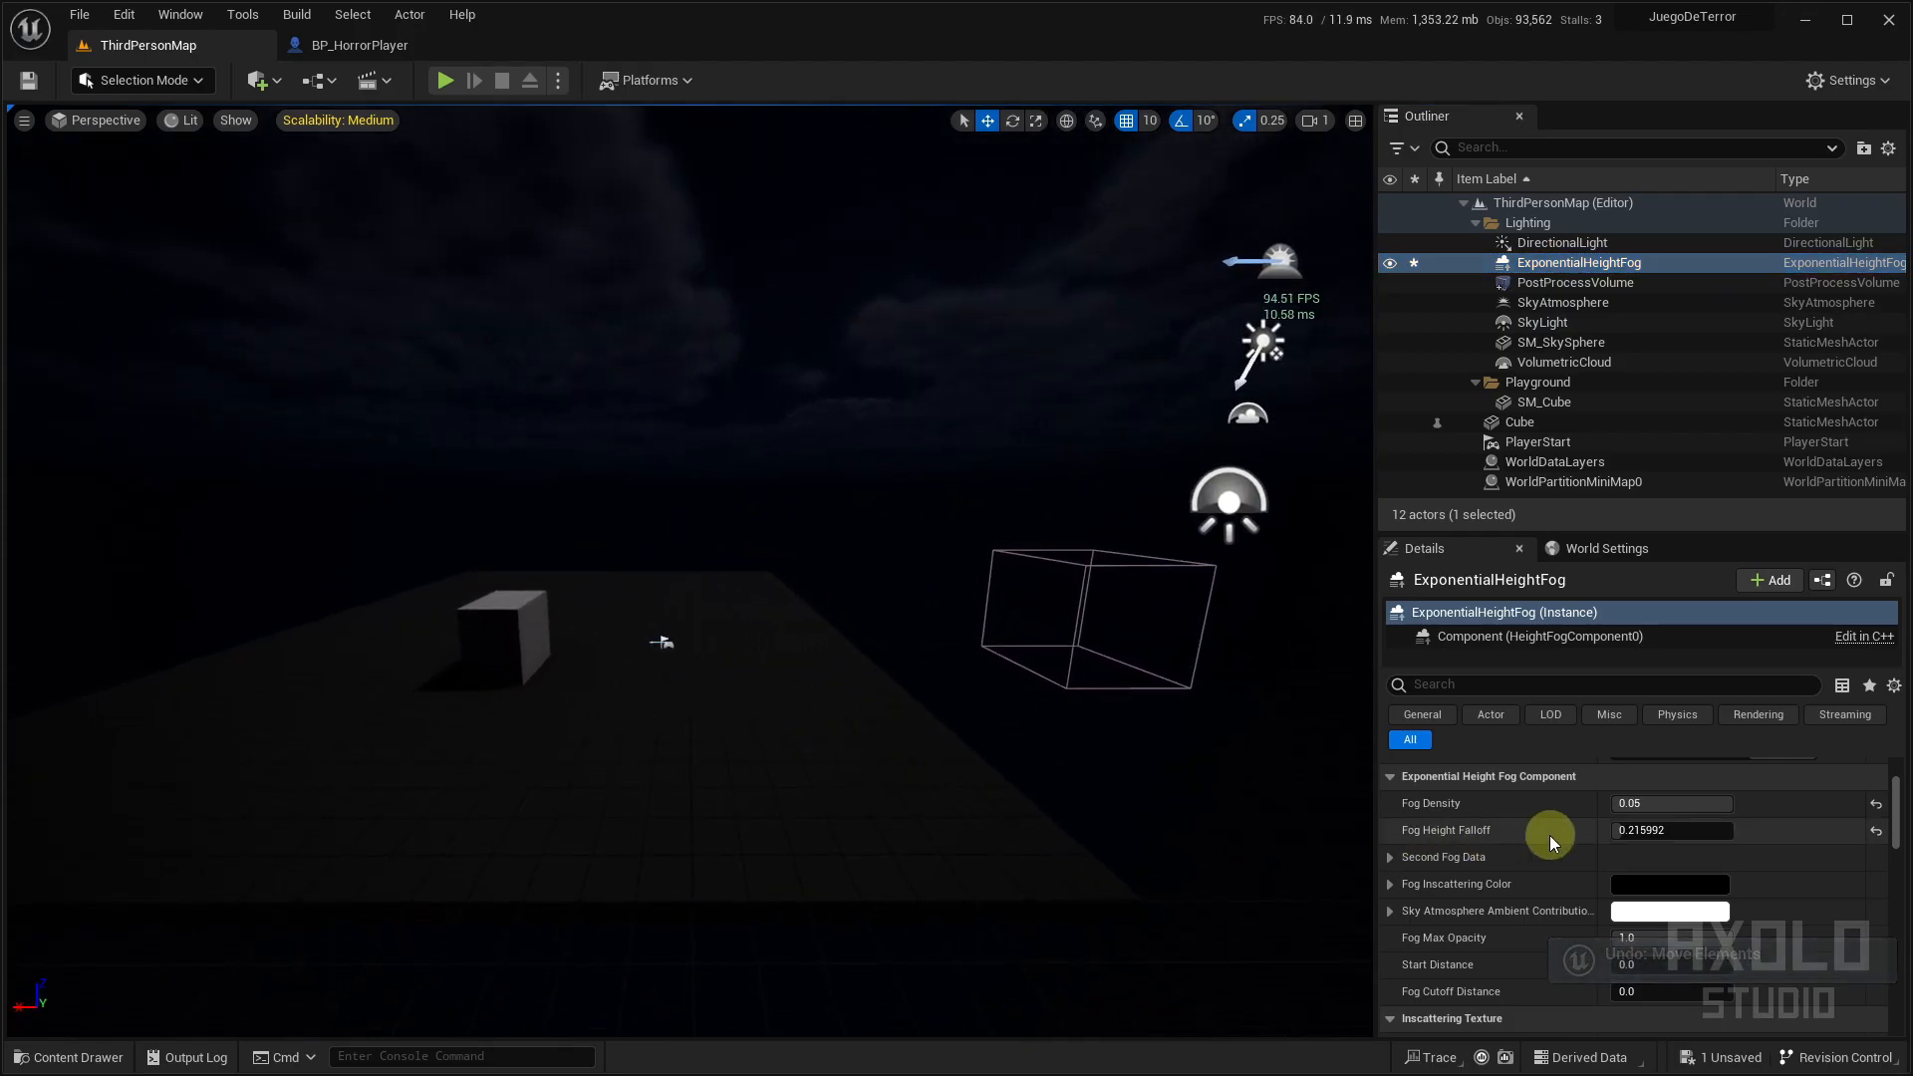
pyautogui.scroll(3, 1779, 847)
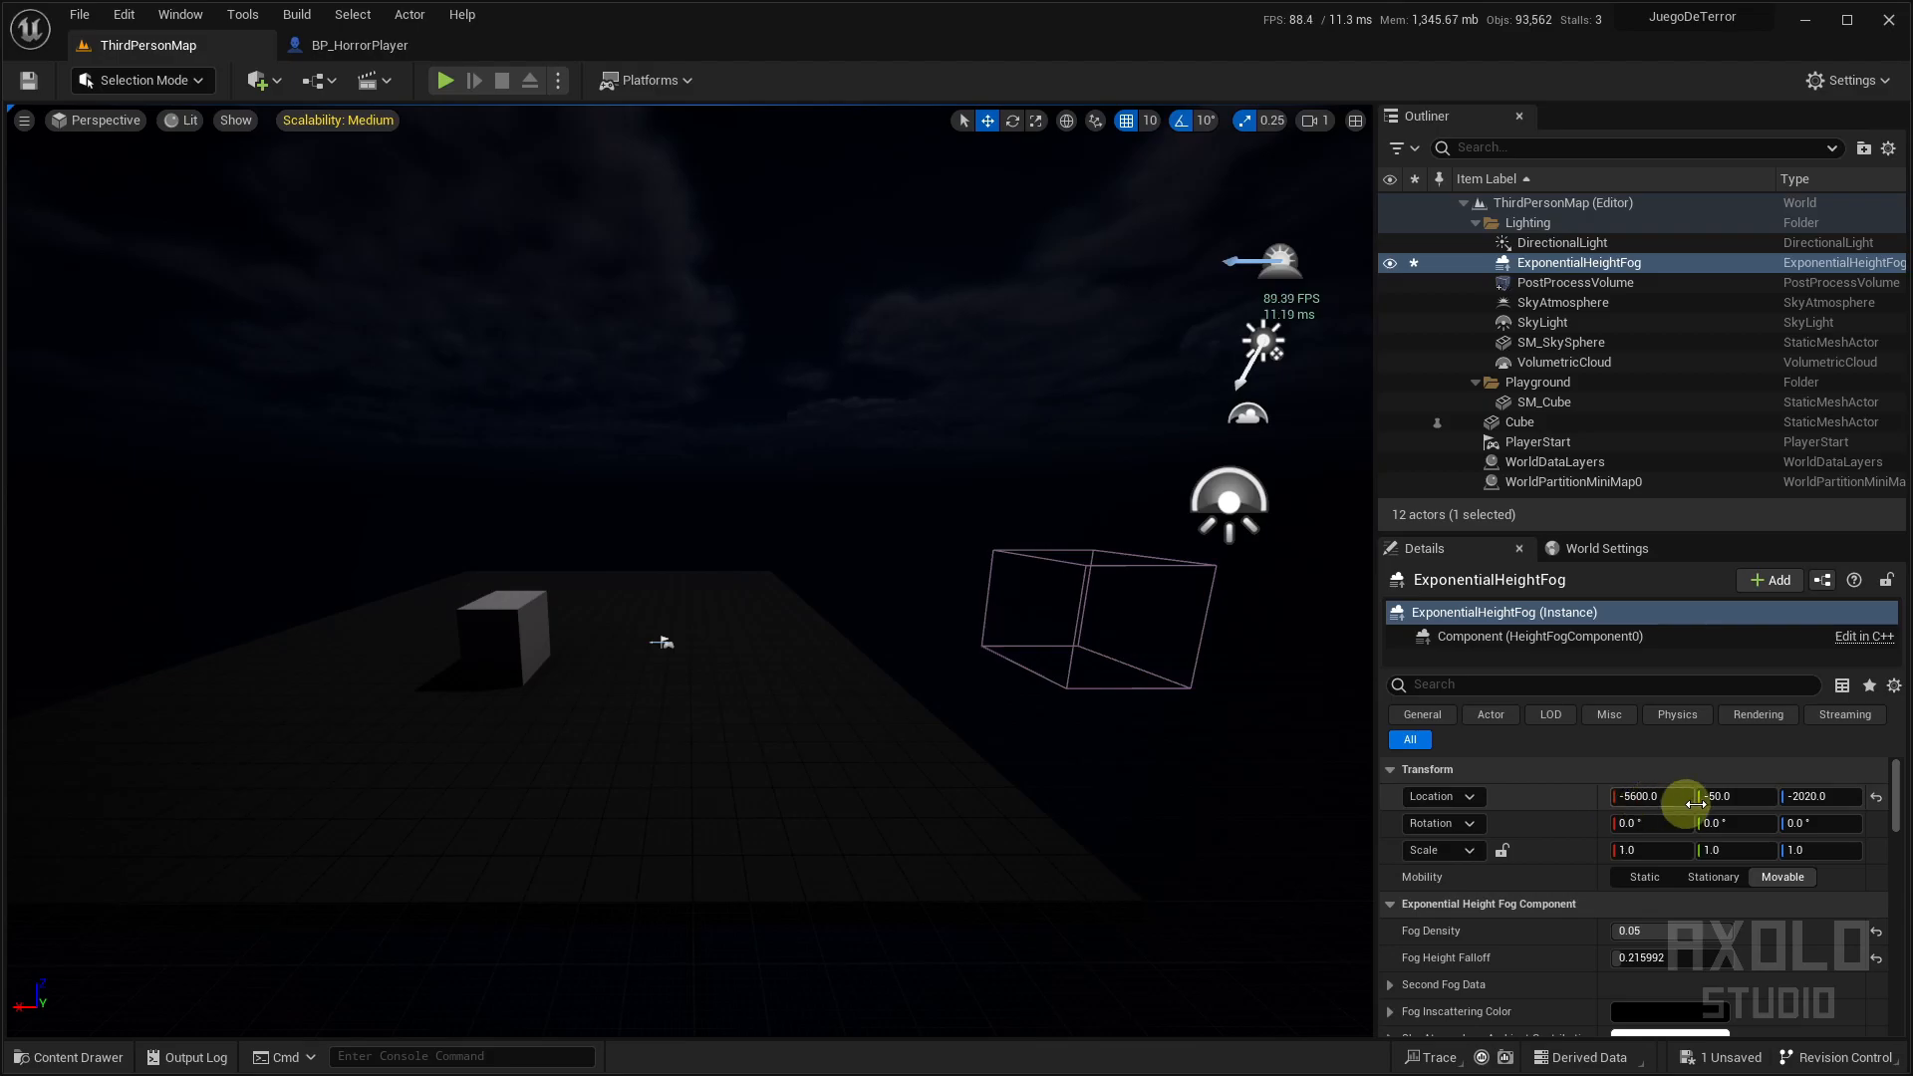
pyautogui.moveTo(1264, 840); pyautogui.dragTo(835, 441, button='right')
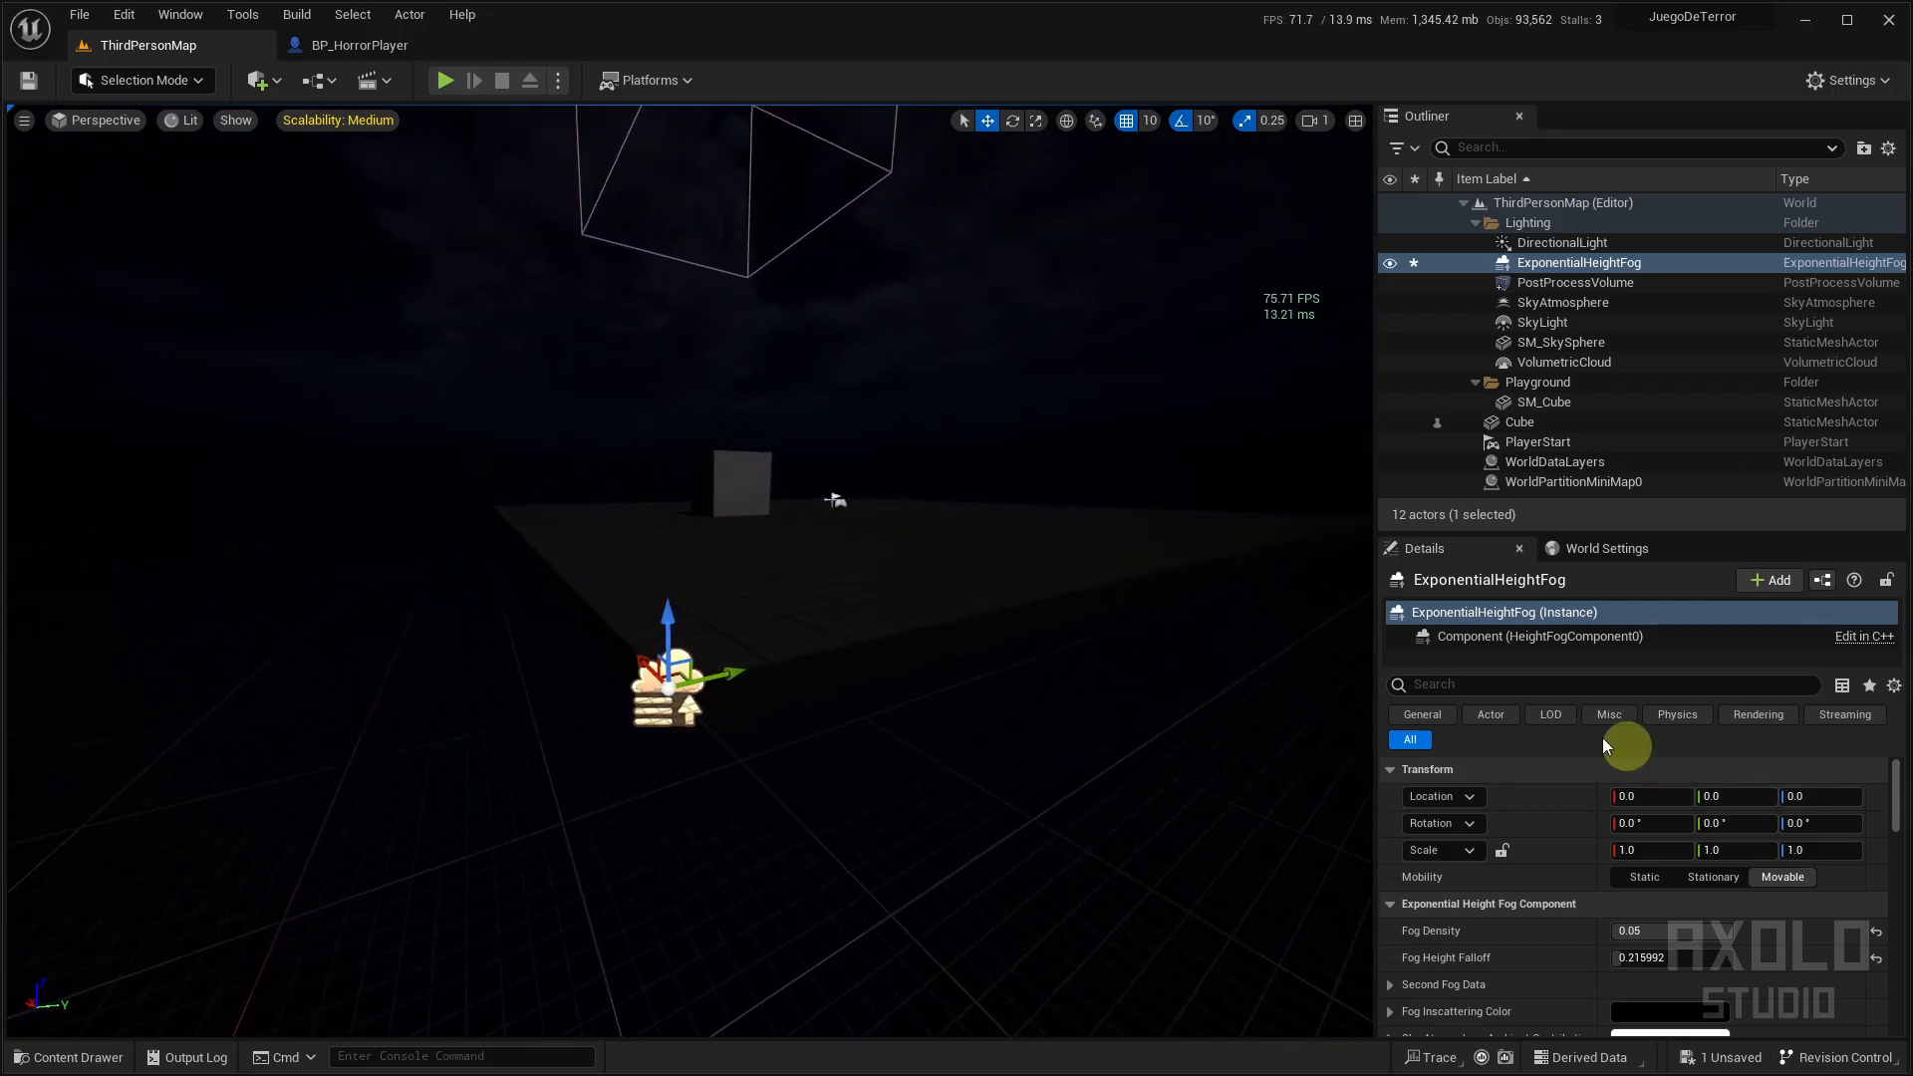
pyautogui.moveTo(784, 802); pyautogui.dragTo(817, 996, button='right')
pyautogui.moveTo(849, 512); pyautogui.dragTo(939, 457, button='right')
pyautogui.moveTo(986, 585); pyautogui.dragTo(757, 737, button='right')
# Change the height fog's Fog Inscattering Color to white and view the scene from farther away
pyautogui.scroll(-5, 1674, 807)
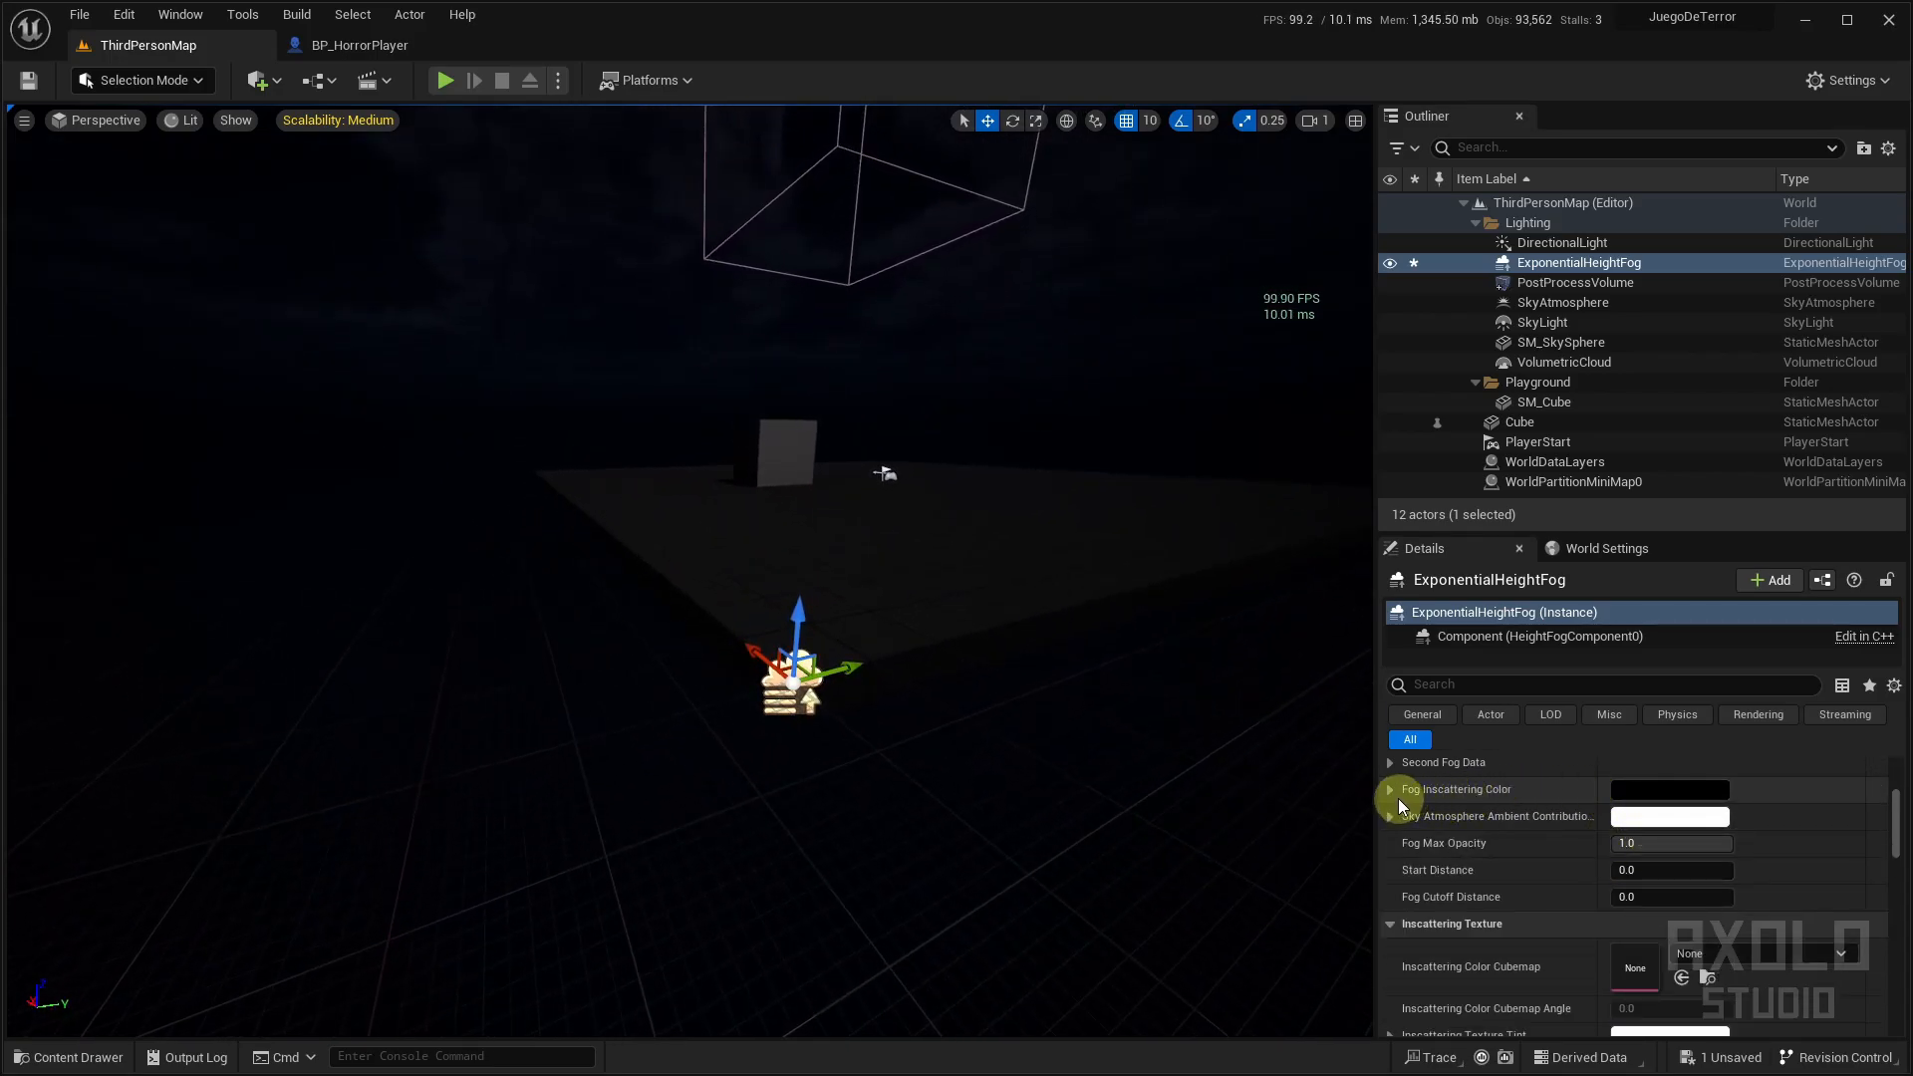
pyautogui.click(1640, 798)
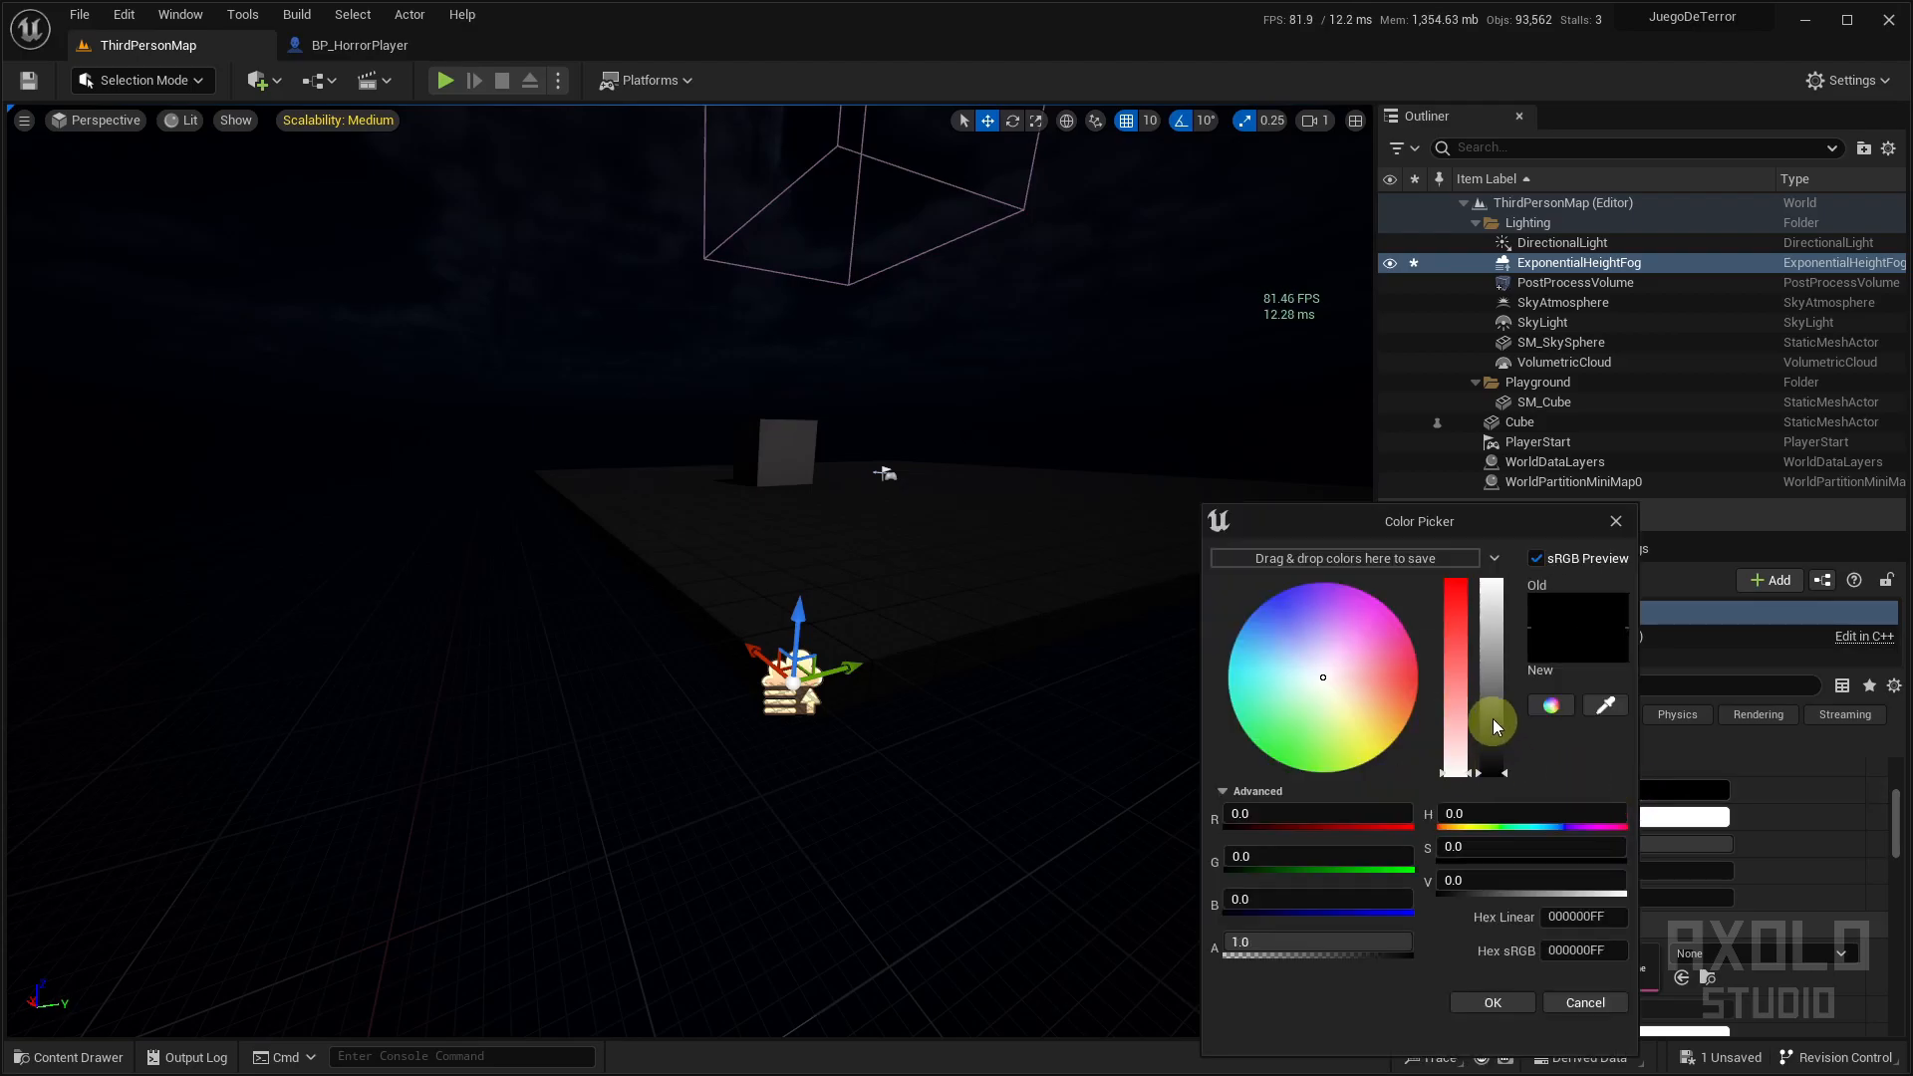
pyautogui.moveTo(1492, 722); pyautogui.dragTo(1496, 587)
pyautogui.click(1499, 1009)
pyautogui.moveTo(990, 743); pyautogui.dragTo(1145, 600, button='right')
pyautogui.scroll(3, 1558, 897)
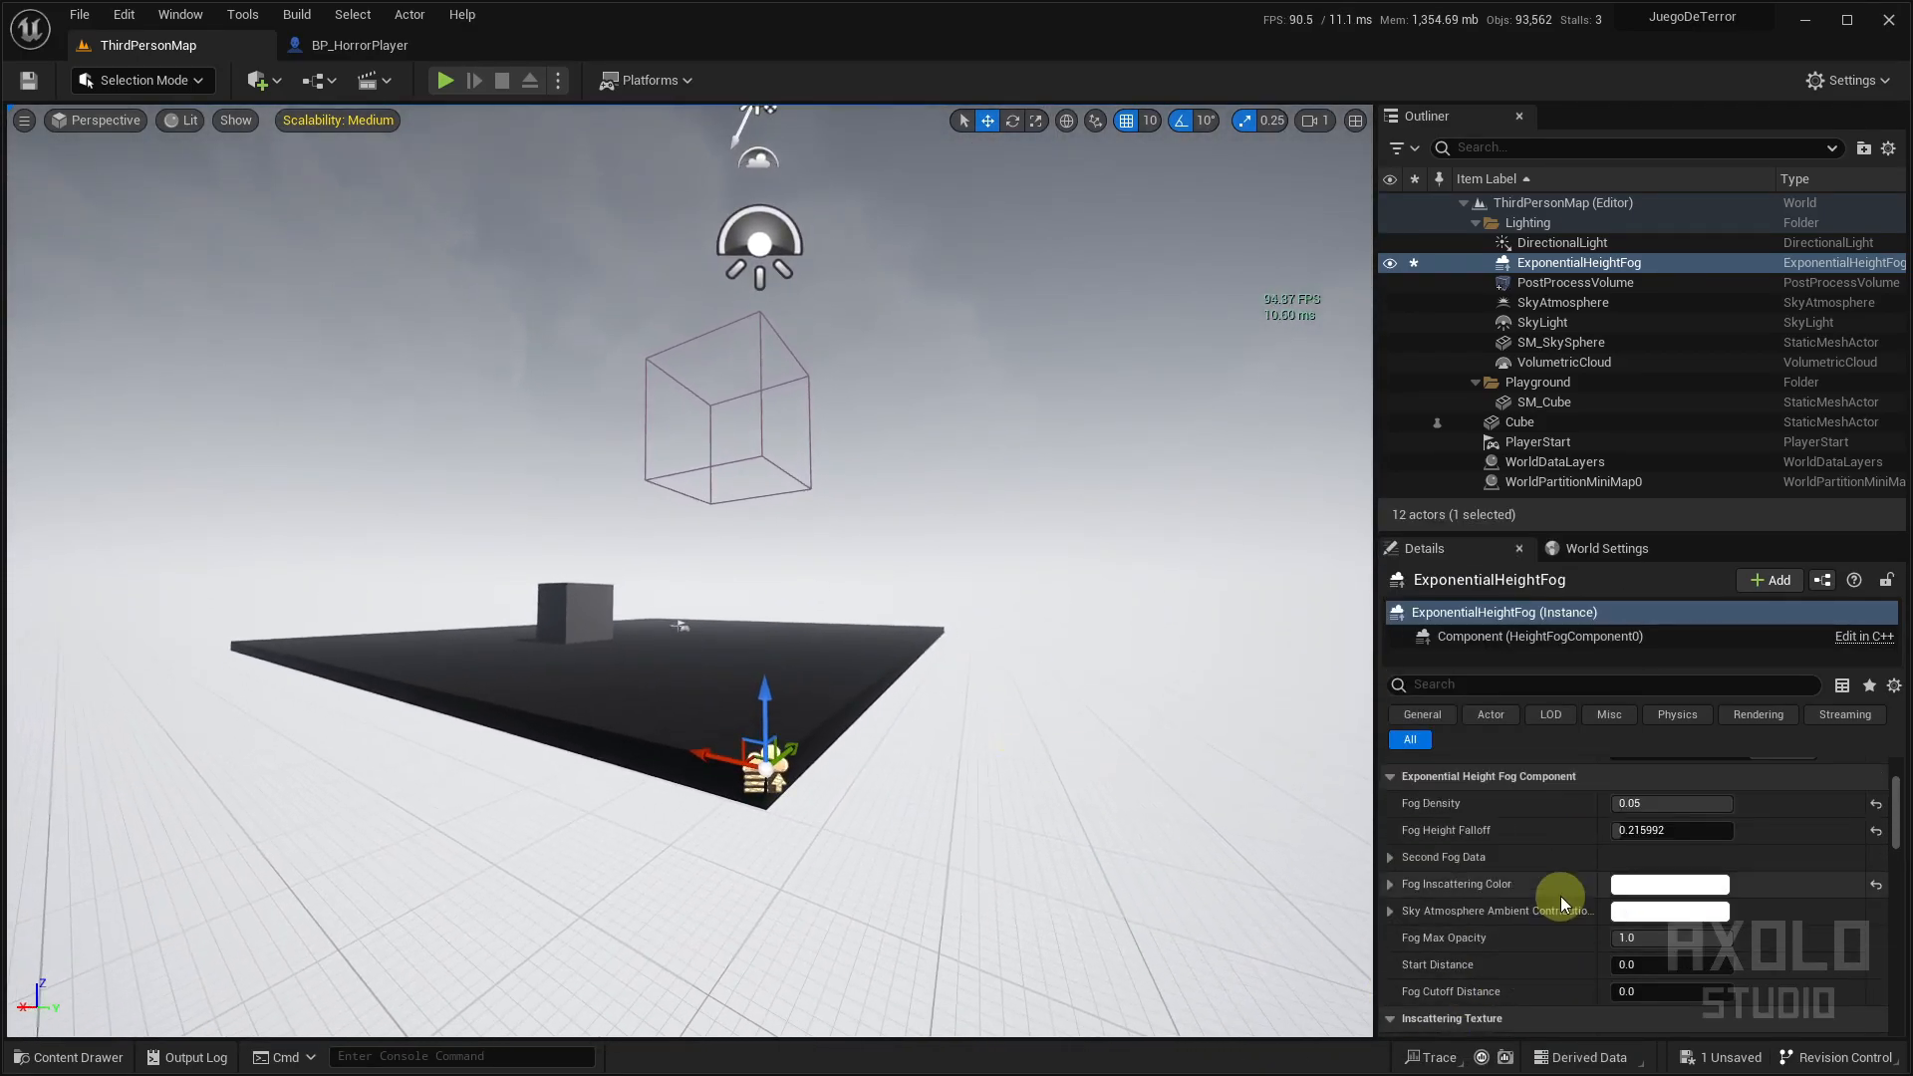
# Lower the Fog Density to 0.0072 and inspect the fog from the platform near the cube
pyautogui.moveTo(1687, 865); pyautogui.dragTo(1577, 854)
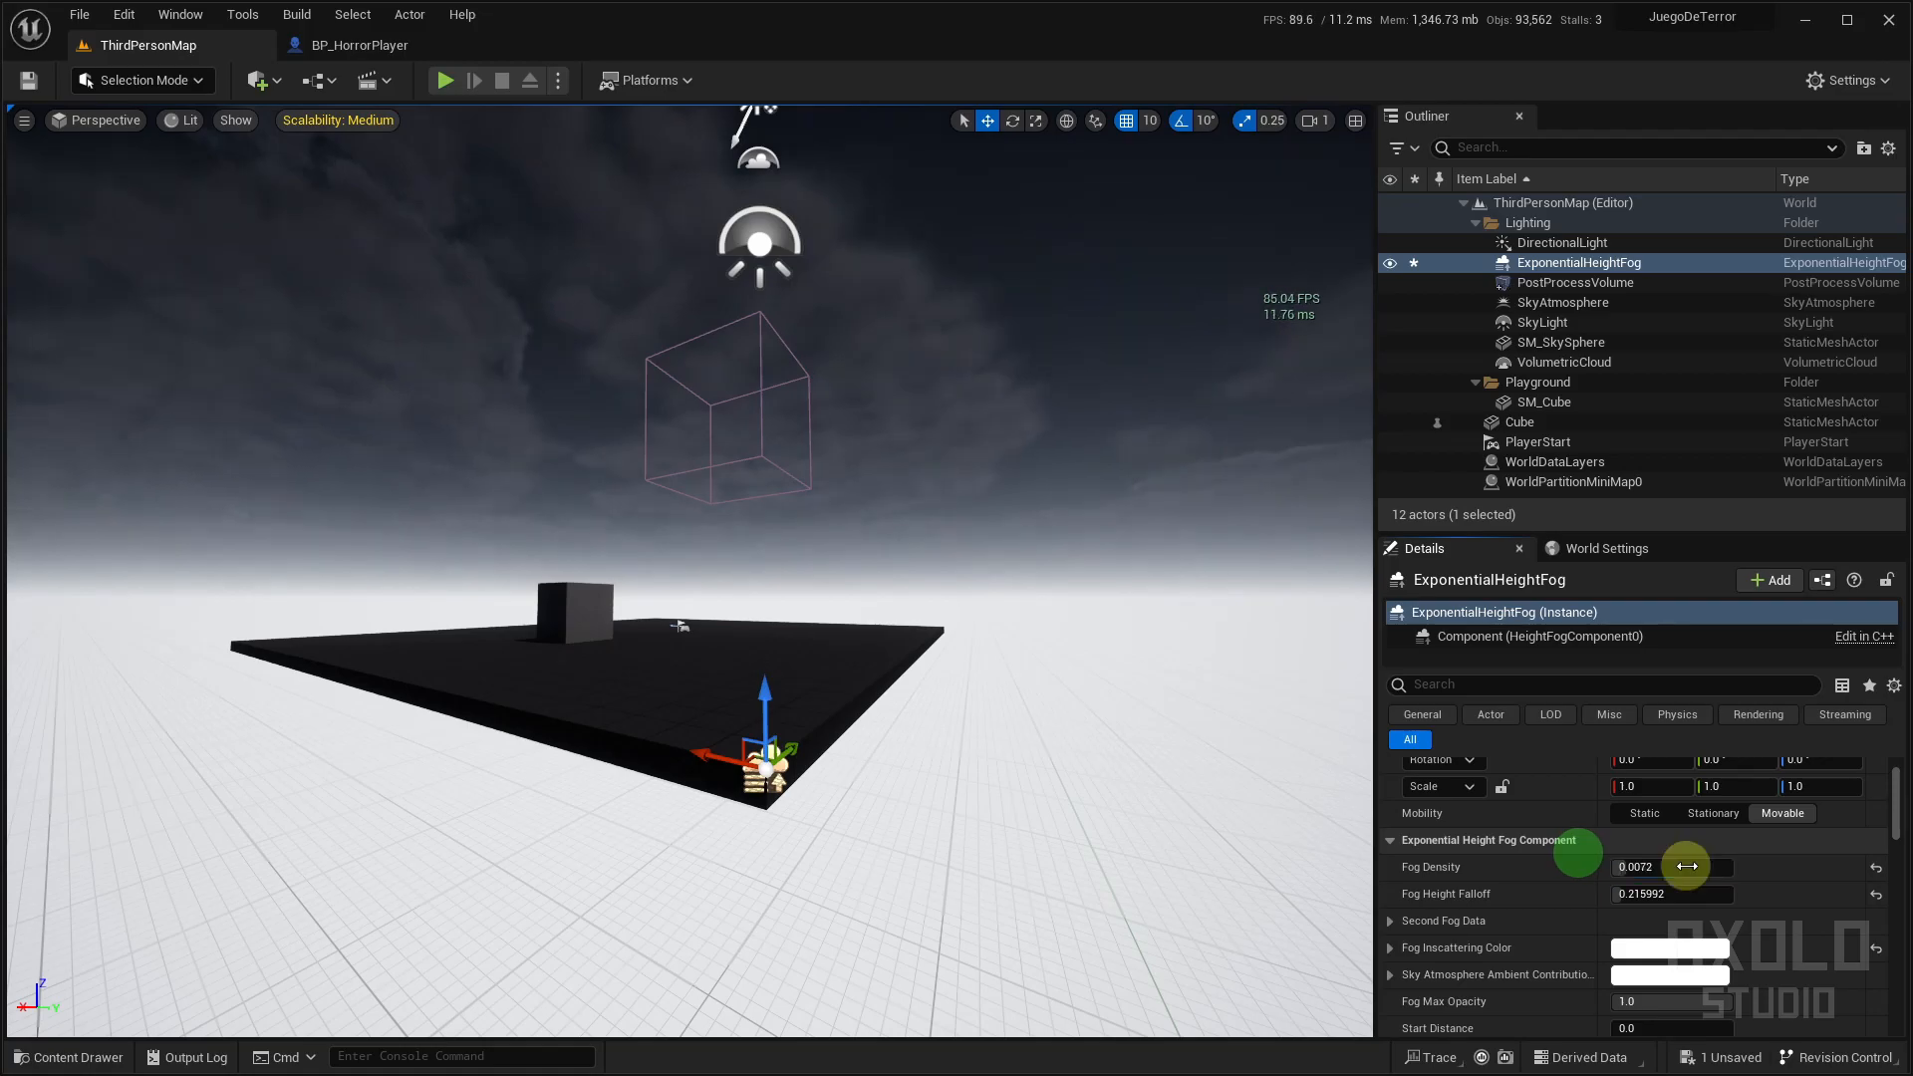
pyautogui.moveTo(1031, 764); pyautogui.dragTo(1127, 790, button='right')
pyautogui.press('w')
pyautogui.moveTo(1046, 681)
pyautogui.mouseDown(button='right')
pyautogui.moveTo(1062, 690)
pyautogui.moveTo(1016, 703)
pyautogui.mouseUp(button='right')
pyautogui.press('s')
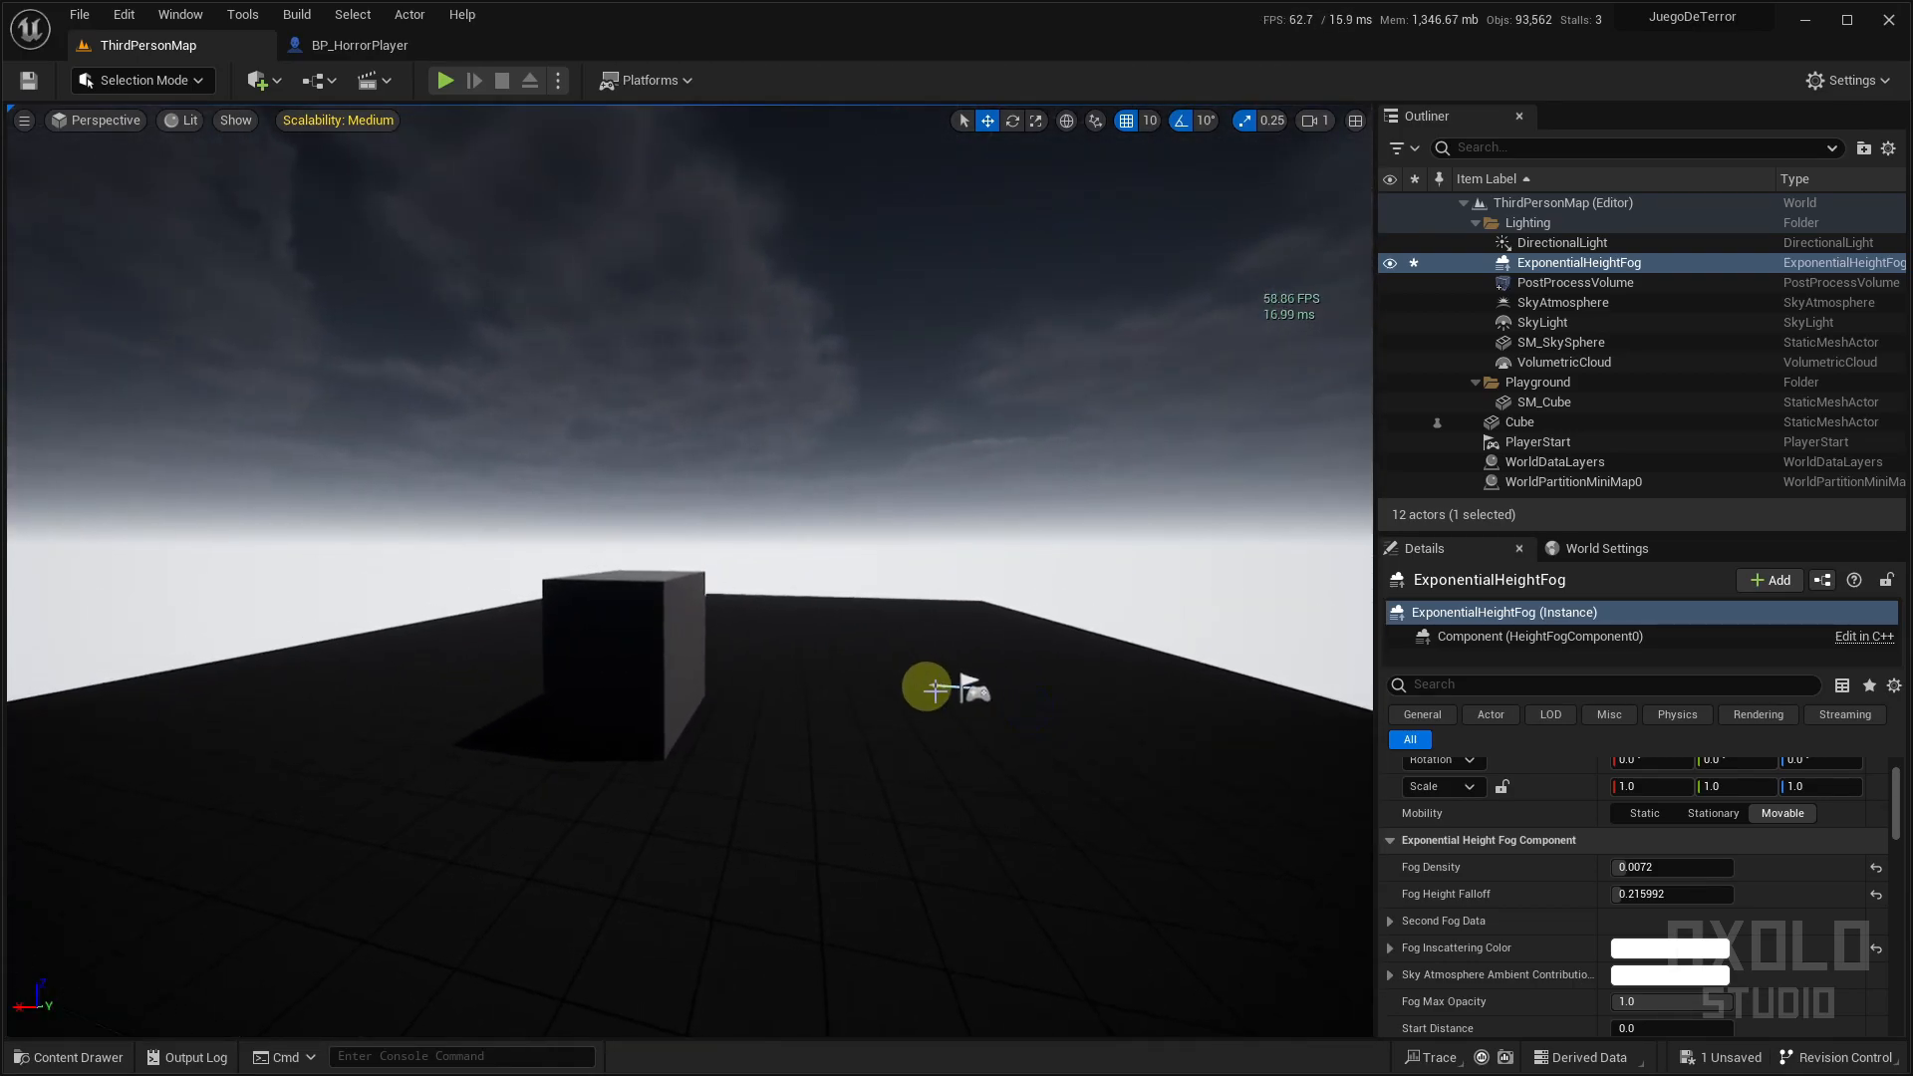
# Enable Volumetric Fog on the height fog and inspect its effect around the cube
pyautogui.scroll(-1, 1567, 875)
pyautogui.scroll(-8, 1653, 852)
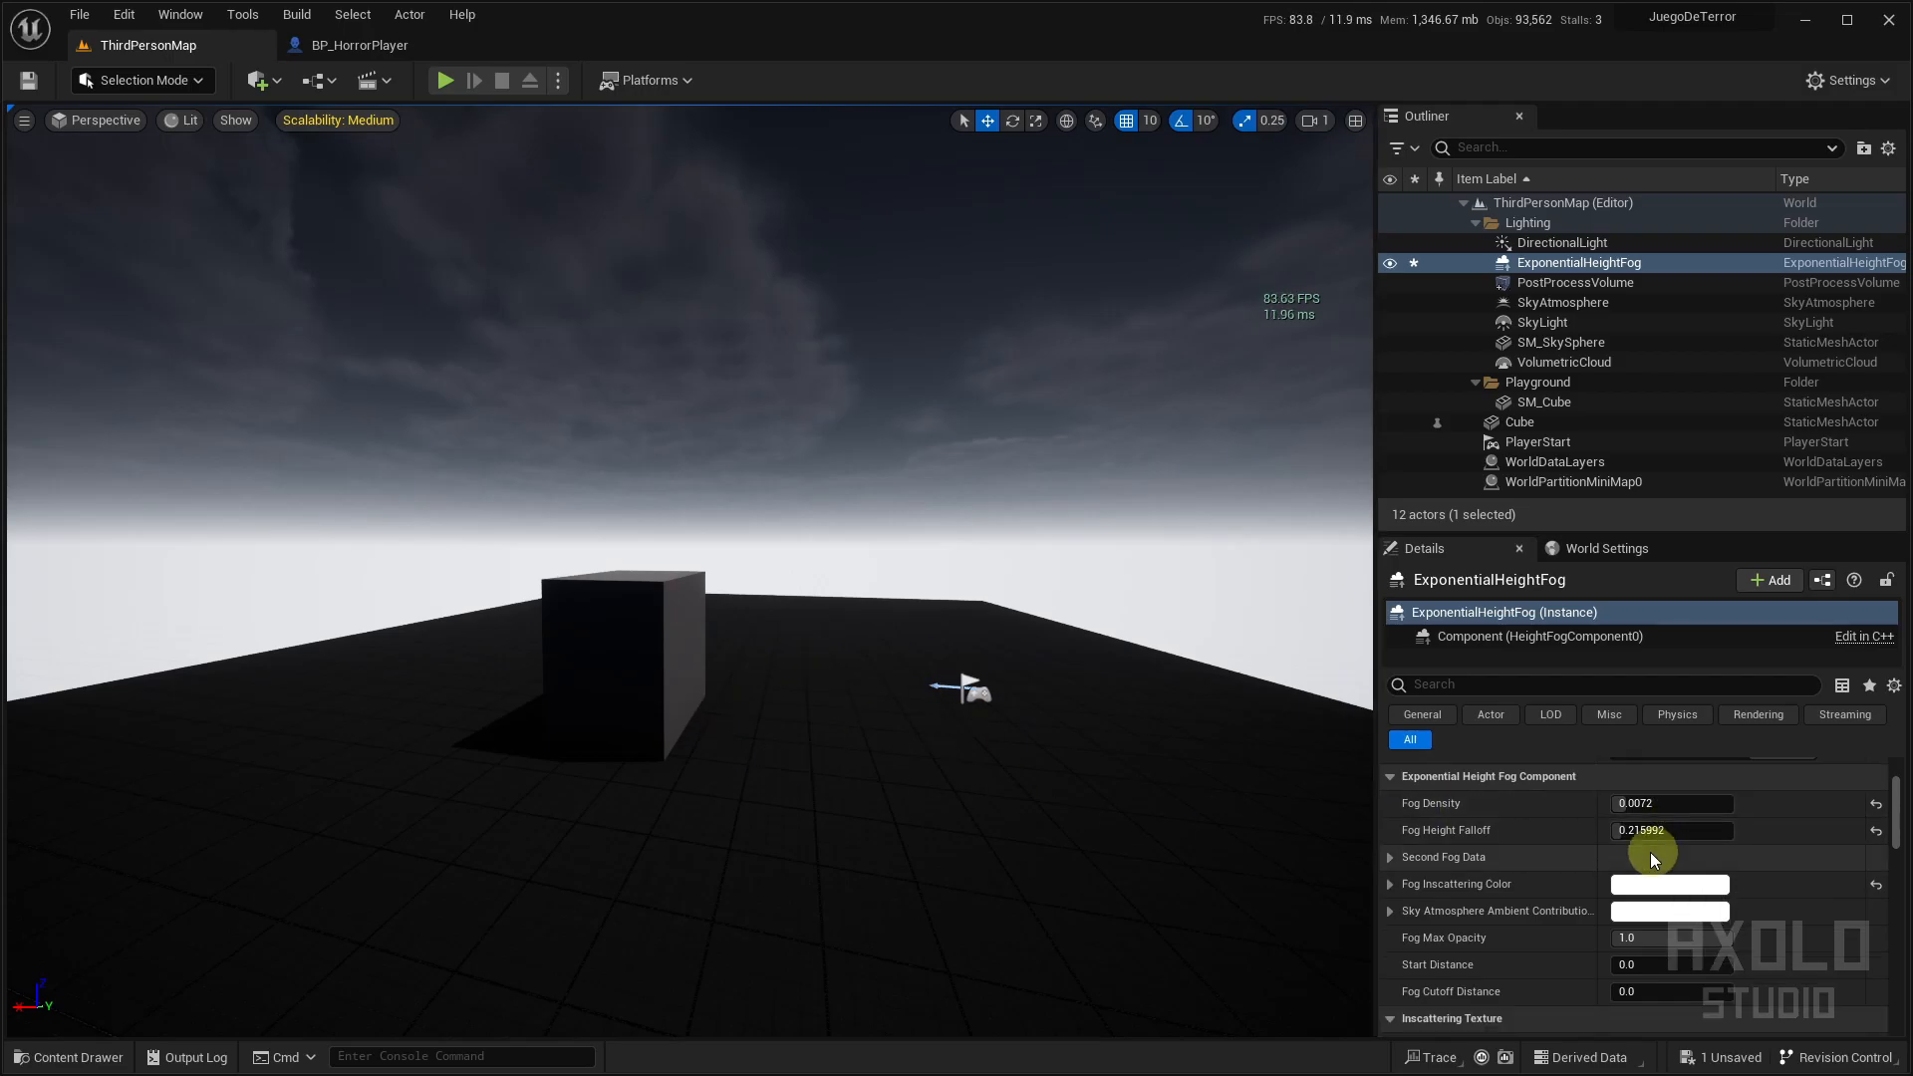
pyautogui.scroll(-7, 1540, 857)
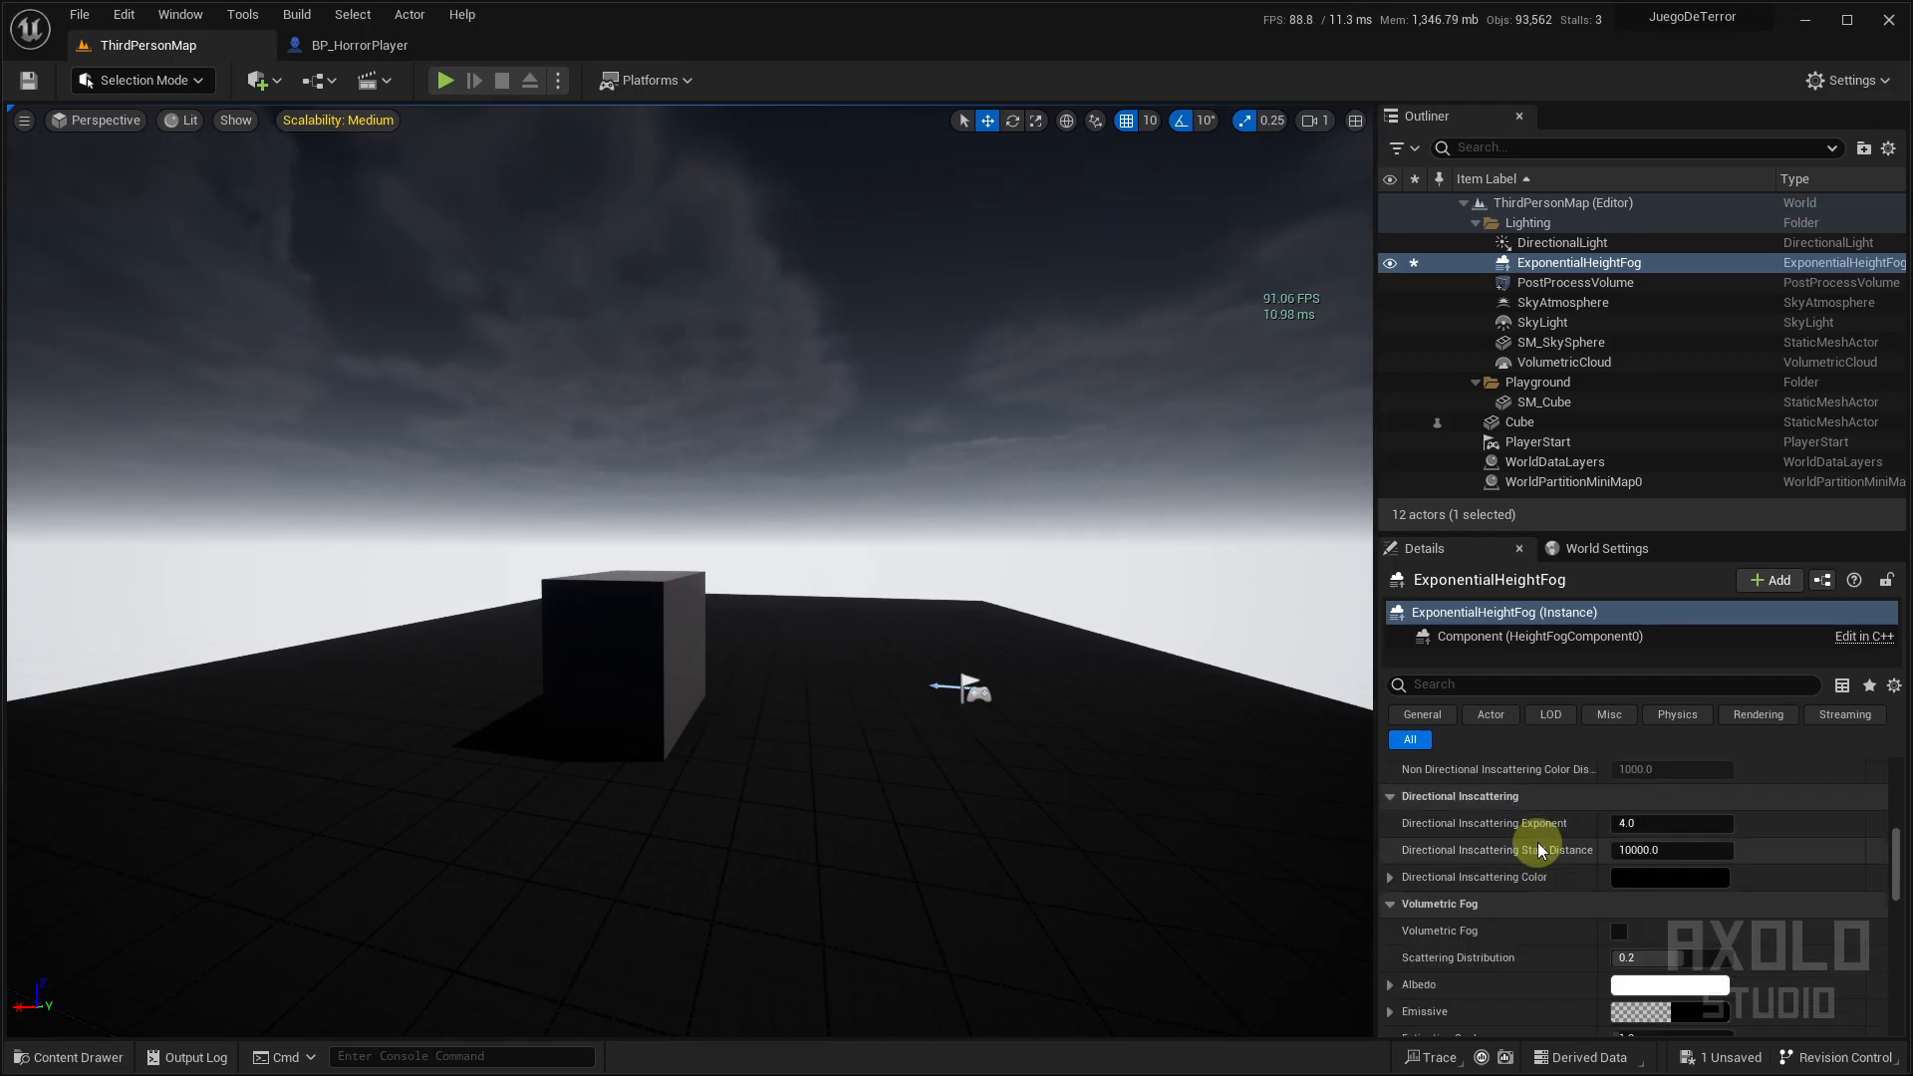
pyautogui.scroll(-1, 1484, 827)
pyautogui.click(1619, 837)
pyautogui.moveTo(1156, 717); pyautogui.dragTo(1046, 727)
pyautogui.moveTo(1046, 727); pyautogui.dragTo(674, 471, button='right')
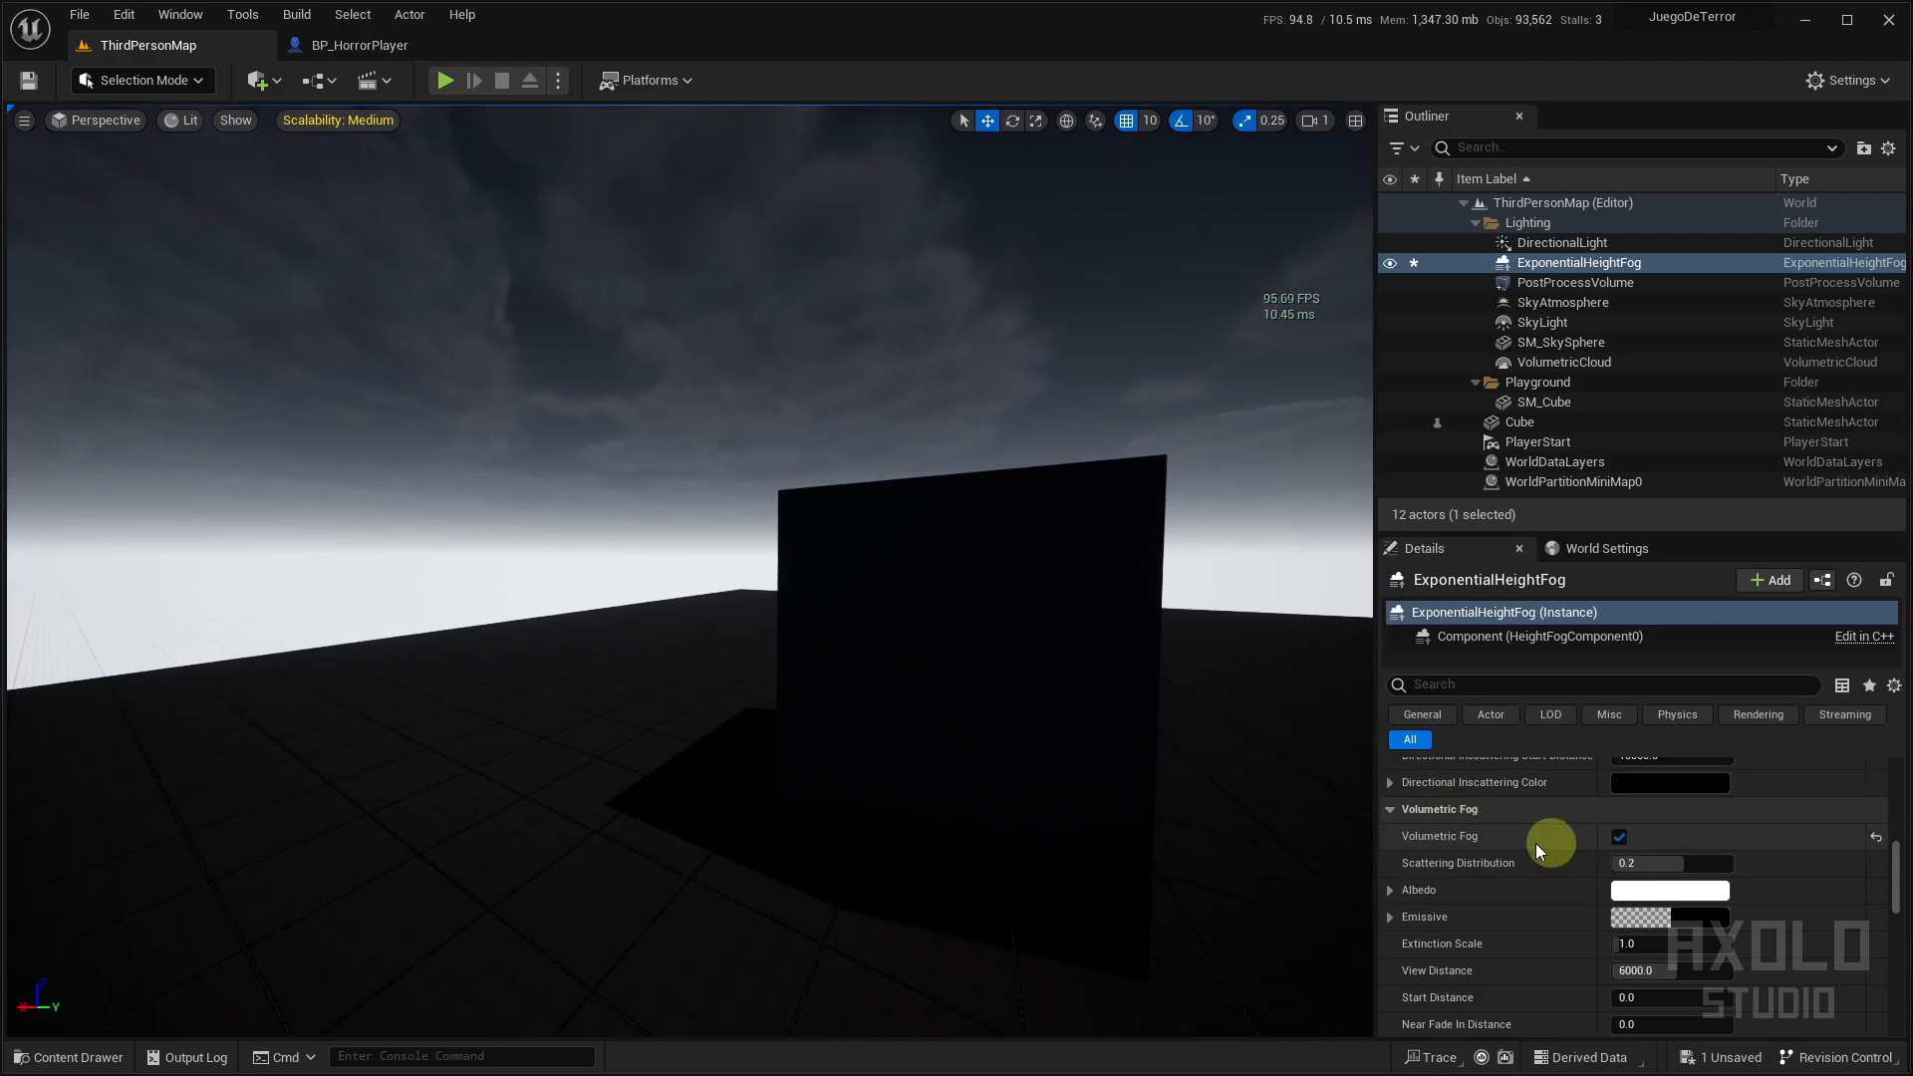
pyautogui.moveTo(1041, 781); pyautogui.dragTo(1321, 692, button='right')
pyautogui.moveTo(867, 685); pyautogui.dragTo(1081, 594, button='right')
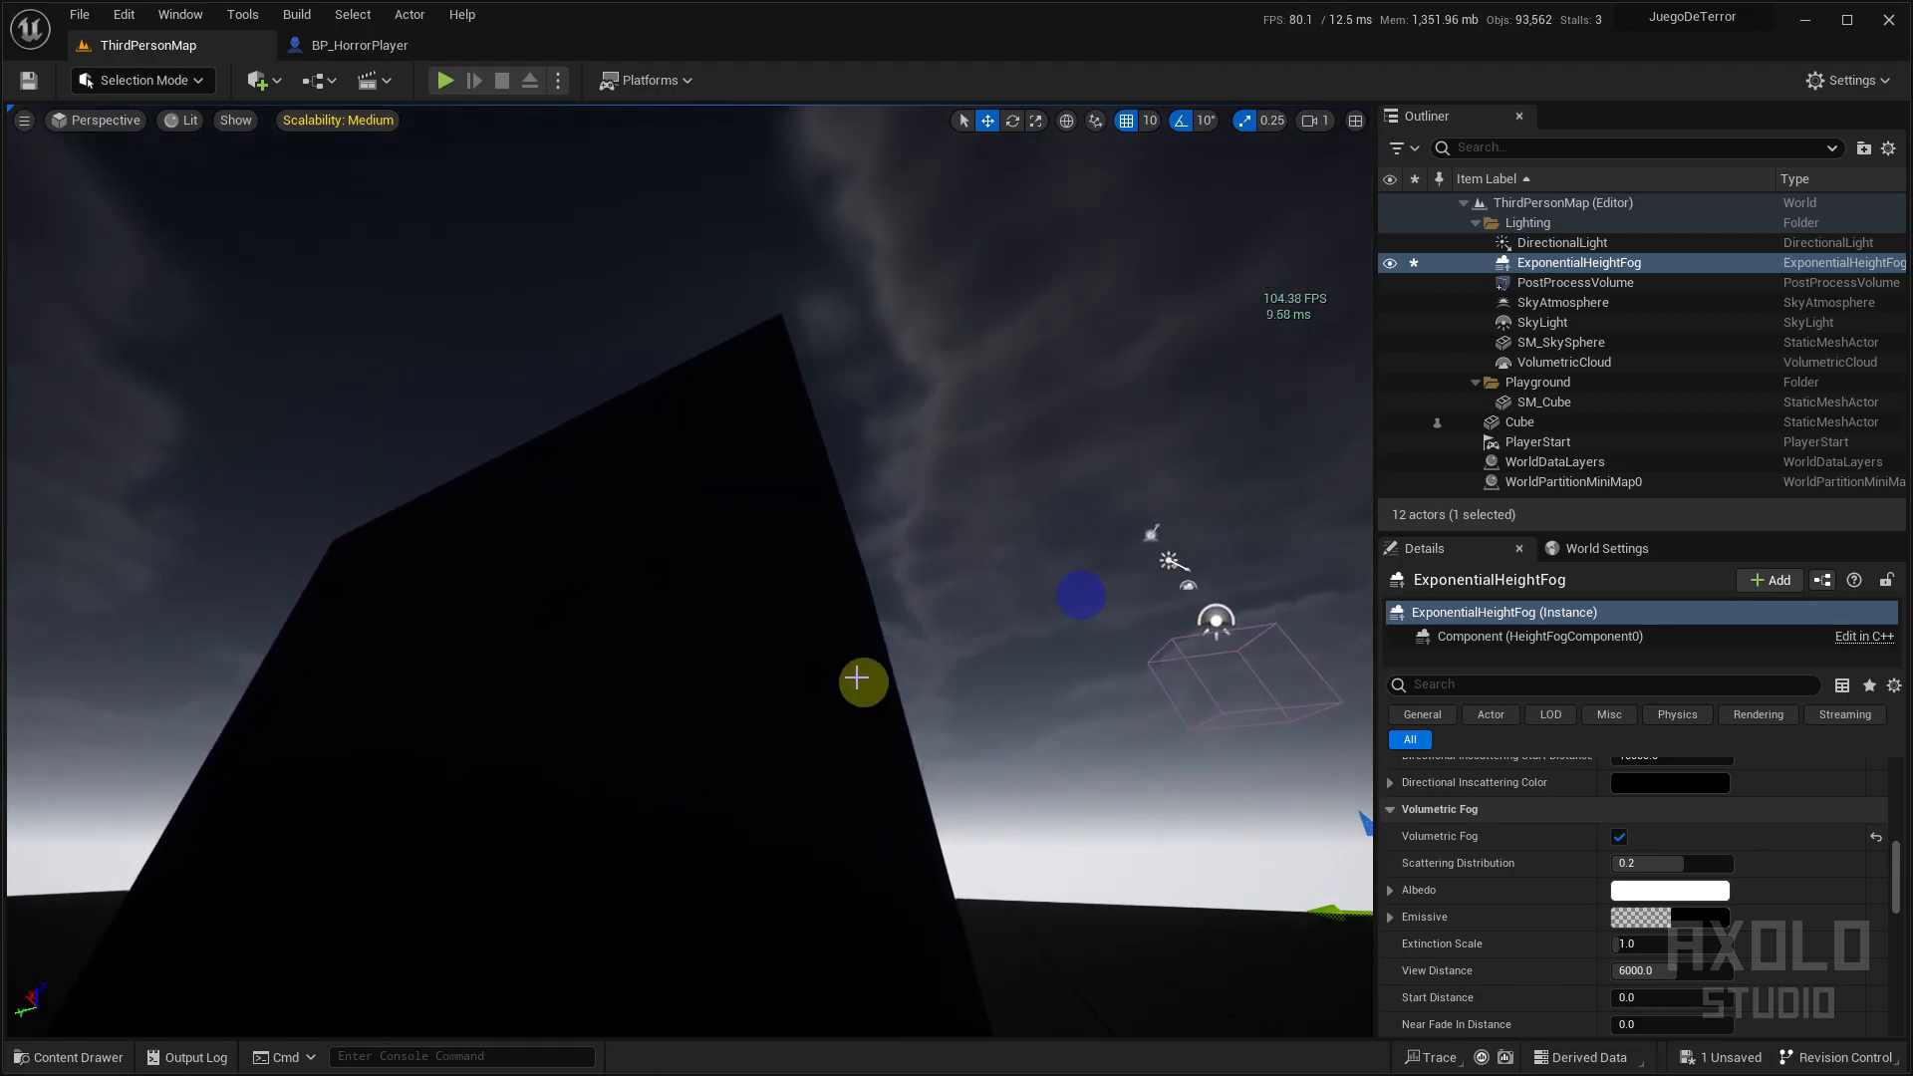
# Reset the Fog Density to its default, raise it, and check the thicker fog around the cube
pyautogui.scroll(5, 1701, 906)
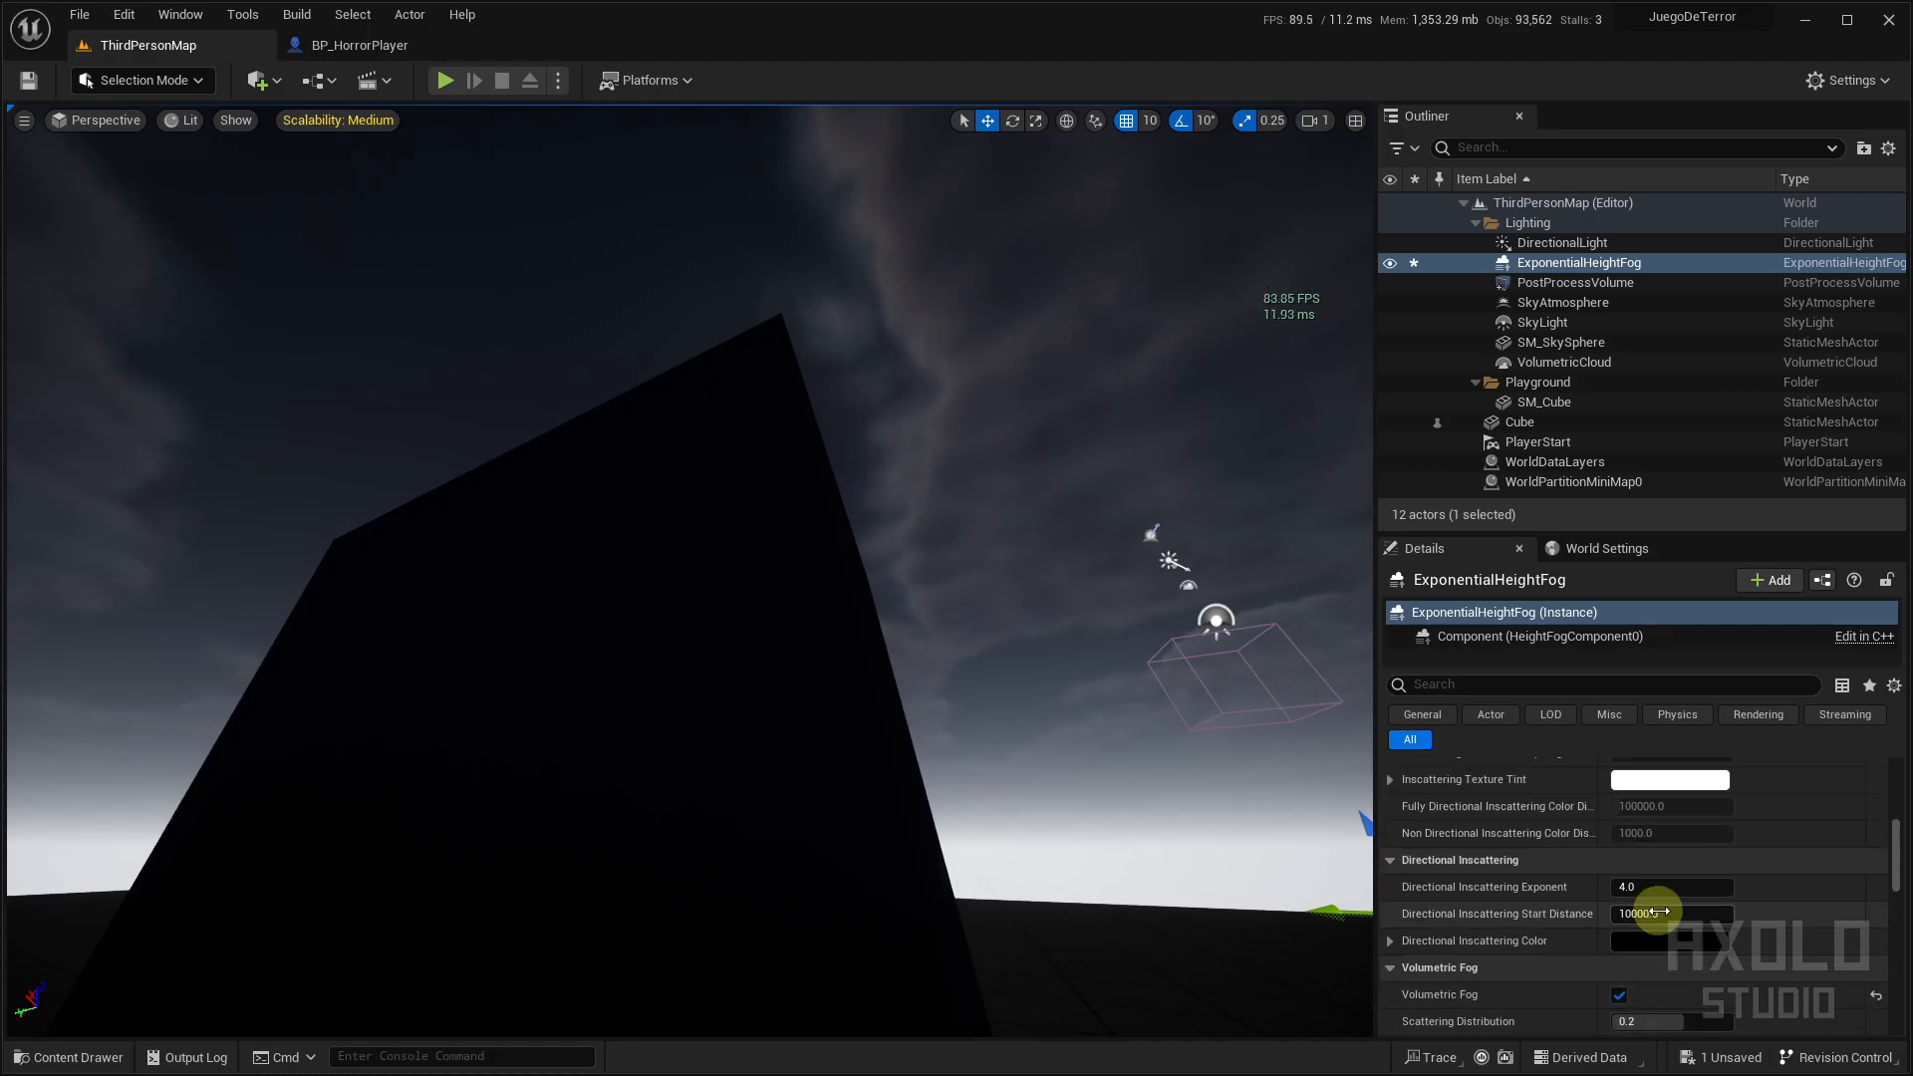
pyautogui.scroll(3, 1665, 894)
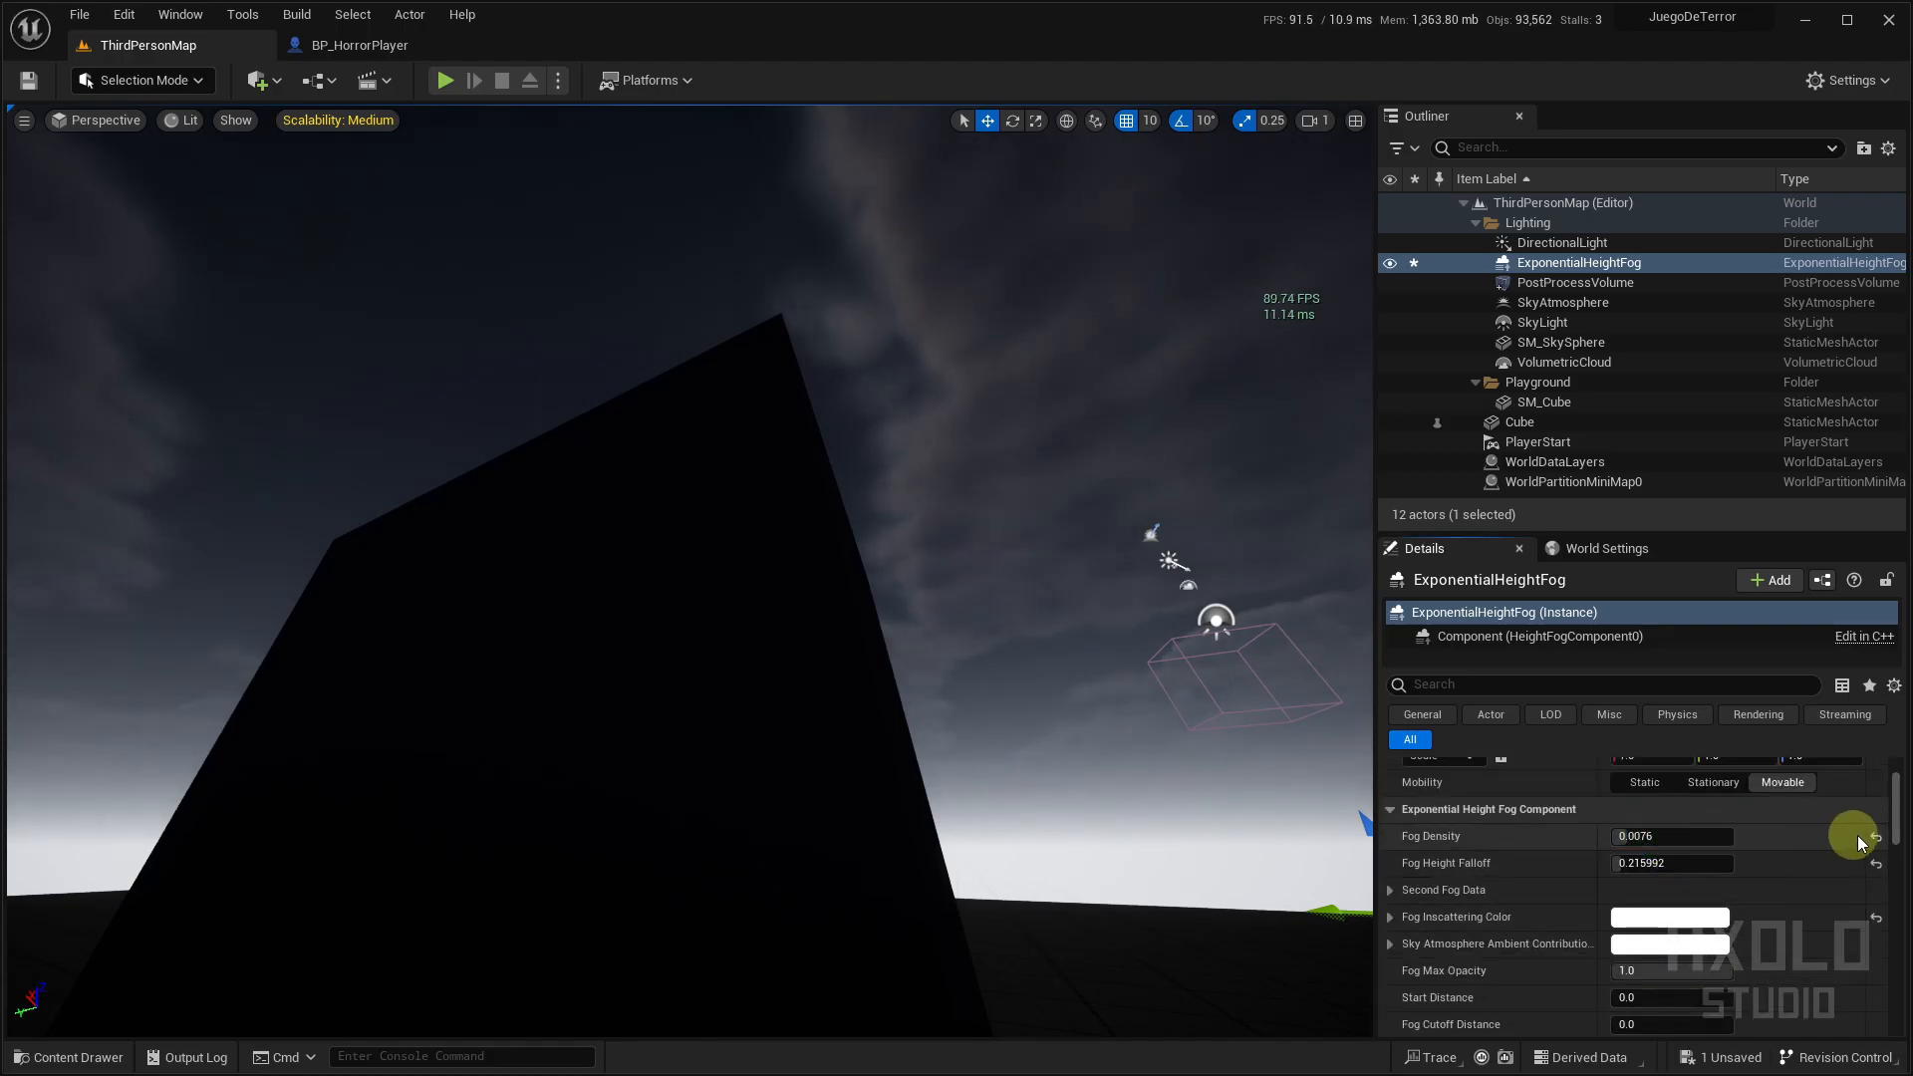
pyautogui.click(1875, 838)
pyautogui.moveTo(1649, 835); pyautogui.dragTo(1686, 837)
pyautogui.scroll(-10, 1540, 906)
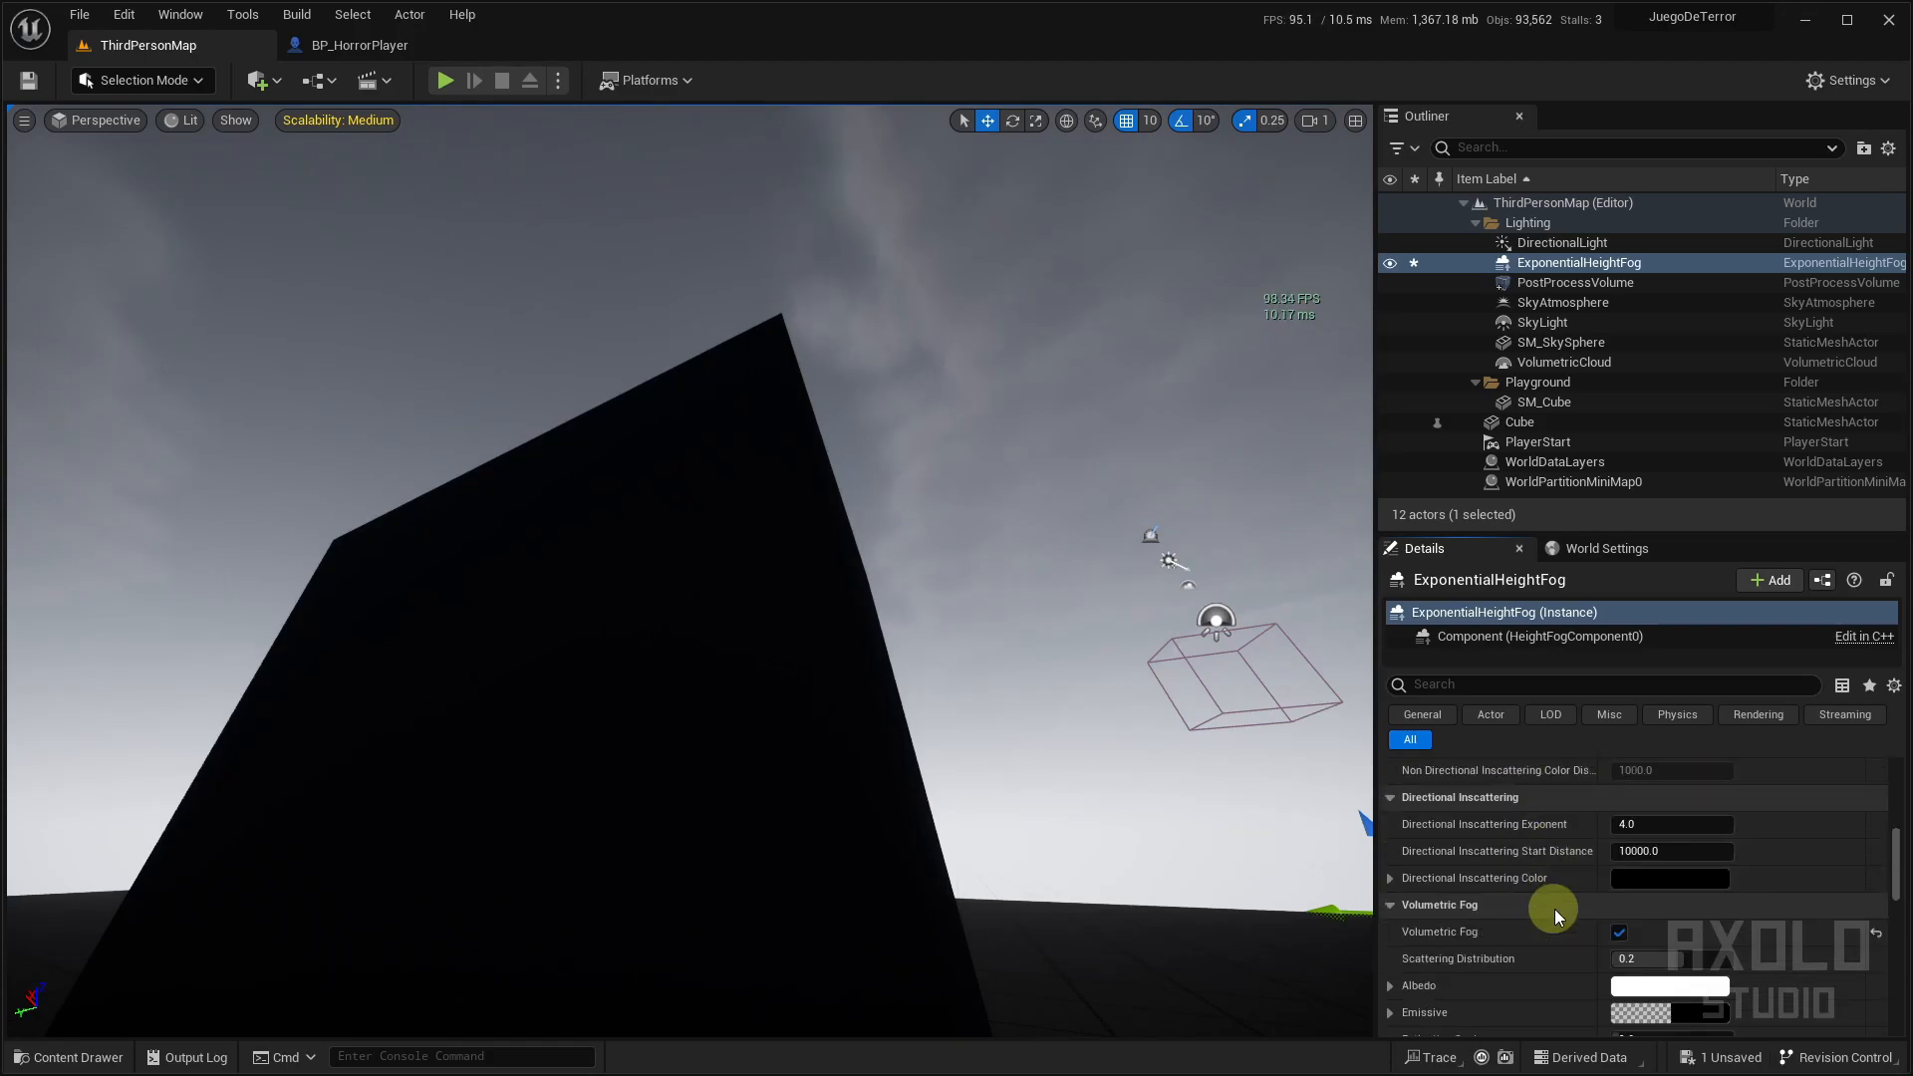
pyautogui.moveTo(985, 736); pyautogui.dragTo(883, 941, button='right')
pyautogui.press('s')
pyautogui.moveTo(806, 572); pyautogui.dragTo(897, 578, button='right')
pyautogui.moveTo(854, 373); pyautogui.dragTo(478, 846, button='right')
pyautogui.press('d')
pyautogui.press('s')
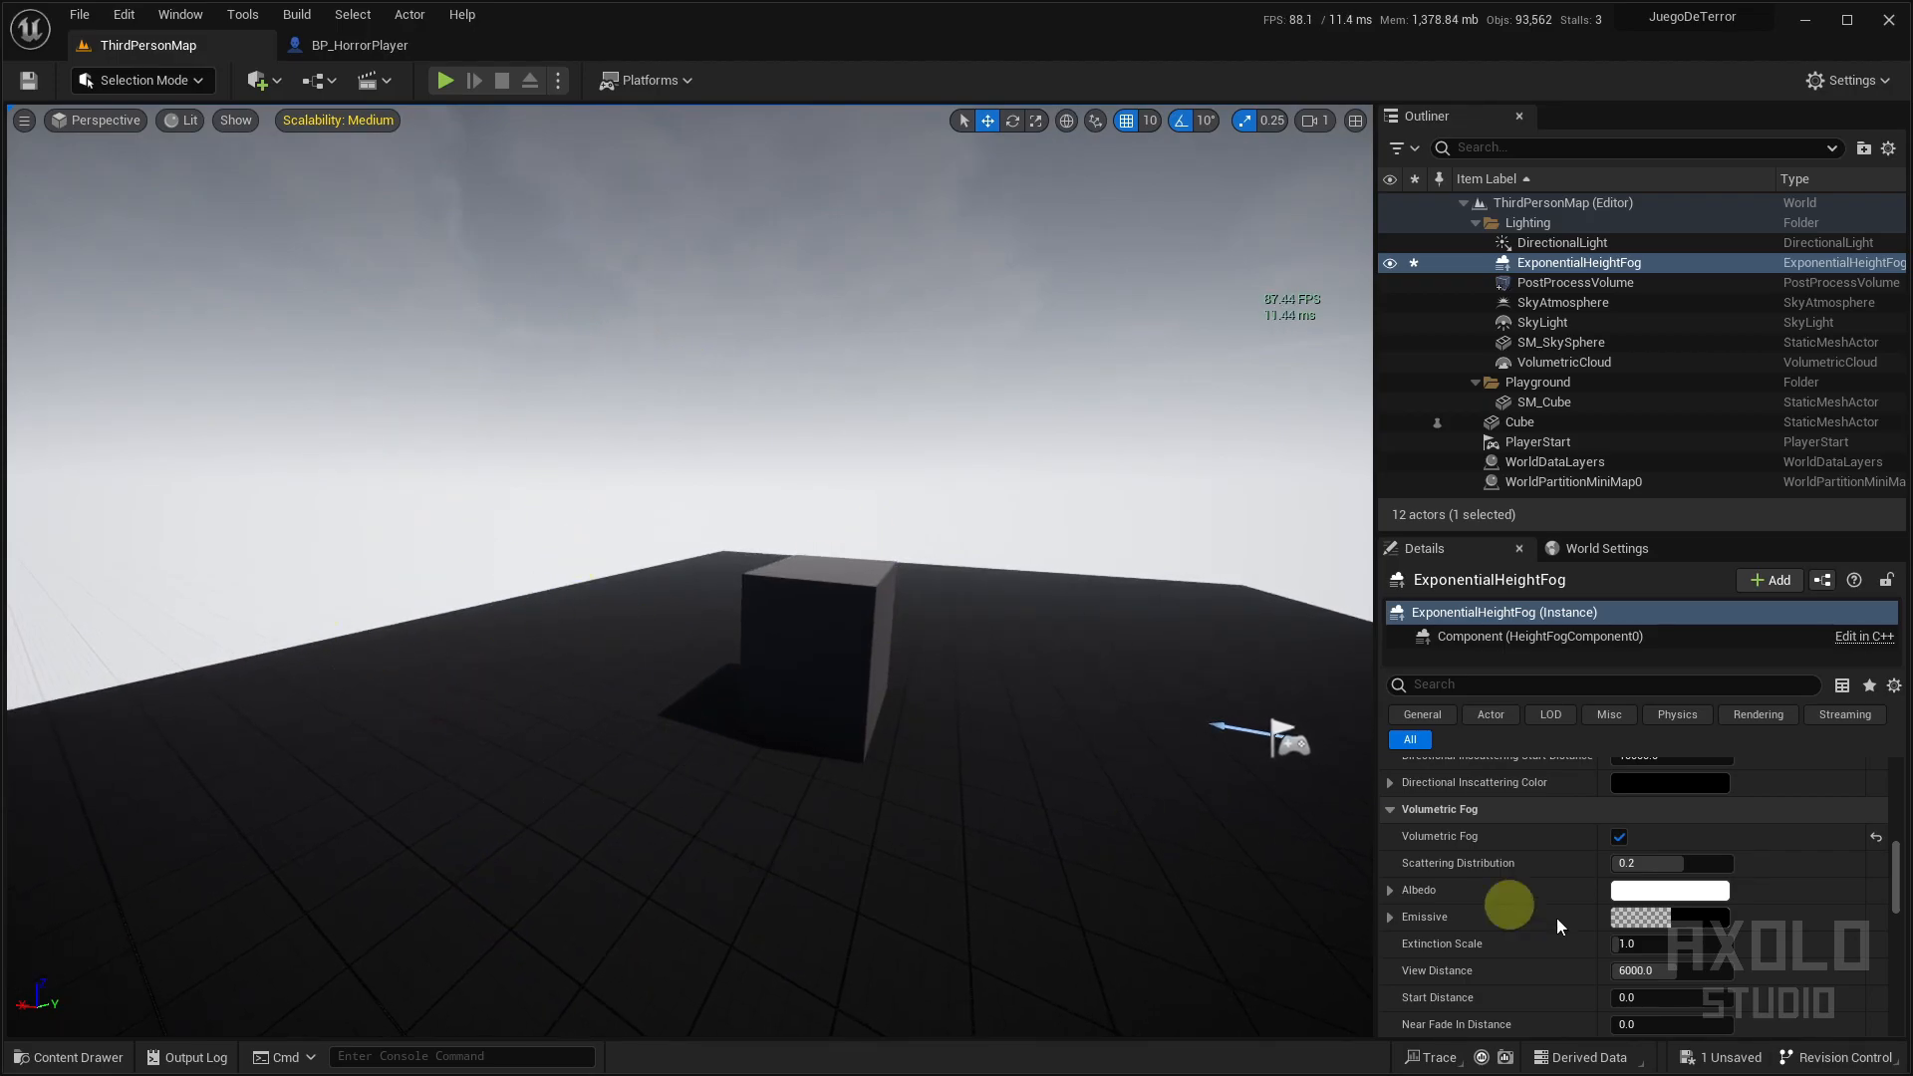
# Raise the volumetric fog's Extinction Scale to about 6.15
pyautogui.scroll(-2, 1532, 877)
pyautogui.click(1630, 880)
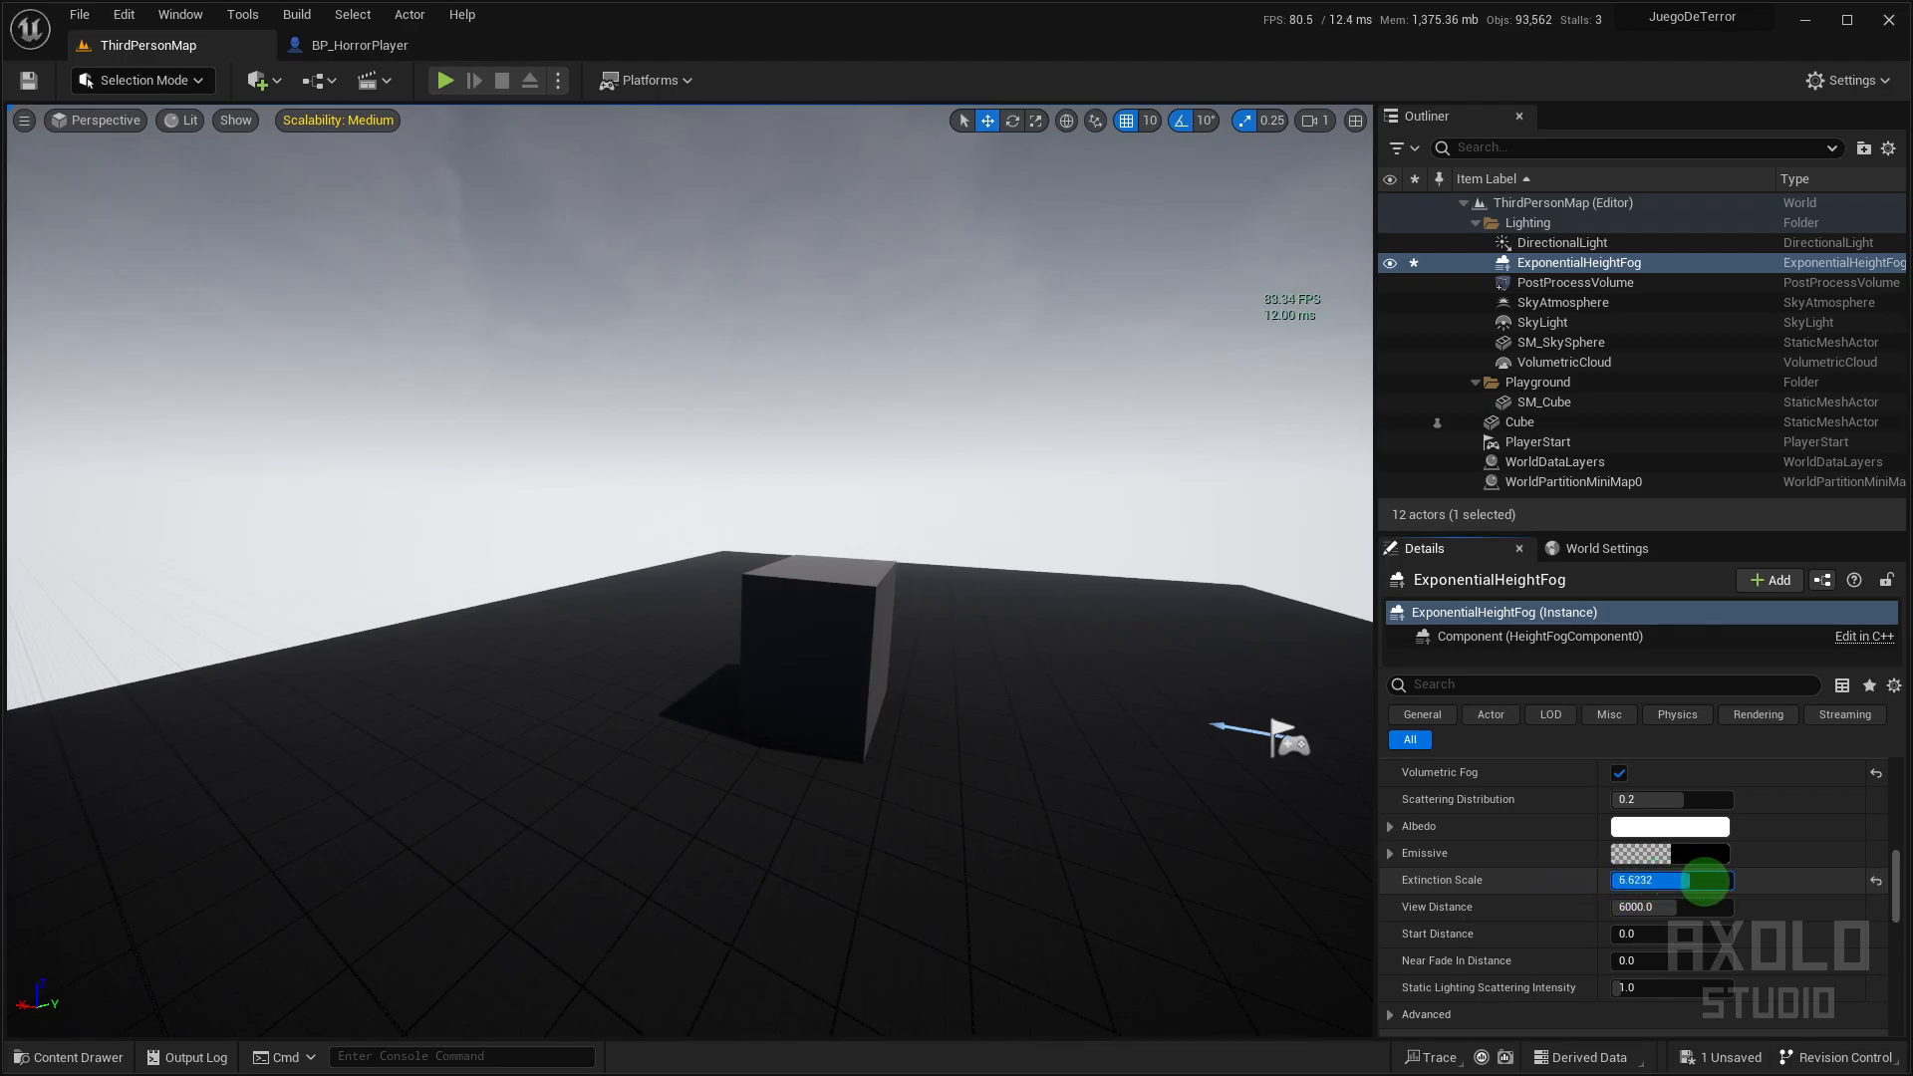
pyautogui.moveTo(1702, 880); pyautogui.dragTo(1684, 867)
# Set the overall engine scalability quality to High and look at the cube in the fog
pyautogui.click(1833, 80)
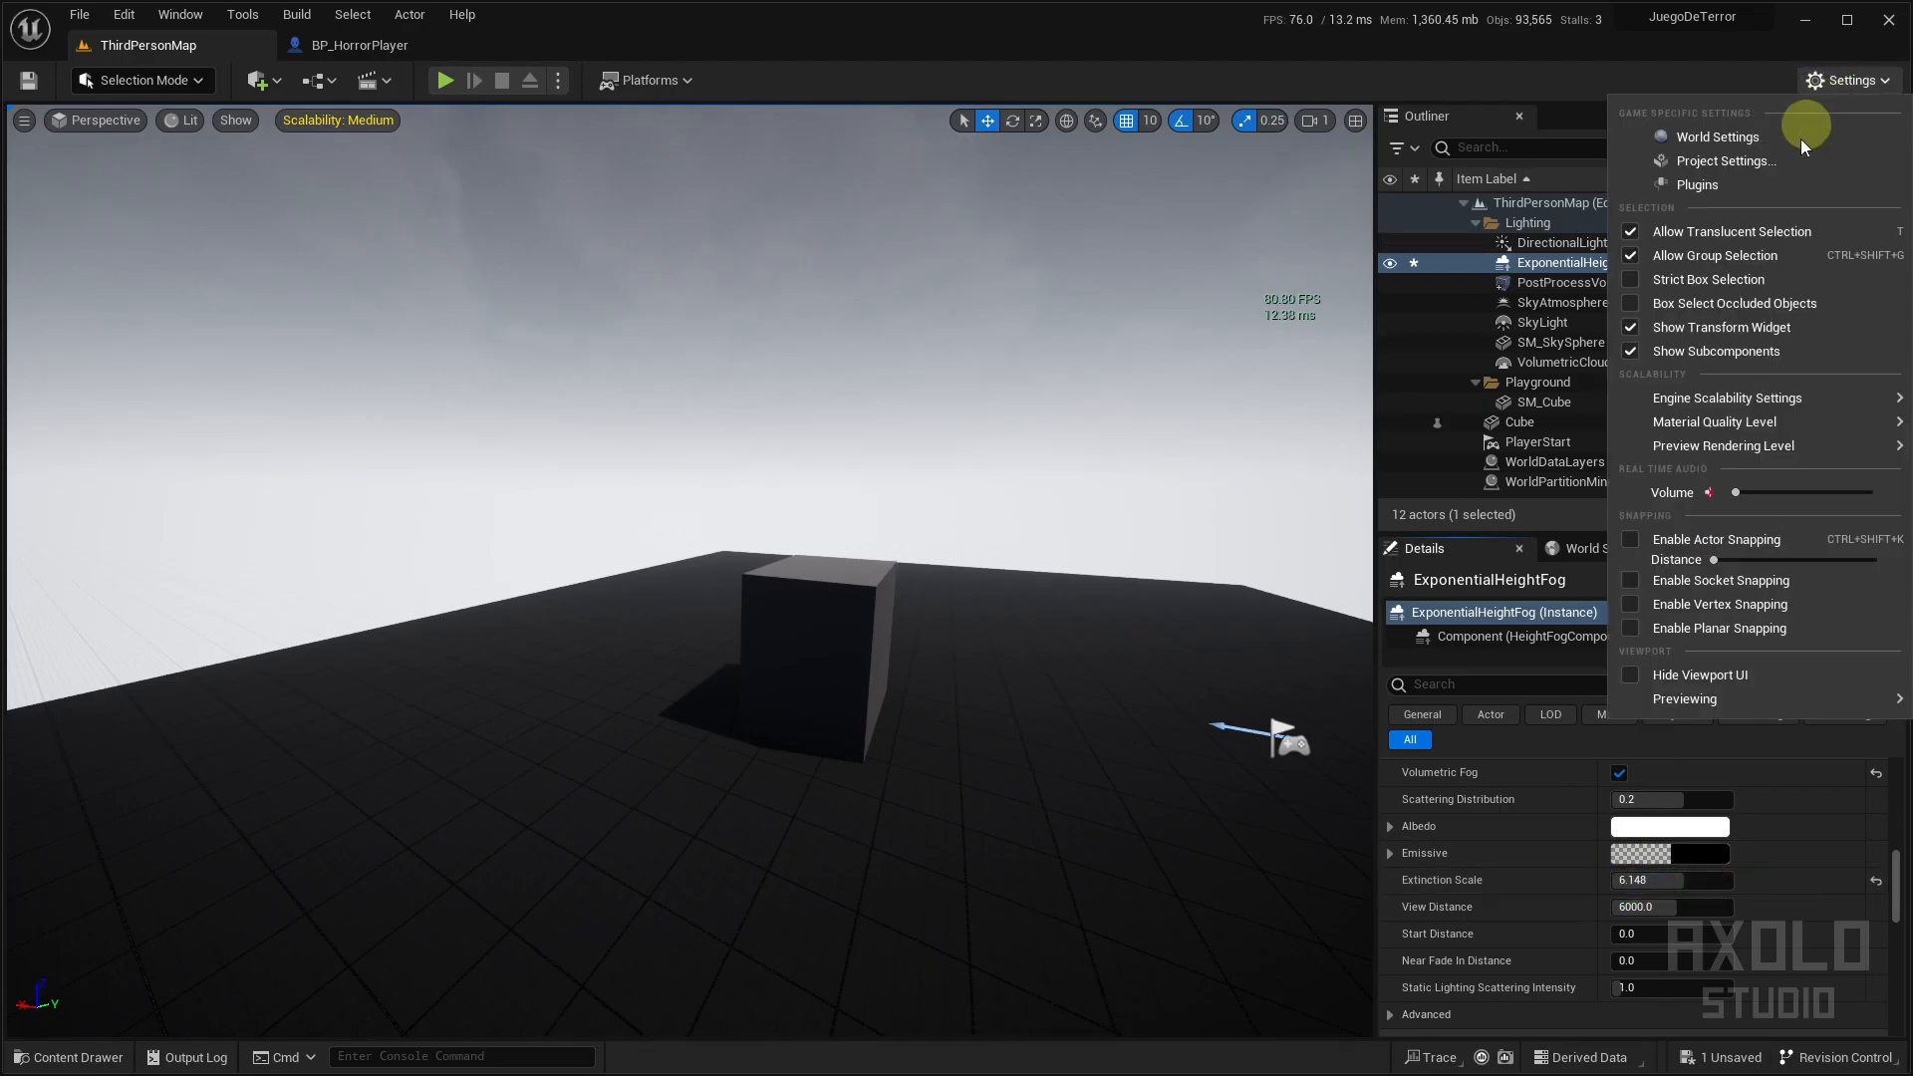
pyautogui.moveTo(1734, 403)
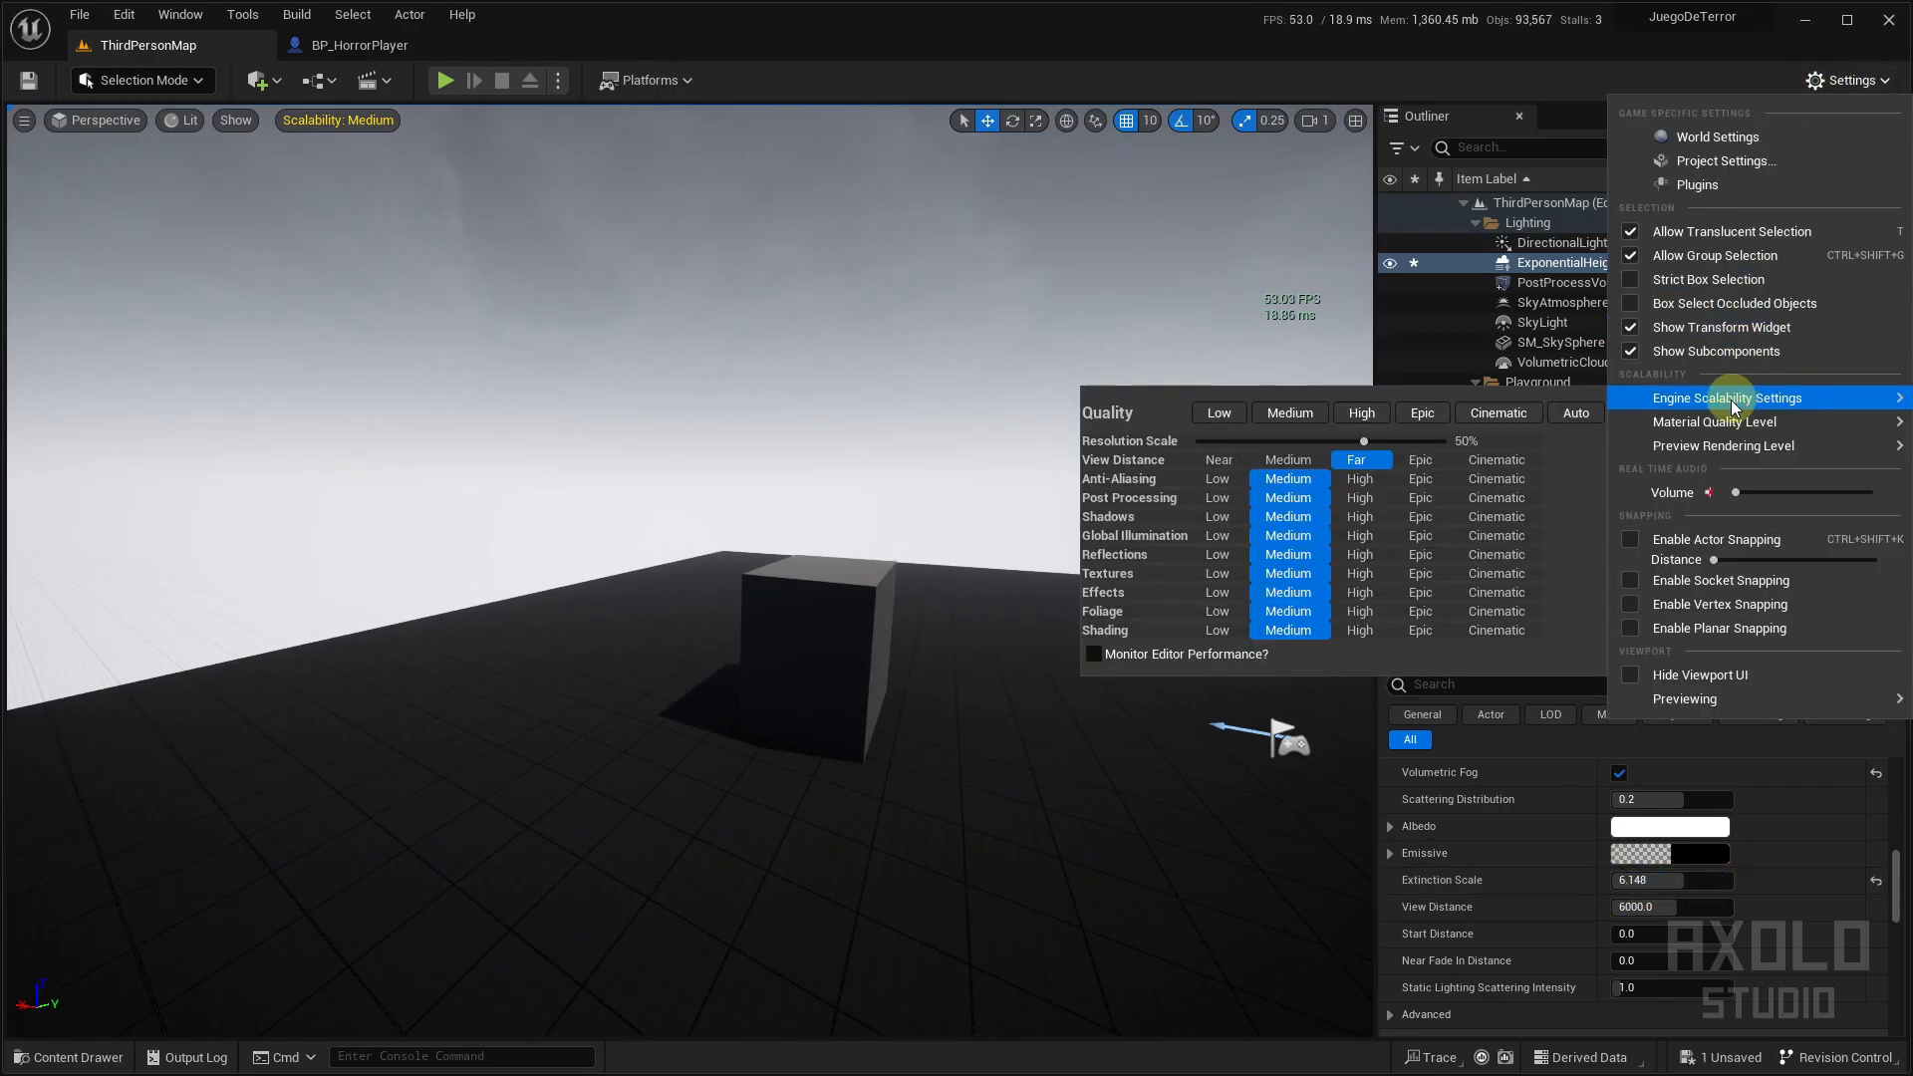
pyautogui.click(1373, 415)
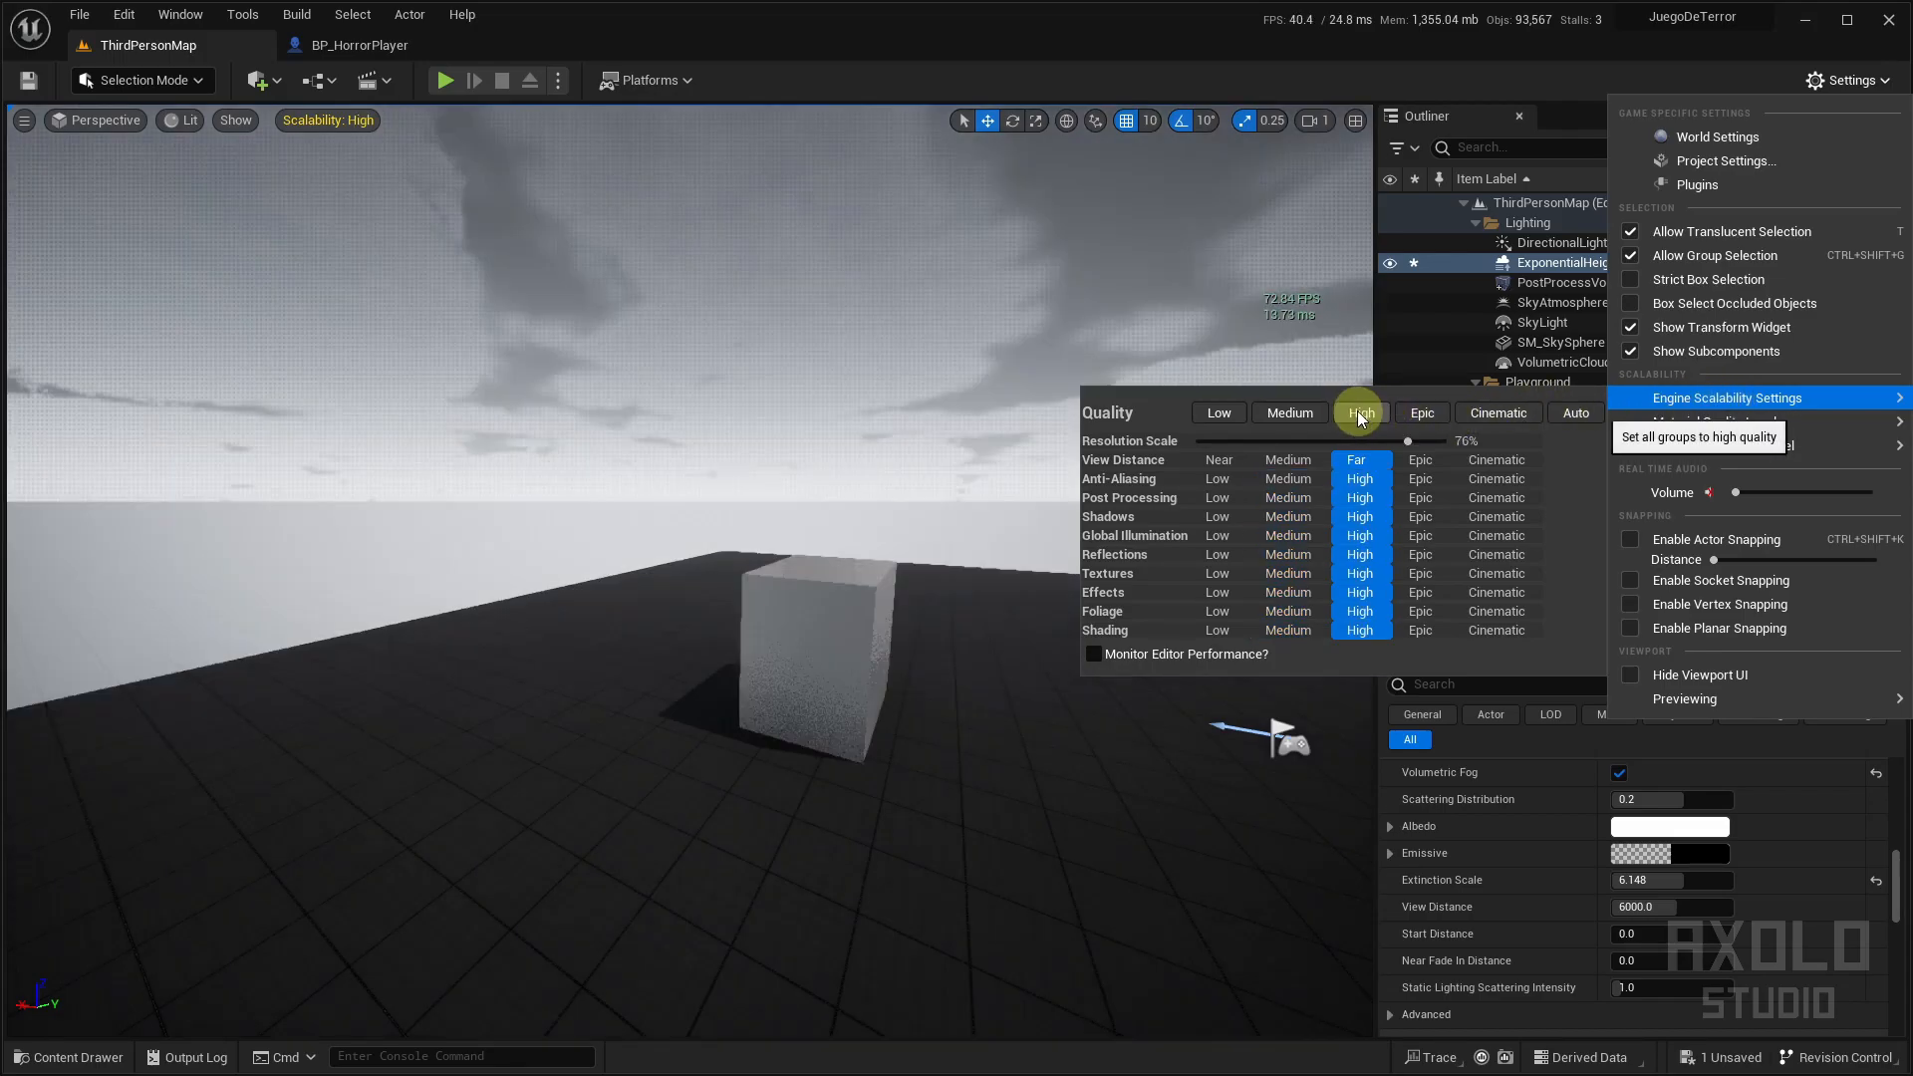
pyautogui.moveTo(963, 516); pyautogui.dragTo(980, 492, button='right')
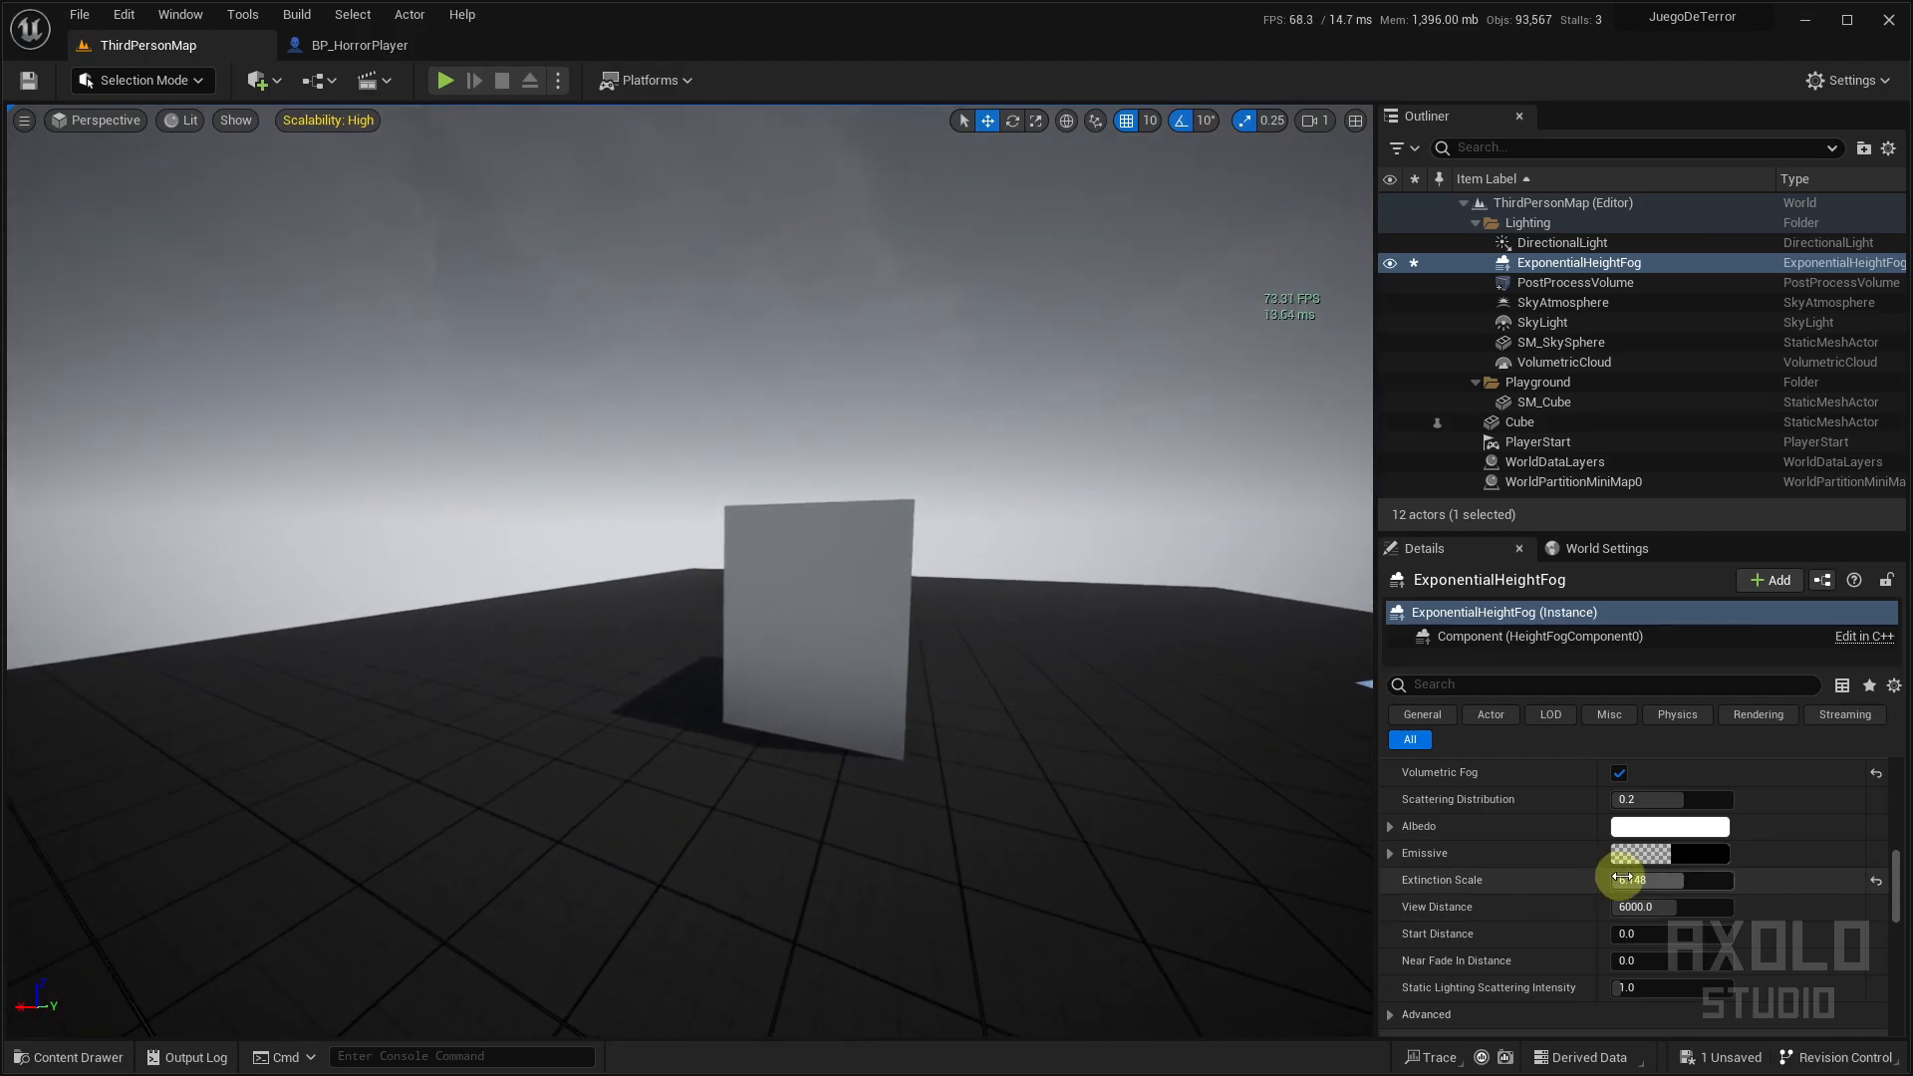
# Reset the volumetric fog's Extinction Scale to its default and move in closer to the cube
pyautogui.click(1876, 880)
pyautogui.scroll(1, 1645, 937)
pyautogui.moveTo(1189, 750); pyautogui.dragTo(1183, 740, button='right')
pyautogui.press('w')
# Set the volumetric fog's Emissive color to white and view the cube from farther back
pyautogui.scroll(2, 1648, 852)
pyautogui.scroll(-1, 1648, 853)
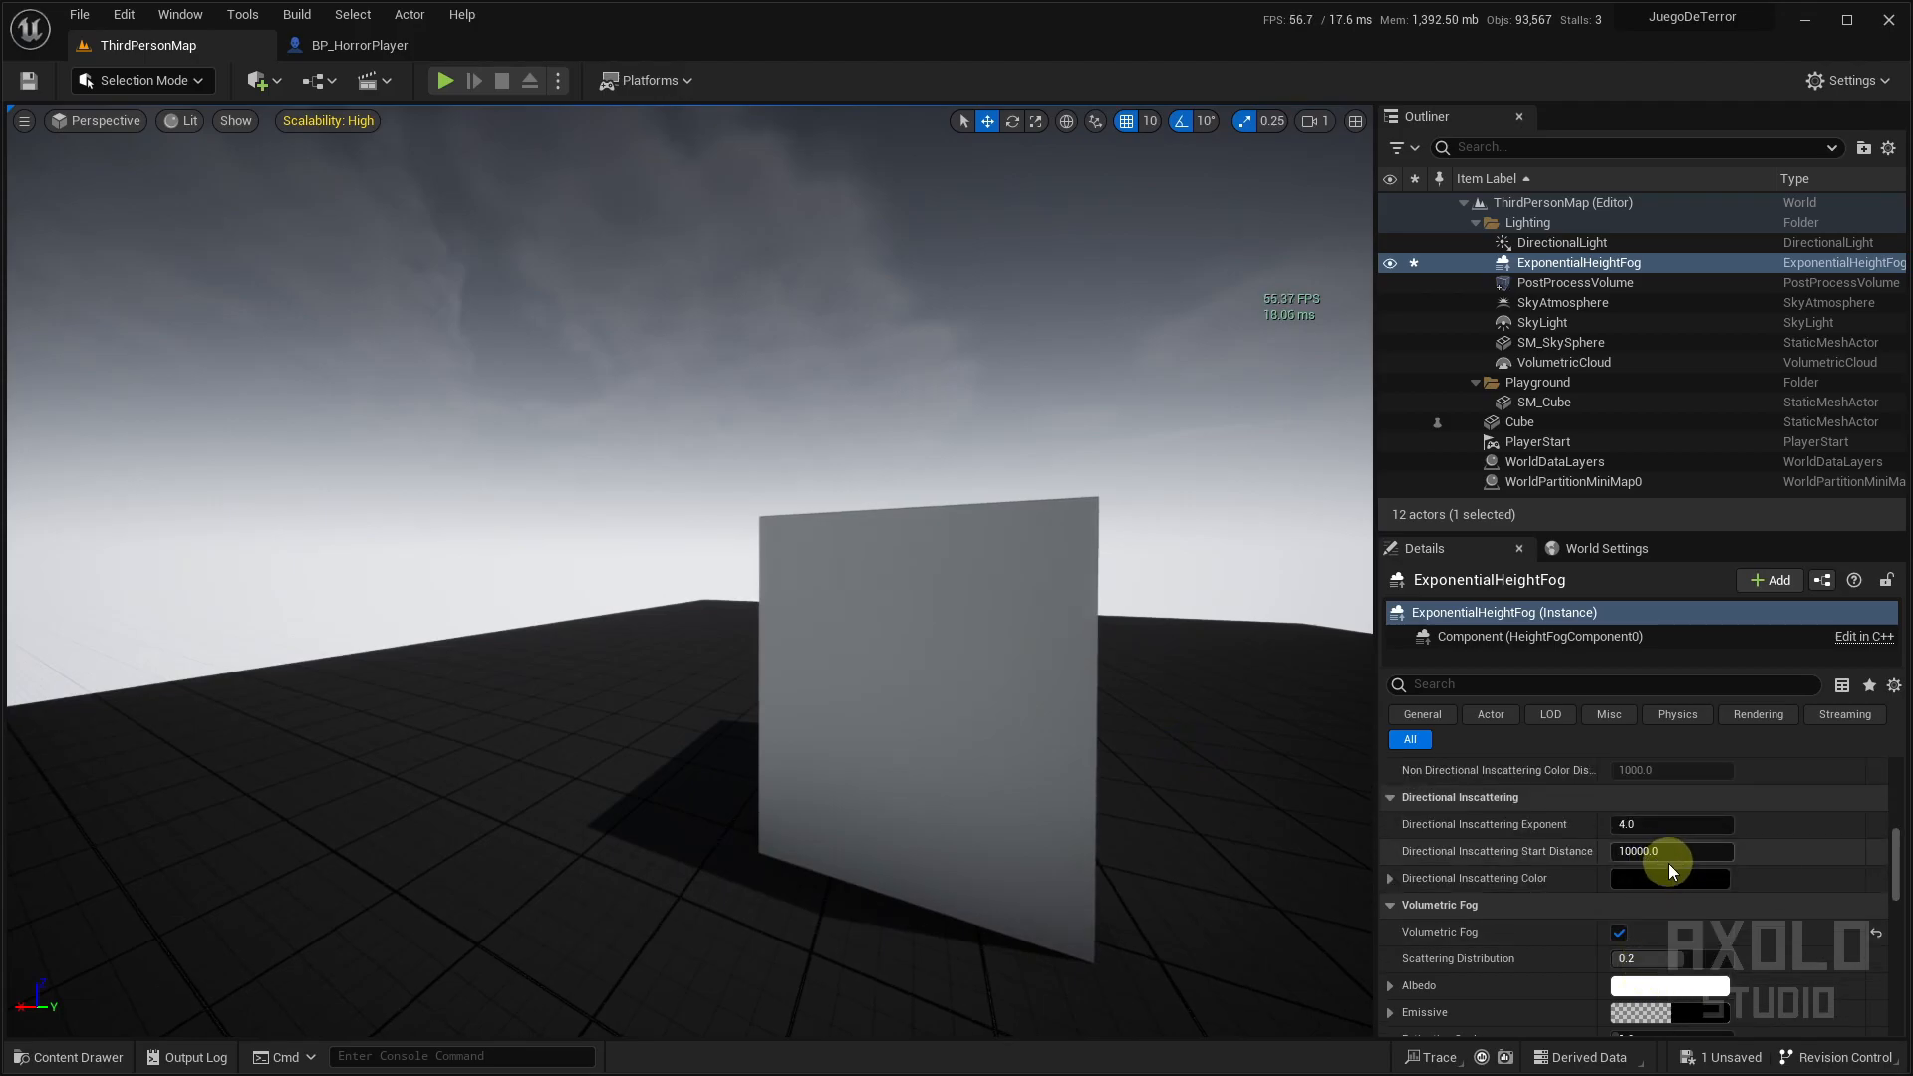
pyautogui.click(1679, 914)
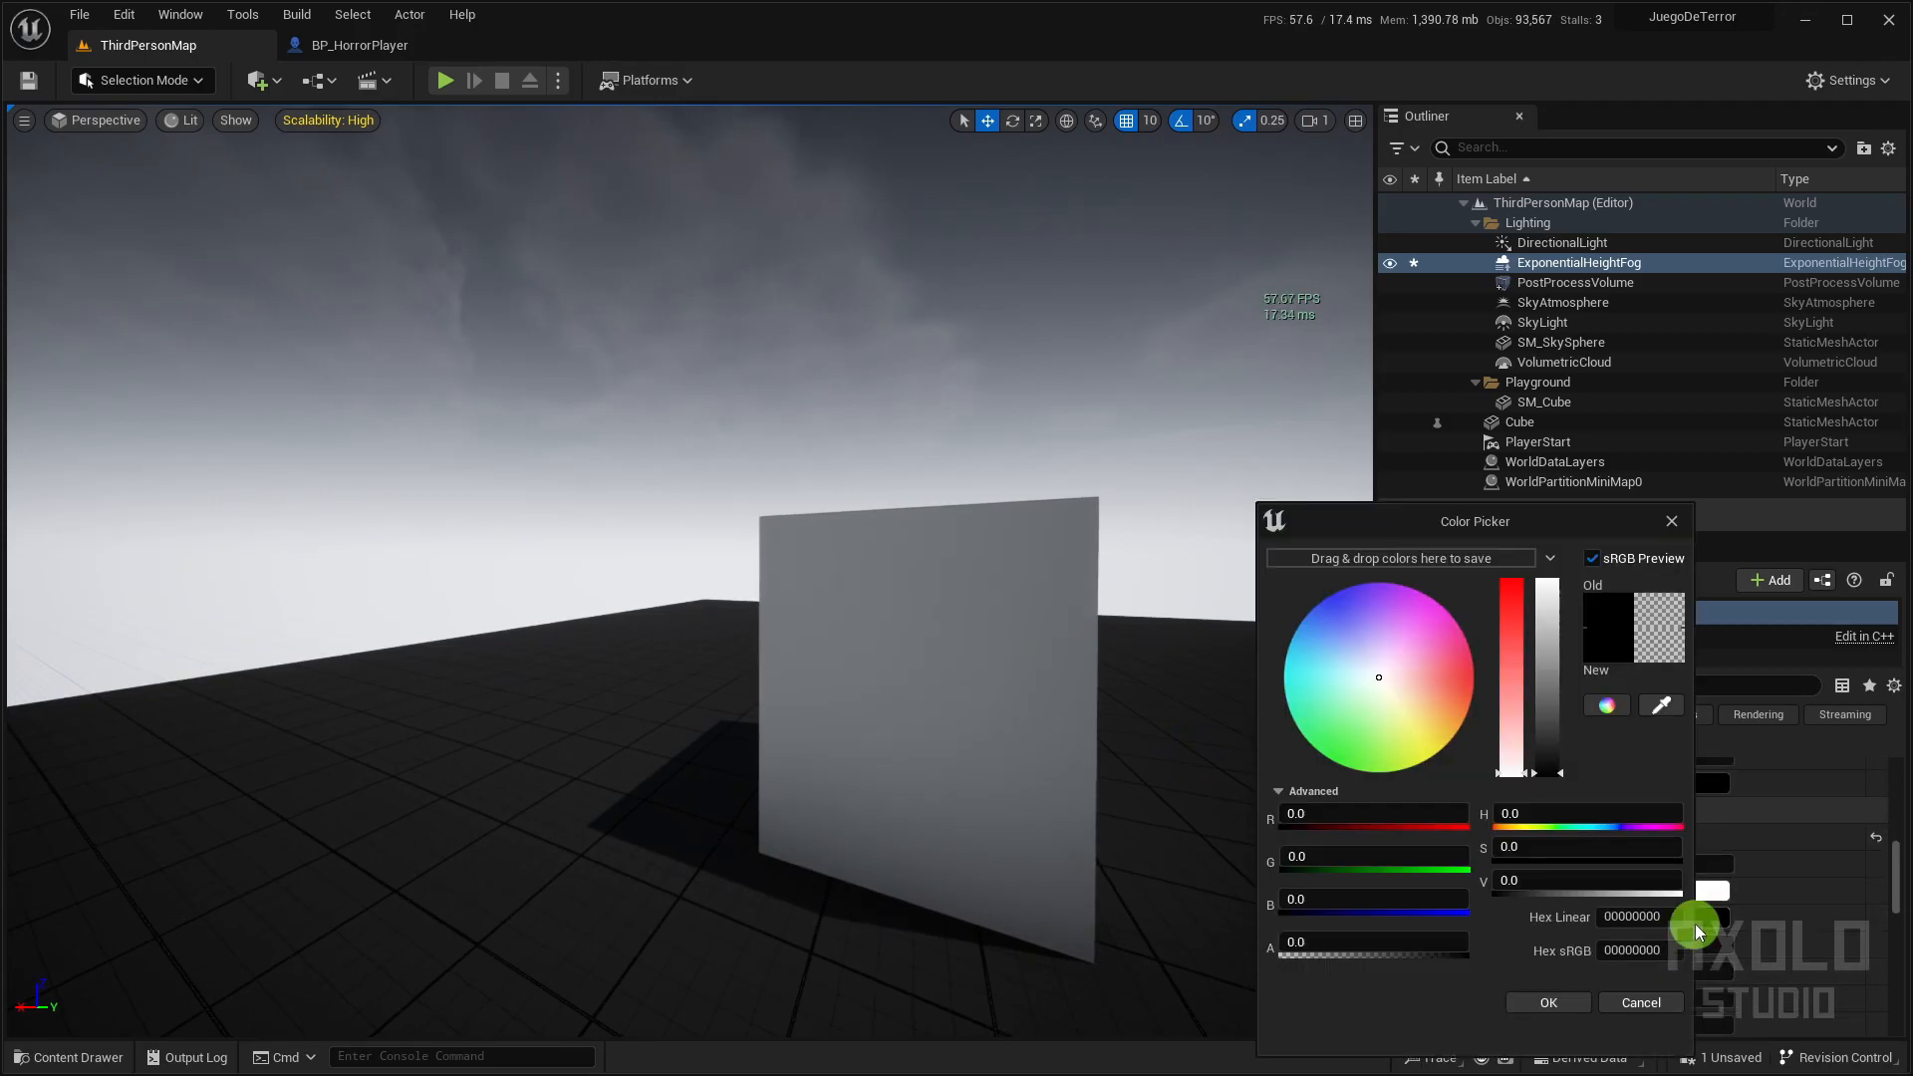
pyautogui.moveTo(1542, 731); pyautogui.dragTo(1554, 578)
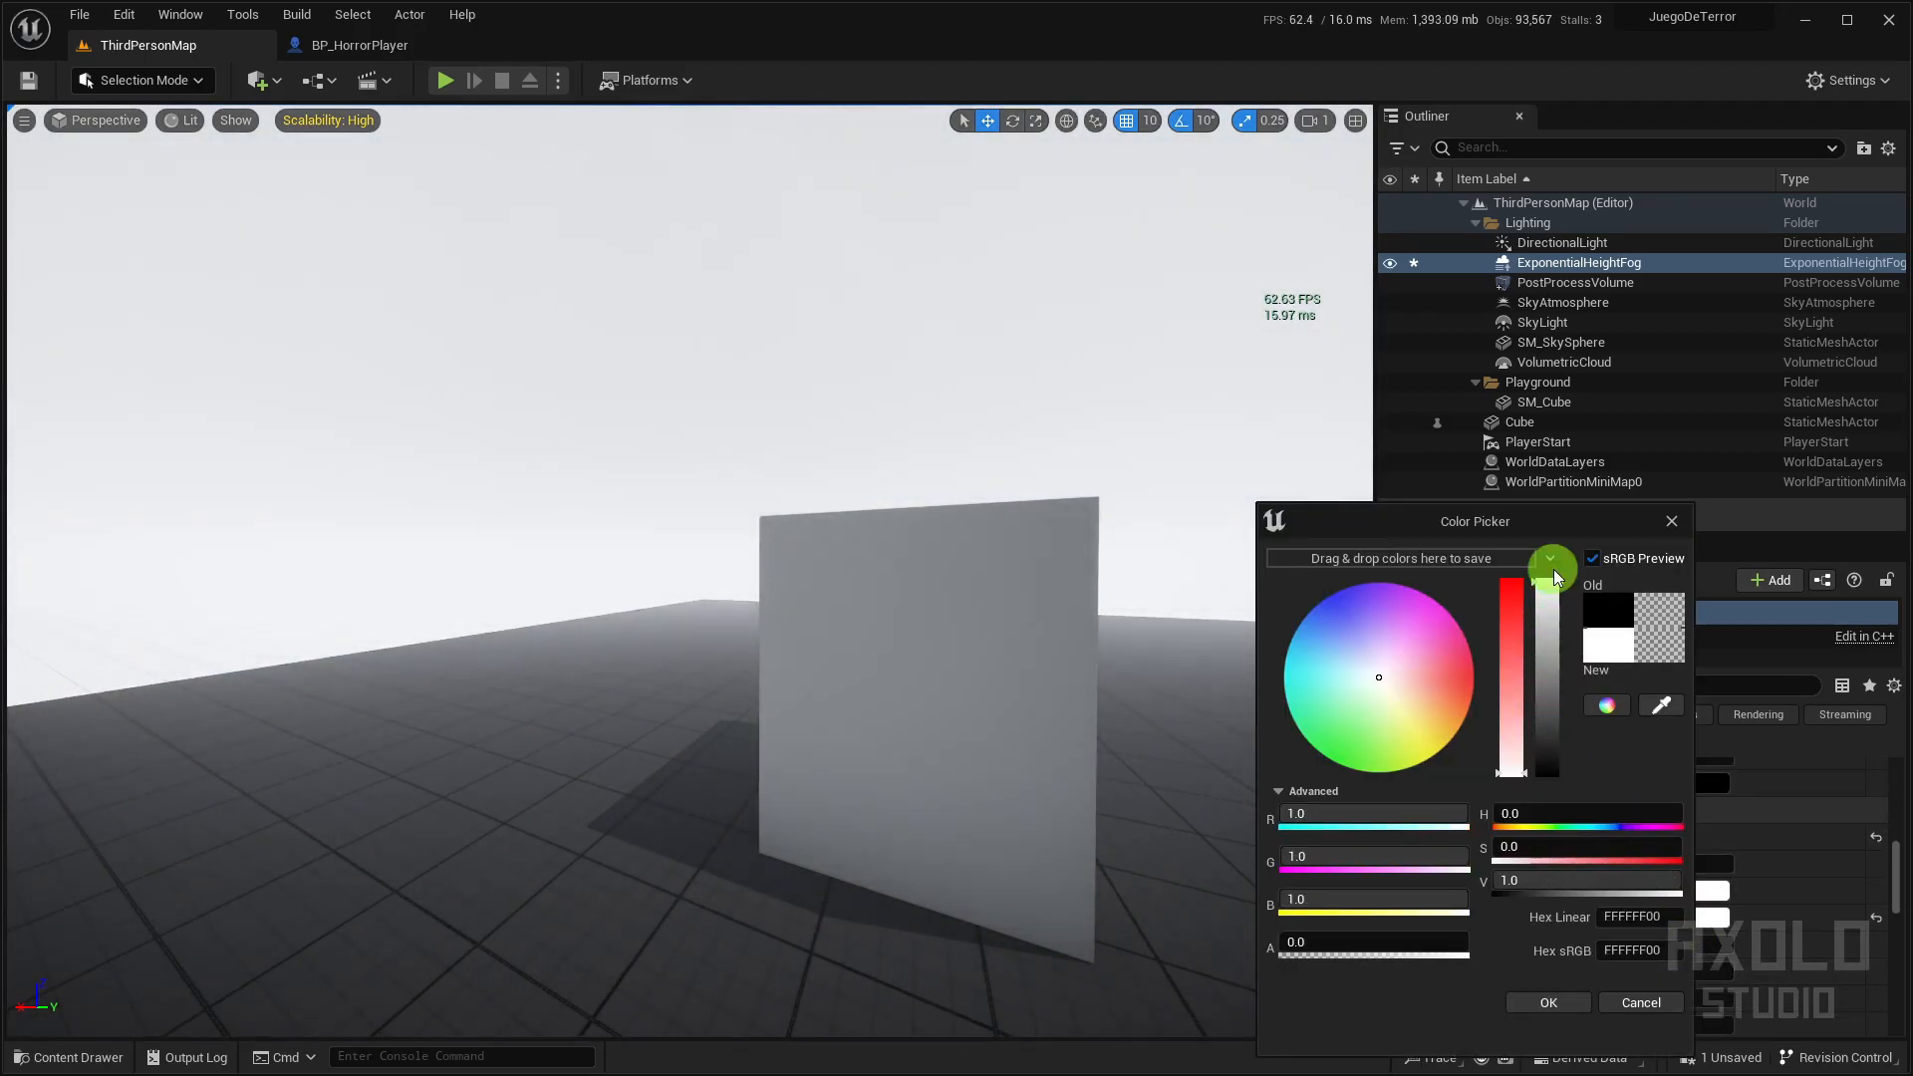
pyautogui.click(1556, 1011)
pyautogui.press('s')
pyautogui.moveTo(1030, 687); pyautogui.dragTo(1025, 674, button='right')
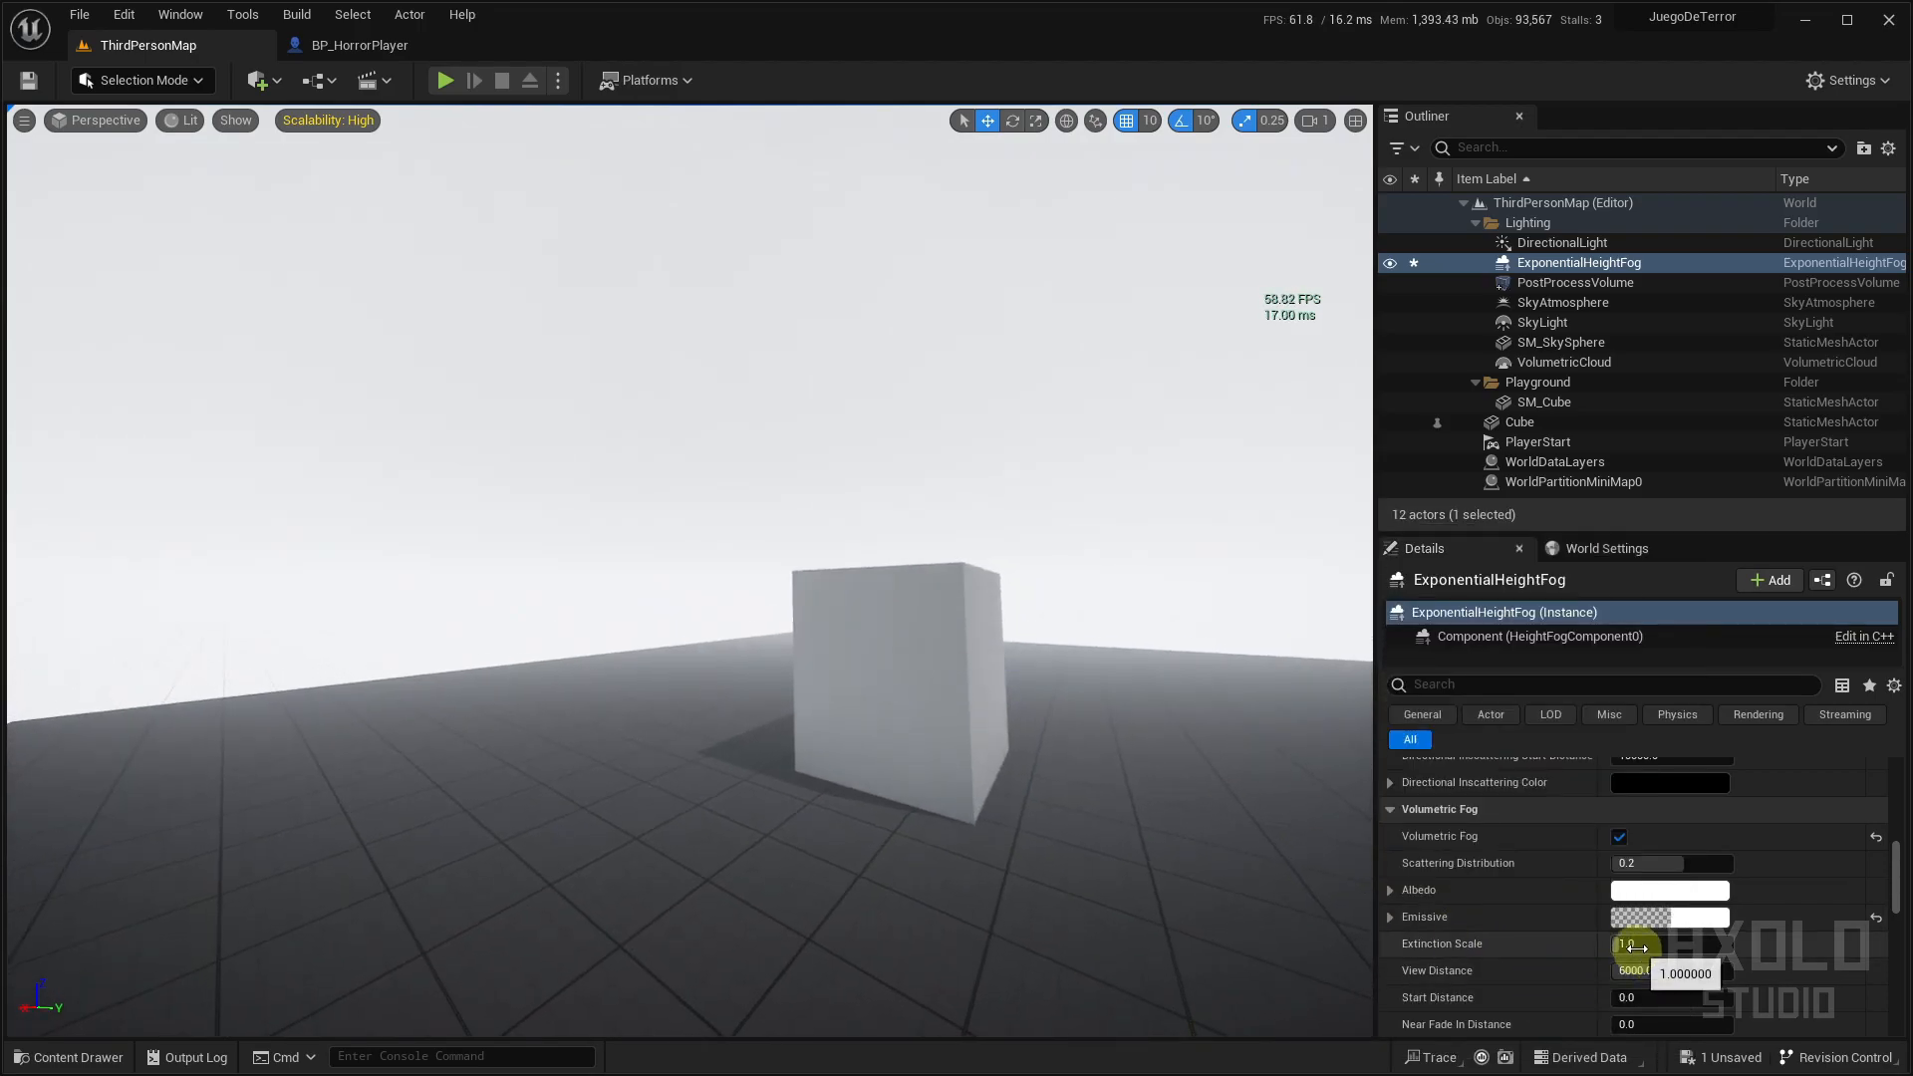
# Try a different Extinction Scale for the volumetric fog, reset it to default, and view the cube from another side
pyautogui.moveTo(1696, 938)
pyautogui.mouseDown()
pyautogui.moveTo(1718, 938)
pyautogui.moveTo(1684, 952)
pyautogui.mouseUp()
pyautogui.click(1876, 946)
pyautogui.press('w')
pyautogui.moveTo(1108, 769); pyautogui.dragTo(1003, 829, button='right')
pyautogui.press('s')
pyautogui.press('w')
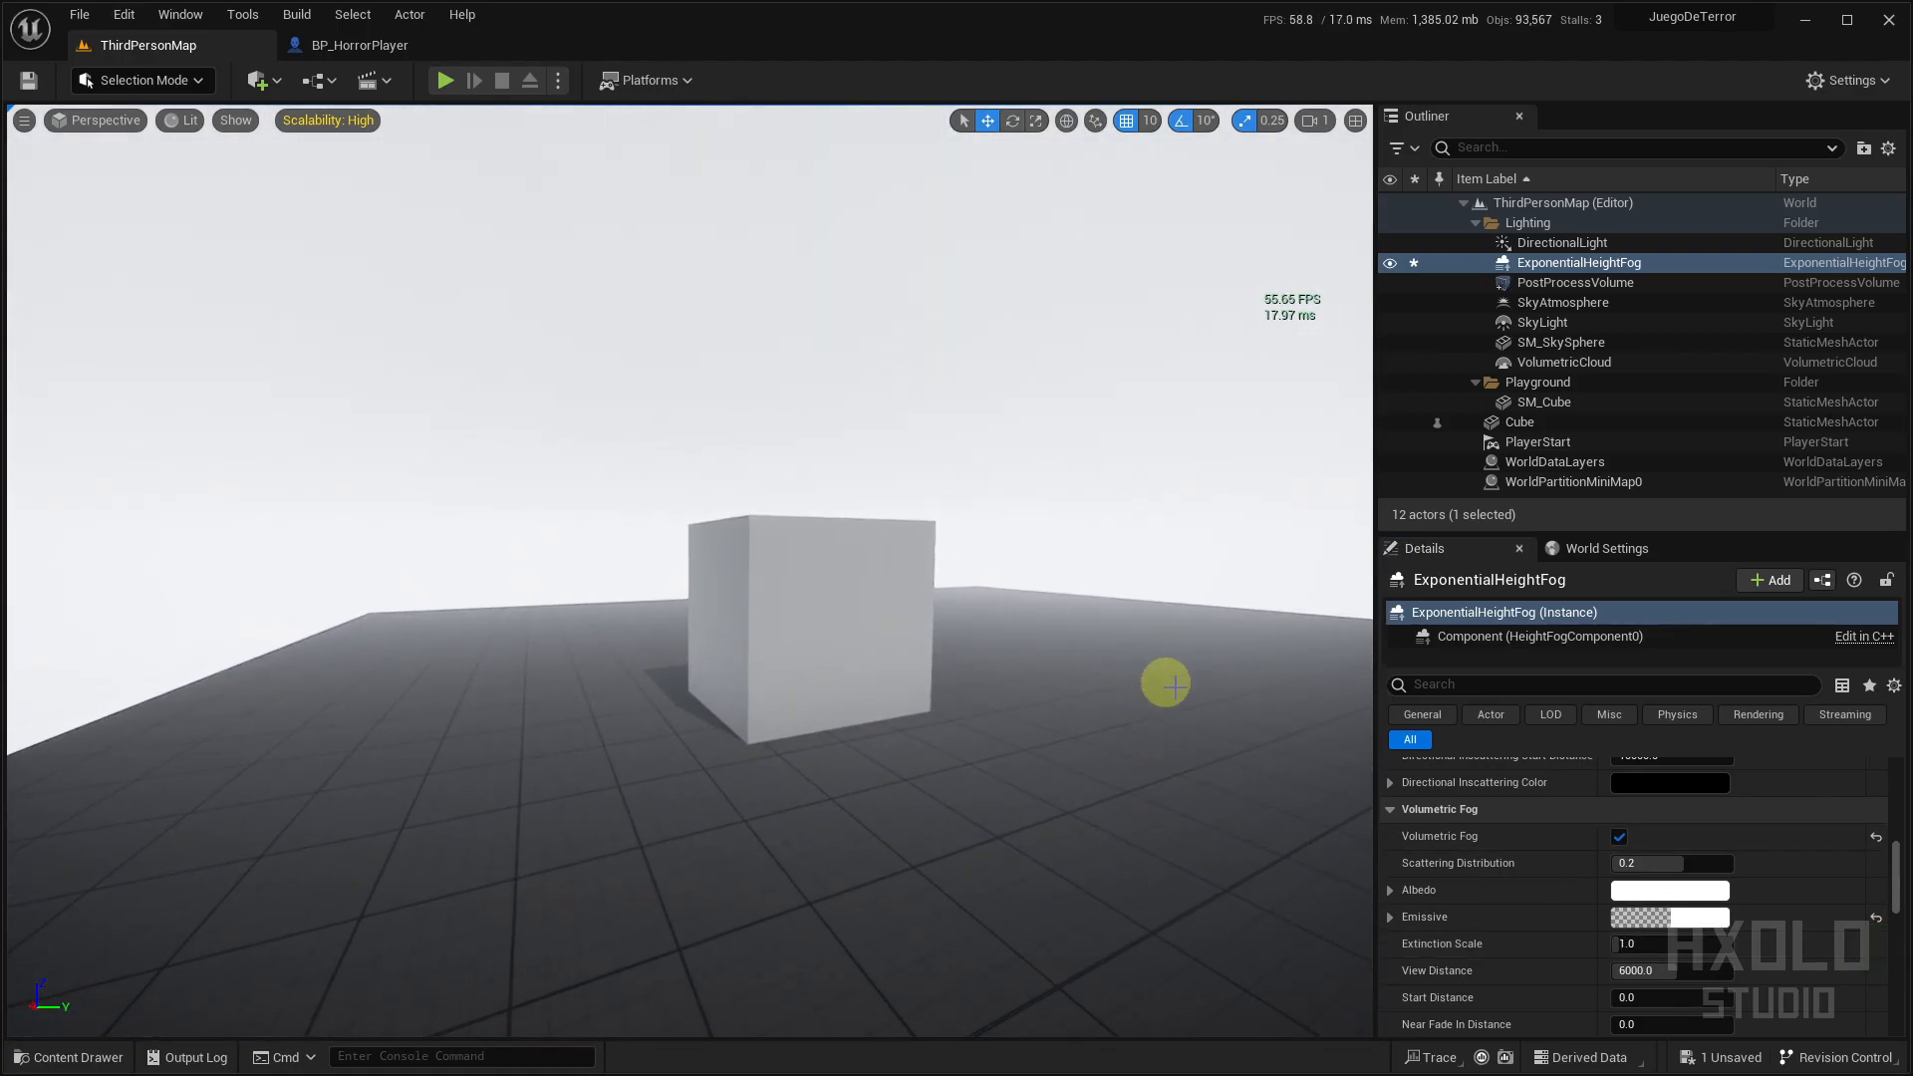
# Compare the scene with Volumetric Fog off and on, and leave Volumetric Fog disabled
pyautogui.click(1618, 837)
pyautogui.scroll(2, 588, 563)
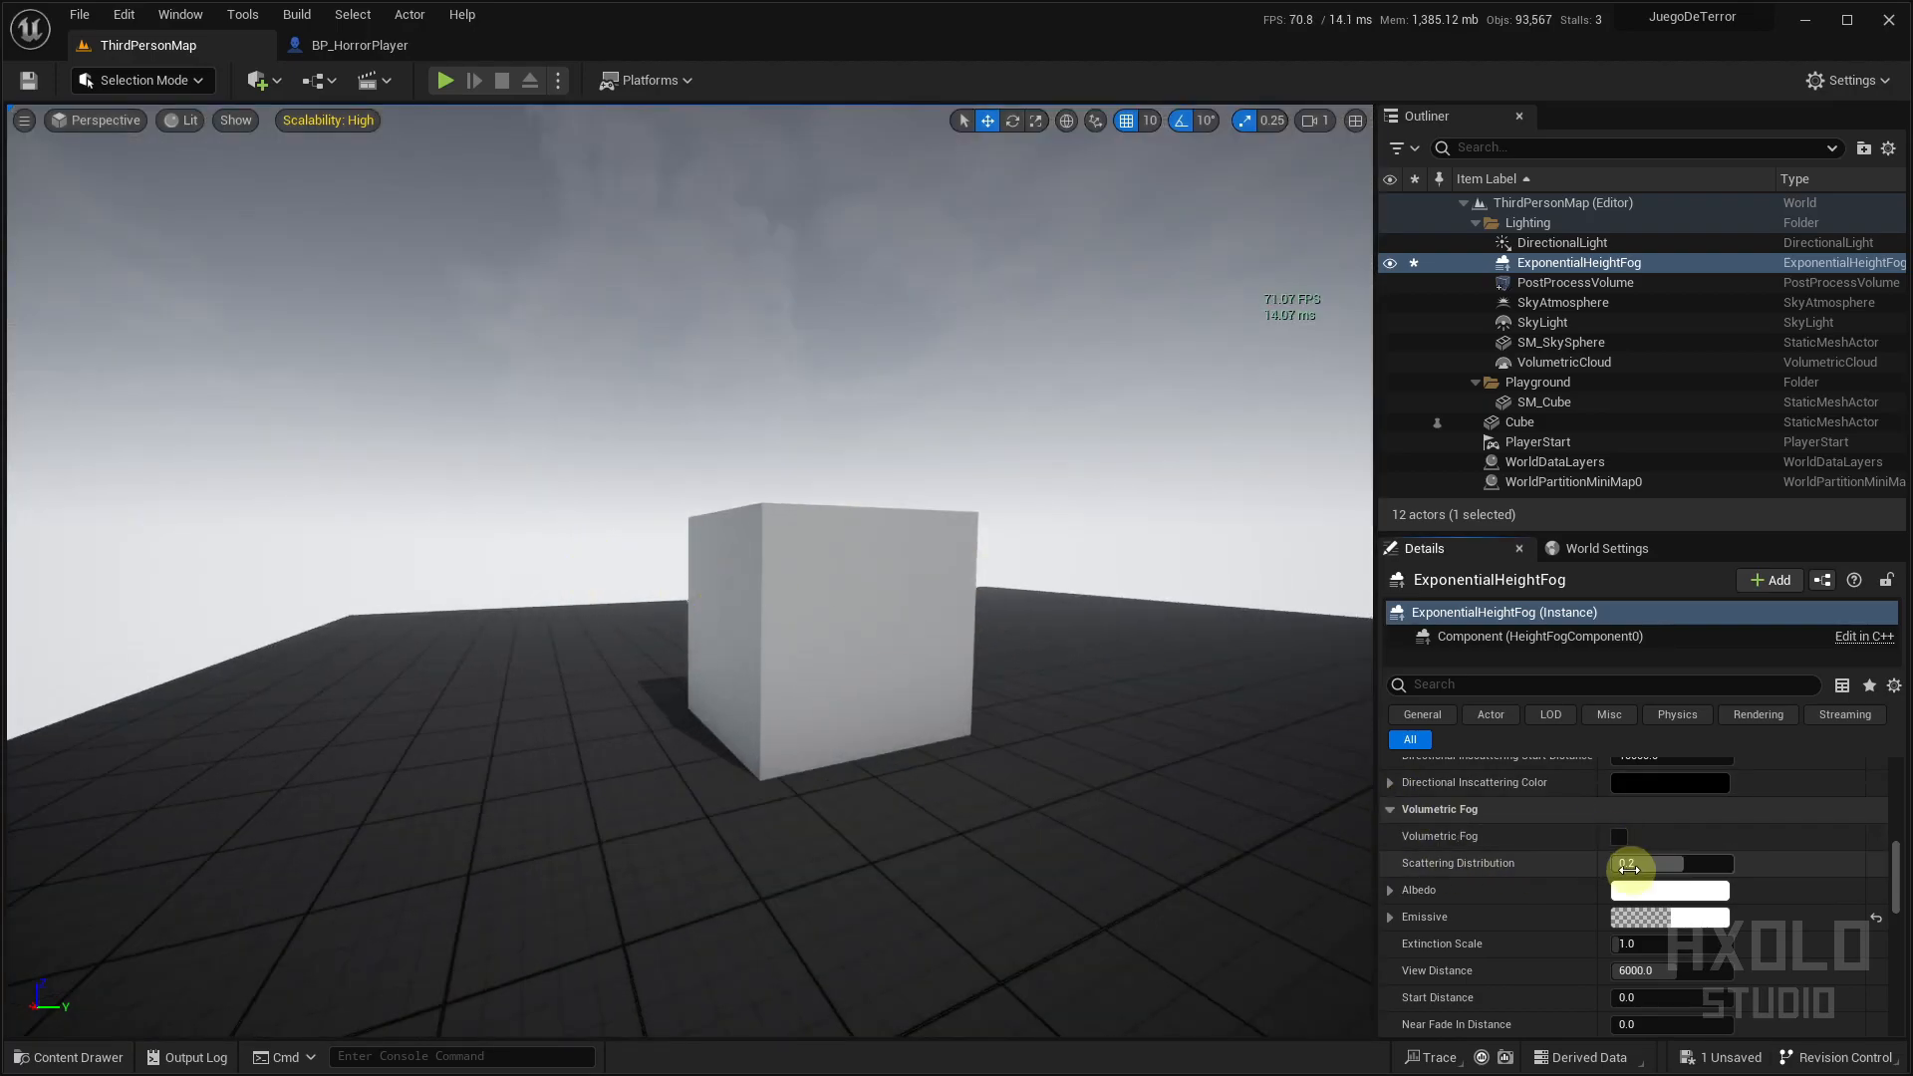
pyautogui.scroll(4, 1599, 868)
pyautogui.scroll(-2, 1576, 901)
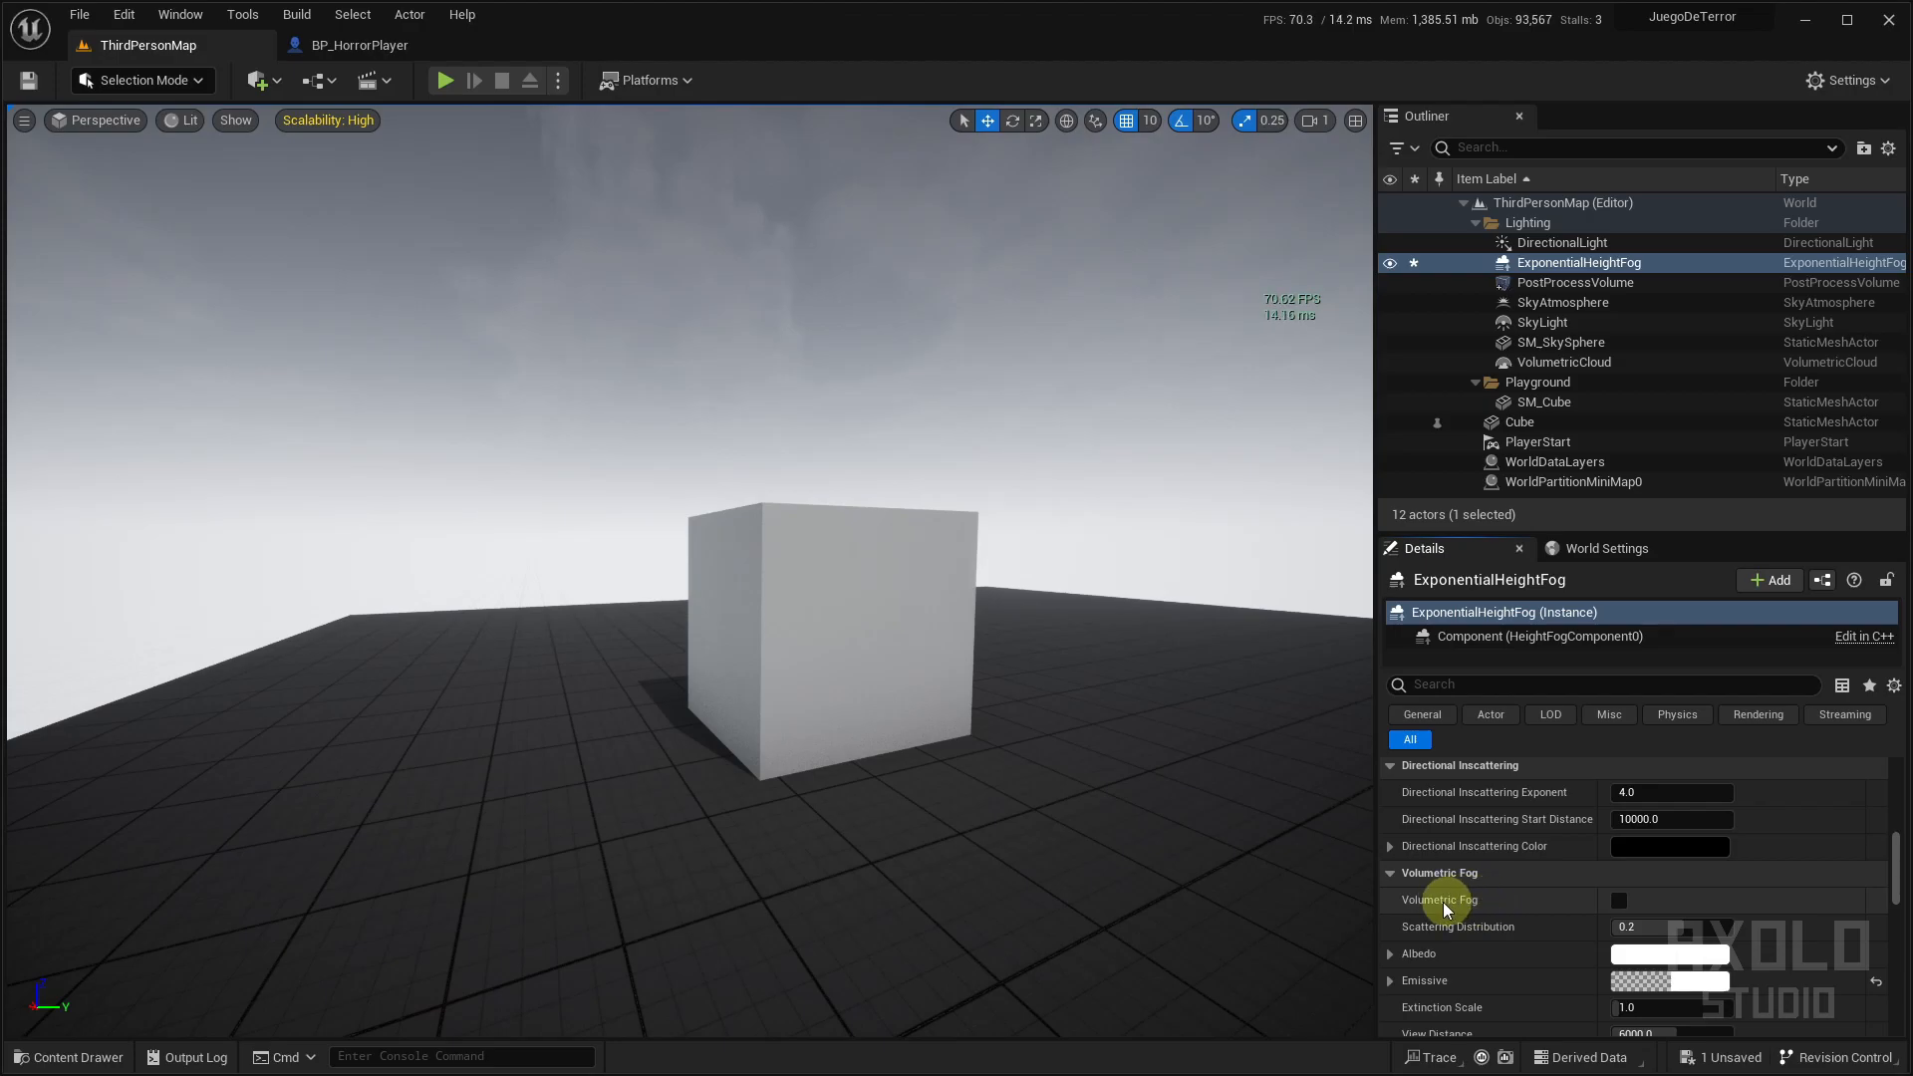
pyautogui.click(1623, 902)
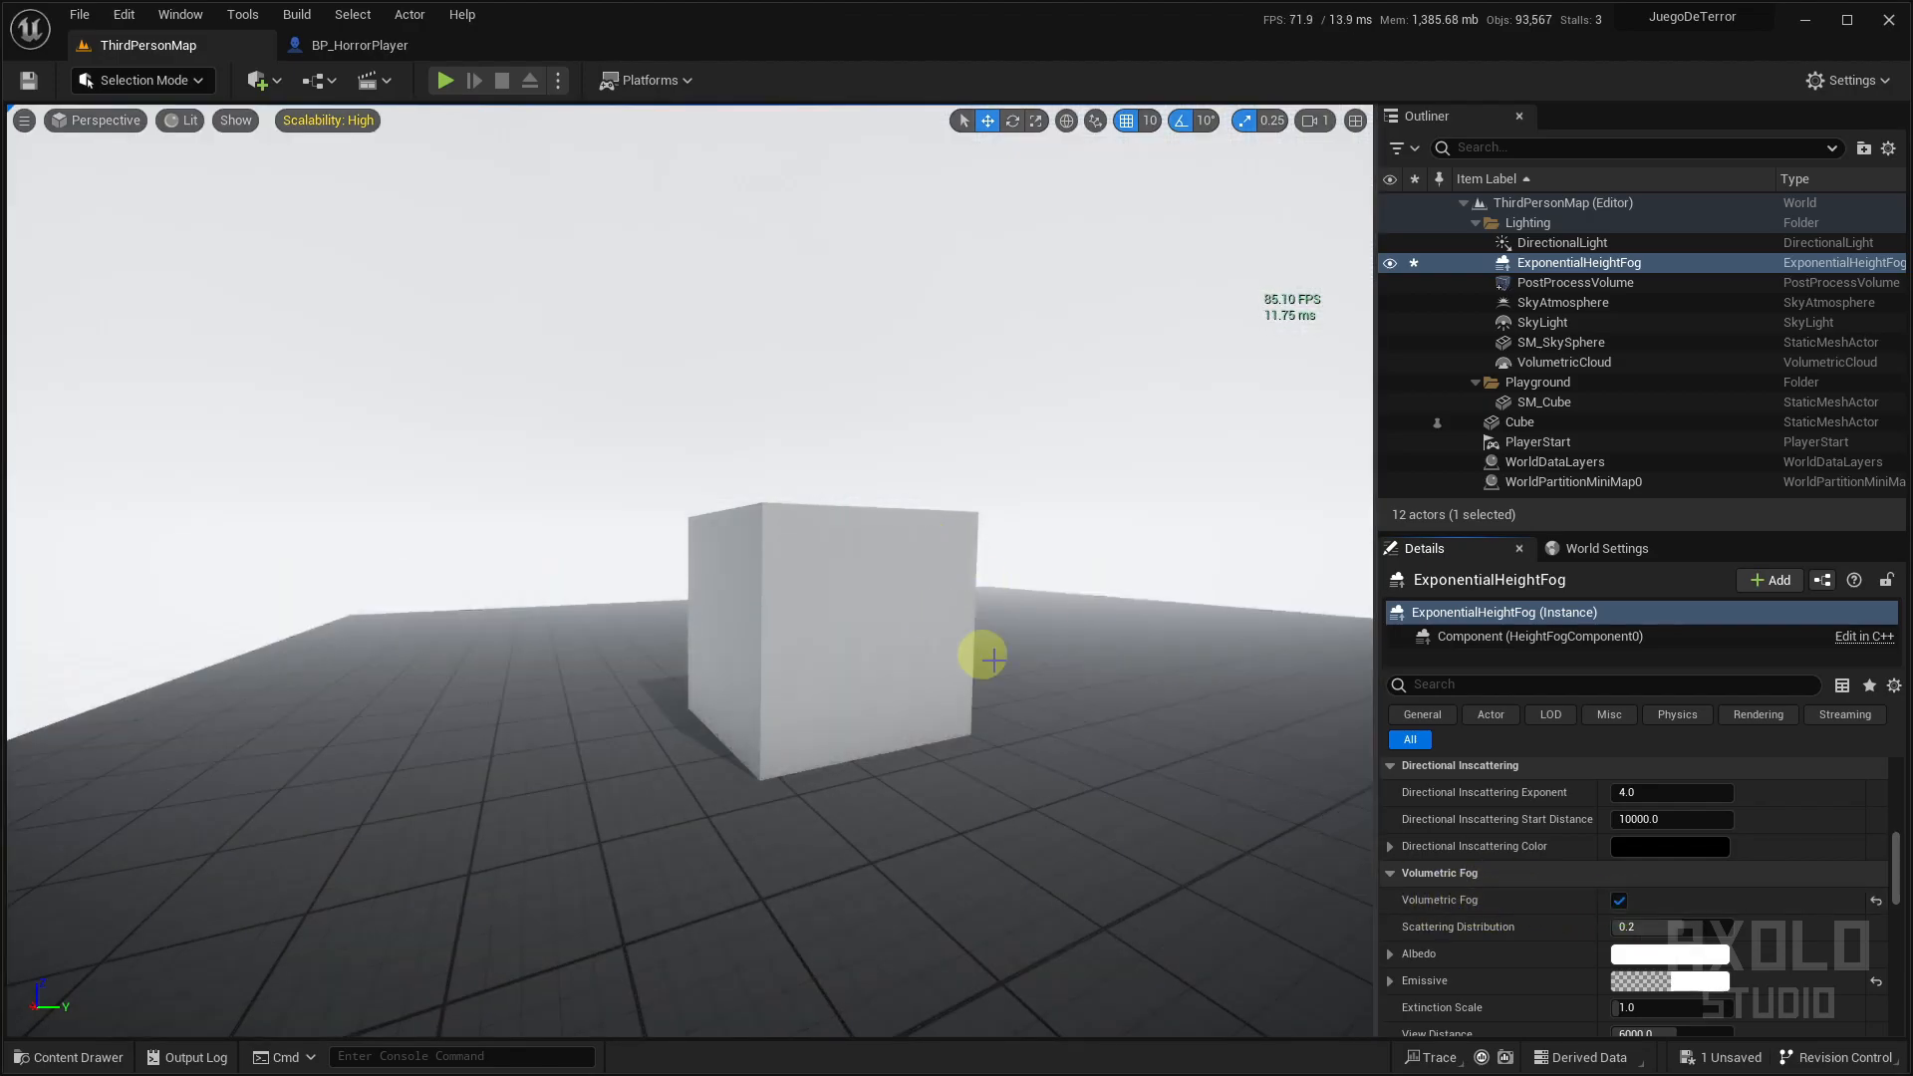
pyautogui.click(1620, 903)
# Try a Fog Density of 0.05, and reset both Fog Height Falloff and Fog Density to their defaults
pyautogui.scroll(12, 1512, 899)
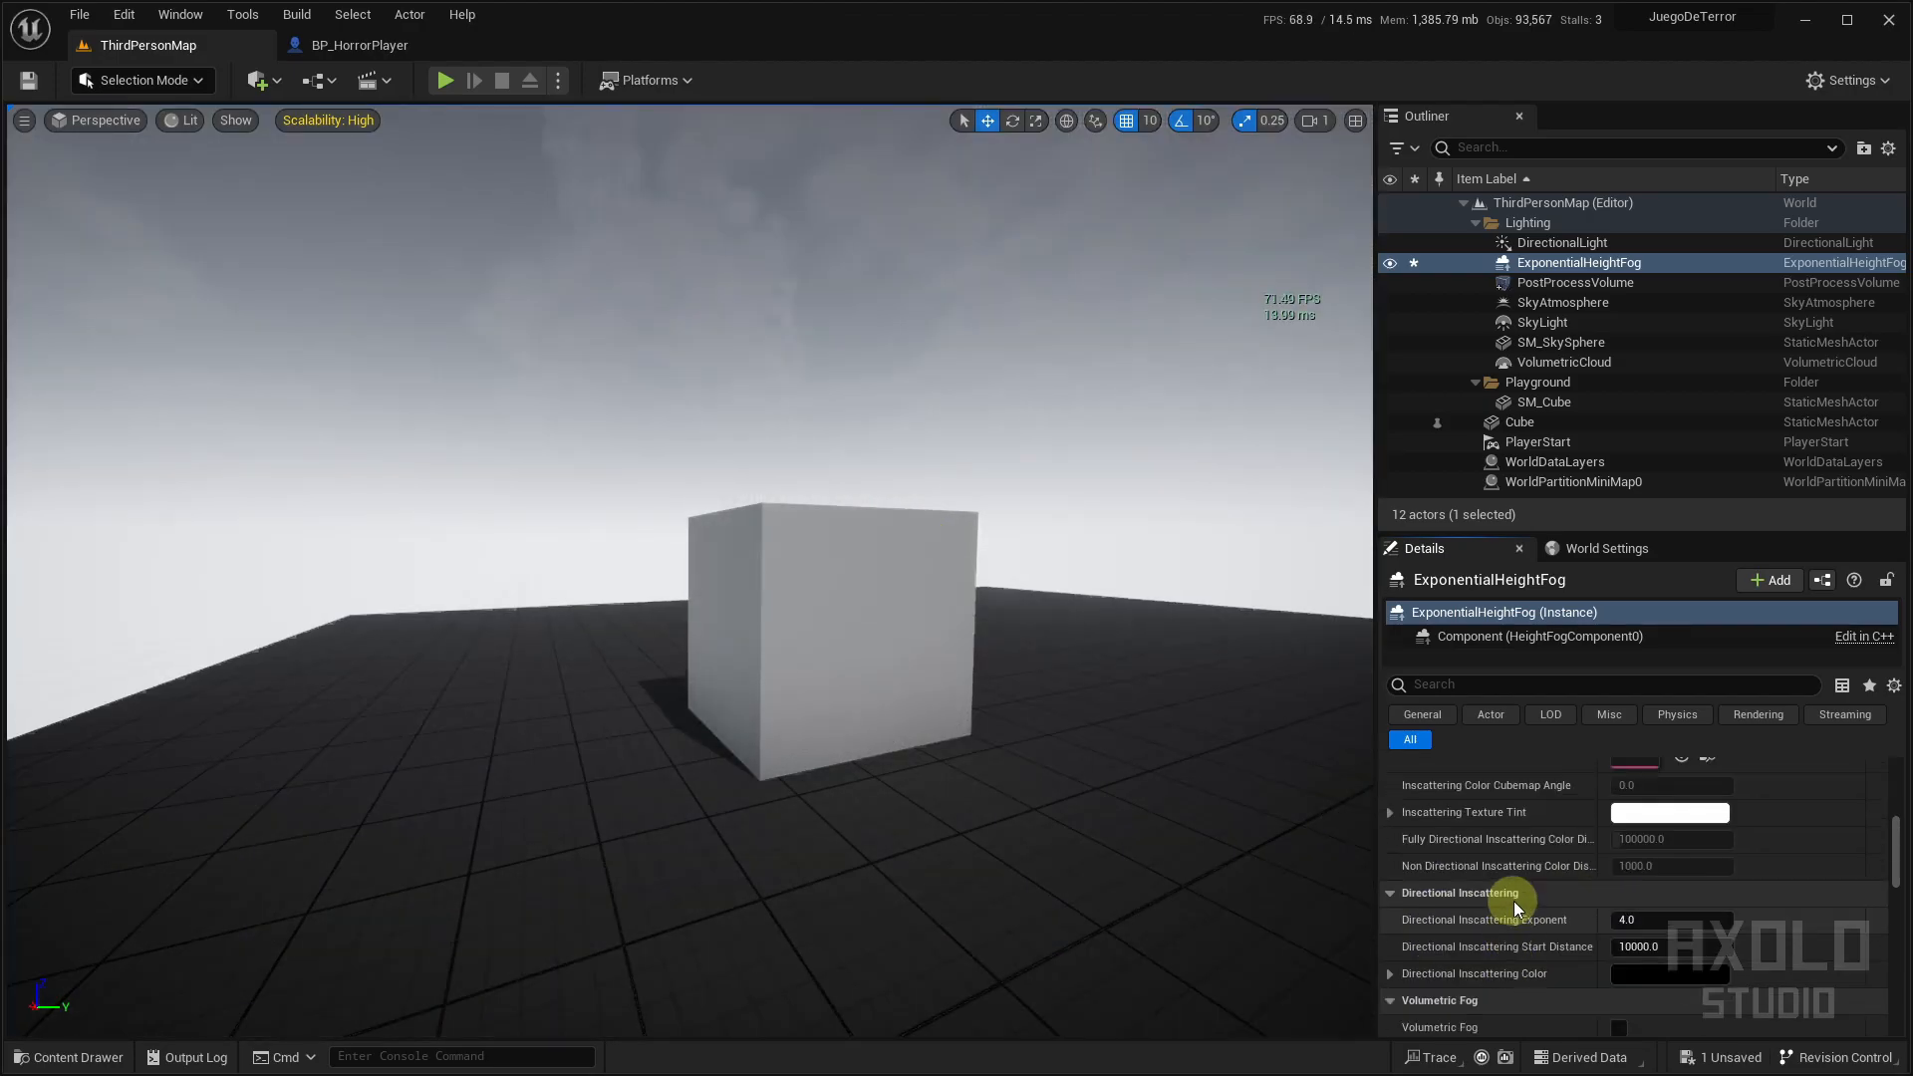
pyautogui.scroll(2, 1538, 883)
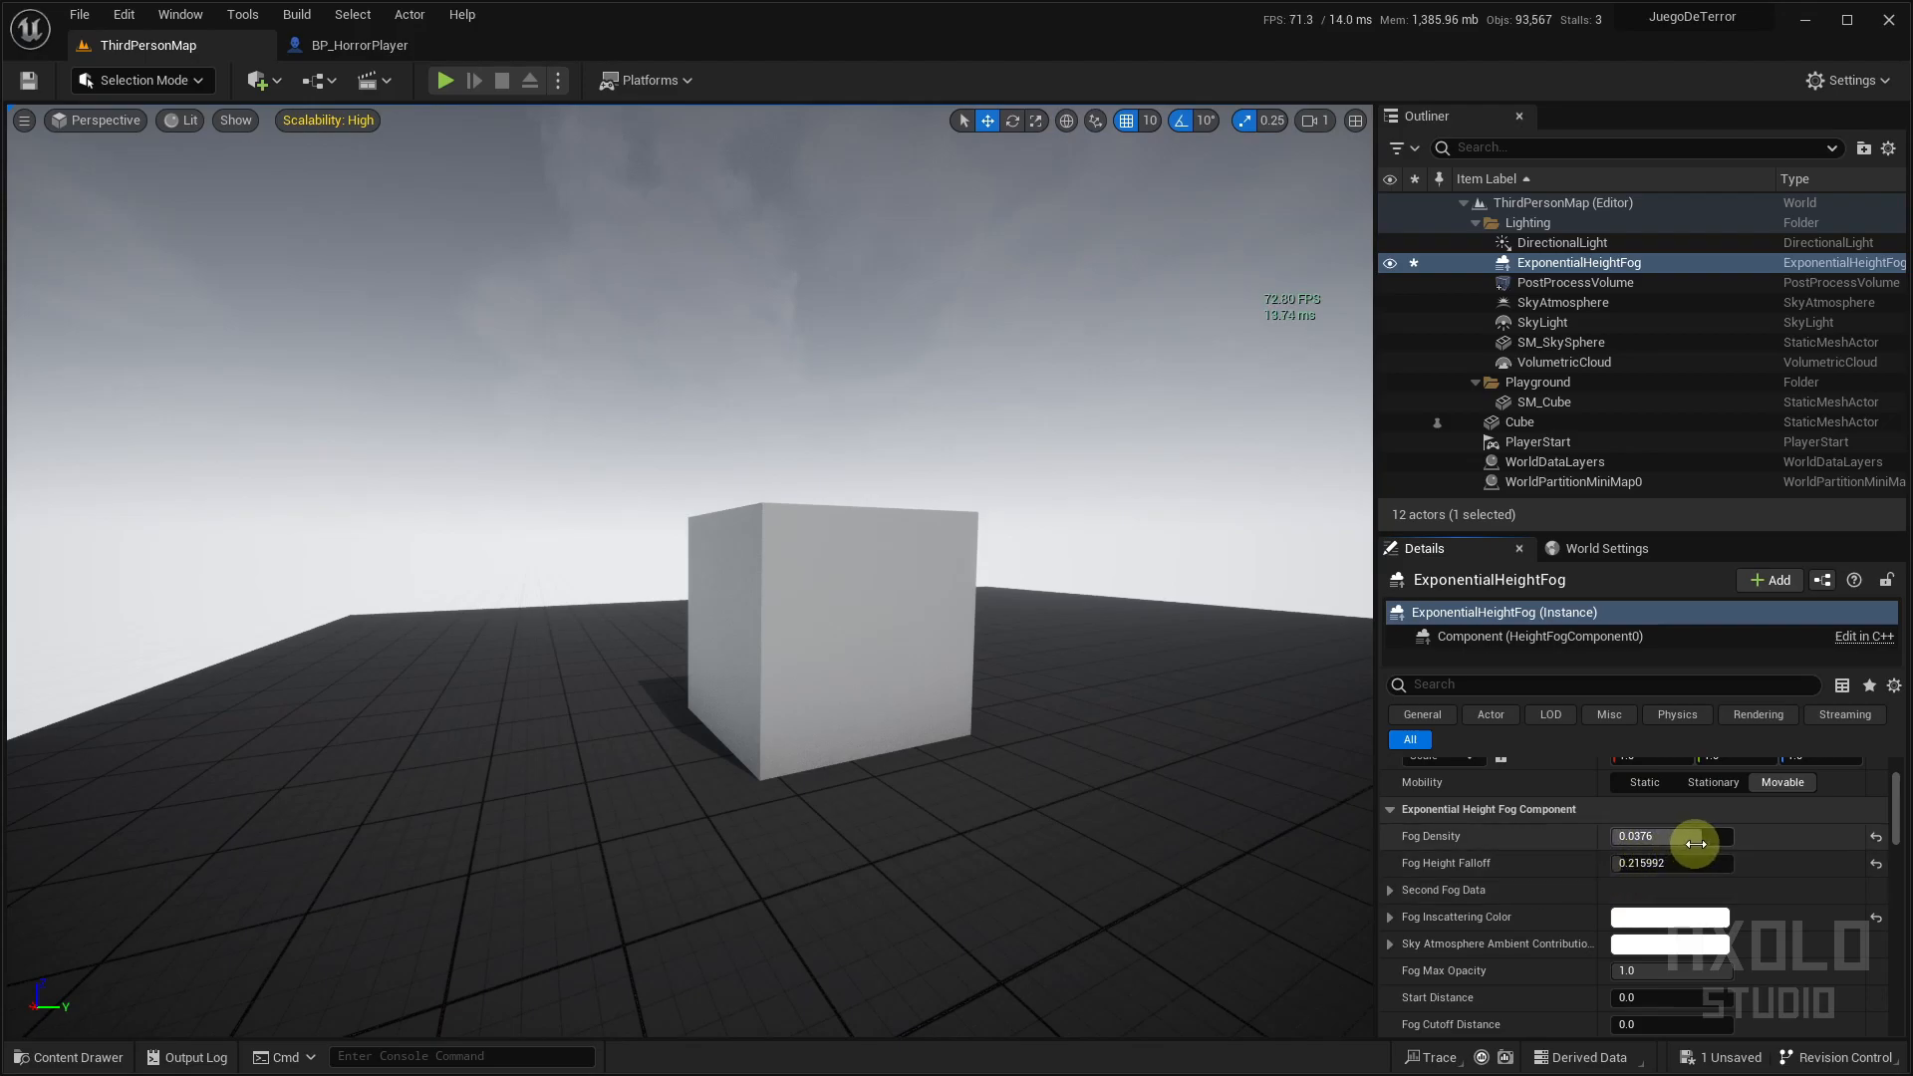
pyautogui.moveTo(1706, 840); pyautogui.dragTo(1734, 844)
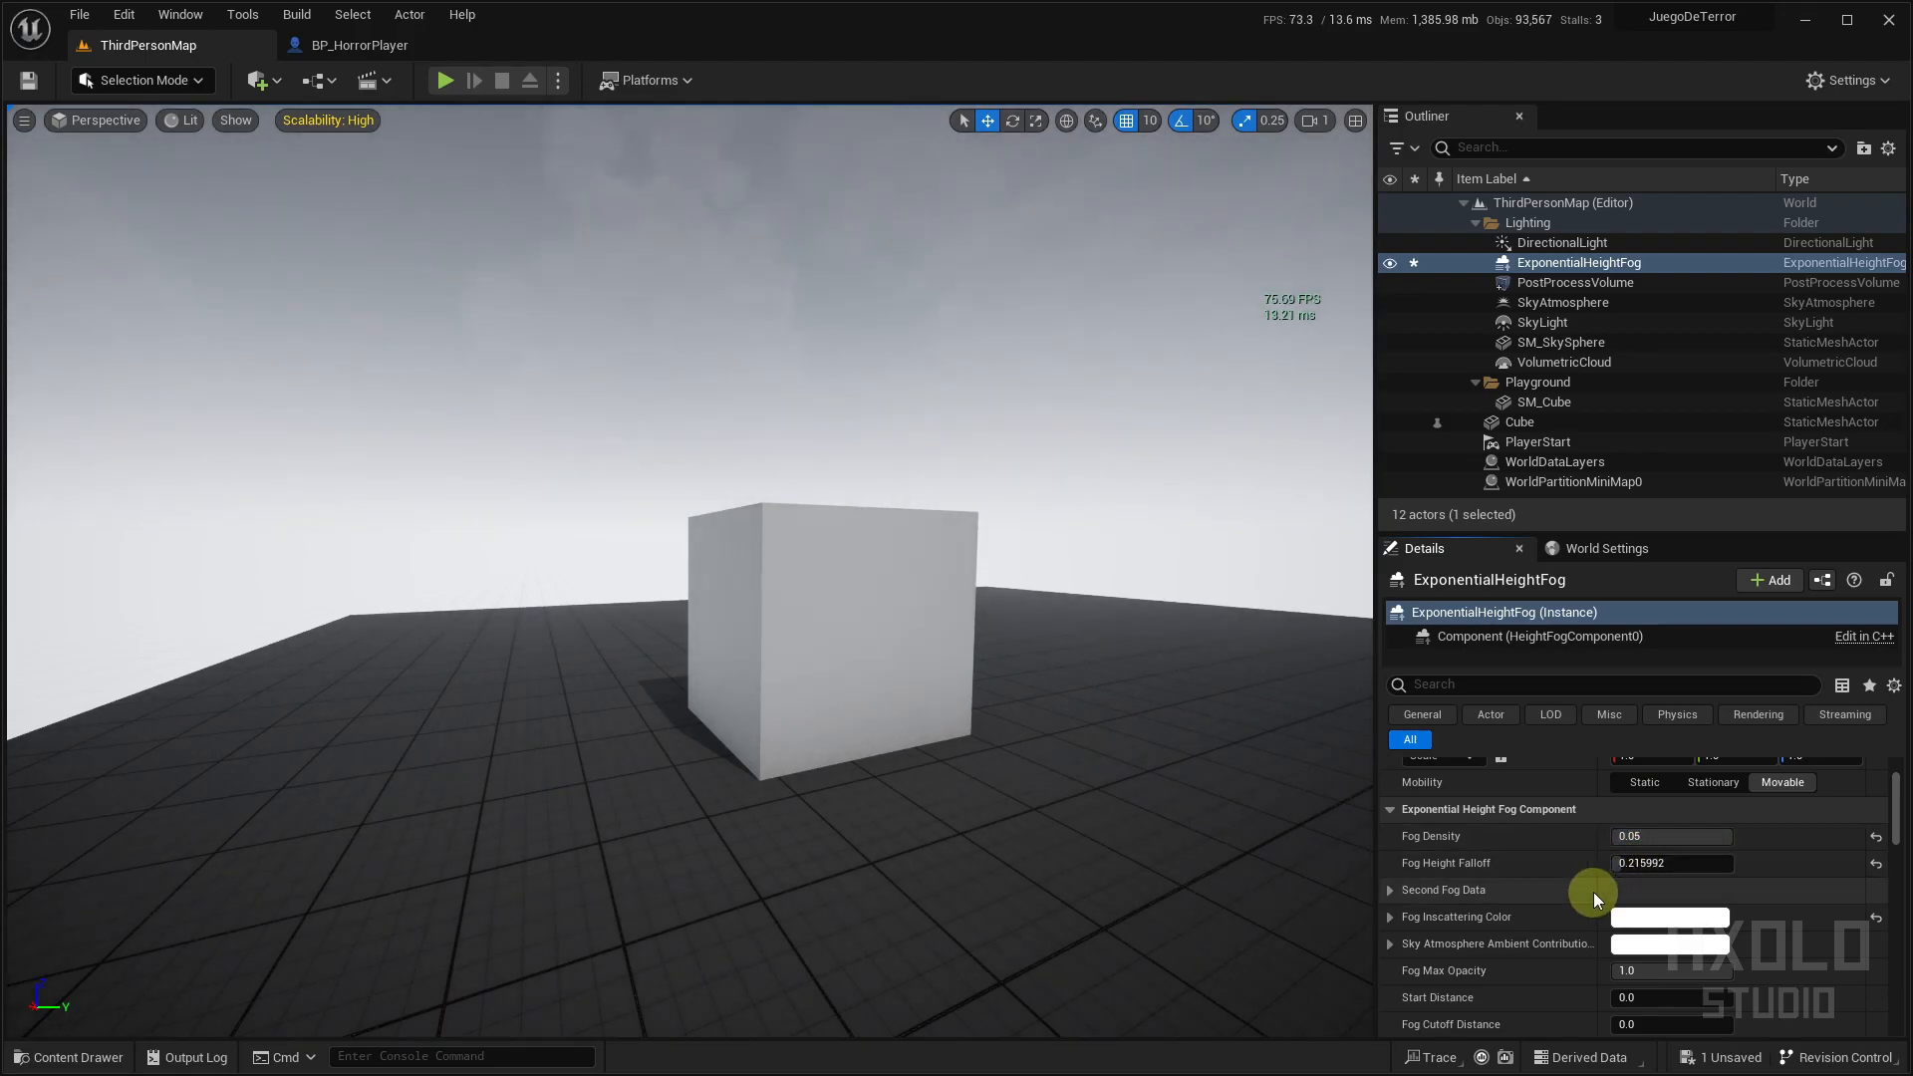
pyautogui.scroll(-1, 1590, 893)
pyautogui.click(1877, 832)
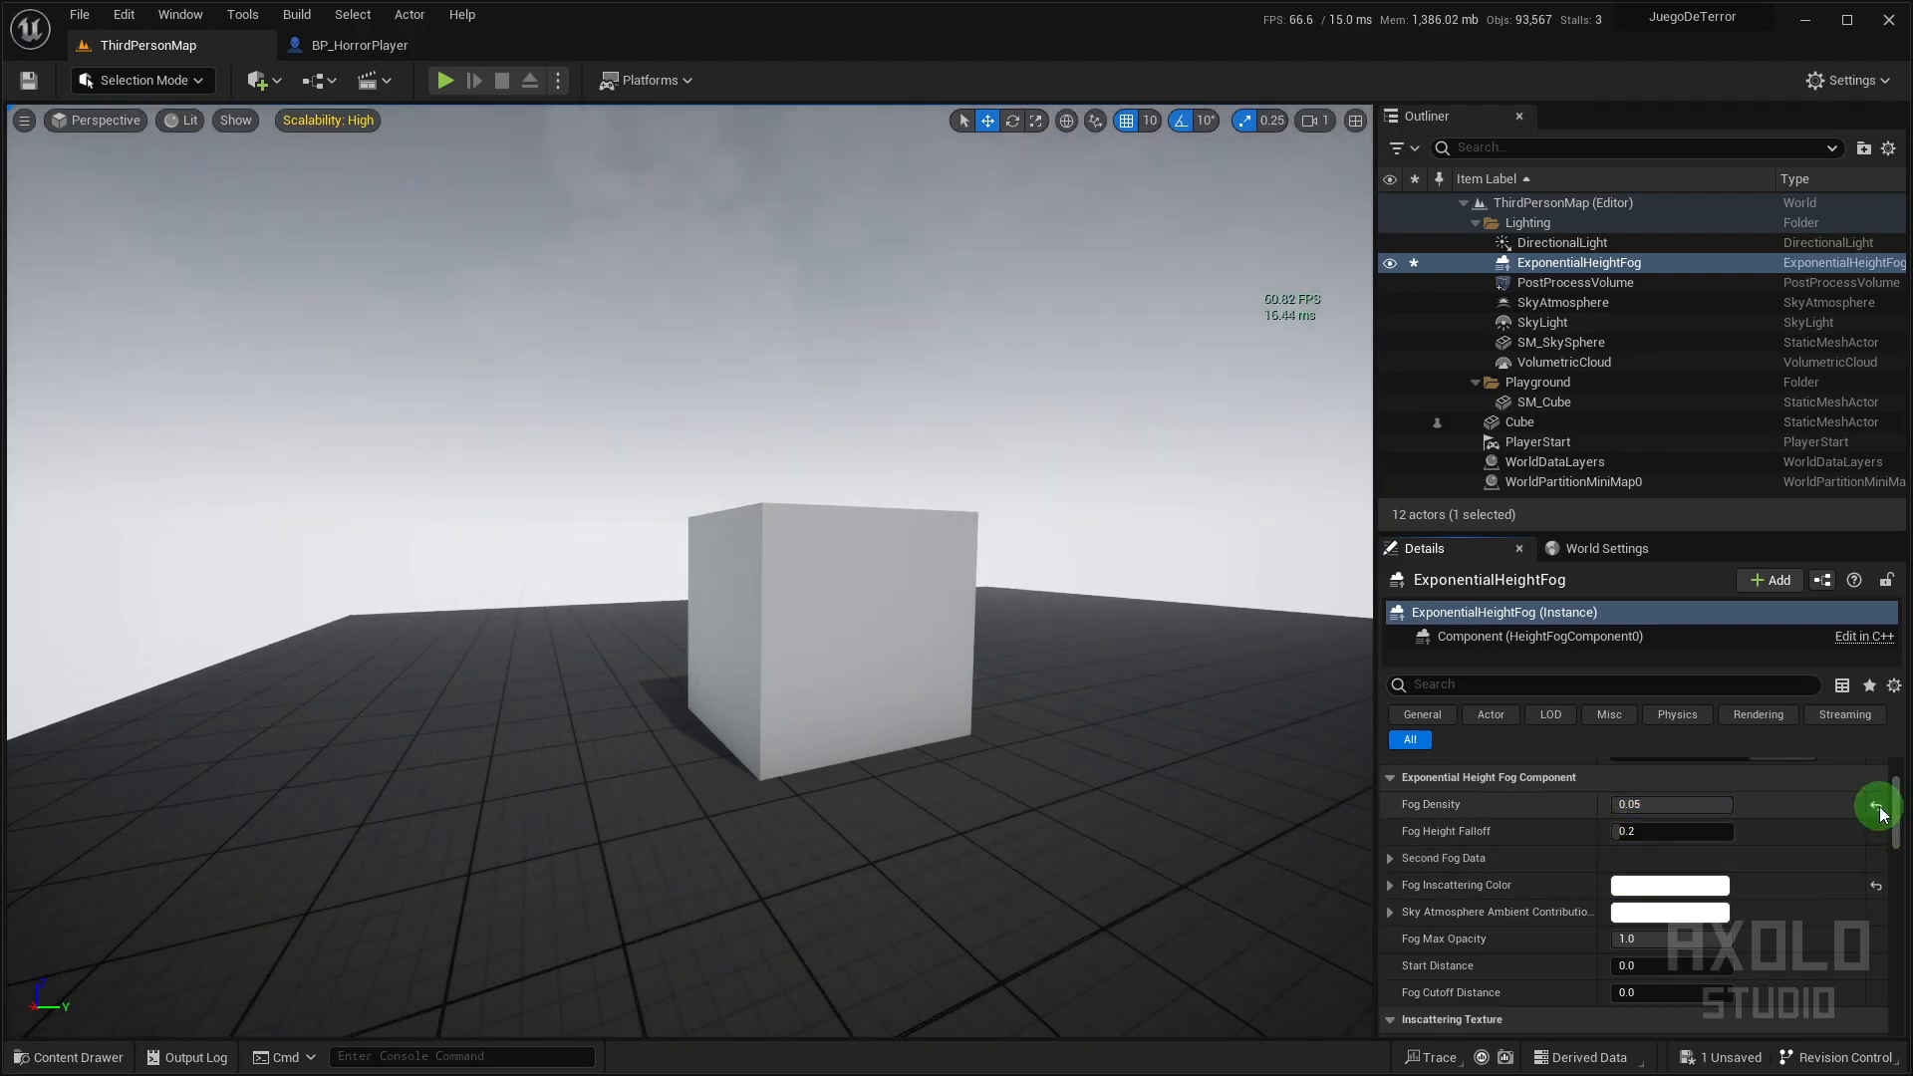
pyautogui.click(1876, 804)
# Set the height fog's Fog Density to about 0.0496 and its Fog Height Falloff to 0.55
pyautogui.moveTo(1653, 807); pyautogui.dragTo(1748, 800)
pyautogui.moveTo(1644, 833); pyautogui.dragTo(1668, 833)
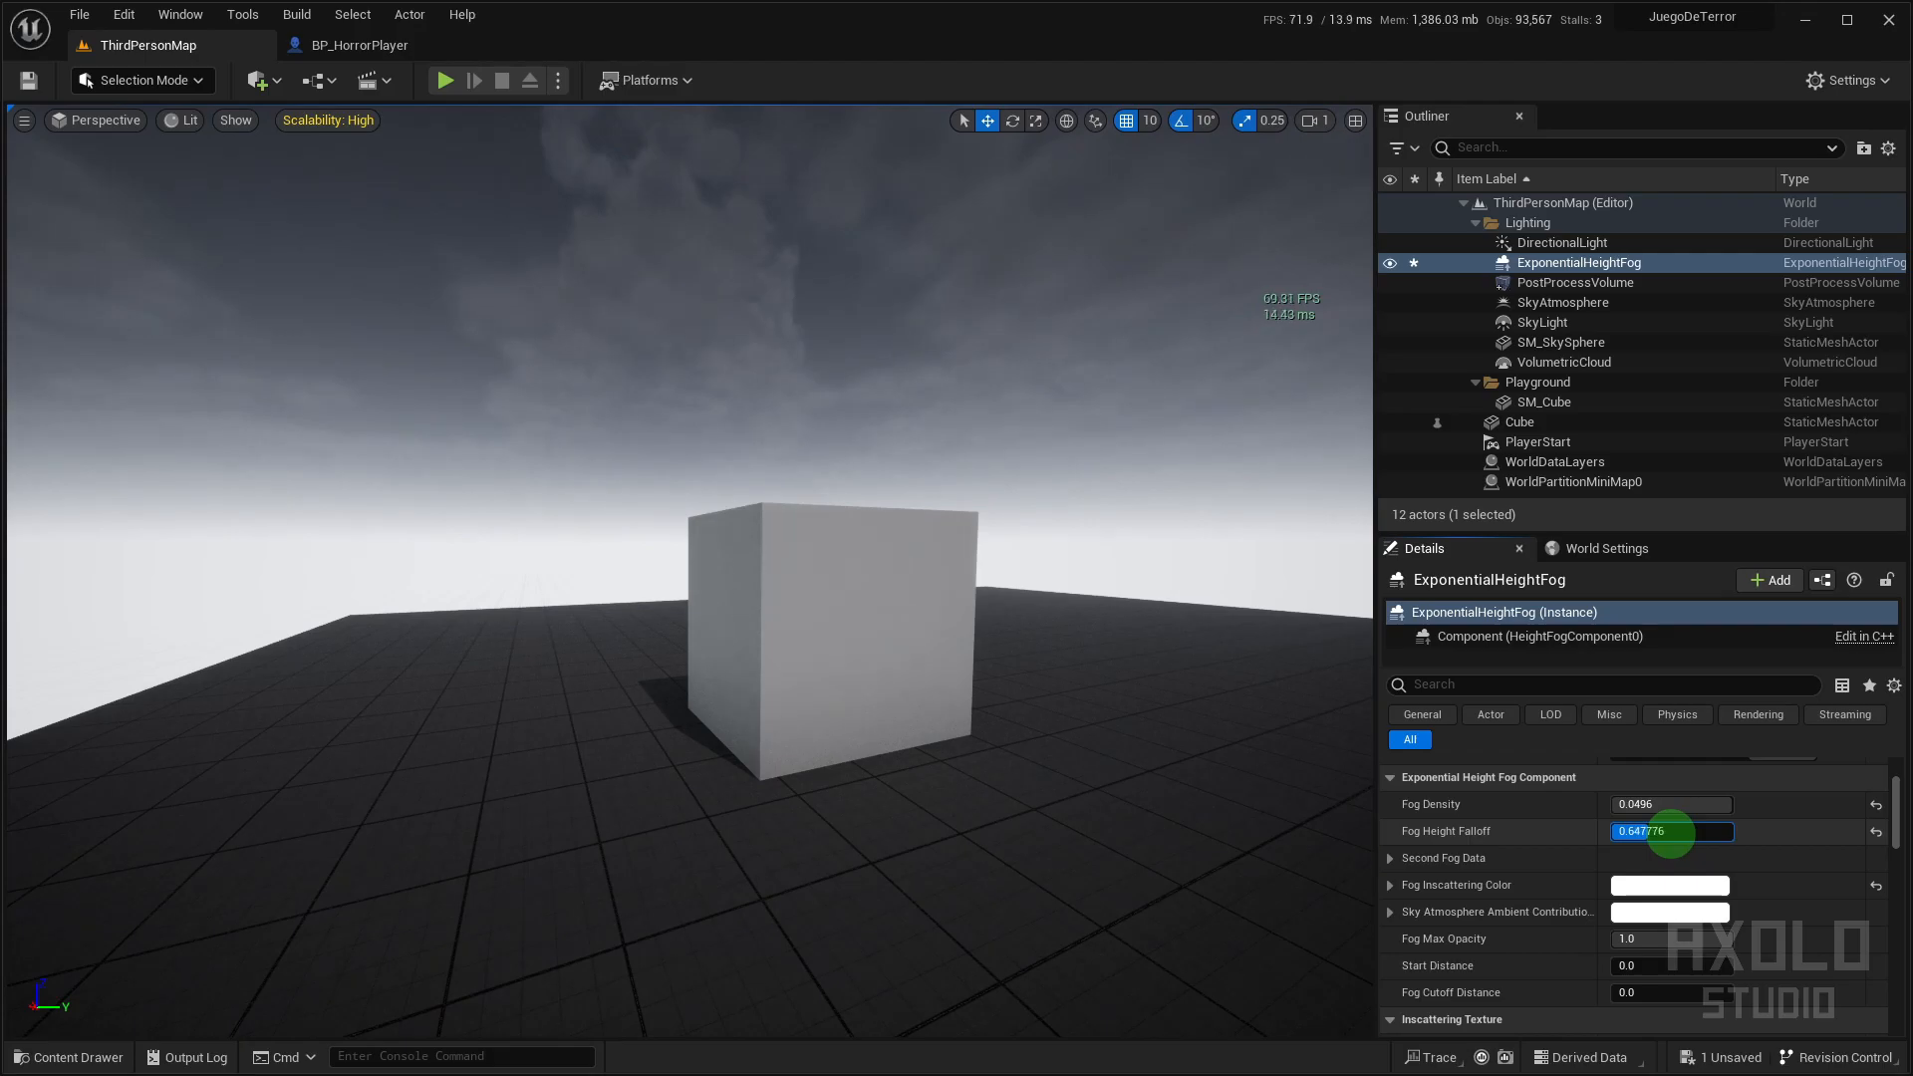
pyautogui.write('0.55')
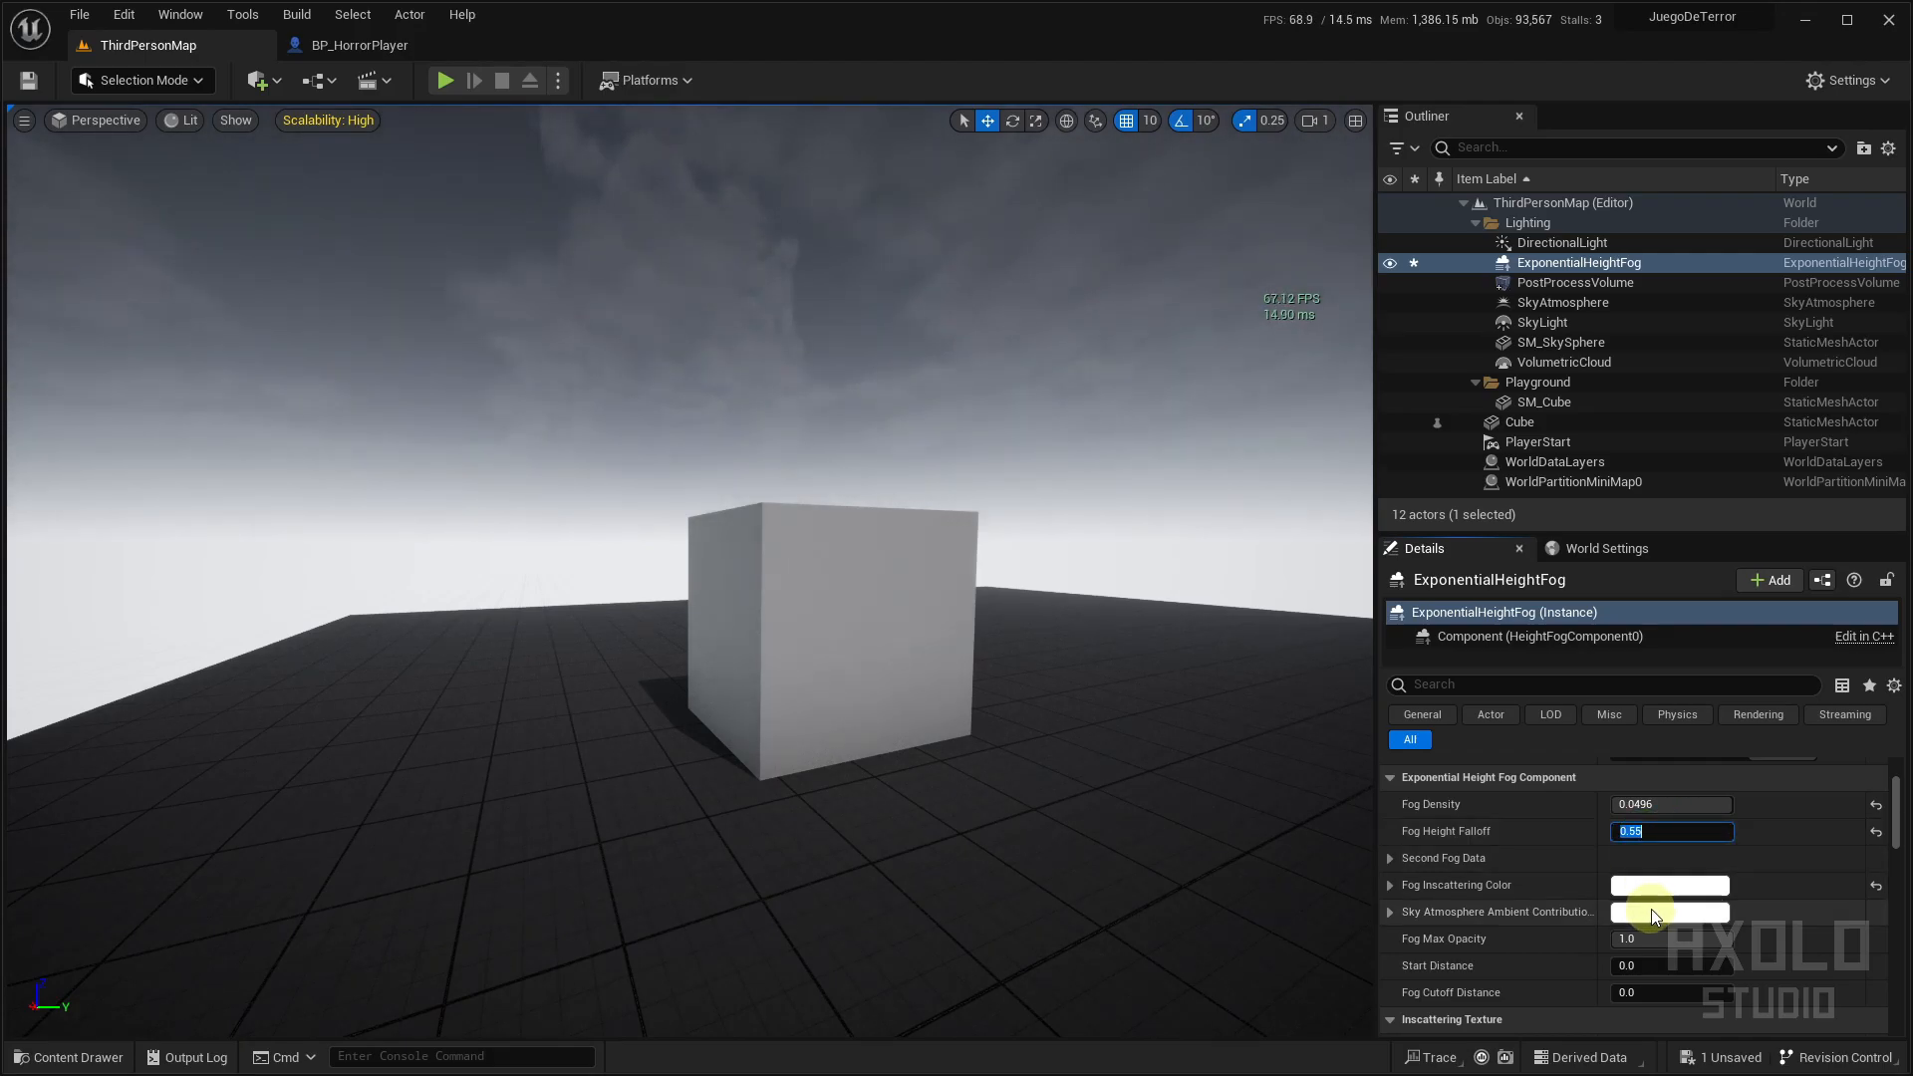
# Darken the Fog Inscattering Color to a neutral grey with a brightness value of about 0.19
pyautogui.click(1663, 885)
pyautogui.moveTo(1514, 707); pyautogui.dragTo(1523, 633)
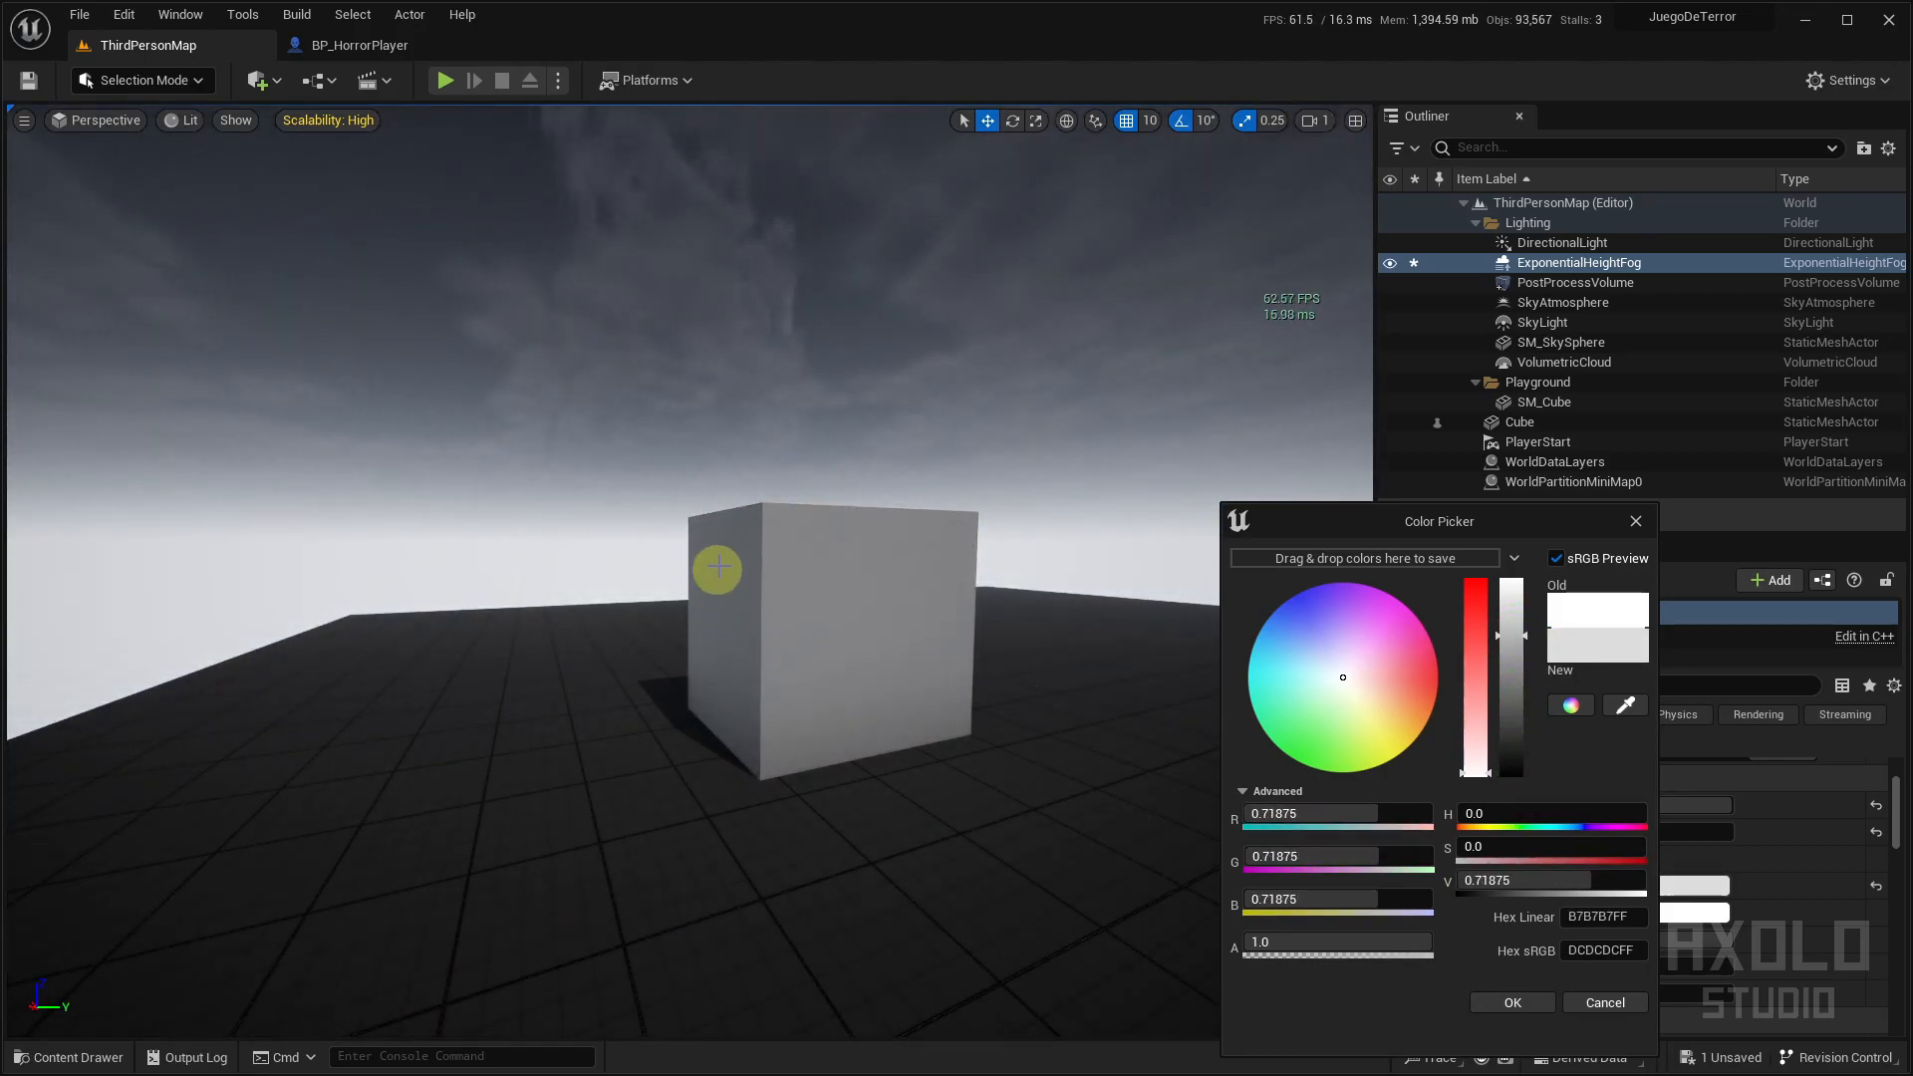
pyautogui.moveTo(1516, 636); pyautogui.dragTo(1535, 735)
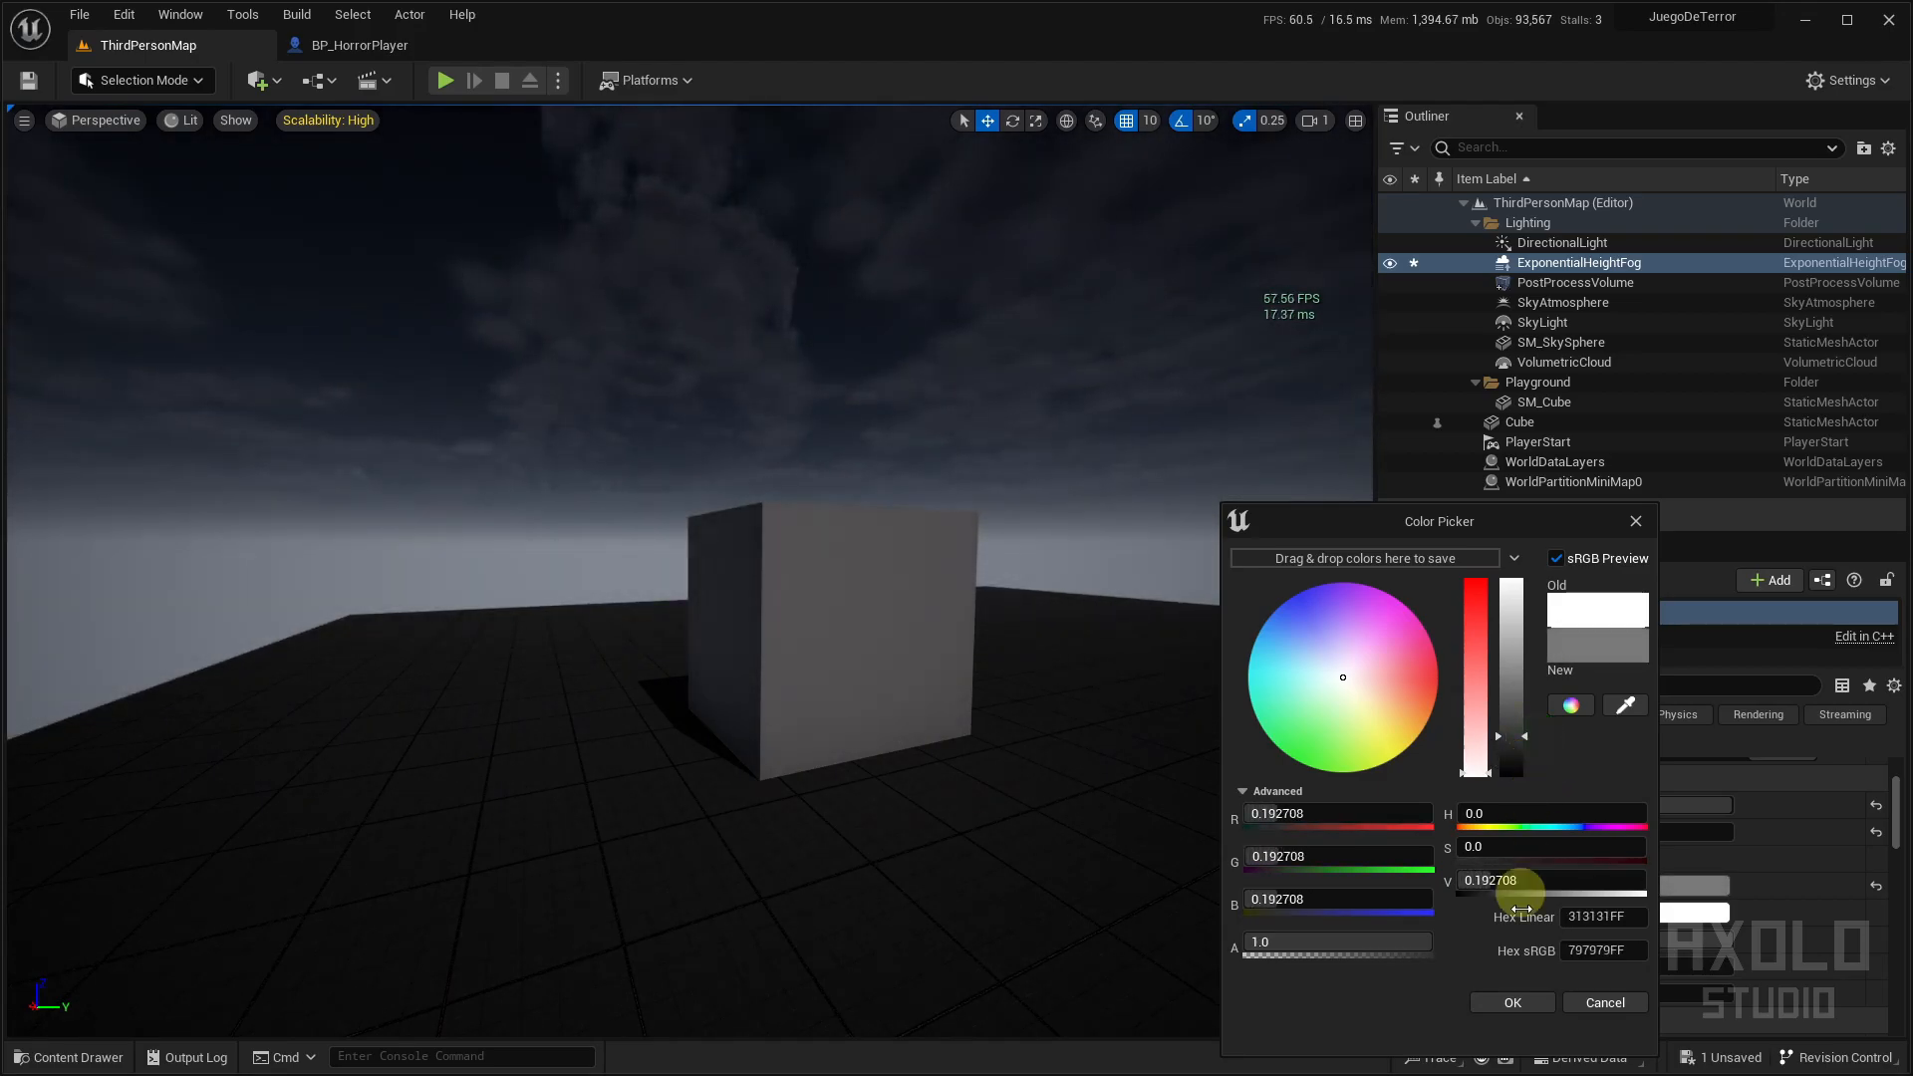
pyautogui.click(1498, 1002)
# Try varying the Fog Max Opacity, leave it at 1.0, and look around the cube and the horizon
pyautogui.scroll(-2, 1565, 910)
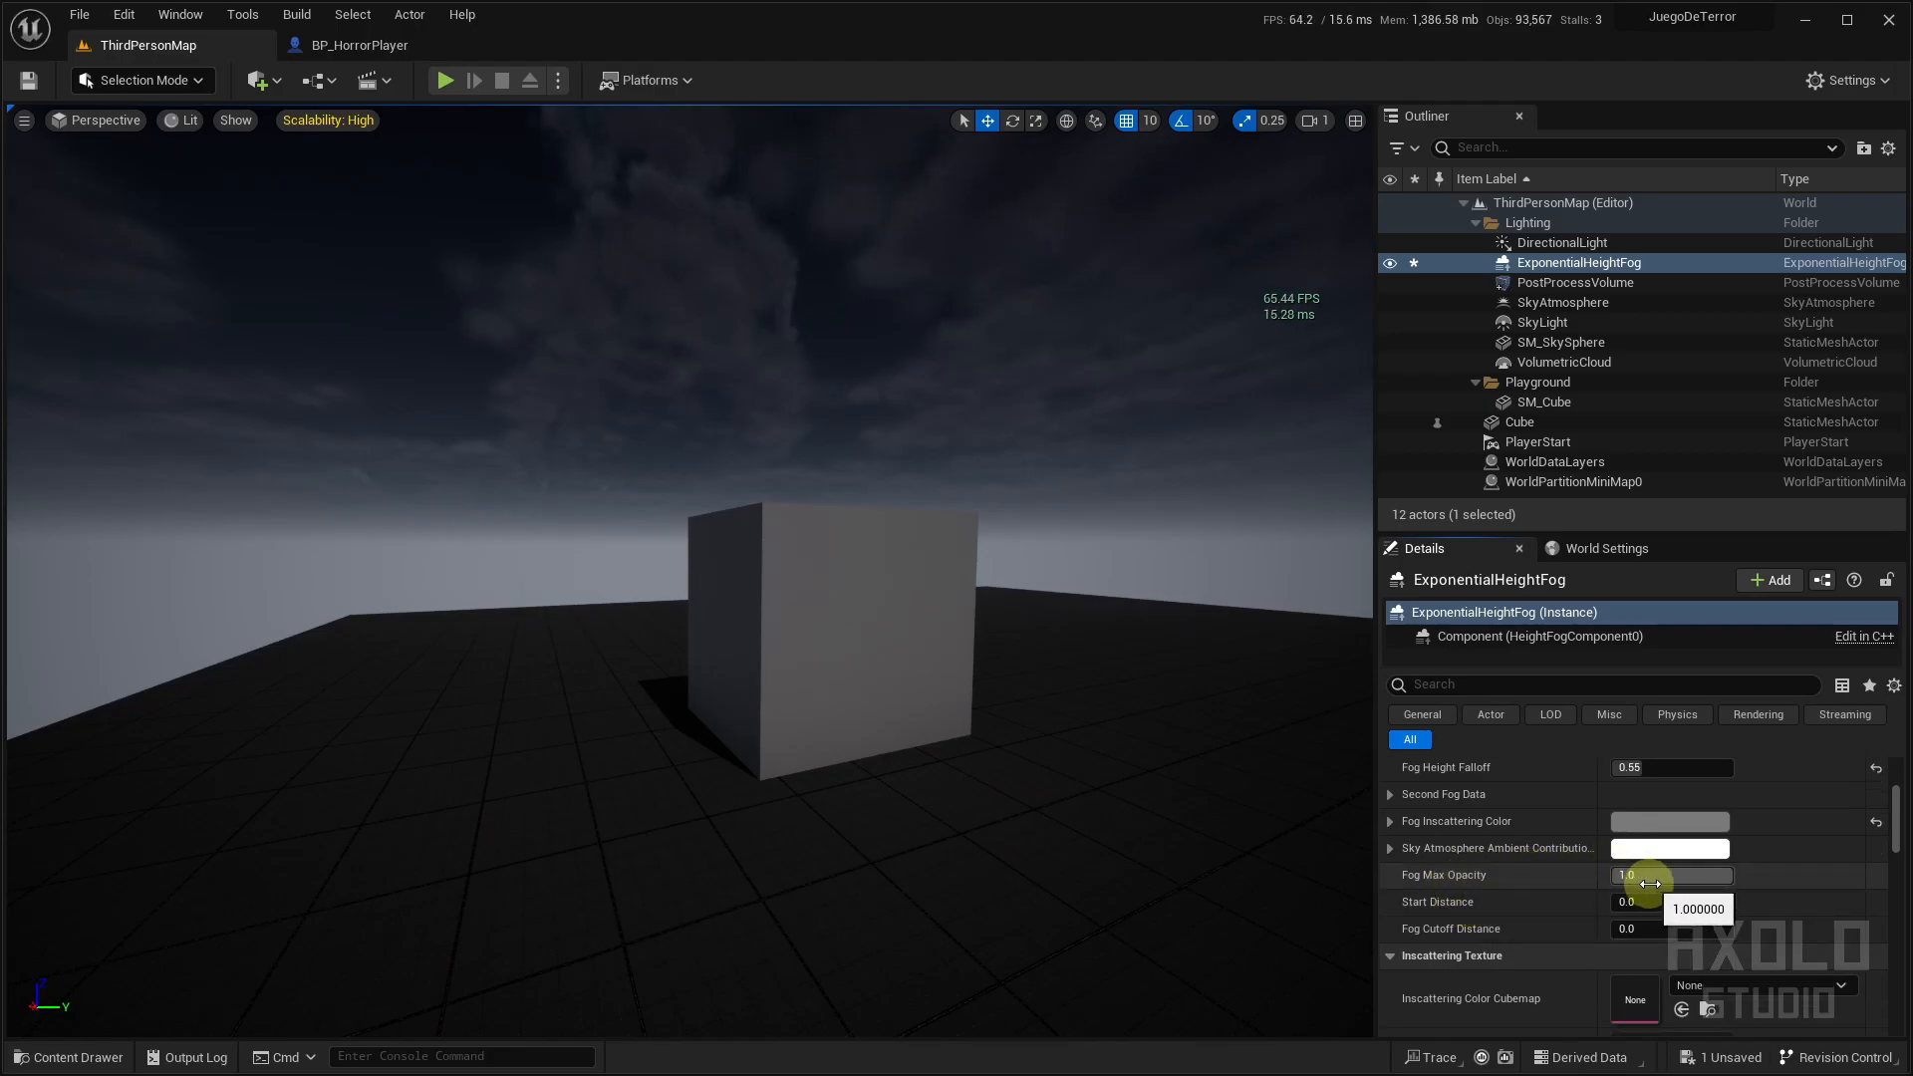
pyautogui.moveTo(1695, 877); pyautogui.dragTo(1733, 878)
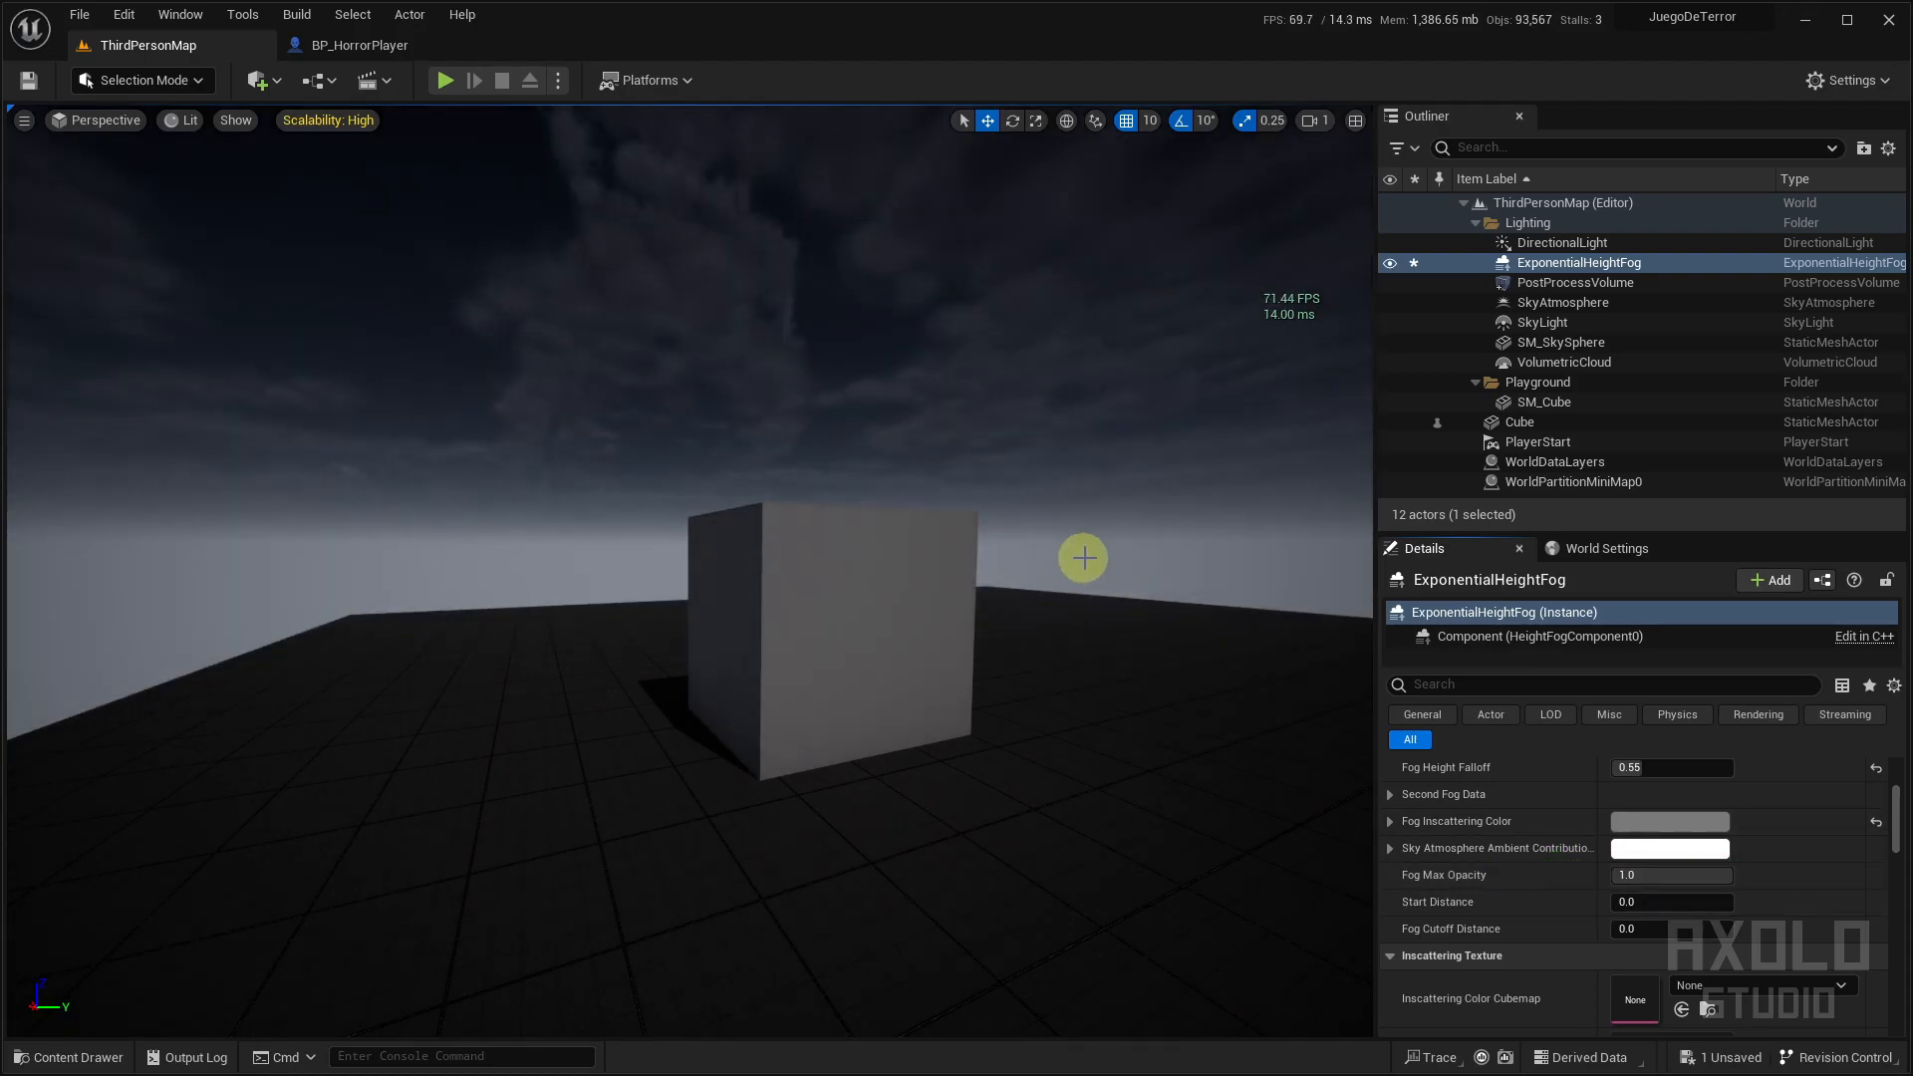
pyautogui.moveTo(1119, 724); pyautogui.dragTo(1155, 833, button='right')
pyautogui.press('s')
pyautogui.press('w')
pyautogui.moveTo(990, 493); pyautogui.dragTo(1096, 429, button='right')
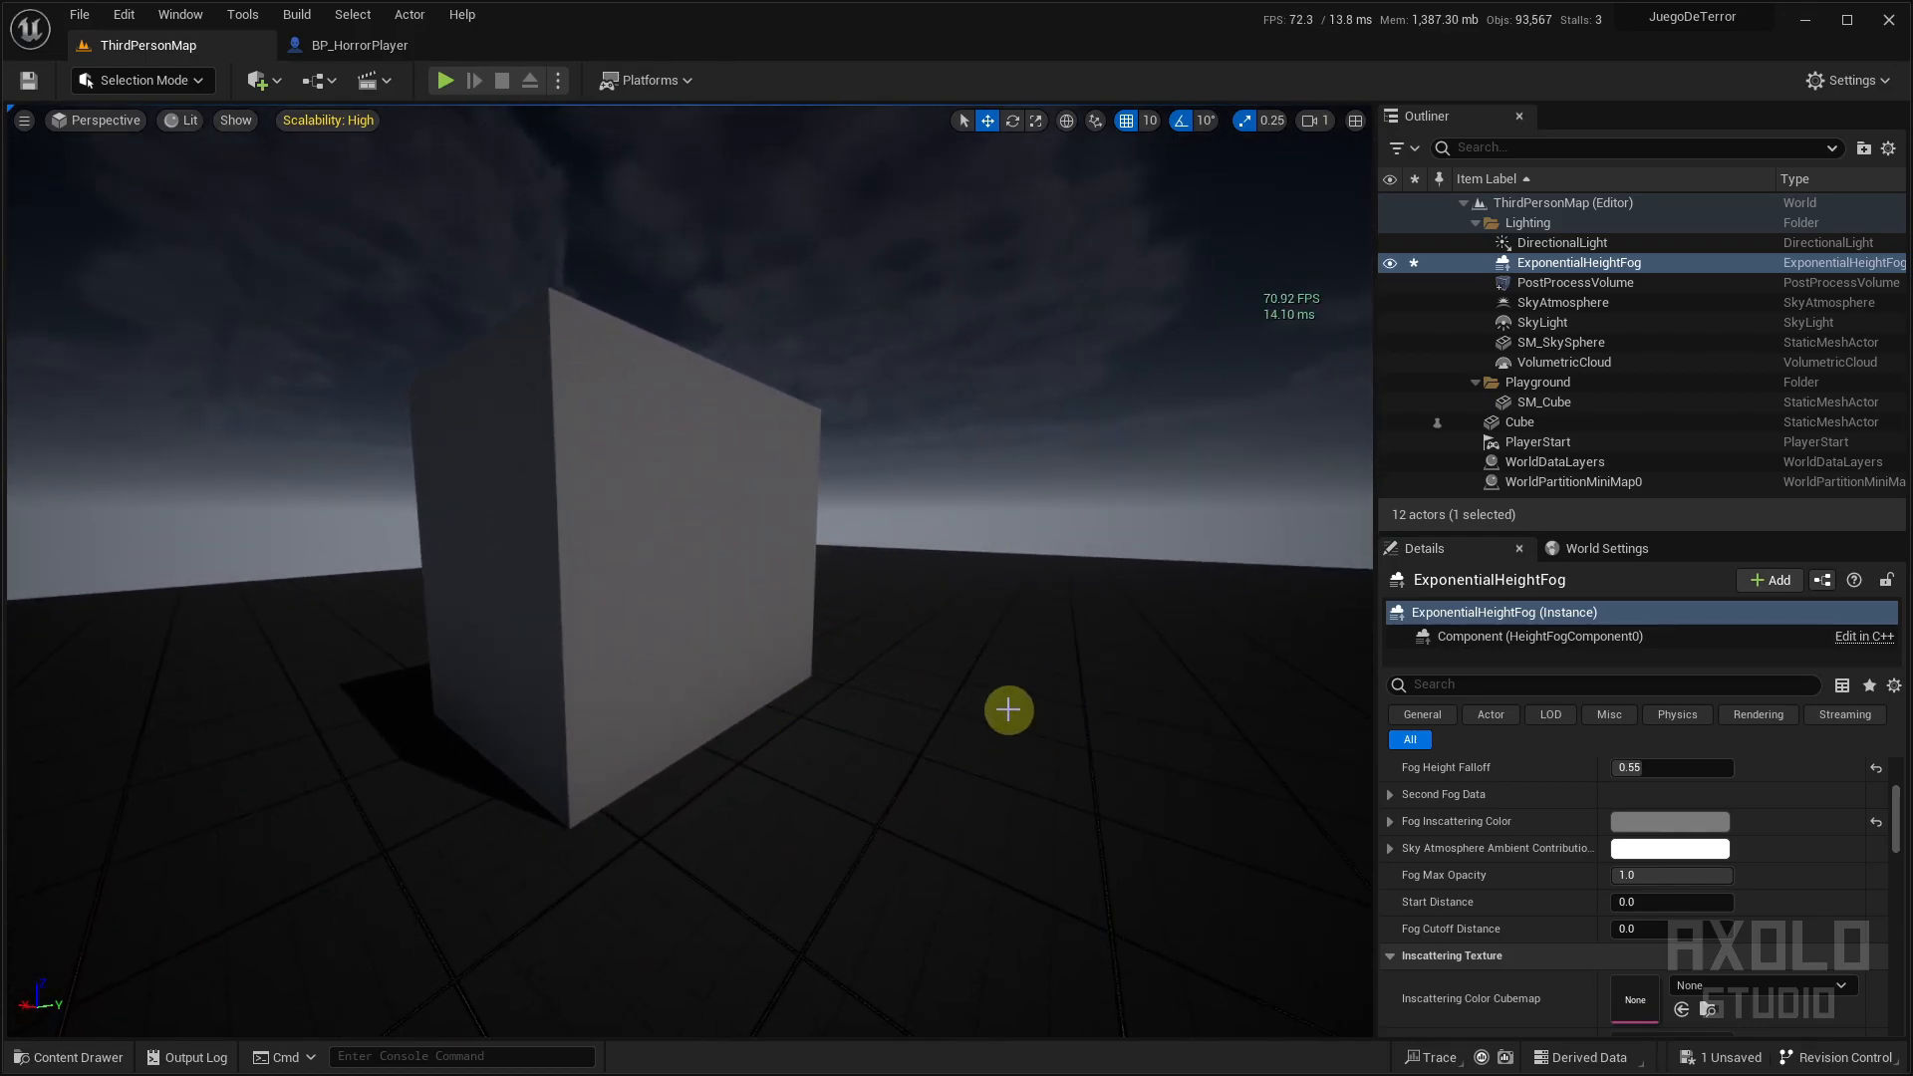
pyautogui.moveTo(1036, 571); pyautogui.dragTo(795, 490, button='right')
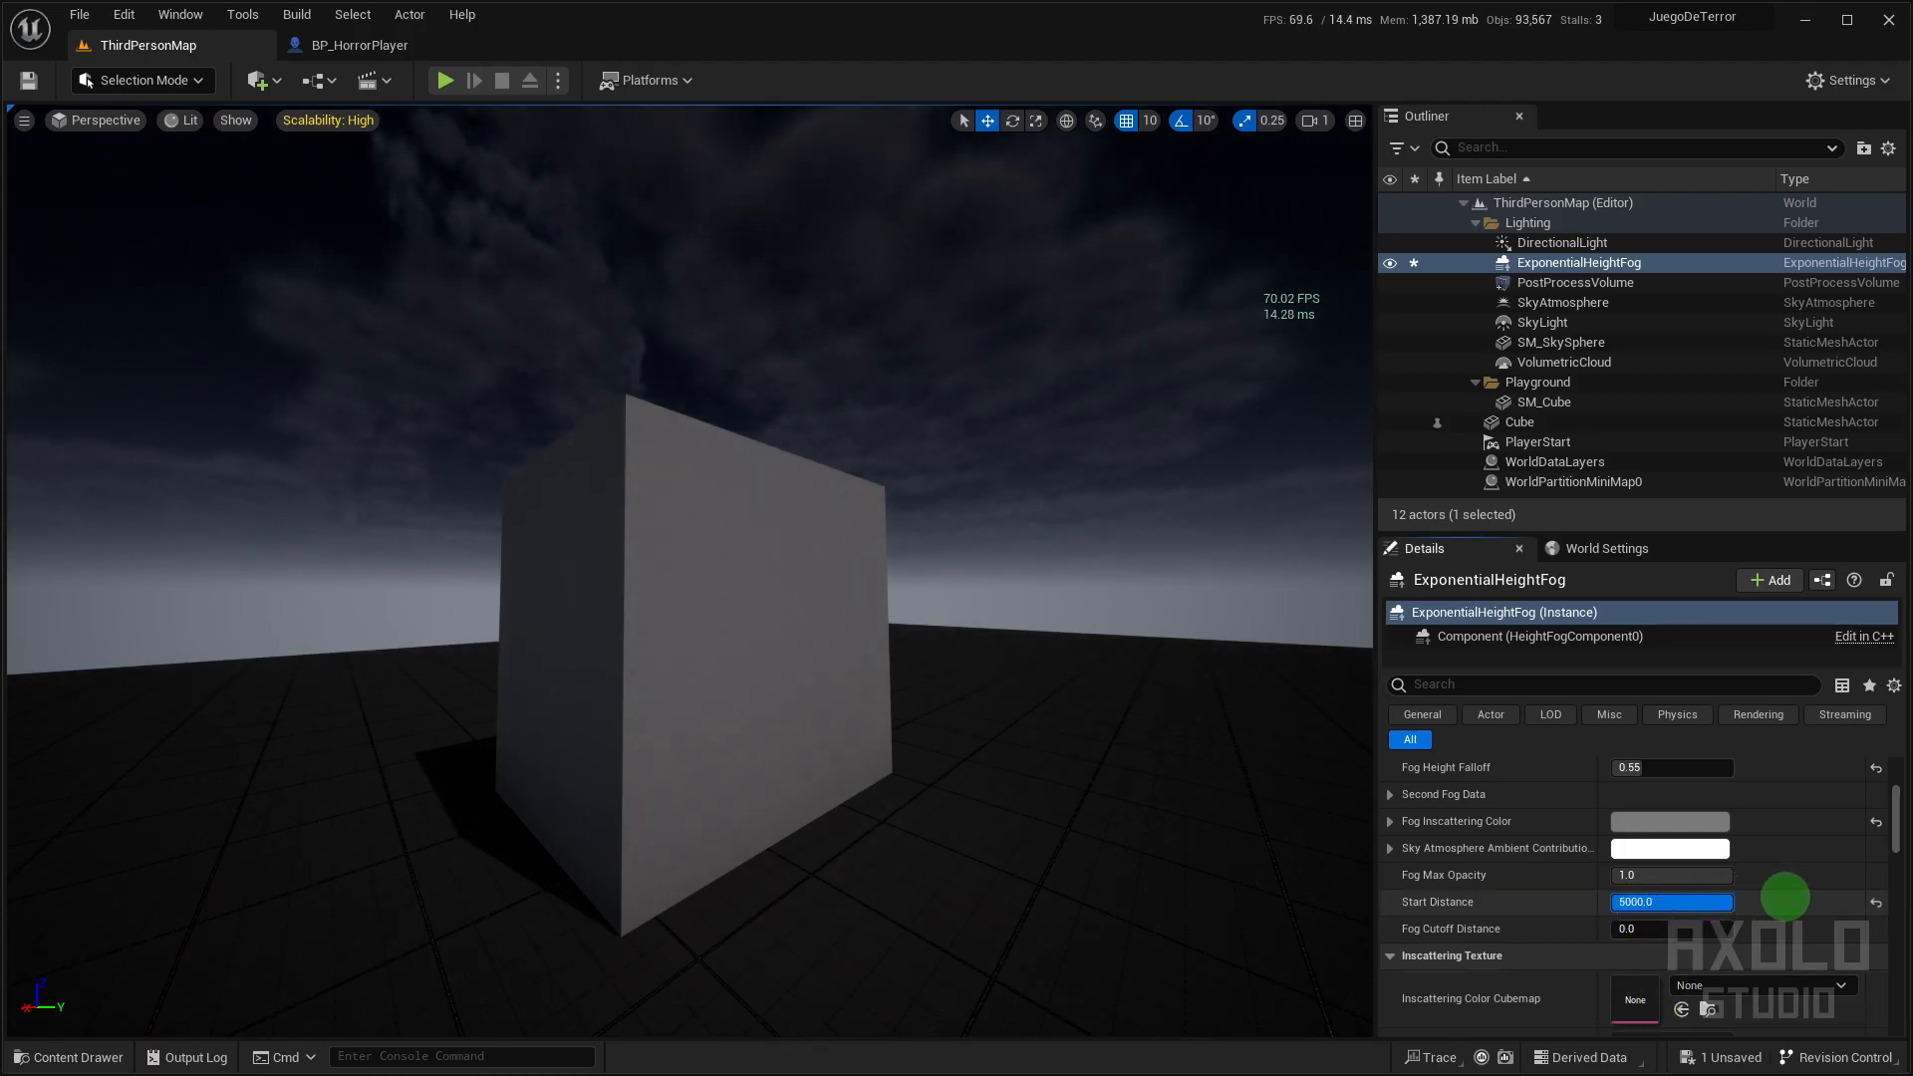
# Try a Start Distance of 5000 and a larger Fog Cutoff Distance, resetting both to their defaults
pyautogui.click(1877, 902)
pyautogui.moveTo(1654, 928); pyautogui.dragTo(1793, 949)
pyautogui.click(1876, 932)
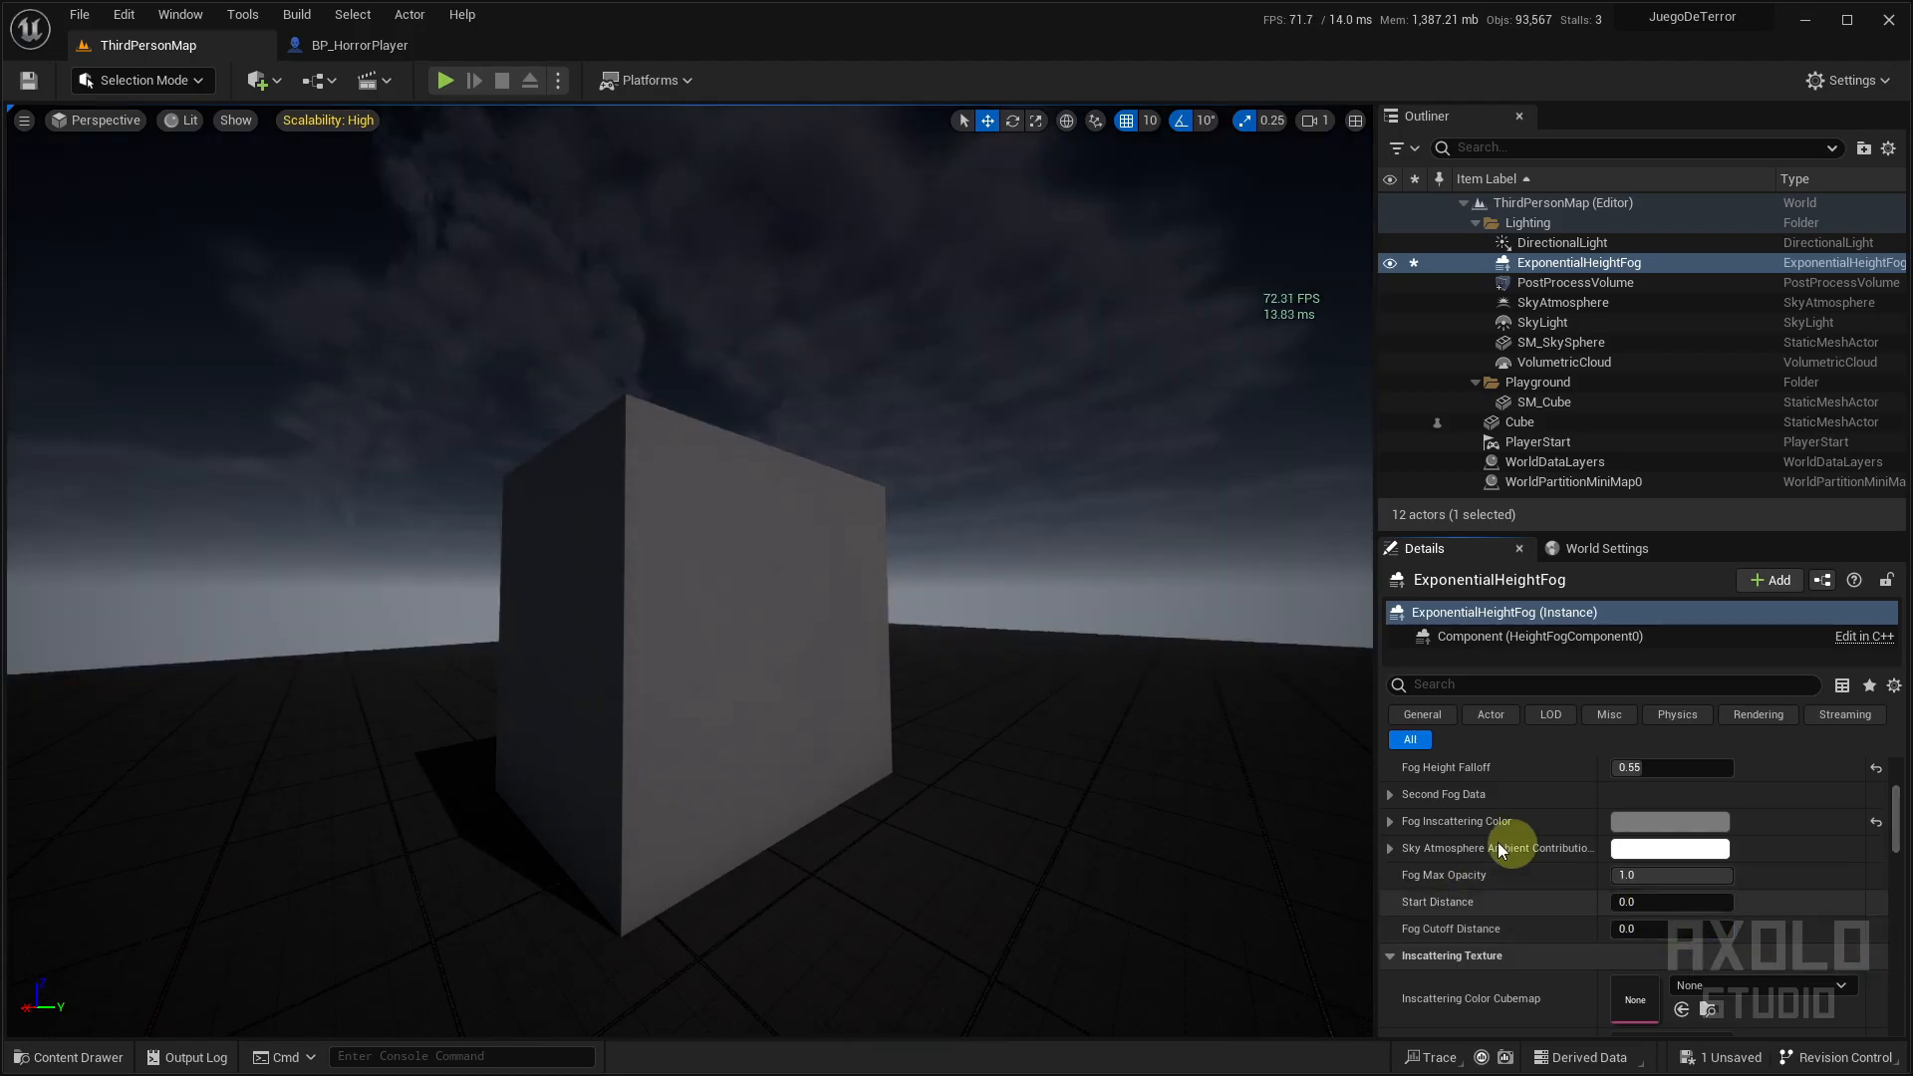
# Play-test the level by walking around the cube and switching the flashlight on and off, and end the session
pyautogui.scroll(-1, 1539, 854)
pyautogui.press('s')
pyautogui.moveTo(847, 804); pyautogui.dragTo(806, 800, button='right')
pyautogui.click(447, 81)
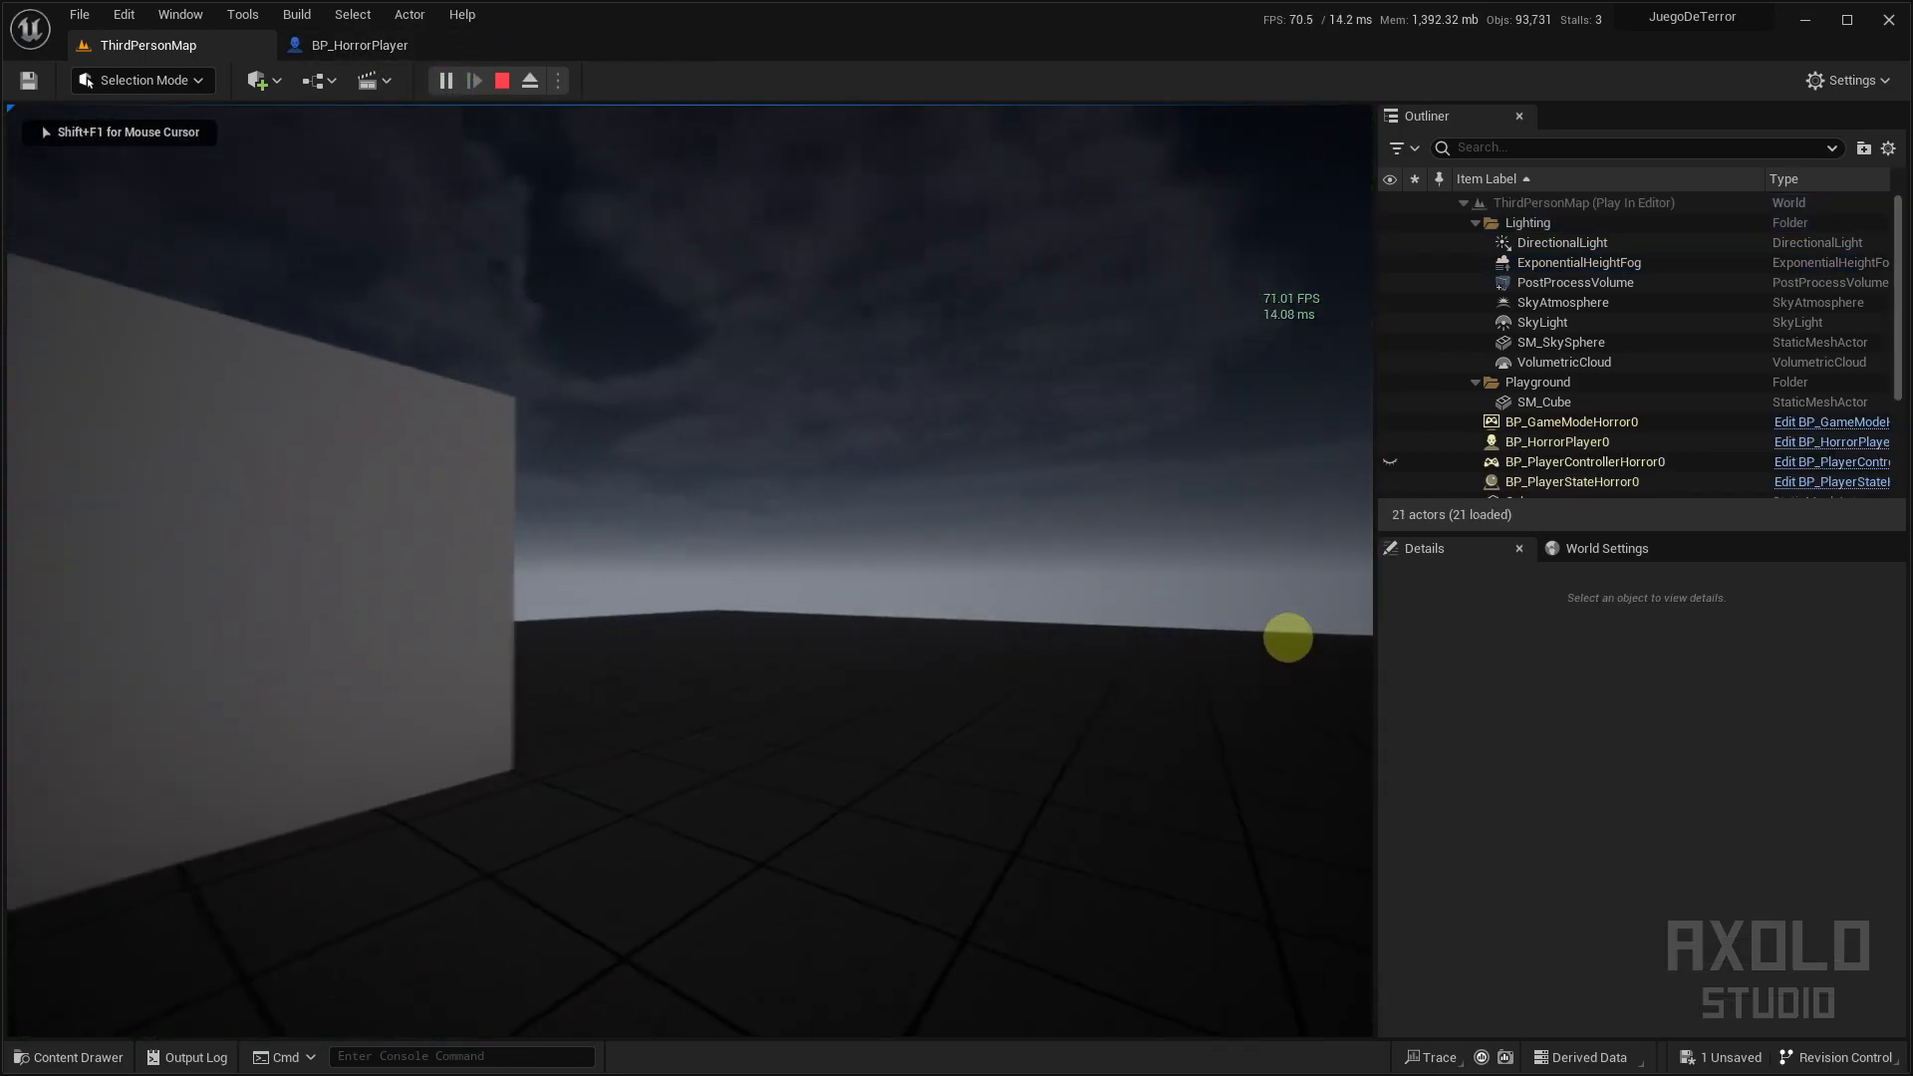
pyautogui.press('w')
pyautogui.press('s')
pyautogui.press('a')
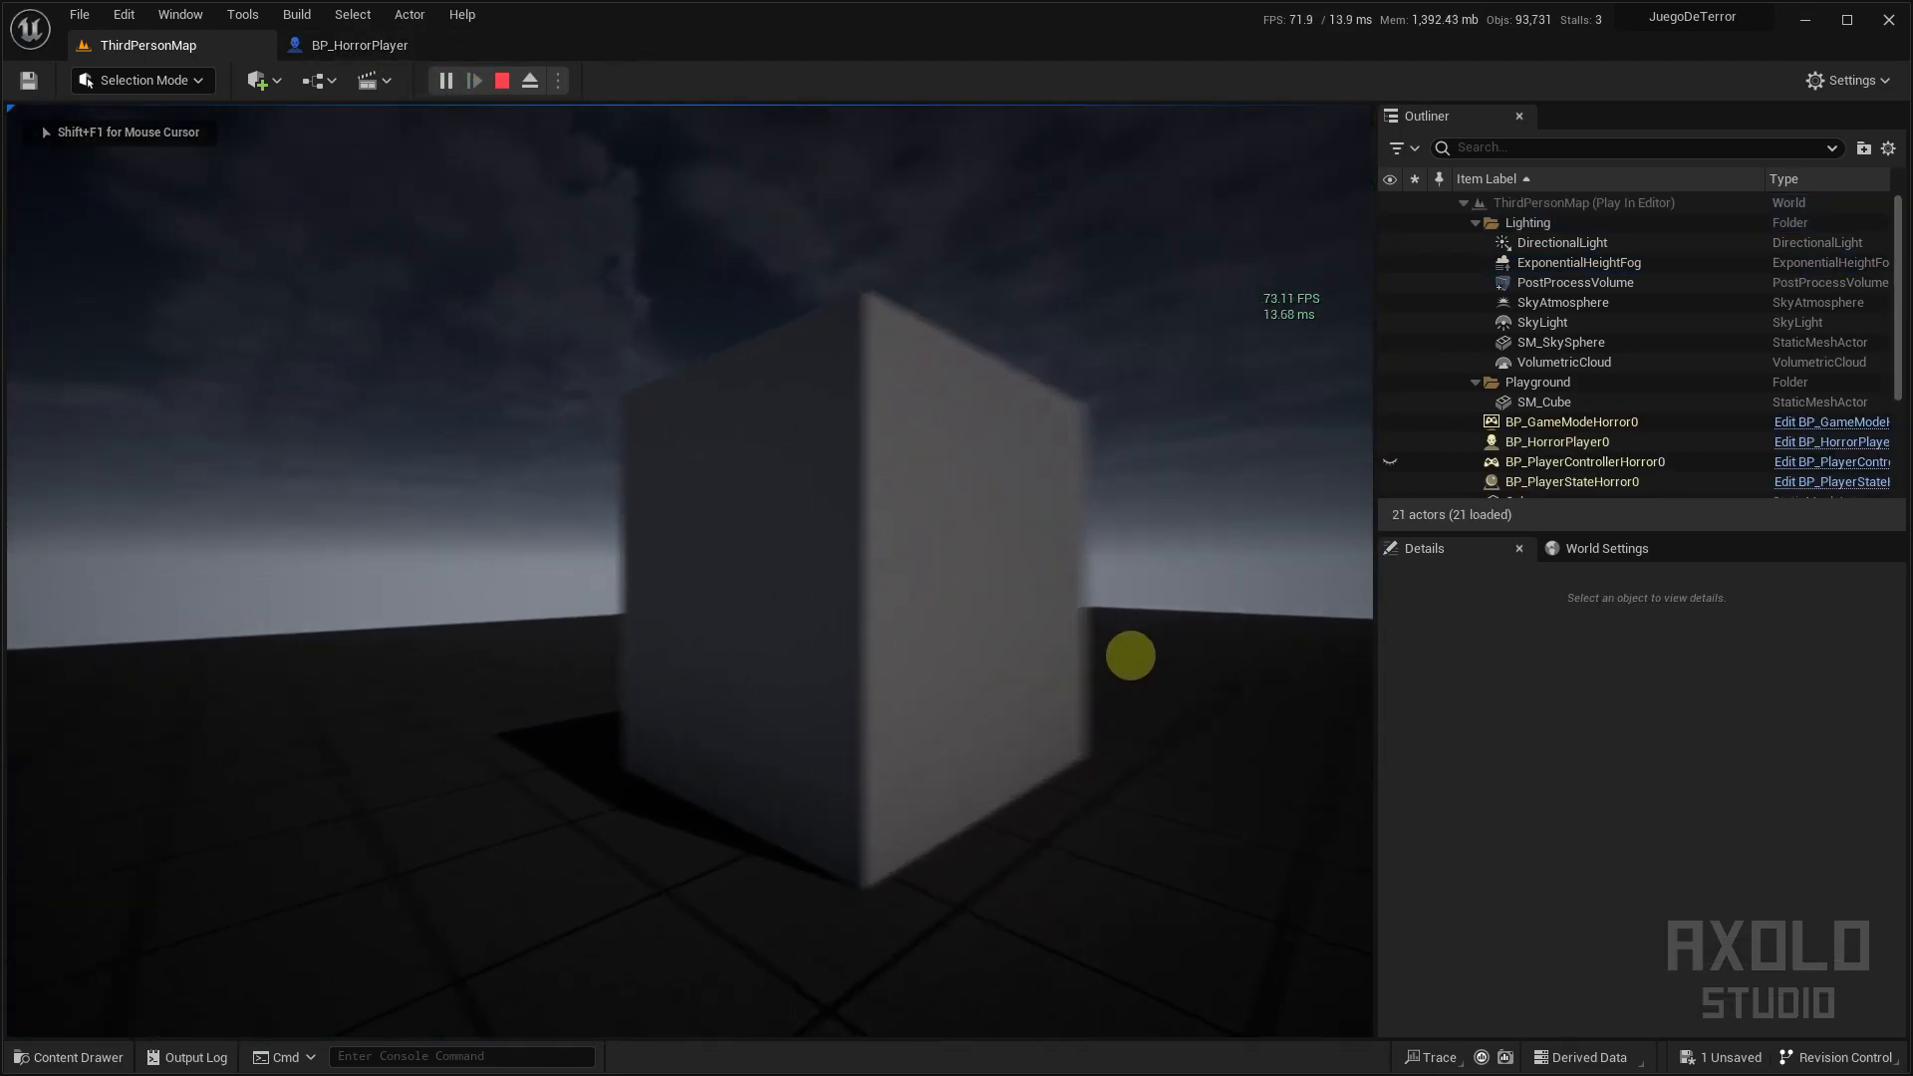
pyautogui.press('w')
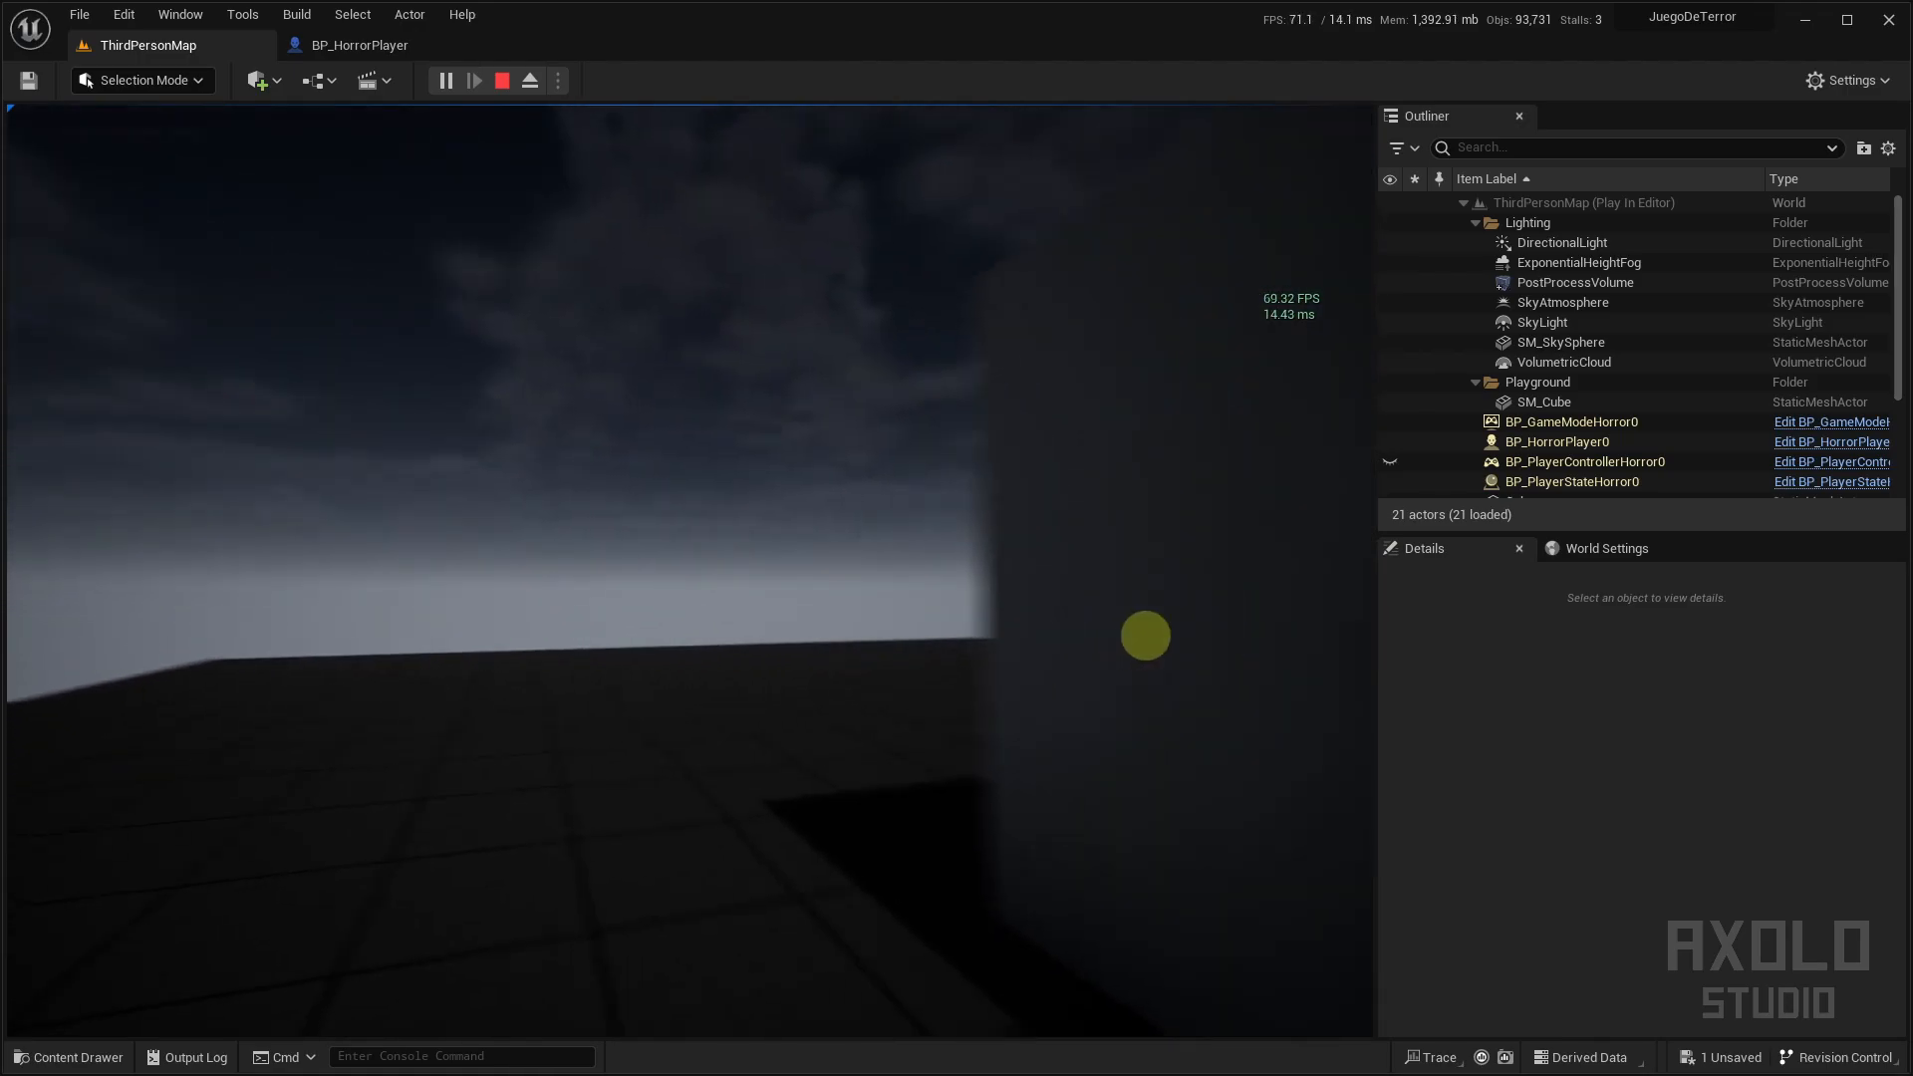
pyautogui.press('s')
pyautogui.press('f')
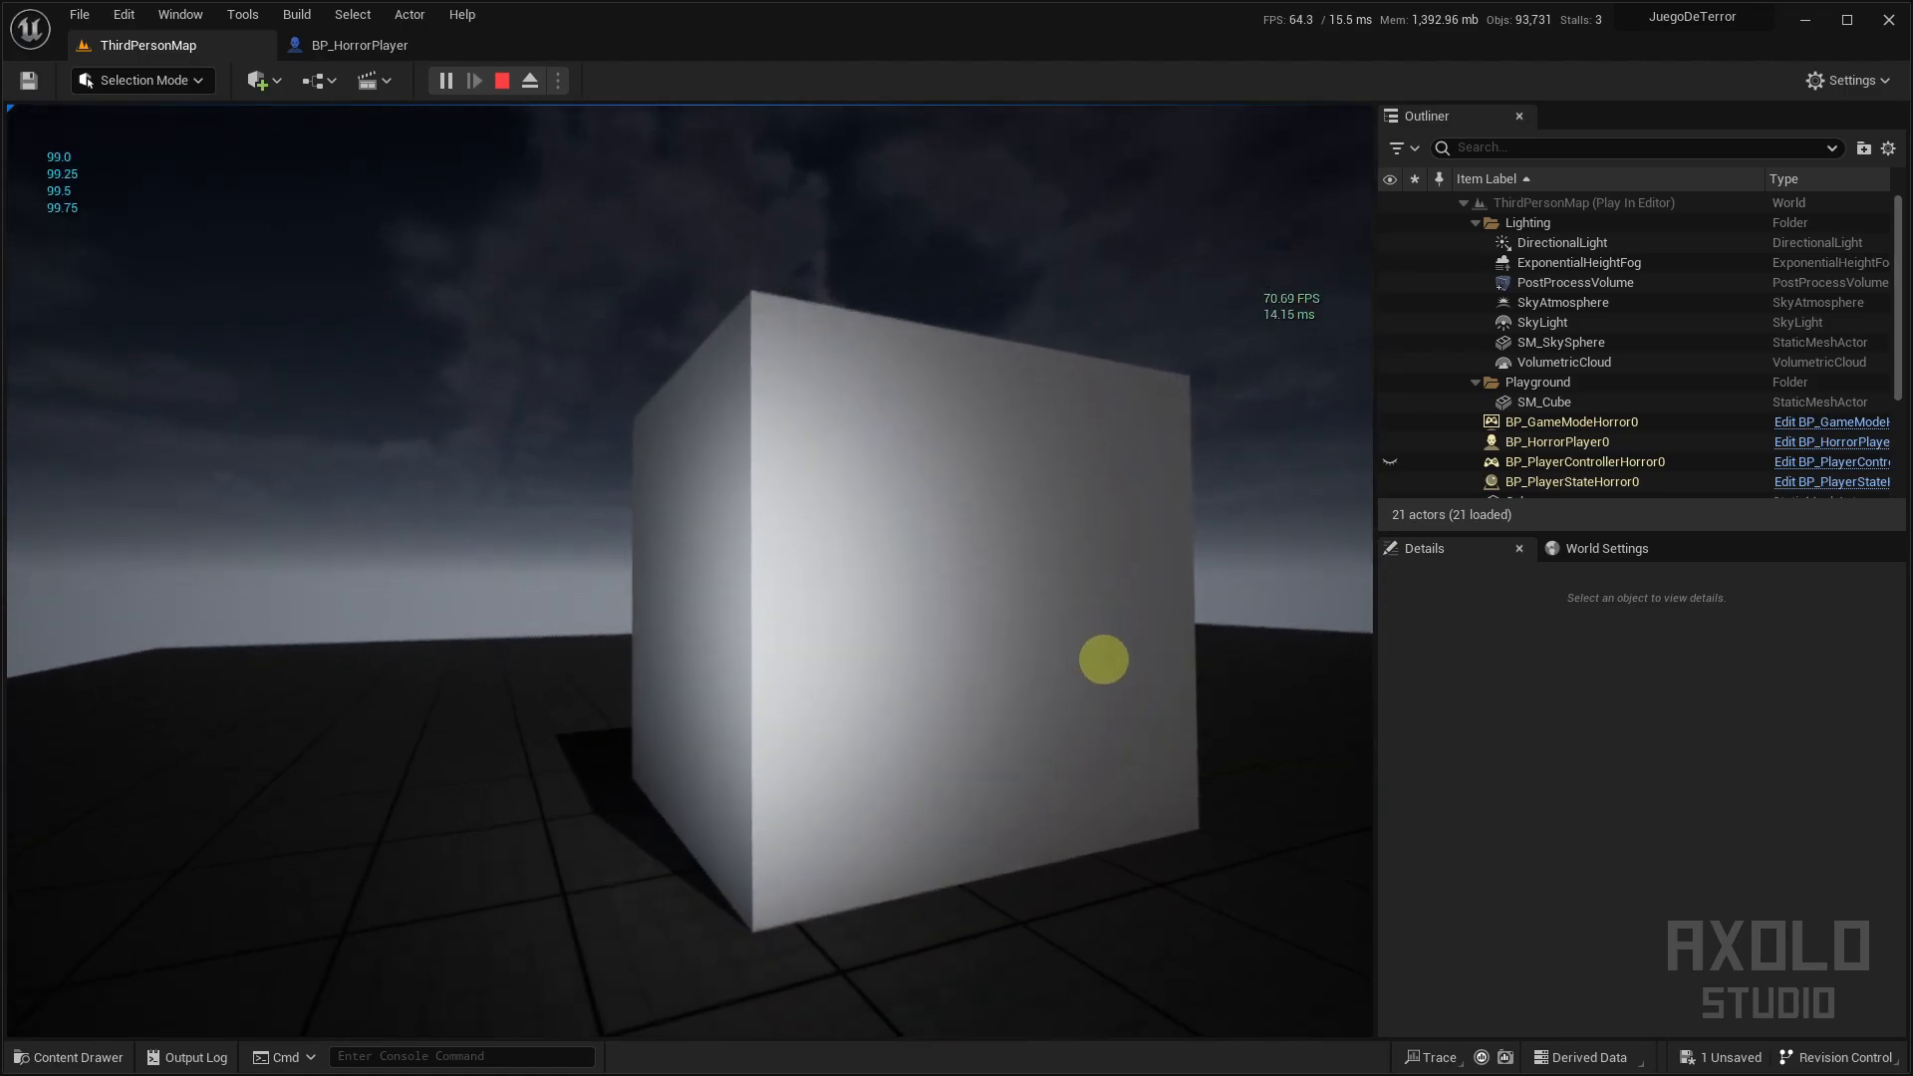
pyautogui.press('a')
pyautogui.press('f')
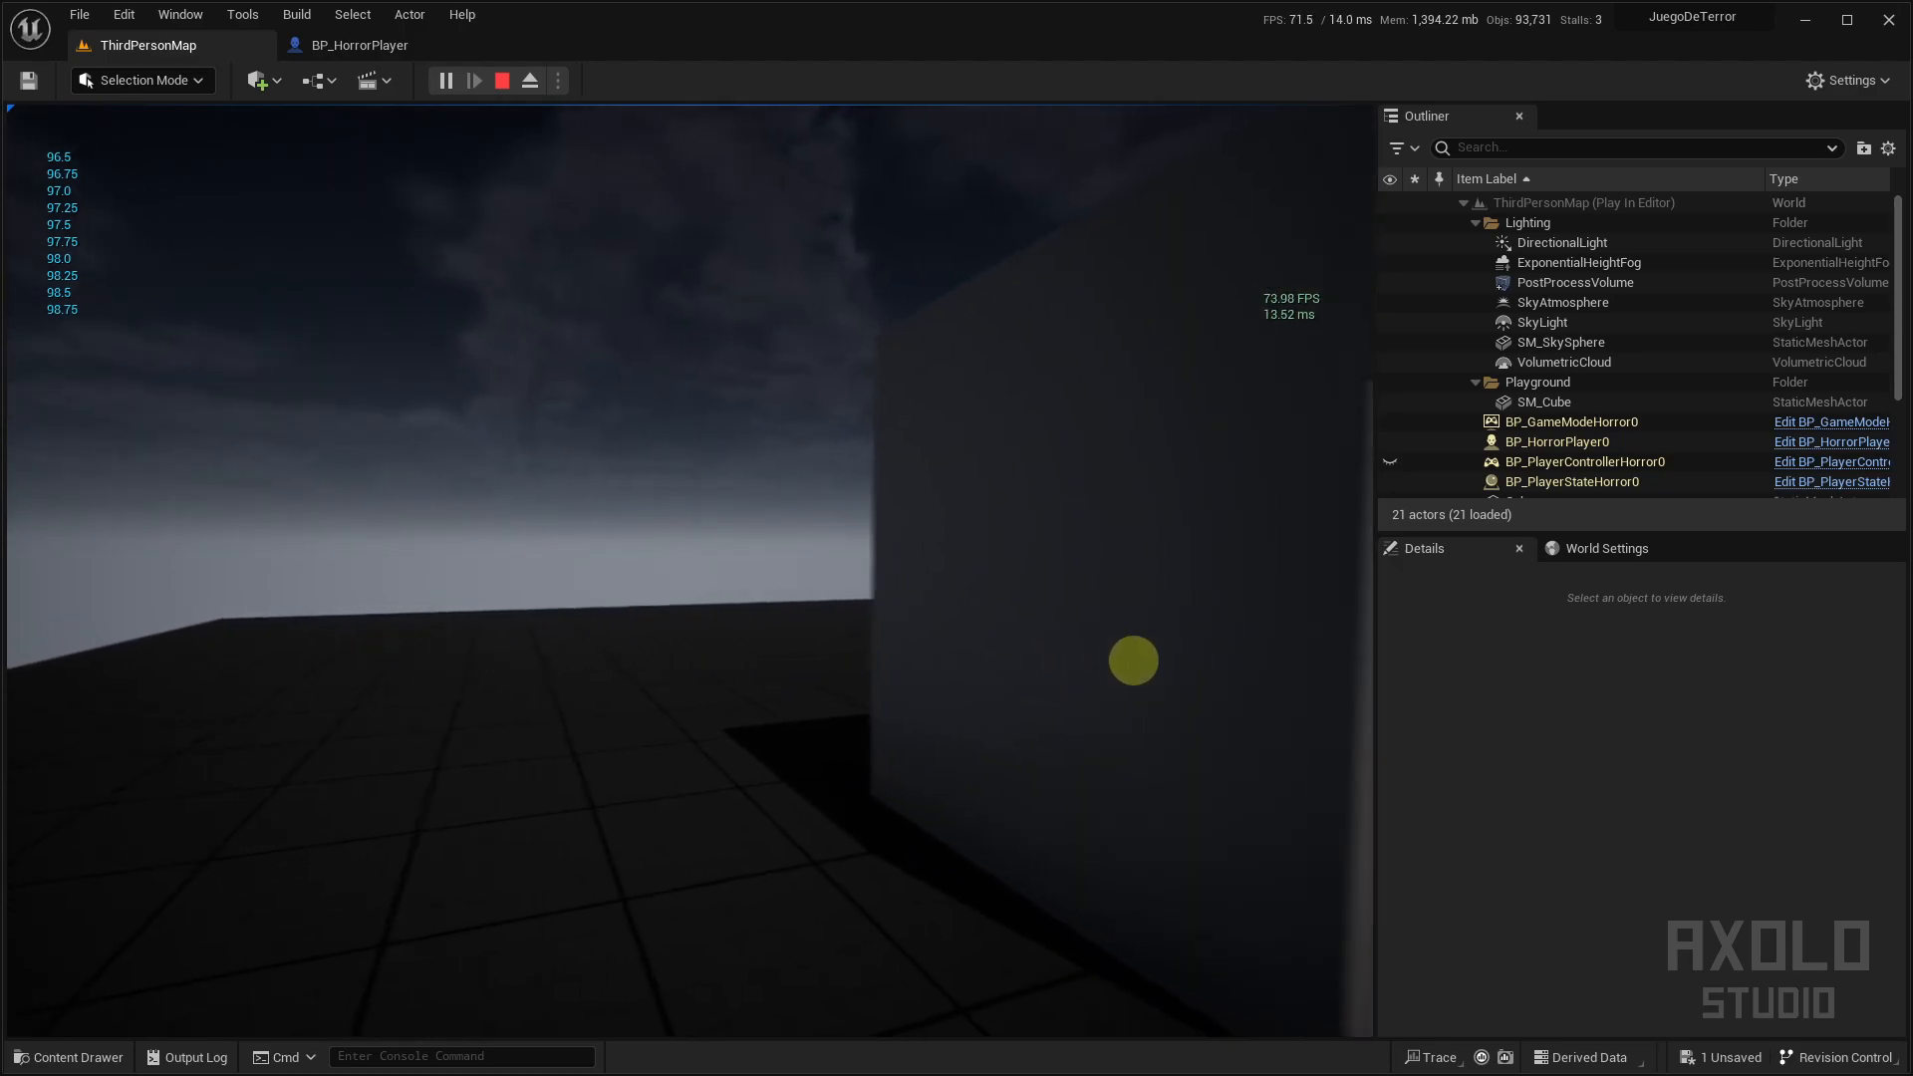
pyautogui.press('Escape')
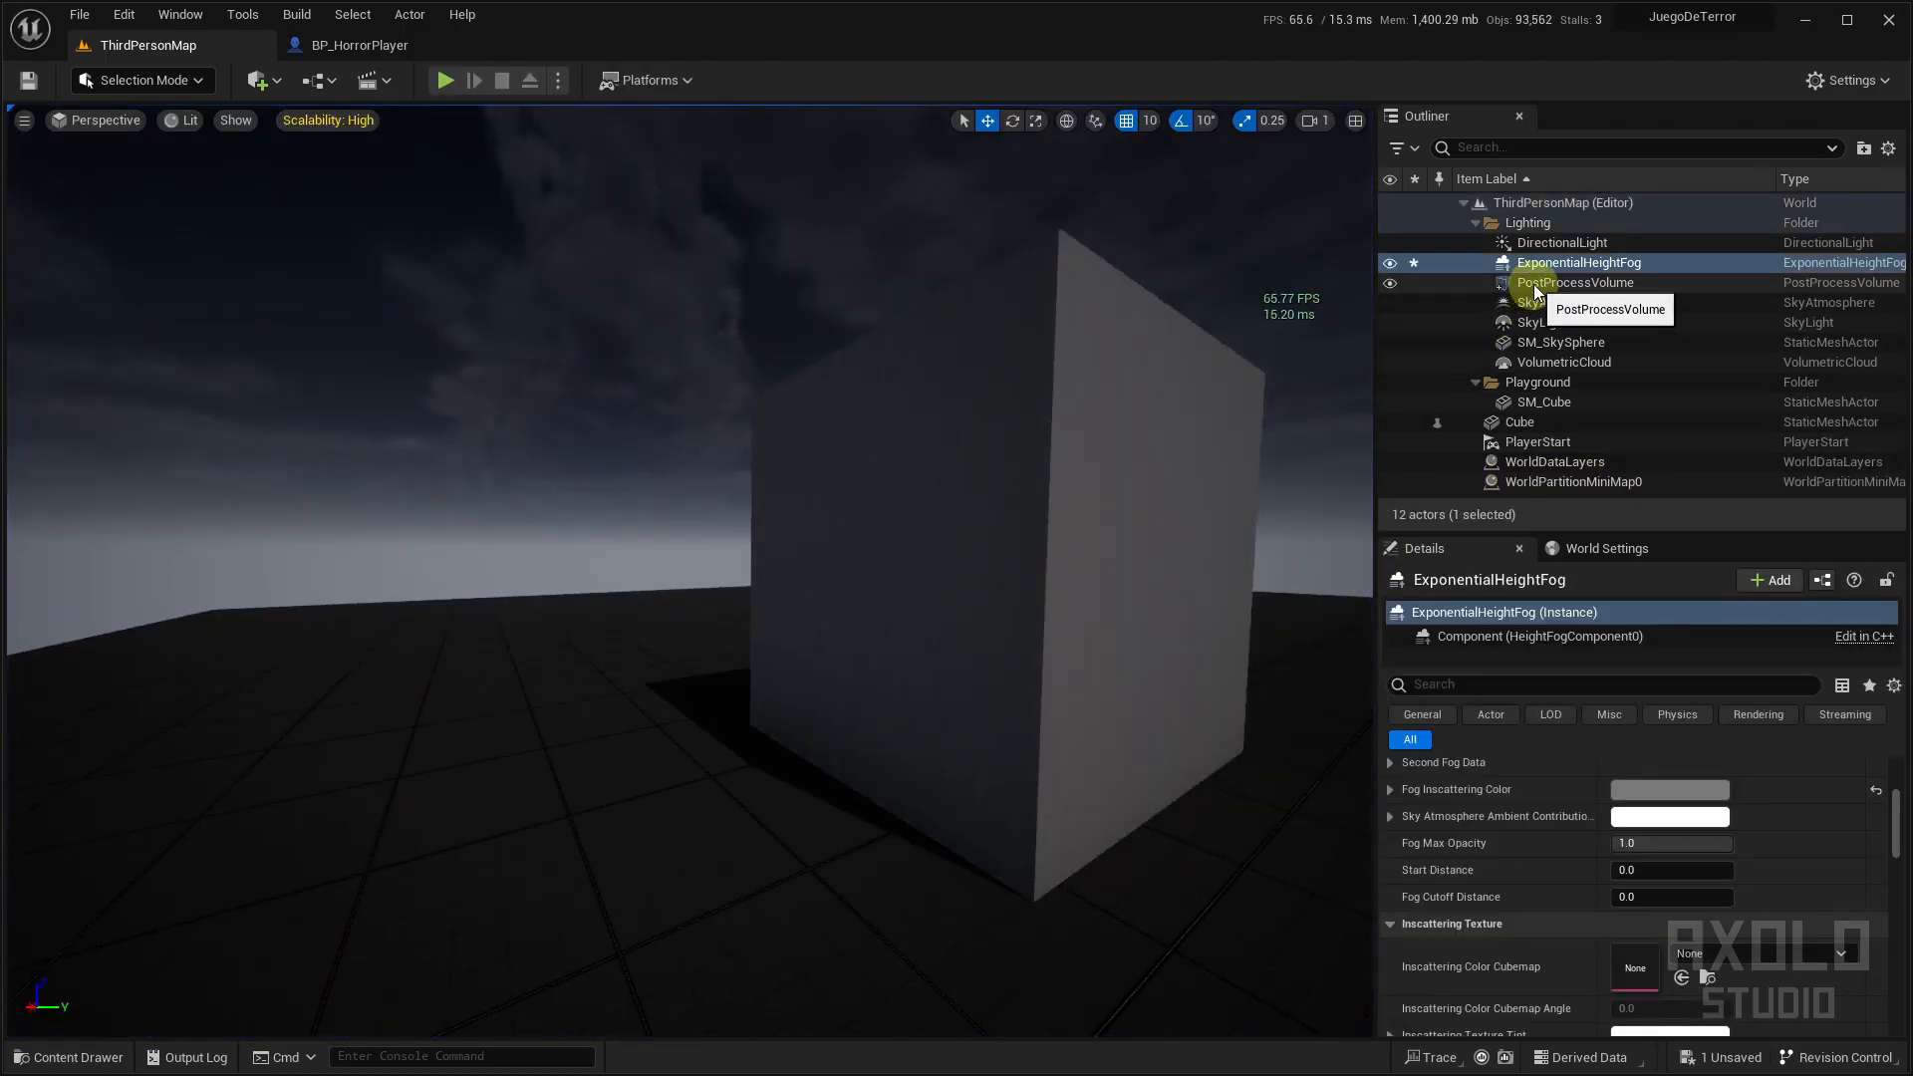
# Set the PostProcessVolume's Exposure Compensation to -1, view the cube from farther back, and save the level
pyautogui.click(1534, 287)
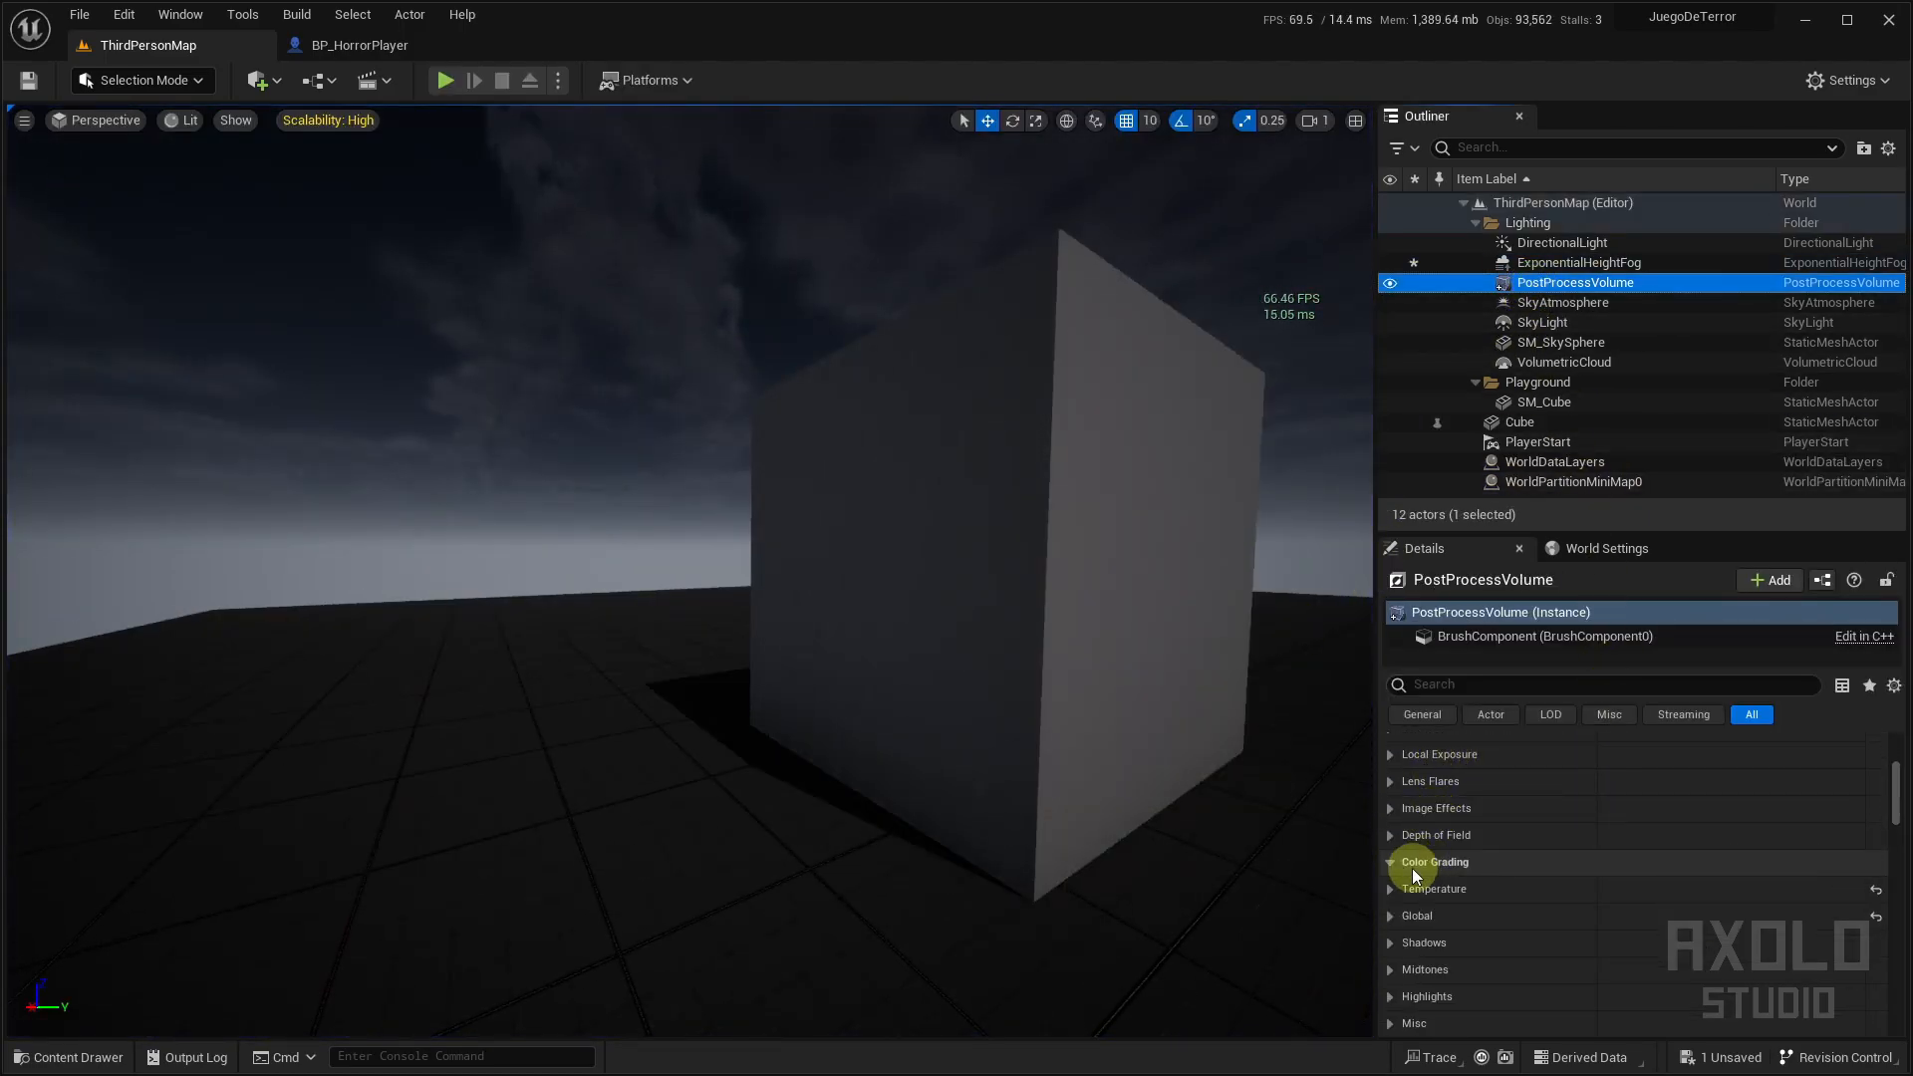
pyautogui.scroll(-2, 1396, 922)
pyautogui.scroll(4, 1399, 887)
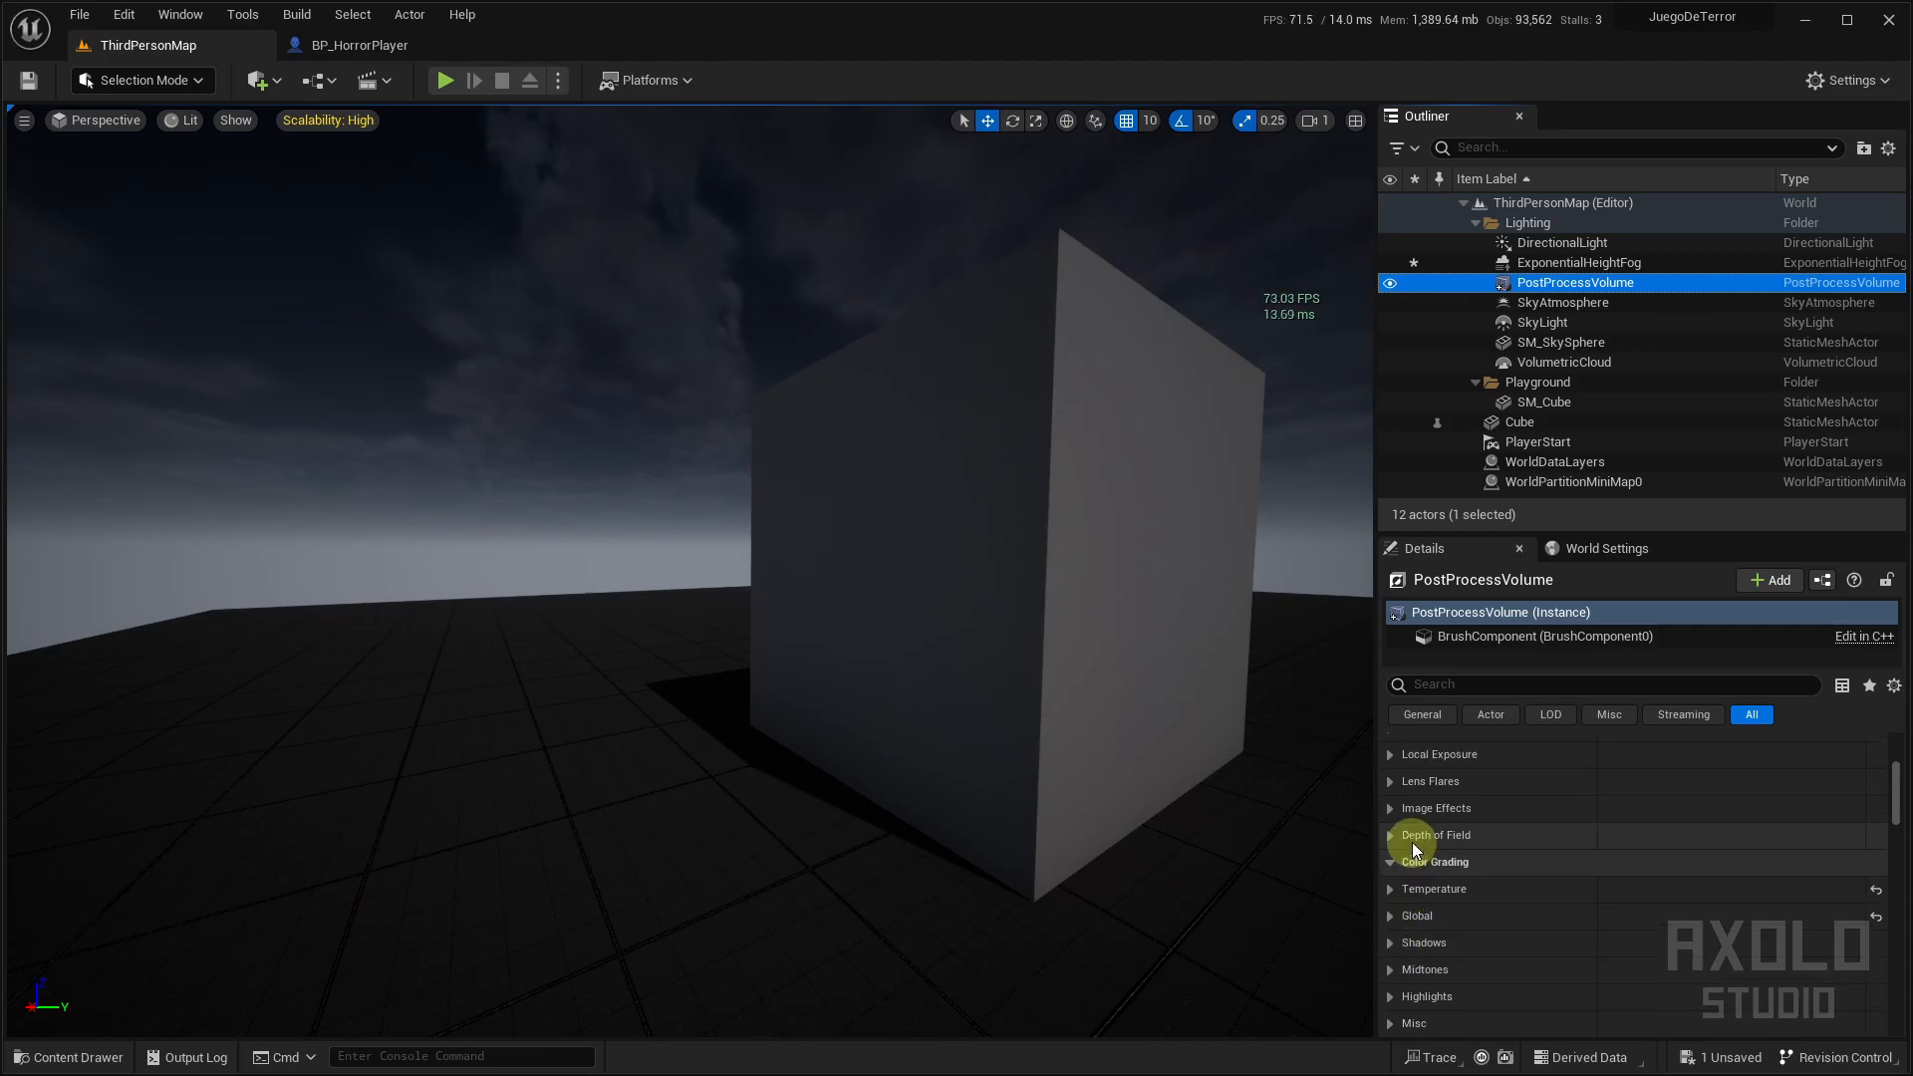
pyautogui.click(1390, 805)
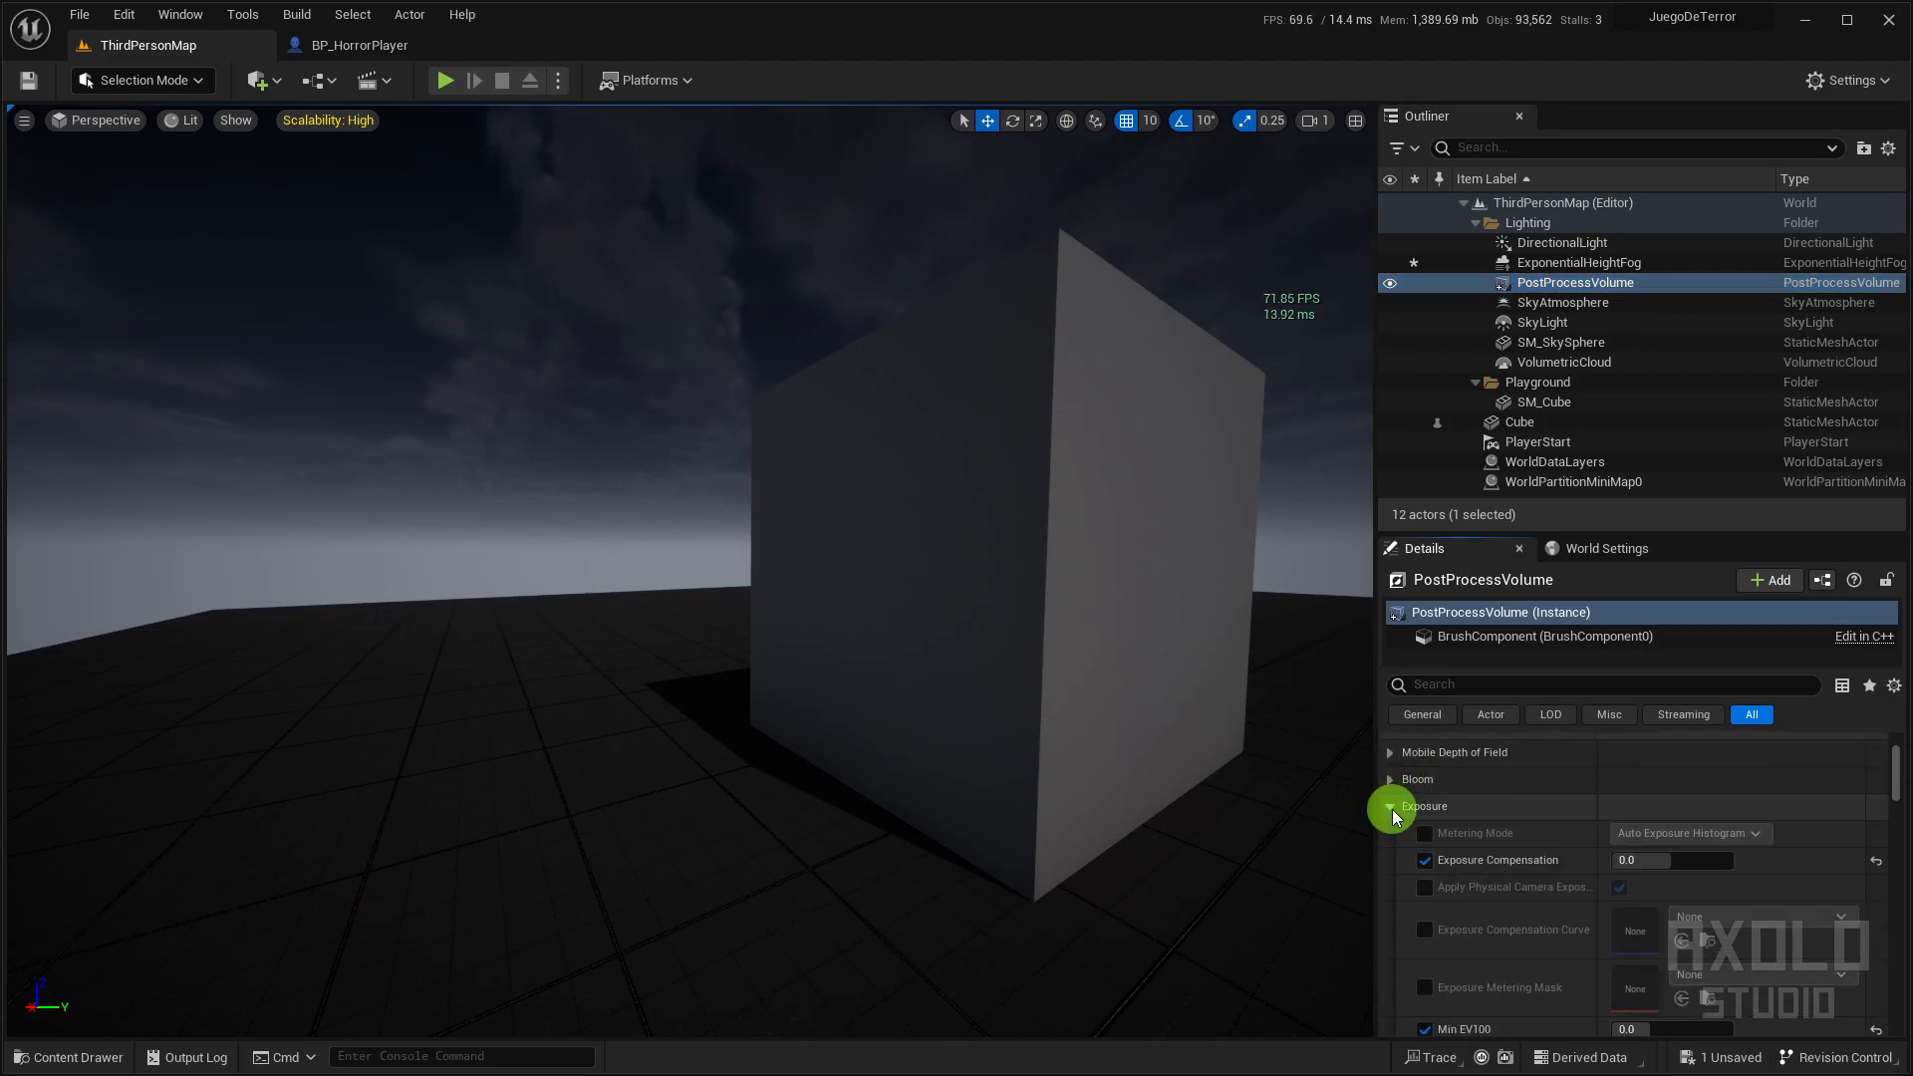
pyautogui.write('-1')
pyautogui.press('Return')
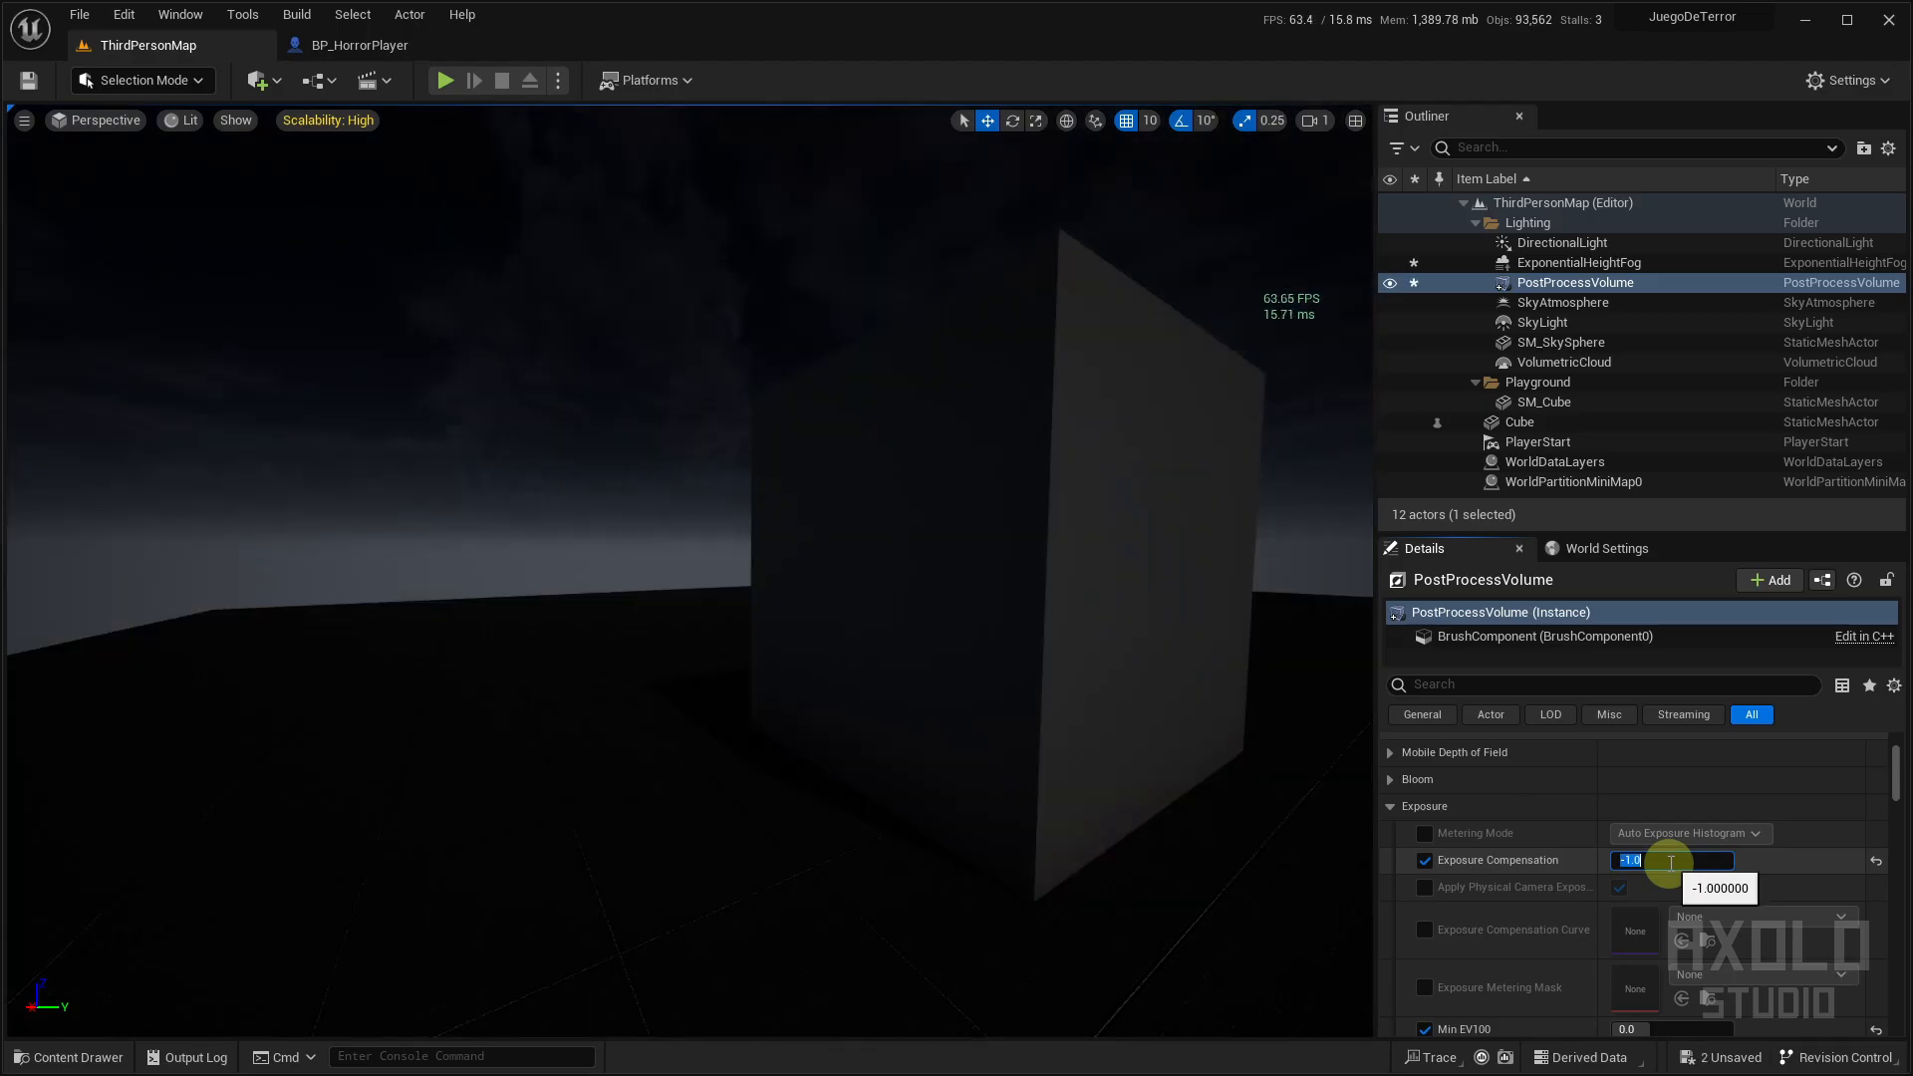
pyautogui.moveTo(1030, 593); pyautogui.dragTo(1055, 593, button='right')
pyautogui.press('s')
pyautogui.hotkey('ctrl', 's')
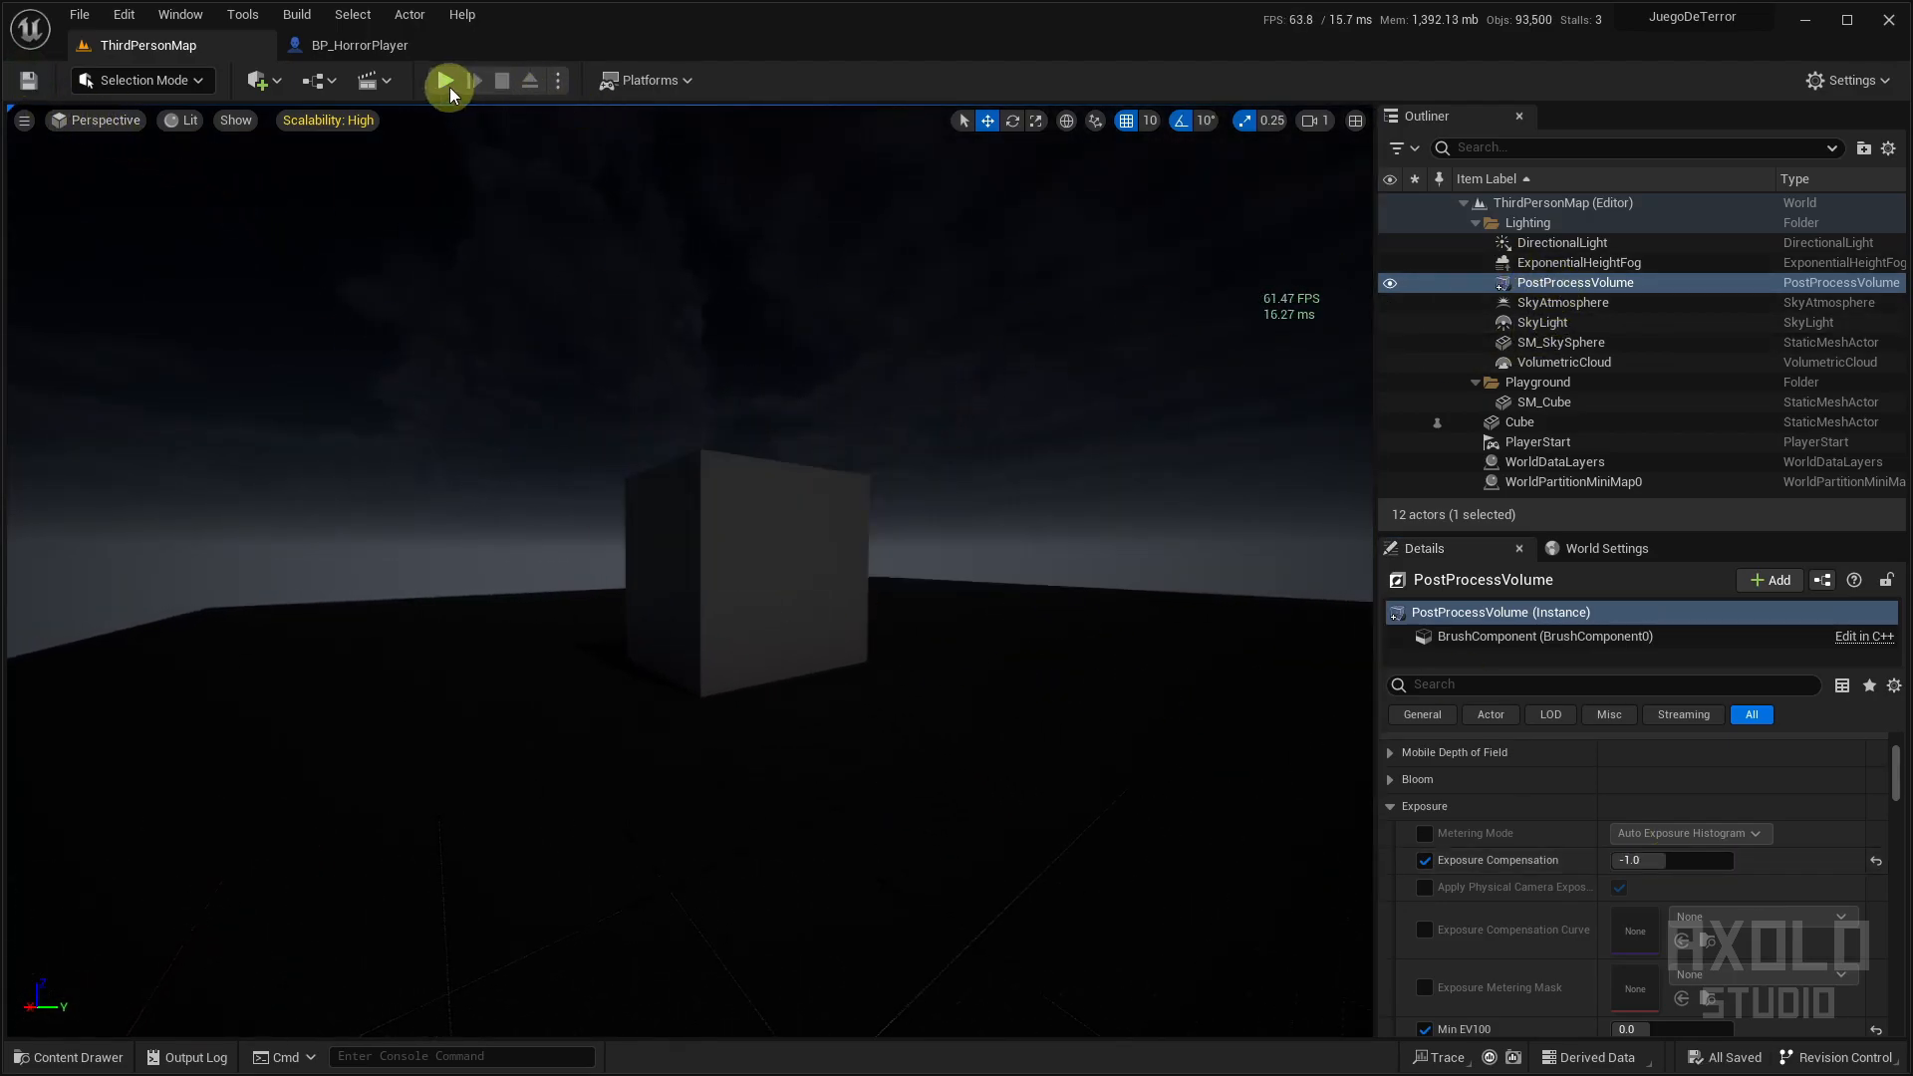
# Play-test the darkened level by walking up to and away from the cube with the flashlight switched on
pyautogui.click(1054, 674)
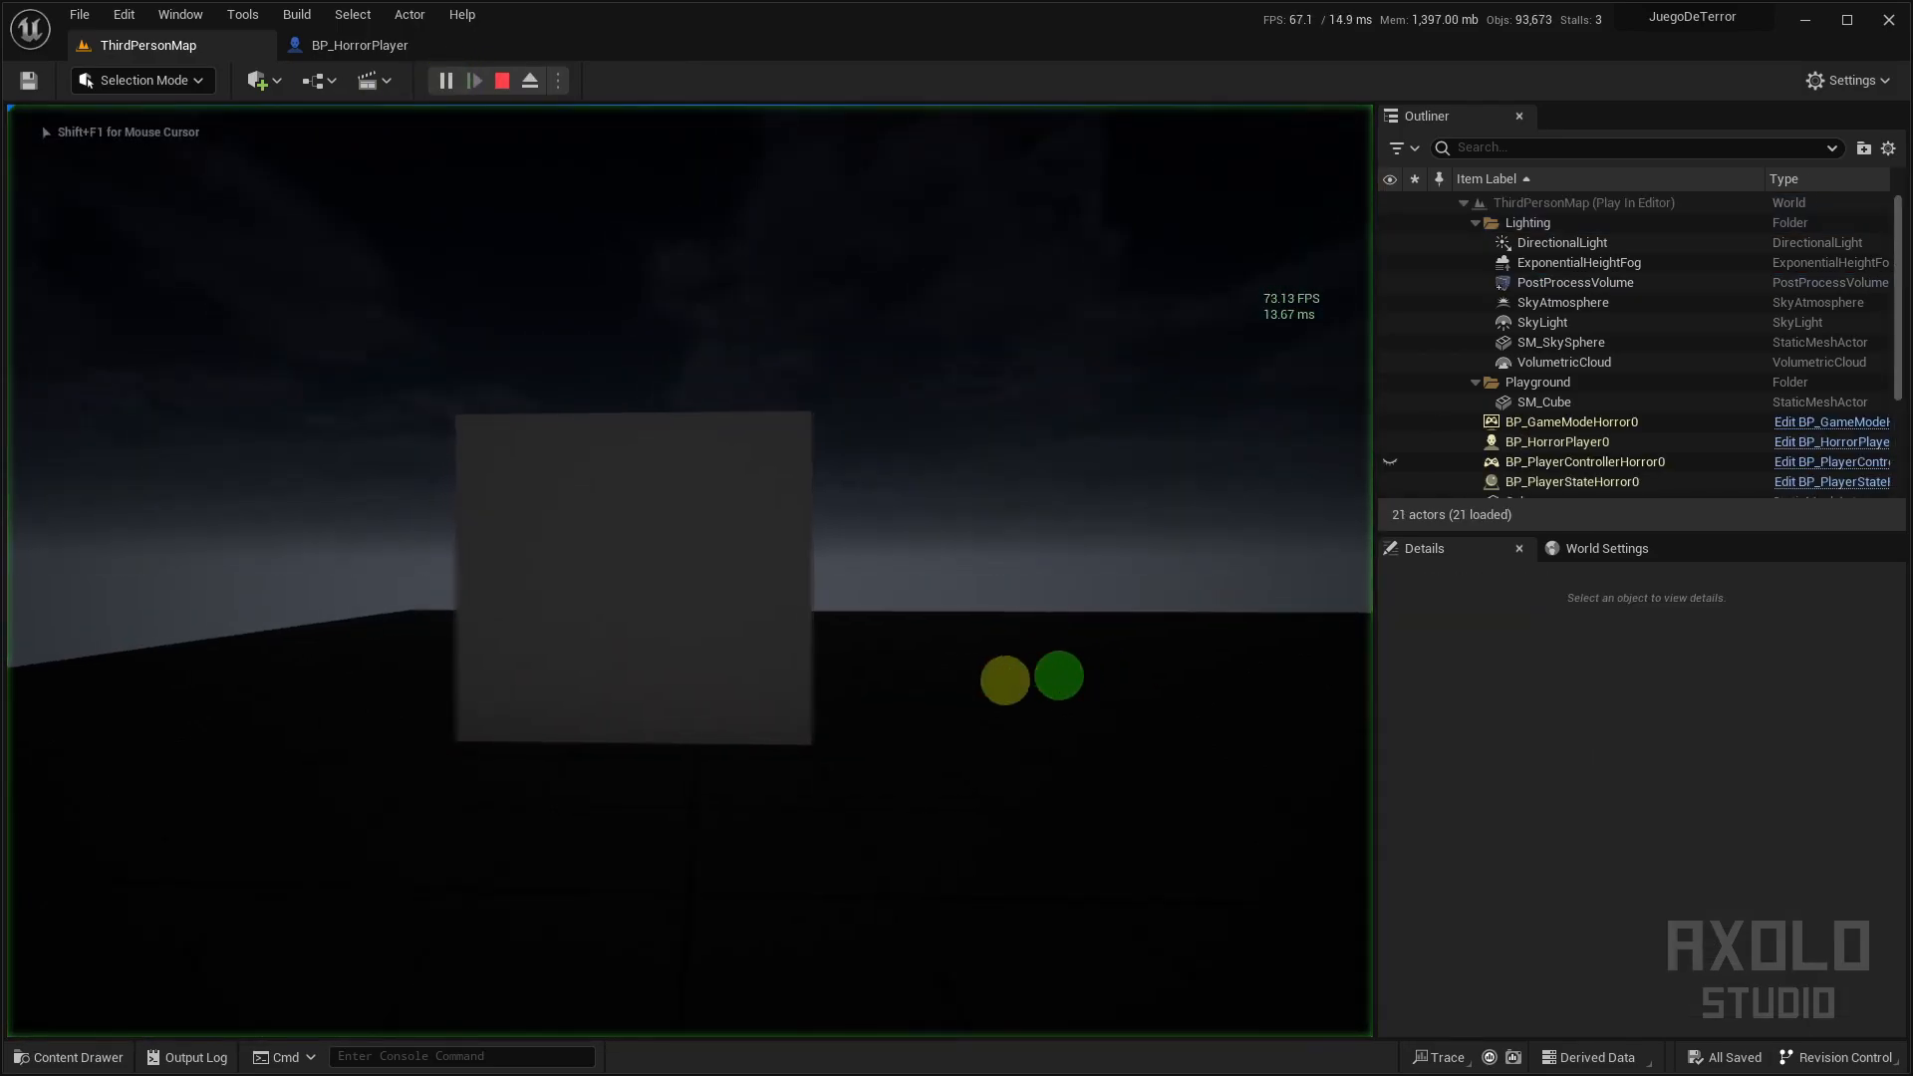
pyautogui.press('w')
pyautogui.rightClick(927, 713)
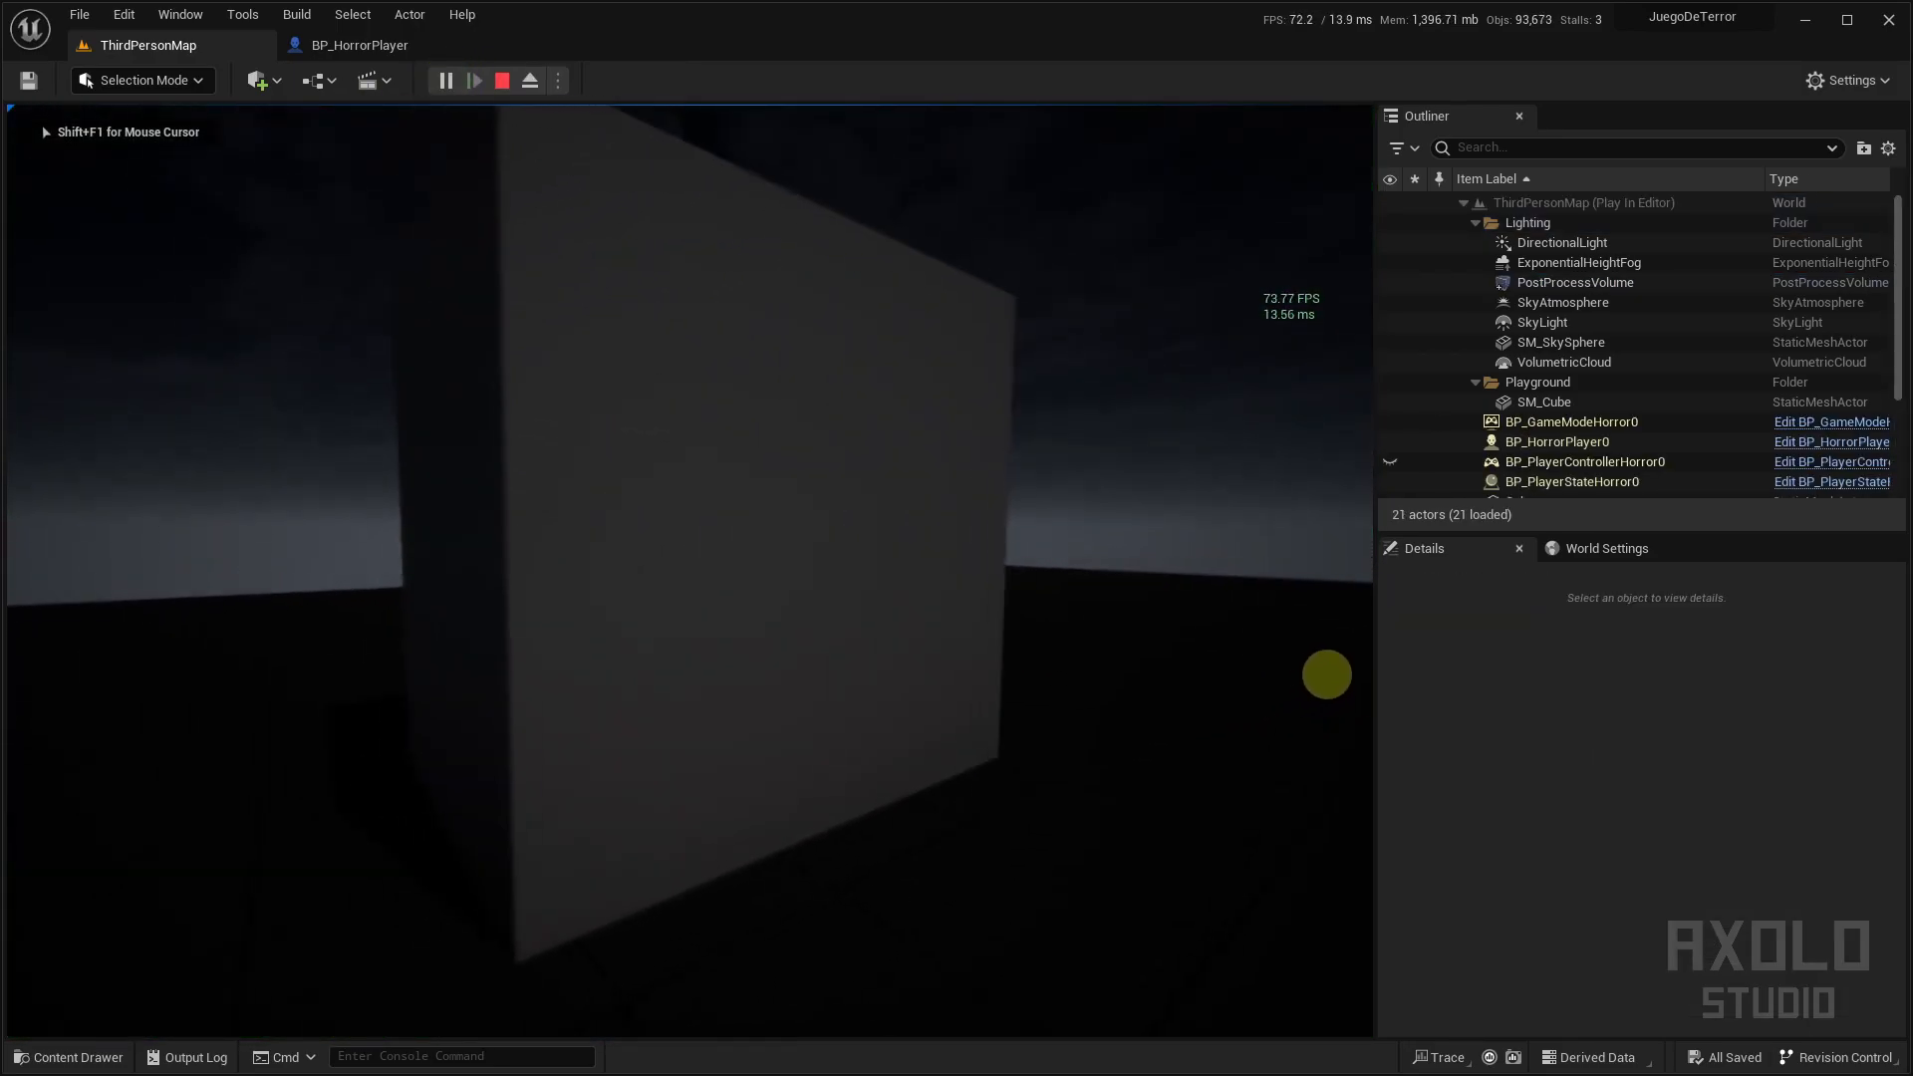
pyautogui.press('s')
pyautogui.press('f')
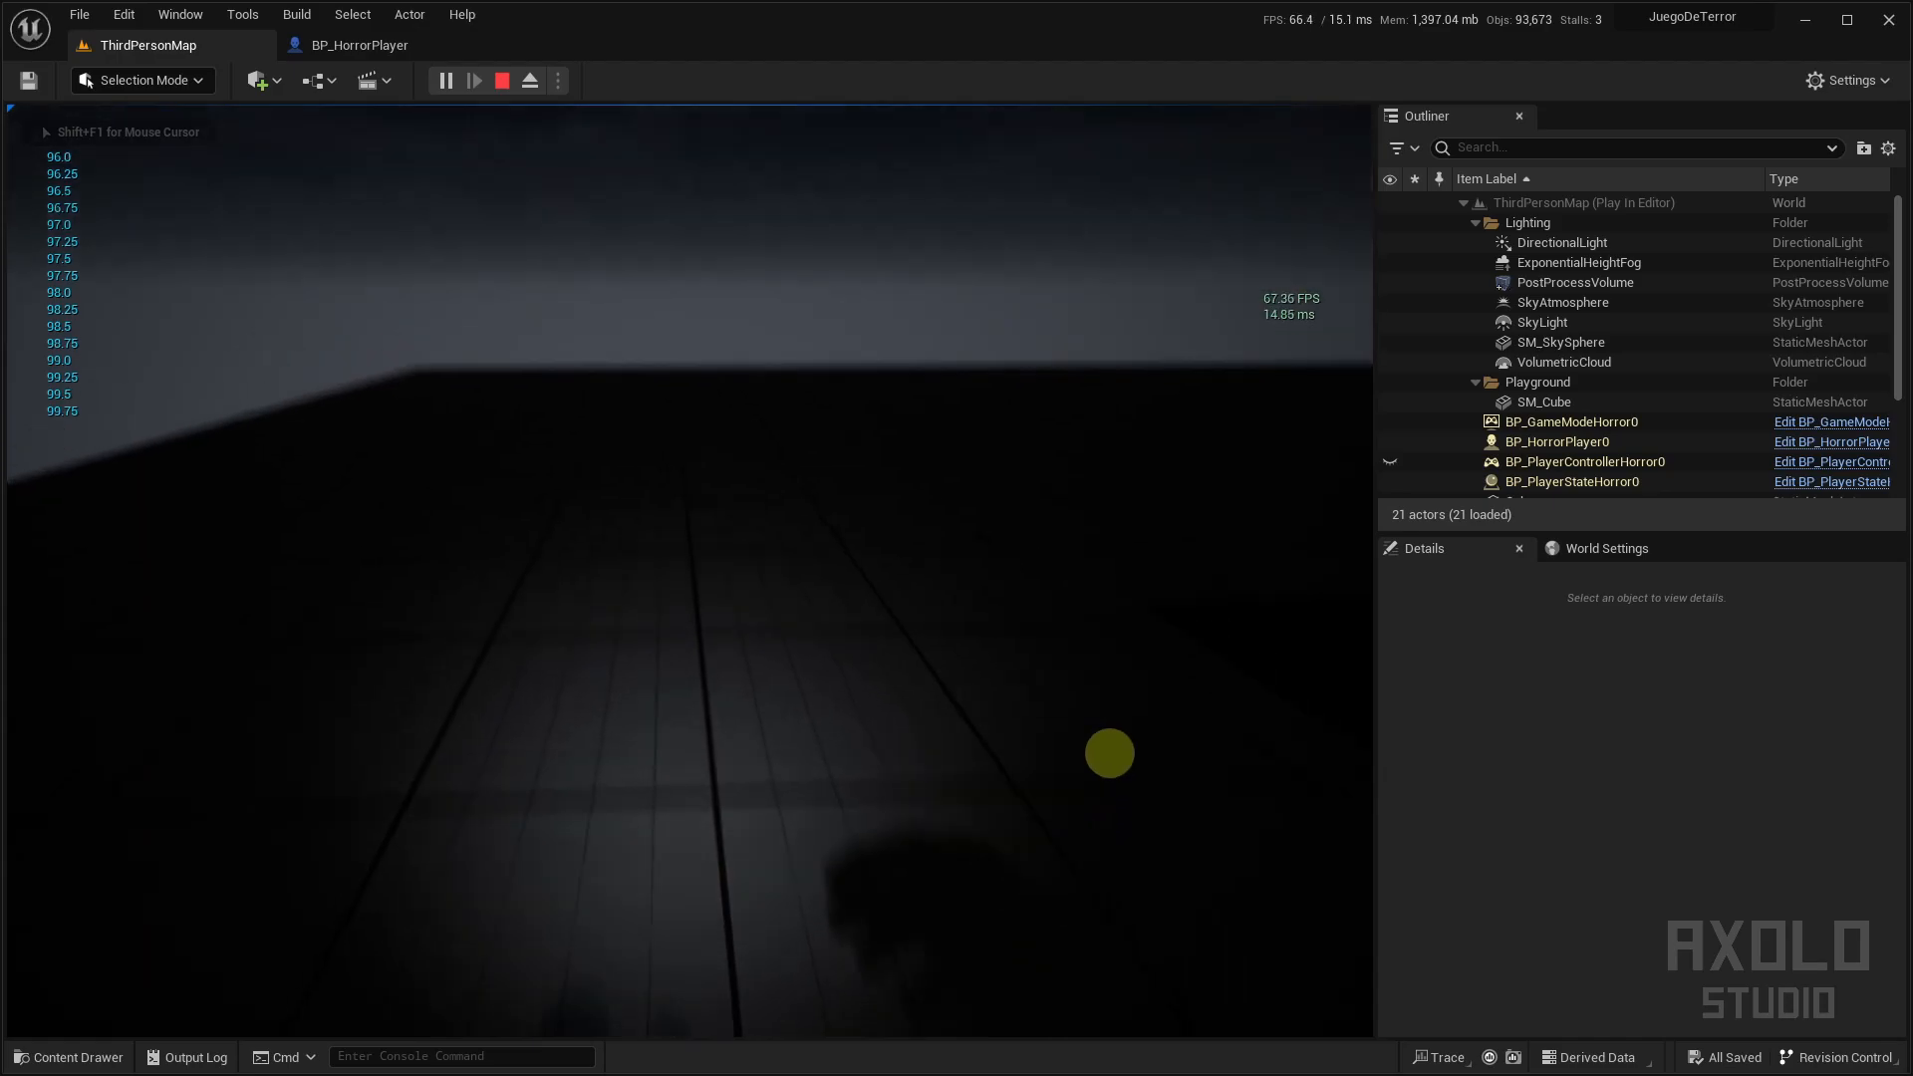
pyautogui.press('w')
pyautogui.press('a')
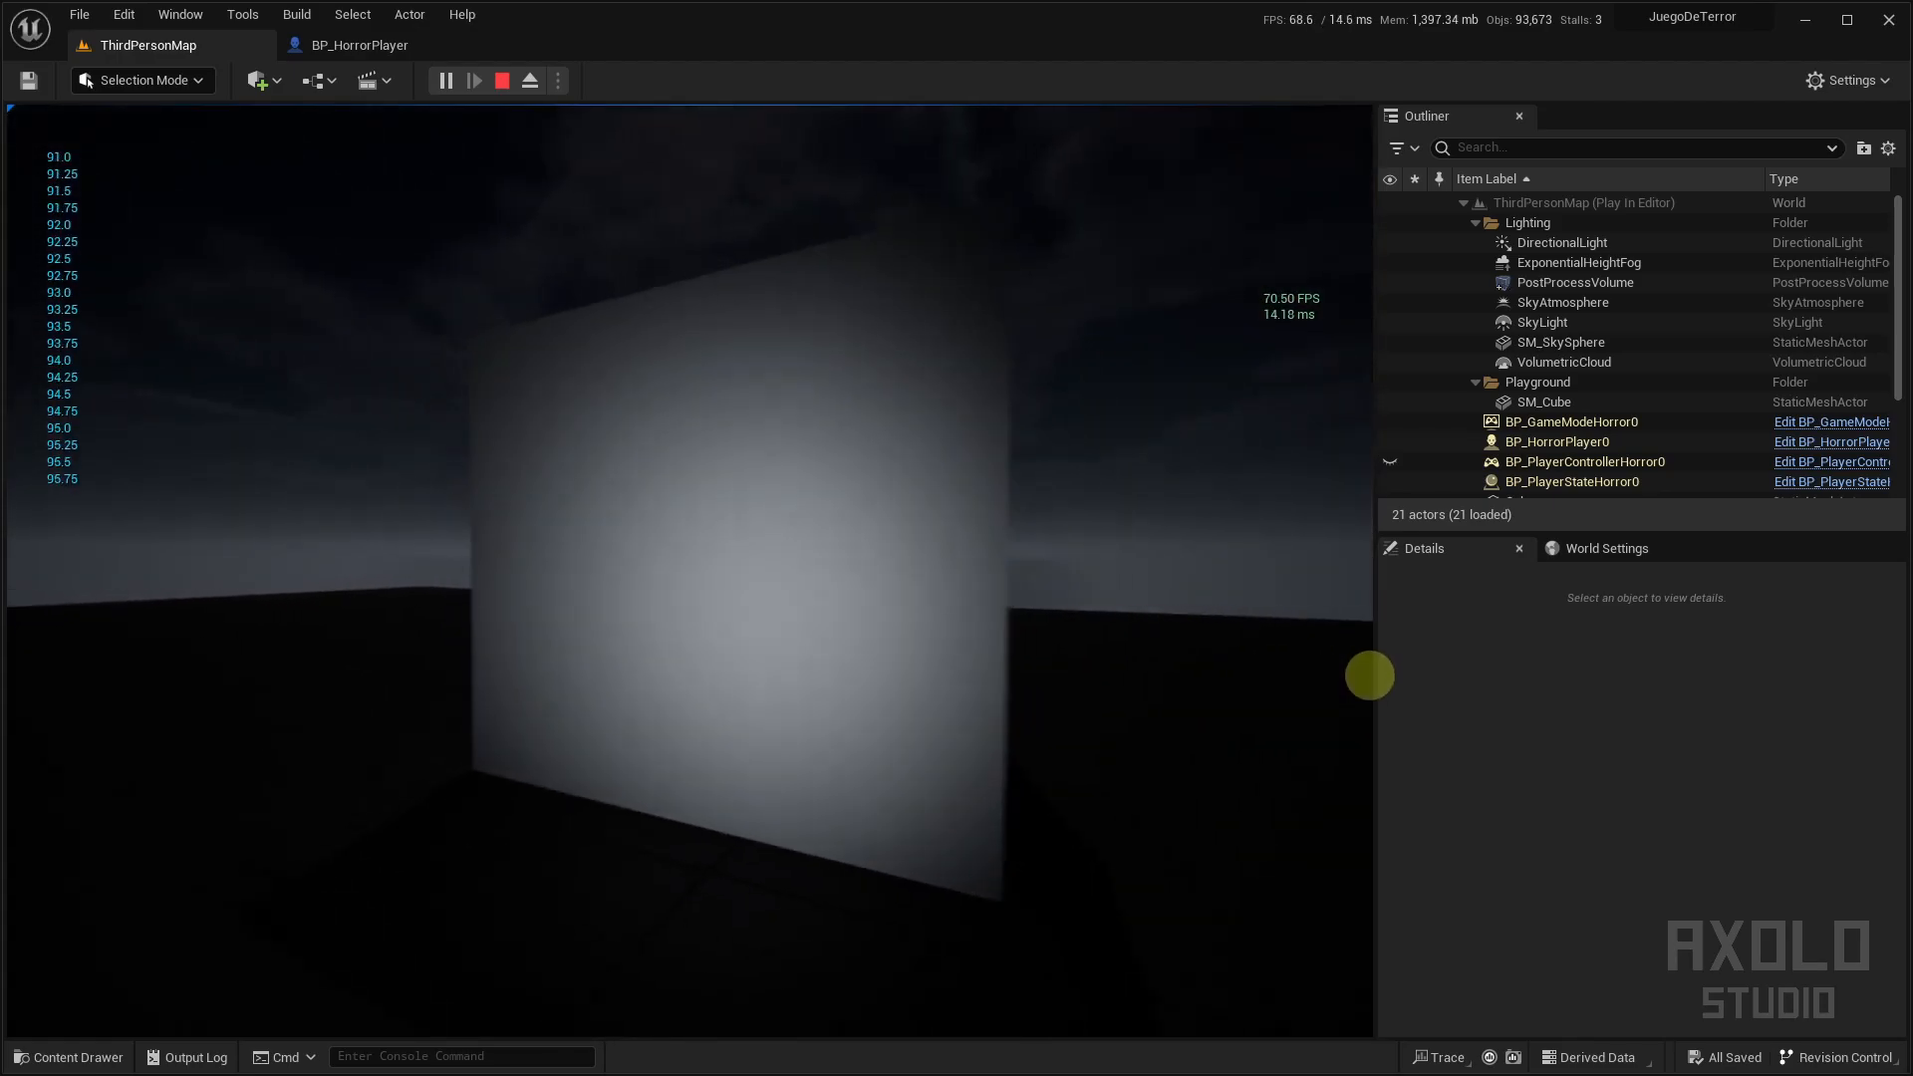
pyautogui.press('s')
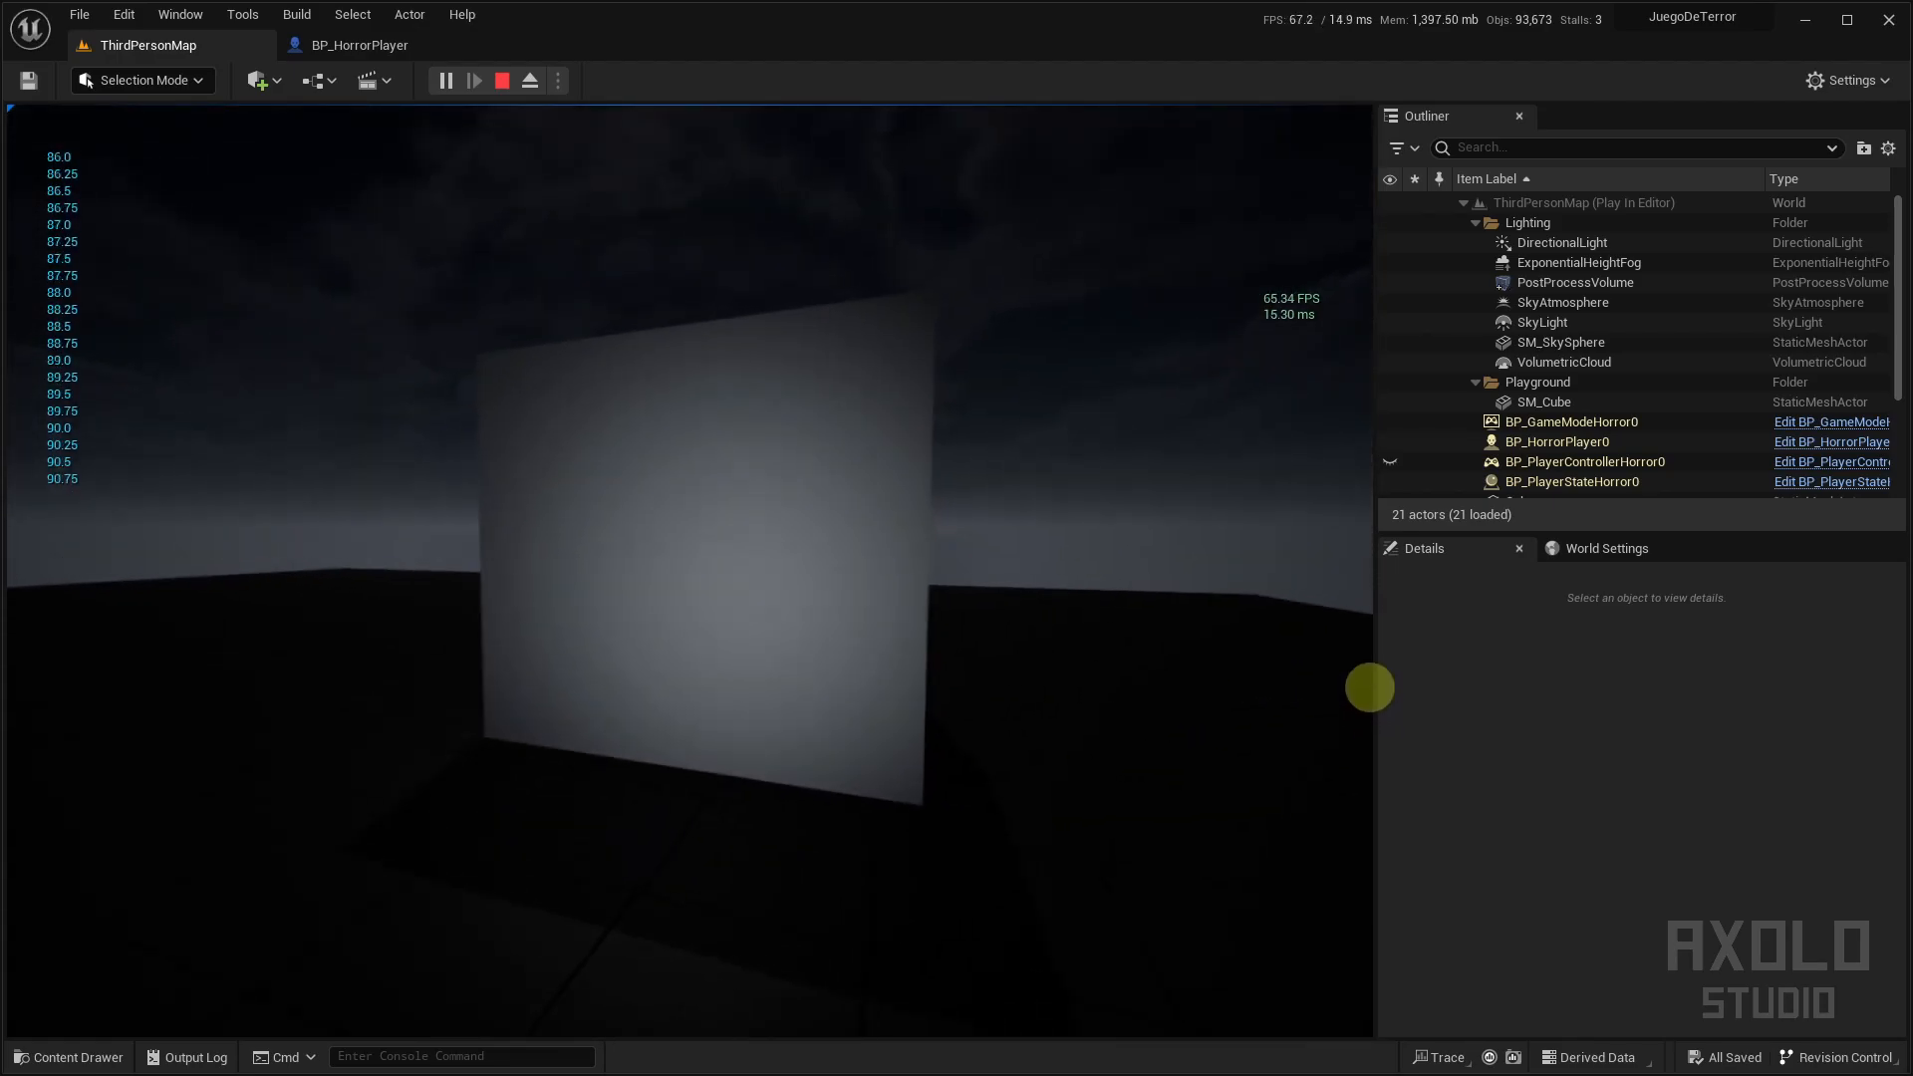
pyautogui.press('w')
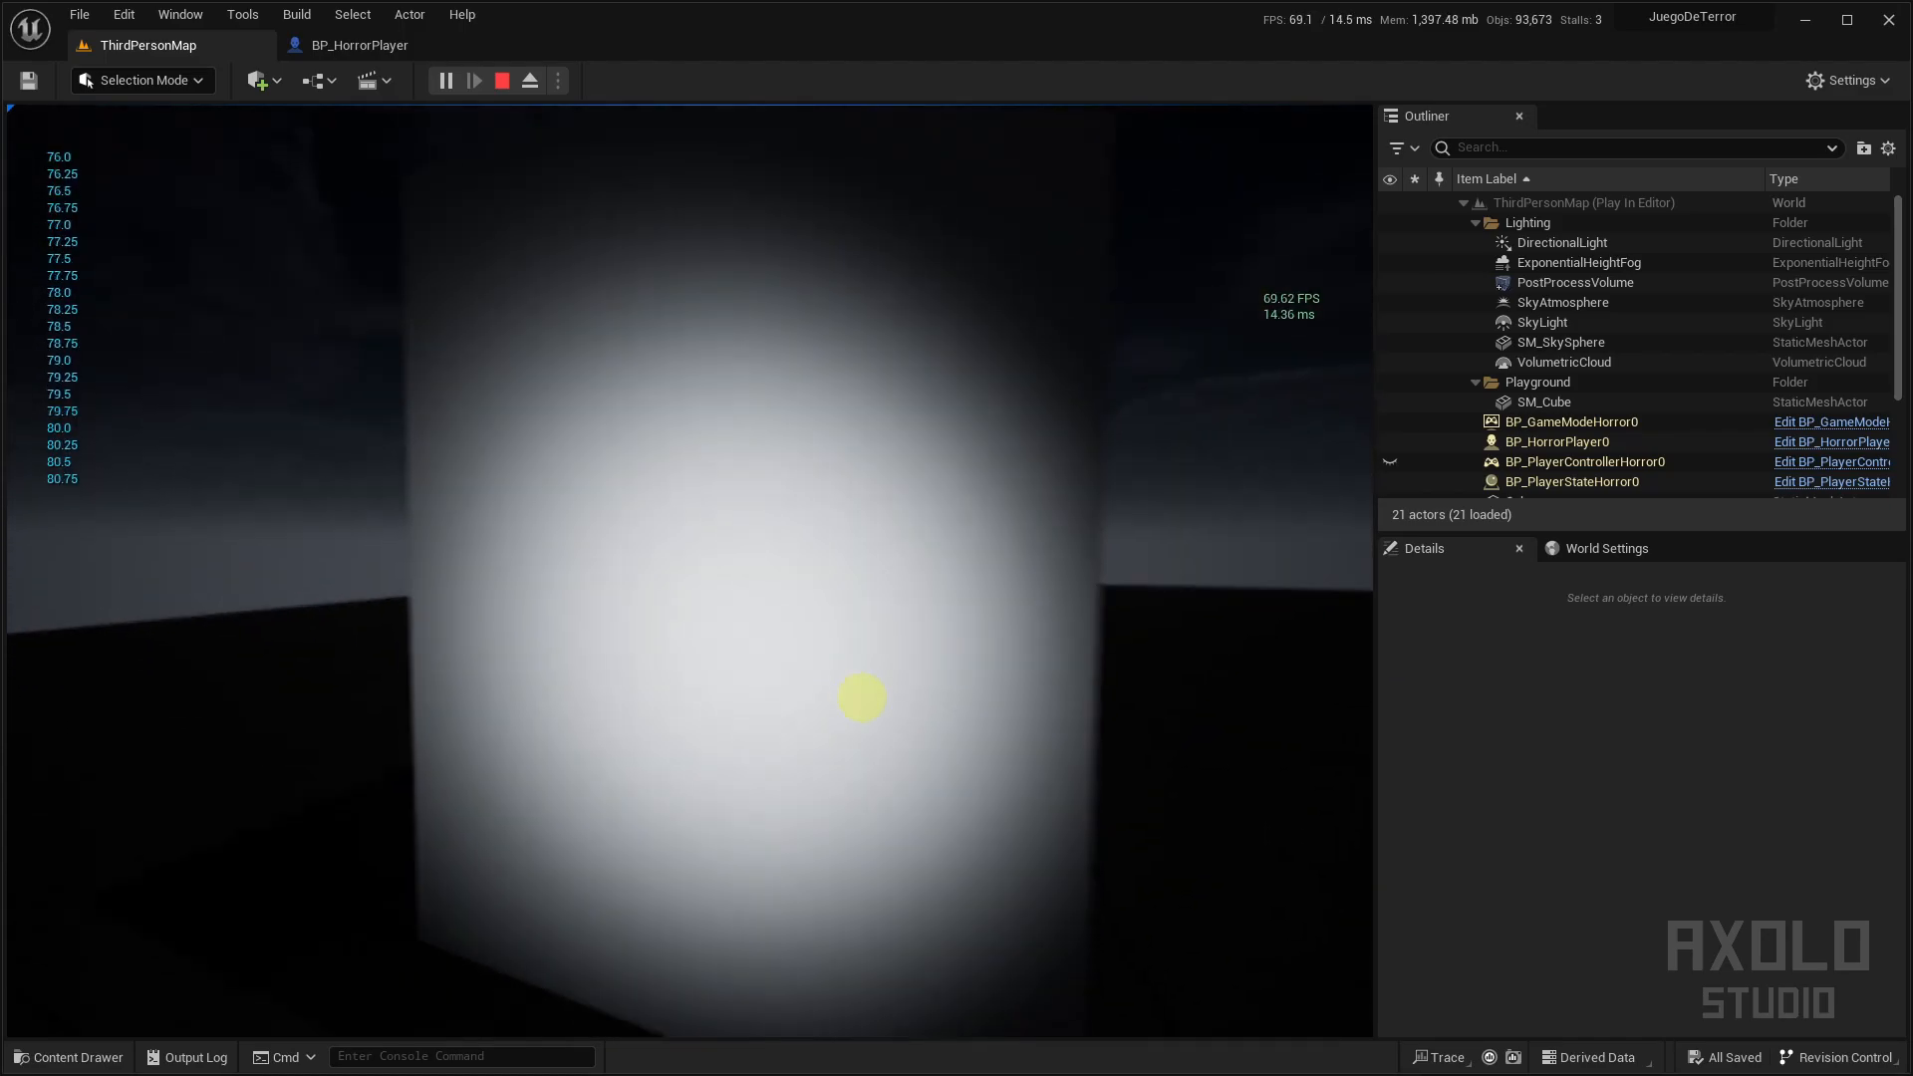
pyautogui.press('s')
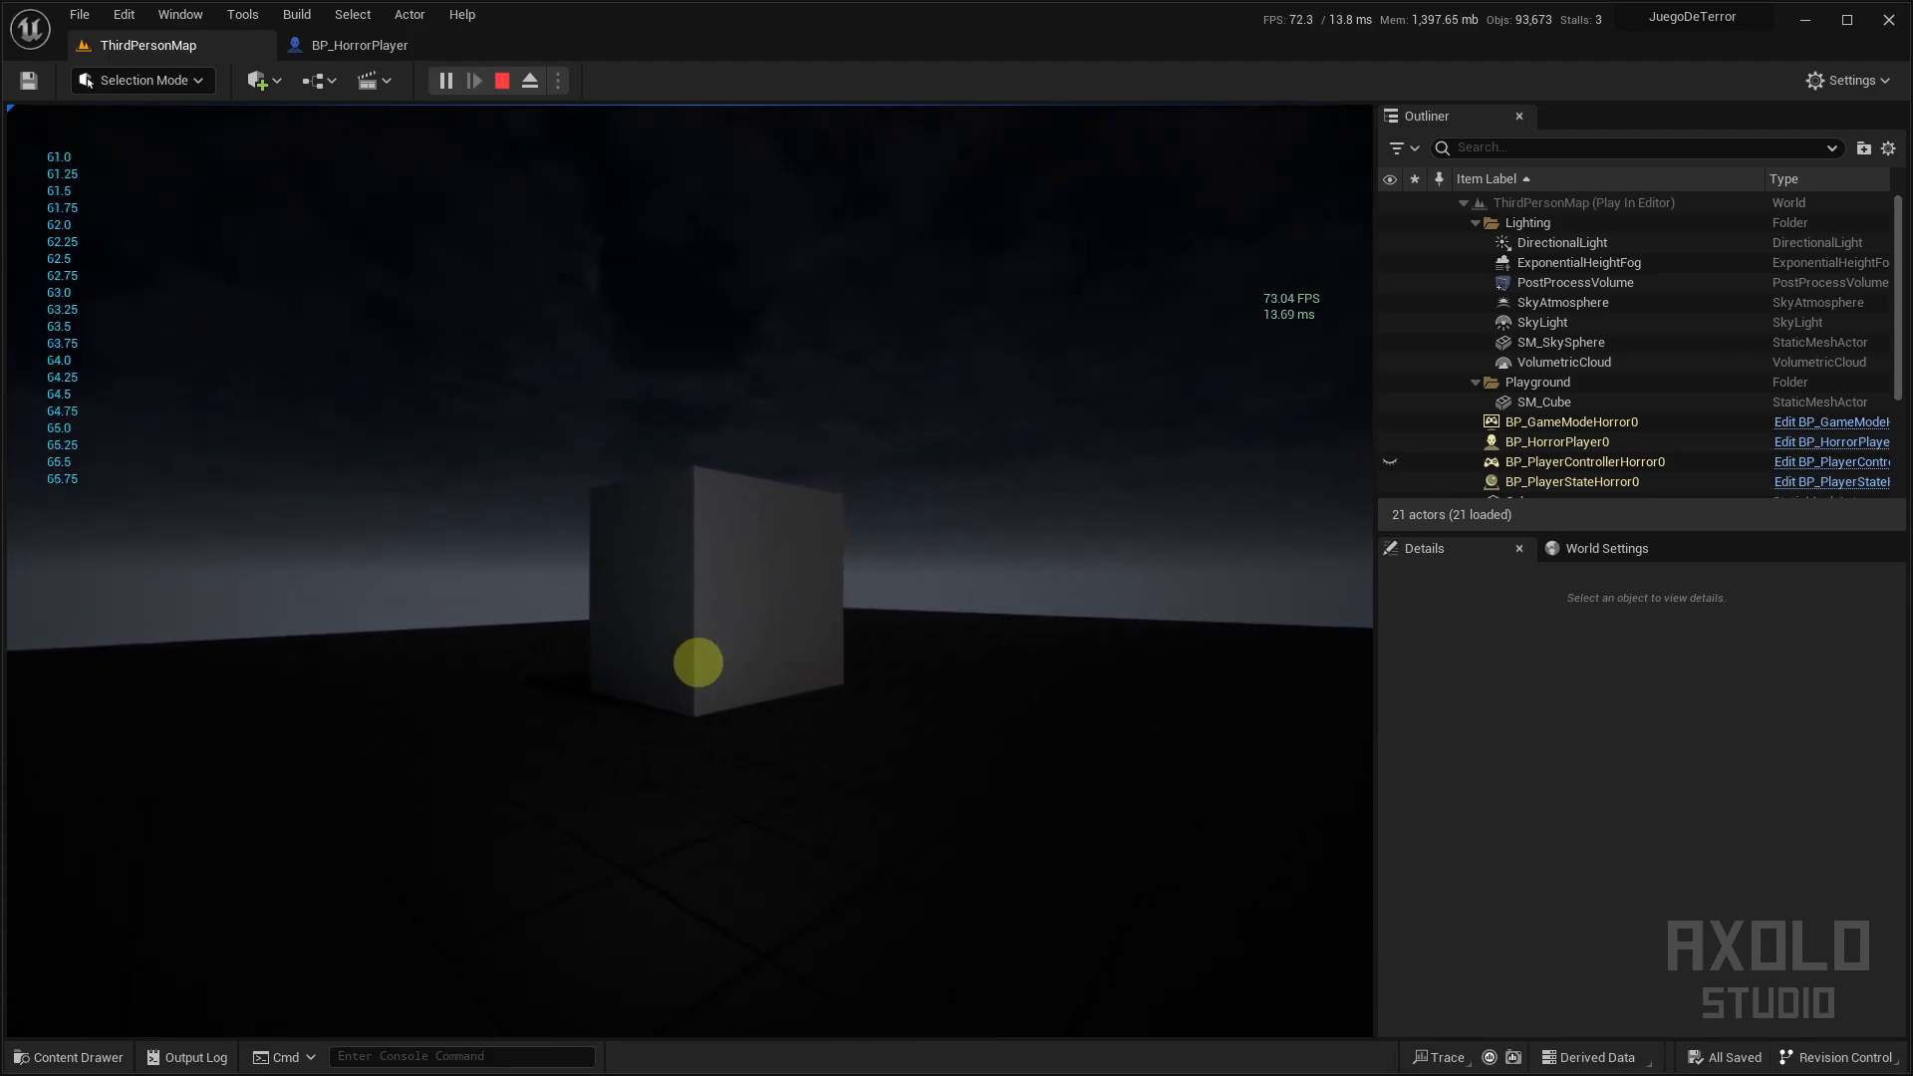
# Continue the play-test in fullscreen, walk around the cube while toggling the flashlight, and end the session
pyautogui.press('F11')
pyautogui.press('w')
pyautogui.click(900, 682)
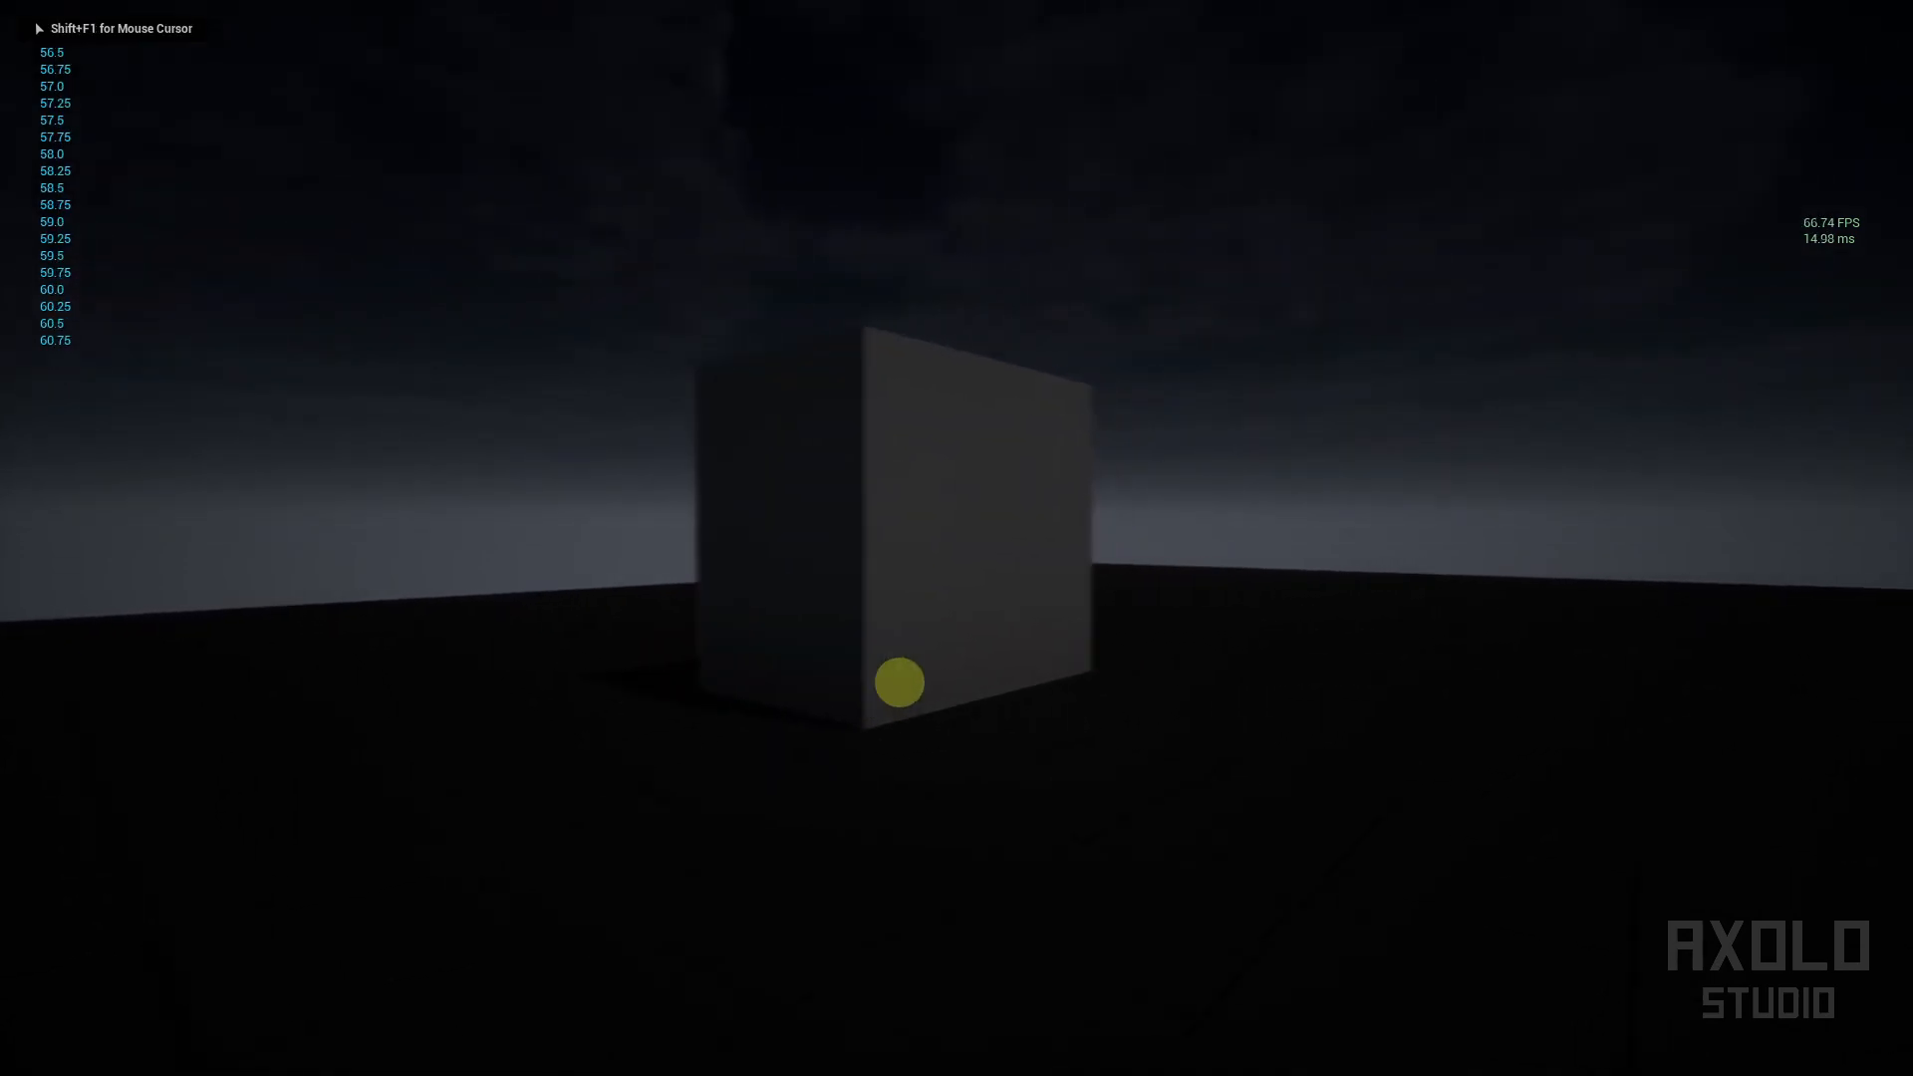
pyautogui.press('w')
pyautogui.press('s')
pyautogui.press('f')
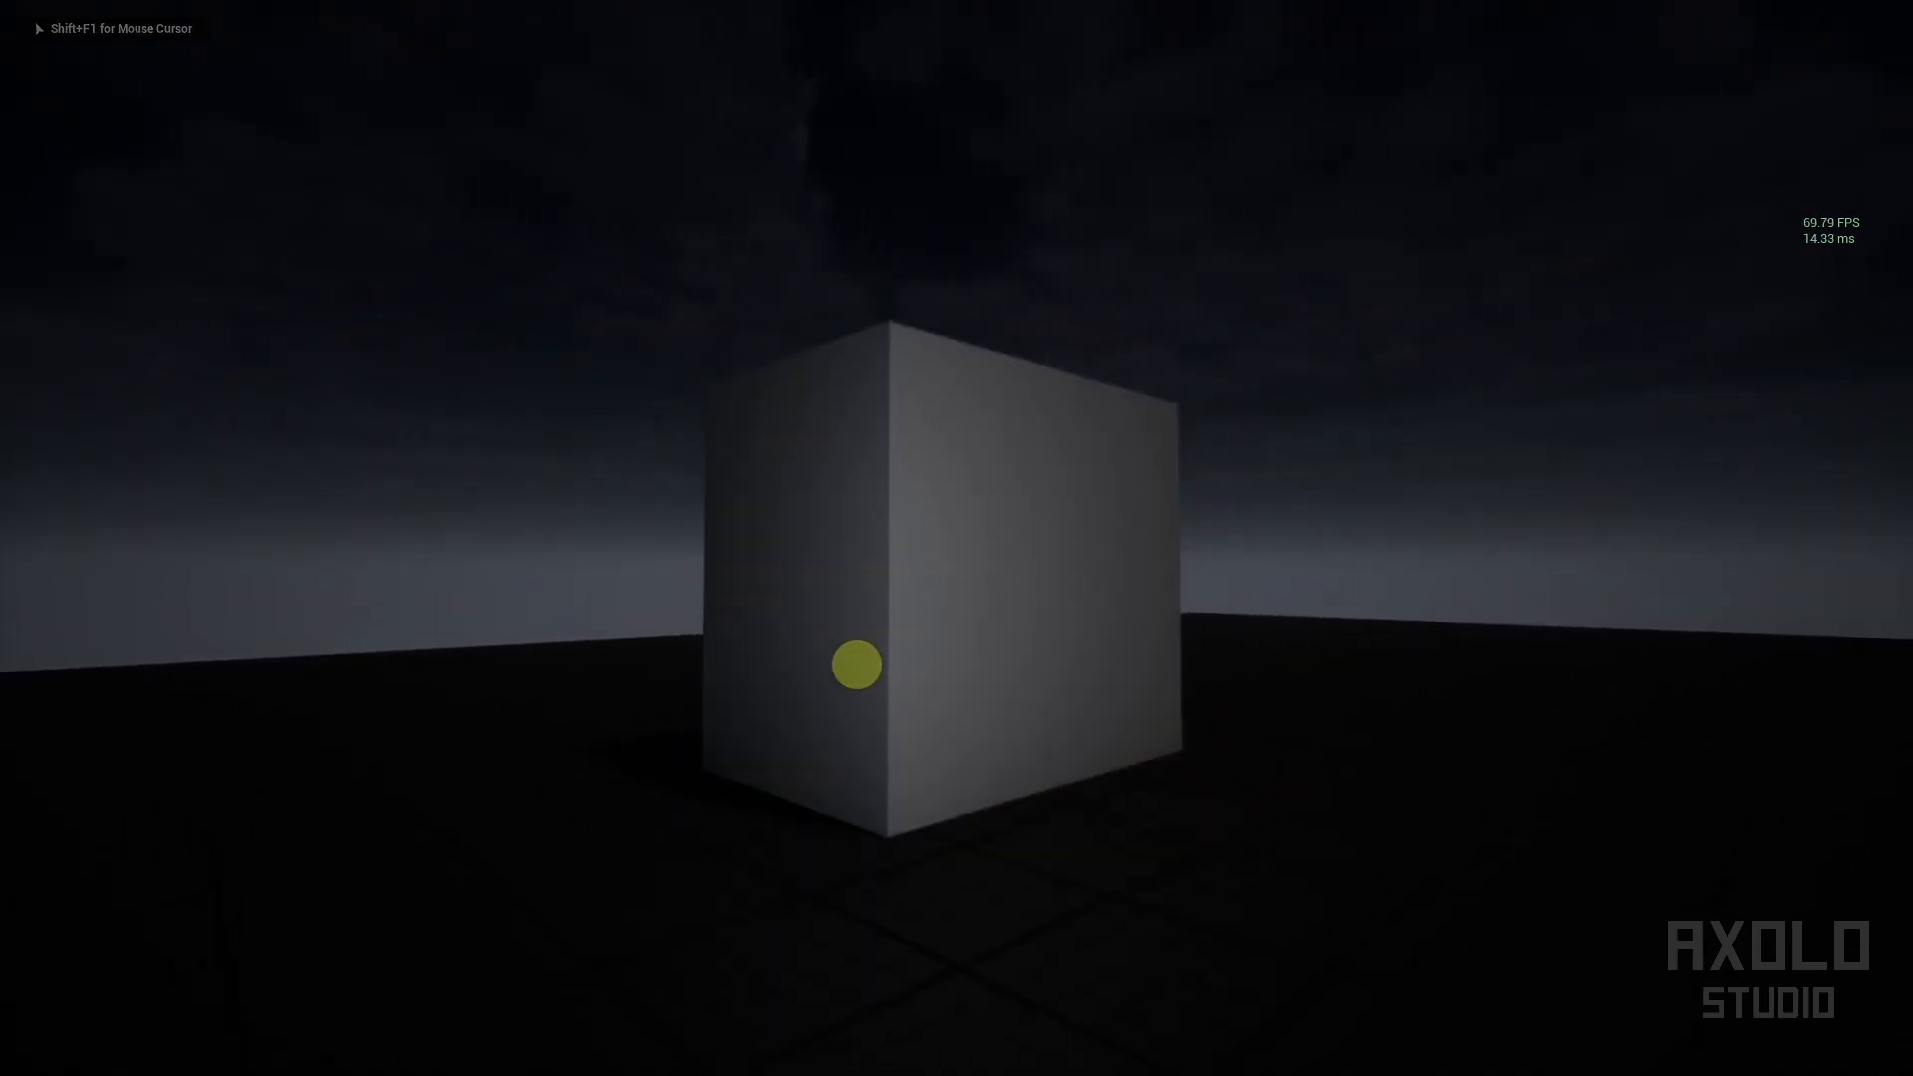
pyautogui.press('w')
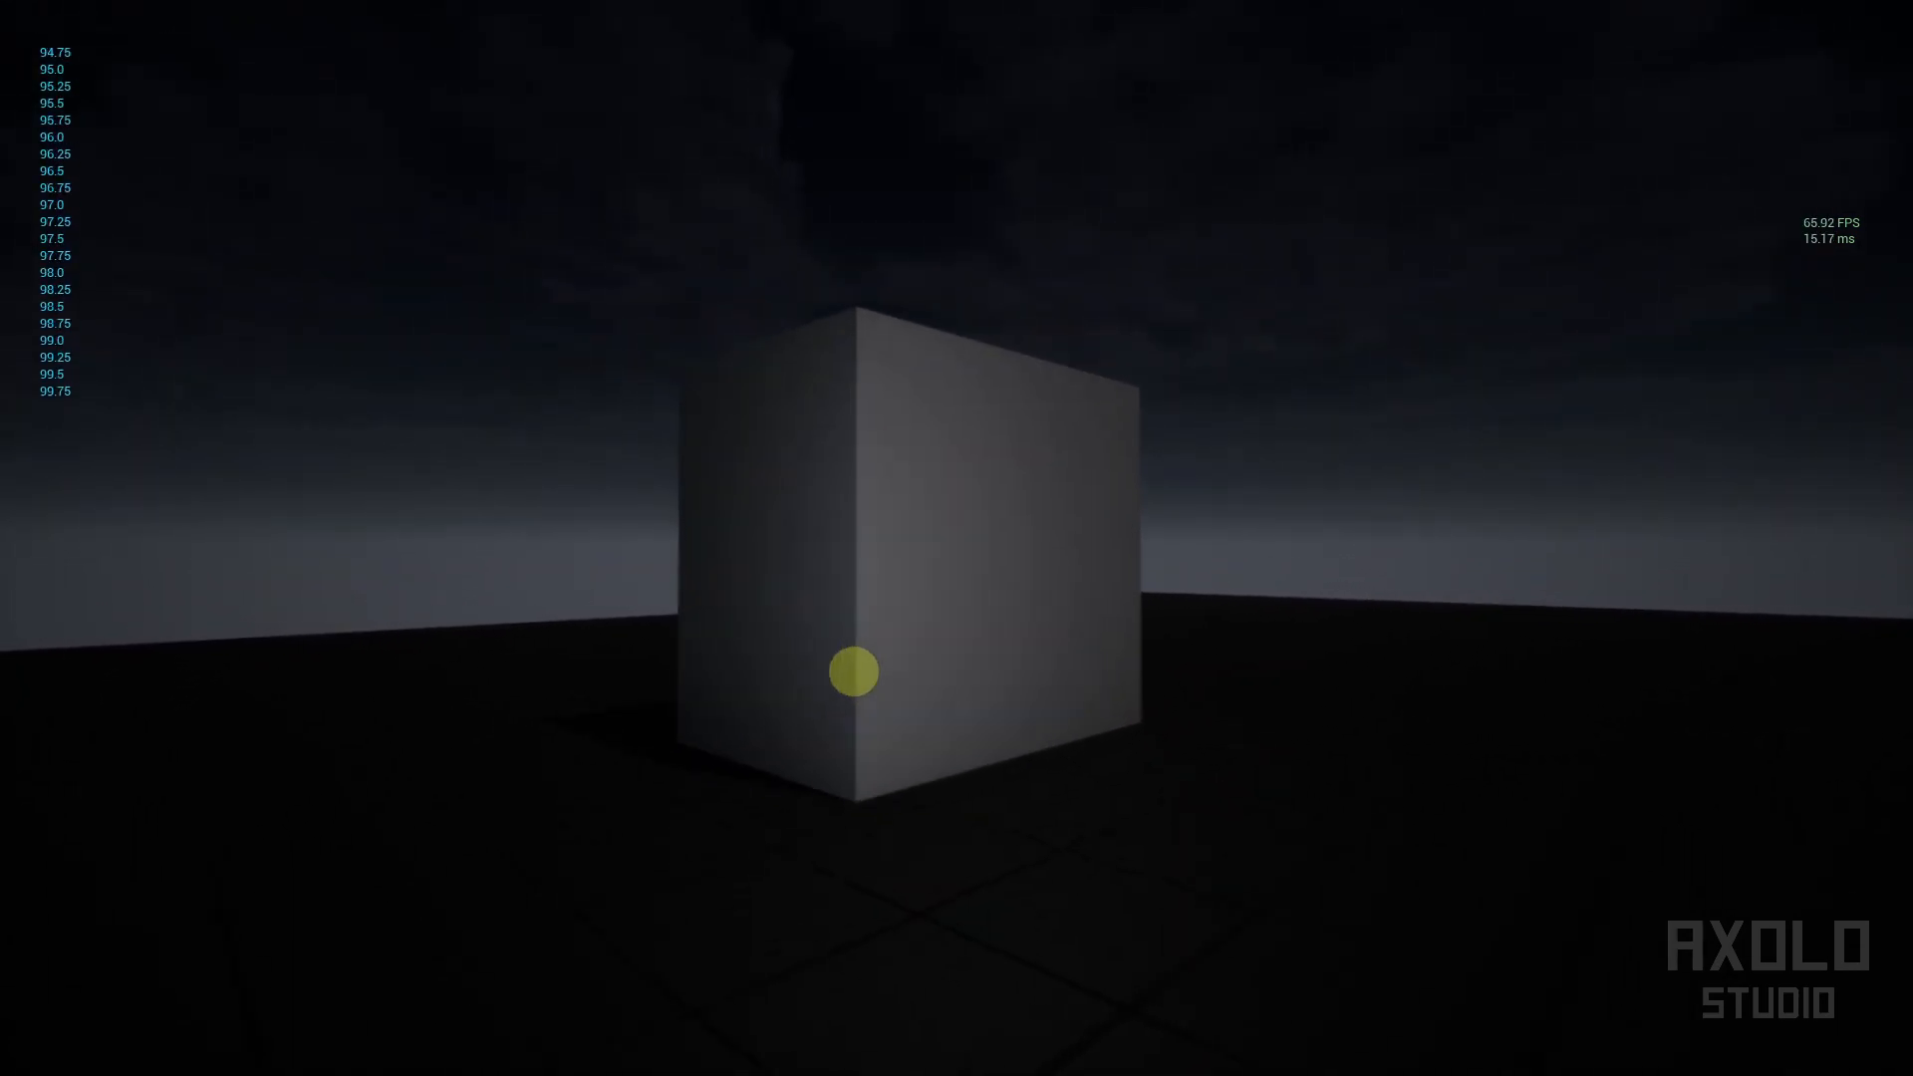
pyautogui.press('s')
pyautogui.press('a')
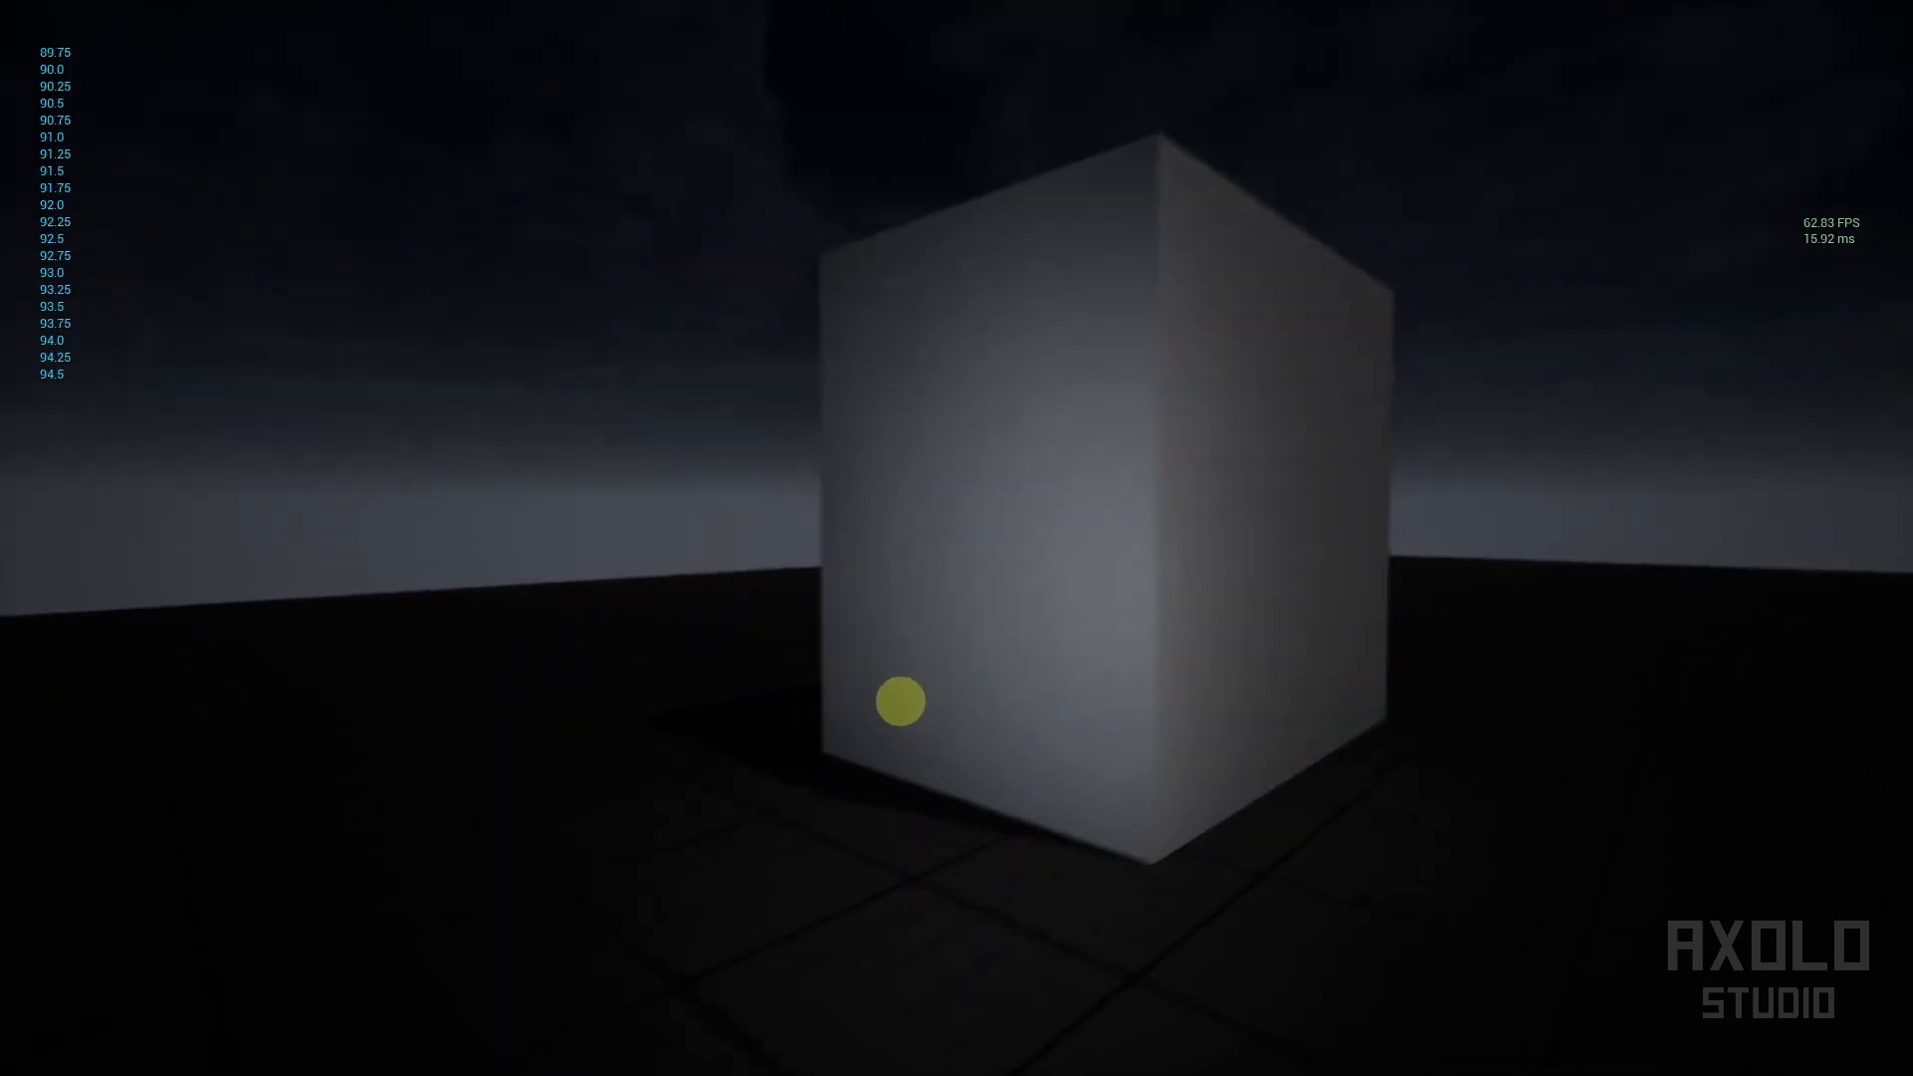
pyautogui.press('Escape')
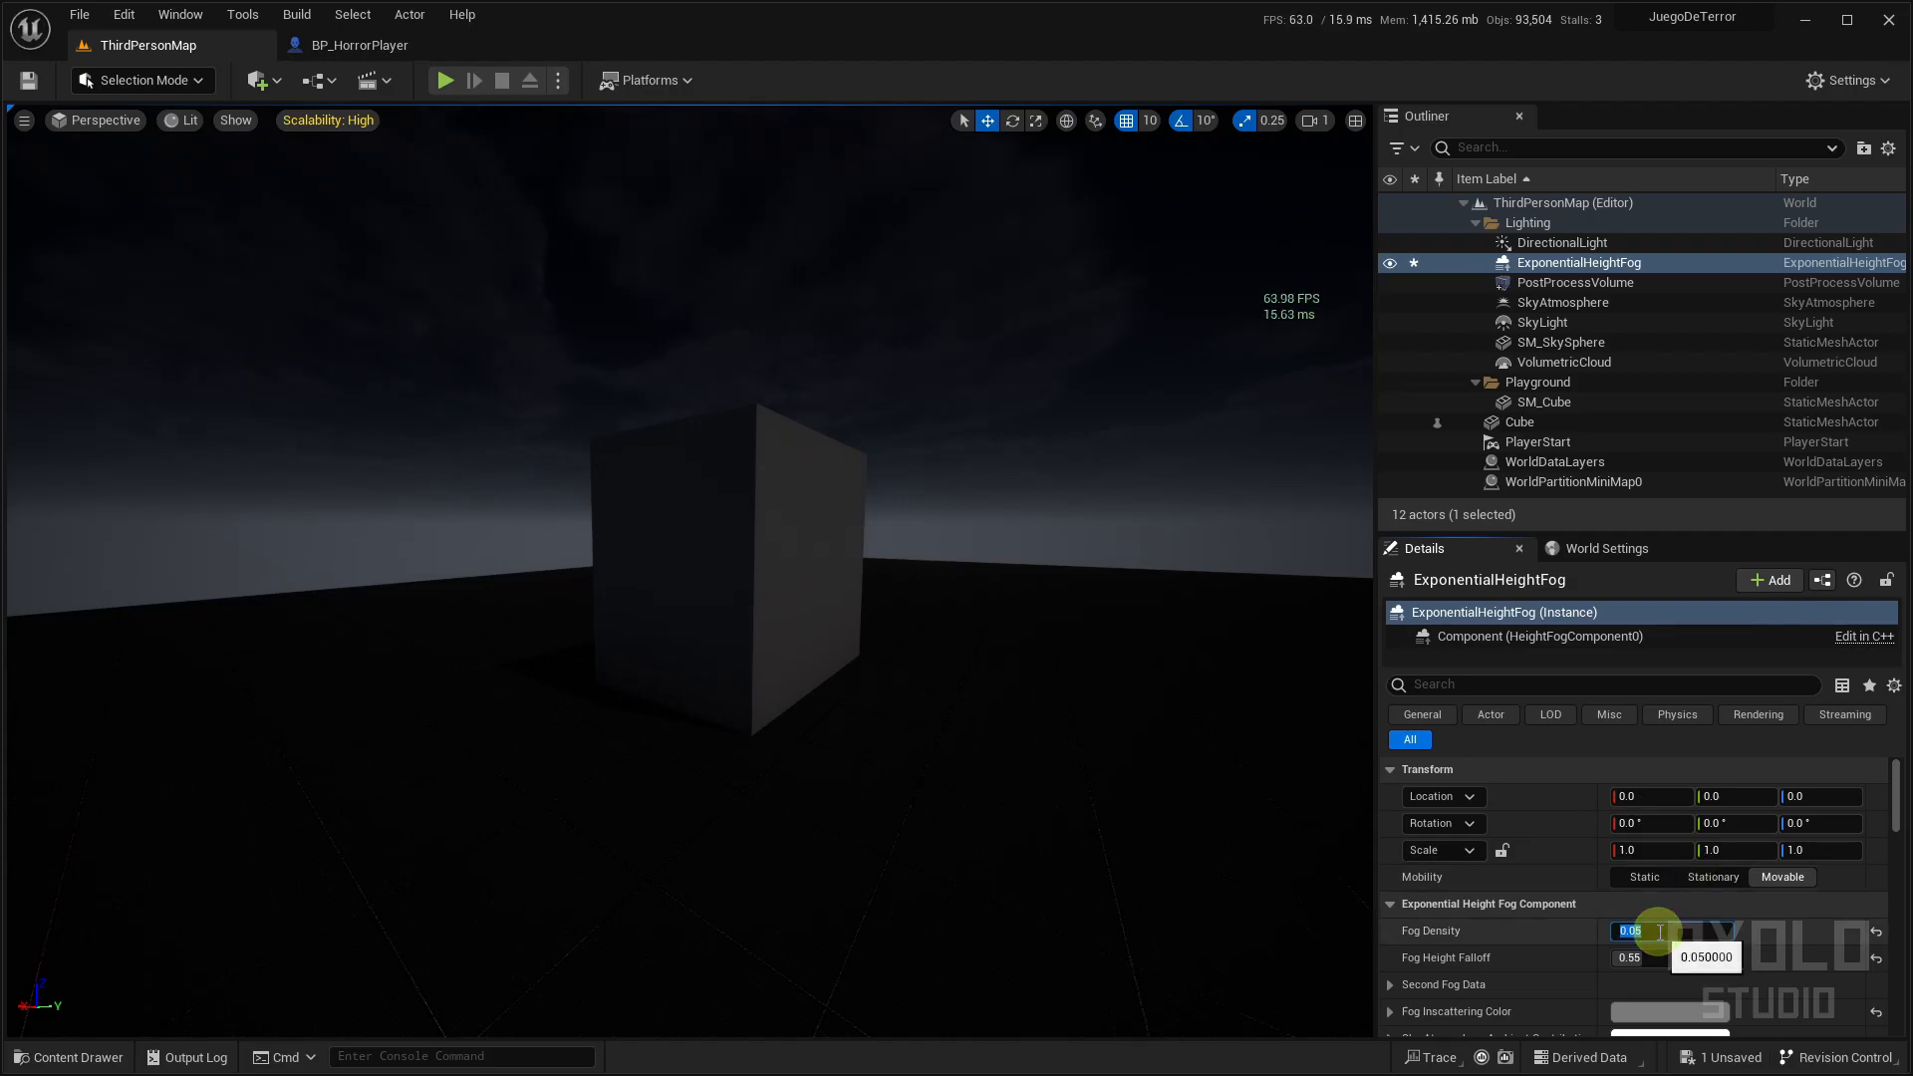
# Set the ExponentialHeightFog's Fog Density to 1 and inspect the denser fog around the cube
pyautogui.write('1')
pyautogui.press('Return')
pyautogui.press('s')
pyautogui.moveTo(1001, 625)
pyautogui.mouseDown(button='right')
pyautogui.moveTo(926, 628)
pyautogui.moveTo(999, 623)
pyautogui.mouseUp(button='right')
pyautogui.press('w')
pyautogui.press('s')
pyautogui.moveTo(837, 573); pyautogui.dragTo(1043, 805, button='right')
pyautogui.press('a')
pyautogui.press('s')
# Select the SM_Cube floor and enlarge it to a scale of 100 in both X and Y
pyautogui.click(800, 413)
pyautogui.click(730, 534)
pyautogui.press('s')
pyautogui.moveTo(877, 534); pyautogui.dragTo(972, 564, button='right')
pyautogui.press('s')
pyautogui.press('w')
pyautogui.press('w')
pyautogui.moveTo(721, 431); pyautogui.dragTo(1100, 971, button='right')
pyautogui.press('s')
pyautogui.press('s')
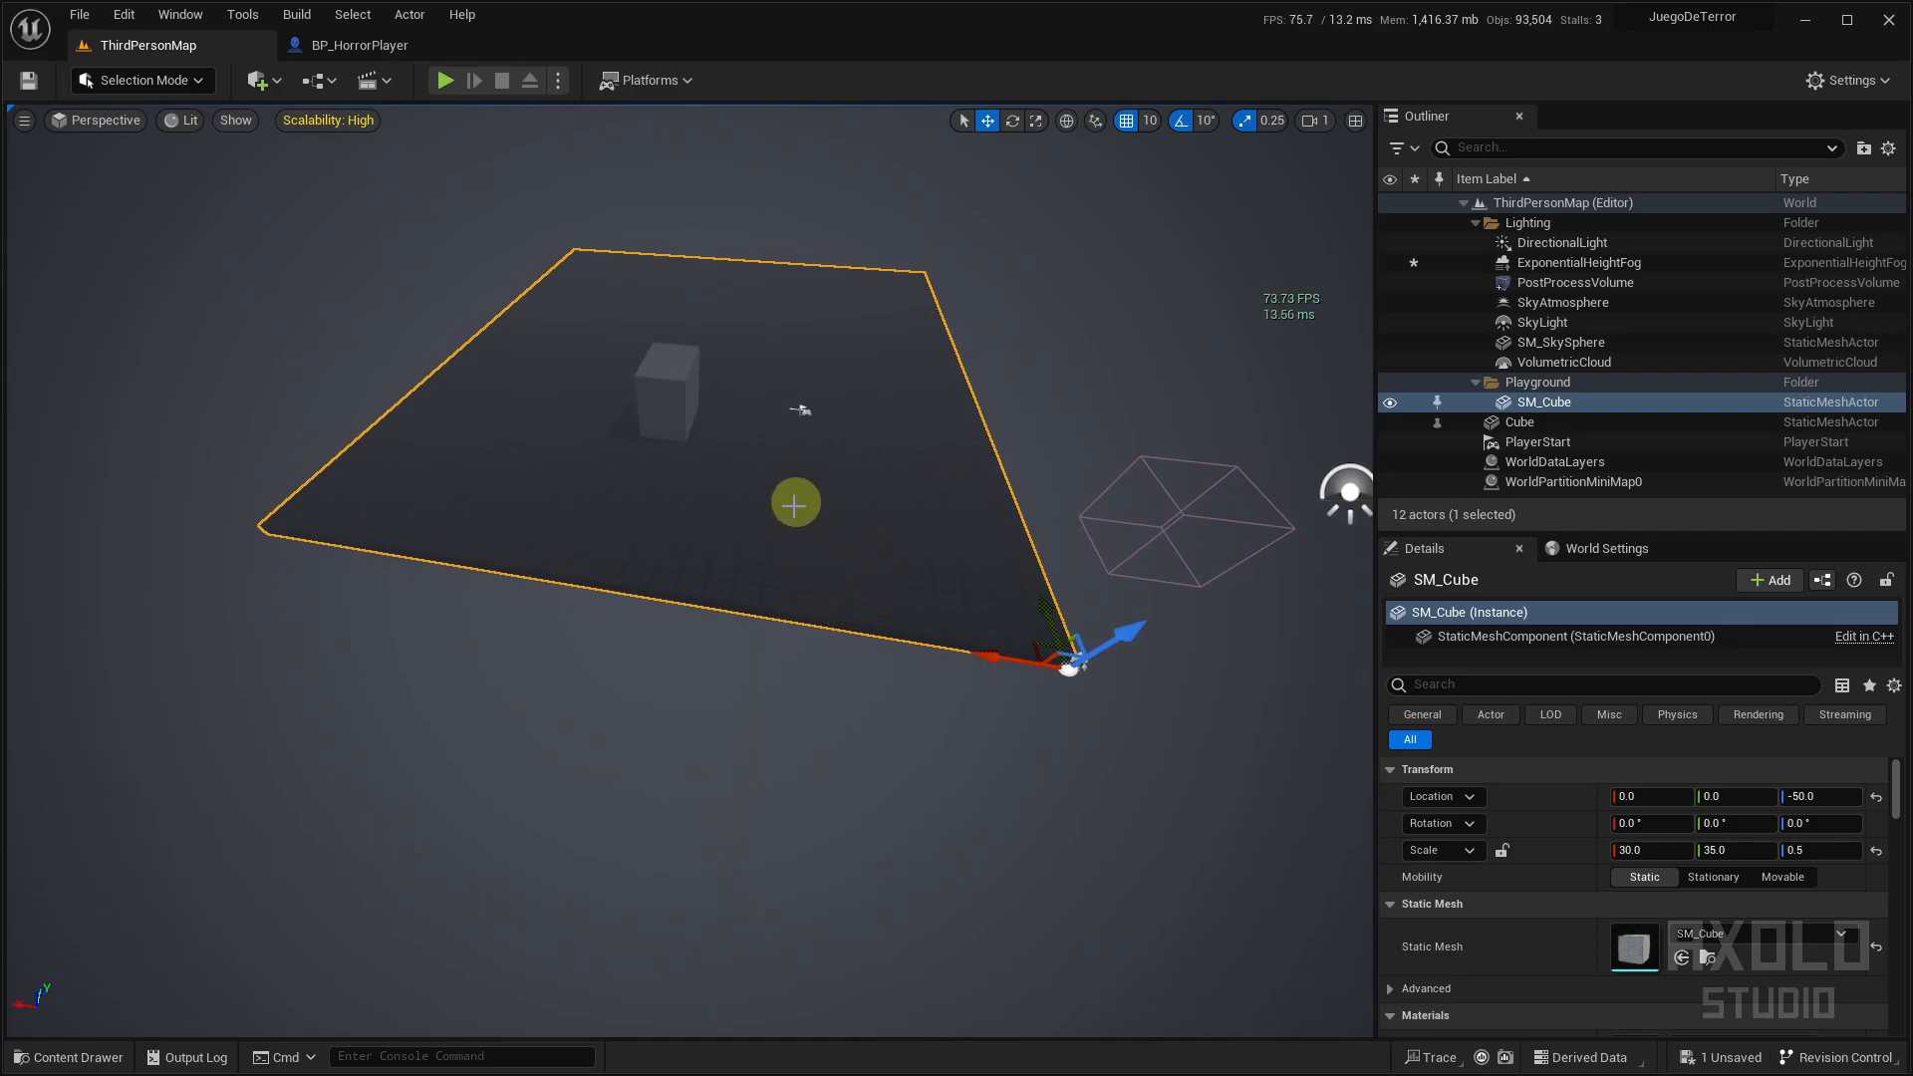
pyautogui.press('s')
pyautogui.moveTo(1046, 583); pyautogui.dragTo(1040, 585, button='right')
pyautogui.press('r')
pyautogui.moveTo(980, 620); pyautogui.dragTo(106, 132)
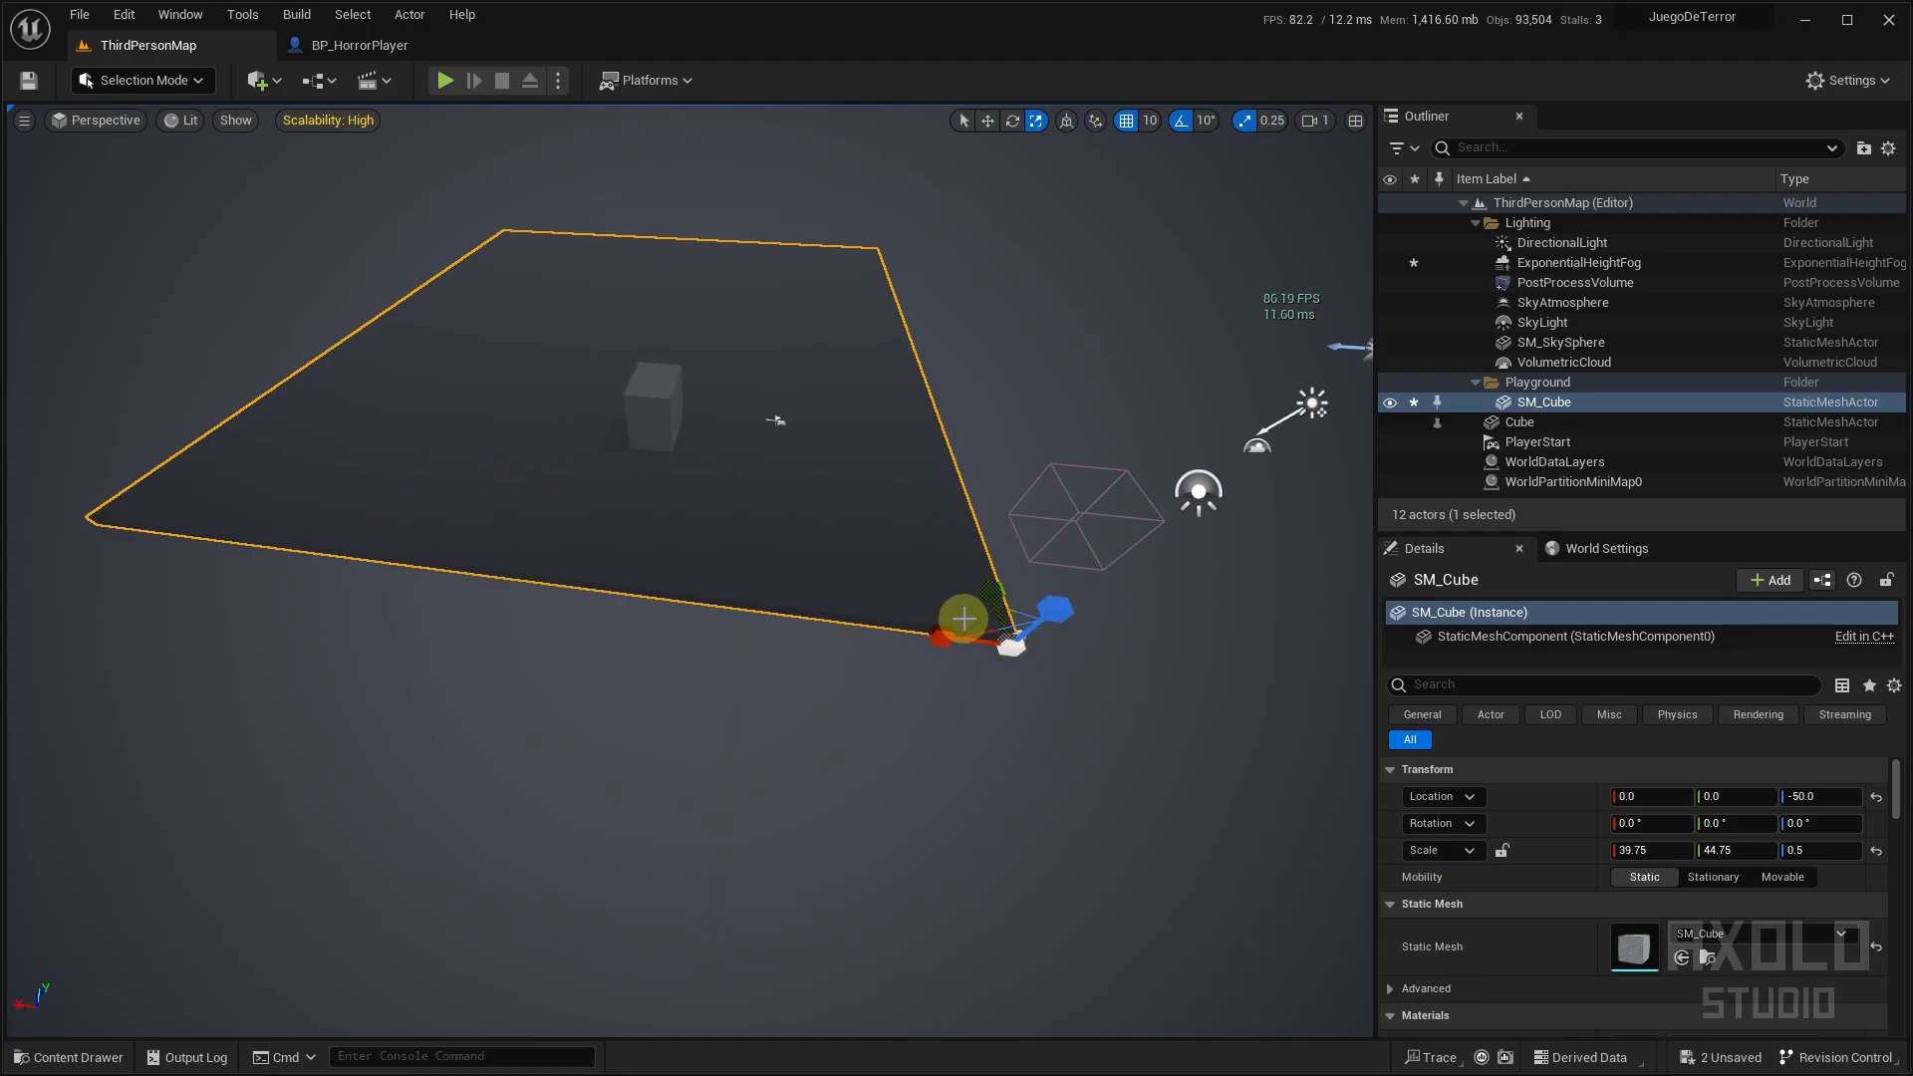
pyautogui.moveTo(945, 608); pyautogui.dragTo(359, 336)
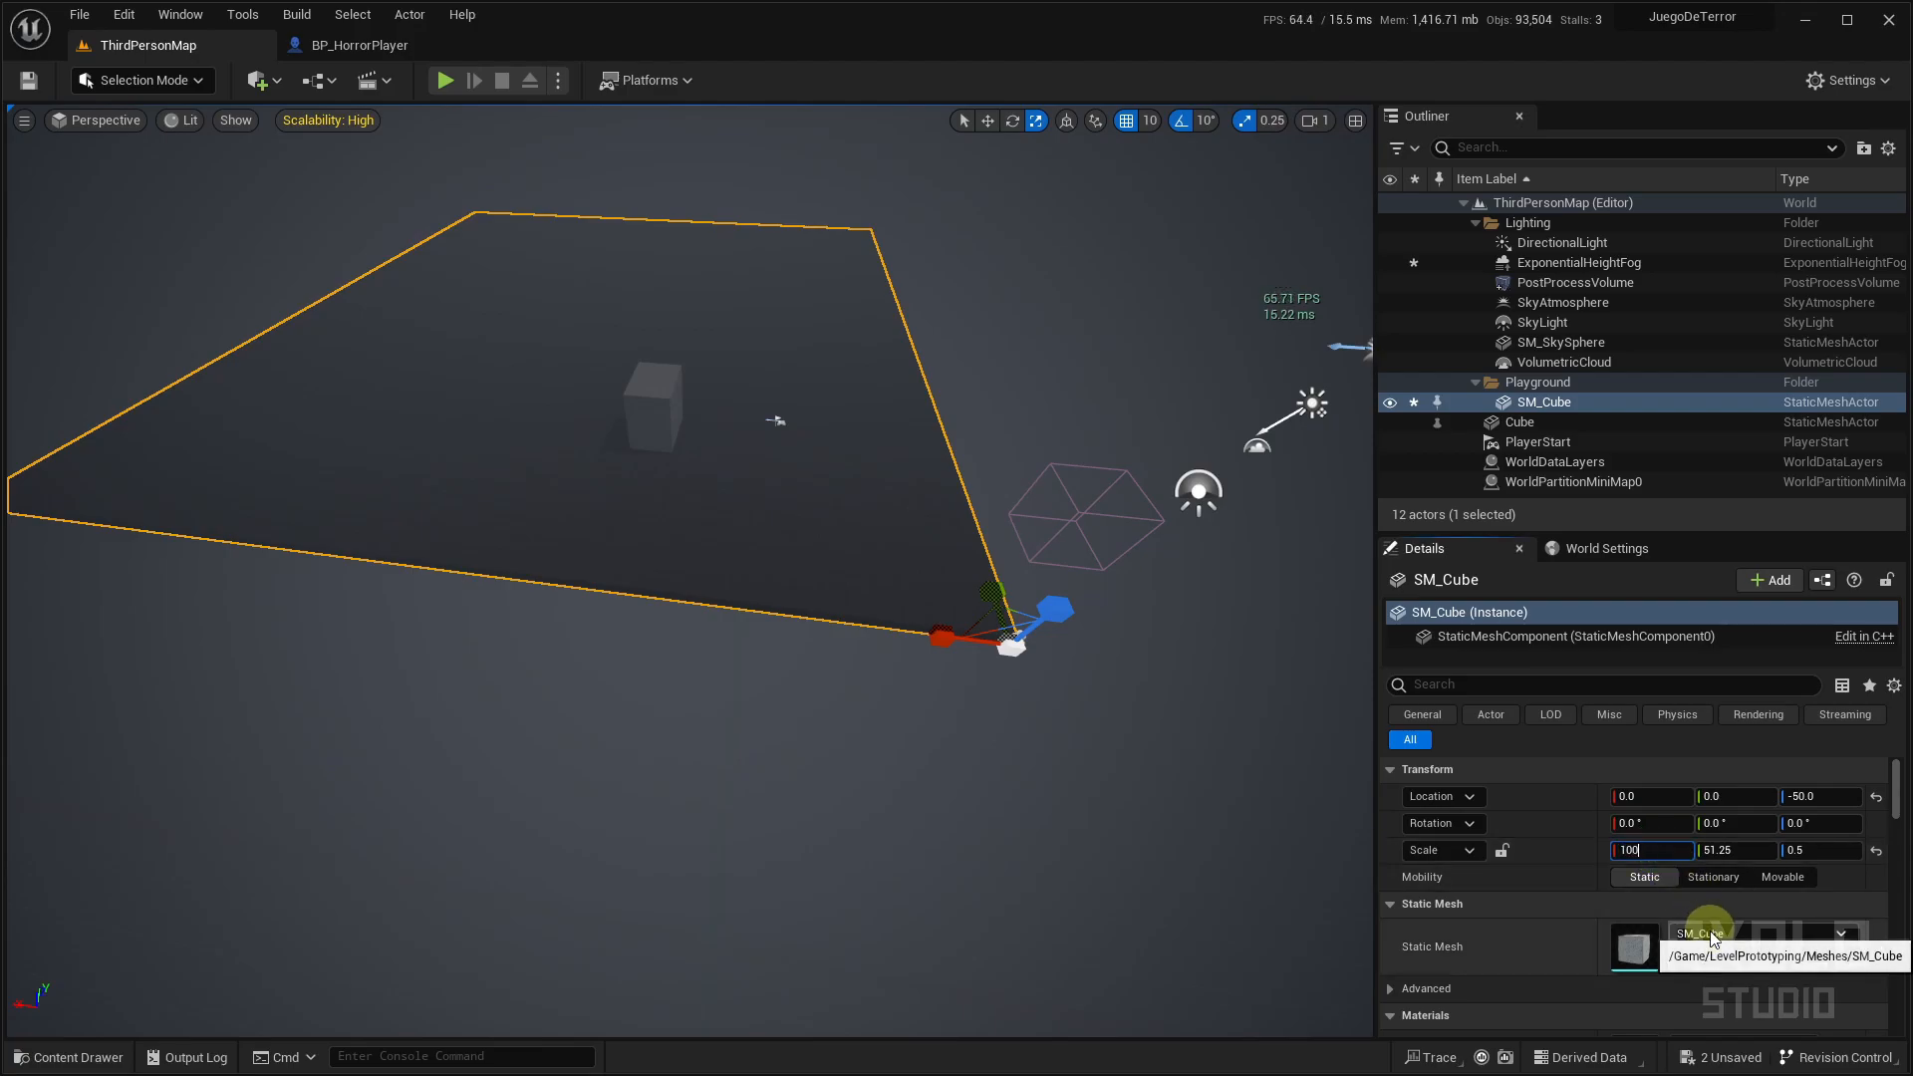
pyautogui.press('Return')
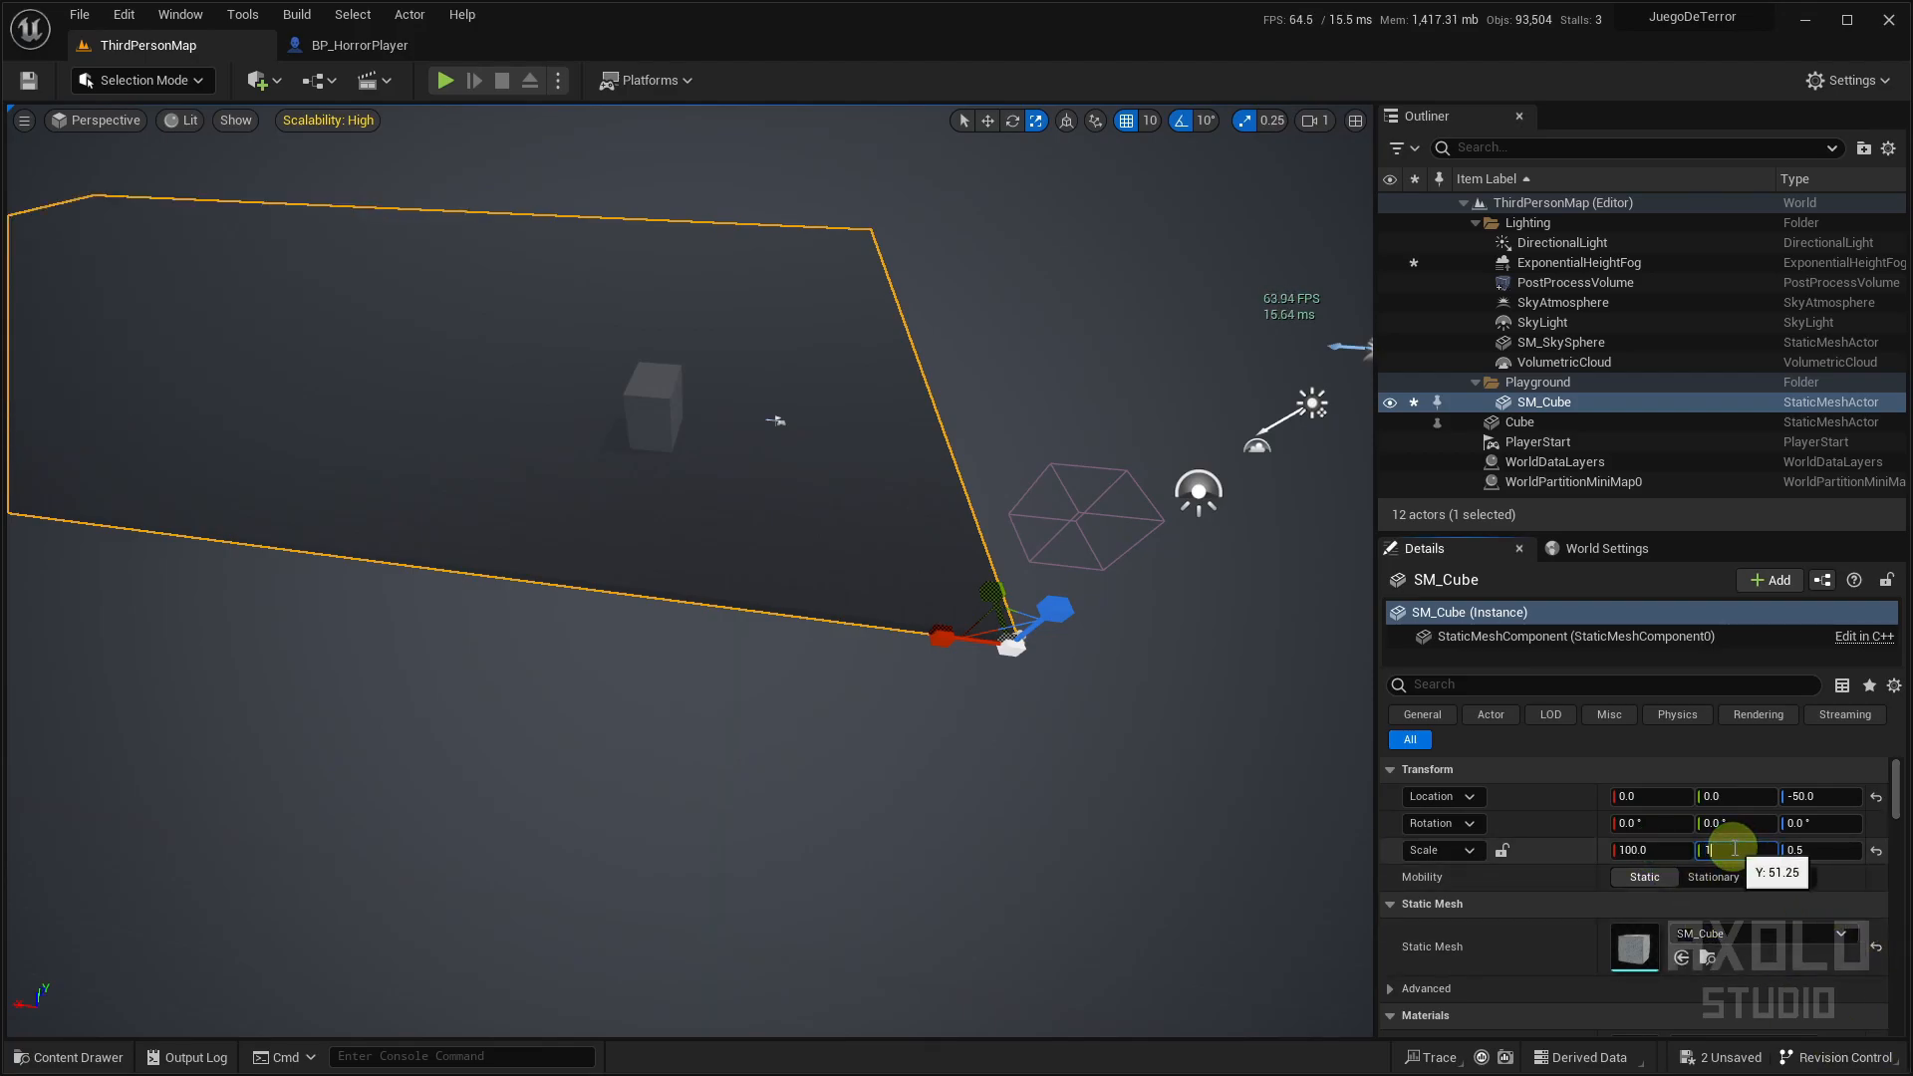
# Move the enlarged floor to about X -2970, Y -2950 so it extends all around the cube and the player start
pyautogui.press('s')
pyautogui.moveTo(981, 638); pyautogui.dragTo(921, 638, button='right')
pyautogui.press('w')
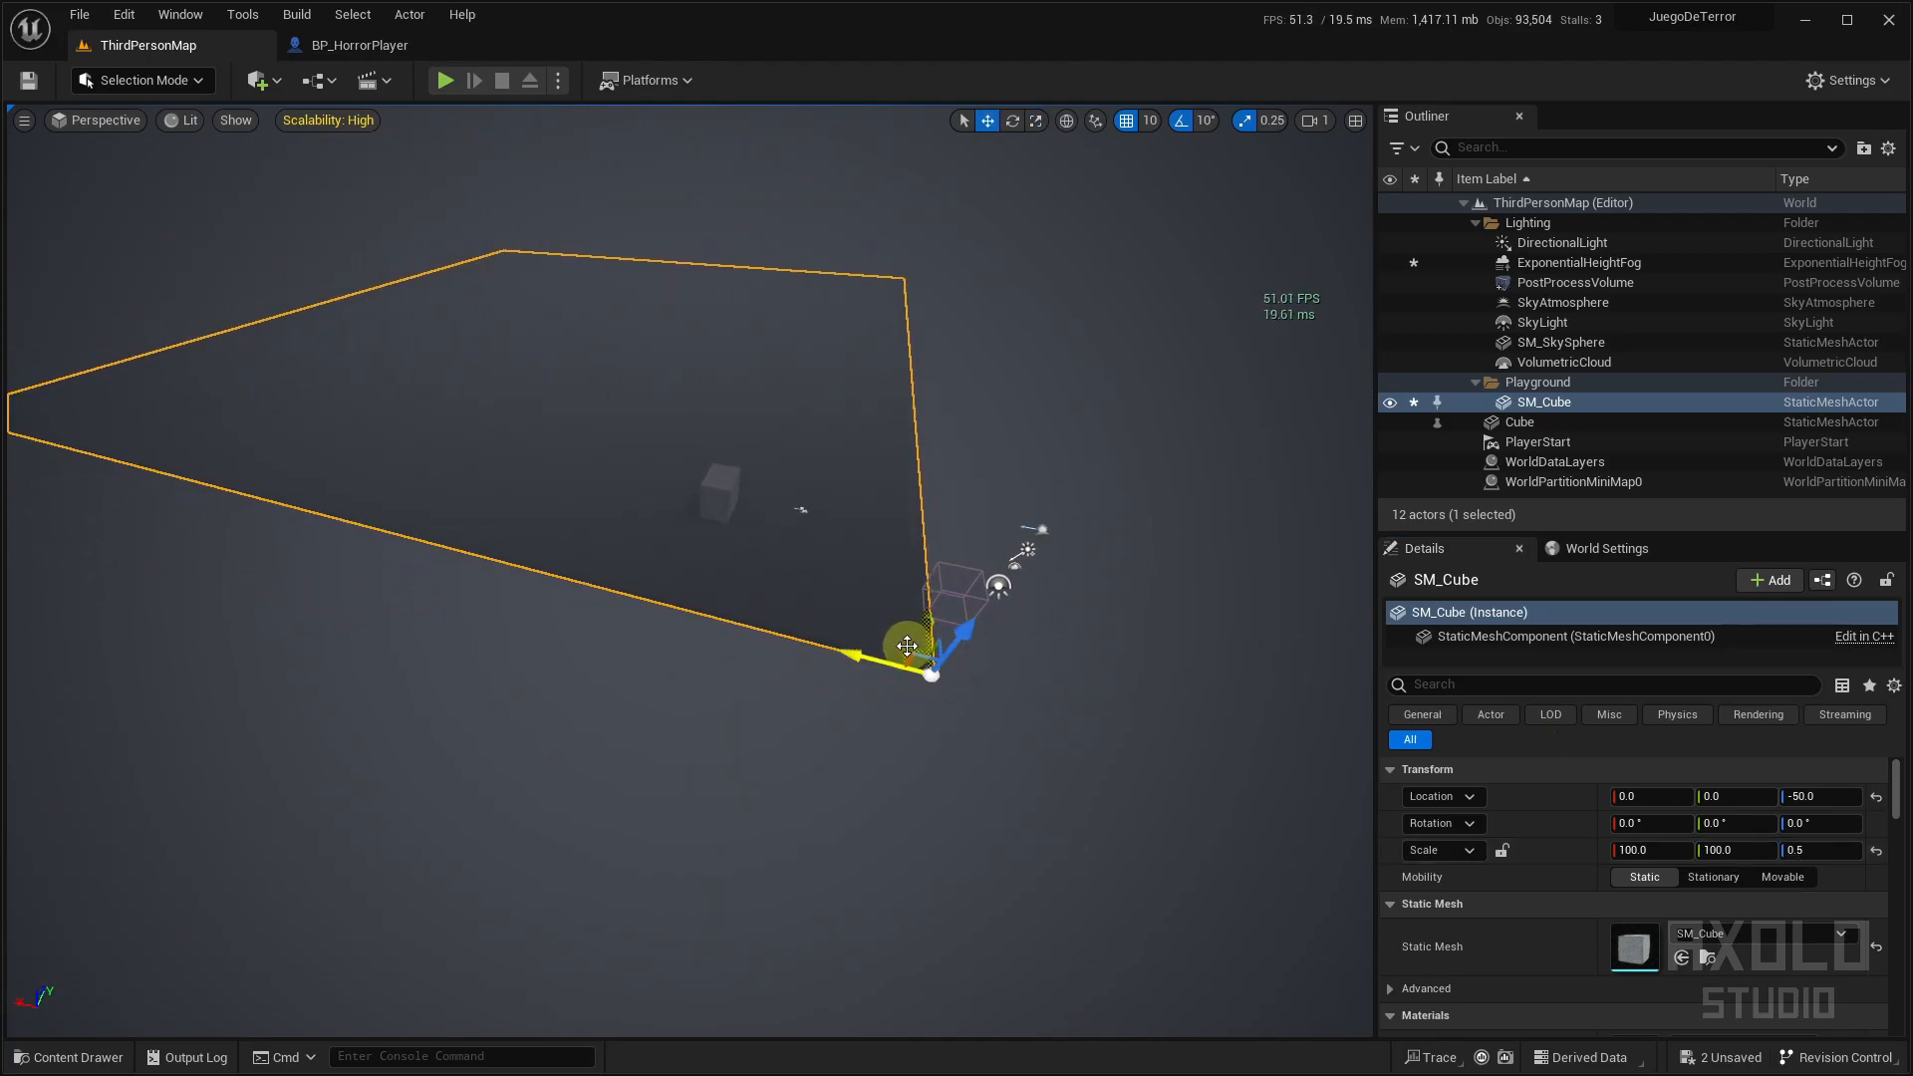
pyautogui.moveTo(916, 661); pyautogui.dragTo(1370, 1073)
pyautogui.moveTo(1179, 773); pyautogui.dragTo(1333, 829, button='right')
pyautogui.moveTo(1032, 607); pyautogui.dragTo(1196, 871)
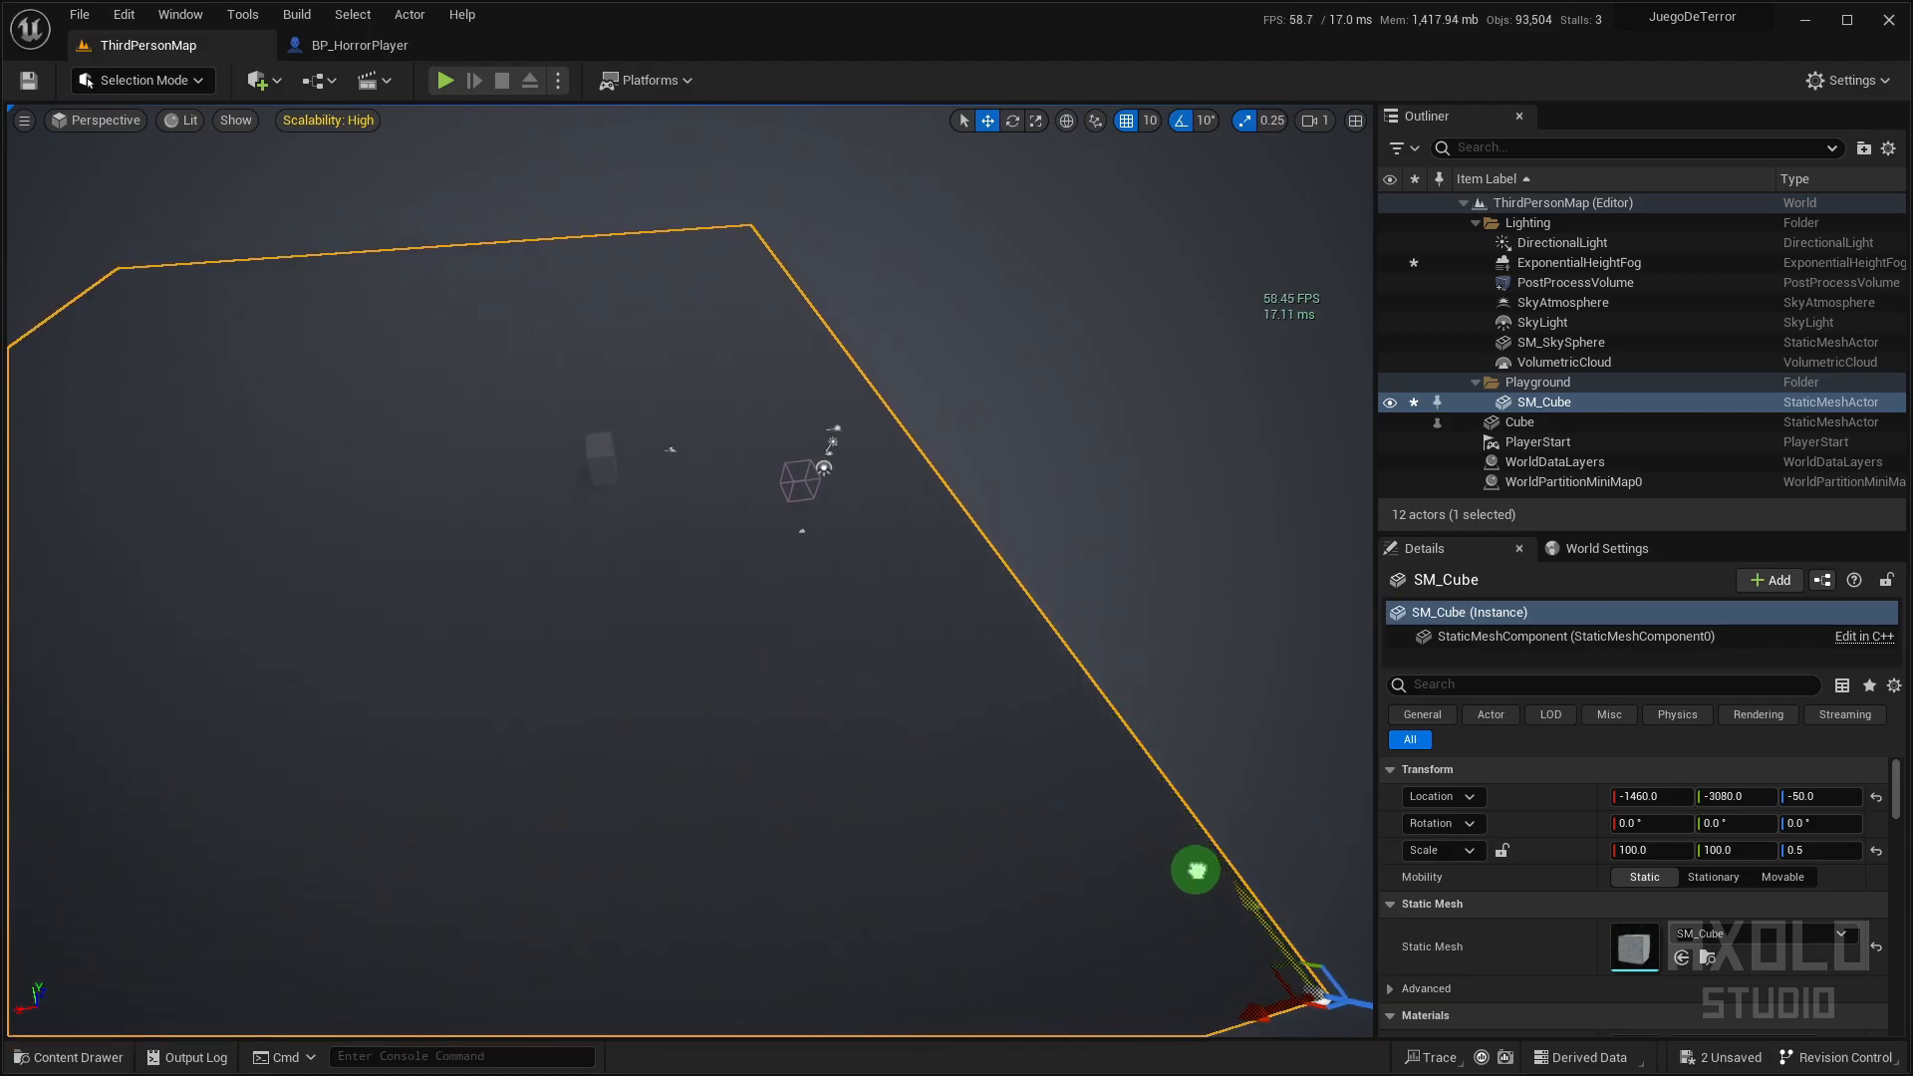
pyautogui.moveTo(1221, 987); pyautogui.dragTo(1514, 843)
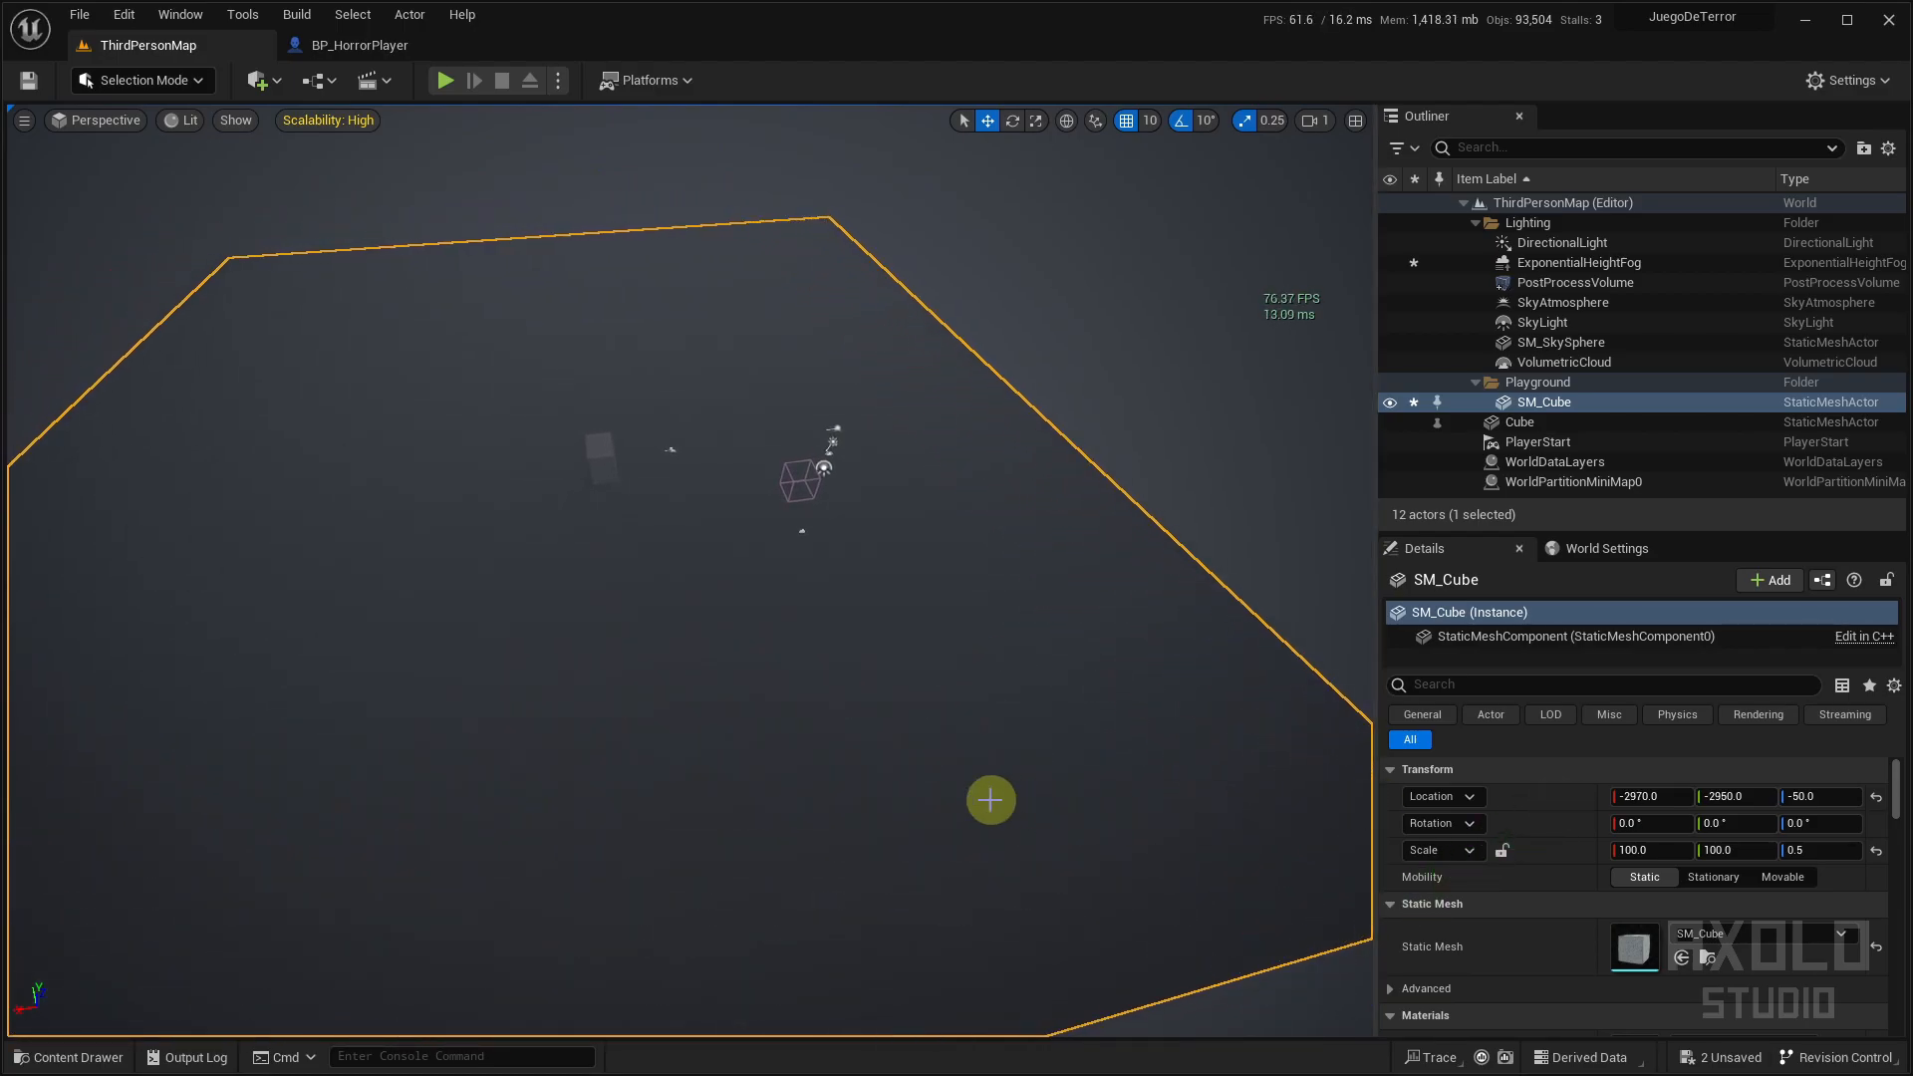
pyautogui.moveTo(988, 798); pyautogui.dragTo(1183, 766, button='right')
pyautogui.moveTo(1022, 591); pyautogui.dragTo(1036, 543)
pyautogui.moveTo(950, 533); pyautogui.dragTo(605, 471, button='right')
pyautogui.moveTo(851, 577); pyautogui.dragTo(897, 661, button='right')
# Play-test the foggy level by walking around the cube, toggling the flashlight, and end the session
pyautogui.click(445, 82)
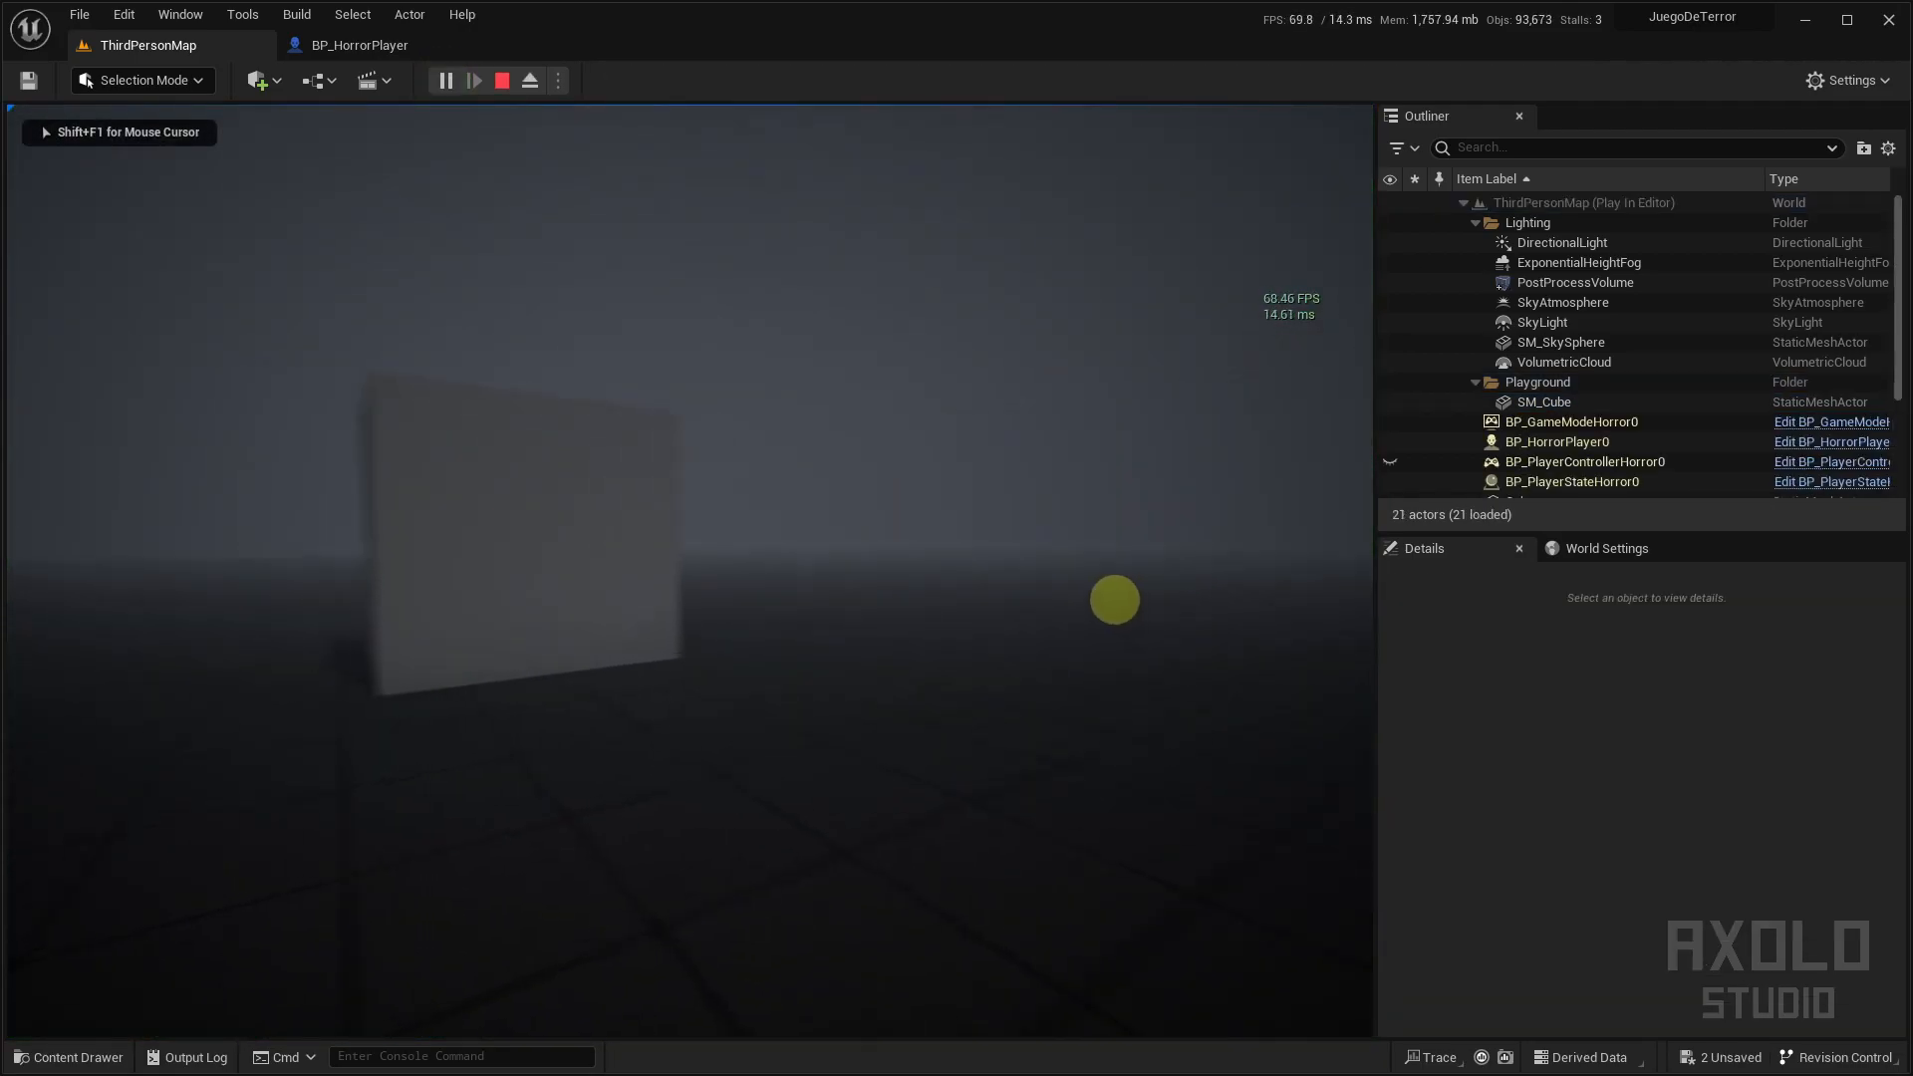
pyautogui.press('w')
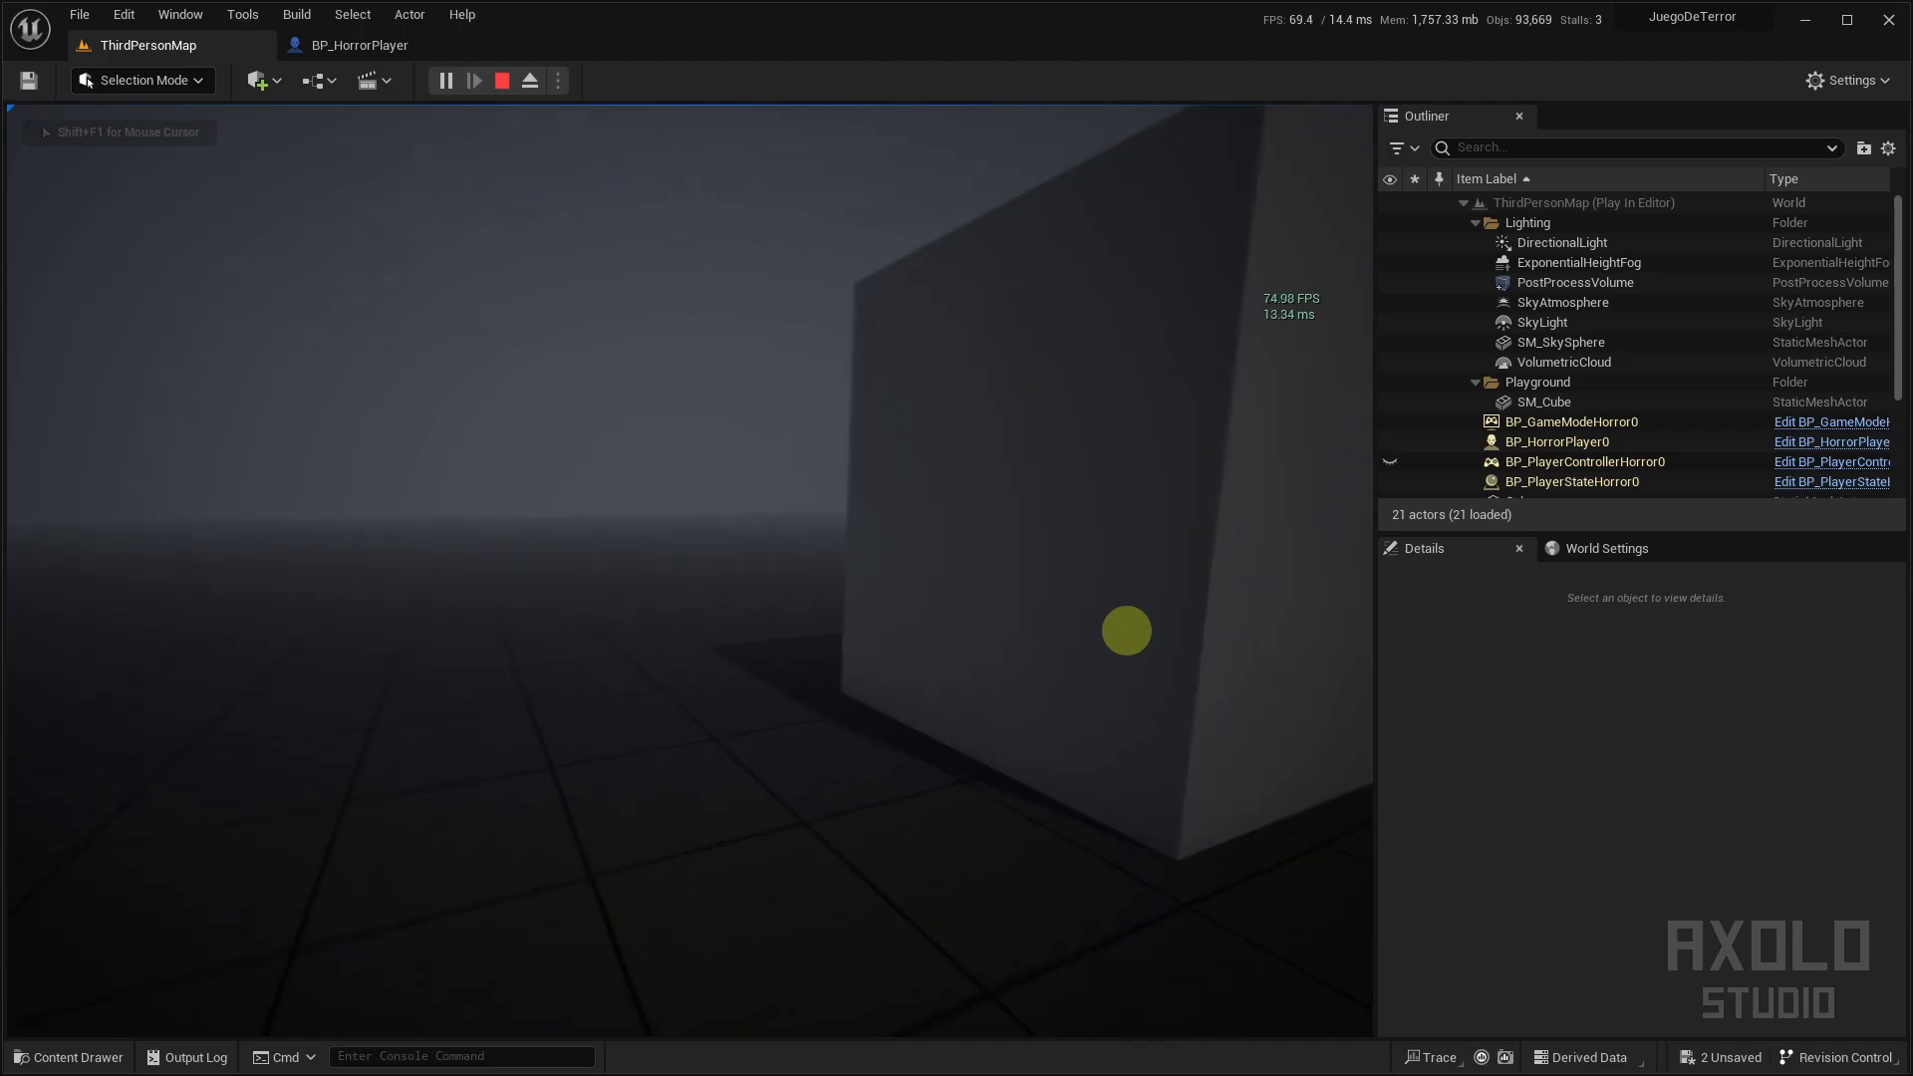
pyautogui.press('f')
pyautogui.press('f')
pyautogui.press('d')
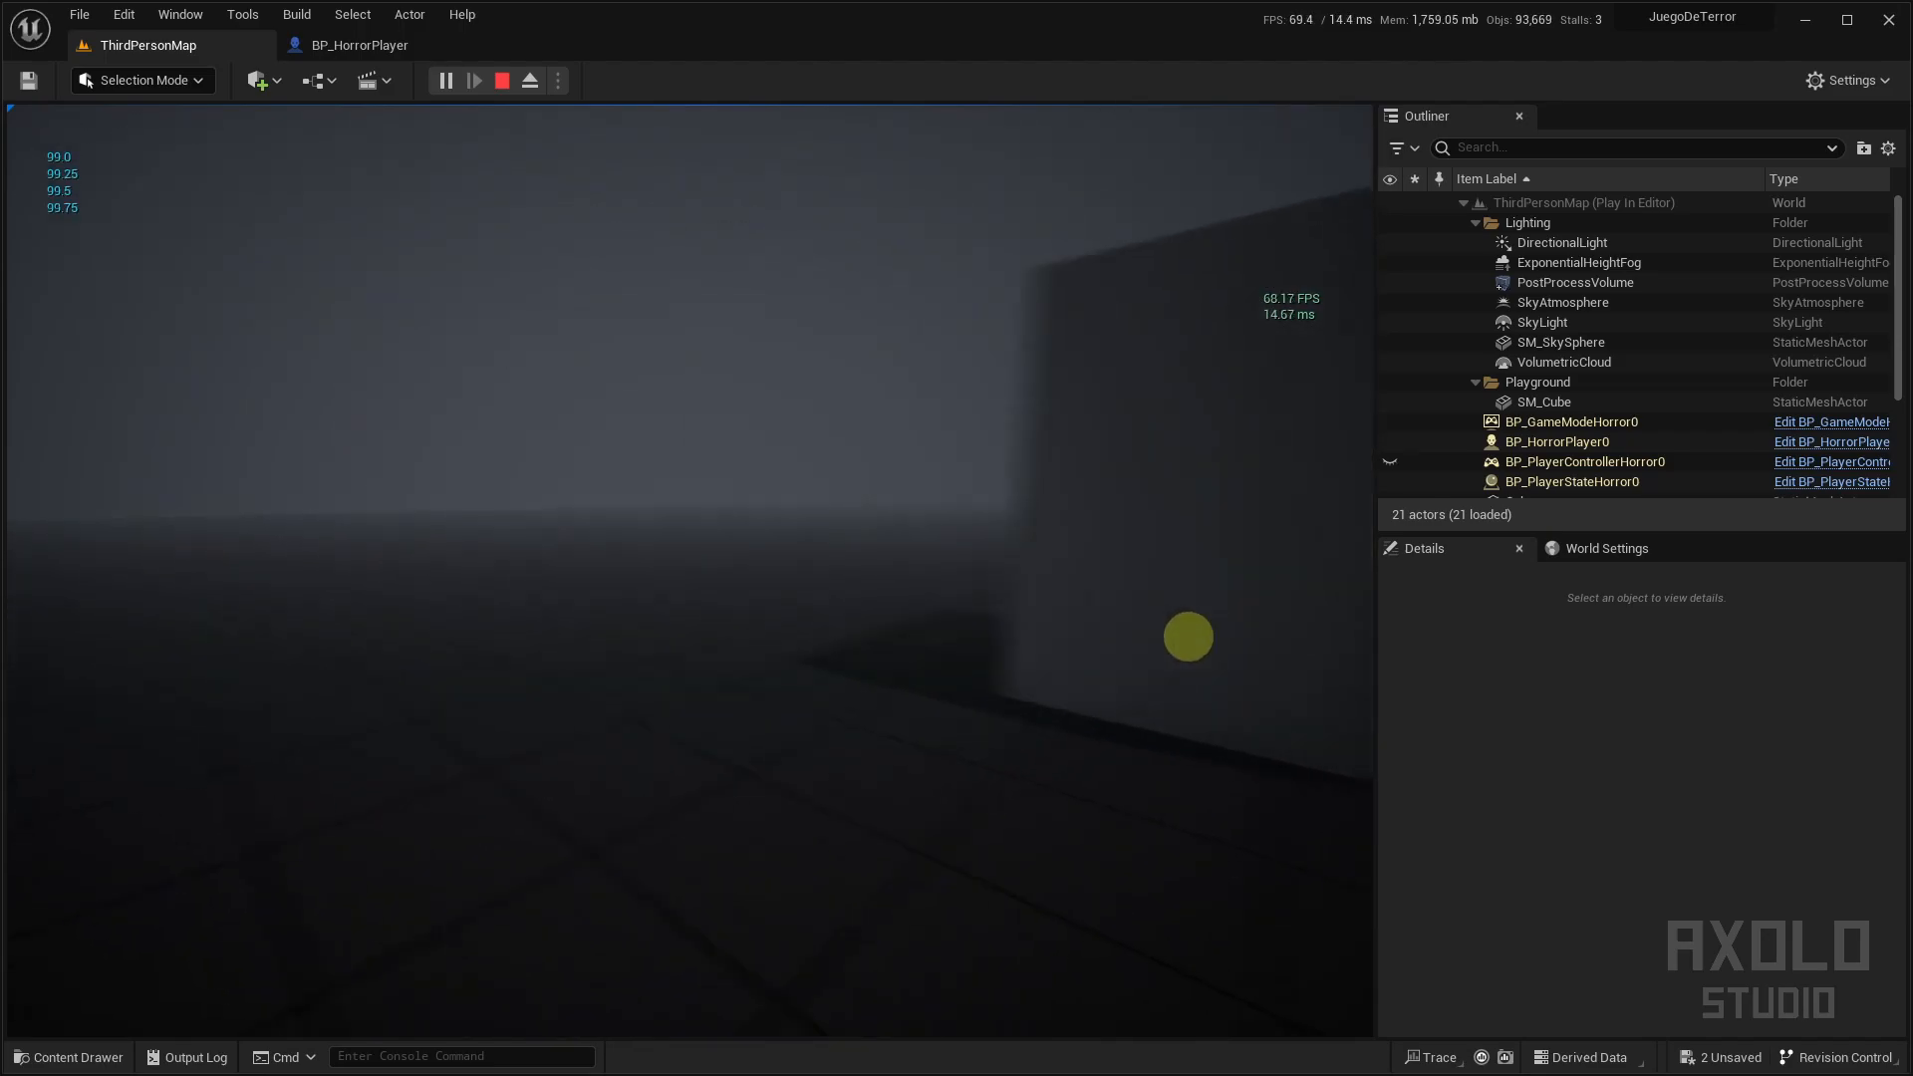
pyautogui.press('s')
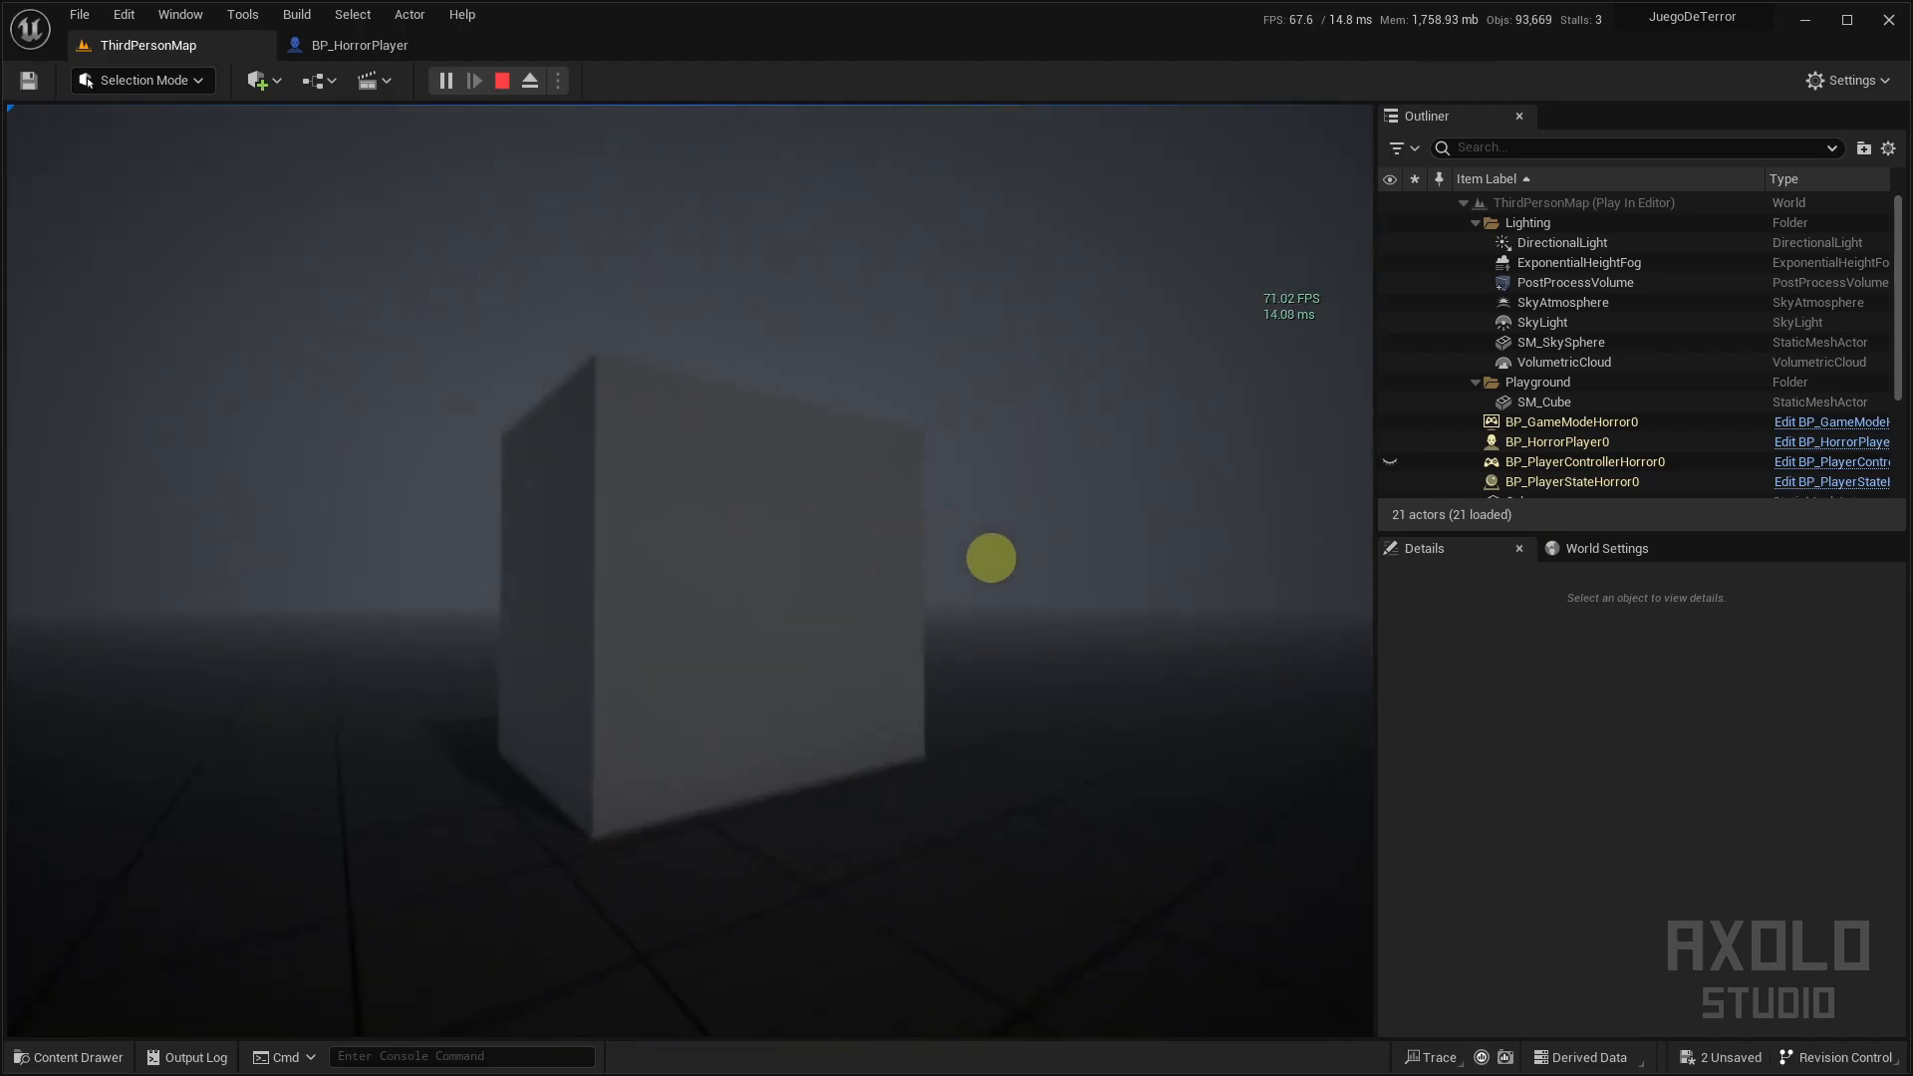
pyautogui.press('Escape')
# Try the PostProcessVolume's Global Illumination Method at None, look around the cube, and return it to Lumen
pyautogui.press('s')
pyautogui.moveTo(876, 588); pyautogui.dragTo(1014, 696, button='right')
pyautogui.click(1502, 284)
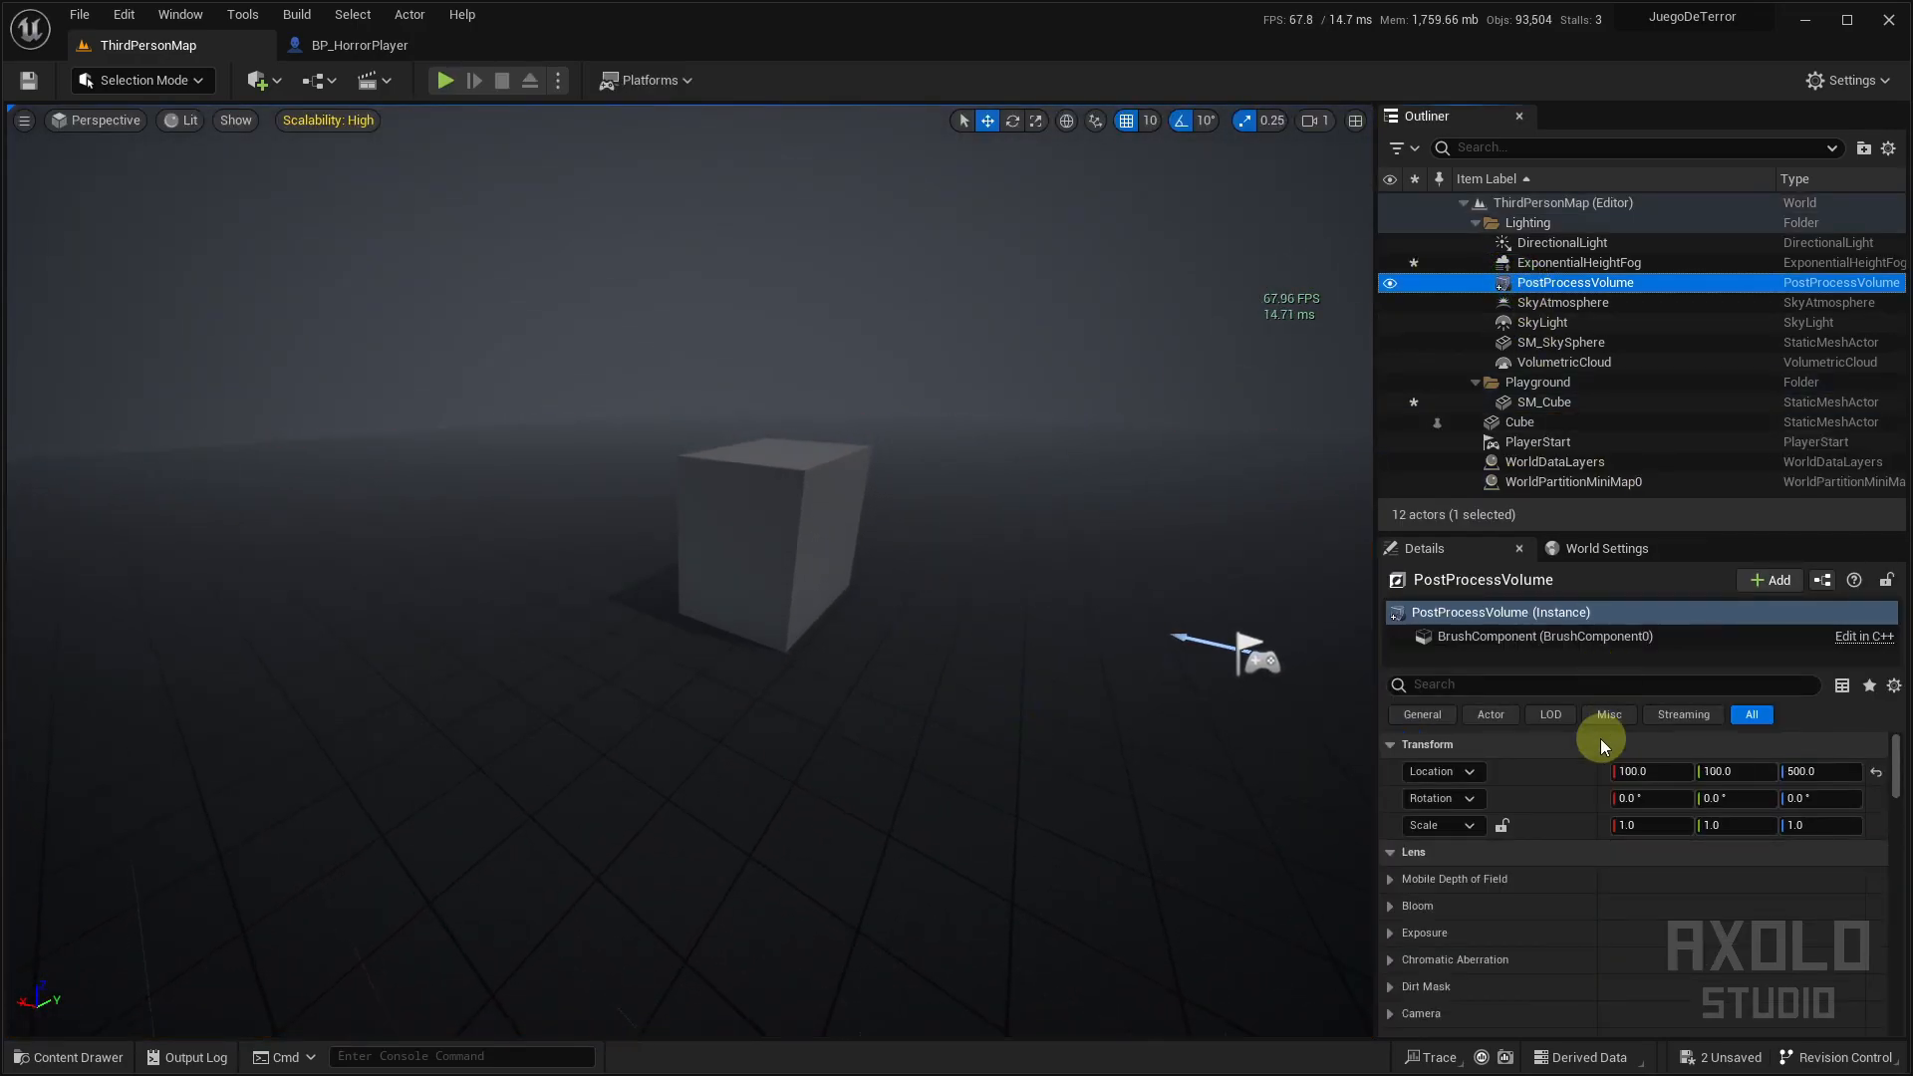
pyautogui.scroll(-10, 1534, 837)
pyautogui.scroll(-4, 1544, 856)
pyautogui.click(1646, 857)
pyautogui.click(1643, 877)
pyautogui.moveTo(862, 650); pyautogui.dragTo(896, 650, button='right')
pyautogui.press('w')
pyautogui.moveTo(777, 559)
pyautogui.mouseDown(button='right')
pyautogui.moveTo(816, 657)
pyautogui.moveTo(767, 633)
pyautogui.moveTo(906, 648)
pyautogui.moveTo(827, 598)
pyautogui.mouseUp(button='right')
pyautogui.press('s')
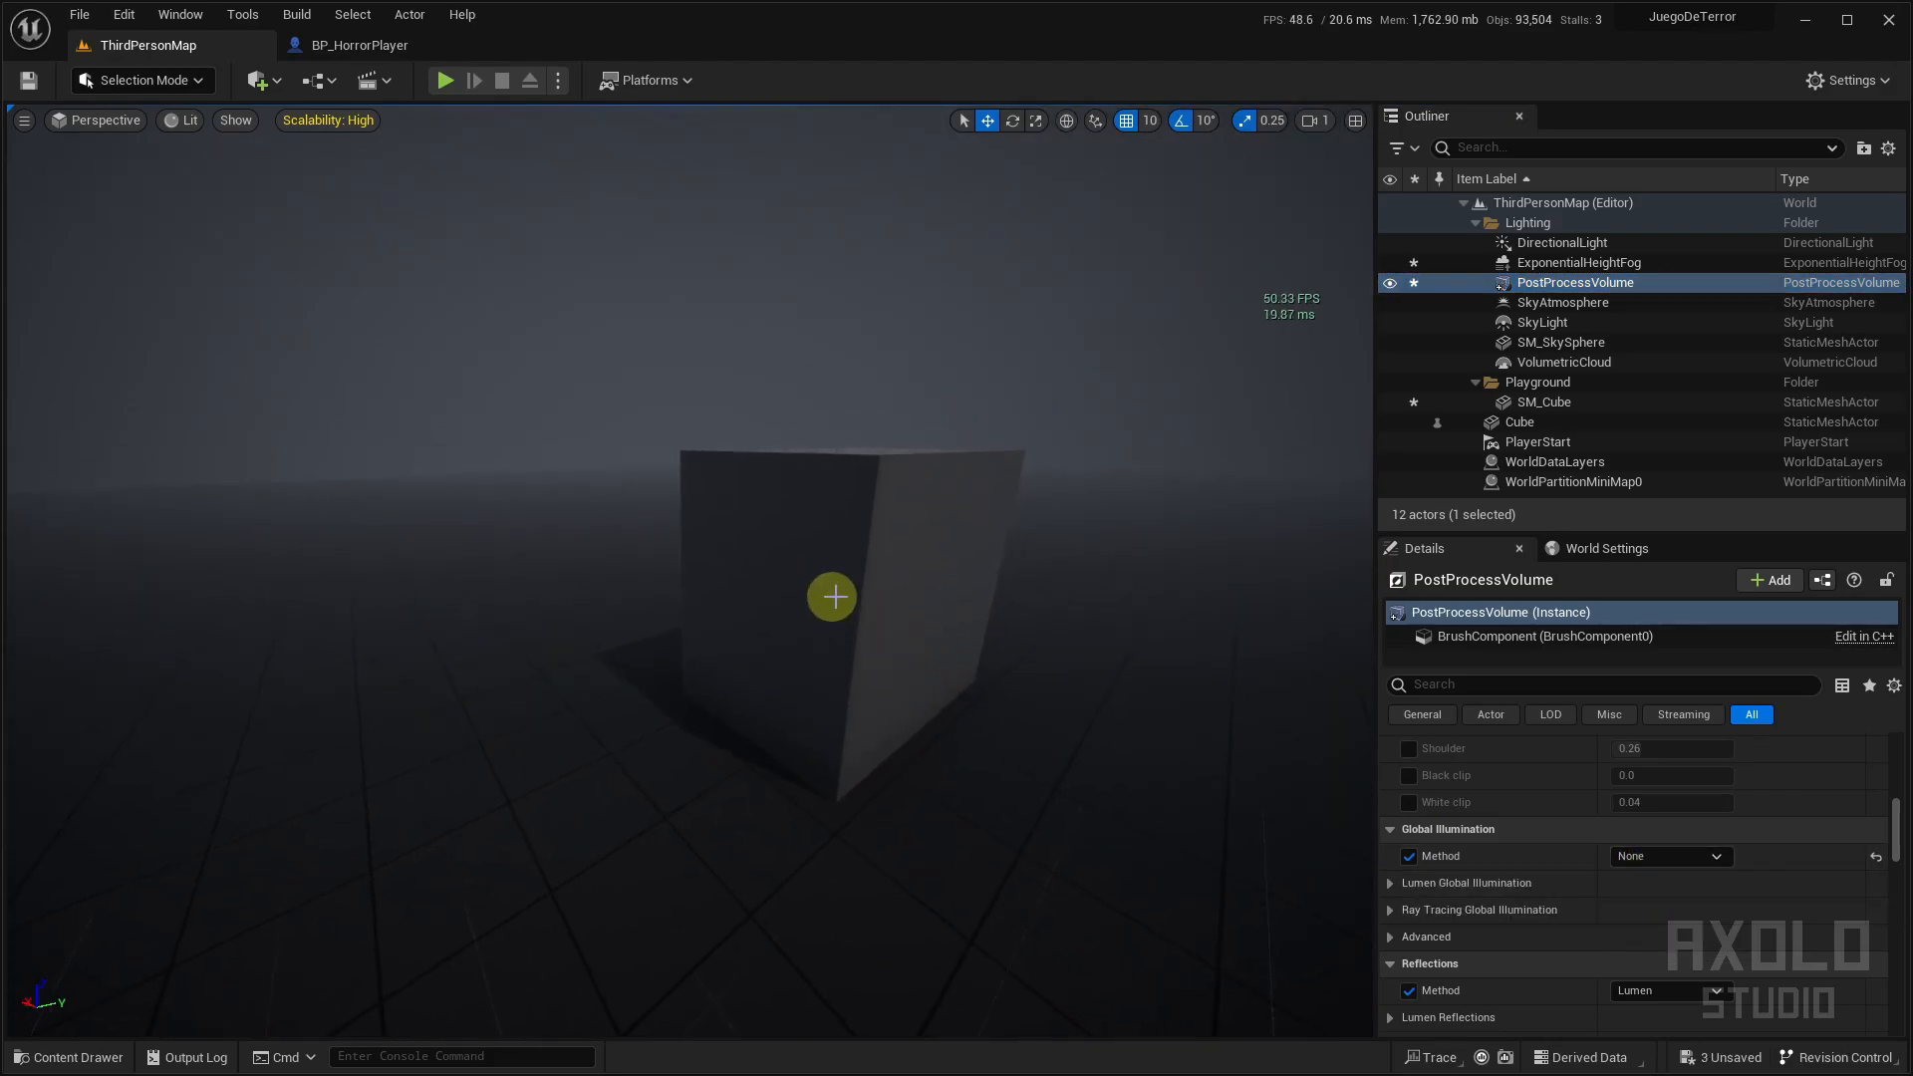
pyautogui.moveTo(959, 662); pyautogui.dragTo(789, 588, button='right')
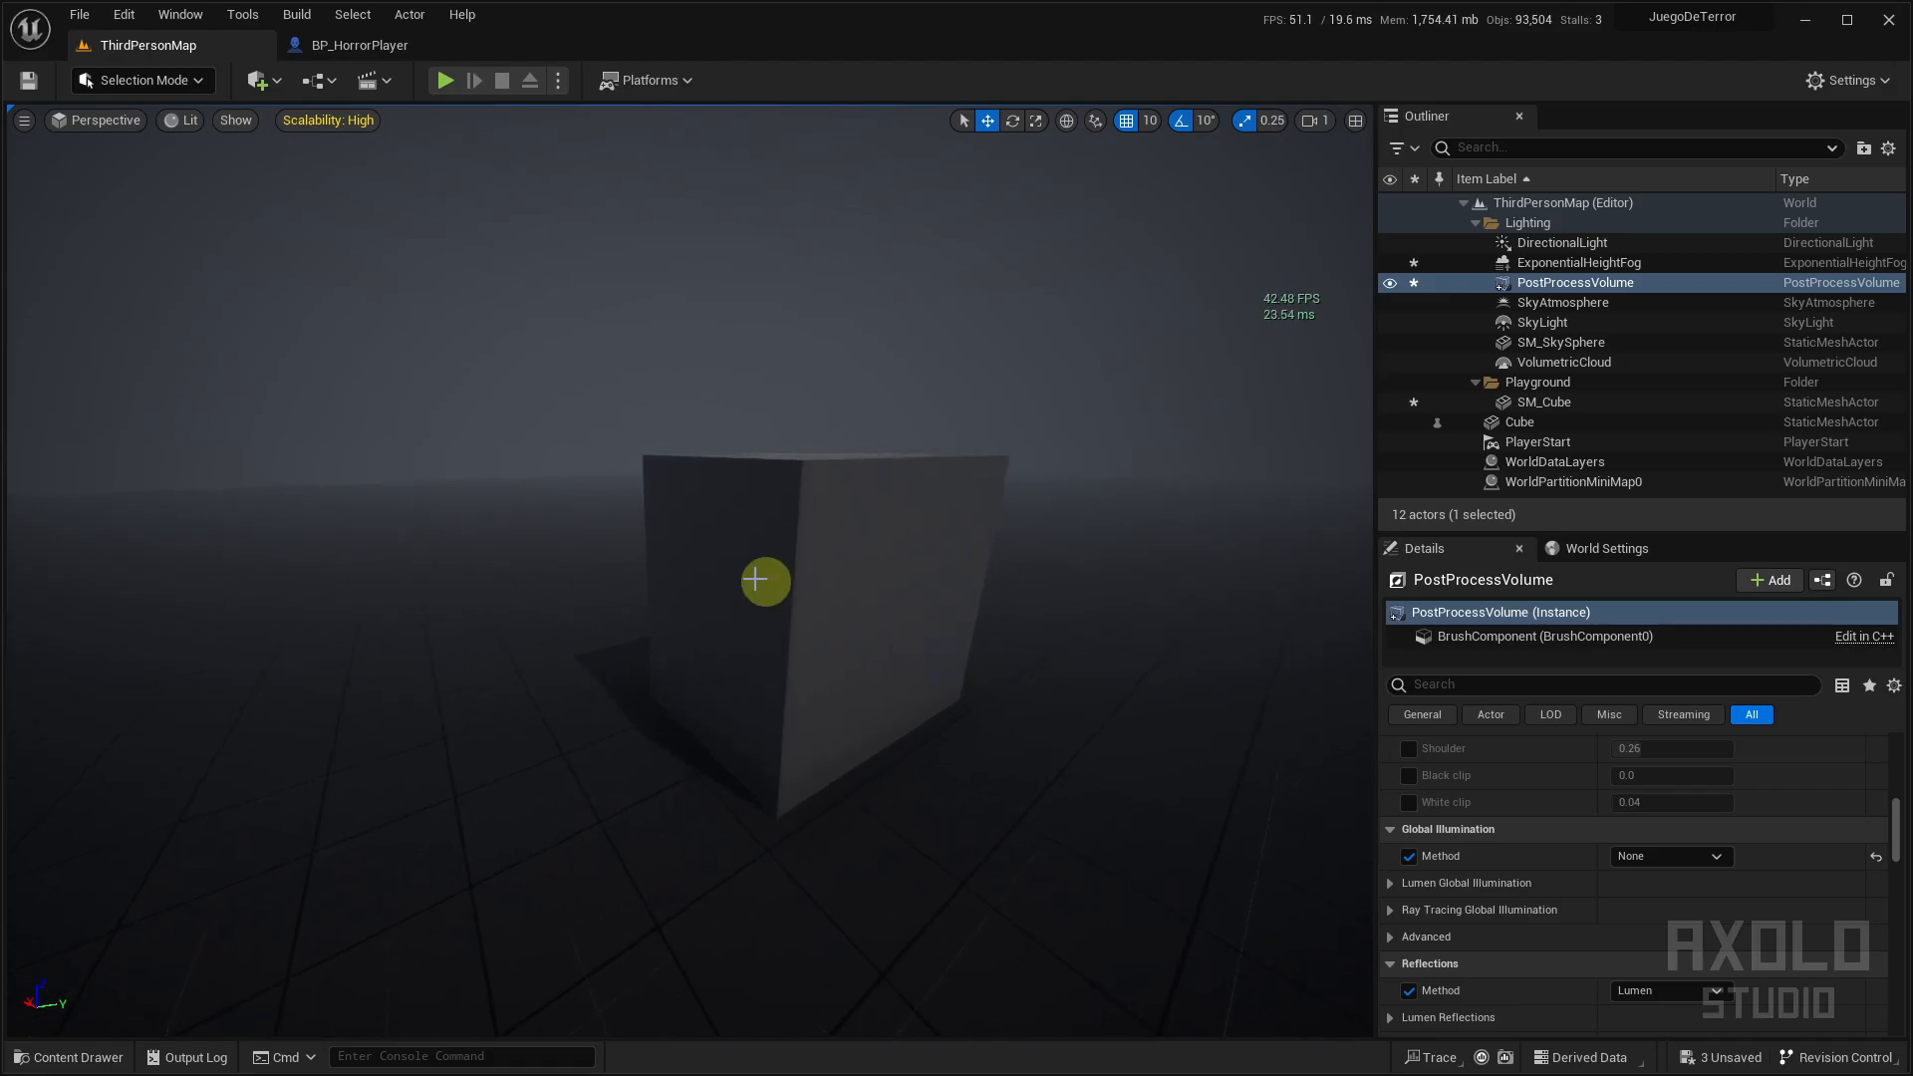
pyautogui.click(1653, 893)
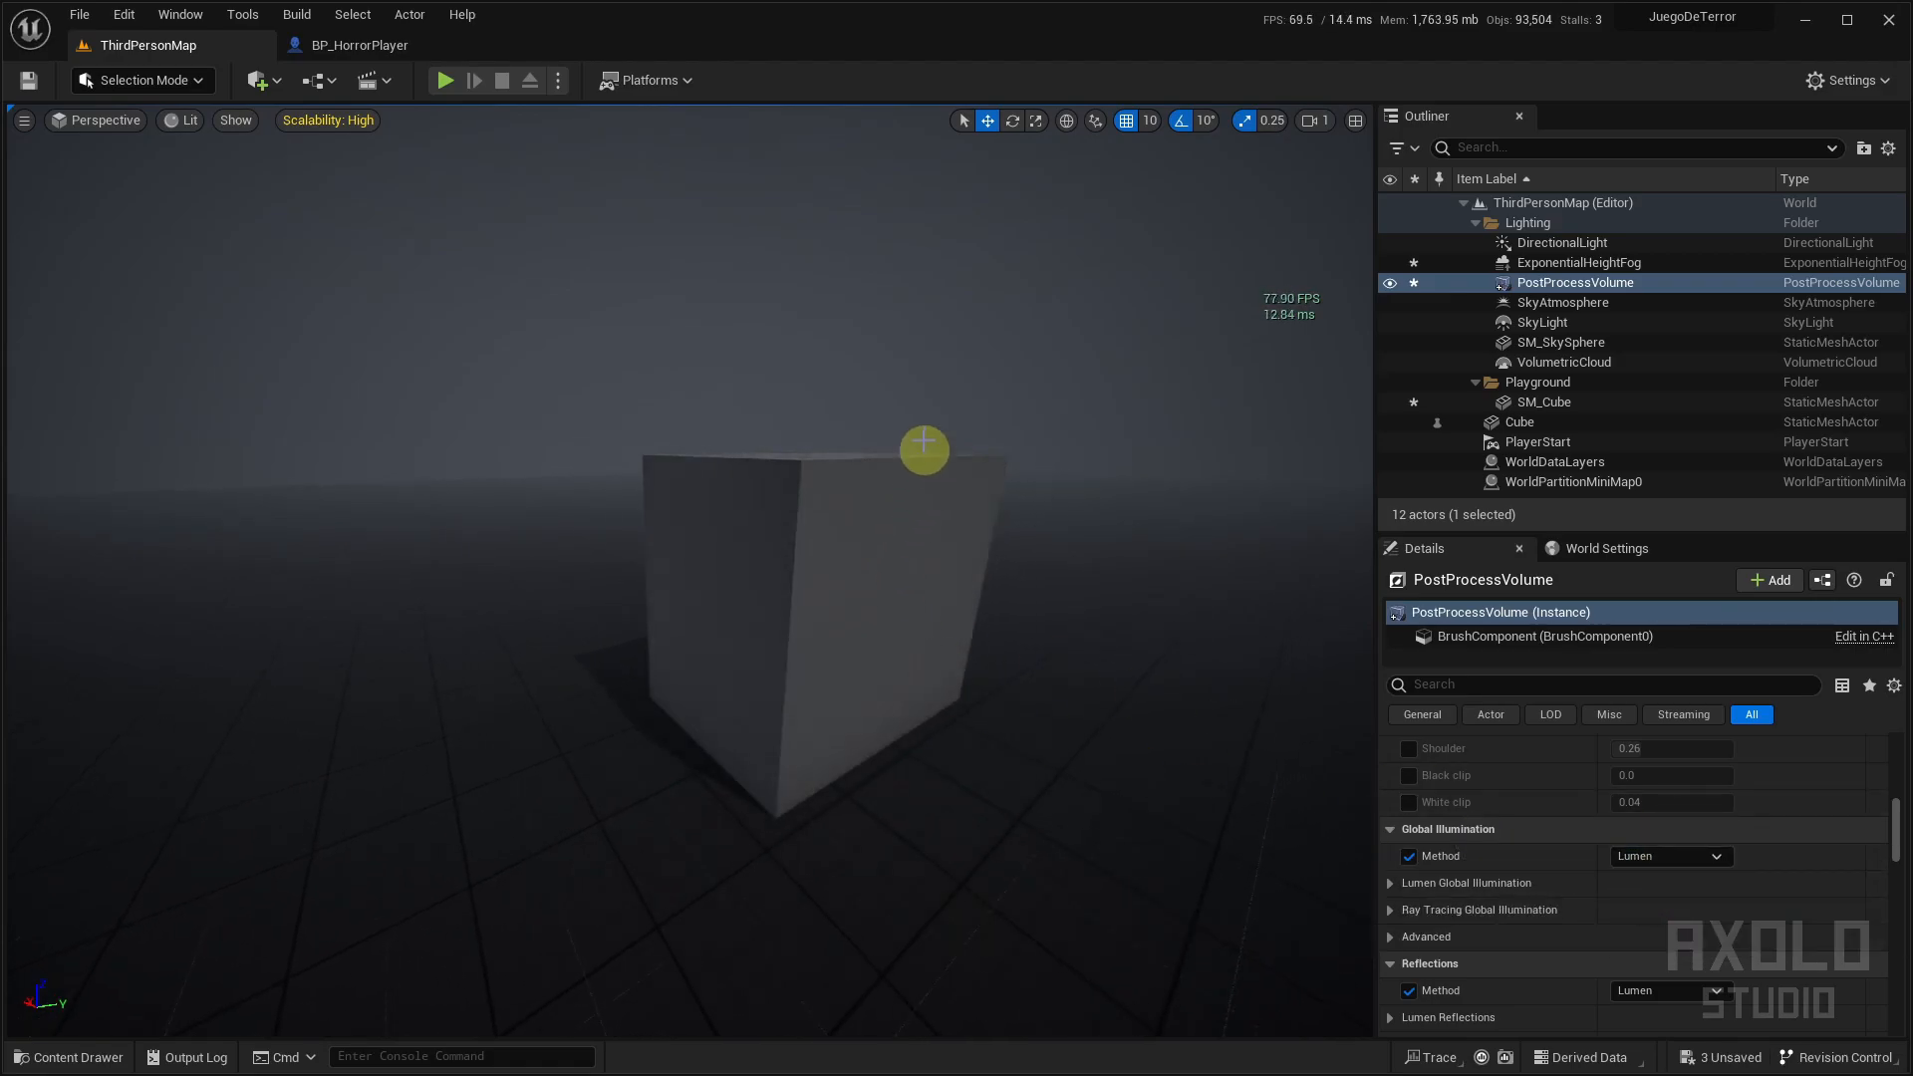
# Compare None and Lumen for the Global Illumination Method, leave it at None, and save the level
pyautogui.click(1671, 859)
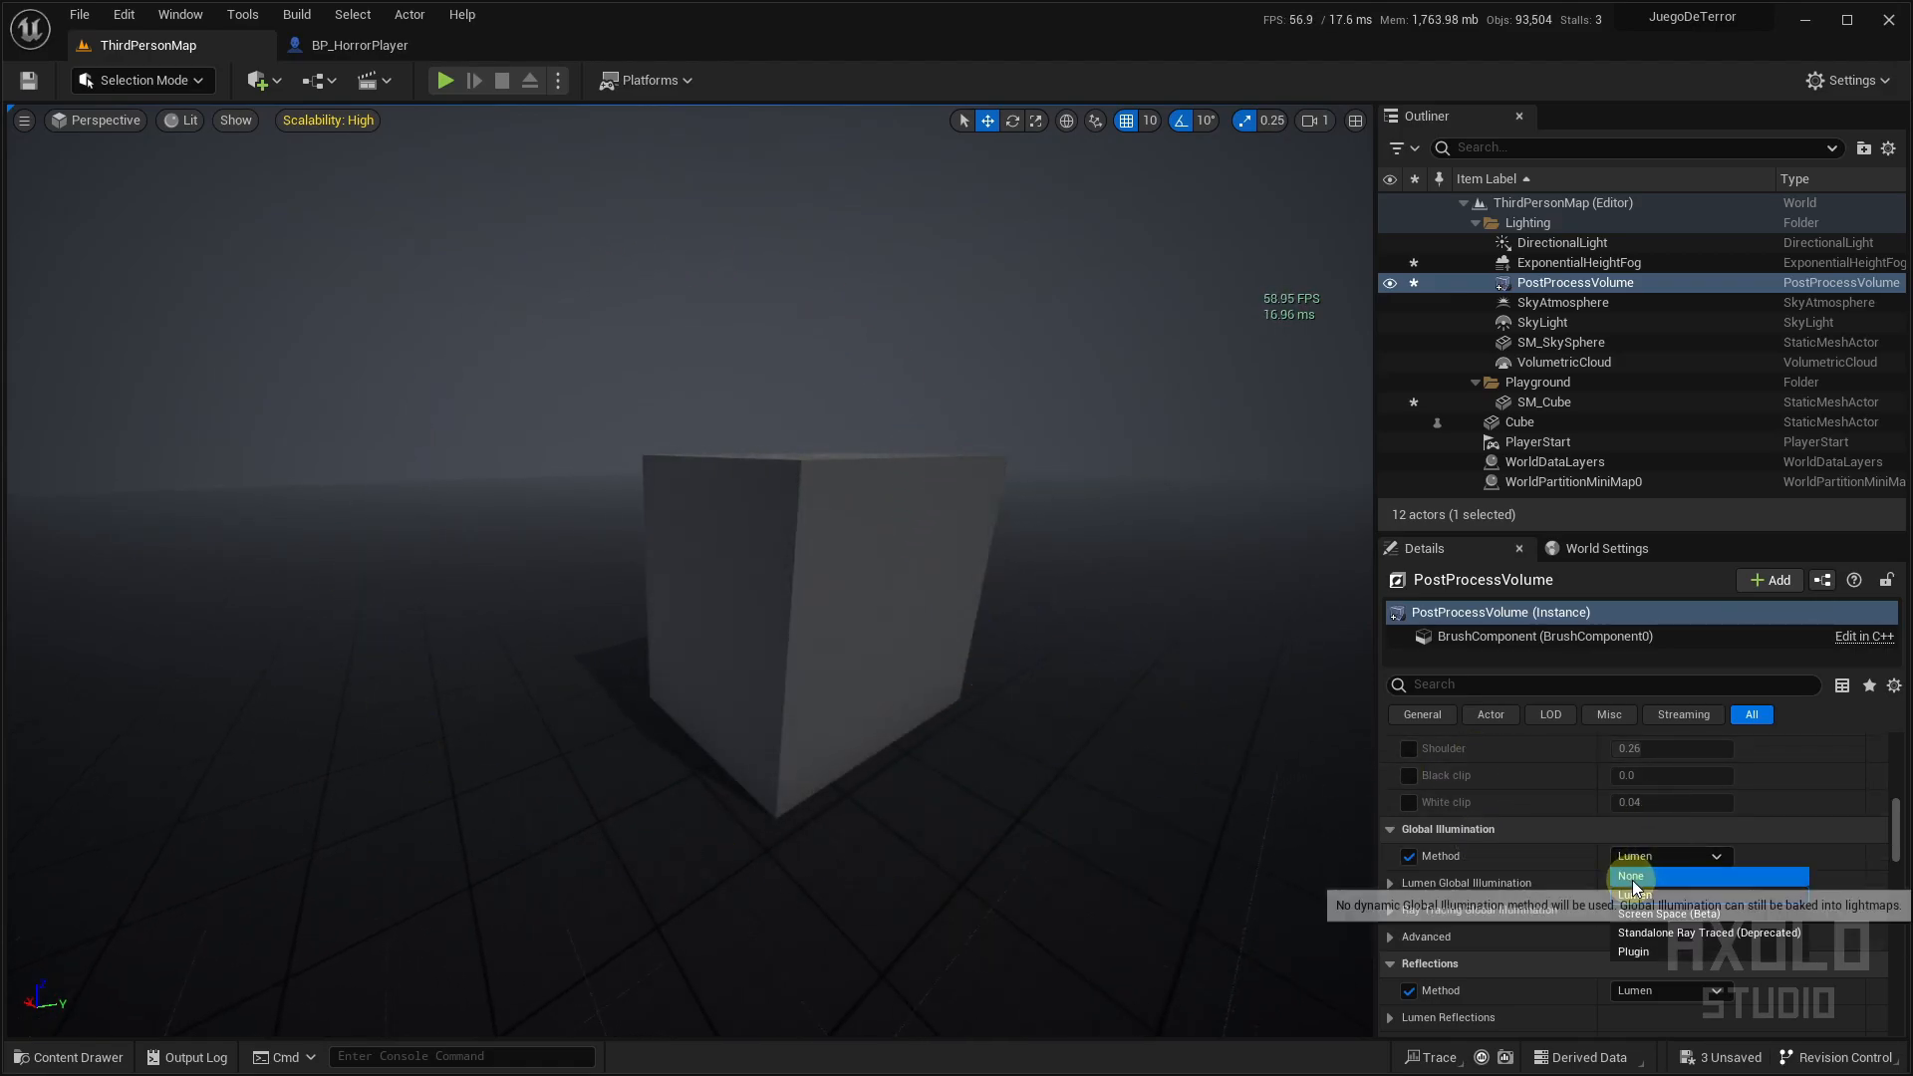
pyautogui.click(1631, 881)
pyautogui.moveTo(973, 696)
pyautogui.mouseDown(button='right')
pyautogui.moveTo(1123, 704)
pyautogui.moveTo(1037, 735)
pyautogui.moveTo(1315, 760)
pyautogui.mouseUp(button='right')
pyautogui.click(1662, 858)
pyautogui.click(1646, 888)
pyautogui.moveTo(833, 621)
pyautogui.mouseDown(button='right')
pyautogui.moveTo(1129, 603)
pyautogui.moveTo(759, 580)
pyautogui.moveTo(512, 601)
pyautogui.mouseUp(button='right')
pyautogui.click(1660, 858)
pyautogui.click(1632, 903)
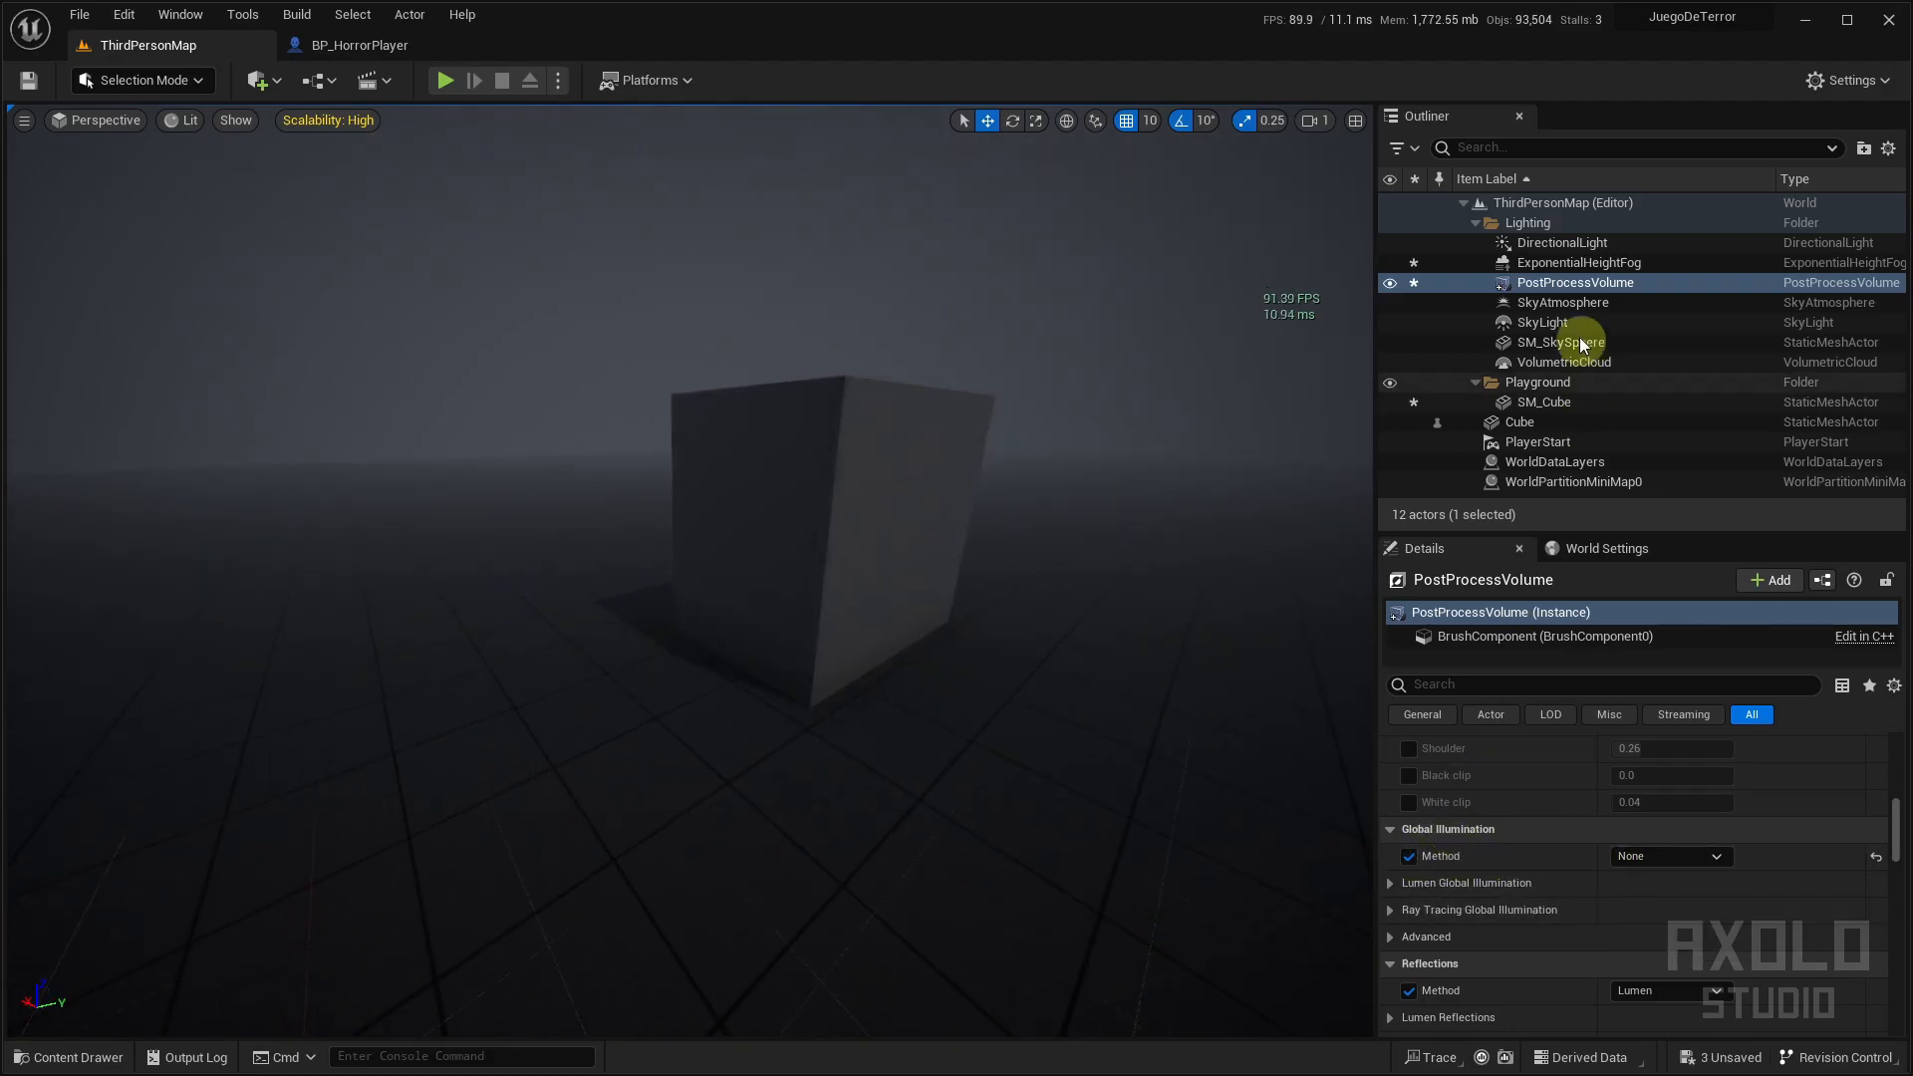
pyautogui.scroll(-3, 1476, 880)
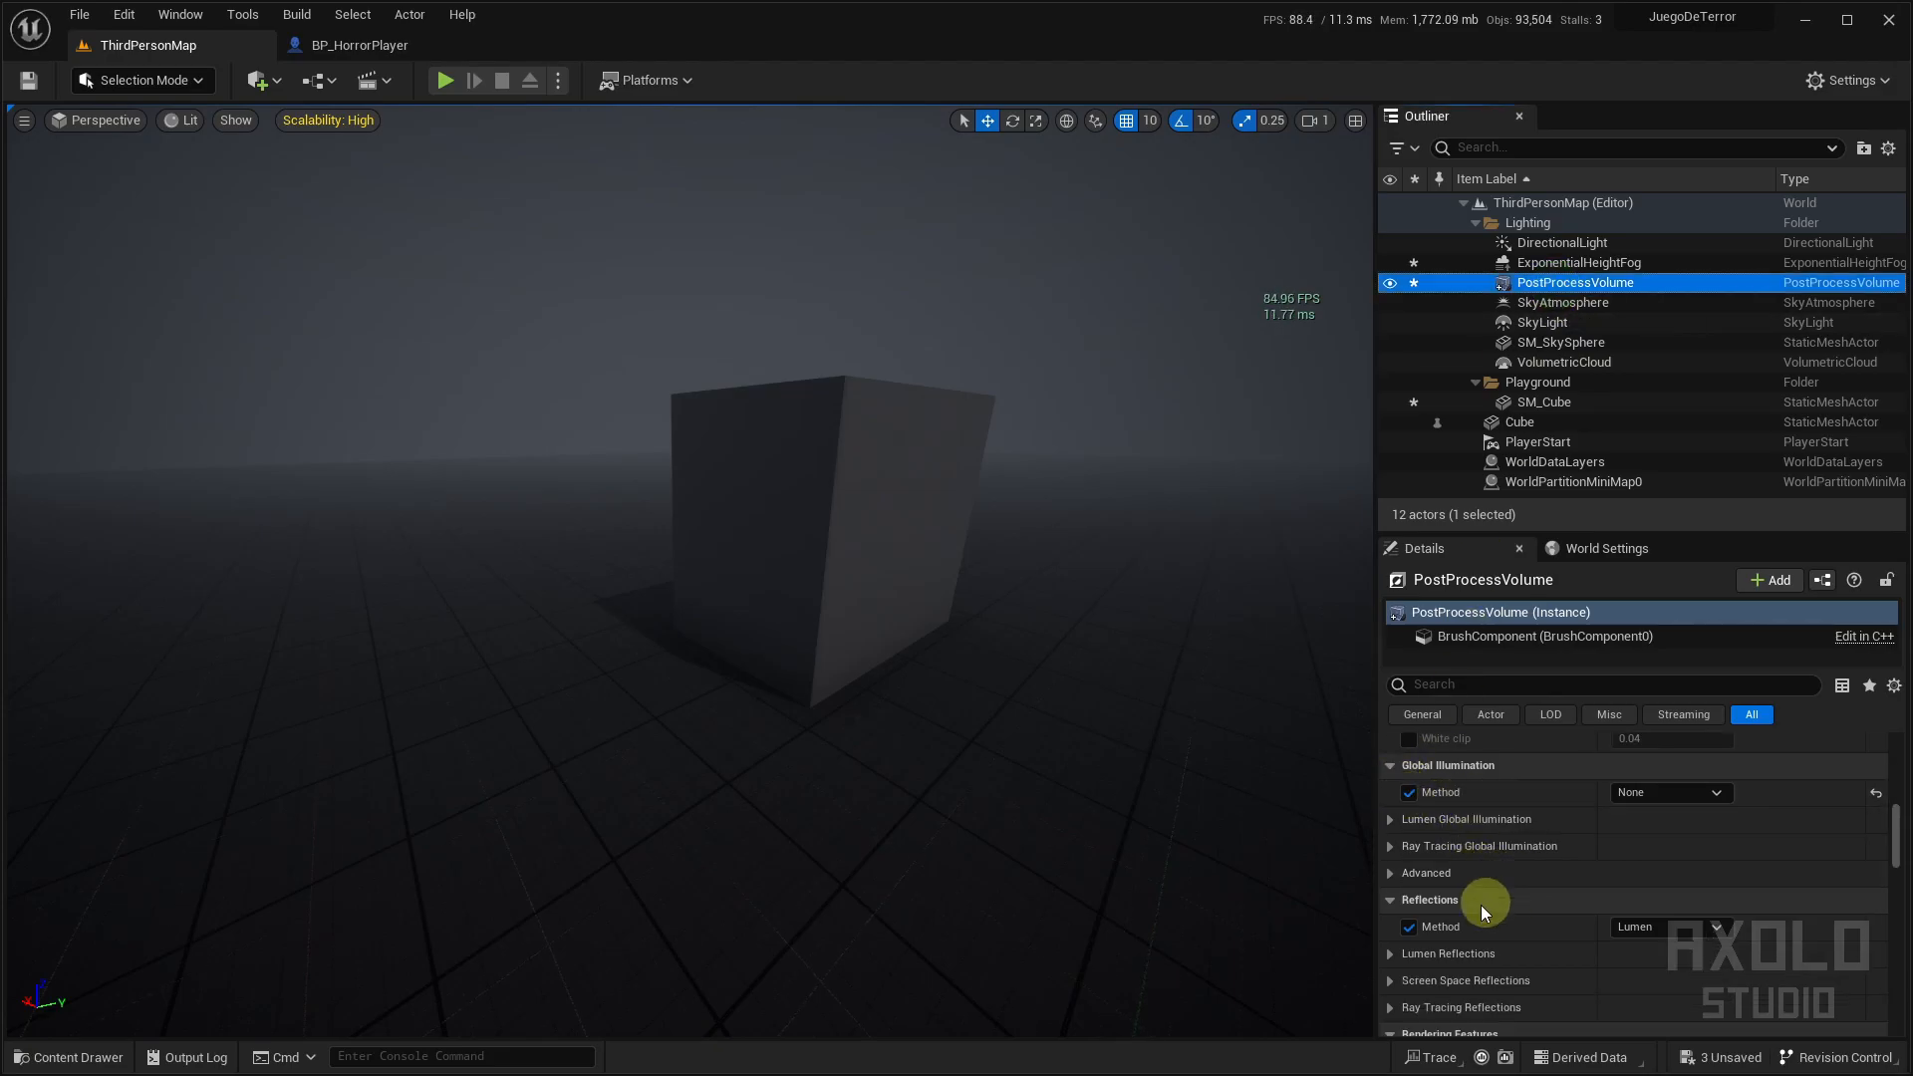
pyautogui.press('s')
pyautogui.moveTo(1058, 719); pyautogui.dragTo(1036, 719, button='right')
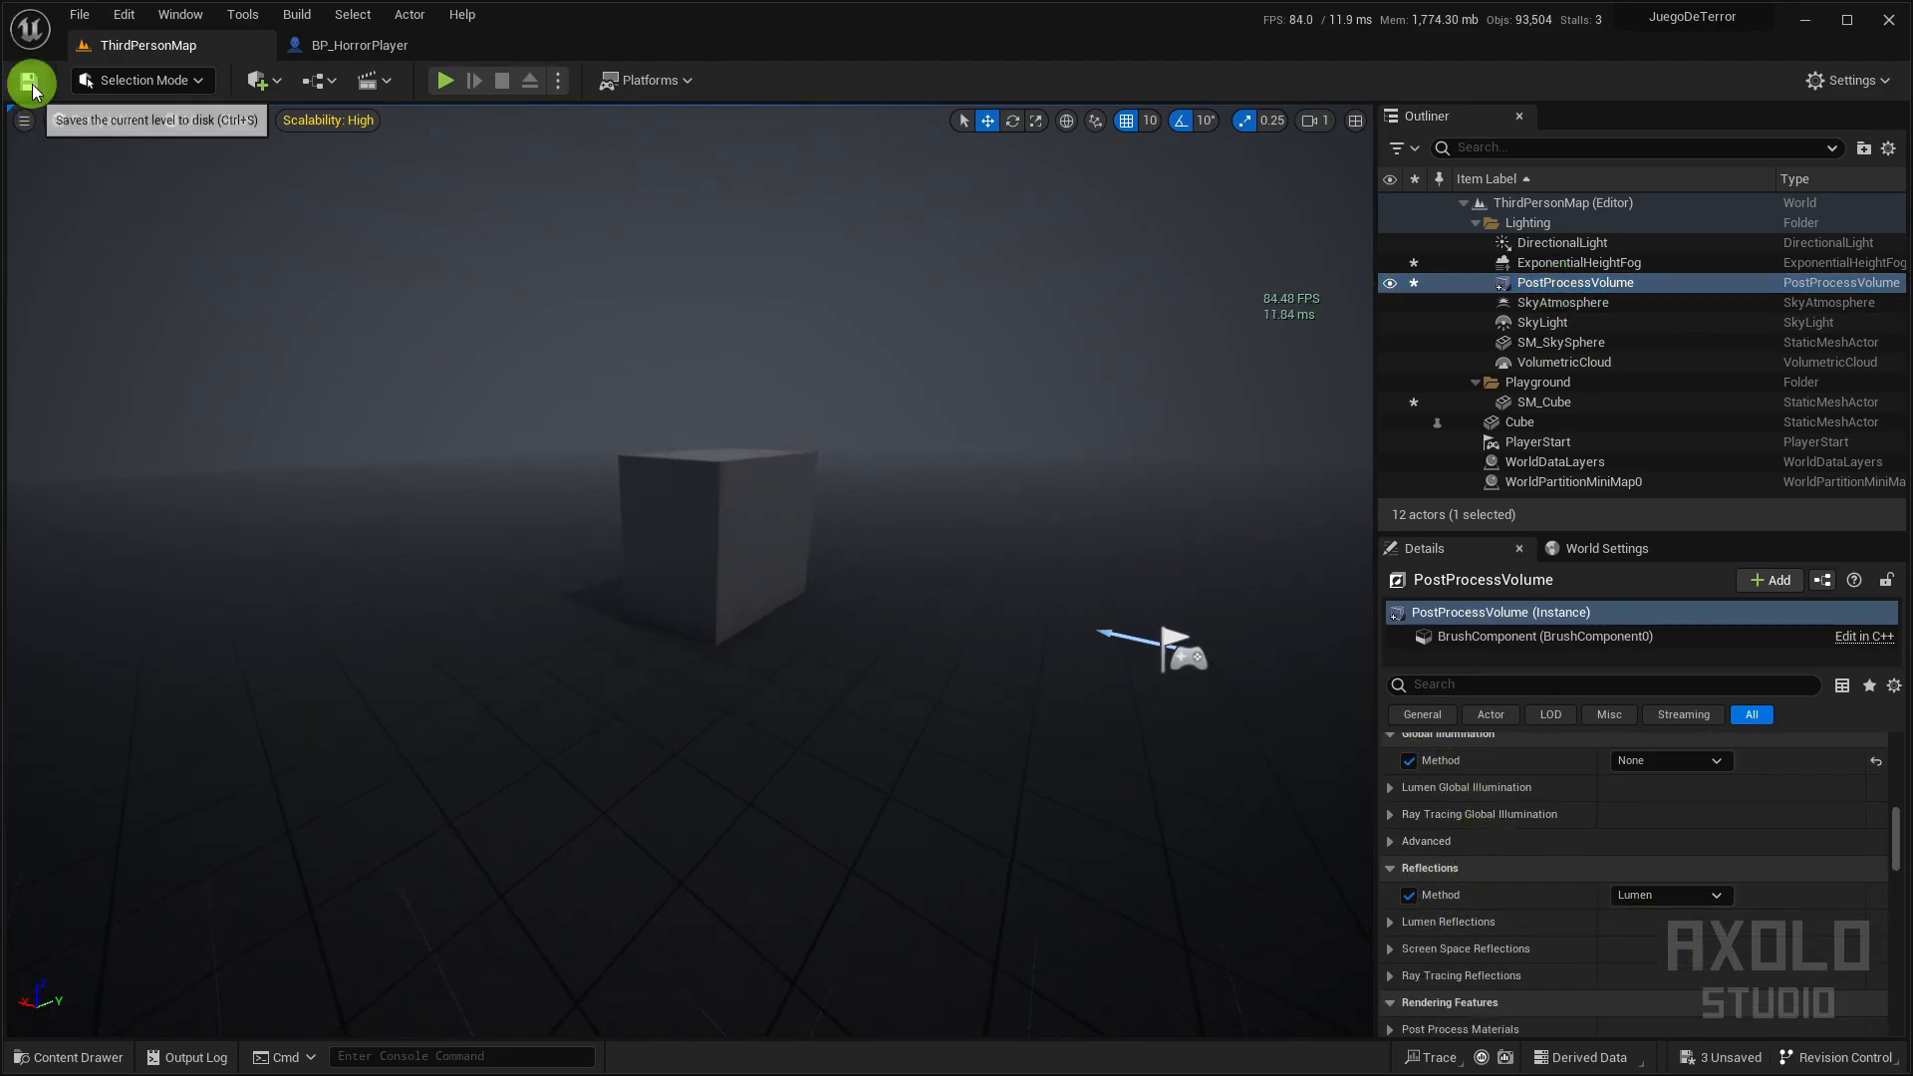
# Play-test the level by walking around the cube with the flashlight switched off
pyautogui.moveTo(1058, 637); pyautogui.dragTo(1008, 585, button='right')
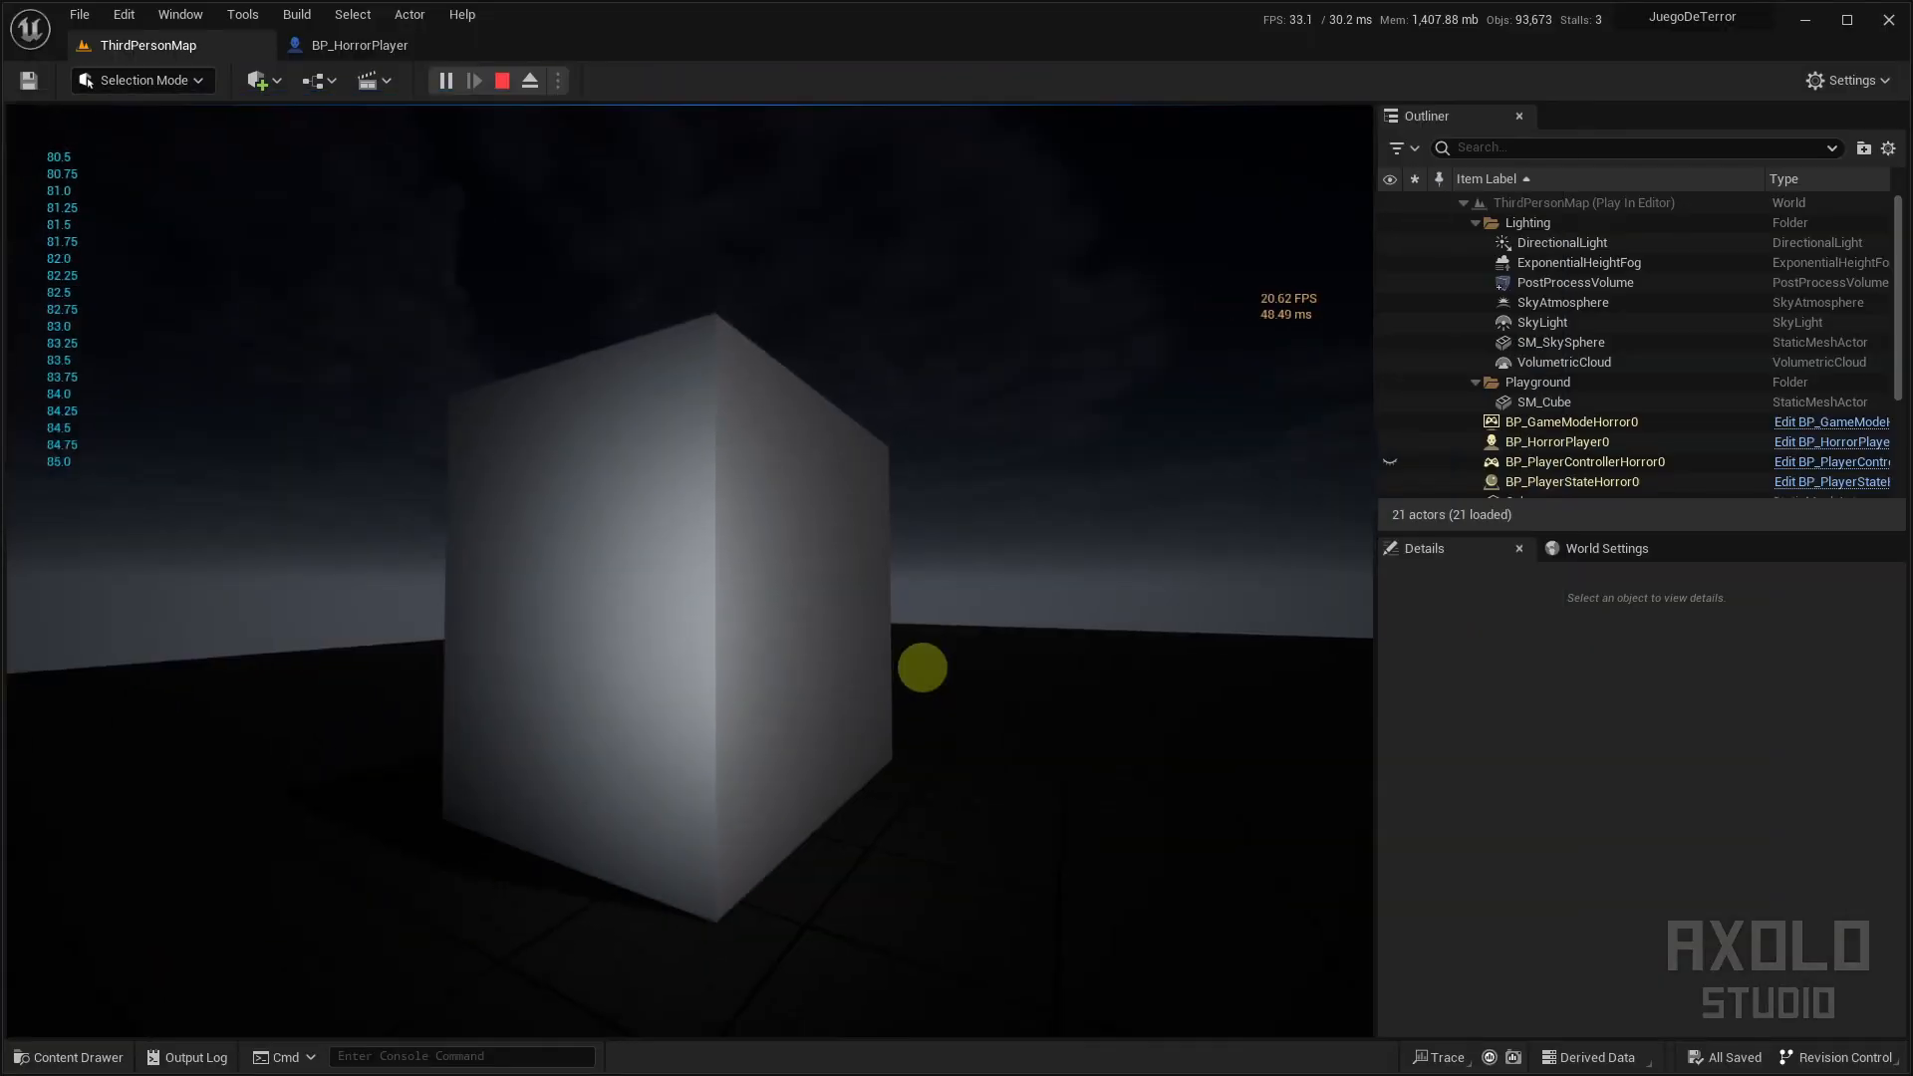
pyautogui.hotkey('shift', 'F1')
pyautogui.press('f')
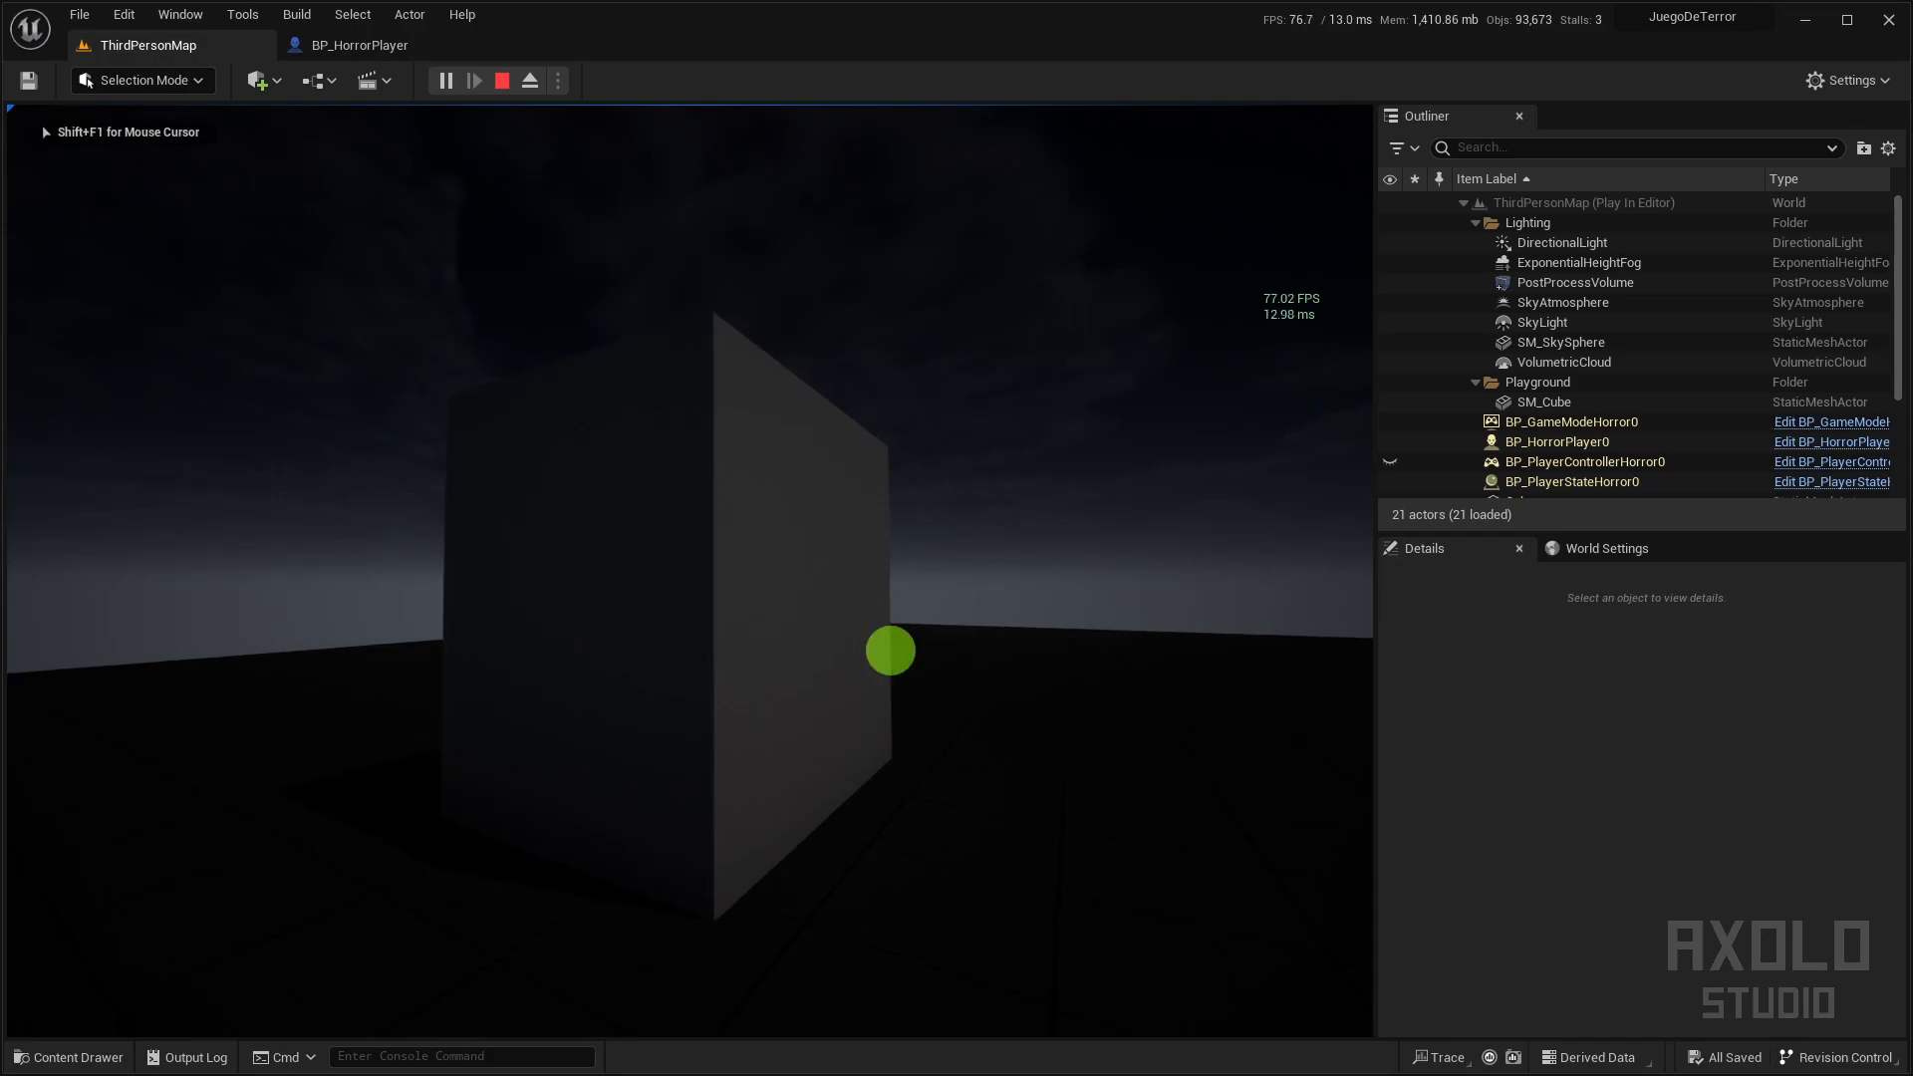
pyautogui.press('a')
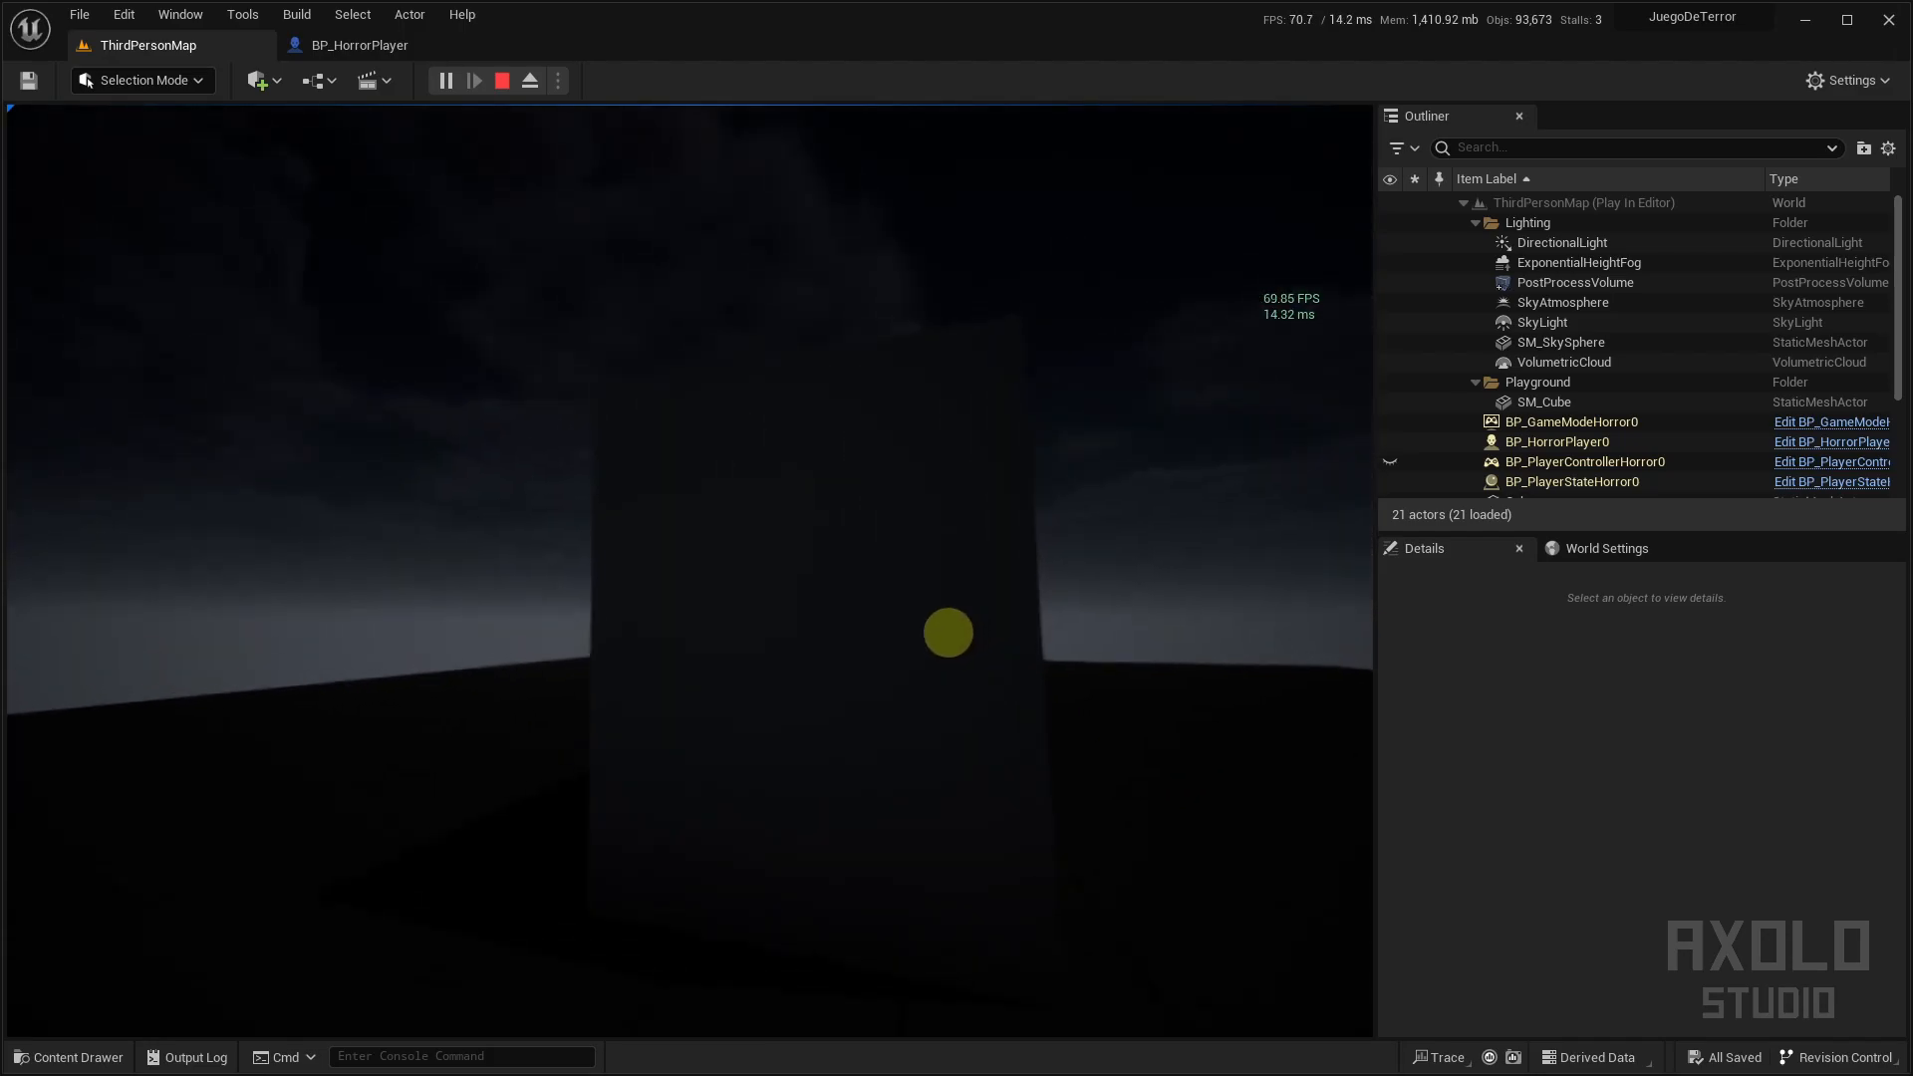
pyautogui.press('d')
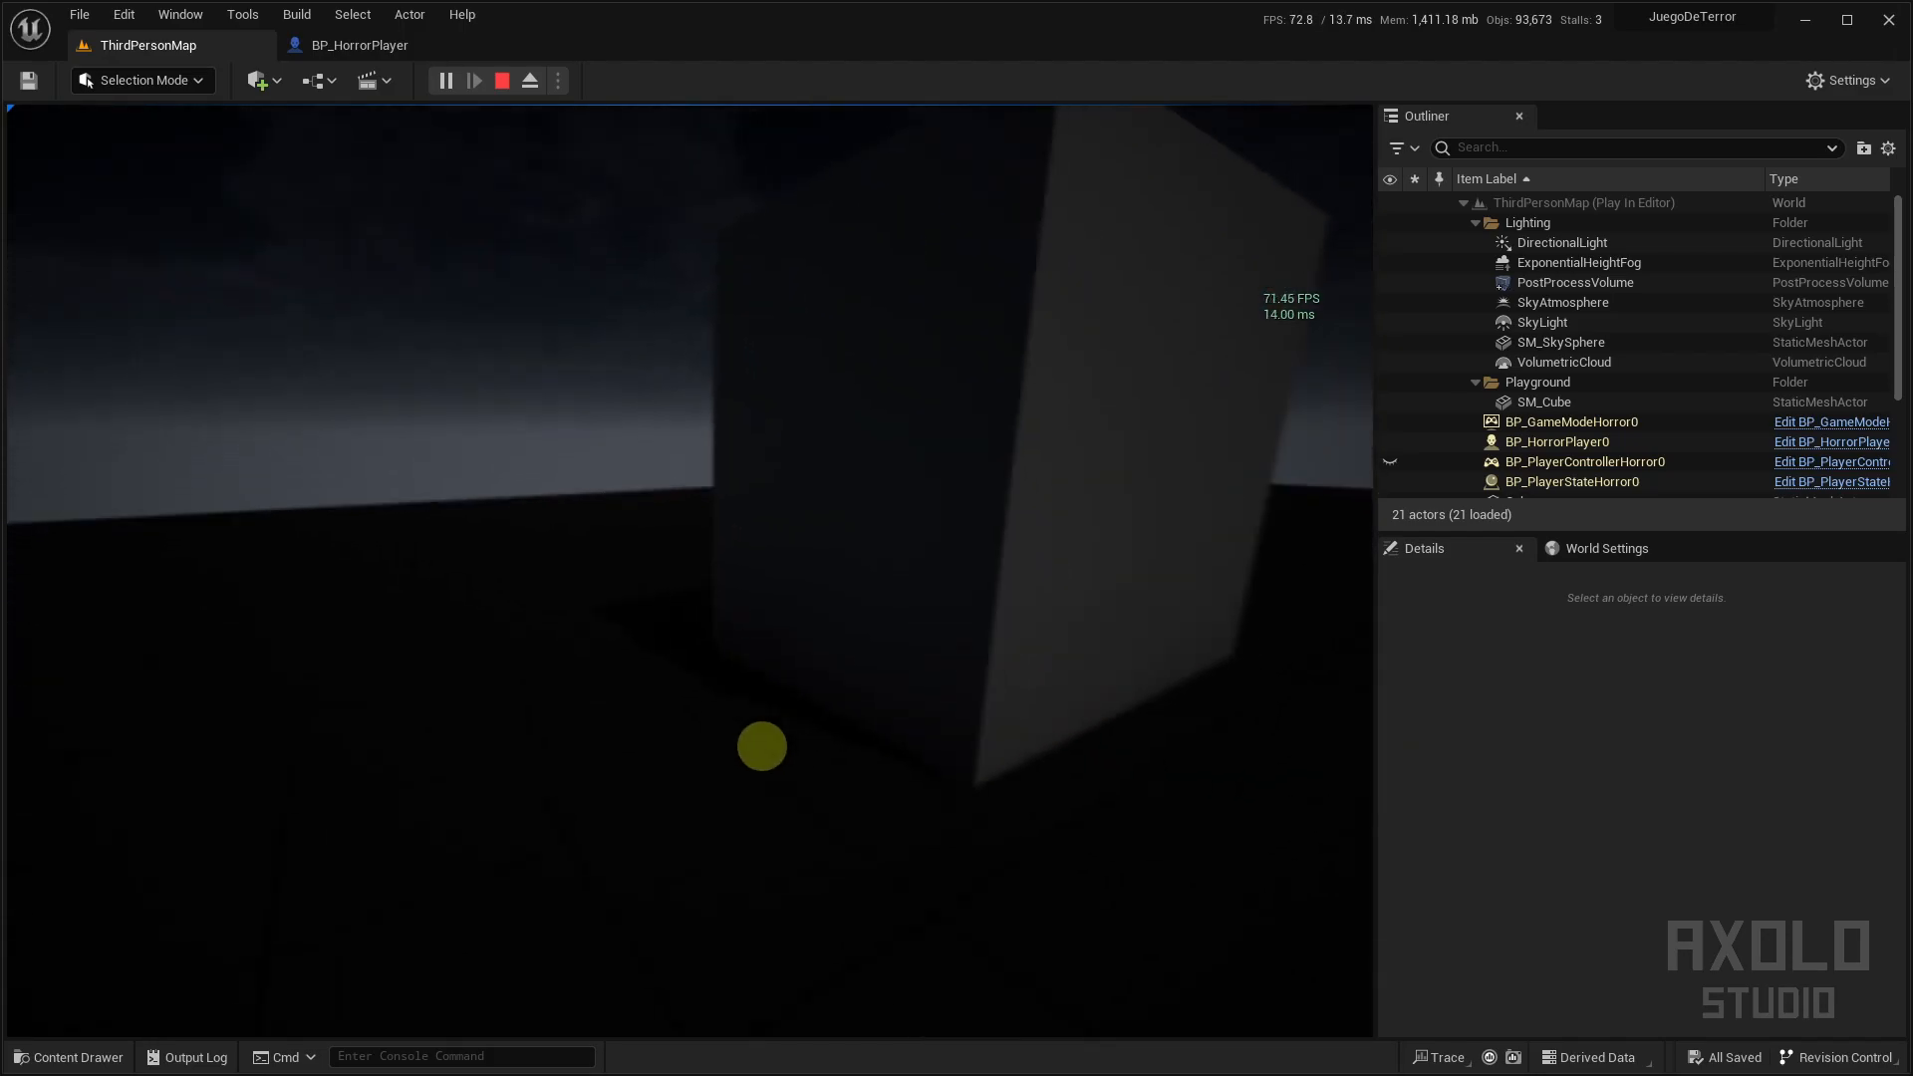